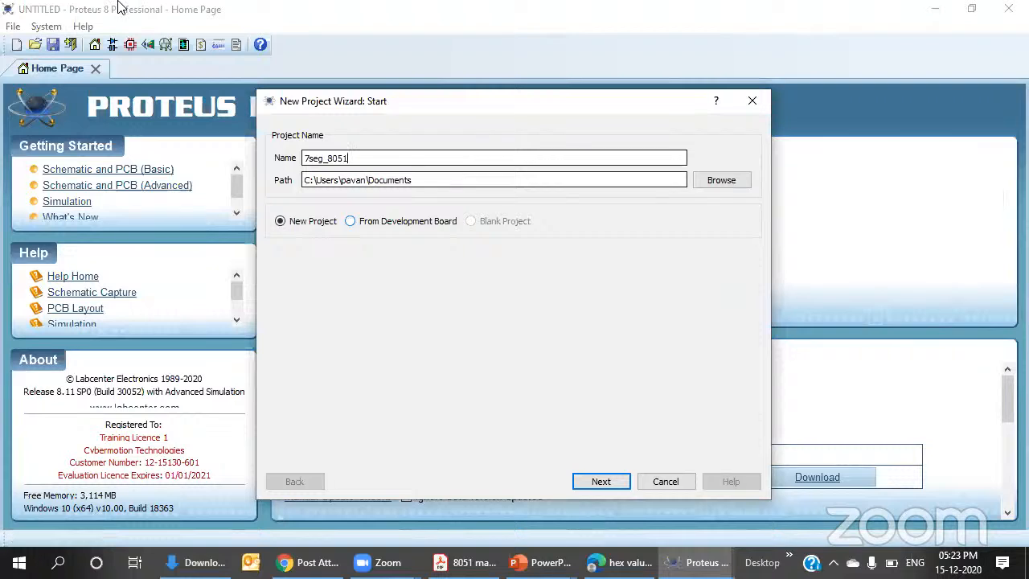
- Accept the project name 7seg_8051, create the schematic from the Landscape A3 template, and choose no PCB layout
{"action": "left_click", "coordinate": [599, 484]}
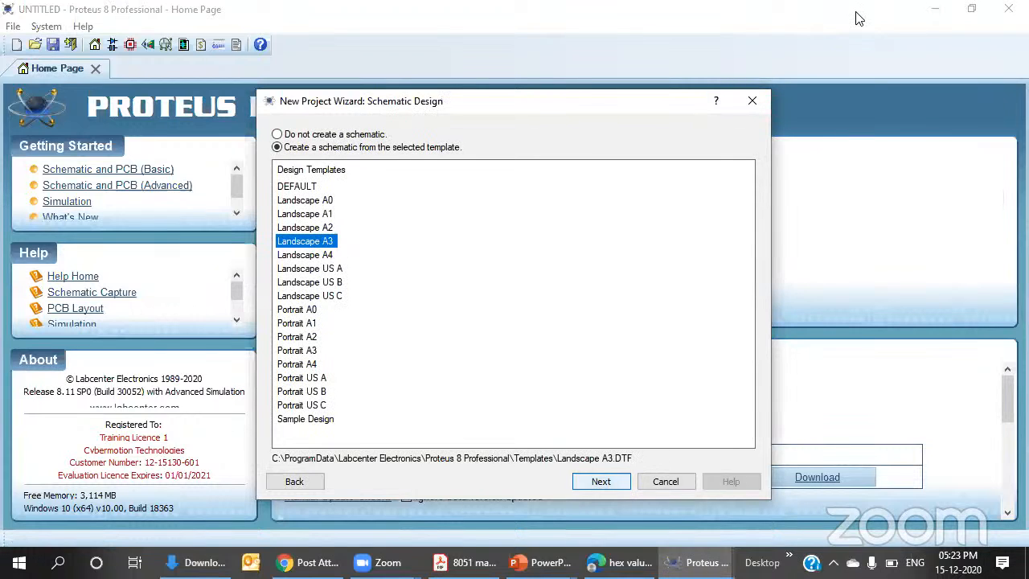
{"action": "left_click", "coordinate": [316, 243]}
{"action": "left_click", "coordinate": [613, 482]}
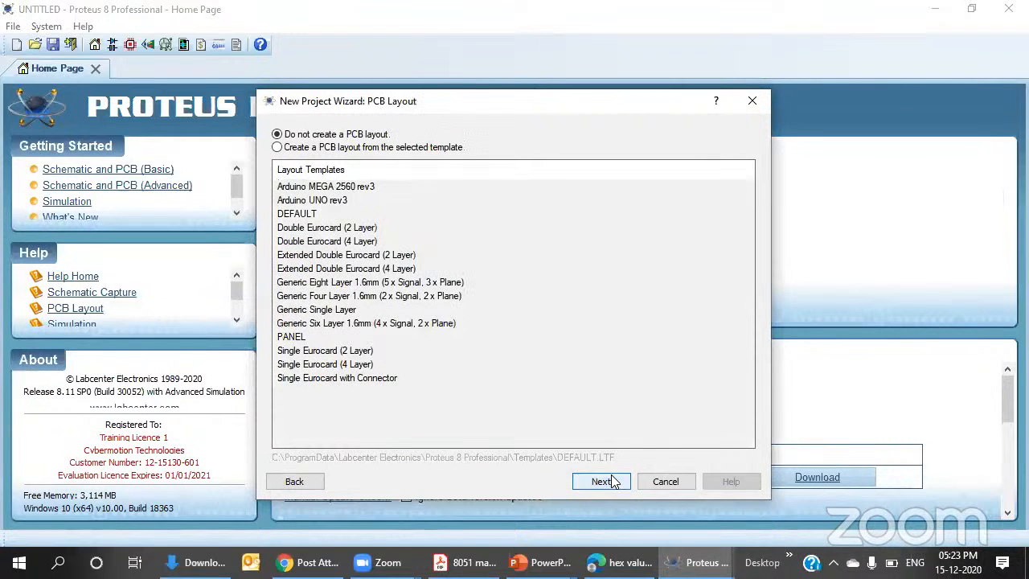
{"action": "left_click", "coordinate": [599, 487]}
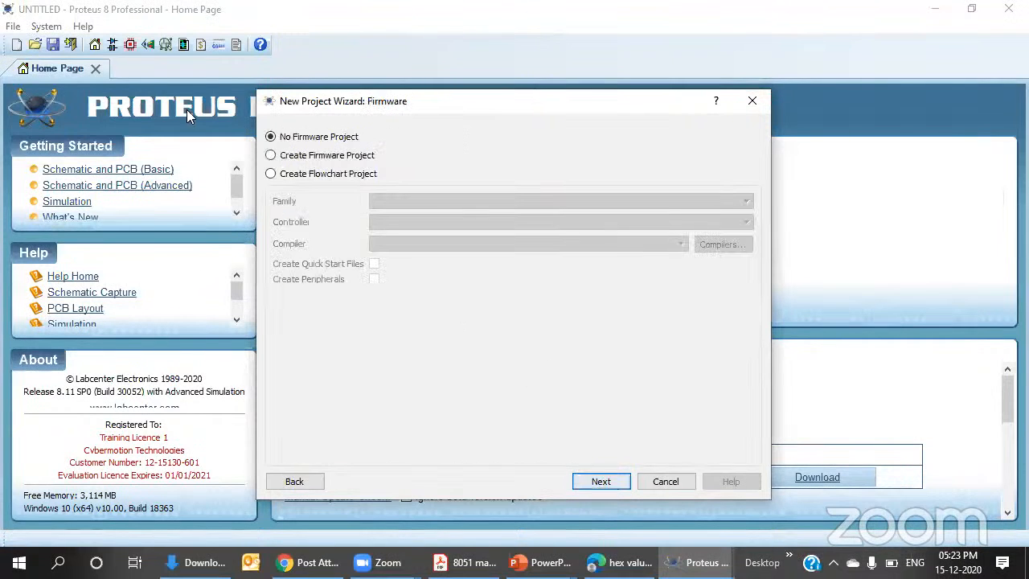
- Choose to create a firmware project for the 8051 family with the AT89C52 controller
{"action": "left_click", "coordinate": [326, 156]}
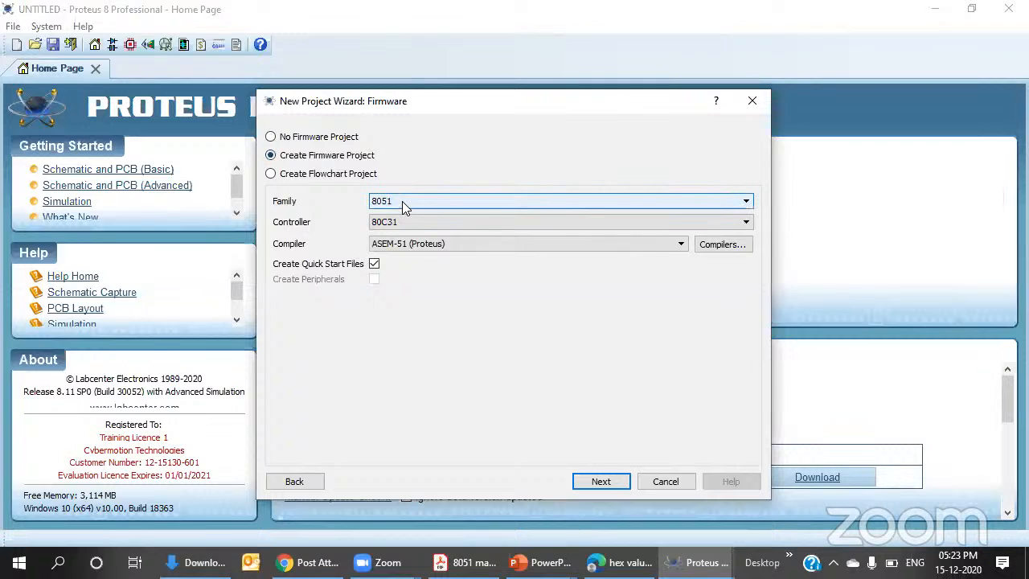
{"action": "left_click", "coordinate": [412, 201]}
{"action": "left_click", "coordinate": [411, 201]}
{"action": "left_click", "coordinate": [405, 222]}
{"action": "scroll", "coordinate": [424, 322], "scroll_direction": "down", "scroll_amount": 2}
{"action": "scroll", "coordinate": [425, 331], "scroll_direction": "down", "scroll_amount": 6}
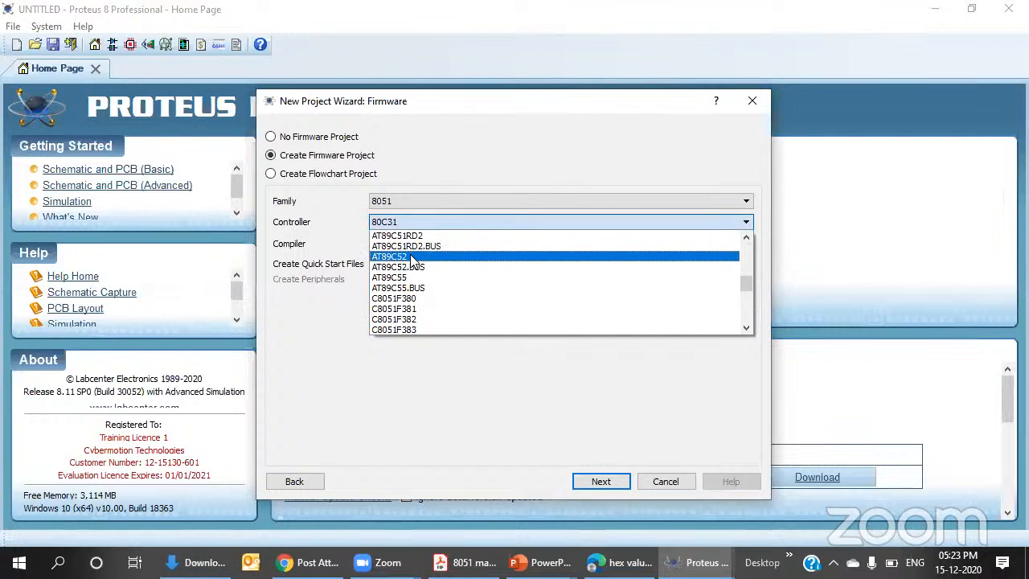
{"action": "left_click", "coordinate": [414, 256]}
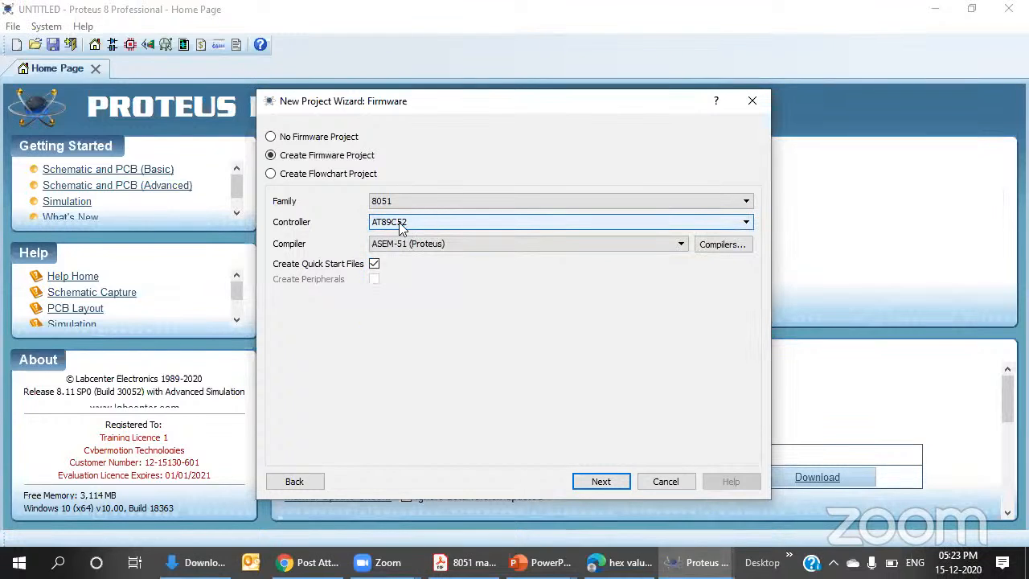
- Set the compiler to Keil for 8051 and finish creating the project
{"action": "left_click", "coordinate": [409, 243]}
{"action": "left_click", "coordinate": [402, 268]}
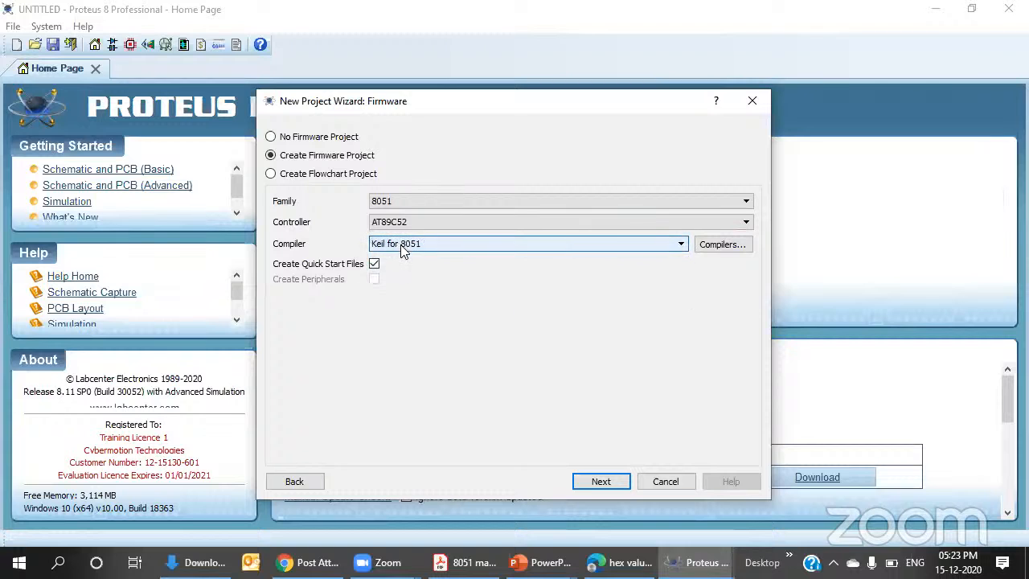
{"action": "left_click", "coordinate": [604, 484]}
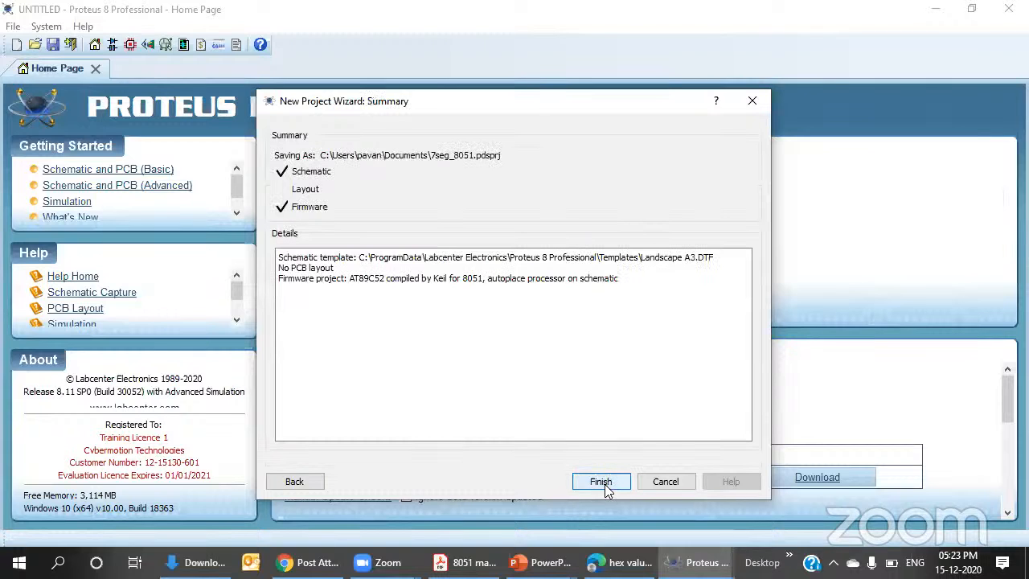
{"action": "left_click", "coordinate": [605, 484]}
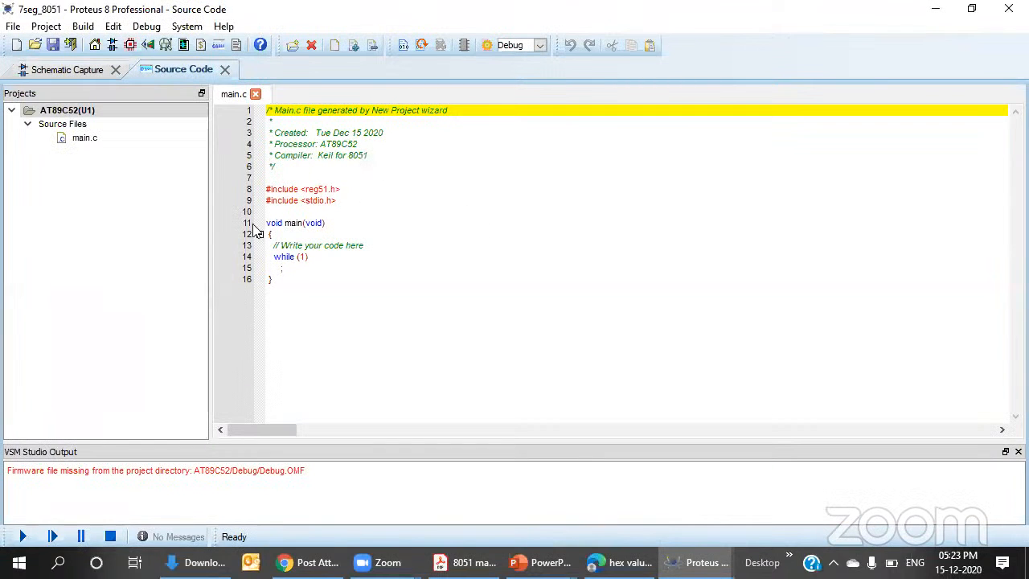
- Switch to the schematic and search the device library for "seg"
{"action": "left_click", "coordinate": [98, 70]}
{"action": "scroll", "coordinate": [592, 313], "scroll_direction": "up", "scroll_amount": 3}
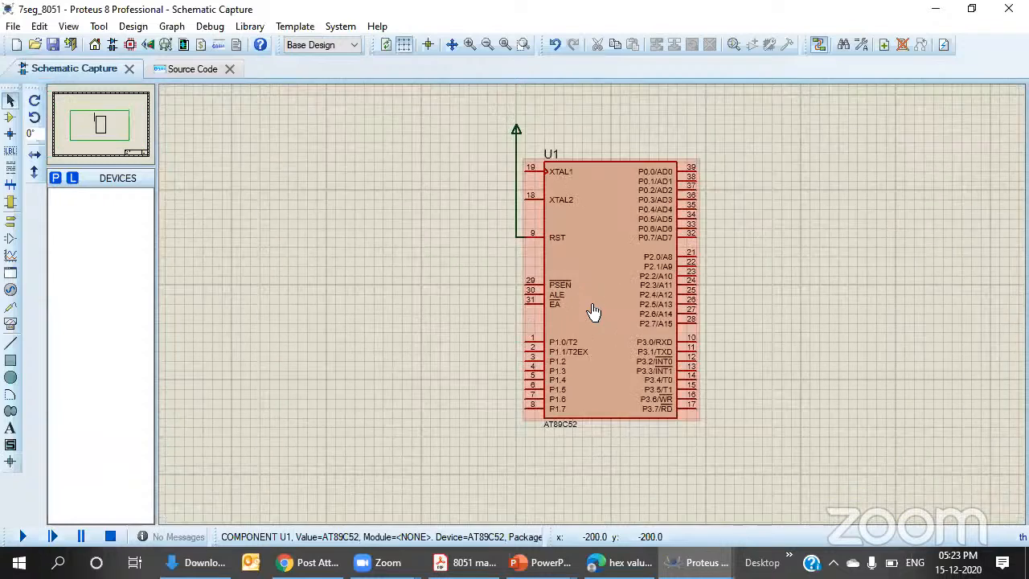
{"action": "scroll", "coordinate": [593, 314], "scroll_direction": "down", "scroll_amount": 1}
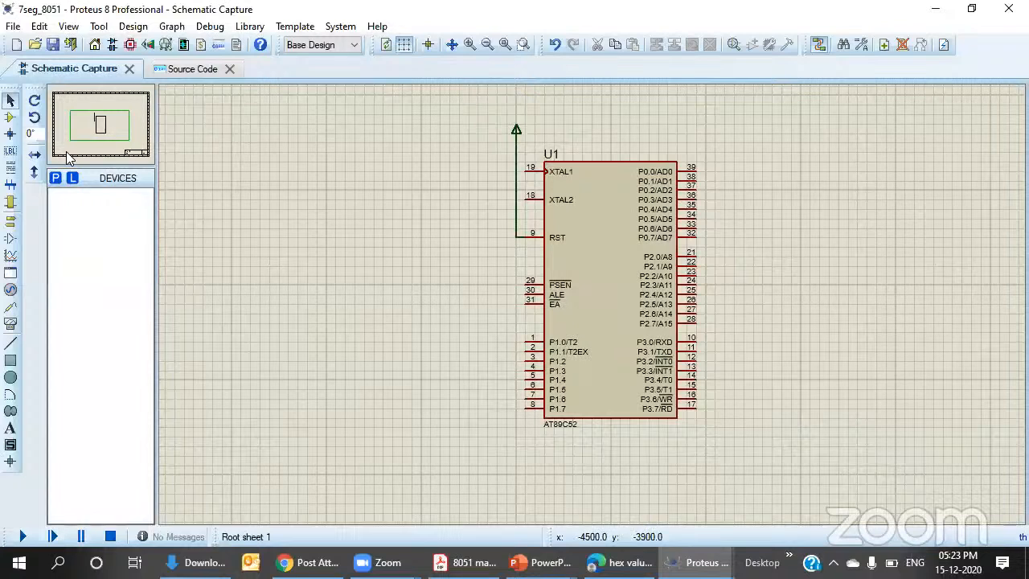
{"action": "left_click", "coordinate": [10, 118]}
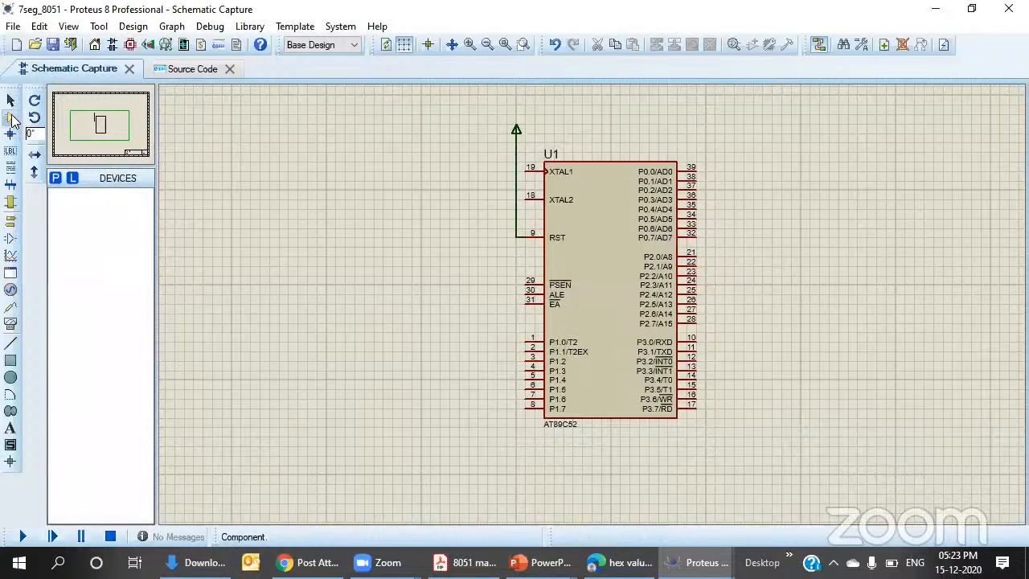
{"action": "left_click", "coordinate": [56, 179]}
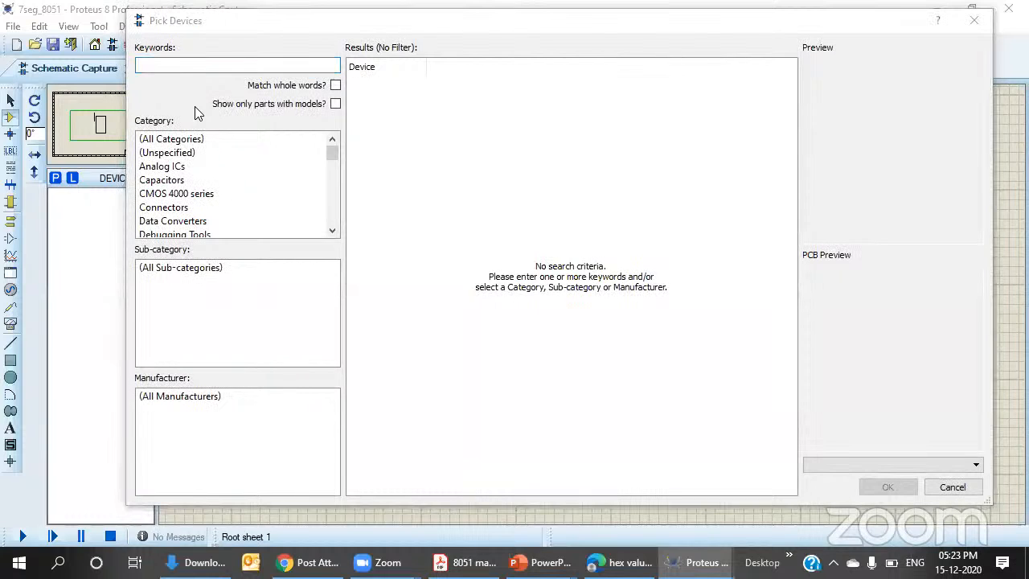
{"action": "left_click", "coordinate": [298, 67]}
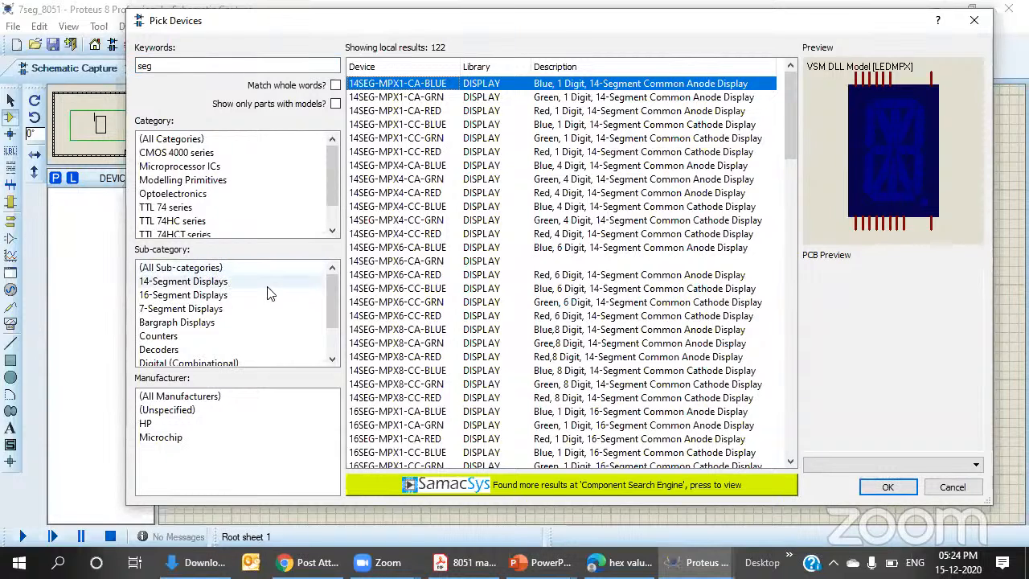
- Compare the 14- and 16-segment displays by previewing 14SEG-MPX1-CA-GRN, 16SEG-MPX6-CA-RED and 16SEG-MPX1-CC-BLUE
{"action": "left_click", "coordinate": [402, 98]}
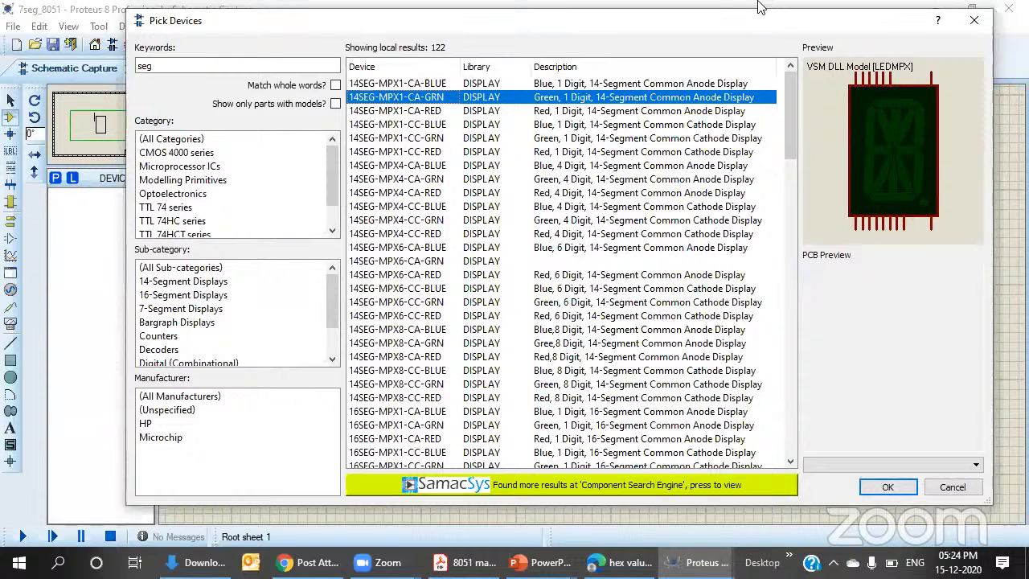
{"action": "scroll", "coordinate": [494, 184], "scroll_direction": "down", "scroll_amount": 9}
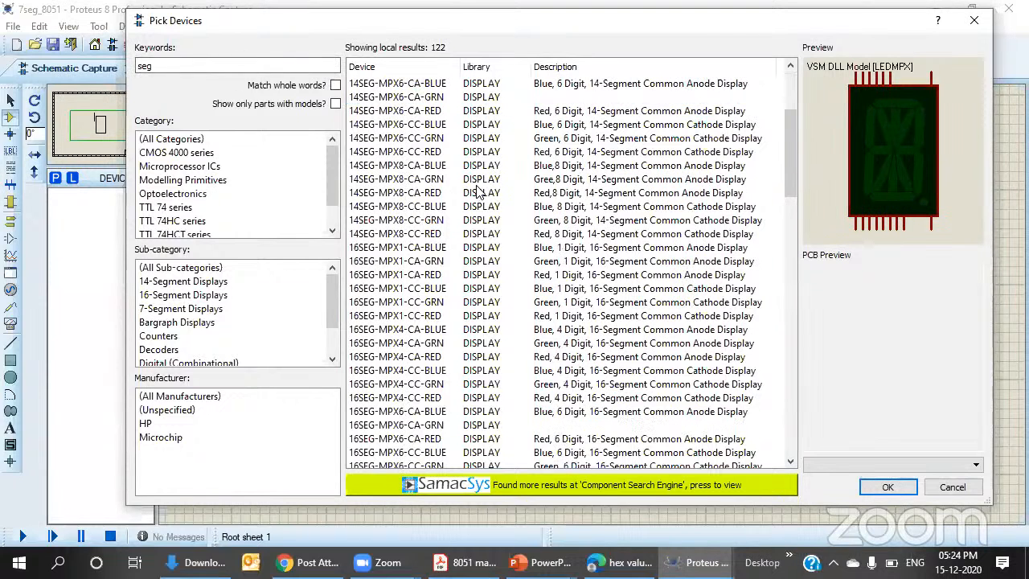
{"action": "left_click", "coordinate": [391, 233]}
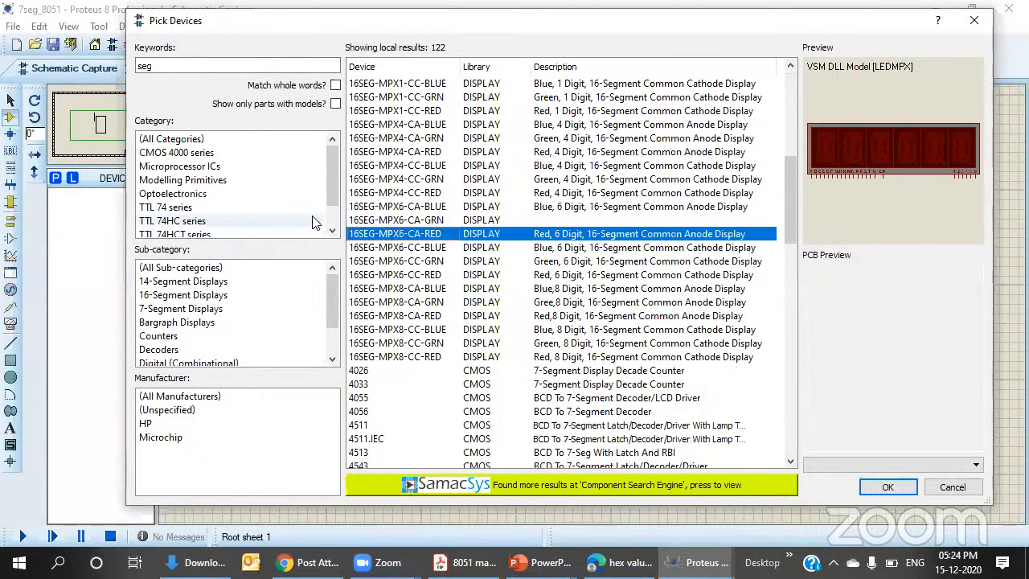
{"action": "scroll", "coordinate": [394, 185], "scroll_direction": "up", "scroll_amount": 9}
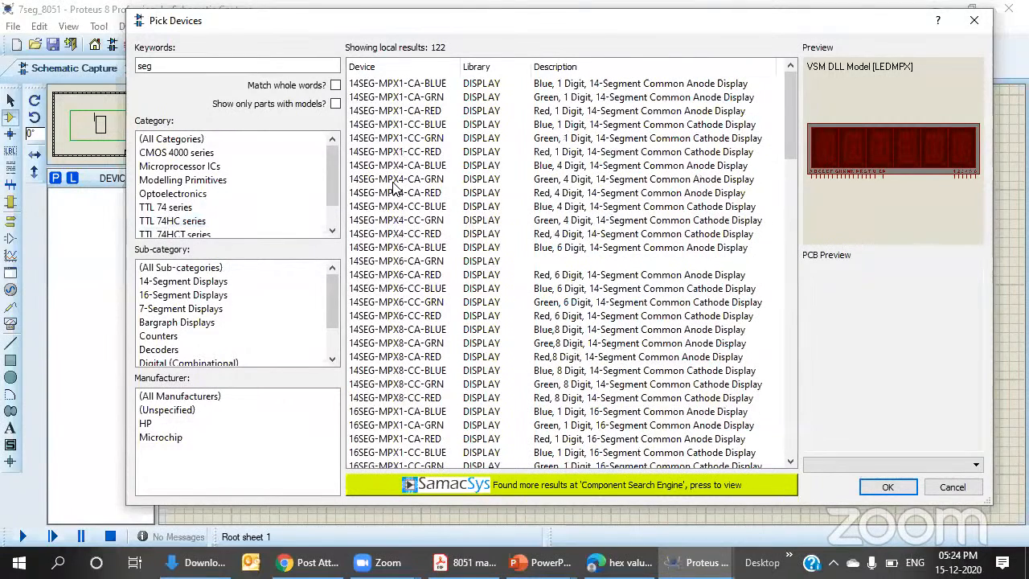
{"action": "scroll", "coordinate": [392, 190], "scroll_direction": "down", "scroll_amount": 6}
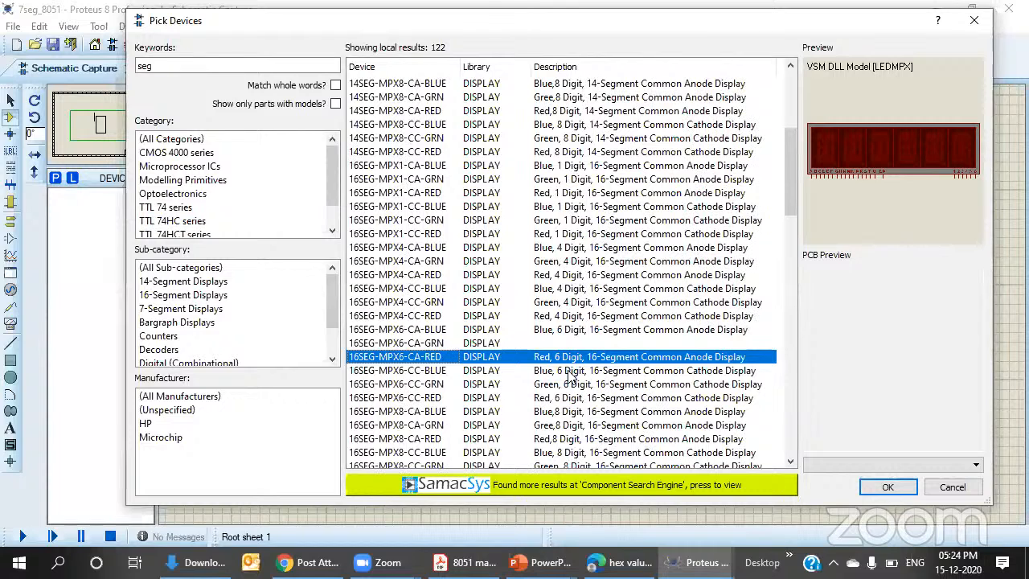
{"action": "scroll", "coordinate": [560, 370], "scroll_direction": "down", "scroll_amount": 3}
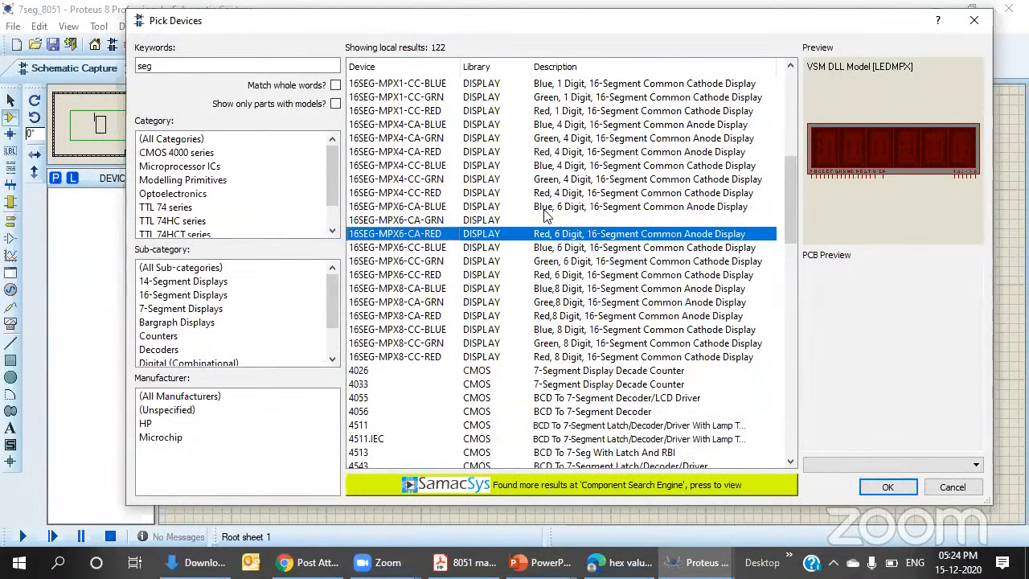
{"action": "left_click", "coordinate": [560, 87]}
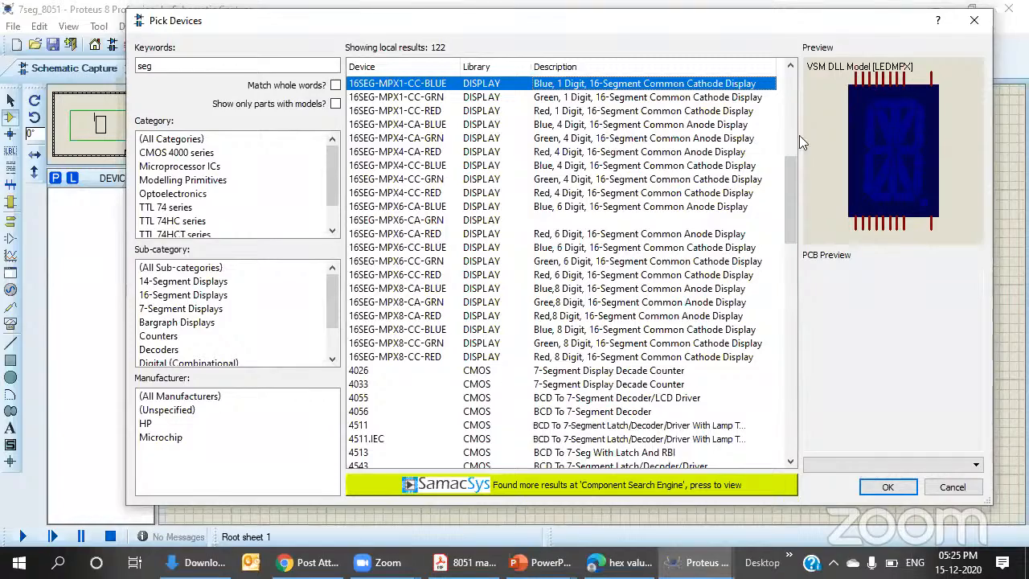
- Look through the segment display results and preview the blue, green and red one-digit 14-segment common anode displays
{"action": "scroll", "coordinate": [415, 296], "scroll_direction": "down", "scroll_amount": 3}
{"action": "scroll", "coordinate": [415, 296], "scroll_direction": "down", "scroll_amount": 15}
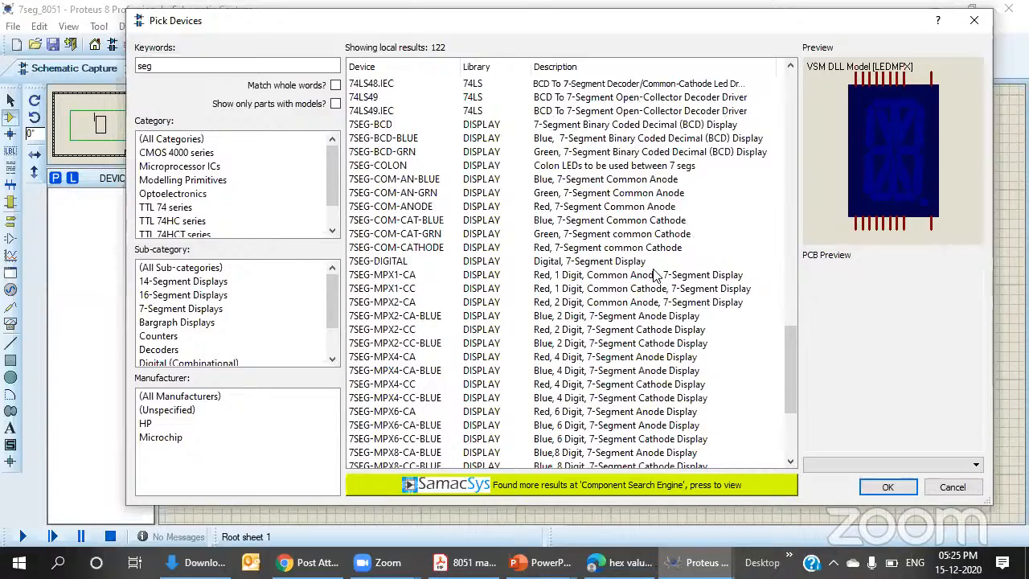
{"action": "scroll", "coordinate": [555, 273], "scroll_direction": "up", "scroll_amount": 5}
{"action": "scroll", "coordinate": [554, 277], "scroll_direction": "up", "scroll_amount": 20}
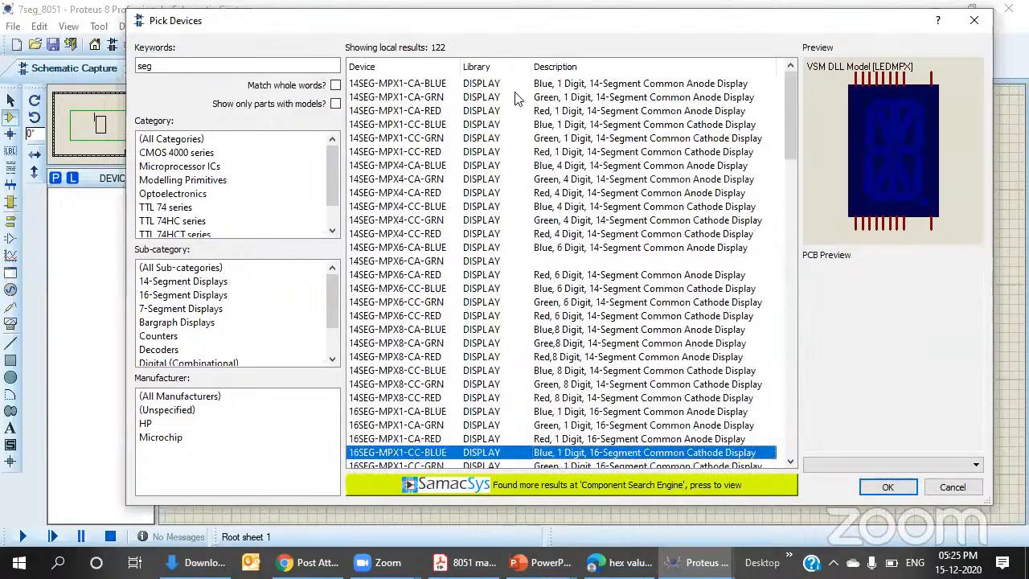
{"action": "left_click", "coordinate": [575, 86]}
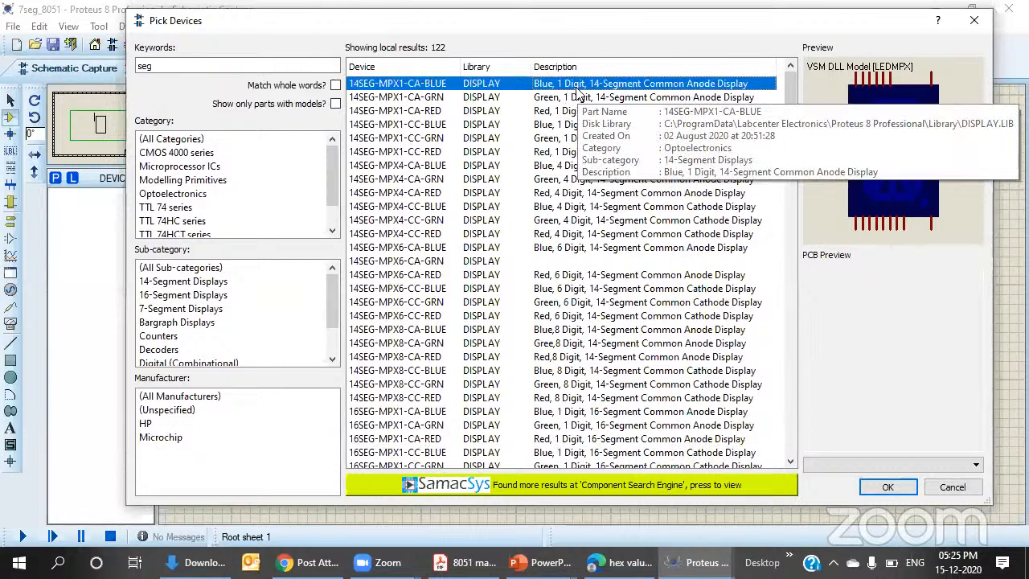
{"action": "left_click", "coordinate": [434, 97]}
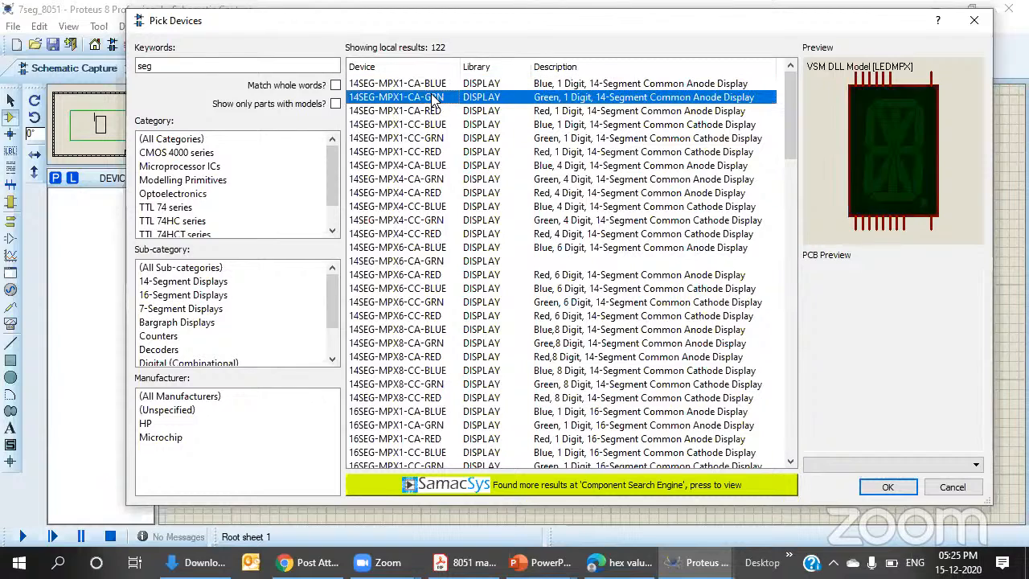
{"action": "left_click", "coordinate": [441, 112]}
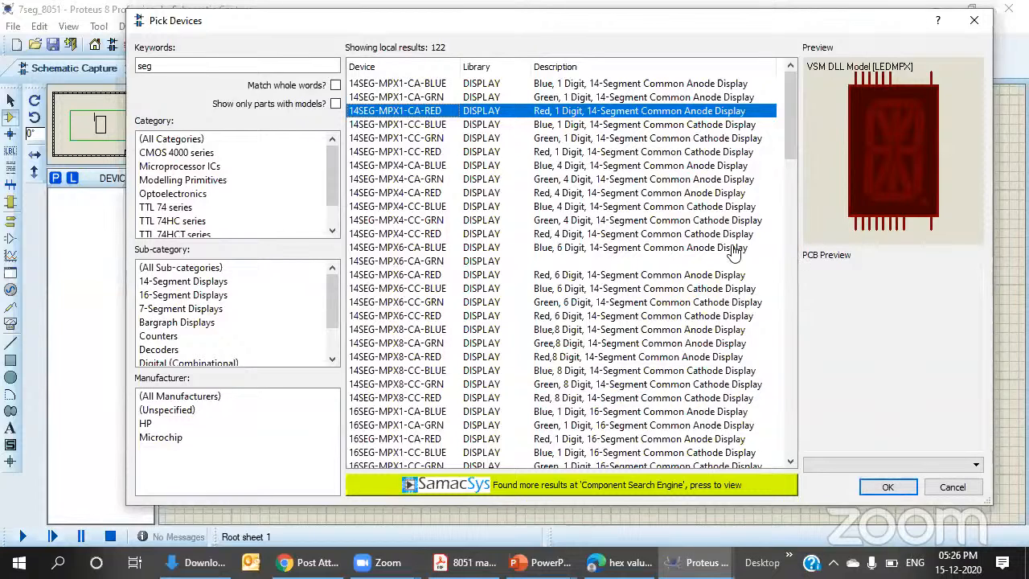
{"action": "left_click", "coordinate": [946, 32]}
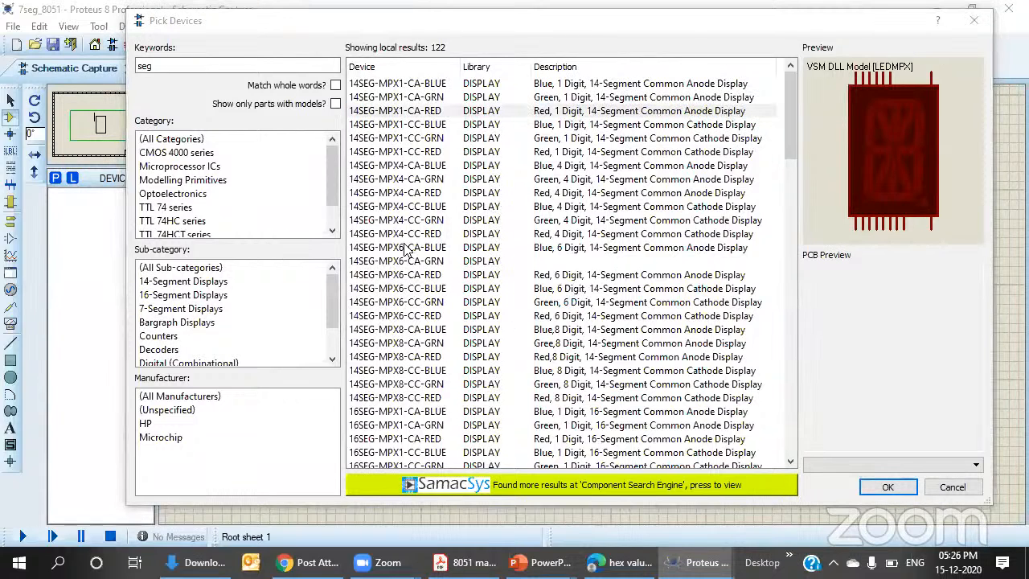
- Look through the segment display search results from the 14-segment and 16-segment displays to the 7-segment devices
{"action": "scroll", "coordinate": [393, 205], "scroll_direction": "down", "scroll_amount": 1}
{"action": "scroll", "coordinate": [373, 205], "scroll_direction": "down", "scroll_amount": 1}
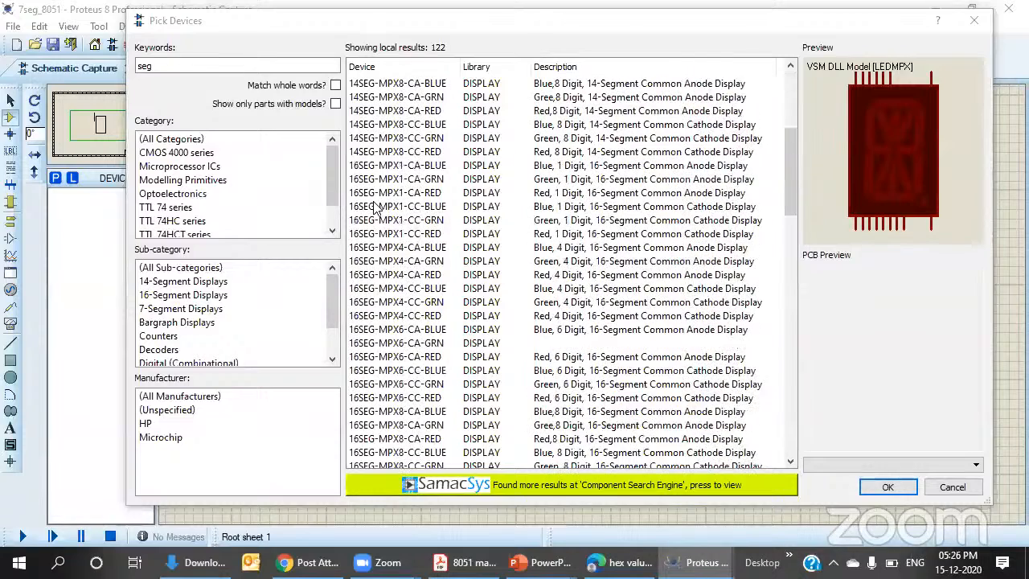
{"action": "scroll", "coordinate": [376, 241], "scroll_direction": "down", "scroll_amount": 9}
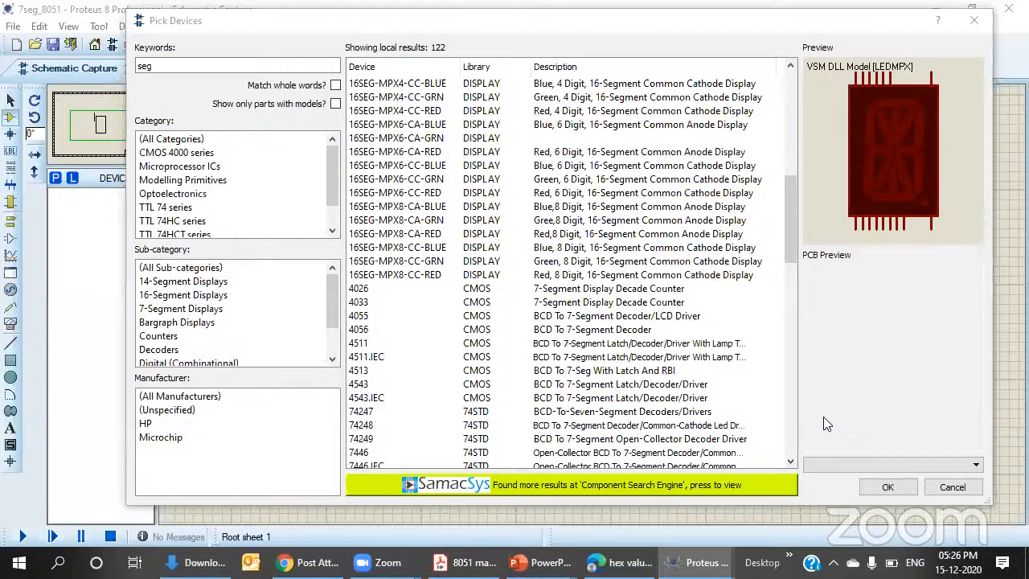
{"action": "scroll", "coordinate": [382, 261], "scroll_direction": "up", "scroll_amount": 5}
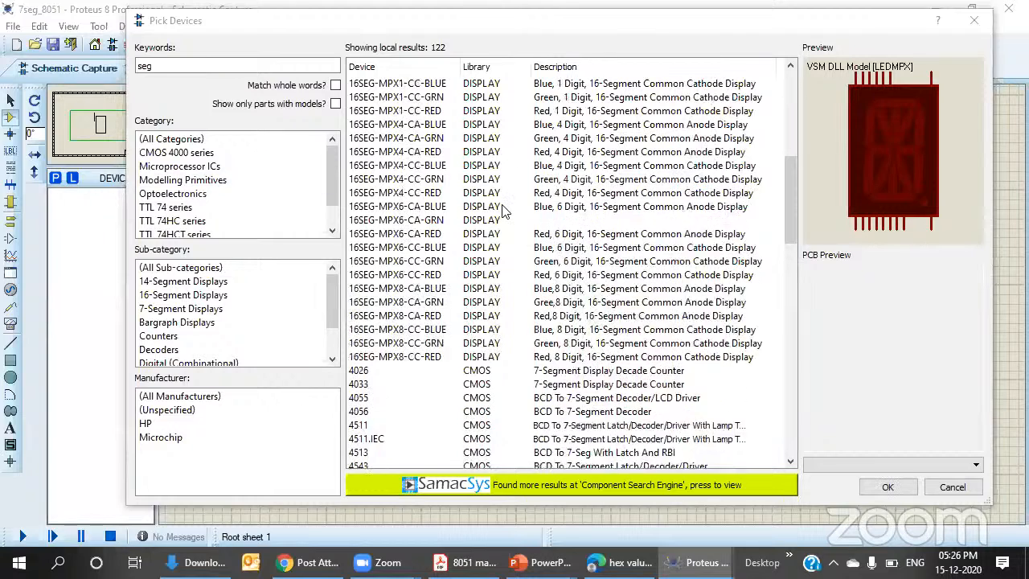
{"action": "scroll", "coordinate": [381, 262], "scroll_direction": "up", "scroll_amount": 5}
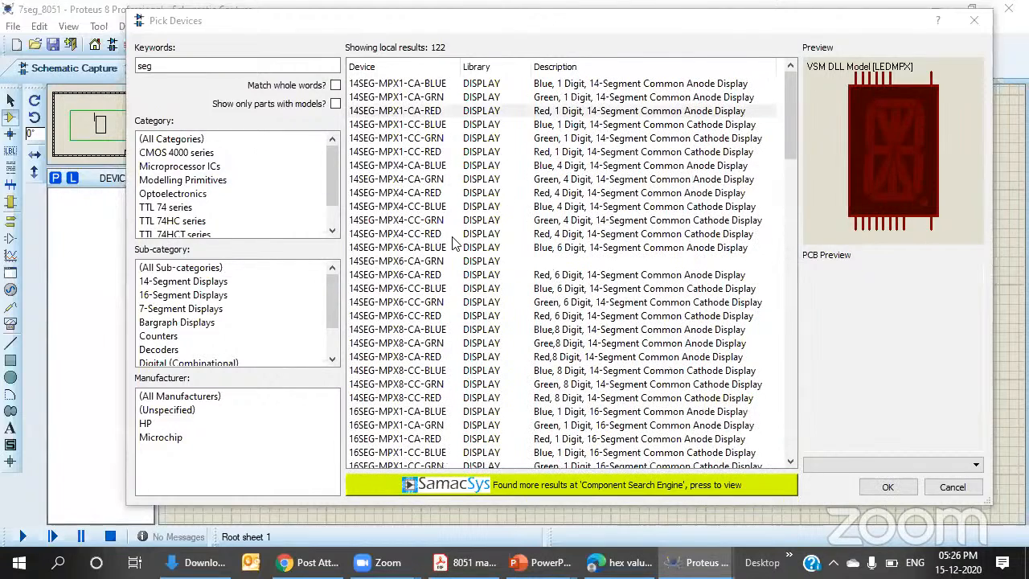
{"action": "scroll", "coordinate": [386, 329], "scroll_direction": "up", "scroll_amount": 1}
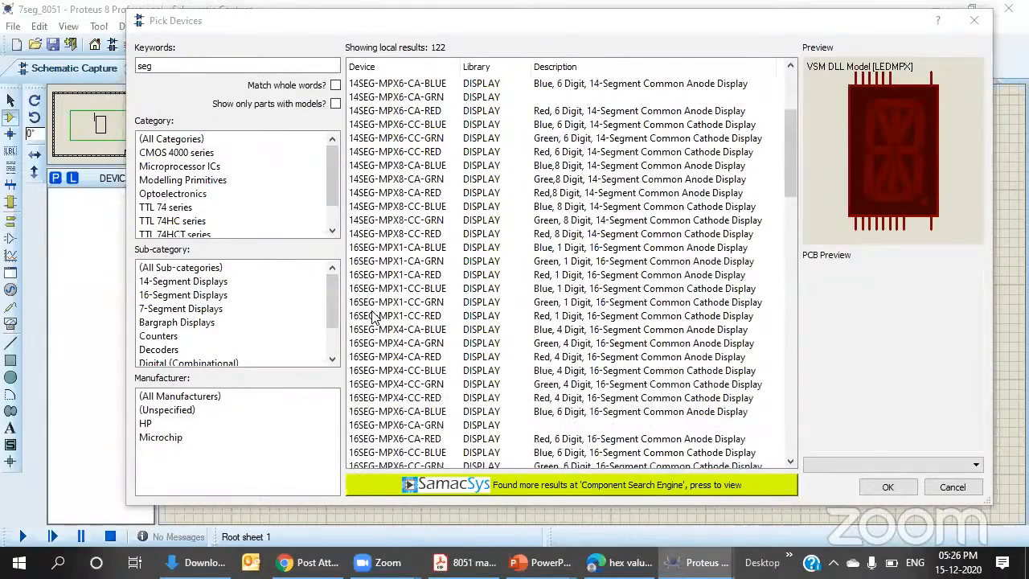
{"action": "scroll", "coordinate": [398, 304], "scroll_direction": "down", "scroll_amount": 20}
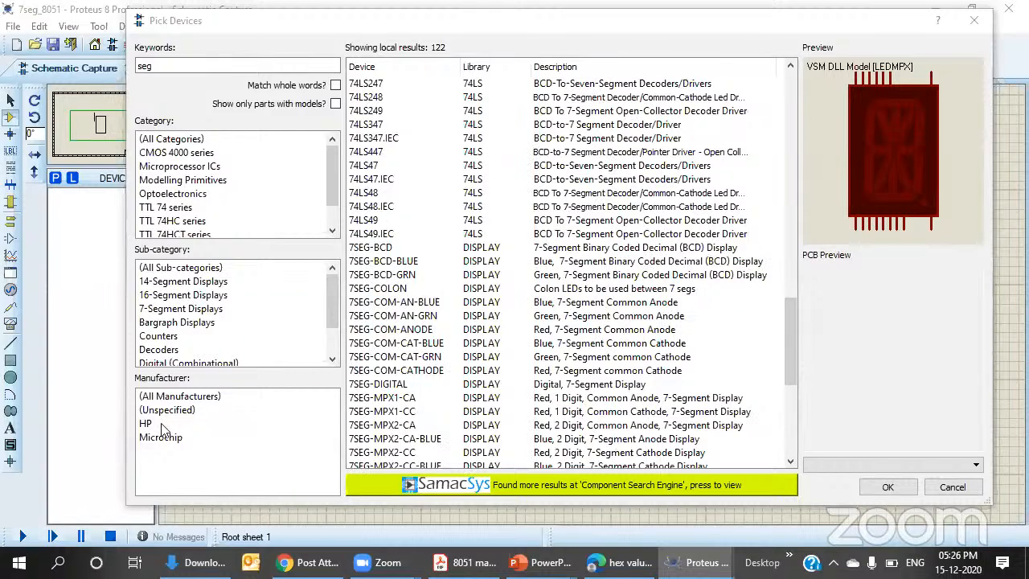
- Compare the 7-segment devices by previewing 7SEG-BCD-BLUE, 7SEG-BCD-GRN, 7SEG-COLON and 7SEG-COM-AN-BLUE
{"action": "left_click", "coordinate": [402, 261]}
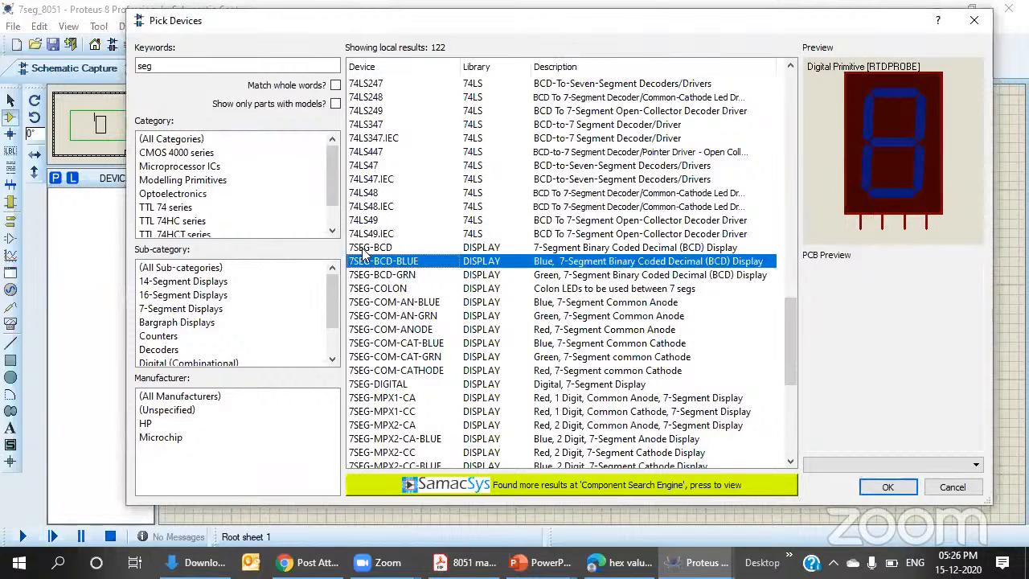
{"action": "left_click", "coordinate": [404, 275]}
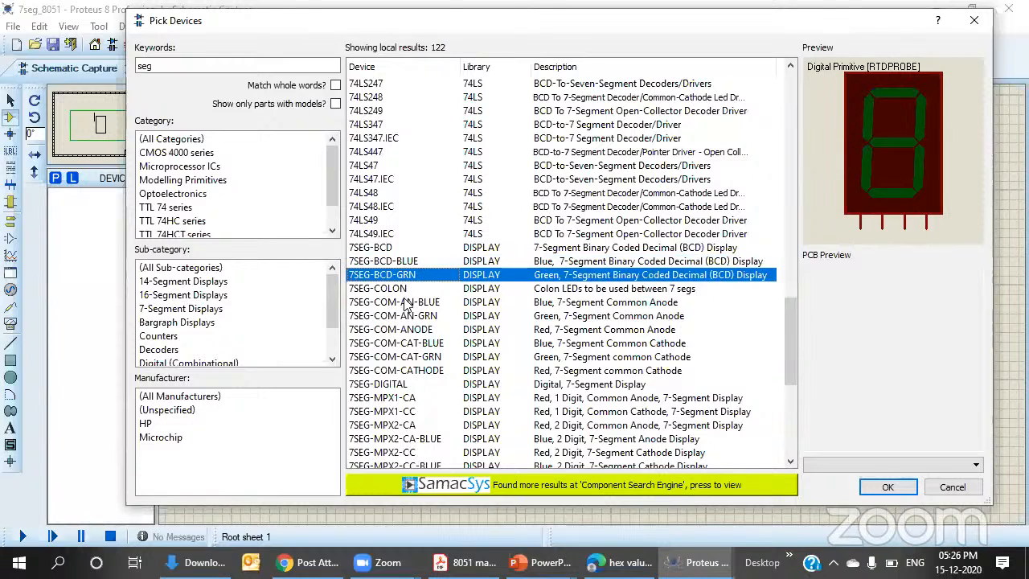
{"action": "left_click", "coordinate": [405, 289]}
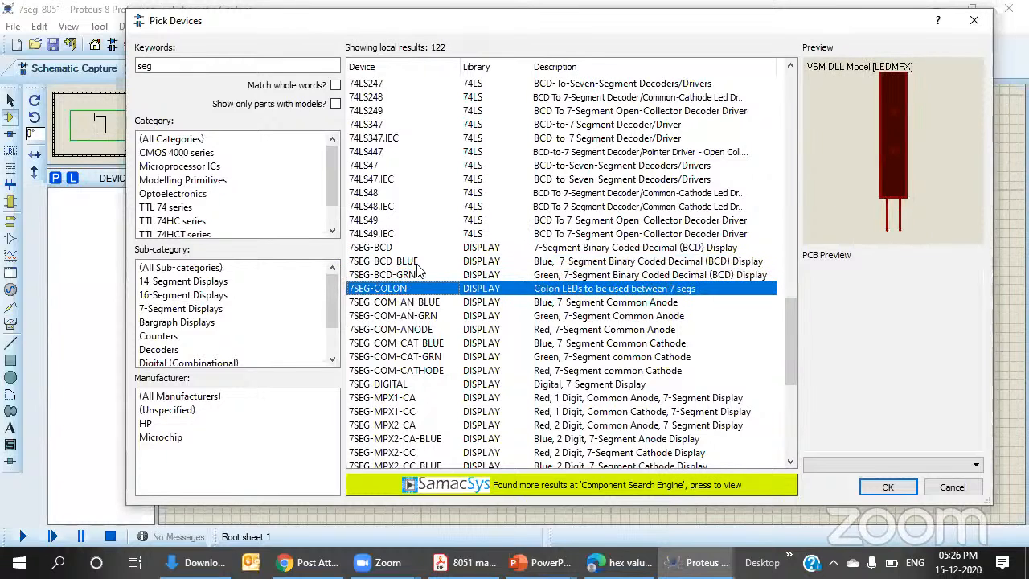
{"action": "left_click", "coordinate": [418, 263]}
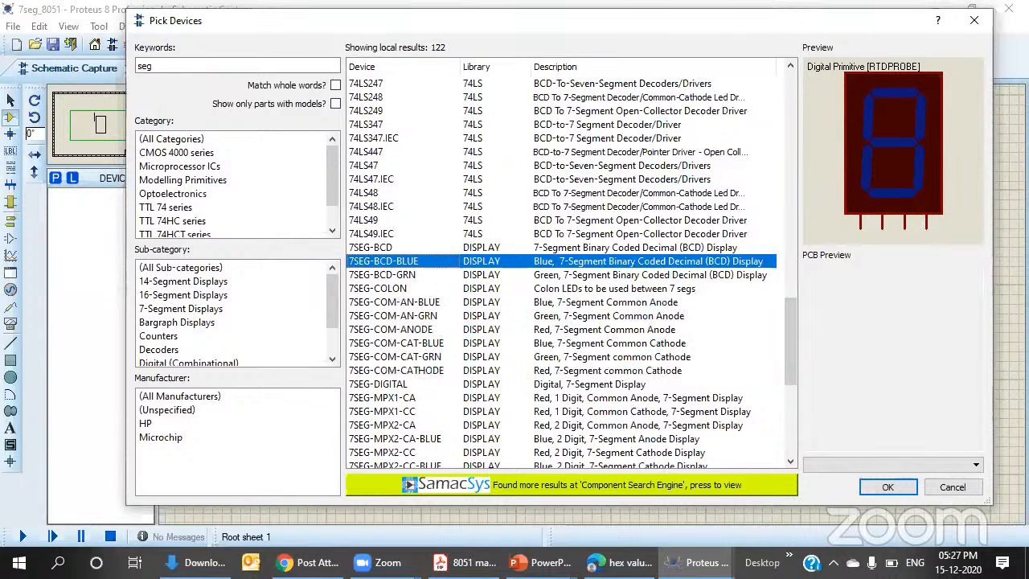
{"action": "left_click", "coordinate": [385, 275]}
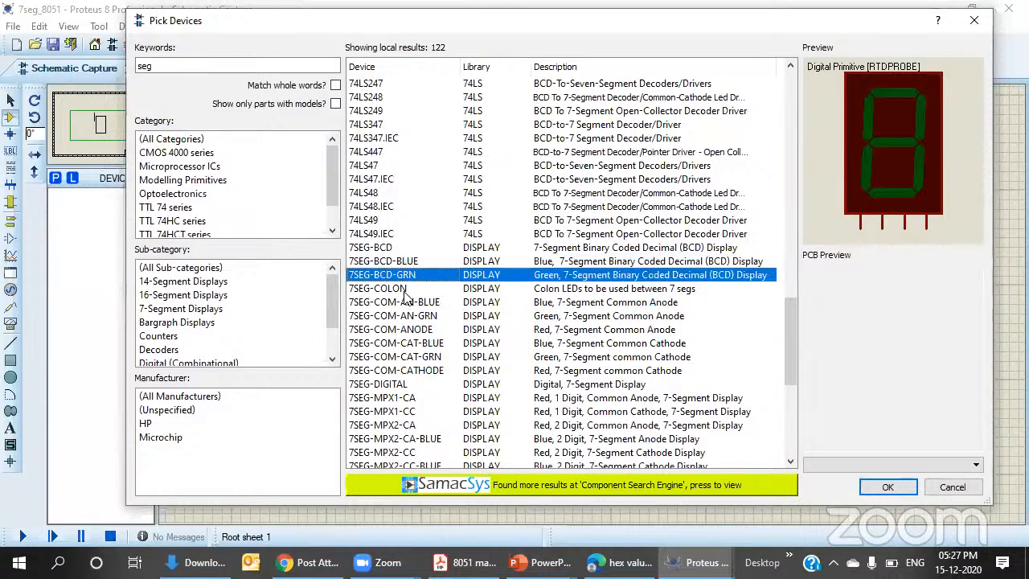
{"action": "left_click", "coordinate": [393, 292]}
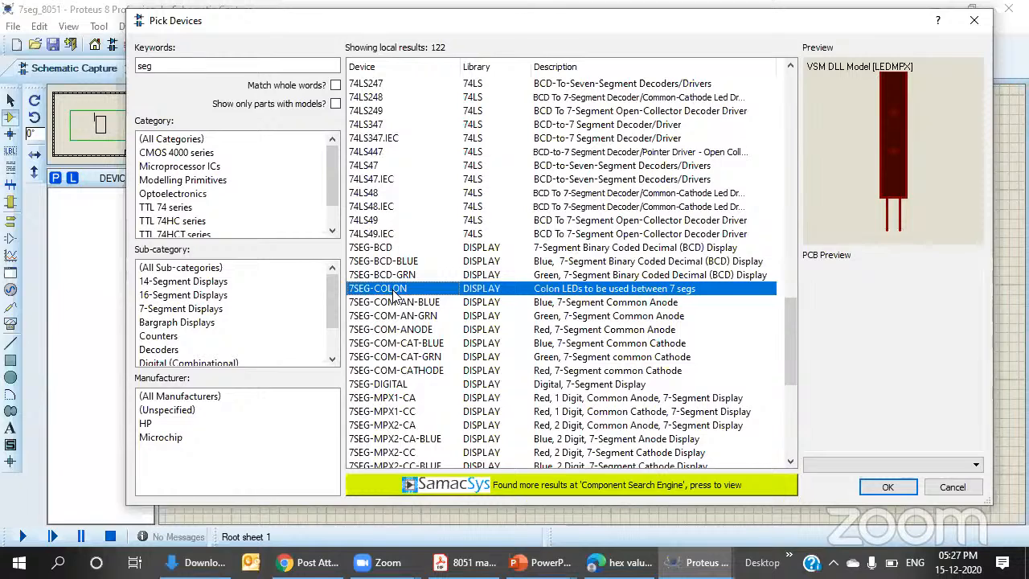
{"action": "left_click", "coordinate": [406, 304]}
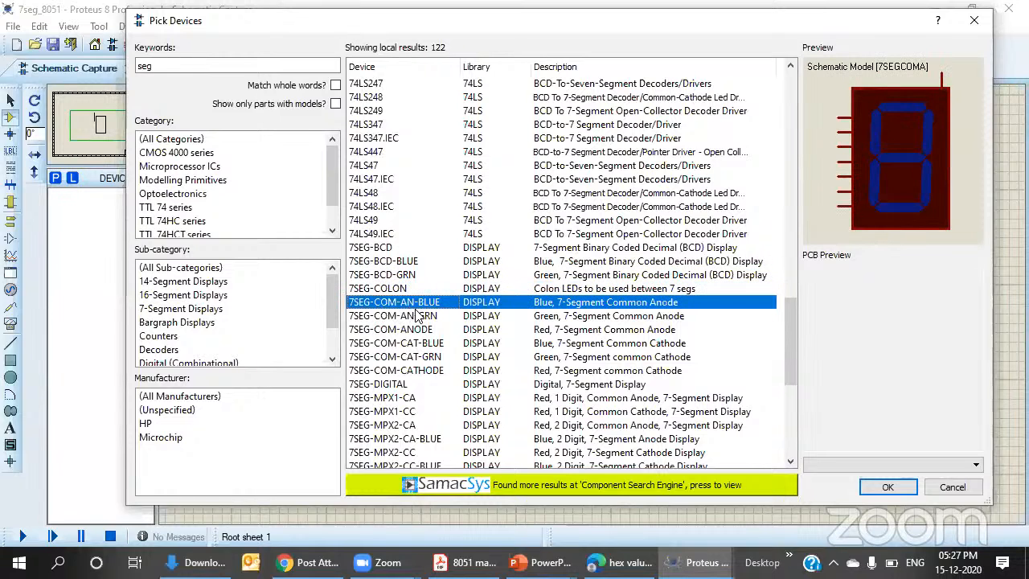
- Pick the red 7SEG-COM-CATHODE display from the library and place it to the left of the AT89C52's port 1 pins
{"action": "left_click", "coordinate": [418, 374]}
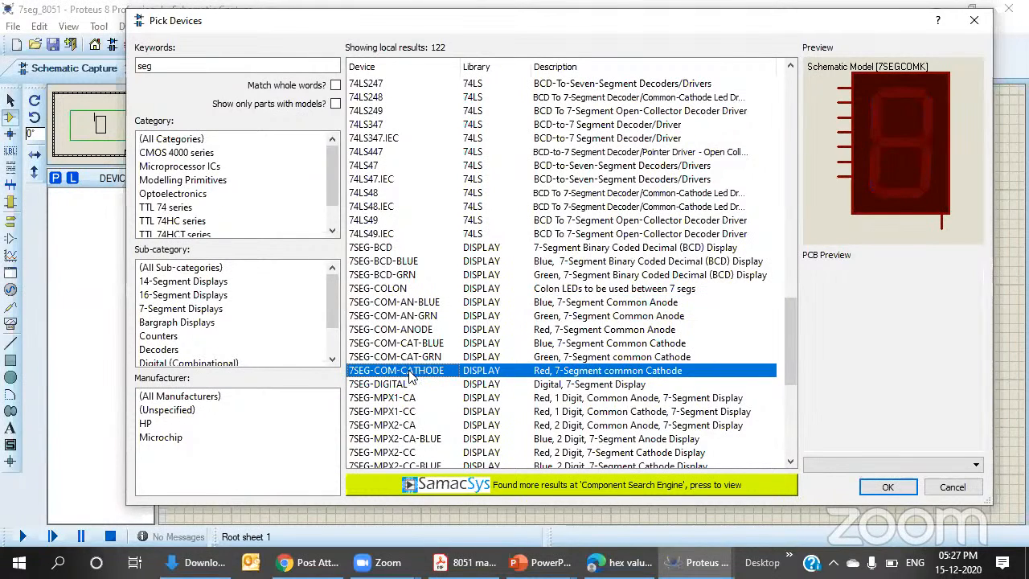
{"action": "double_click", "coordinate": [410, 373]}
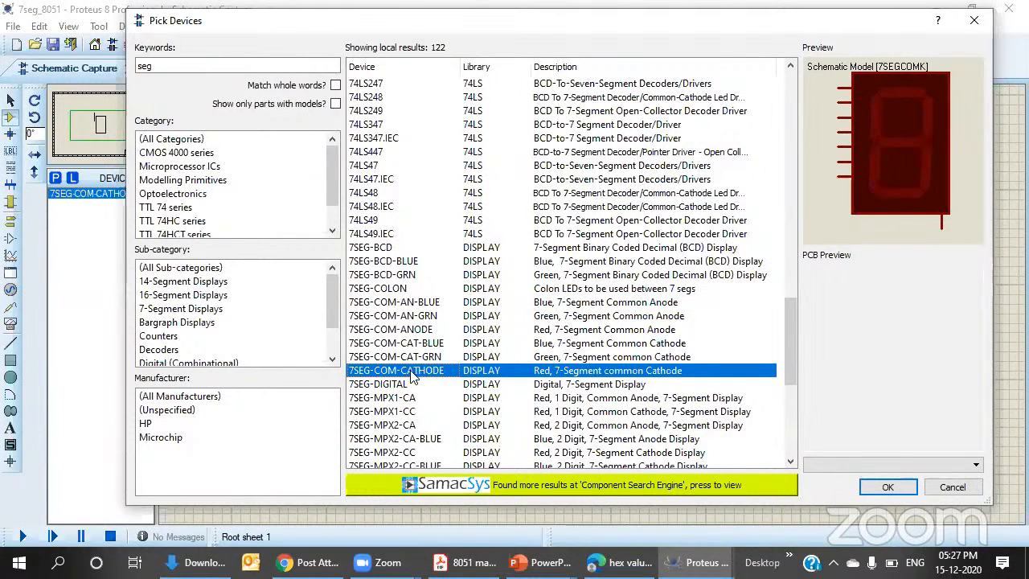
{"action": "left_click", "coordinate": [890, 486]}
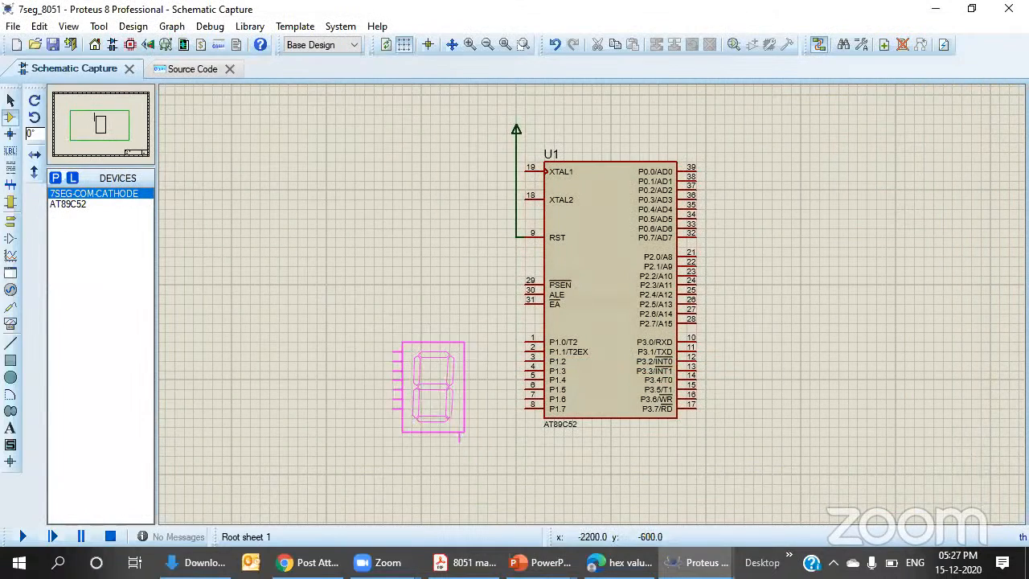
{"action": "left_click", "coordinate": [423, 378]}
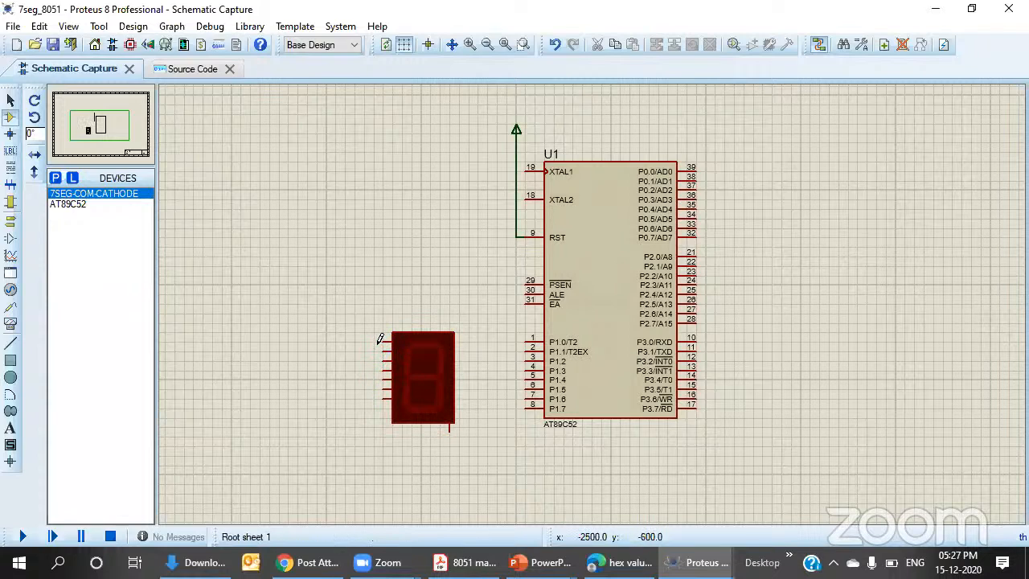
- Move the 7-segment display farther left from the AT89C52 to leave more room between them
{"action": "left_click_drag", "start_coordinate": [335, 314], "coordinate": [488, 448]}
{"action": "left_click_drag", "start_coordinate": [436, 391], "coordinate": [324, 375]}
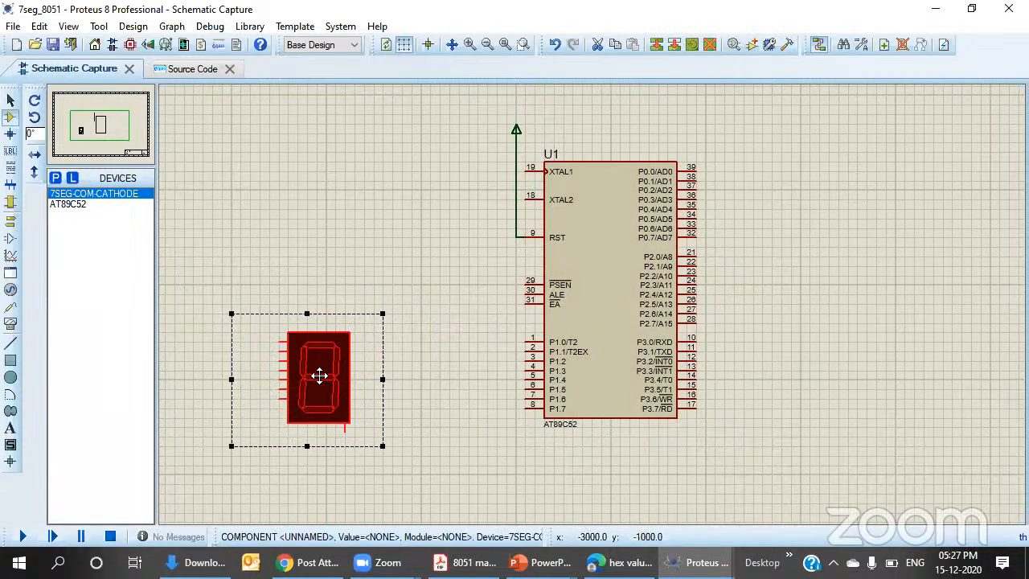
{"action": "left_click", "coordinate": [304, 254]}
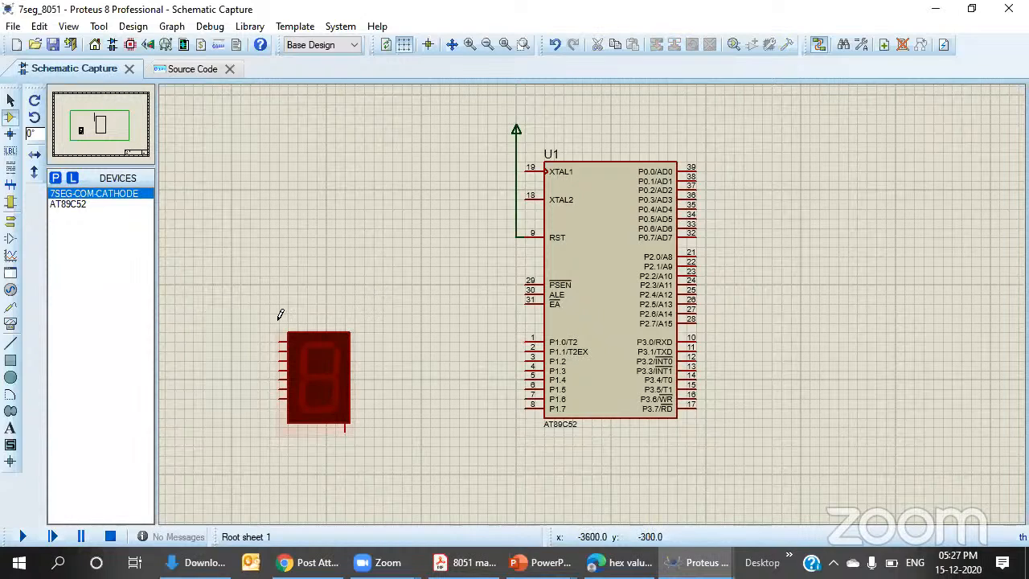
- View the main.c source, switch to the 8051 manual in Adobe Acrobat Reader and examine its 7-segment circuit up to the wiring diagram
{"action": "left_click", "coordinate": [197, 70]}
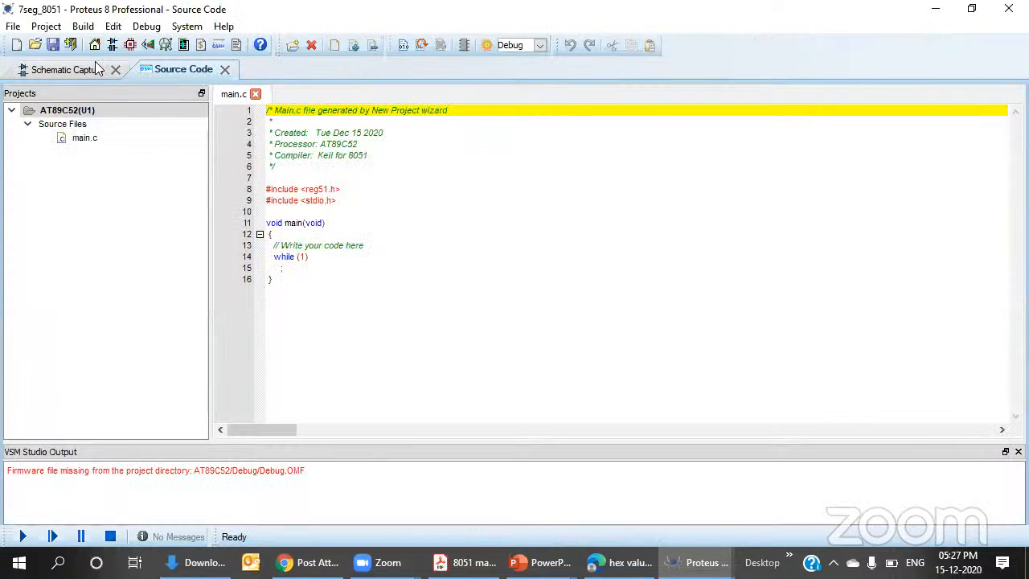
{"action": "left_click", "coordinate": [464, 562]}
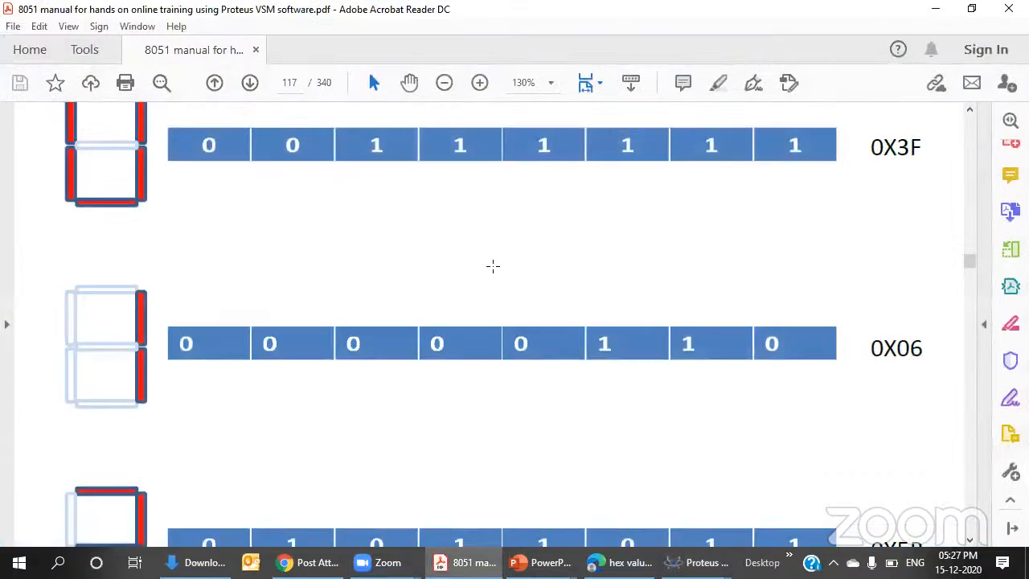
{"action": "scroll", "coordinate": [492, 414], "scroll_direction": "down", "scroll_amount": 10}
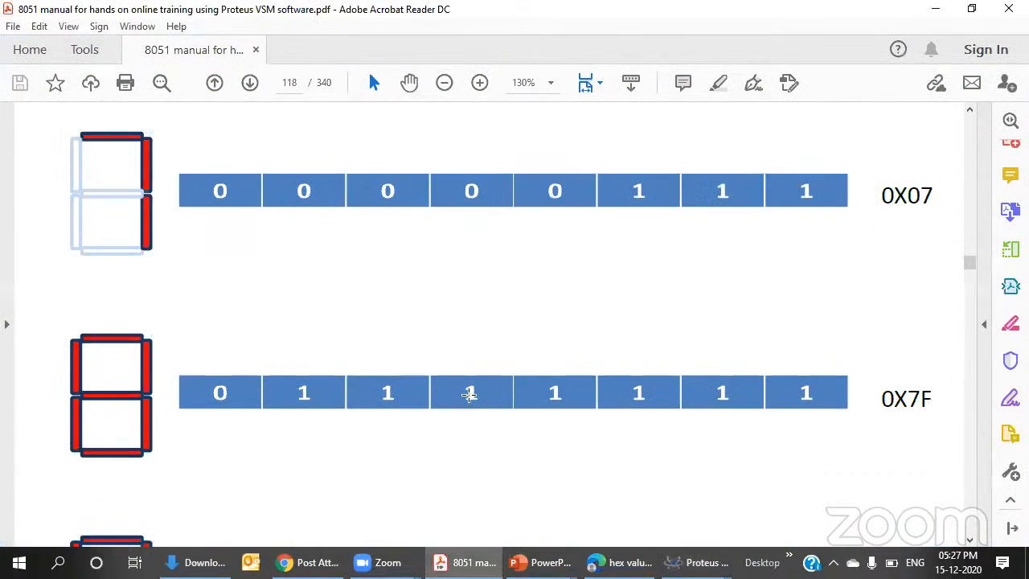
{"action": "scroll", "coordinate": [471, 395], "scroll_direction": "down", "scroll_amount": 15}
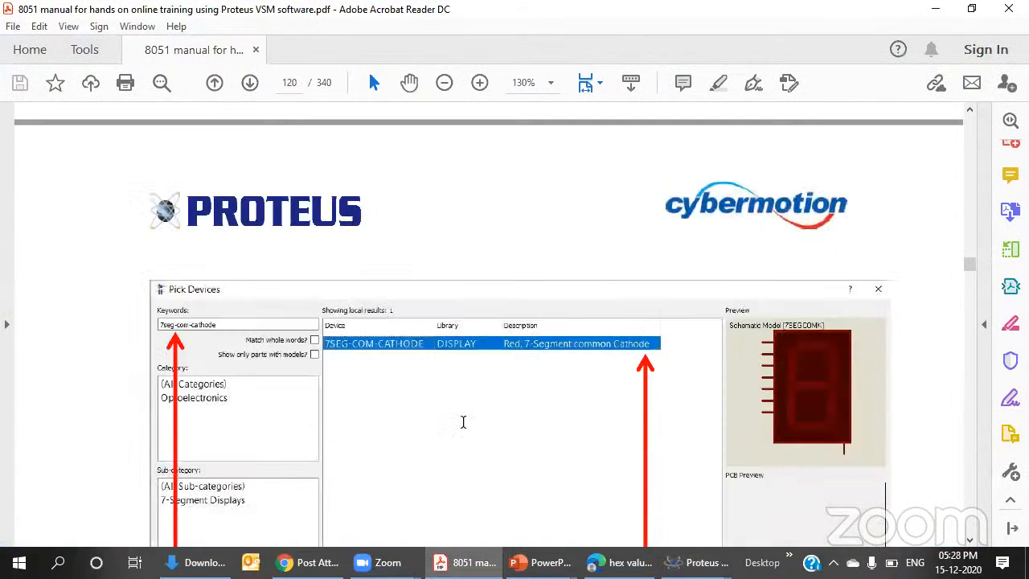
{"action": "scroll", "coordinate": [473, 424], "scroll_direction": "down", "scroll_amount": 15}
{"action": "scroll", "coordinate": [481, 421], "scroll_direction": "down", "scroll_amount": 10}
{"action": "scroll", "coordinate": [464, 447], "scroll_direction": "down", "scroll_amount": 15}
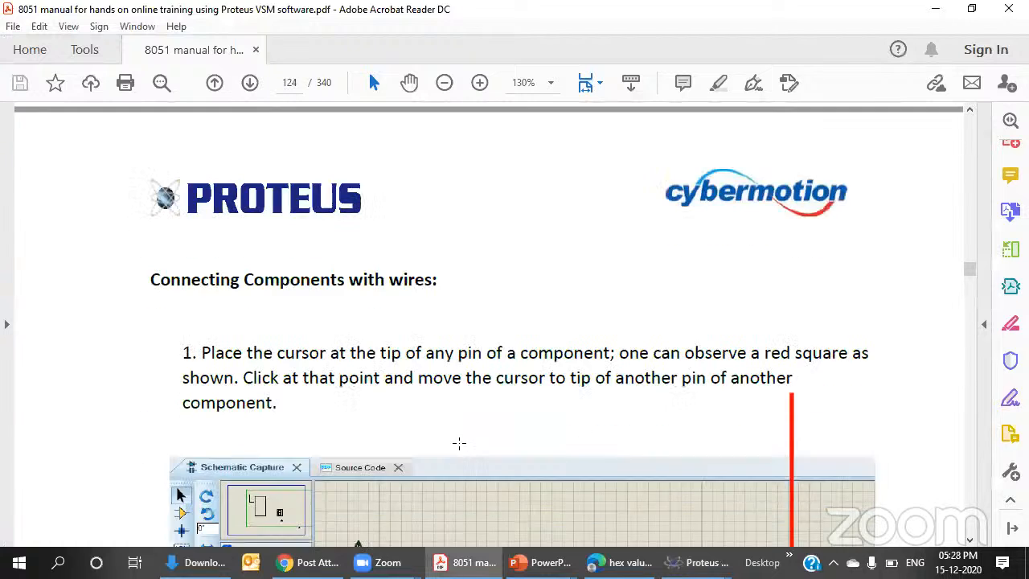
{"action": "scroll", "coordinate": [459, 443], "scroll_direction": "down", "scroll_amount": 15}
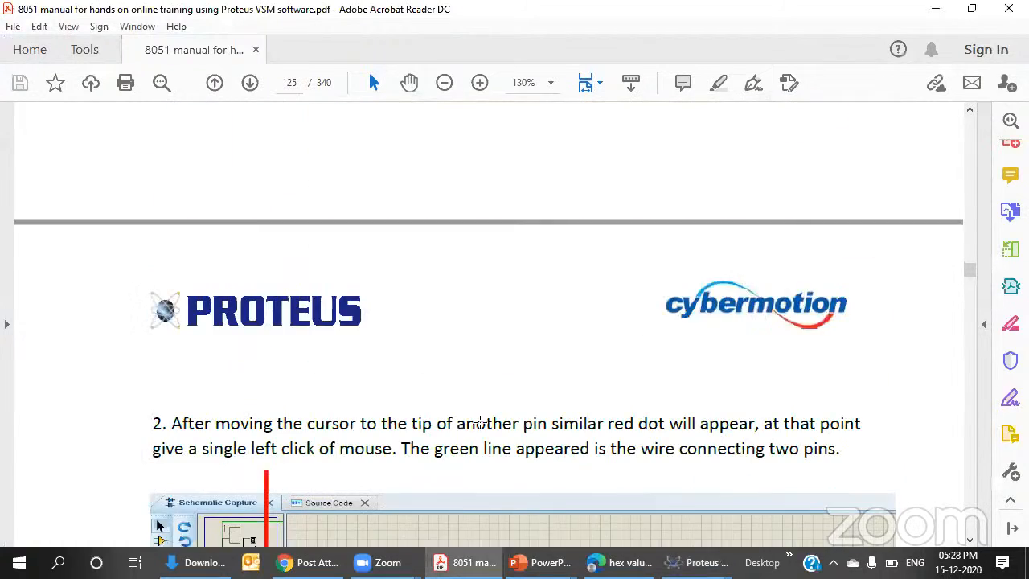
{"action": "scroll", "coordinate": [482, 423], "scroll_direction": "down", "scroll_amount": 15}
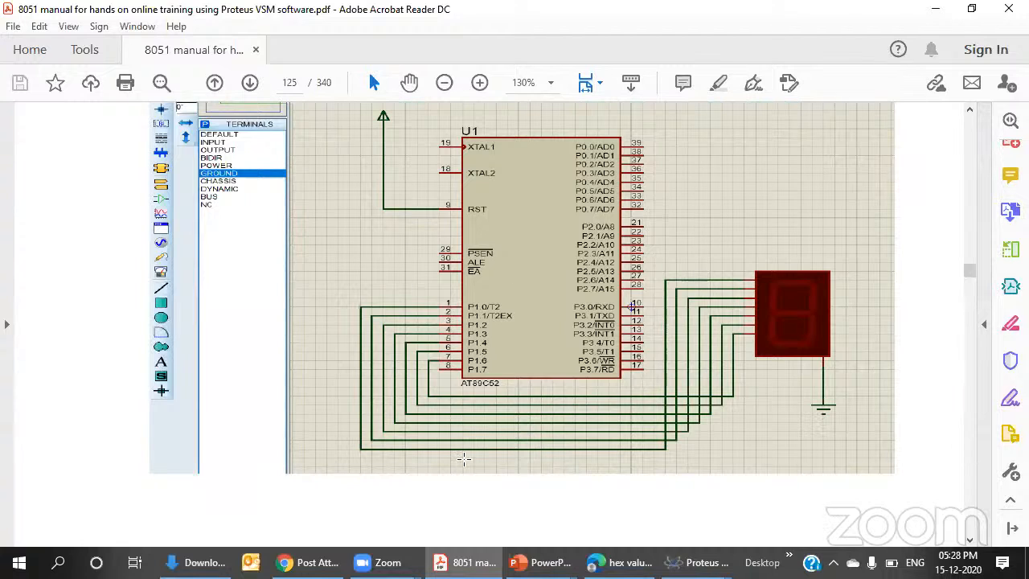
- Review the manual's pages on segment hex codes, picking and placing the 7-segment display, adding the ground terminal and connecting wires
{"action": "scroll", "coordinate": [383, 322], "scroll_direction": "up", "scroll_amount": 15}
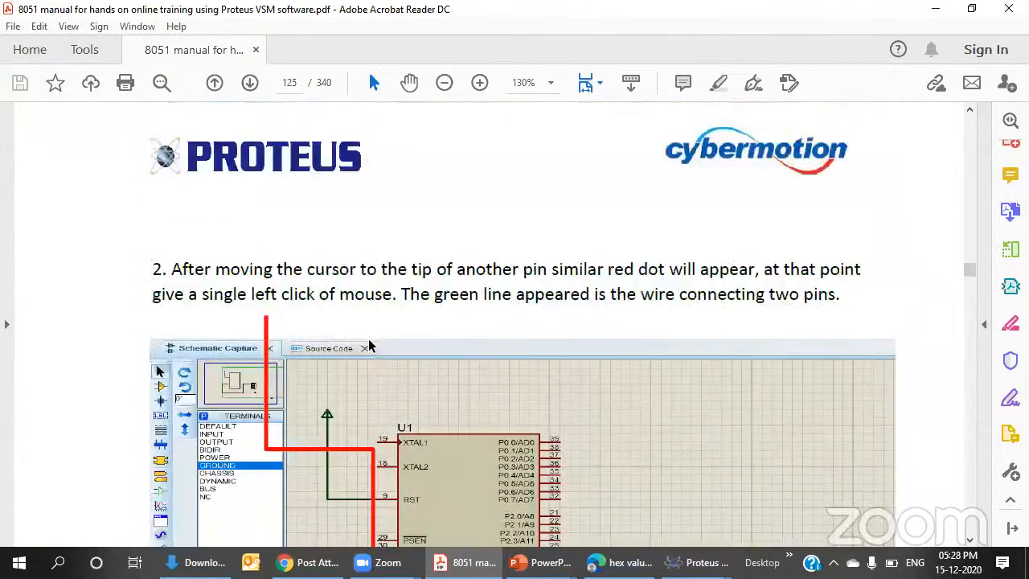
{"action": "scroll", "coordinate": [377, 356], "scroll_direction": "up", "scroll_amount": 20}
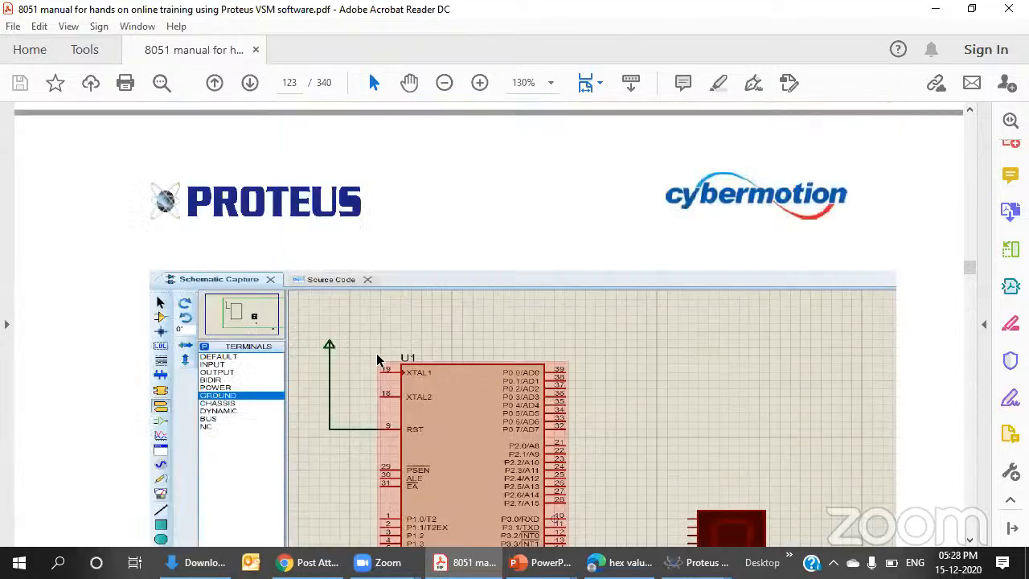
{"action": "scroll", "coordinate": [375, 356], "scroll_direction": "up", "scroll_amount": 20}
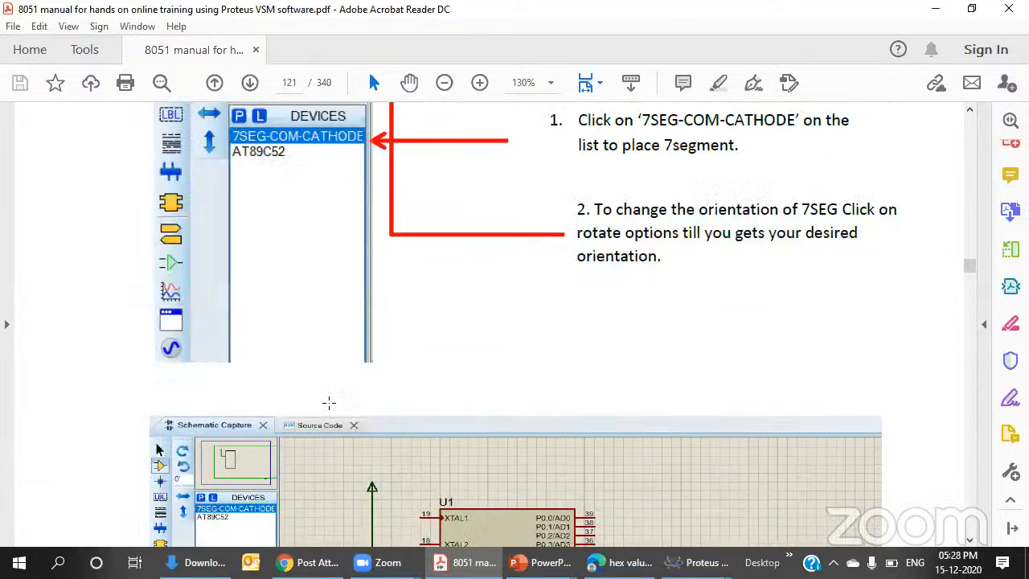
{"action": "scroll", "coordinate": [328, 410], "scroll_direction": "up", "scroll_amount": 20}
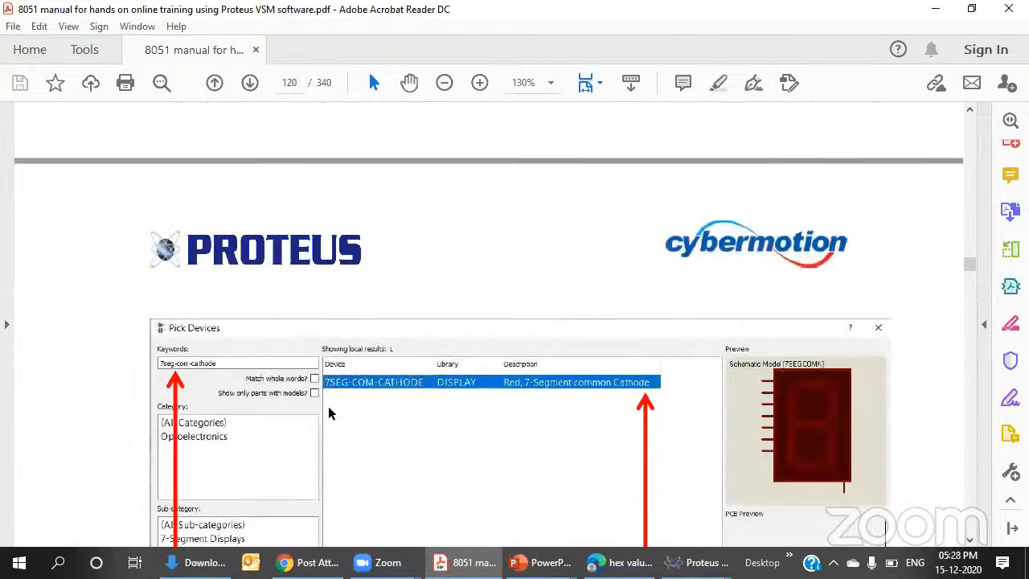
{"action": "scroll", "coordinate": [328, 410], "scroll_direction": "up", "scroll_amount": 20}
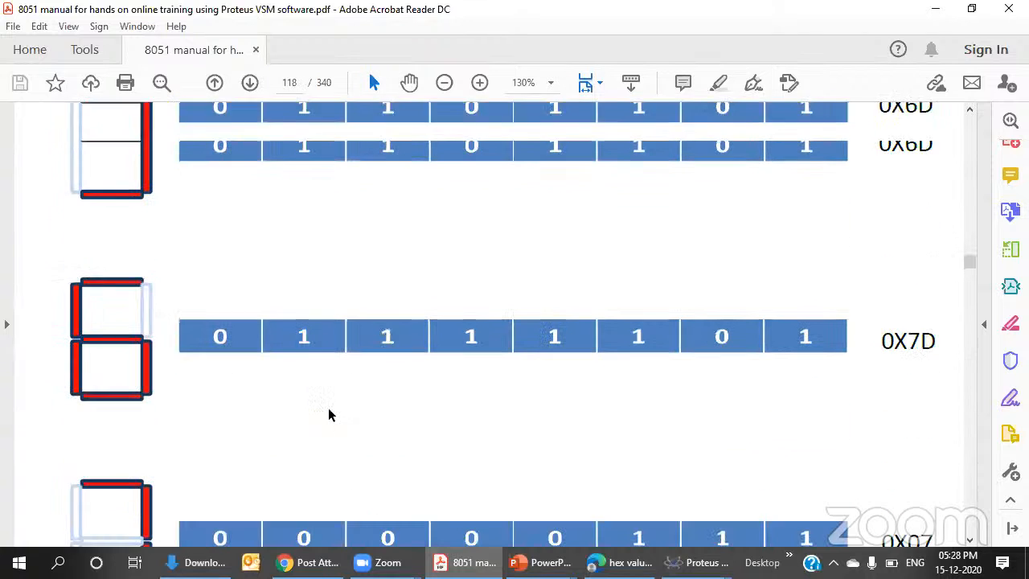
{"action": "scroll", "coordinate": [574, 350], "scroll_direction": "down", "scroll_amount": 20}
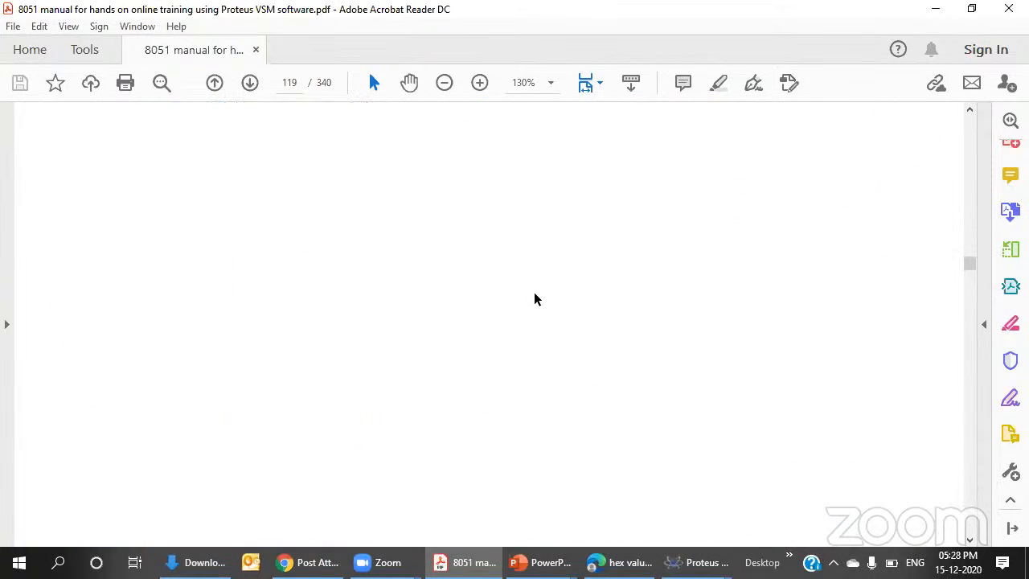
{"action": "scroll", "coordinate": [385, 351], "scroll_direction": "down", "scroll_amount": 20}
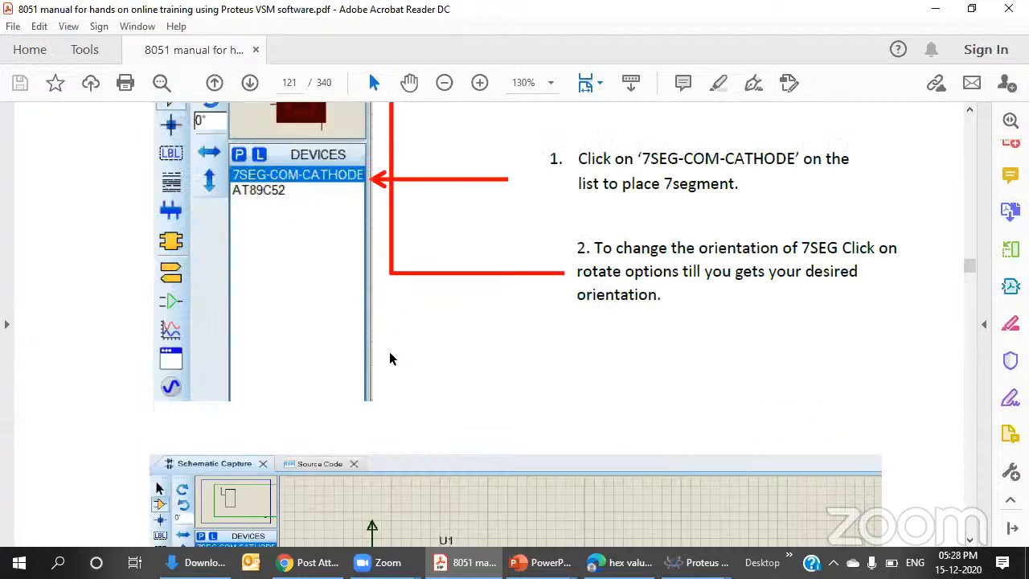
{"action": "scroll", "coordinate": [318, 410], "scroll_direction": "down", "scroll_amount": 20}
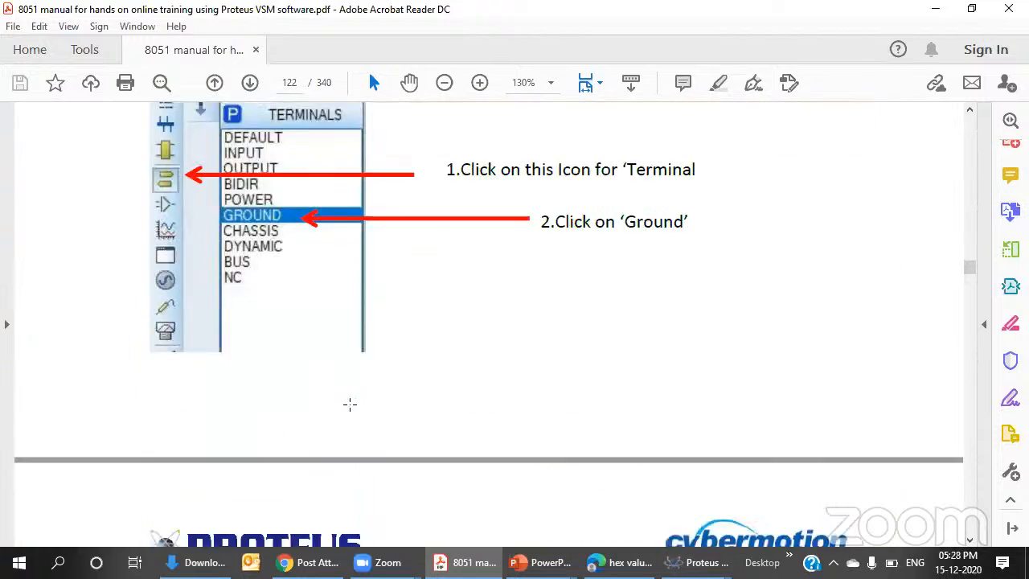
{"action": "scroll", "coordinate": [318, 410], "scroll_direction": "down", "scroll_amount": 20}
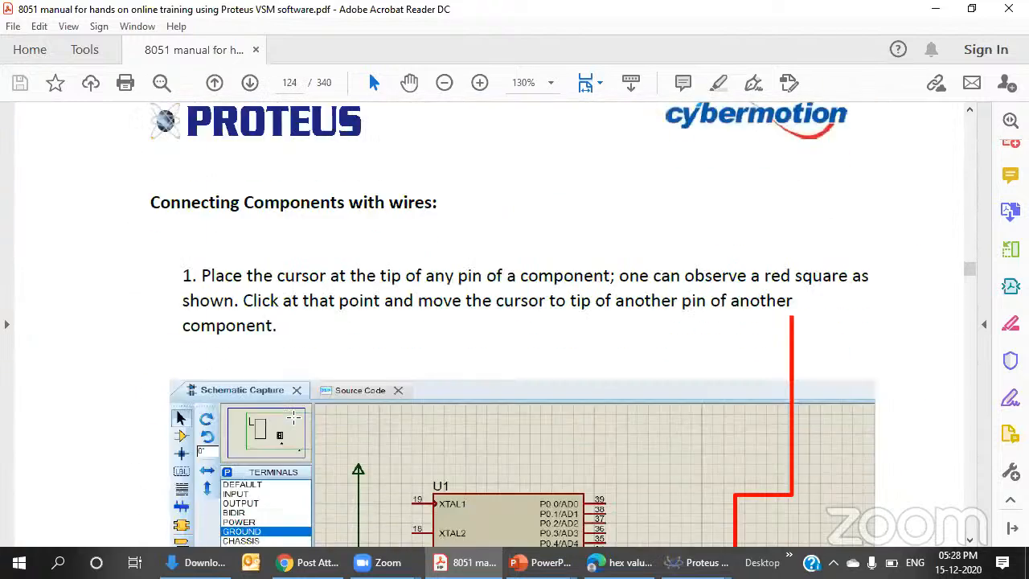
- Find section 4.5(b) in the manual and copy its source code for displaying 0-9 on the common cathode 7-segment display
{"action": "scroll", "coordinate": [345, 414], "scroll_direction": "down", "scroll_amount": 20}
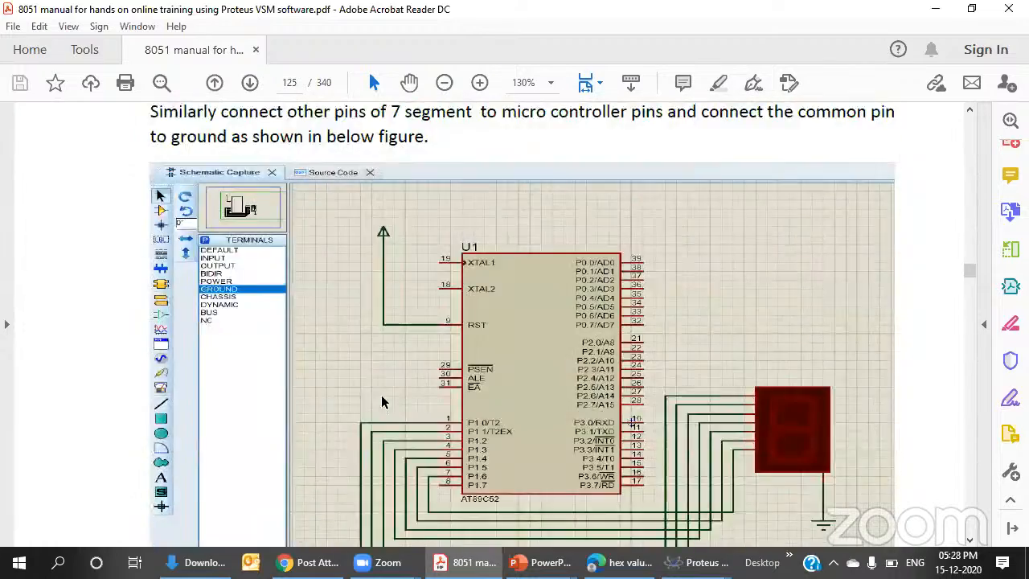
{"action": "scroll", "coordinate": [369, 405], "scroll_direction": "up", "scroll_amount": 5}
{"action": "scroll", "coordinate": [368, 391], "scroll_direction": "down", "scroll_amount": 4}
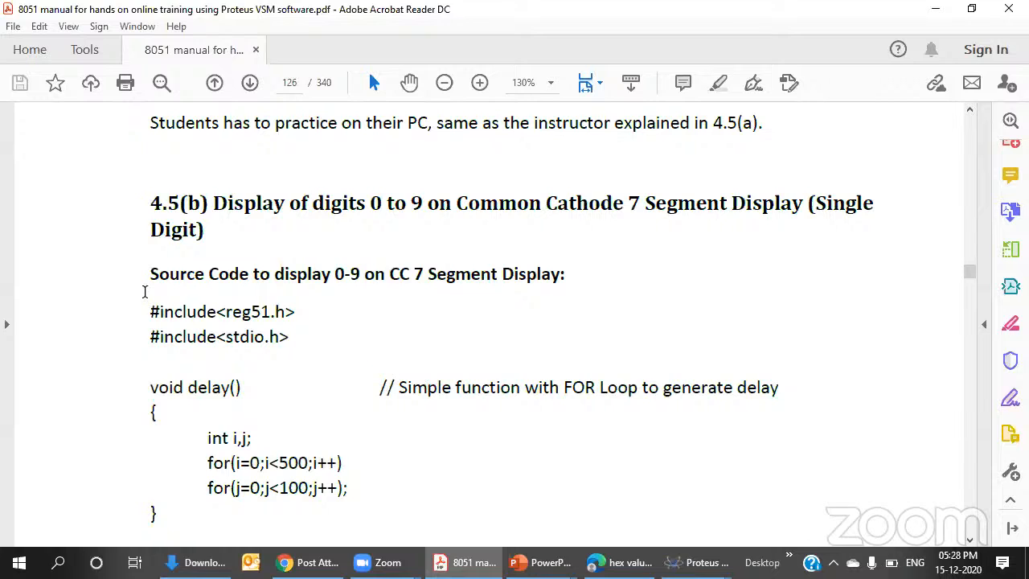
{"action": "left_click_drag", "start_coordinate": [151, 311], "coordinate": [882, 494]}
{"action": "scroll", "coordinate": [398, 288], "scroll_direction": "down", "scroll_amount": 4}
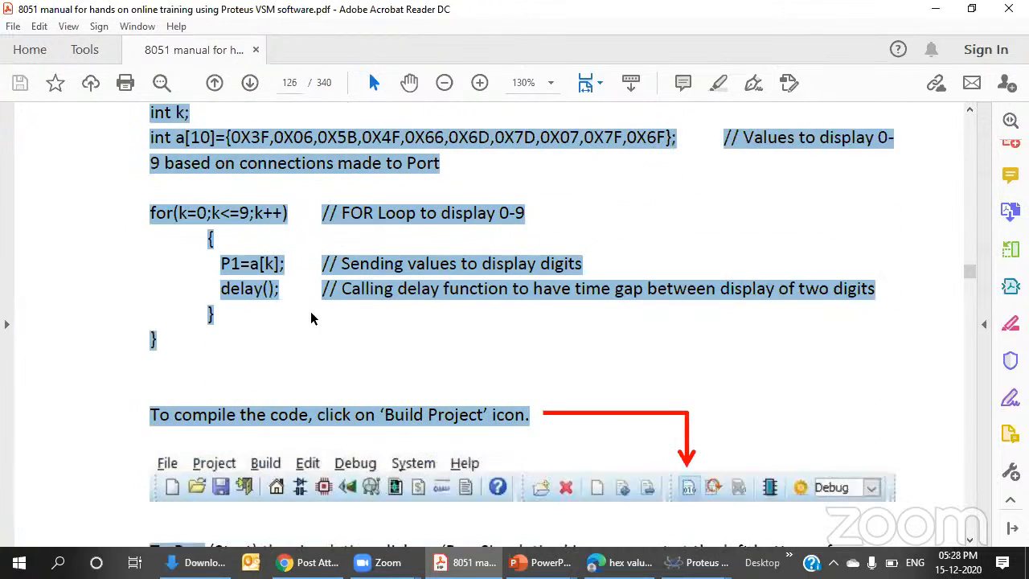
{"action": "left_click", "coordinate": [217, 283]}
{"action": "left_click_drag", "start_coordinate": [158, 263], "coordinate": [151, 345]}
{"action": "scroll", "coordinate": [144, 346], "scroll_direction": "up", "scroll_amount": 3}
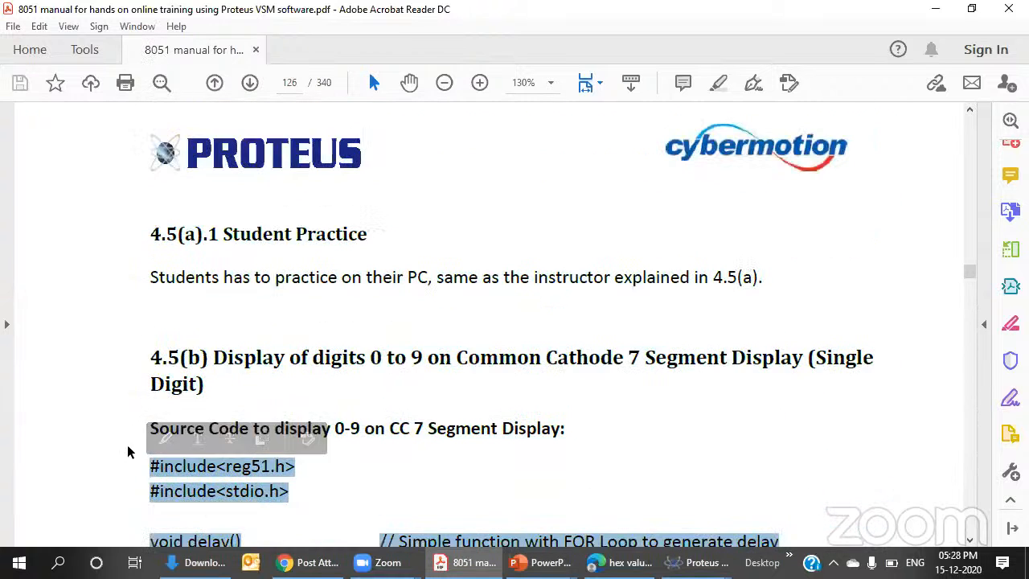
{"action": "scroll", "coordinate": [216, 378], "scroll_direction": "down", "scroll_amount": 2}
{"action": "scroll", "coordinate": [216, 378], "scroll_direction": "down", "scroll_amount": 2}
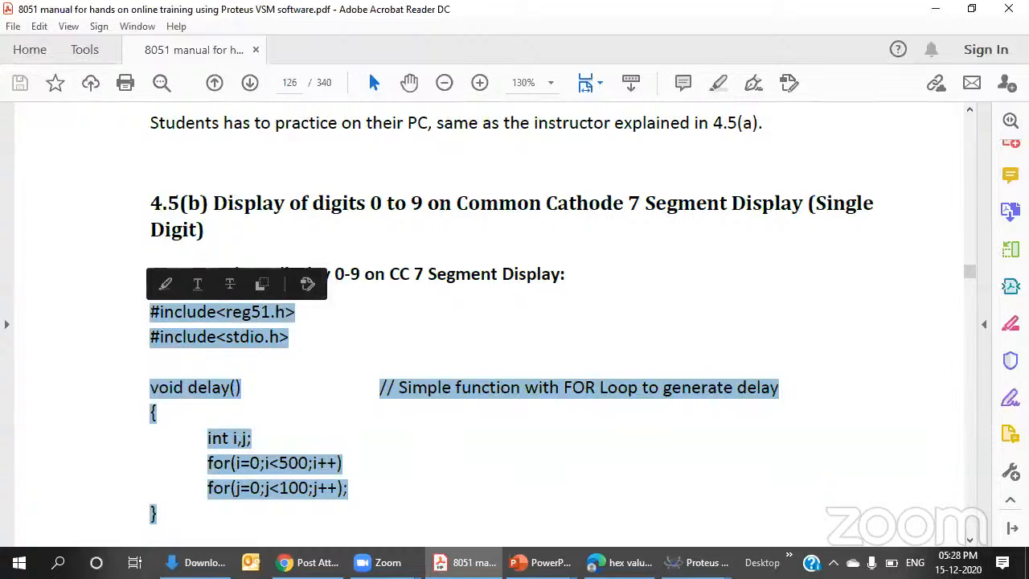
- Switch to the 7seg_8051 project in Proteus, replace all of main.c with the copied 0-9 display program and examine the delay function
{"action": "mouse_move", "coordinate": [700, 562]}
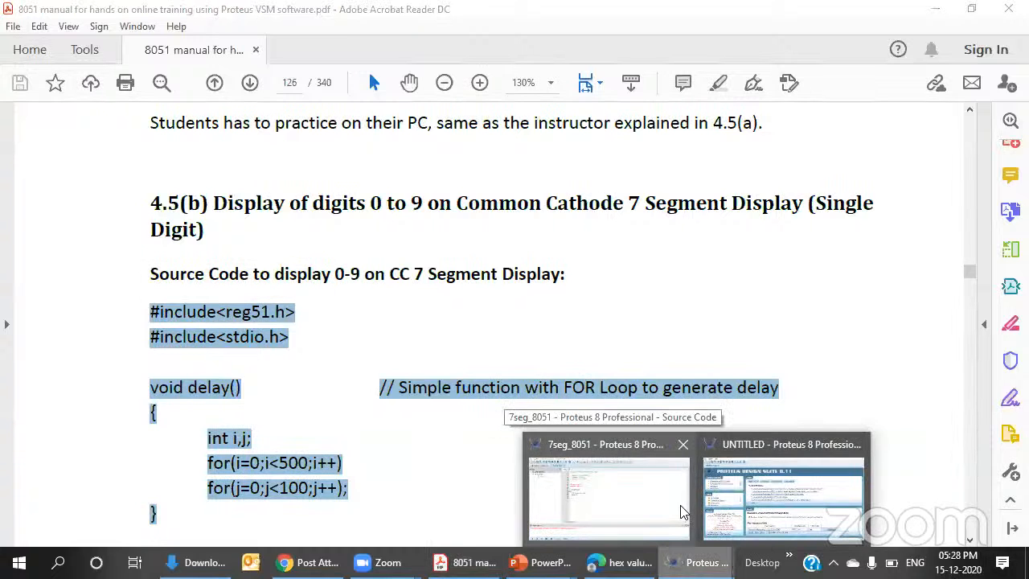
{"action": "left_click", "coordinate": [681, 511]}
{"action": "left_click_drag", "start_coordinate": [303, 288], "coordinate": [267, 110]}
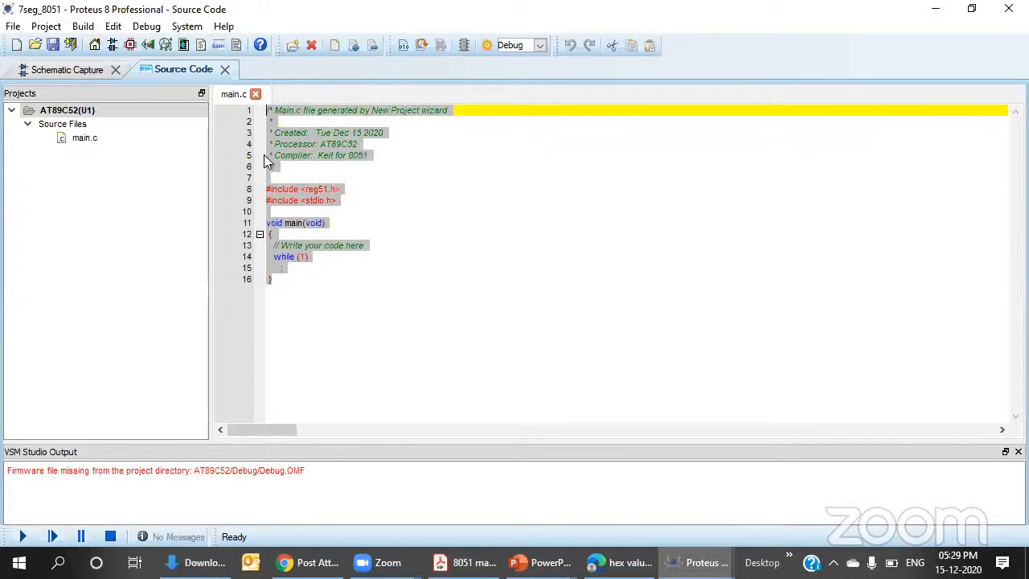
{"action": "type", "text": "#include<reg51.h> #include<stdio.h> void delay() // Simple function with FOR Loop to generate delay { int i,j; for(i=0;i<500;i++) for(j=0;j<100;j++); } void main() // main function from where execution of program starts { int k; int a[10]={0X3F,0X06,0X5B,0X4F,0X66,0X6D,0X7D,0X07,0X7F,0X6F}; // Values to display 0-9 based on connections made to Port for(k=0;k<=9;k++) // FOR Loop to display 0-9 { P1=a[k]; // Sending values to display digits delay(); // Calling delay function to have time gap between display of two digits } }"}
{"action": "left_click", "coordinate": [389, 153]}
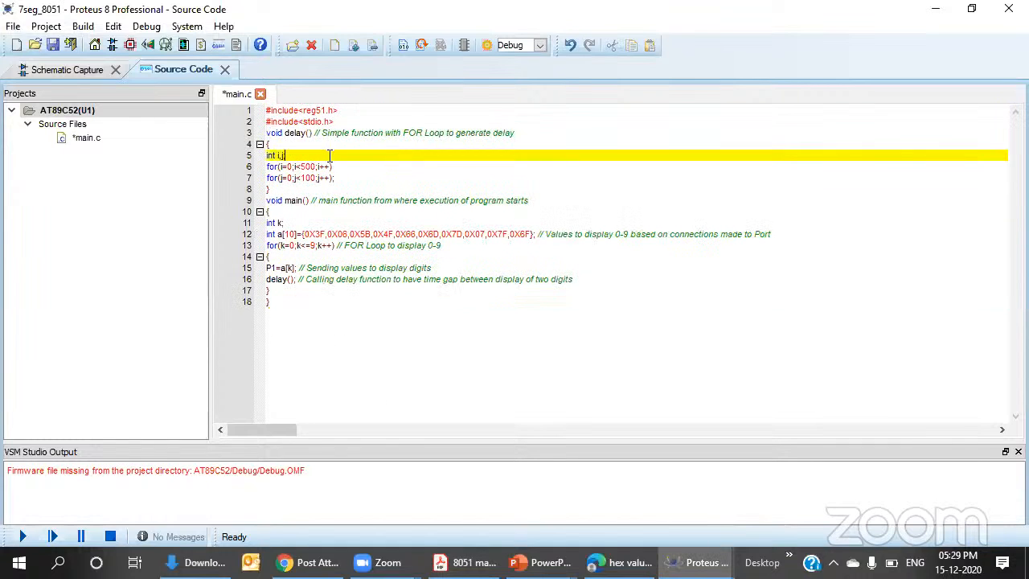
{"action": "left_click_drag", "start_coordinate": [275, 186], "coordinate": [266, 133]}
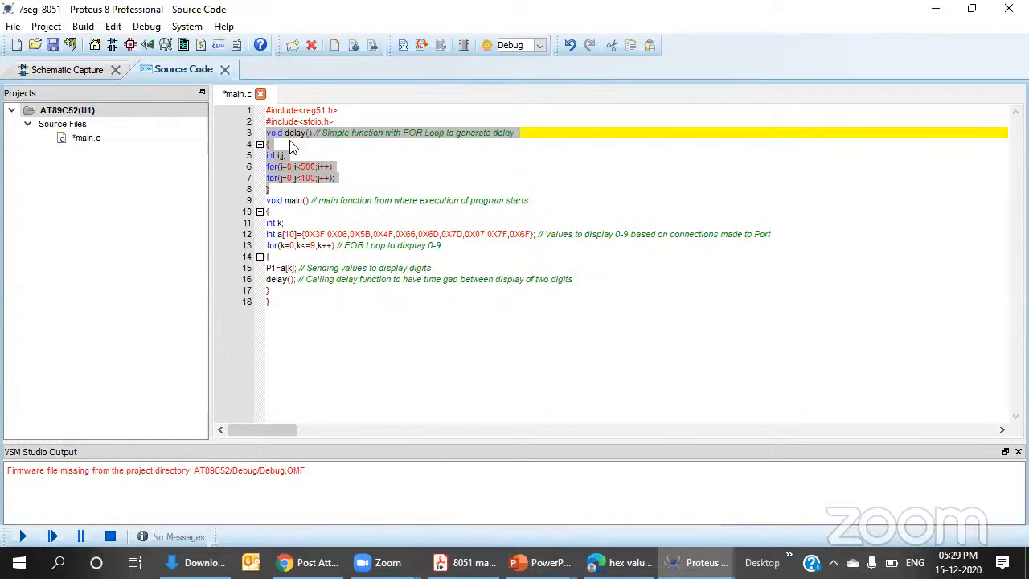
- In the schematic, move the 7-segment display to the other side of the AT89C52, facing its port 3 pins
{"action": "left_click", "coordinate": [274, 267]}
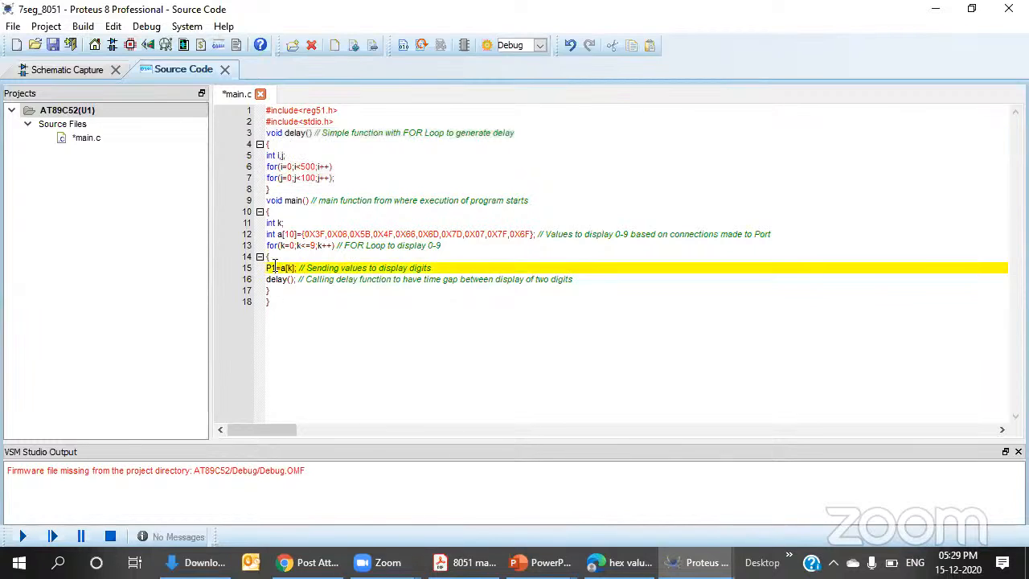
{"action": "left_click", "coordinate": [64, 66]}
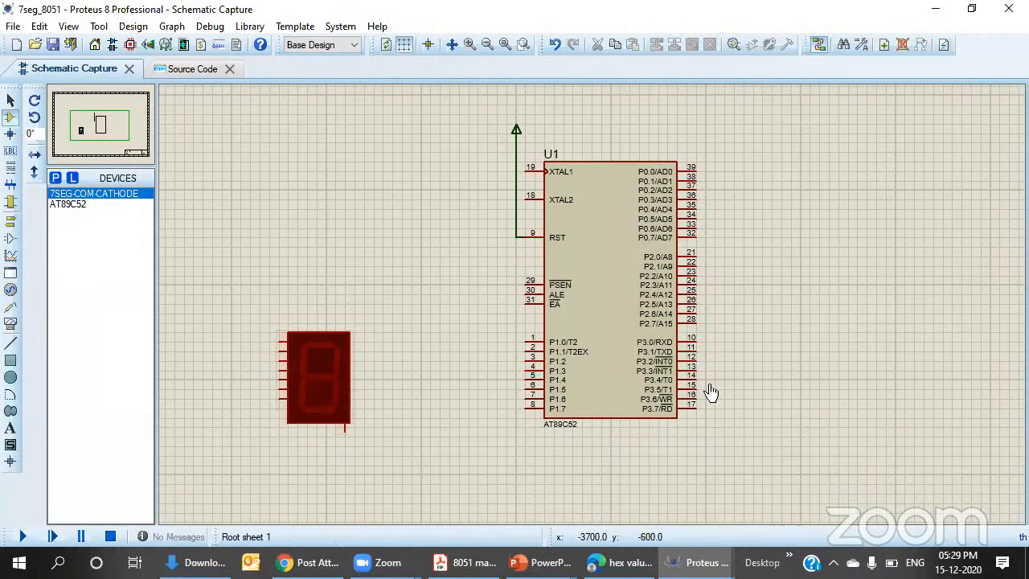
{"action": "left_click_drag", "start_coordinate": [250, 285], "coordinate": [432, 447]}
{"action": "left_click_drag", "start_coordinate": [398, 391], "coordinate": [872, 385]}
{"action": "left_click", "coordinate": [427, 318]}
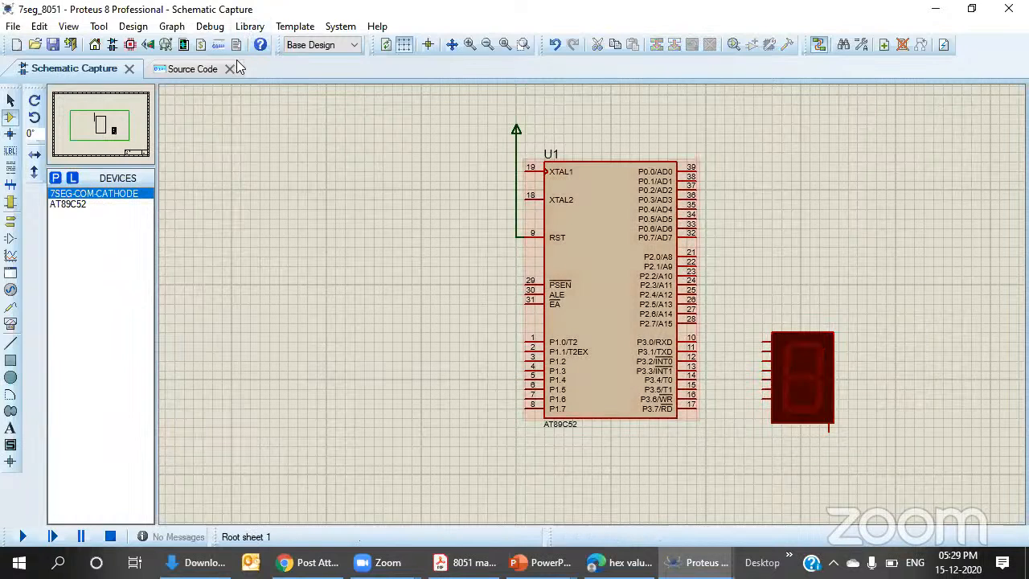
- Set the output port in the main.c display loop to P3, so the line reads P3=a[k]
{"action": "left_click", "coordinate": [192, 69]}
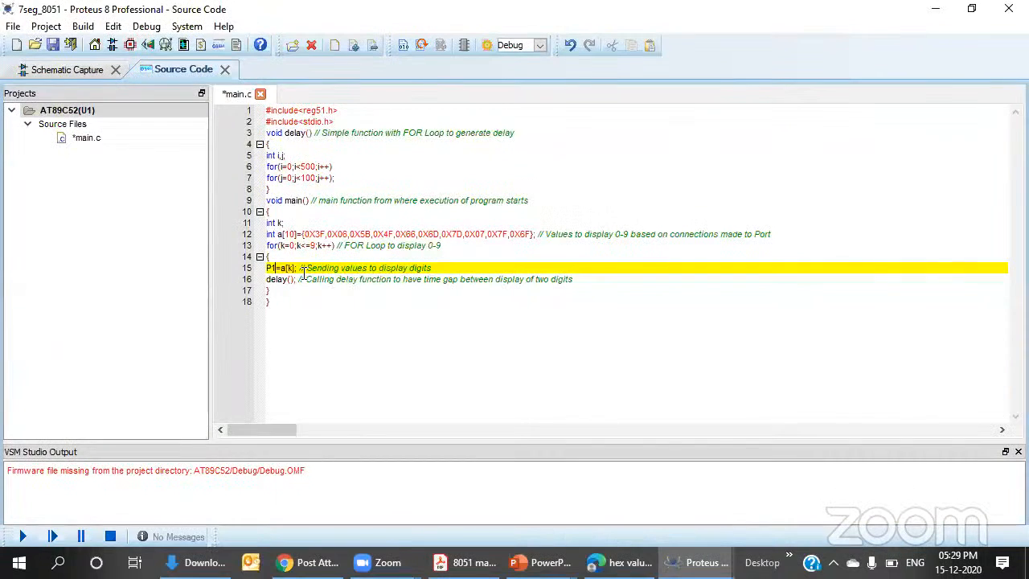
{"action": "key", "text": "BackSpace"}
{"action": "type", "text": "3"}
- In the schematic, wire the display's seven segment pins straight across to P3.0 through P3.6 of the AT89C52
{"action": "left_click", "coordinate": [70, 71]}
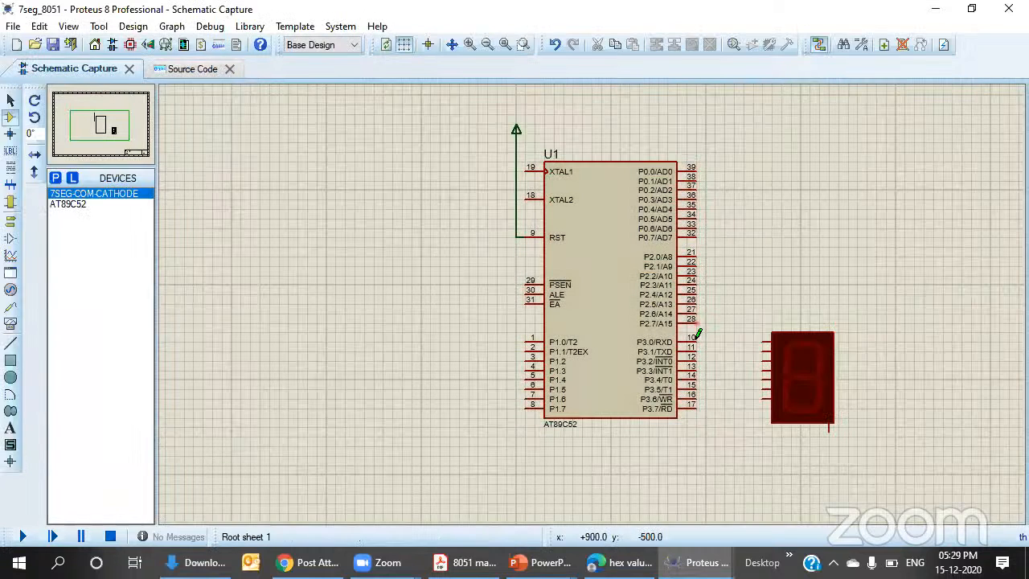
{"action": "left_click", "coordinate": [764, 343]}
{"action": "left_click", "coordinate": [696, 347]}
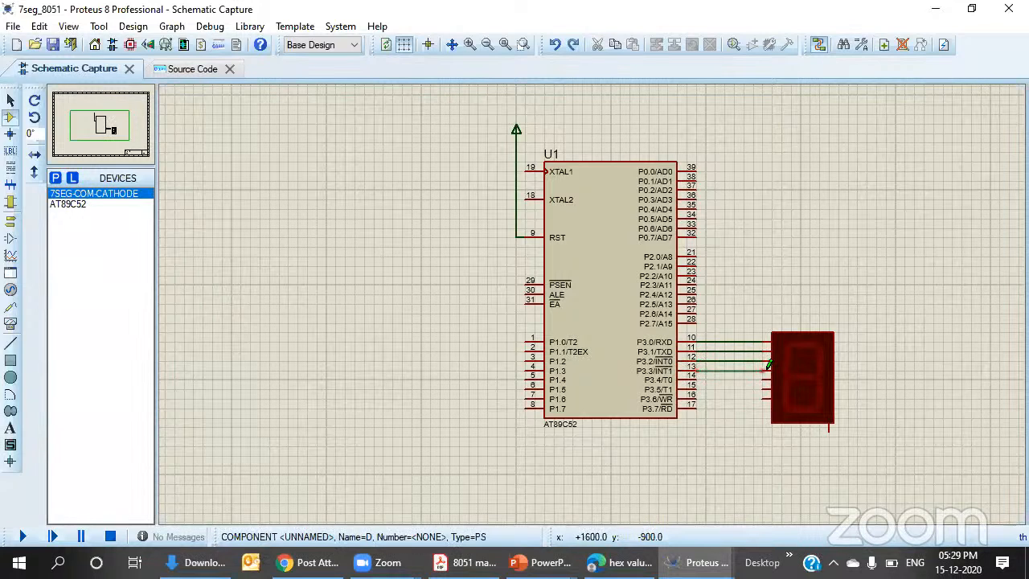
{"action": "double_click", "coordinate": [698, 390]}
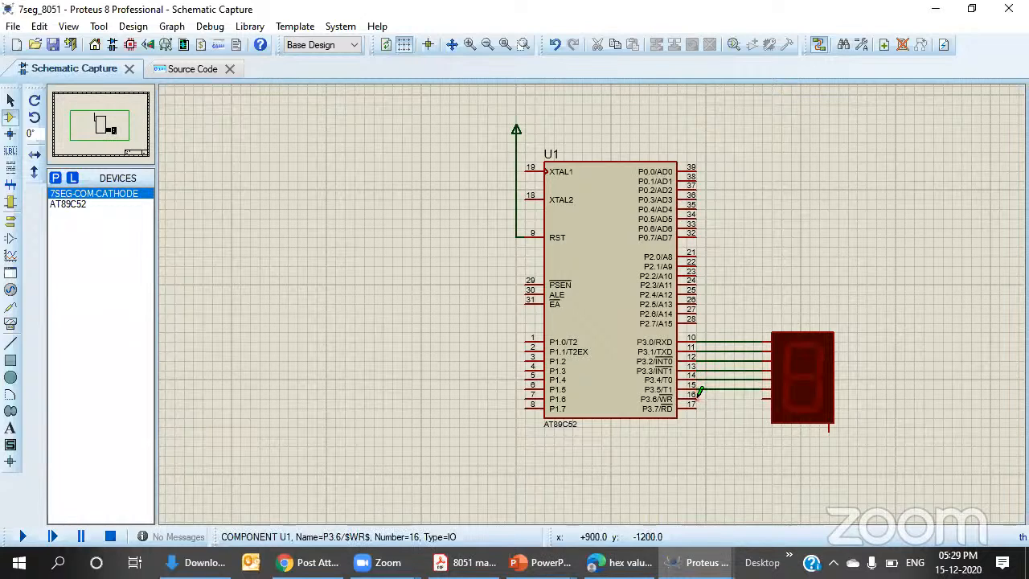
{"action": "double_click", "coordinate": [698, 399]}
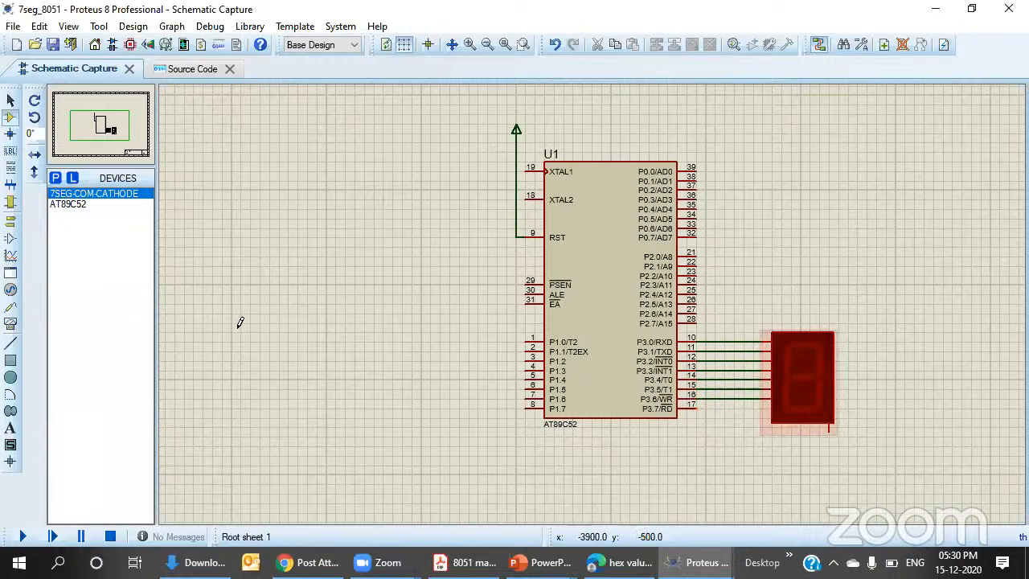
- Place a GROUND terminal below the 7-segment display and wire it to the display's common pin
{"action": "left_click", "coordinate": [11, 221]}
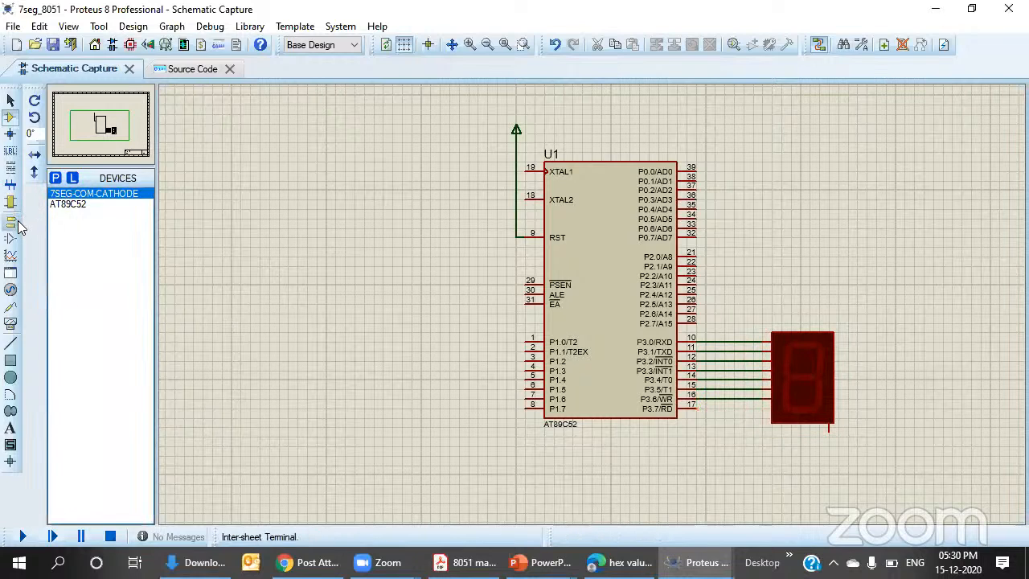
{"action": "left_click", "coordinate": [69, 246]}
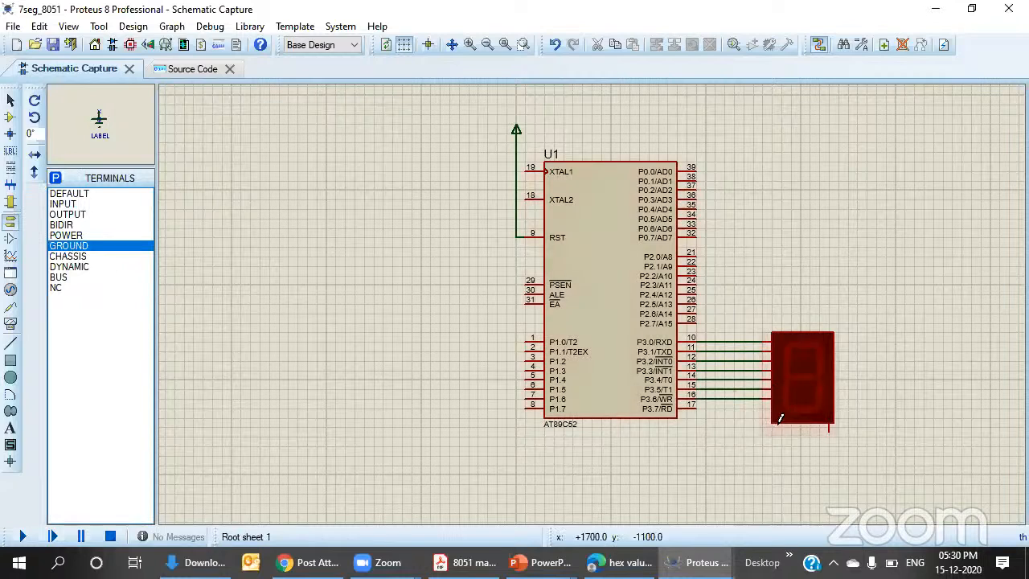
{"action": "left_click", "coordinate": [829, 456]}
{"action": "left_click", "coordinate": [829, 446]}
{"action": "left_click", "coordinate": [828, 432]}
- Build the source code, run the simulation and watch the 7-segment display count in the schematic
{"action": "left_click", "coordinate": [201, 69]}
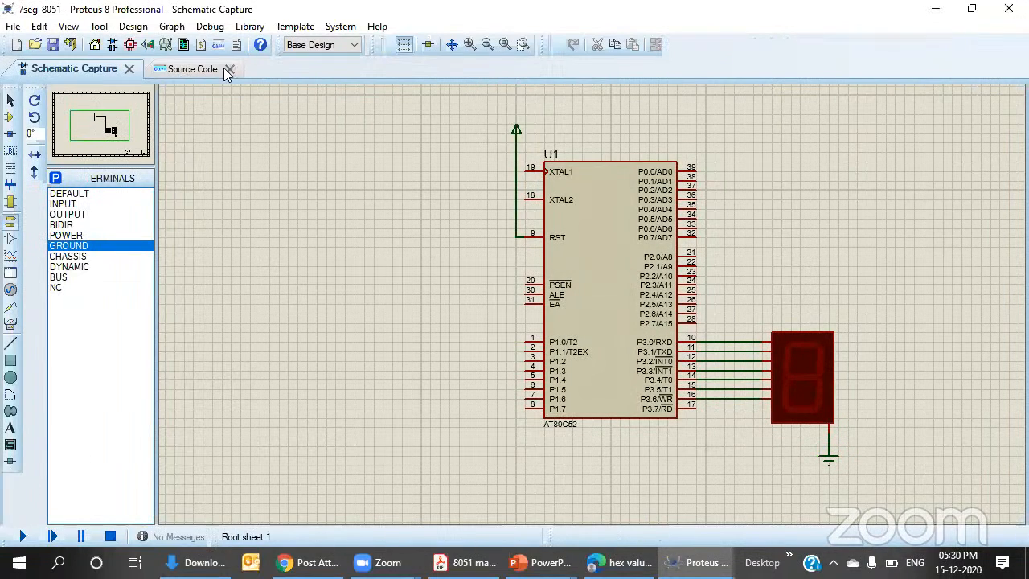
{"action": "left_click", "coordinate": [24, 536]}
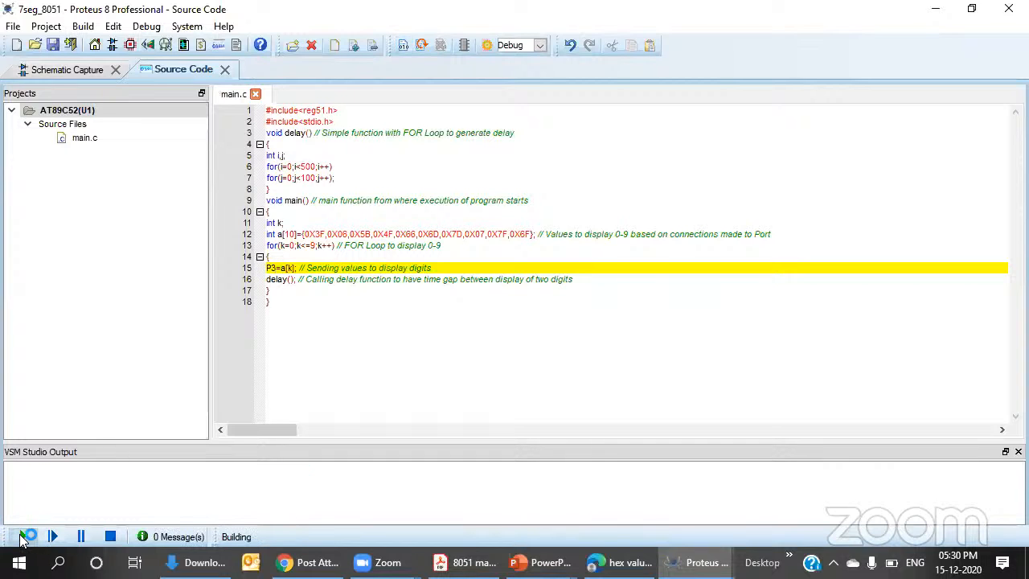
{"action": "left_click", "coordinate": [74, 73]}
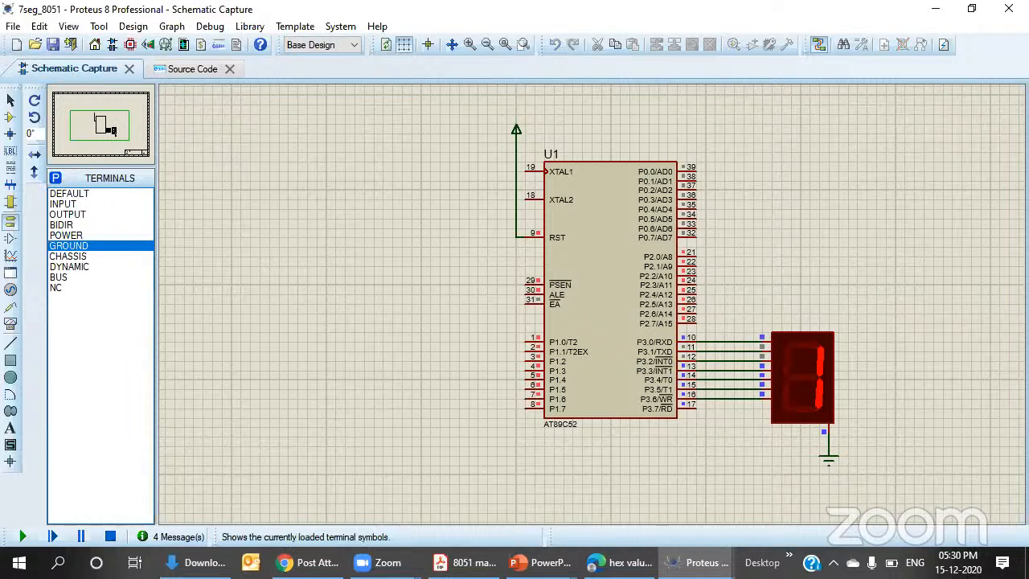
- Switch to the 8051 manual in Adobe Acrobat Reader and examine which port its display loop writes to in the P1=a[k] line
{"action": "mouse_move", "coordinate": [464, 562]}
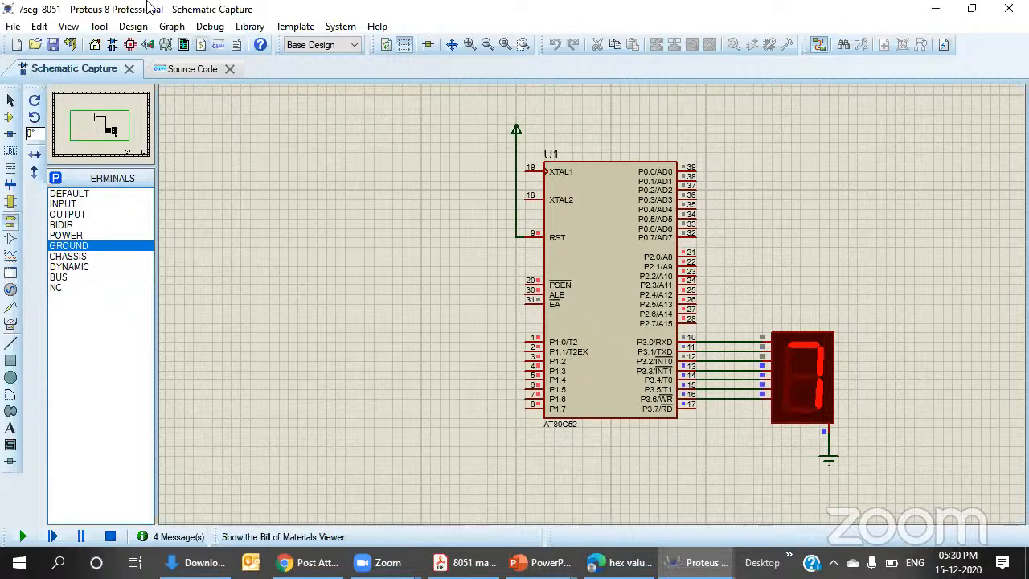
{"action": "left_click", "coordinate": [192, 68]}
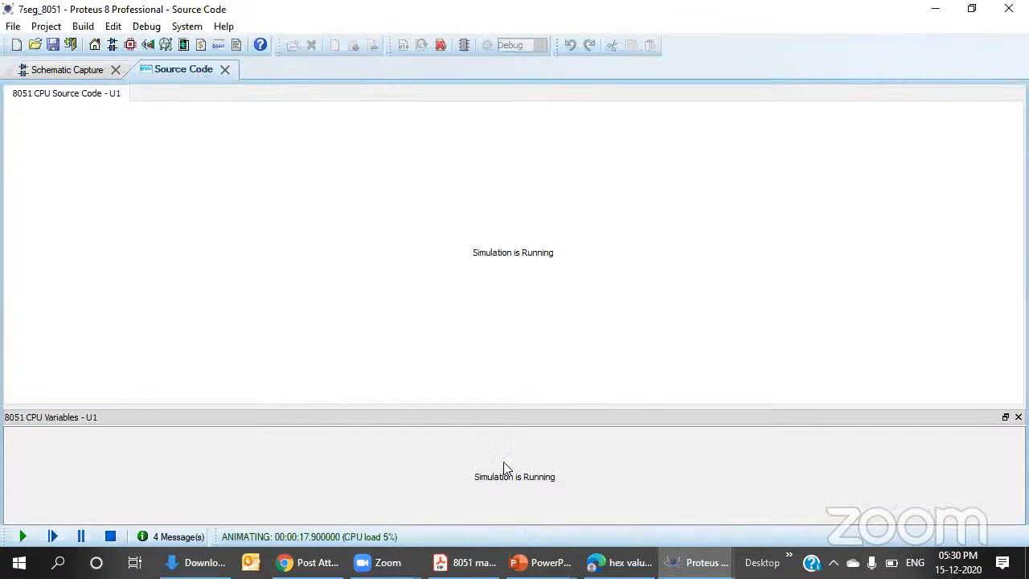
{"action": "left_click", "coordinate": [465, 563]}
{"action": "scroll", "coordinate": [304, 323], "scroll_direction": "down", "scroll_amount": 1}
{"action": "scroll", "coordinate": [302, 323], "scroll_direction": "down", "scroll_amount": 5}
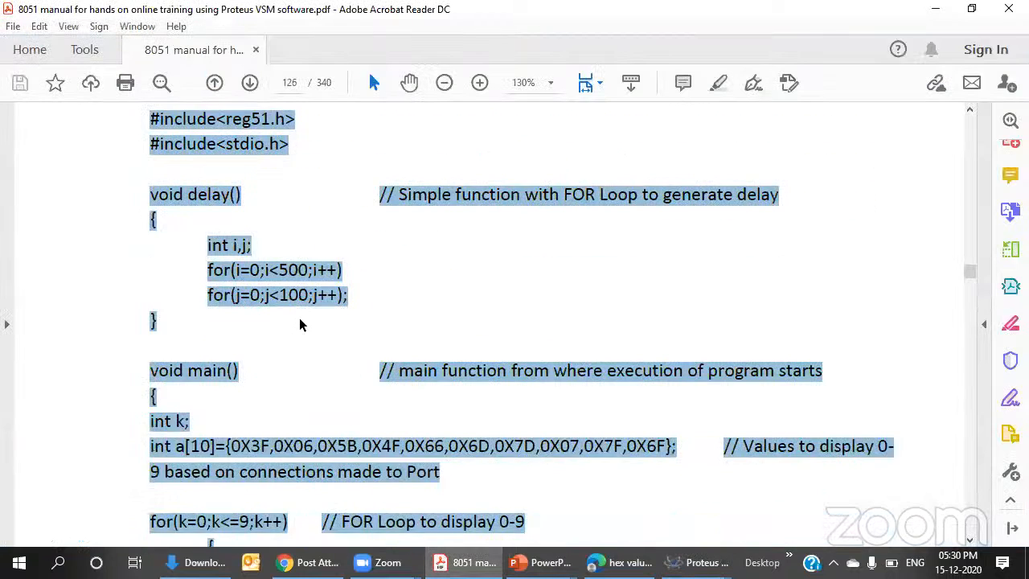
{"action": "left_click", "coordinate": [233, 342]}
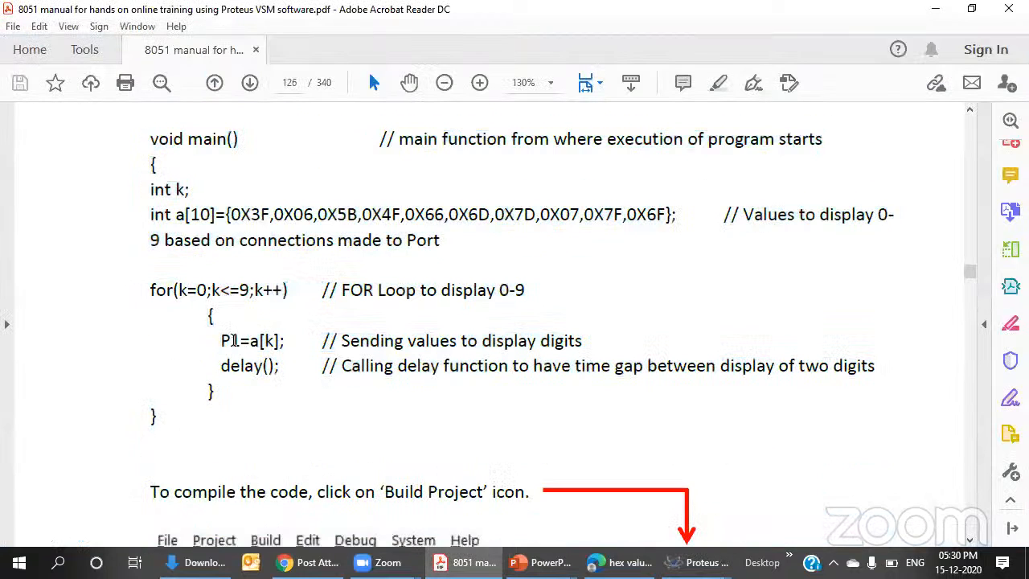
{"action": "left_click_drag", "start_coordinate": [241, 341], "coordinate": [231, 341]}
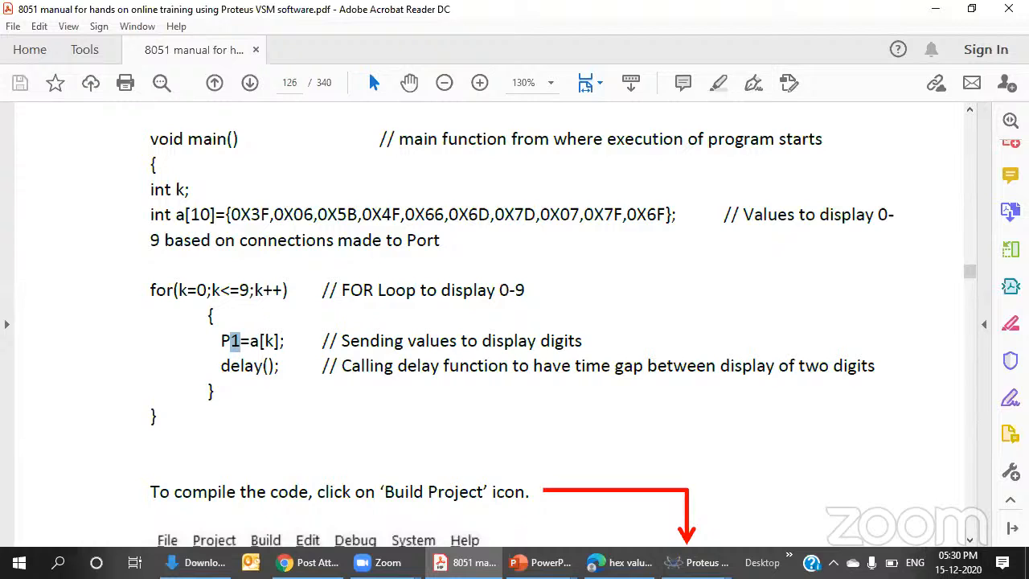
- Return to Proteus, stop the simulation and set the output port in the main.c display loop to P1
{"action": "mouse_move", "coordinate": [695, 562]}
{"action": "left_click", "coordinate": [639, 474]}
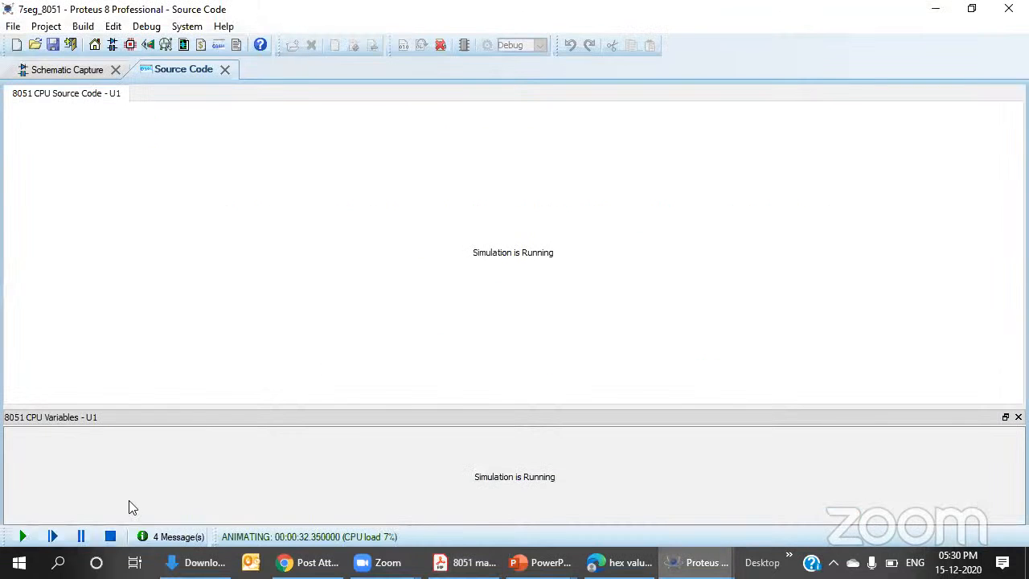
{"action": "left_click", "coordinate": [111, 536]}
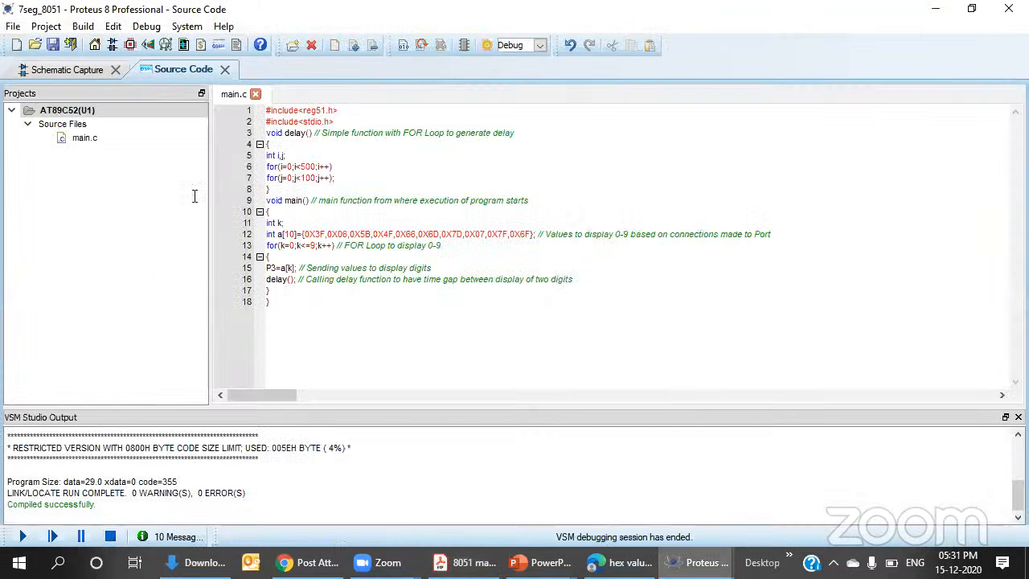
{"action": "left_click", "coordinate": [271, 270]}
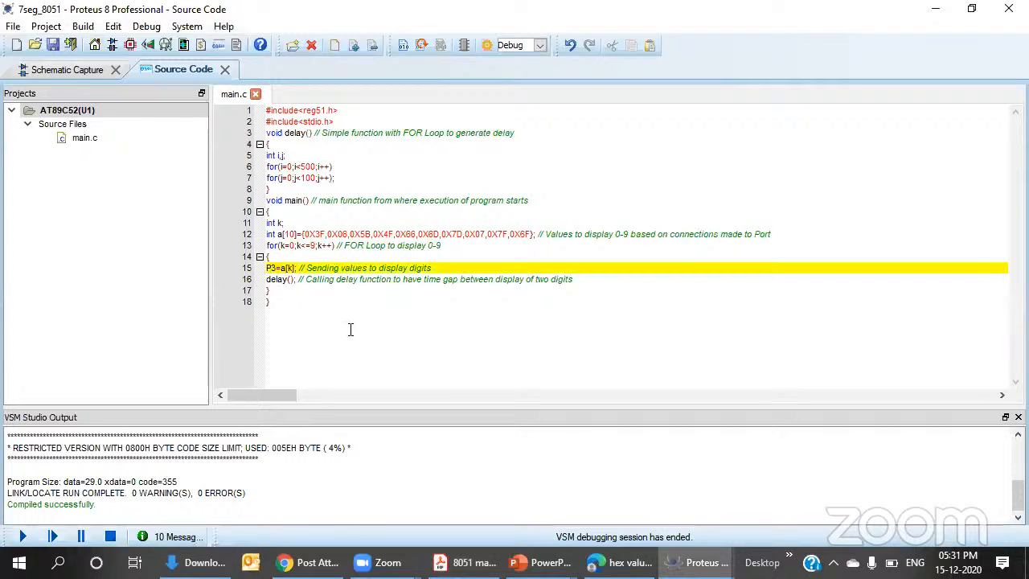
{"action": "key", "text": "Delete"}
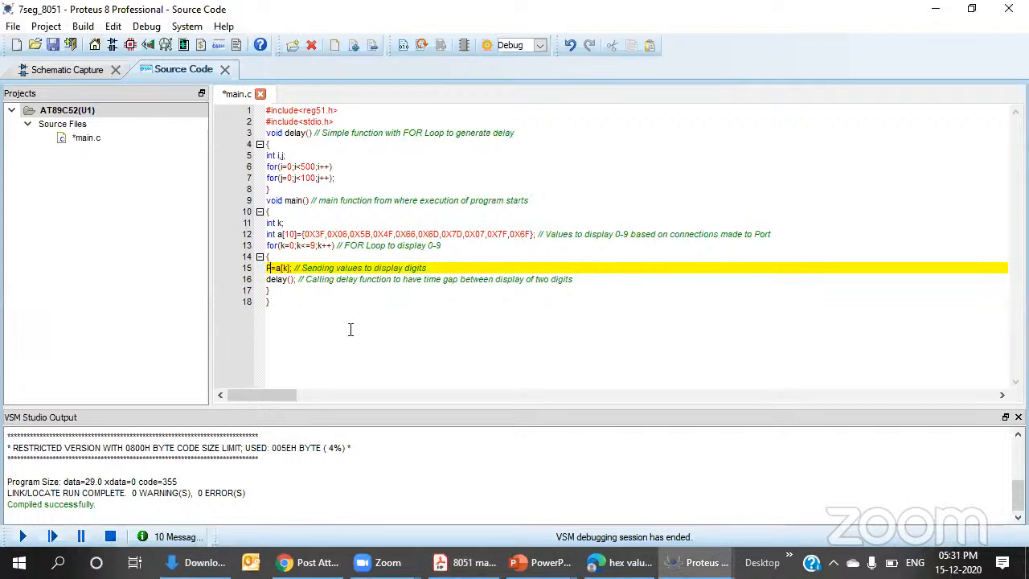
{"action": "type", "text": "1"}
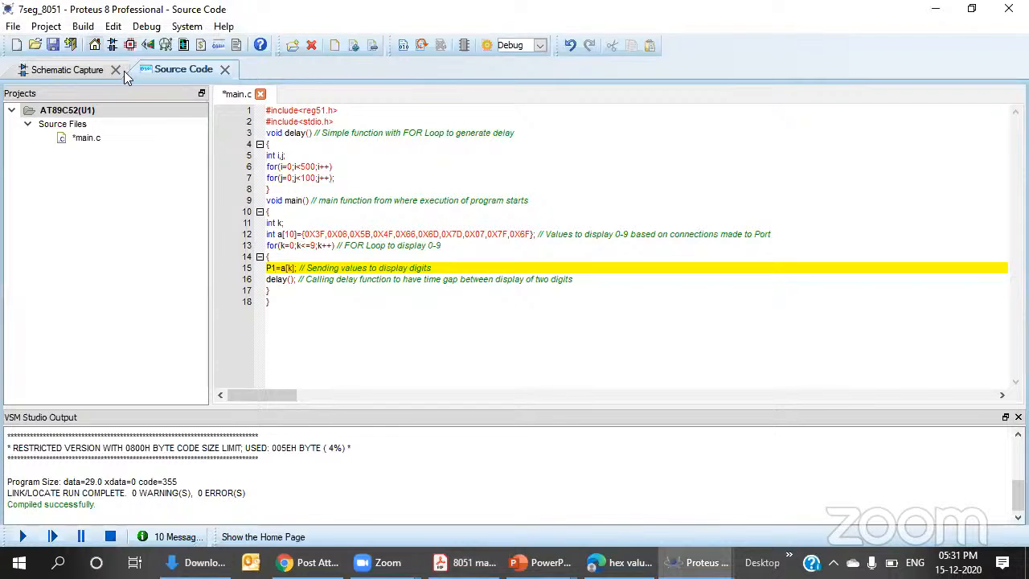
- Delete the 7-segment display from the schematic together with its port 3 wires and ground terminal
{"action": "left_click", "coordinate": [63, 69]}
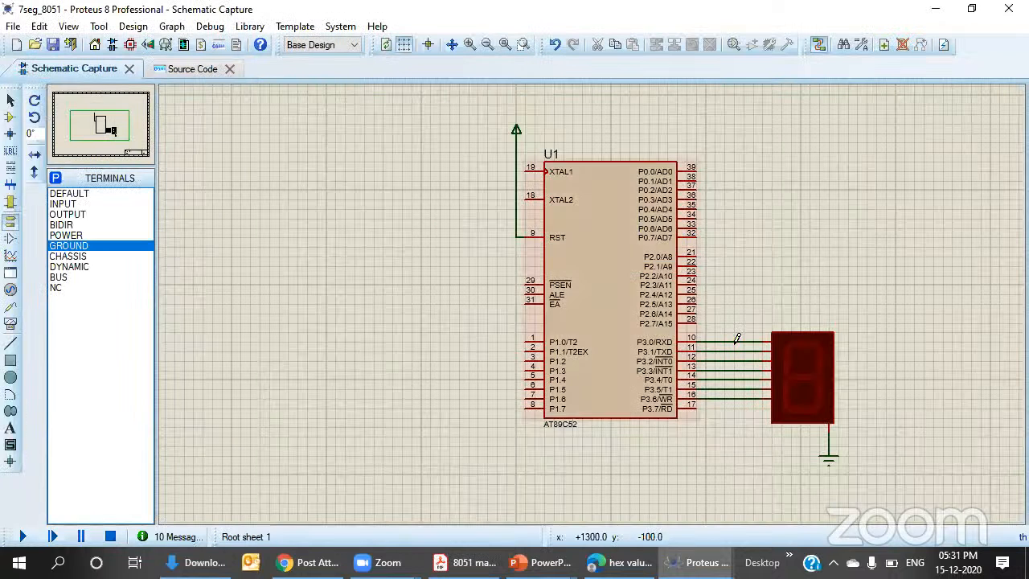
{"action": "key", "text": "F7"}
{"action": "left_click_drag", "start_coordinate": [692, 291], "coordinate": [796, 430]}
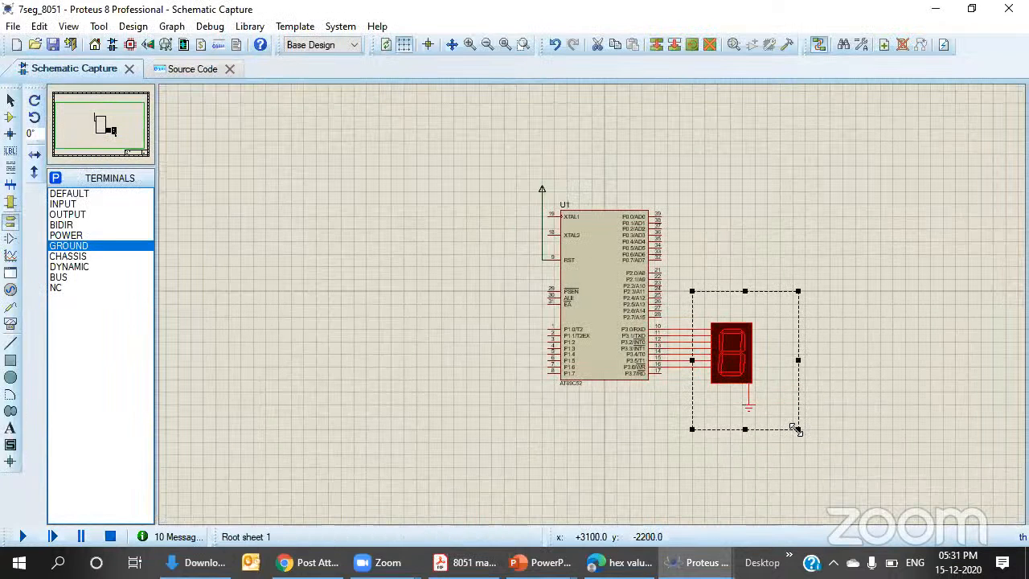
{"action": "key", "text": "Delete"}
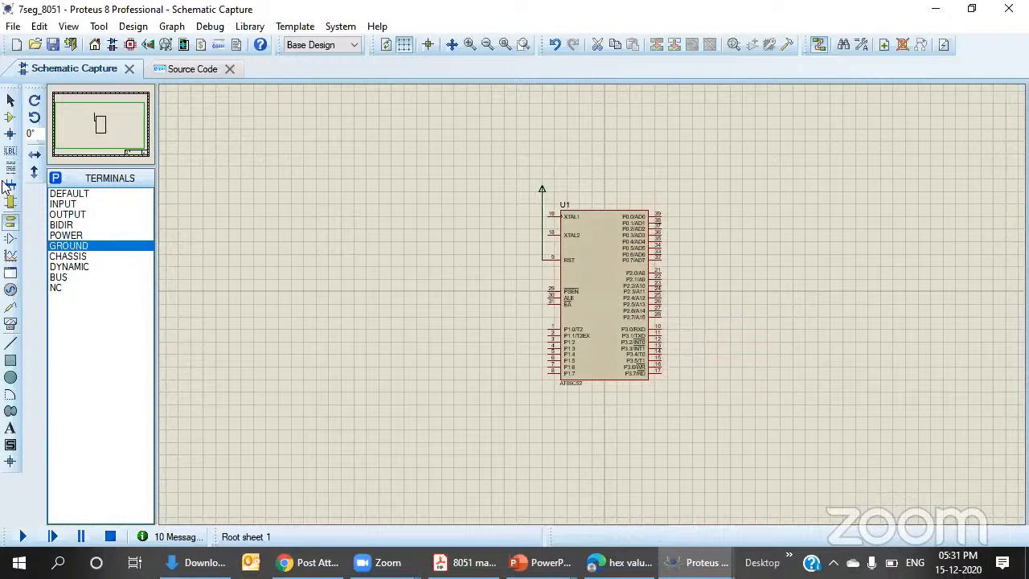
- Place a 7SEG-COM-CATHODE display on the schematic to the right of the AT89C52, level with its port 3 pins
{"action": "left_click", "coordinate": [10, 116]}
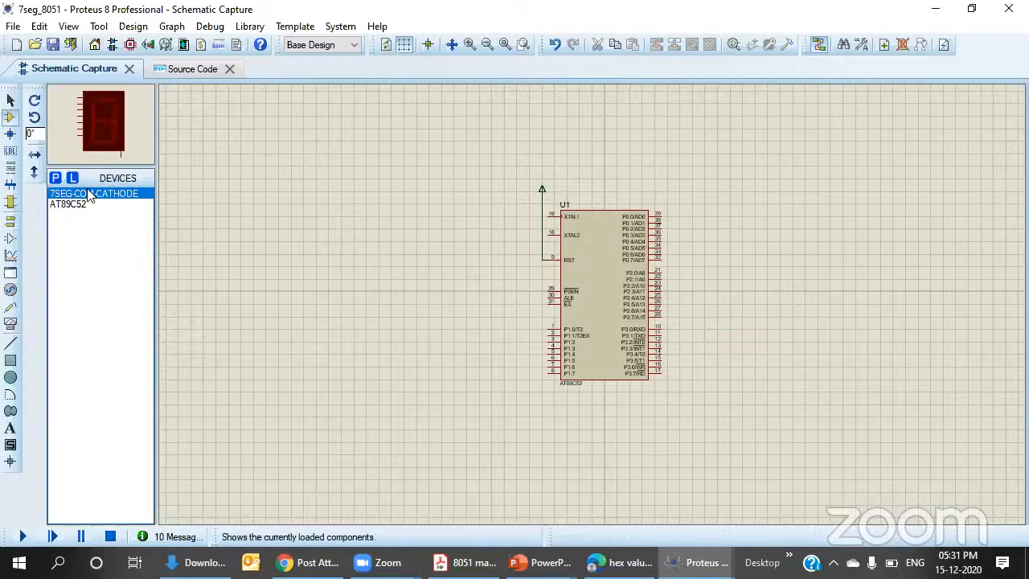
{"action": "left_click", "coordinate": [868, 353]}
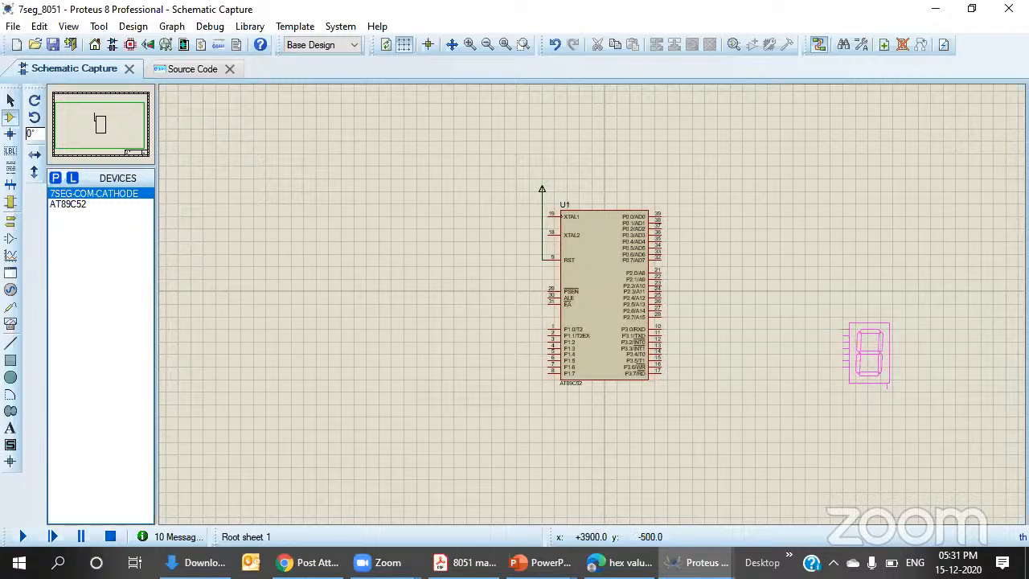
{"action": "left_click", "coordinate": [868, 354]}
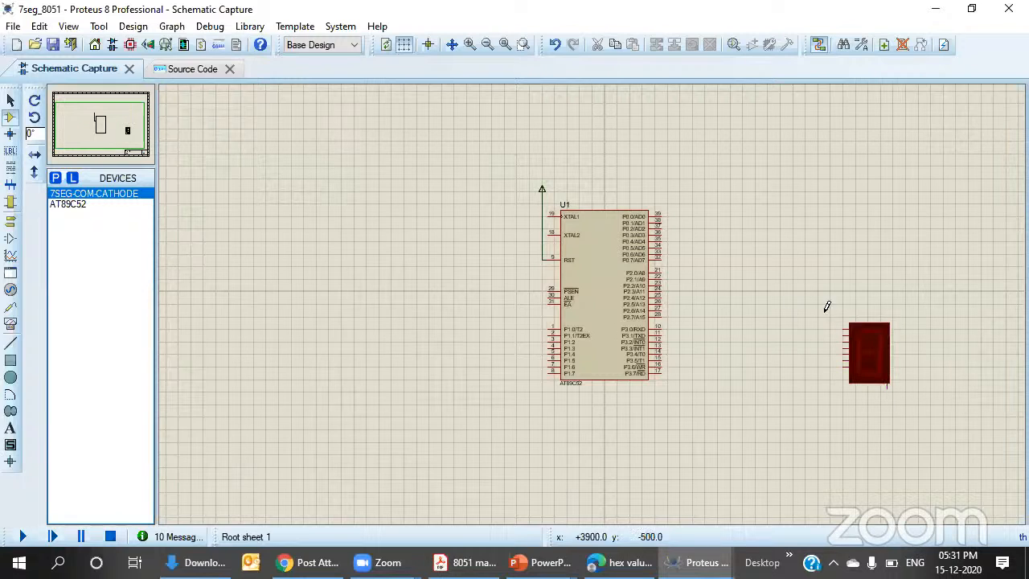
- Wire P1.0 and P1.1 of the AT89C52 around beneath the chip to the display's segment pins A and B
{"action": "left_click", "coordinate": [547, 328]}
{"action": "left_click", "coordinate": [461, 326]}
{"action": "left_click", "coordinate": [460, 404]}
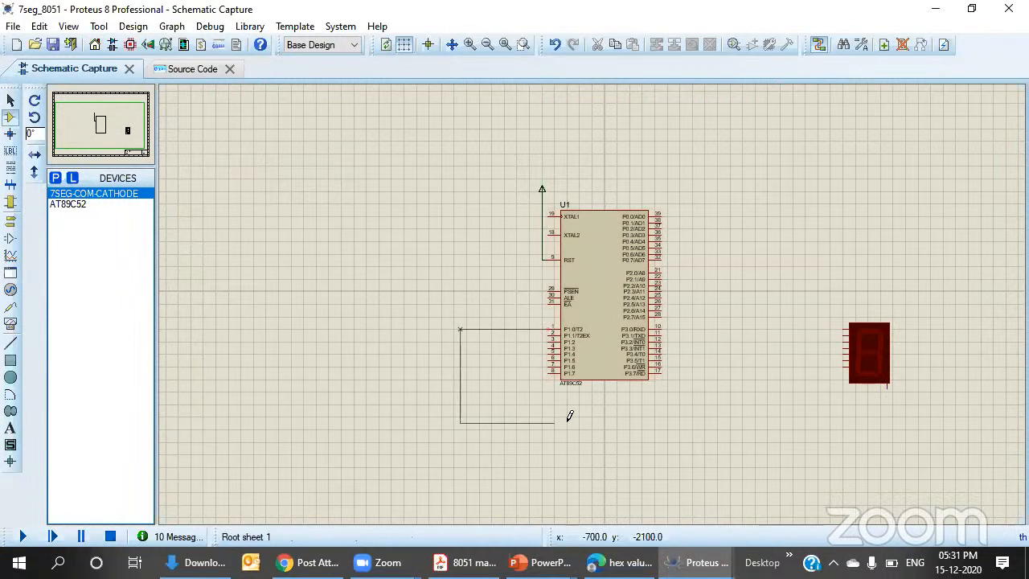
{"action": "left_click", "coordinate": [844, 329]}
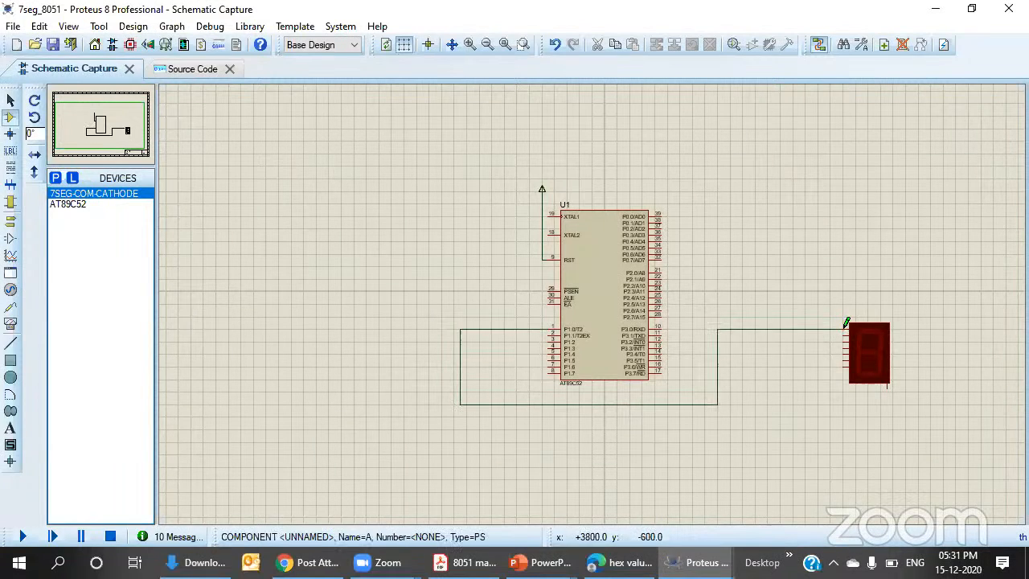
{"action": "left_click", "coordinate": [552, 336]}
{"action": "left_click", "coordinate": [472, 335]}
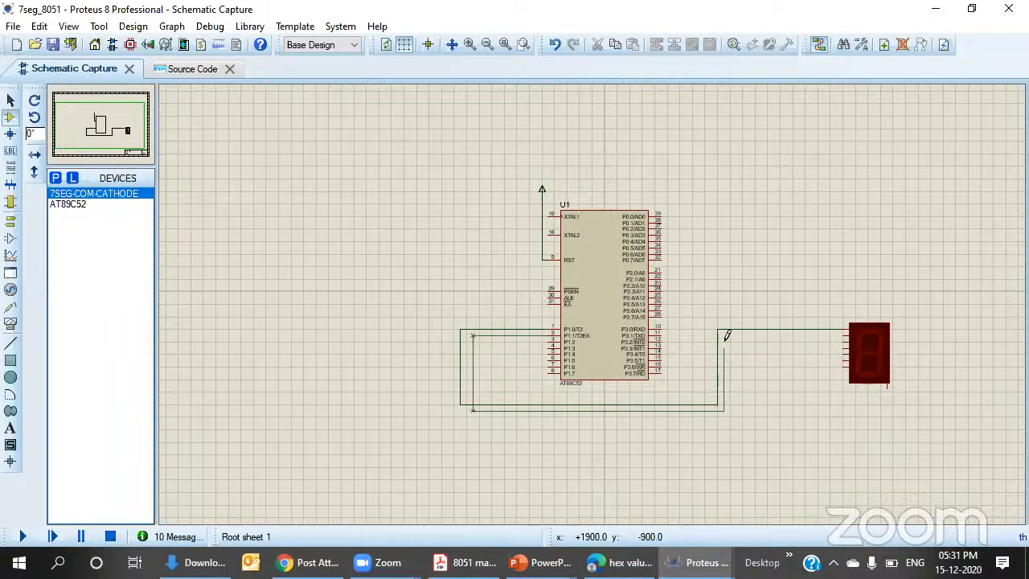
{"action": "left_click", "coordinate": [841, 329]}
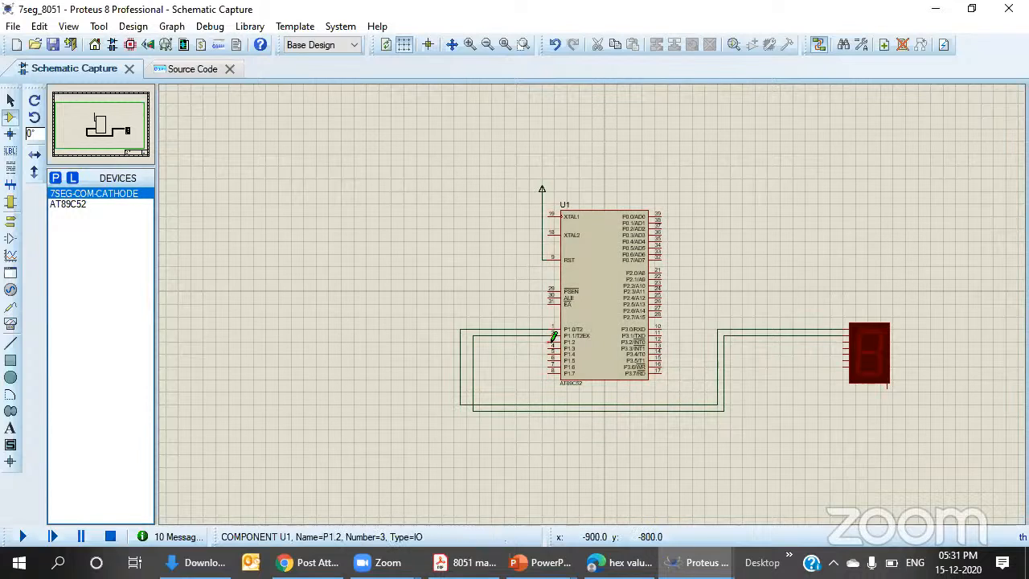
- Wire P1.2 and P1.3 beneath the chip to the display's segment pins C and D
{"action": "left_click", "coordinate": [477, 342]}
{"action": "left_click", "coordinate": [479, 420]}
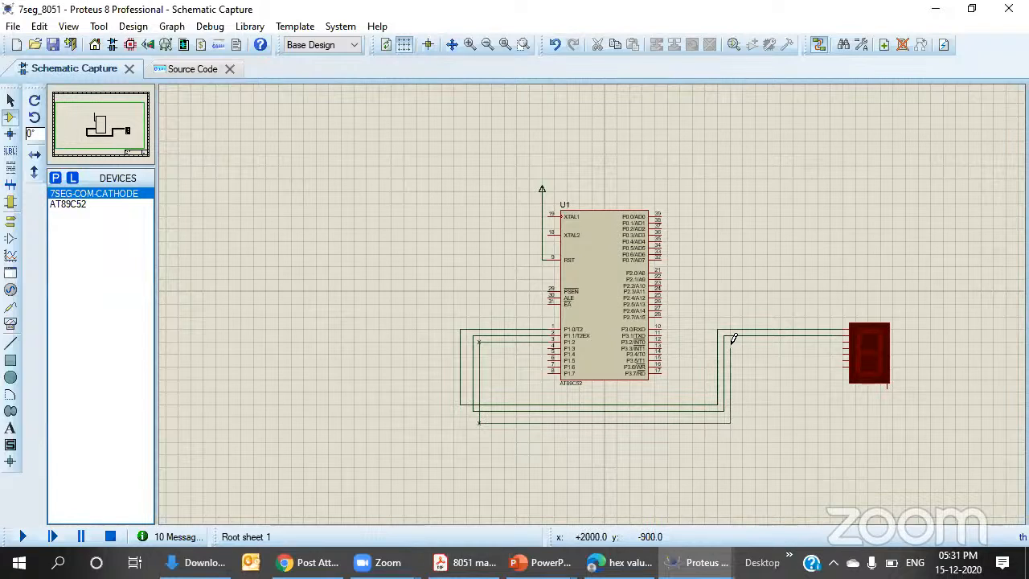
{"action": "left_click", "coordinate": [844, 333]}
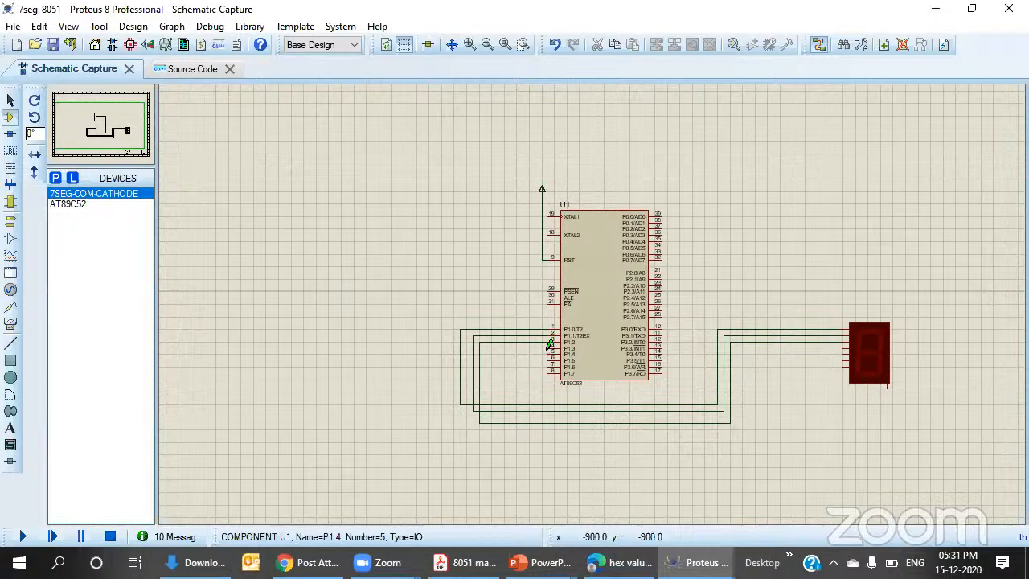
{"action": "left_click", "coordinate": [486, 348]}
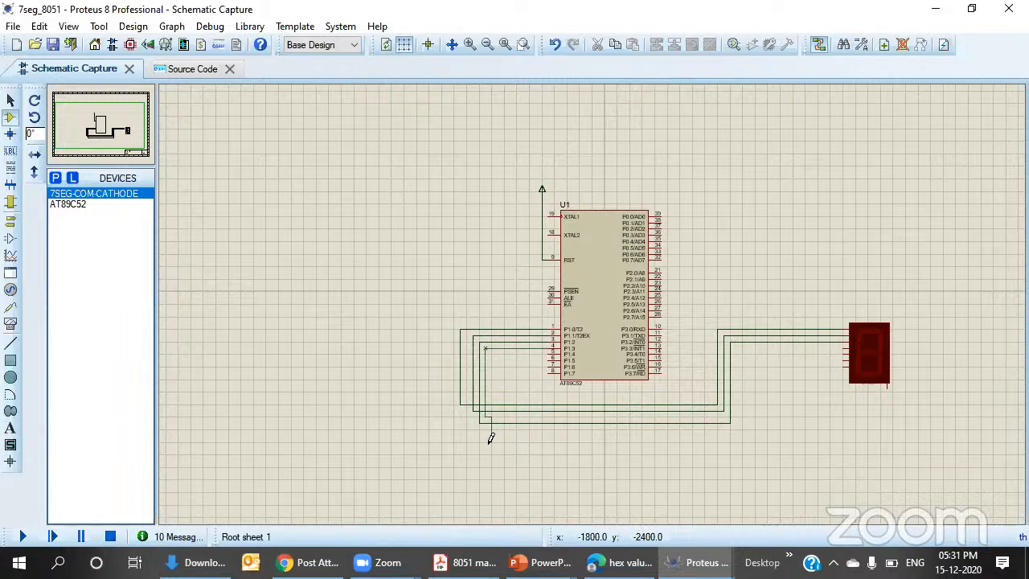
{"action": "left_click", "coordinate": [486, 440]}
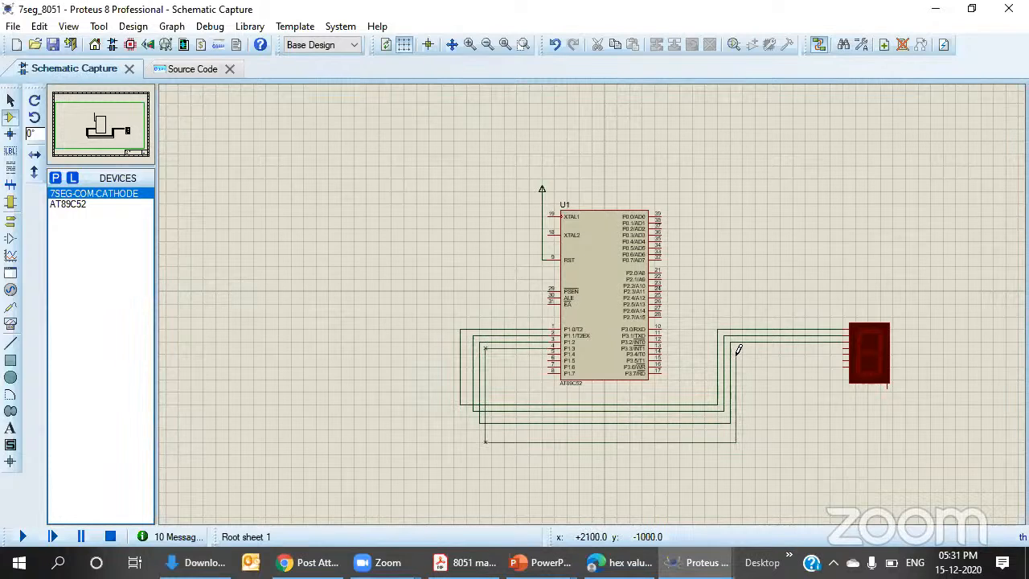
{"action": "left_click", "coordinate": [845, 349]}
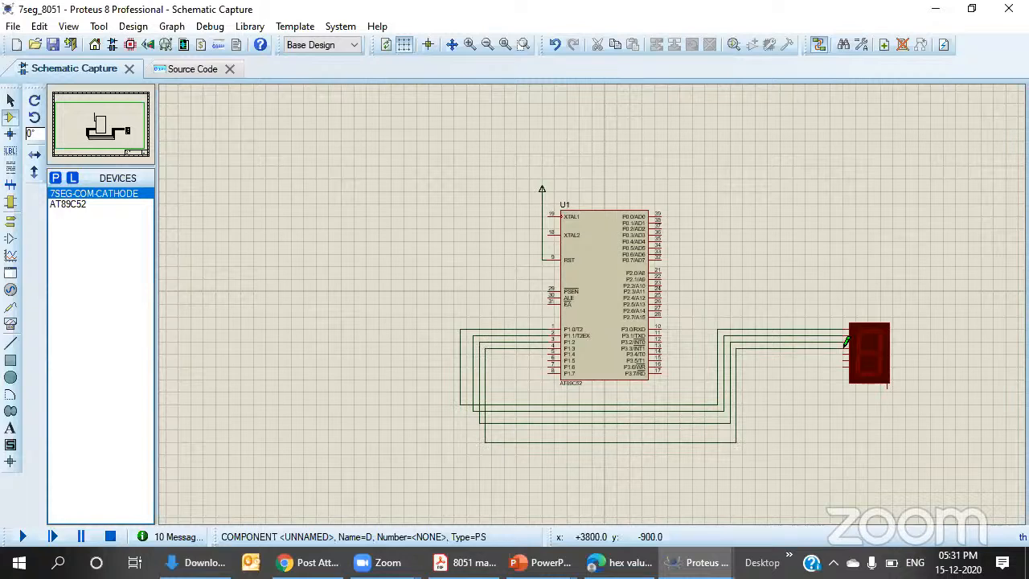
- Wire P1.4 and P1.5 beneath the chip to the display's segment pins E and F
{"action": "left_click", "coordinate": [492, 355]}
{"action": "left_click", "coordinate": [491, 460]}
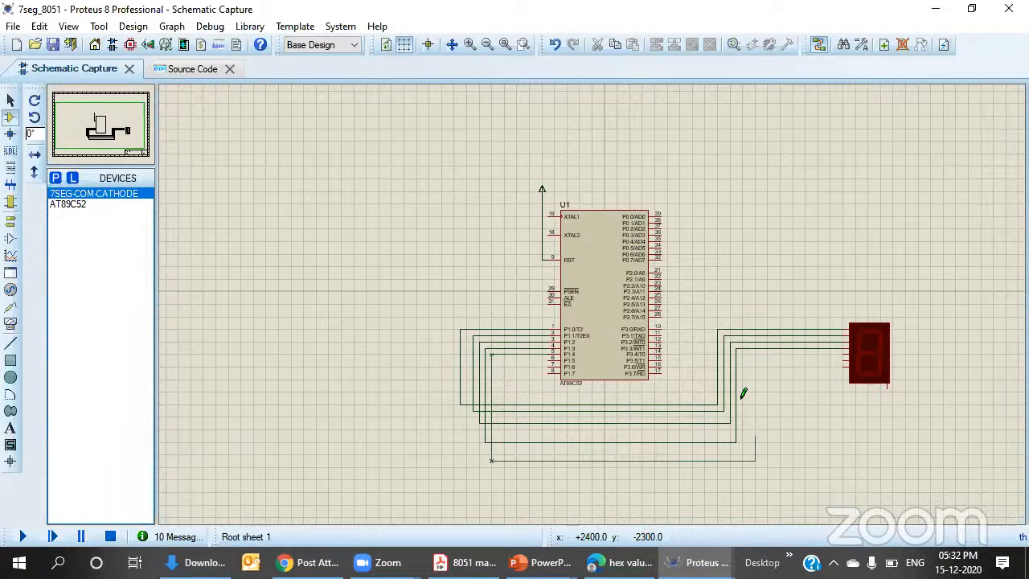
{"action": "left_click", "coordinate": [781, 351]}
{"action": "left_click", "coordinate": [548, 360]}
{"action": "left_click", "coordinate": [498, 361]}
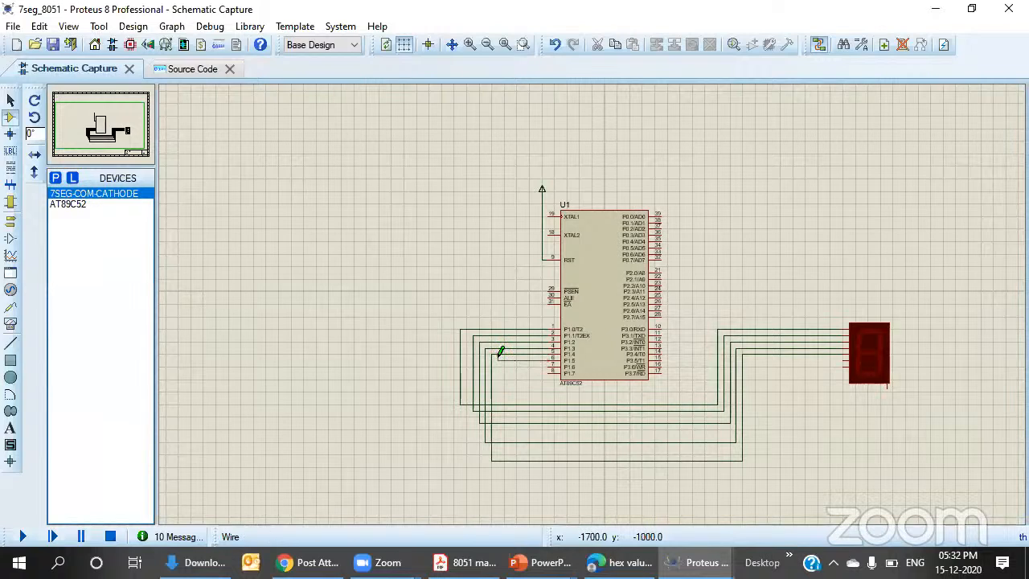
{"action": "left_click", "coordinate": [494, 464]}
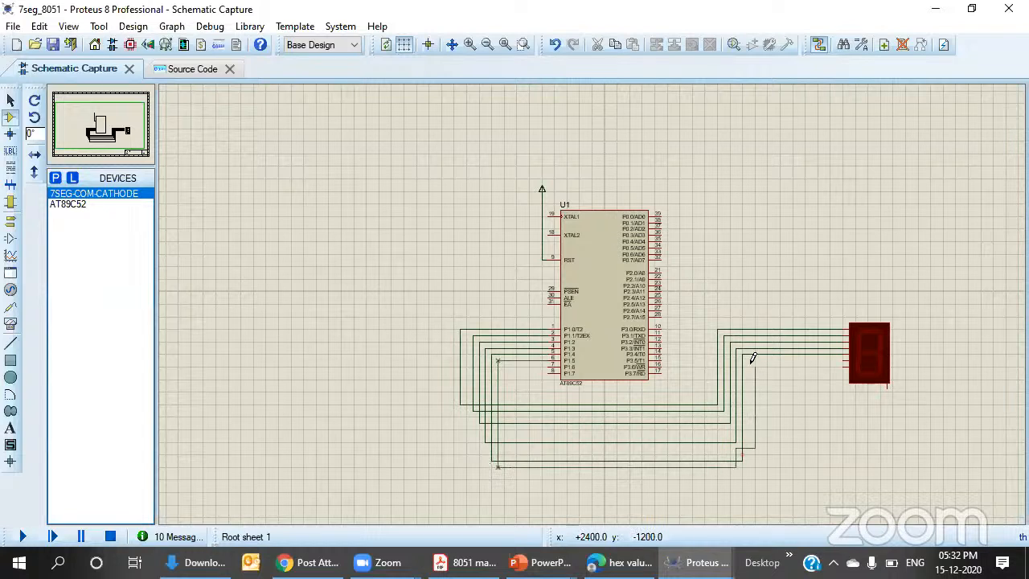
{"action": "left_click", "coordinate": [840, 360]}
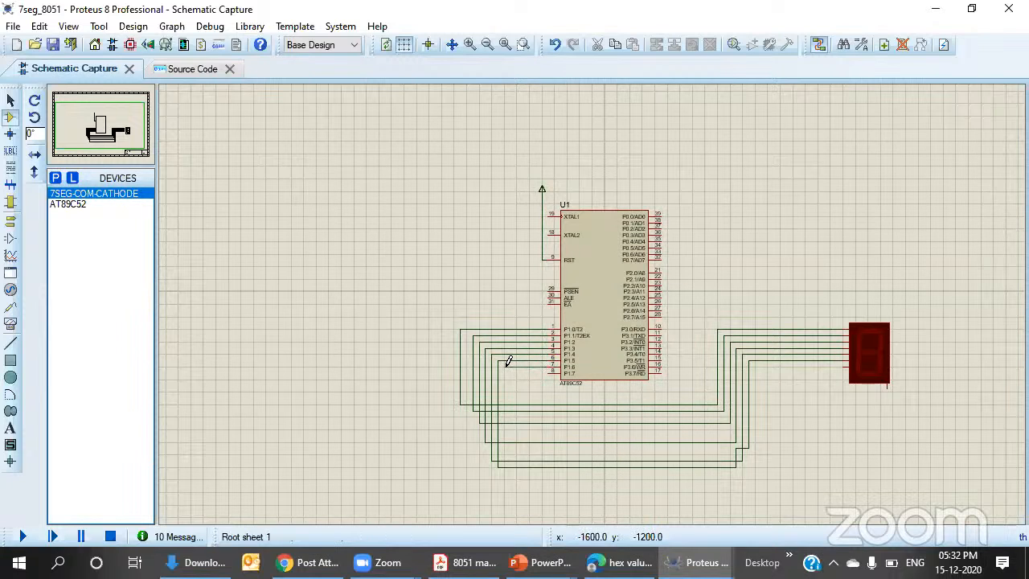
- Wire P1.6 to the display's last segment pin and attach a GROUND terminal to its common pin
{"action": "key", "text": "F7"}
{"action": "left_click", "coordinate": [532, 346]}
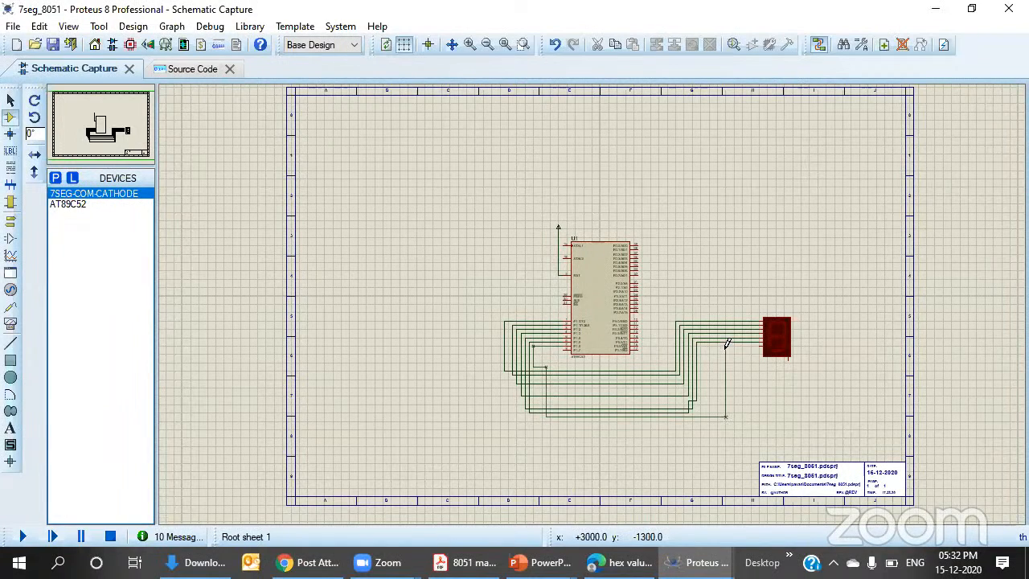
{"action": "left_click", "coordinate": [761, 341]}
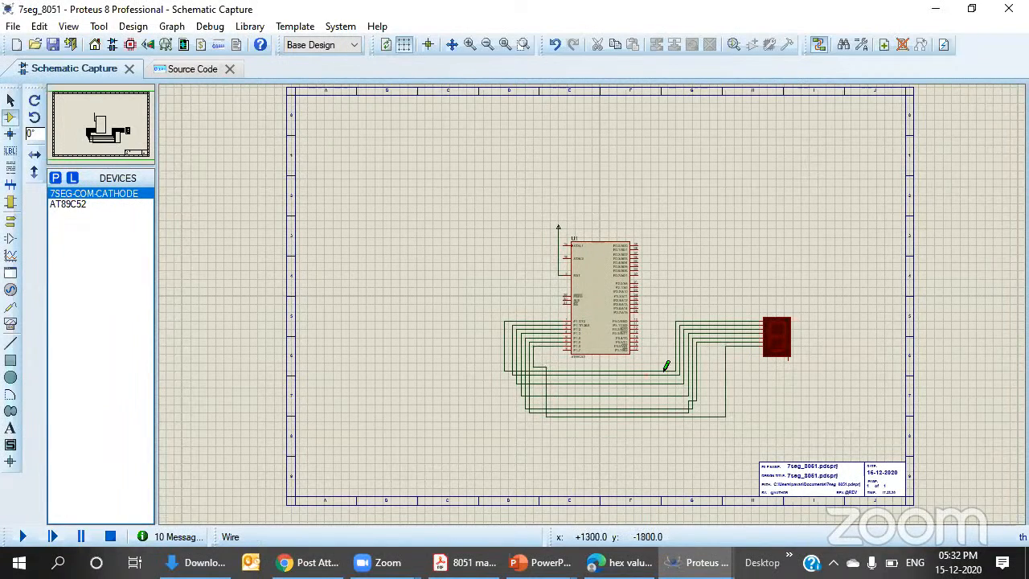
{"action": "left_click", "coordinate": [11, 225]}
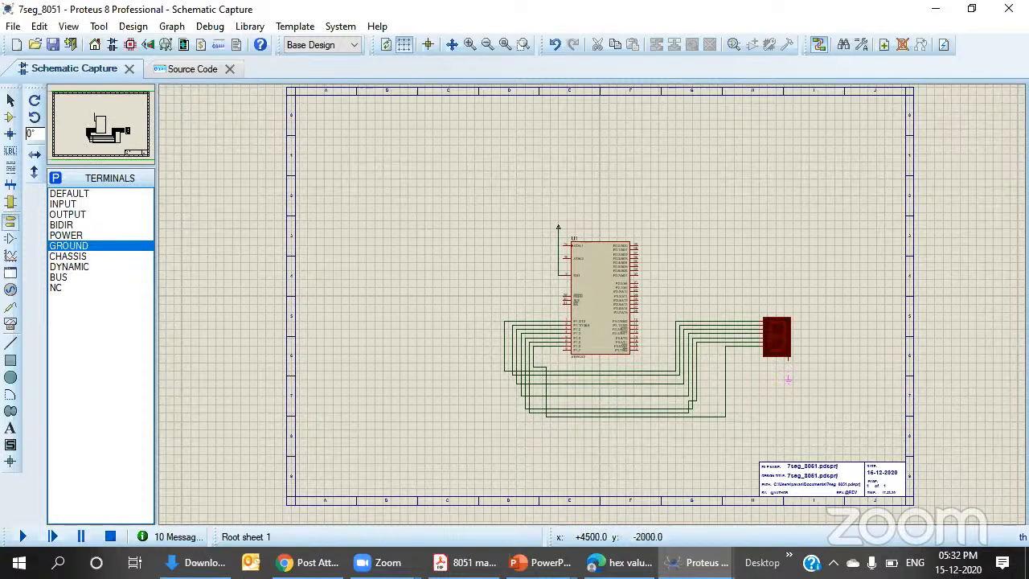
{"action": "left_click", "coordinate": [789, 376]}
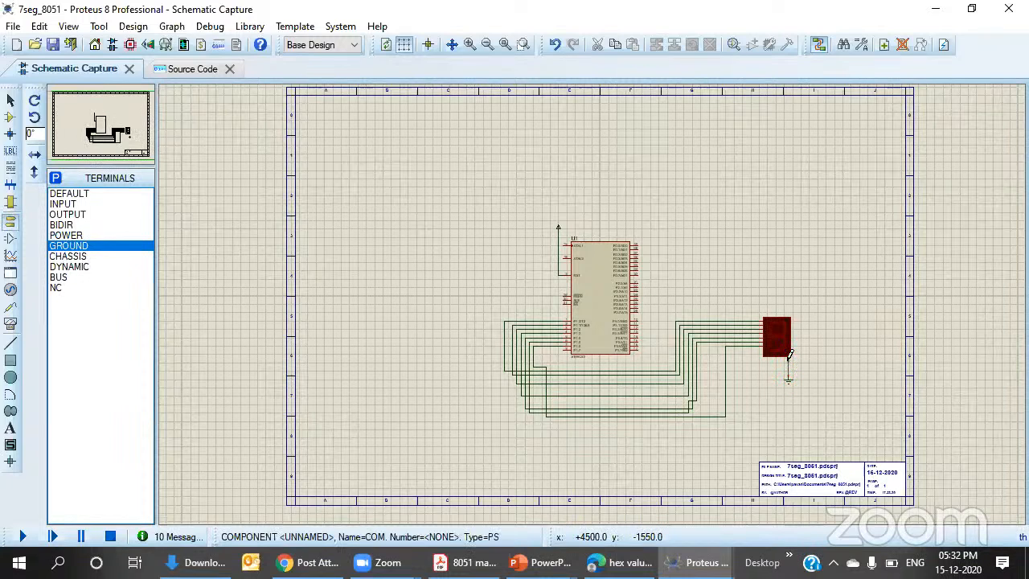
- Run the simulation and watch the digits on the 7-segment display wired to port 1
{"action": "left_click", "coordinate": [22, 537]}
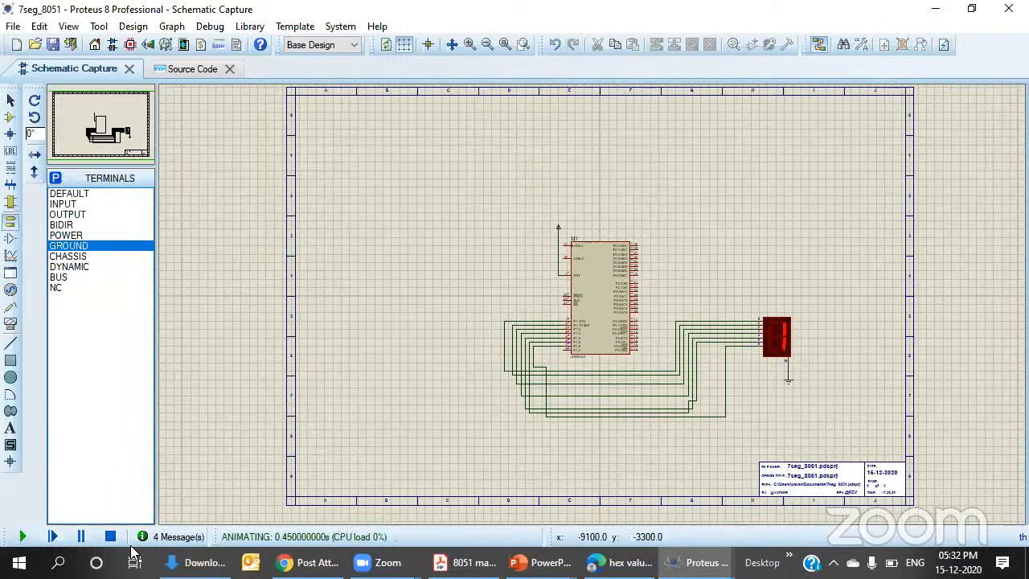
{"action": "left_click", "coordinate": [524, 44]}
{"action": "left_click_drag", "start_coordinate": [470, 188], "coordinate": [832, 439]}
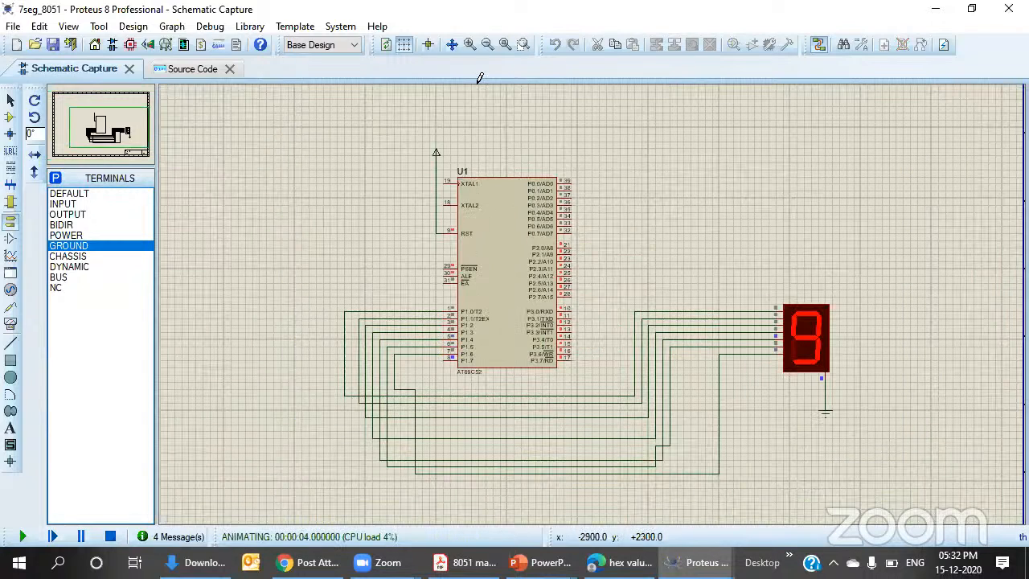
{"action": "left_click", "coordinate": [524, 44]}
{"action": "left_click_drag", "start_coordinate": [309, 106], "coordinate": [861, 460]}
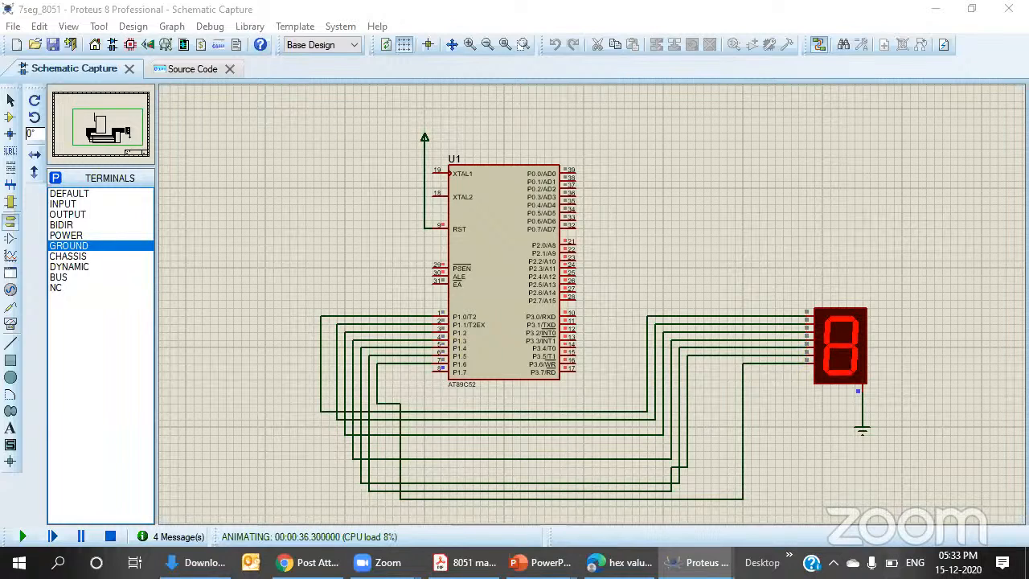
- Stop the simulation and examine the P1=a[k] line and the hex values of array a[10] in main.c
{"action": "left_click", "coordinate": [197, 70]}
{"action": "left_click", "coordinate": [111, 537]}
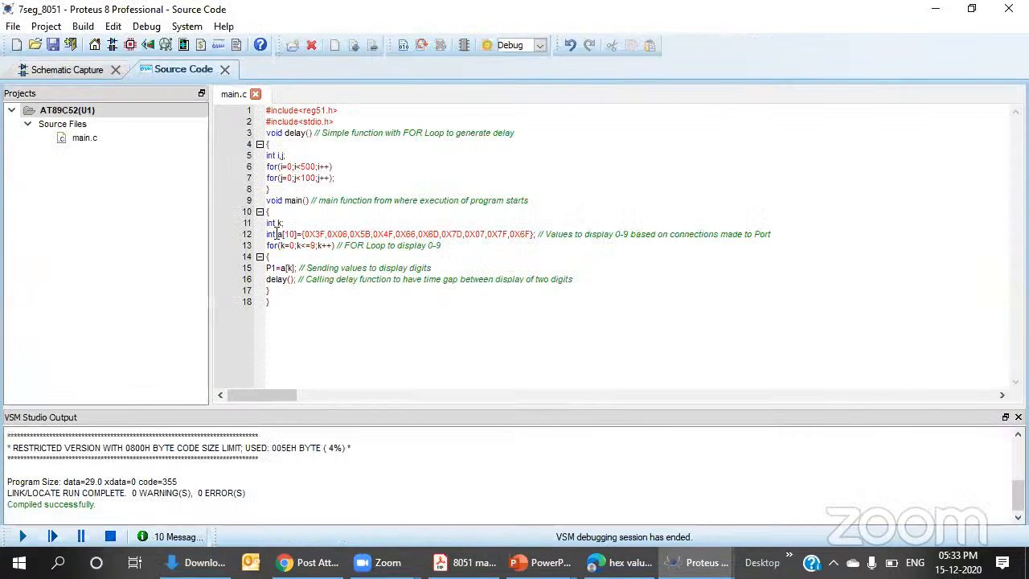
{"action": "double_click", "coordinate": [271, 268]}
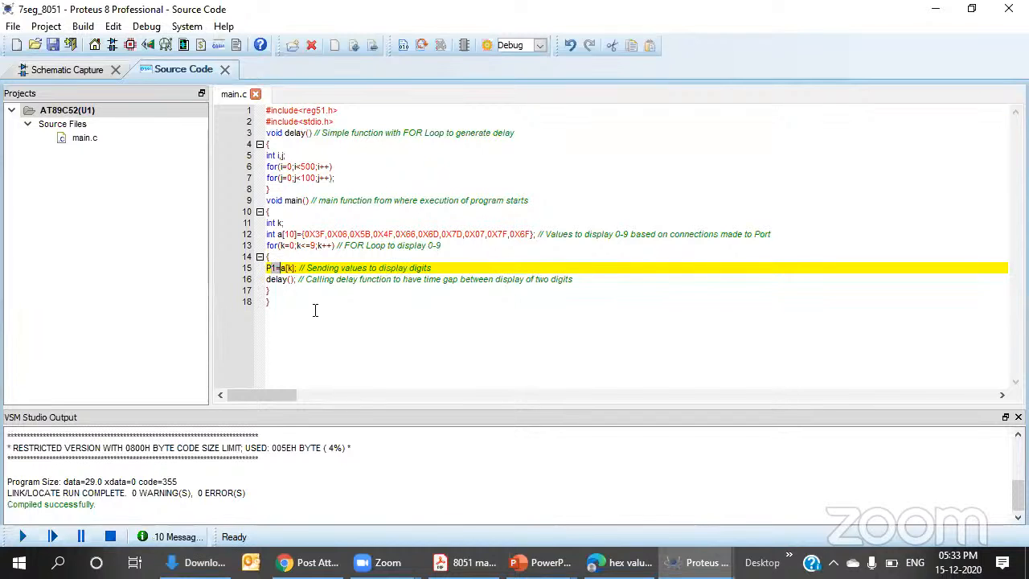
{"action": "left_click", "coordinate": [272, 258]}
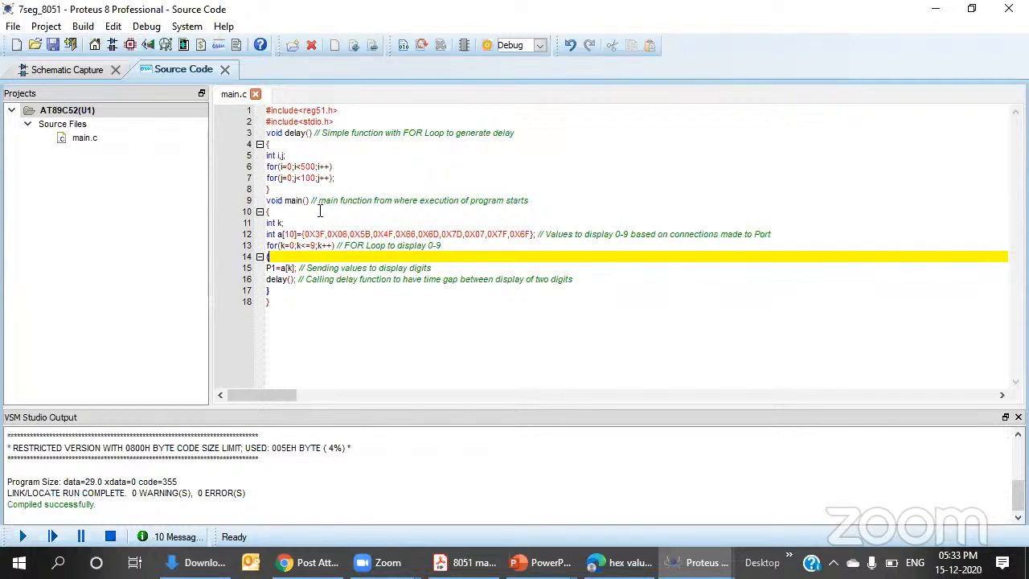
{"action": "left_click", "coordinate": [320, 233]}
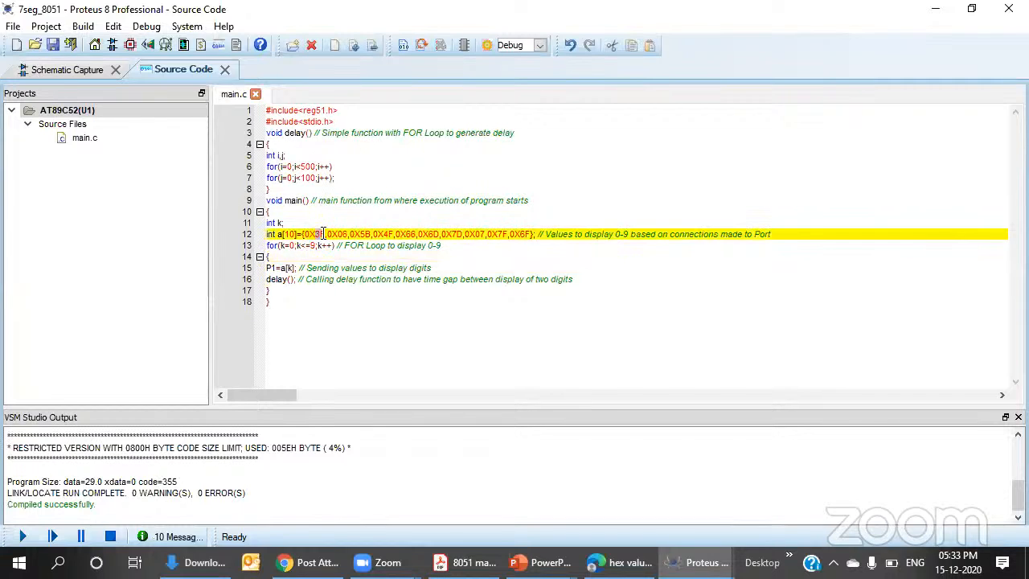
{"action": "left_click_drag", "start_coordinate": [389, 237], "coordinate": [417, 238]}
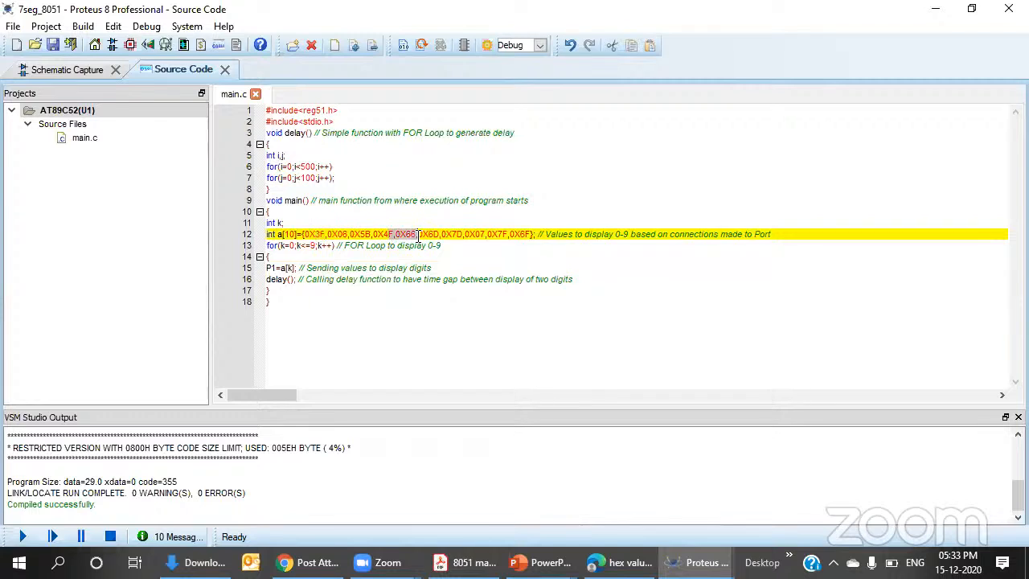
{"action": "left_click", "coordinate": [314, 231]}
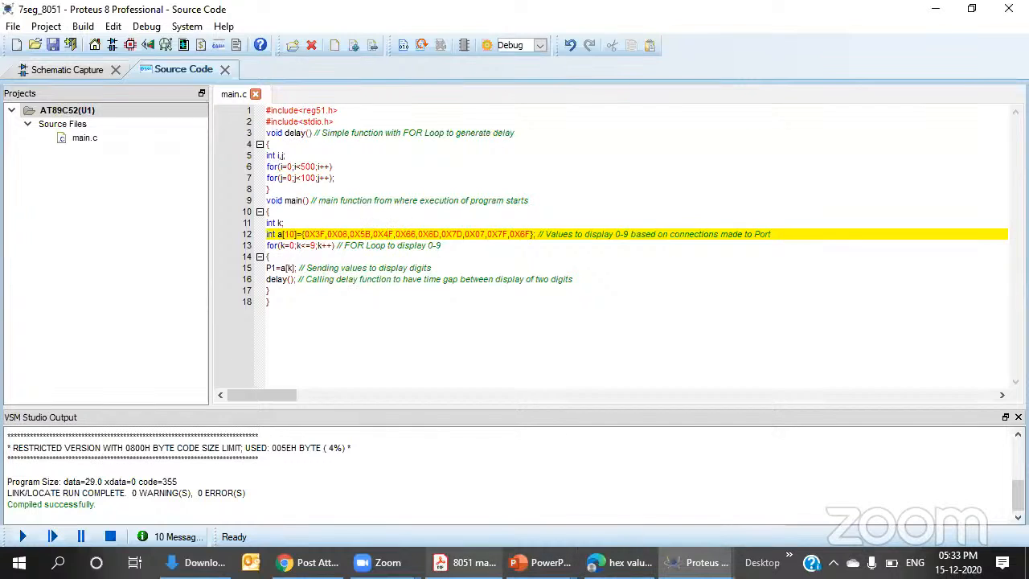
- Examine the segment bit patterns and hex codes, including 0X4F, in the 8051 manual in Adobe Acrobat Reader, and return to the 7seg_8051 project in Proteus
{"action": "left_click", "coordinate": [466, 562]}
{"action": "scroll", "coordinate": [632, 349], "scroll_direction": "up", "scroll_amount": 15}
{"action": "scroll", "coordinate": [616, 383], "scroll_direction": "up", "scroll_amount": 10}
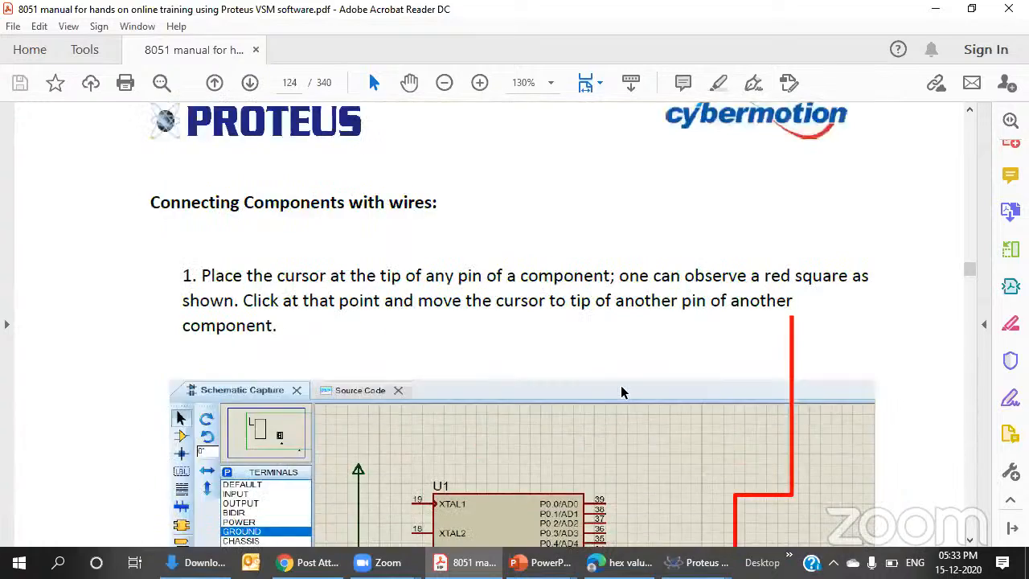
{"action": "scroll", "coordinate": [621, 391], "scroll_direction": "up", "scroll_amount": 15}
{"action": "scroll", "coordinate": [622, 394], "scroll_direction": "up", "scroll_amount": 15}
{"action": "scroll", "coordinate": [617, 414], "scroll_direction": "up", "scroll_amount": 15}
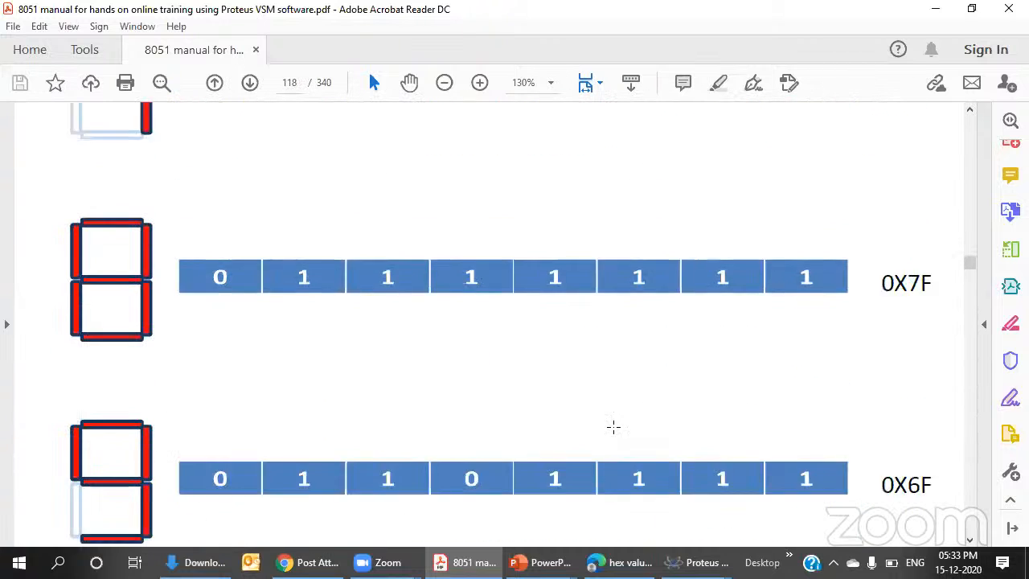
{"action": "scroll", "coordinate": [616, 430], "scroll_direction": "up", "scroll_amount": 10}
{"action": "scroll", "coordinate": [671, 414], "scroll_direction": "up", "scroll_amount": 12}
{"action": "scroll", "coordinate": [680, 414], "scroll_direction": "up", "scroll_amount": 2}
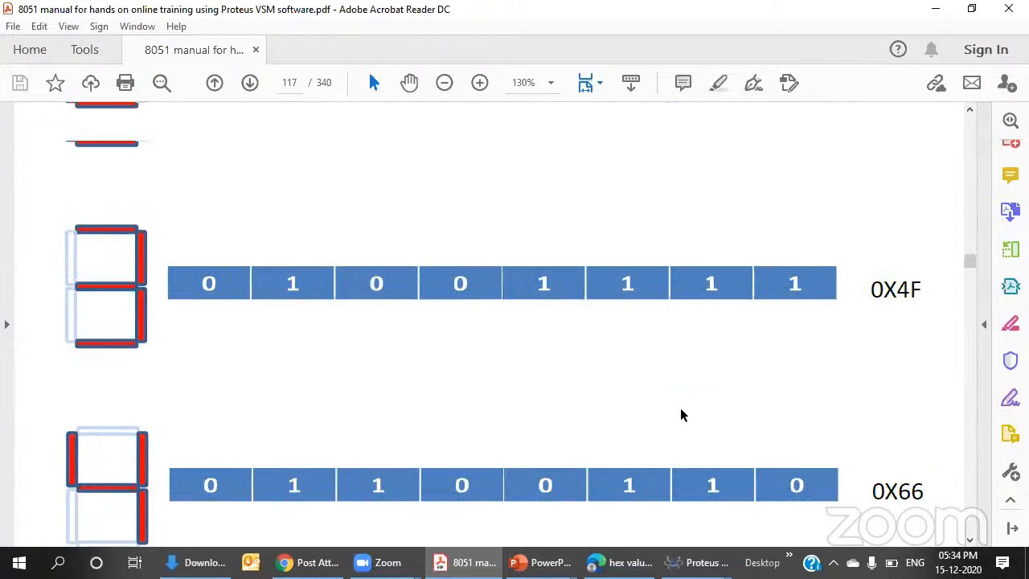
{"action": "left_click_drag", "start_coordinate": [931, 290], "coordinate": [869, 288]}
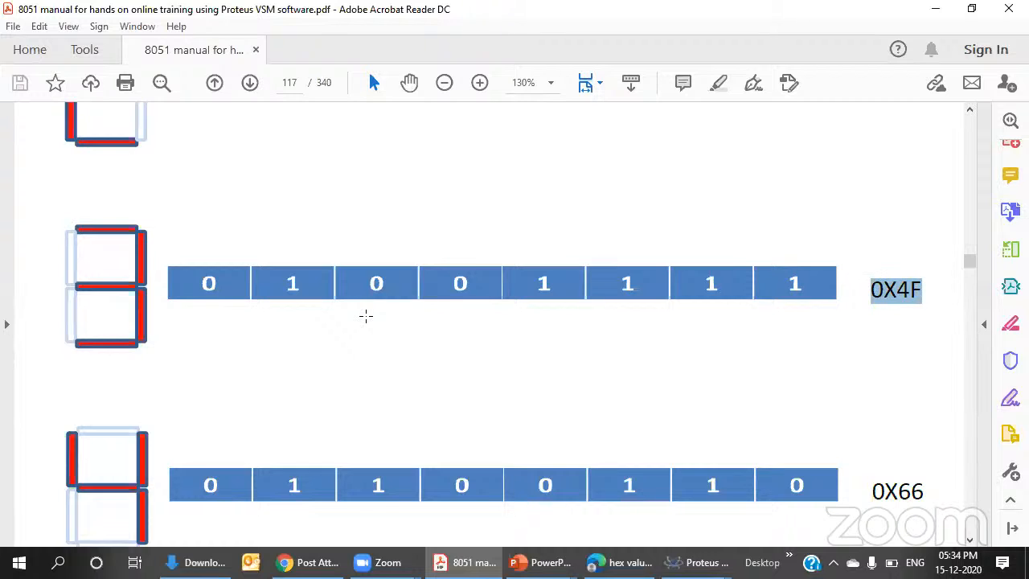
{"action": "mouse_move", "coordinate": [697, 562]}
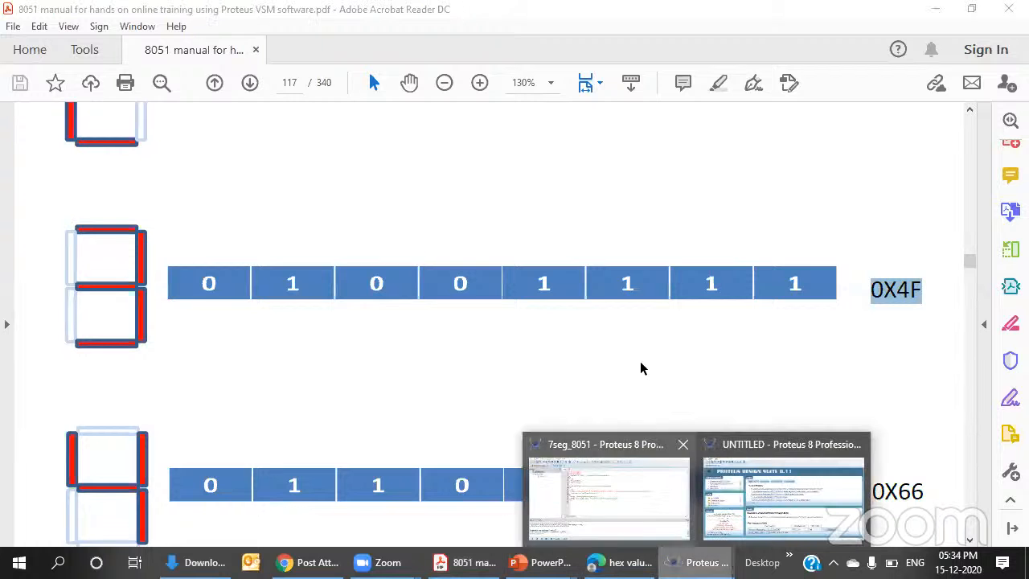
{"action": "left_click", "coordinate": [665, 442]}
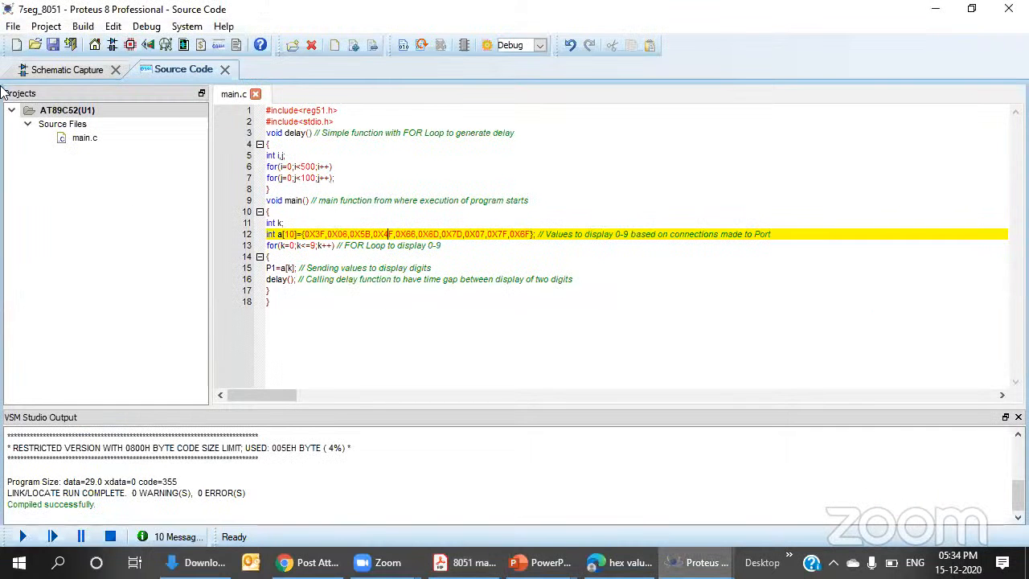
- Check the 0X4F code in the 8051 manual in Adobe Acrobat Reader, return to the 7seg_8051 project in Proteus, and examine the a[10] declaration in main.c
{"action": "left_click", "coordinate": [465, 562]}
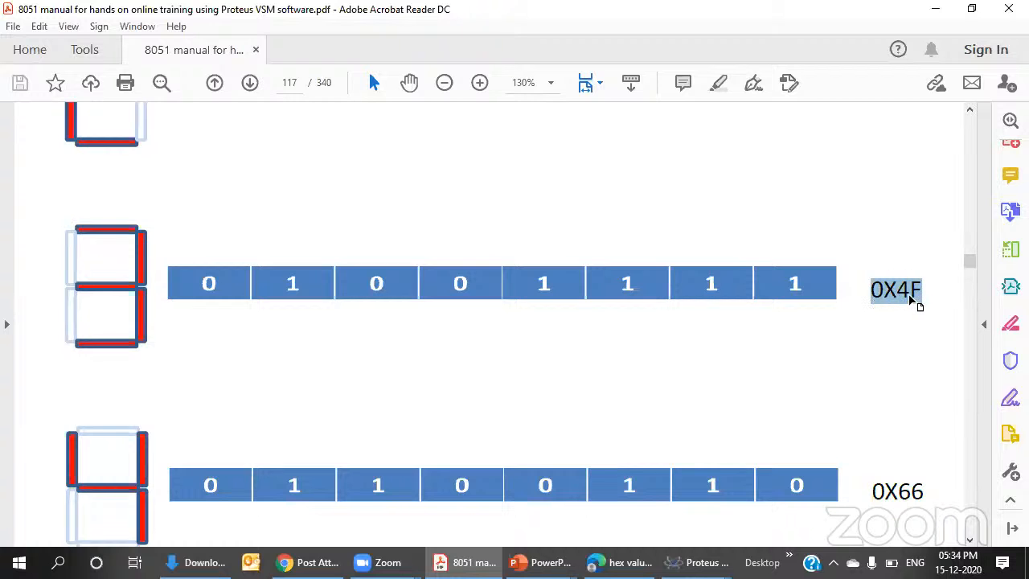
{"action": "left_click", "coordinate": [698, 562]}
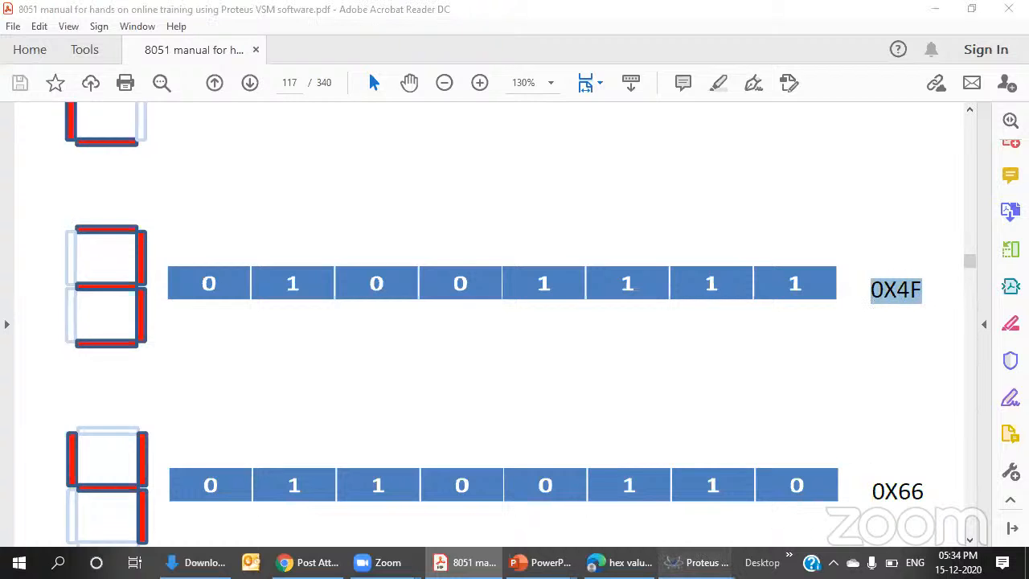
{"action": "left_click", "coordinate": [668, 472]}
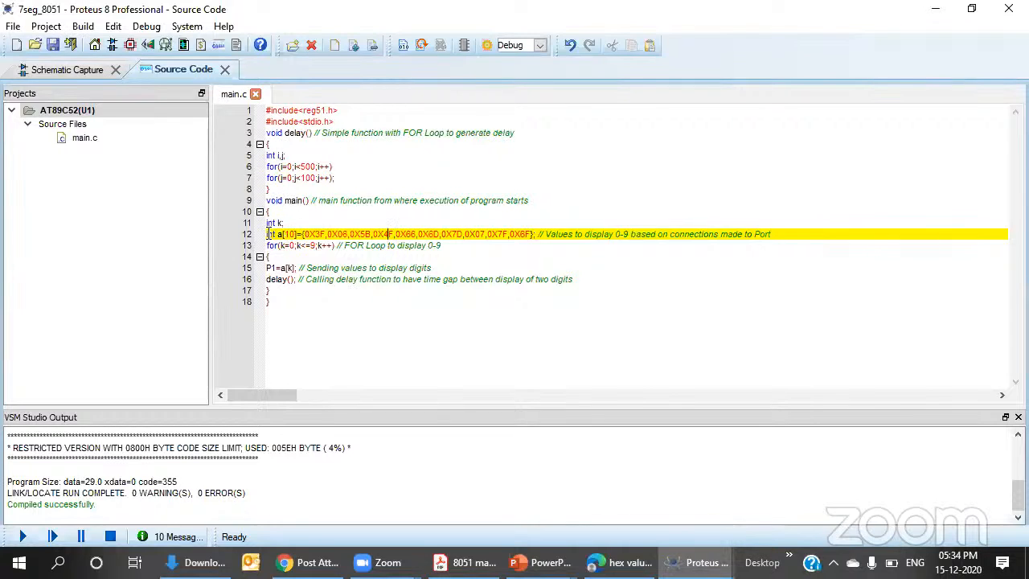
{"action": "left_click_drag", "start_coordinate": [297, 232], "coordinate": [264, 234]}
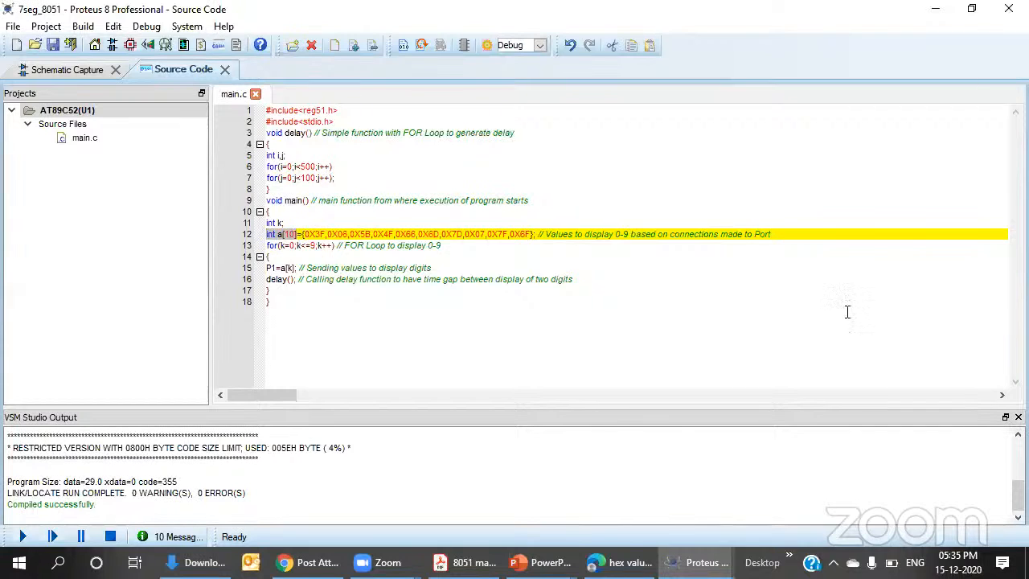
{"action": "left_click_drag", "start_coordinate": [532, 233], "coordinate": [303, 234]}
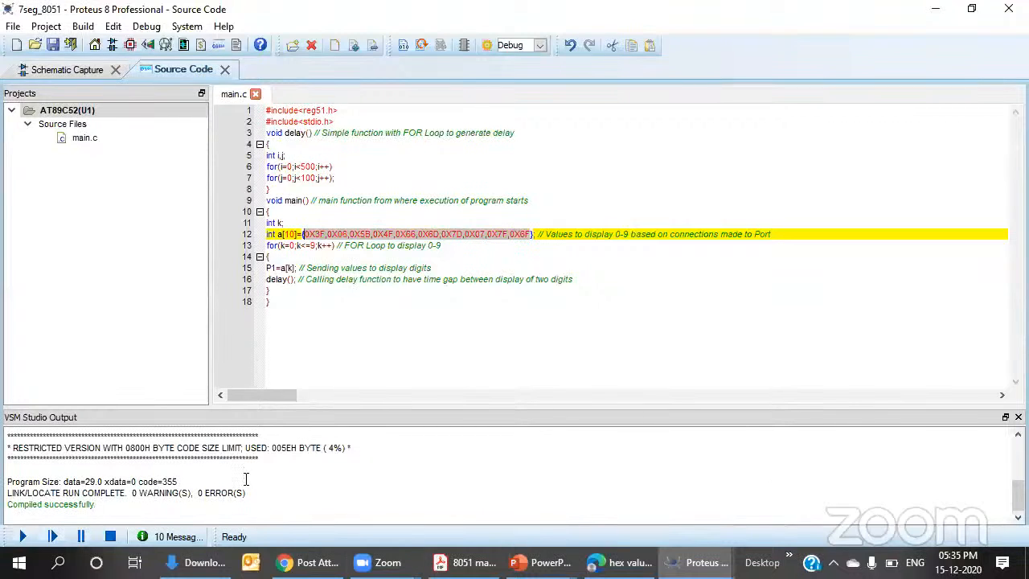
{"action": "left_click", "coordinate": [269, 269]}
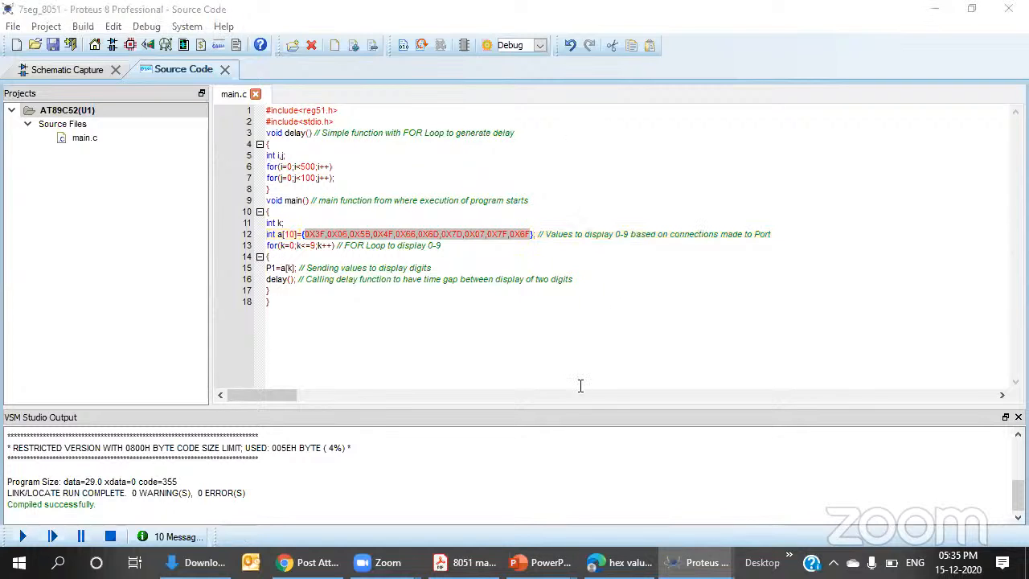
- Compare the schematic with the source code and zoom in on the area enclosing the AT89C52, its port 1 wires and the display
{"action": "left_click", "coordinate": [63, 70]}
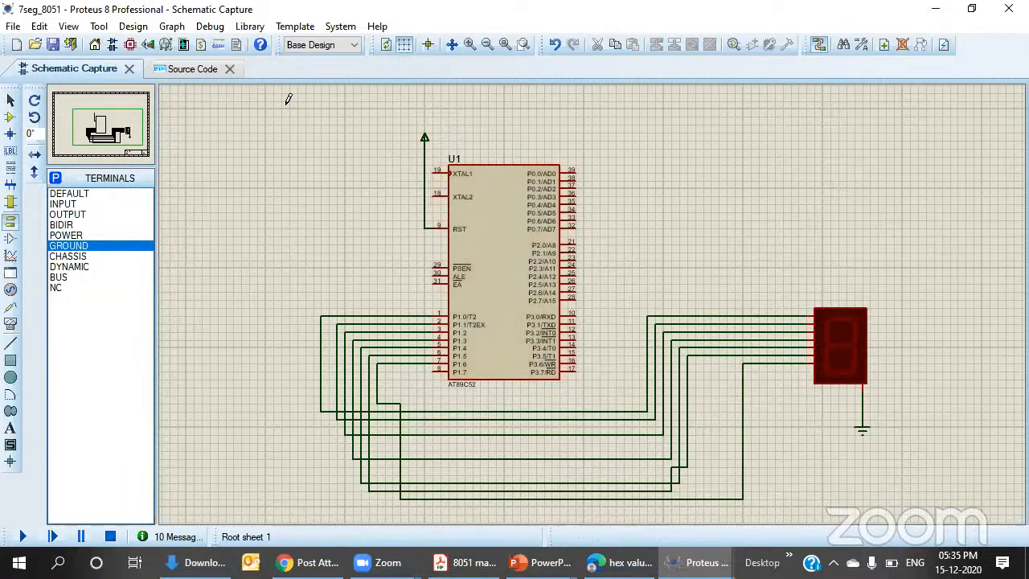
{"action": "left_click", "coordinate": [193, 68]}
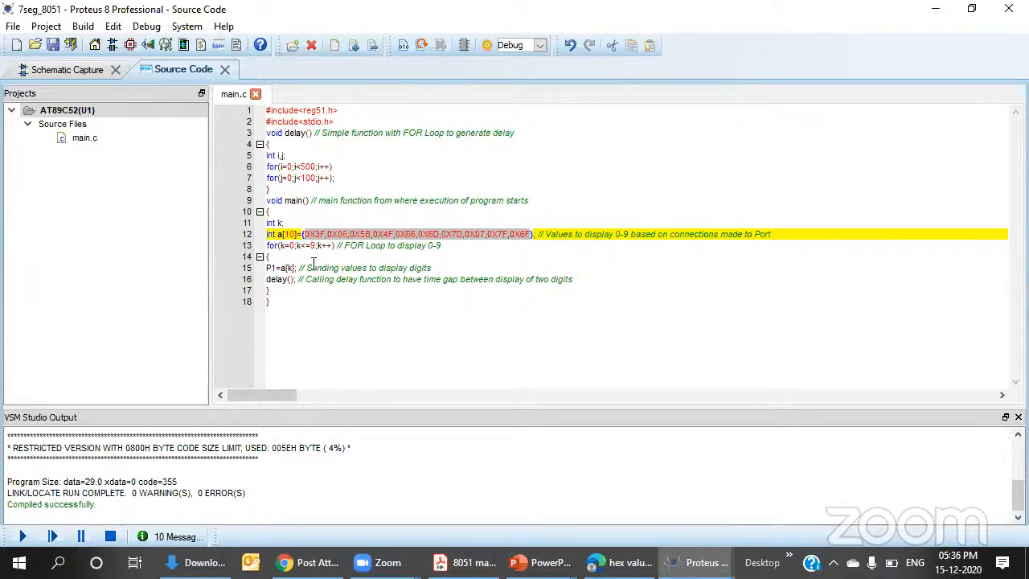
{"action": "left_click", "coordinate": [59, 69]}
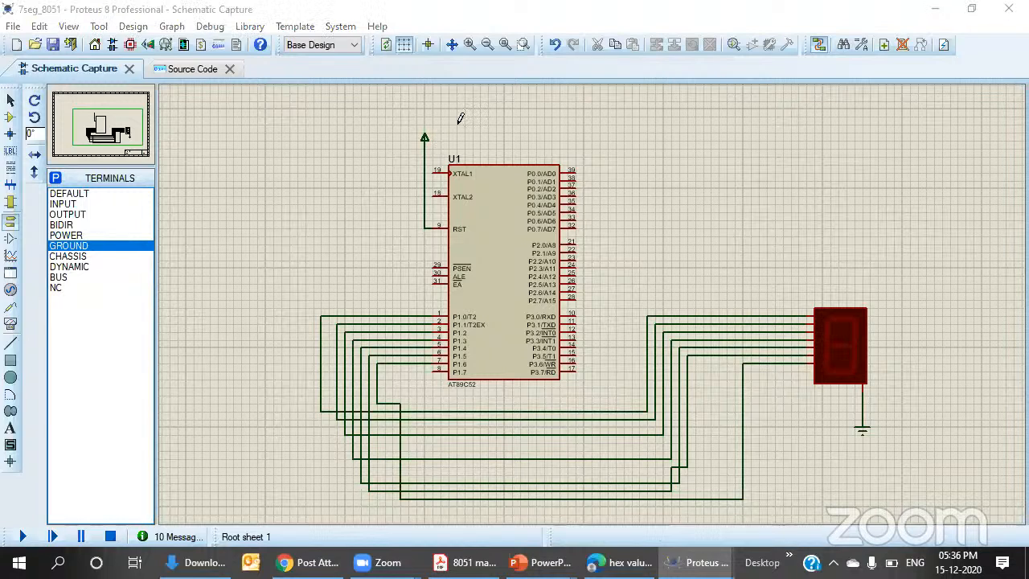
{"action": "left_click", "coordinate": [523, 44]}
{"action": "left_click_drag", "start_coordinate": [281, 125], "coordinate": [908, 500]}
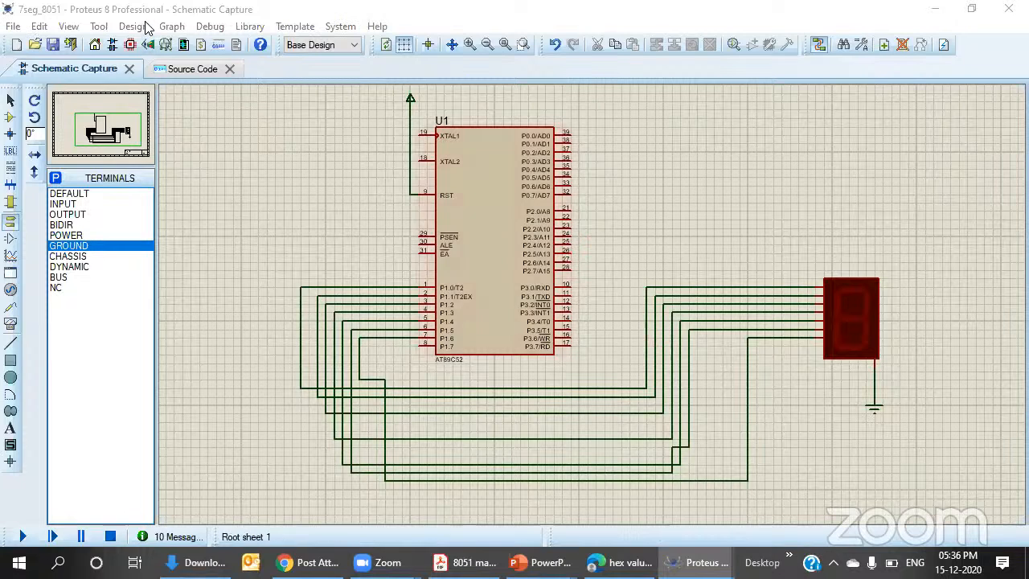
- Inspect the 7-segment display and its ground connection in the schematic alongside the main.c source
{"action": "left_click", "coordinate": [192, 68]}
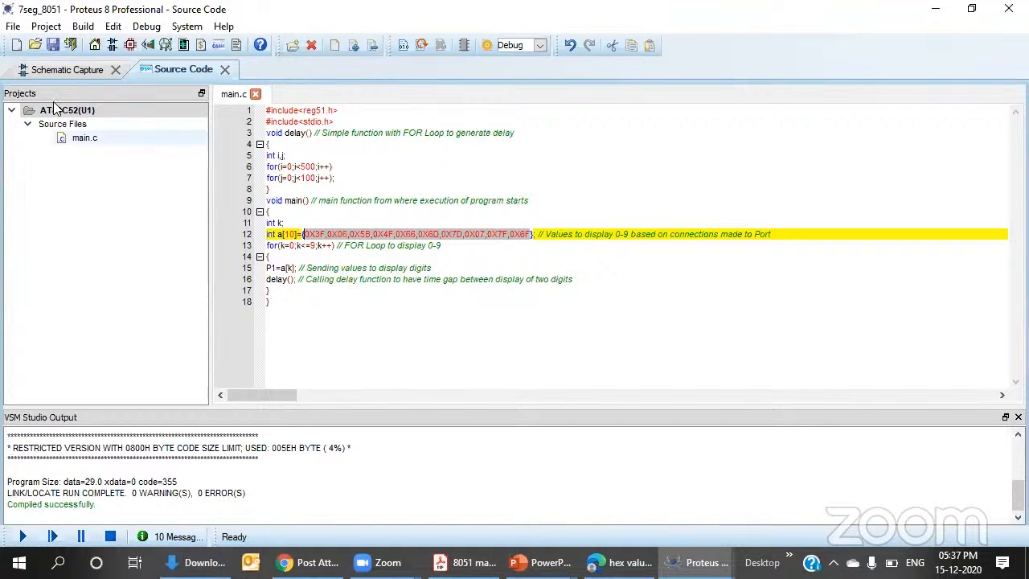
{"action": "left_click", "coordinate": [58, 69]}
{"action": "left_click_drag", "start_coordinate": [757, 229], "coordinate": [951, 471]}
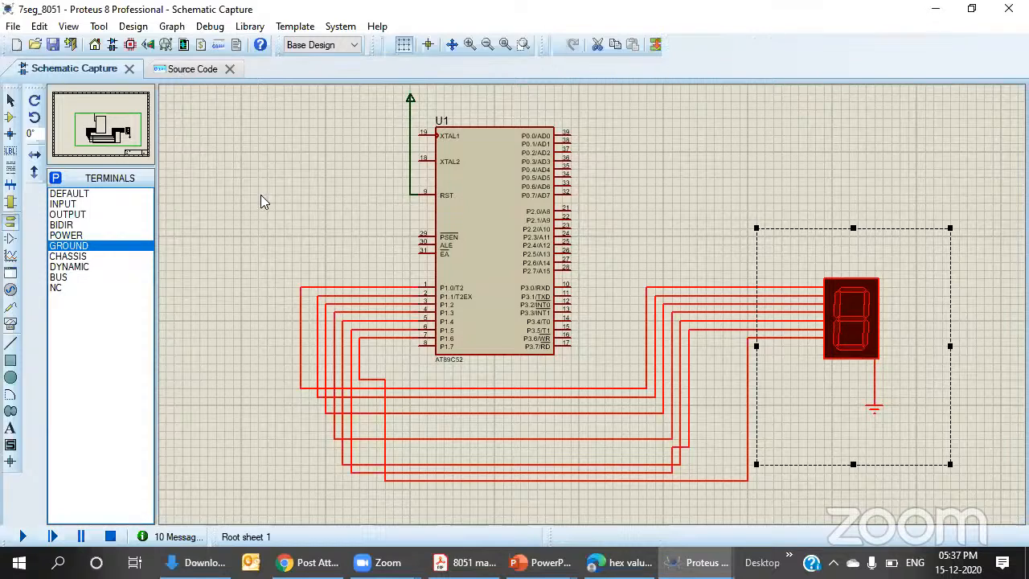
{"action": "left_click", "coordinate": [182, 69]}
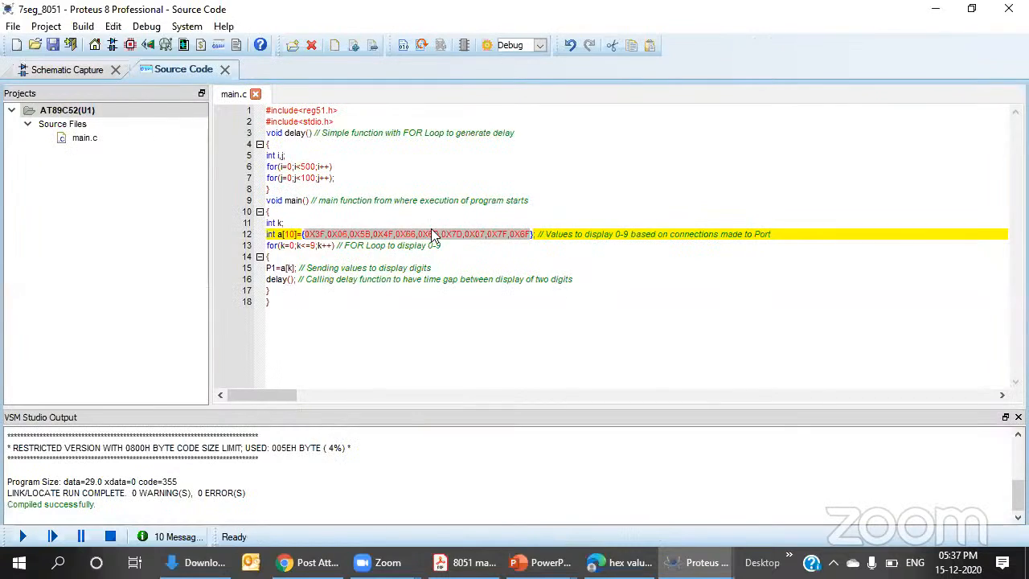
{"action": "left_click", "coordinate": [72, 68]}
{"action": "left_click", "coordinate": [184, 69]}
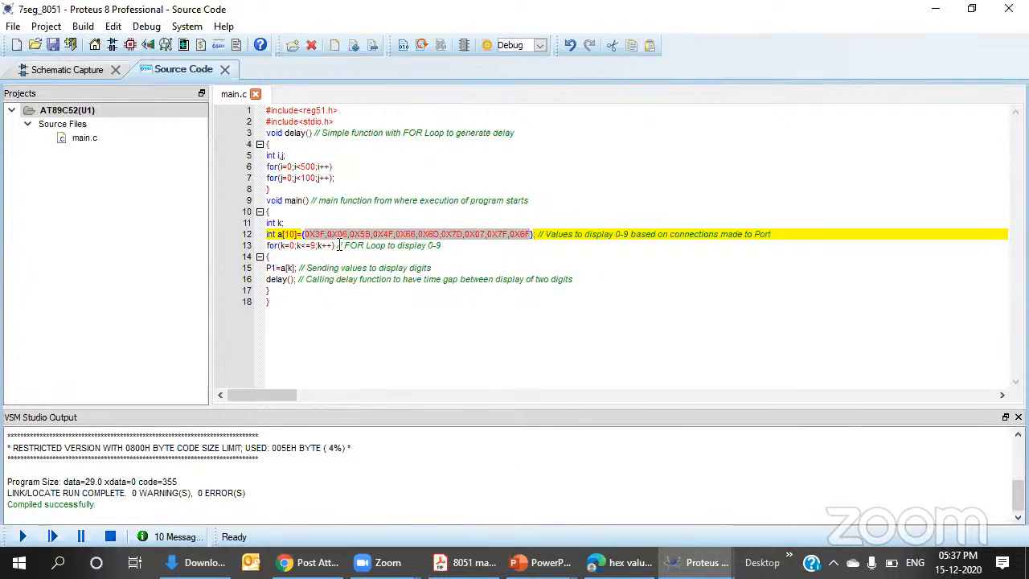
- Highlight the hex values of array a[10] in main.c, and select the 7-segment display with its ground terminal in the schematic for comparison
{"action": "left_click", "coordinate": [537, 234]}
{"action": "left_click_drag", "start_coordinate": [537, 234], "coordinate": [302, 234]}
{"action": "left_click", "coordinate": [74, 70]}
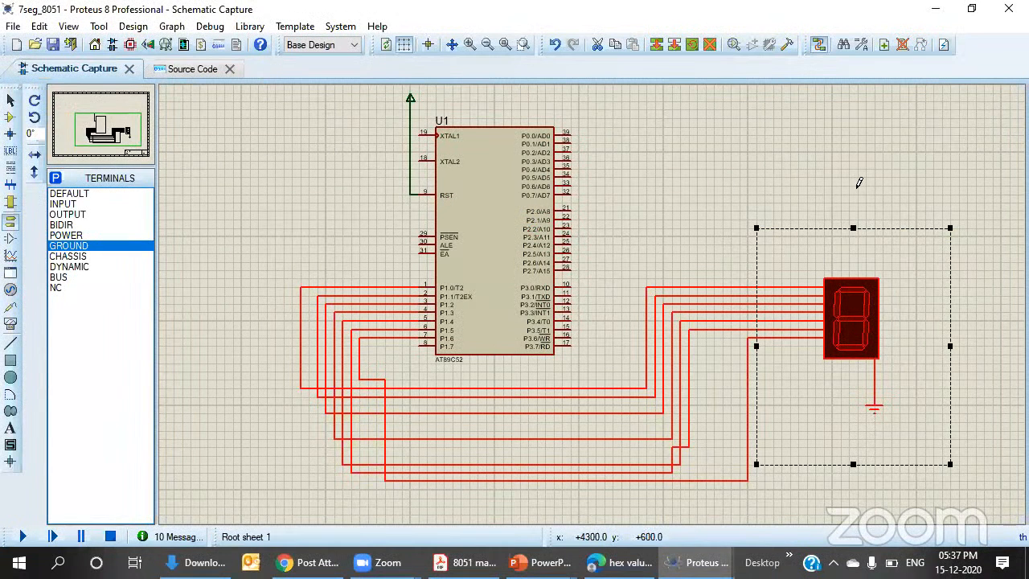
{"action": "left_click", "coordinate": [810, 199]}
{"action": "left_click_drag", "start_coordinate": [808, 205], "coordinate": [911, 457]}
{"action": "left_click", "coordinate": [180, 72]}
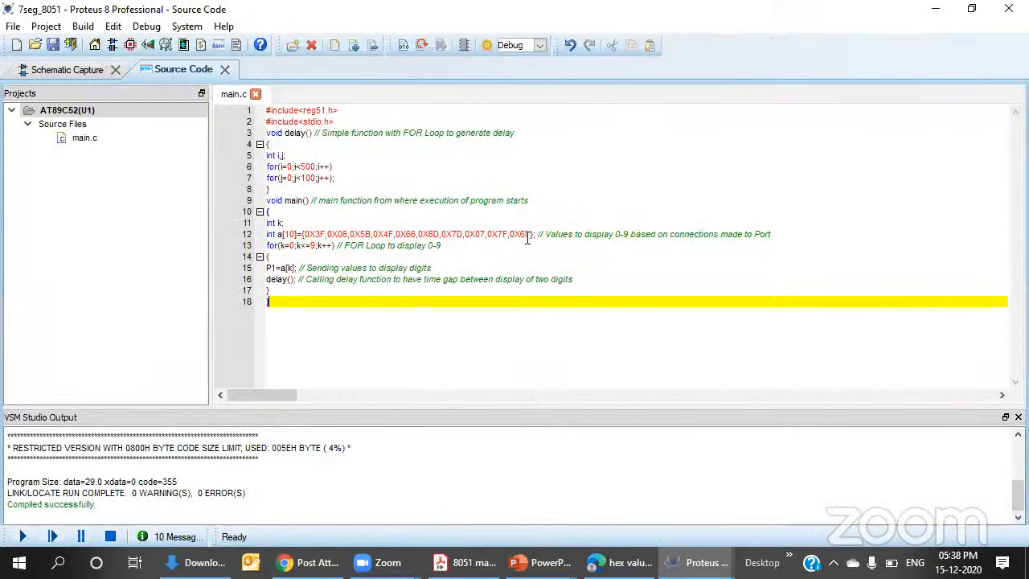
- Examine the a[10] hex values in main.c and the P1 port name in the P1=a[k] line
{"action": "left_click", "coordinate": [537, 234]}
{"action": "left_click_drag", "start_coordinate": [537, 234], "coordinate": [303, 232]}
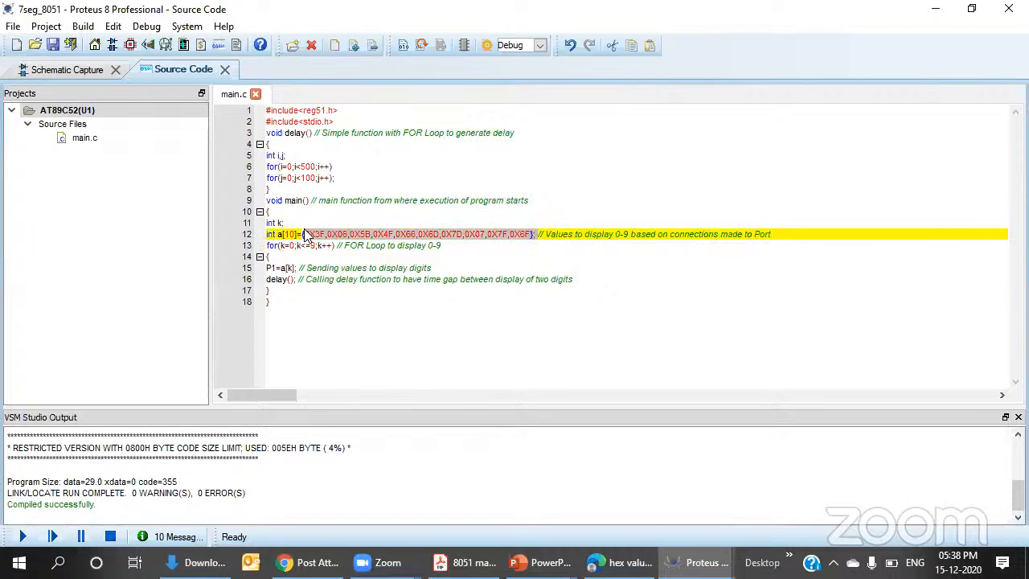
{"action": "left_click", "coordinate": [270, 268]}
{"action": "double_click", "coordinate": [270, 268]}
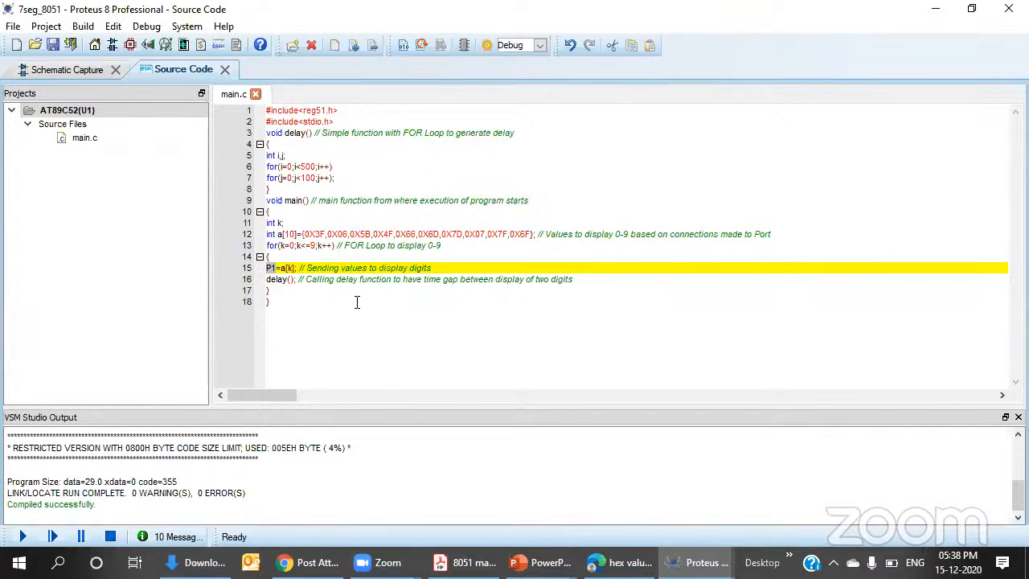
- Review the whole main.c program from the include lines to the closing brace, focusing on the hex values from 0X3F to 0X6F
{"action": "left_click", "coordinate": [274, 110]}
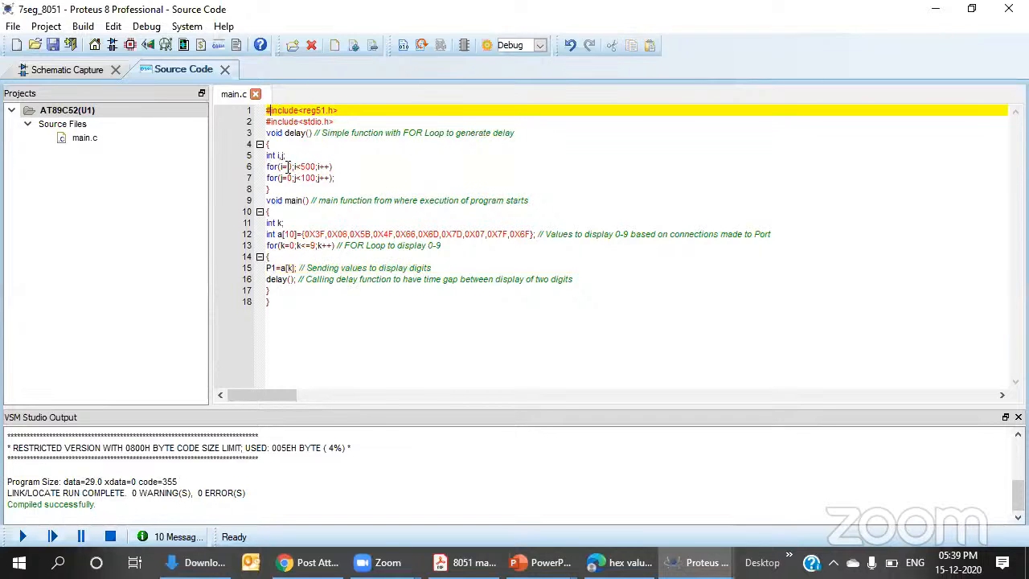
{"action": "left_click_drag", "start_coordinate": [283, 309], "coordinate": [267, 110]}
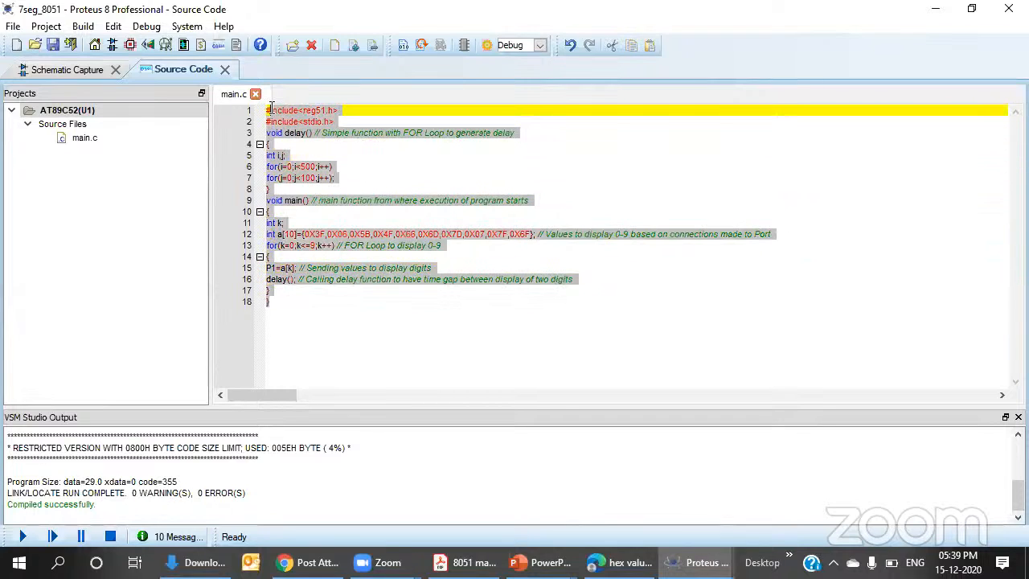
{"action": "left_click", "coordinate": [532, 234]}
{"action": "left_click_drag", "start_coordinate": [532, 234], "coordinate": [306, 233]}
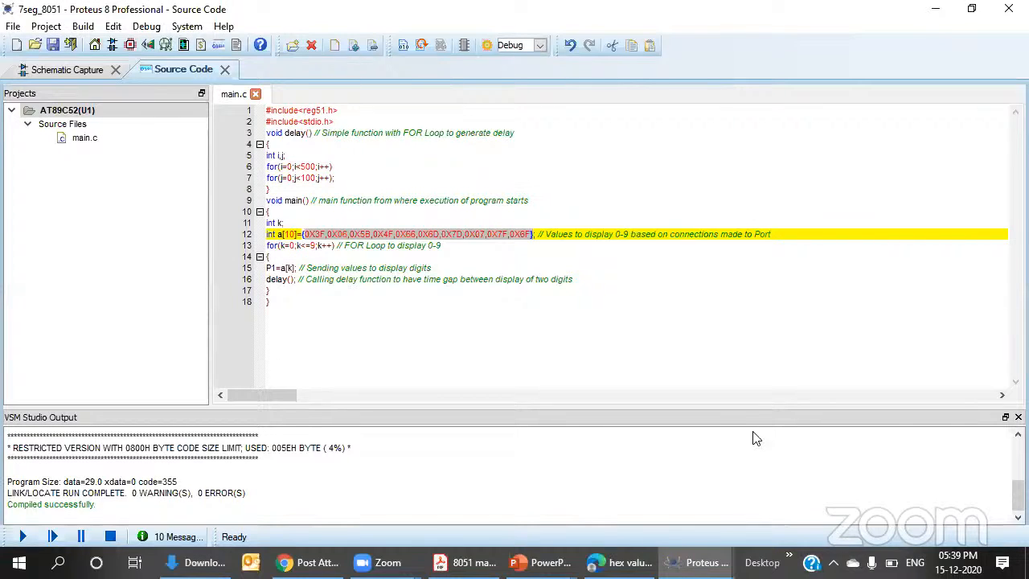
{"action": "left_click", "coordinate": [872, 87]}
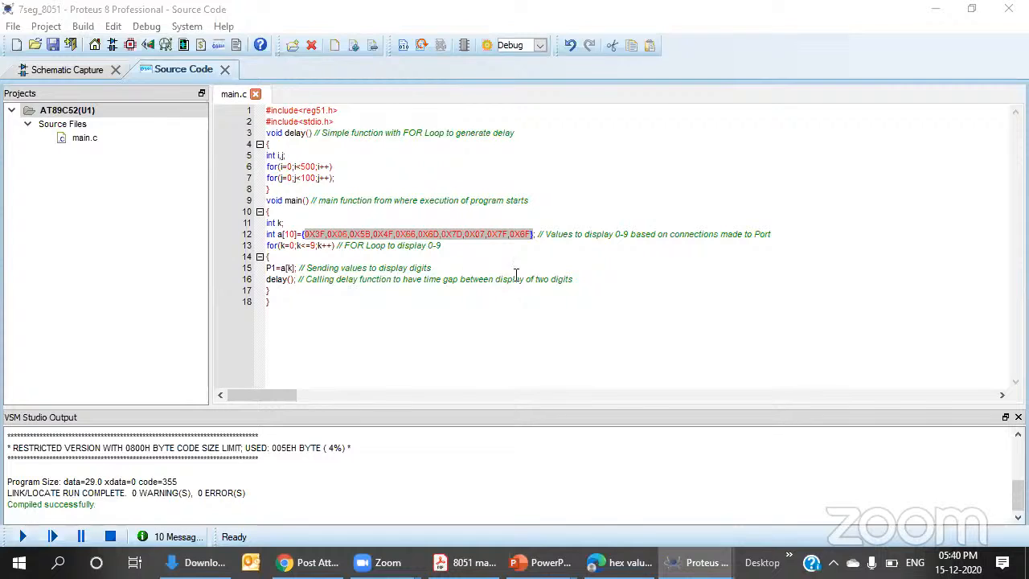
{"action": "left_click", "coordinate": [532, 244]}
{"action": "left_click_drag", "start_coordinate": [531, 234], "coordinate": [308, 233]}
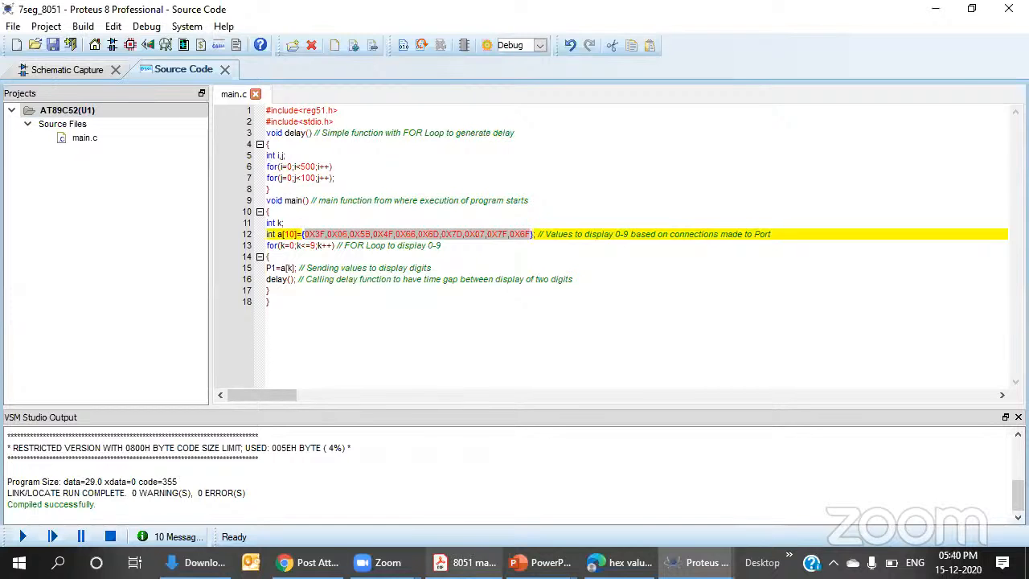
- Switch to the 8051 manual in Adobe Acrobat Reader and examine the segment bit patterns on page 117, highlighting the codes 0X5B and 0X3F
{"action": "left_click", "coordinate": [466, 562]}
{"action": "scroll", "coordinate": [263, 308], "scroll_direction": "down", "scroll_amount": 3}
{"action": "scroll", "coordinate": [263, 309], "scroll_direction": "down", "scroll_amount": 4}
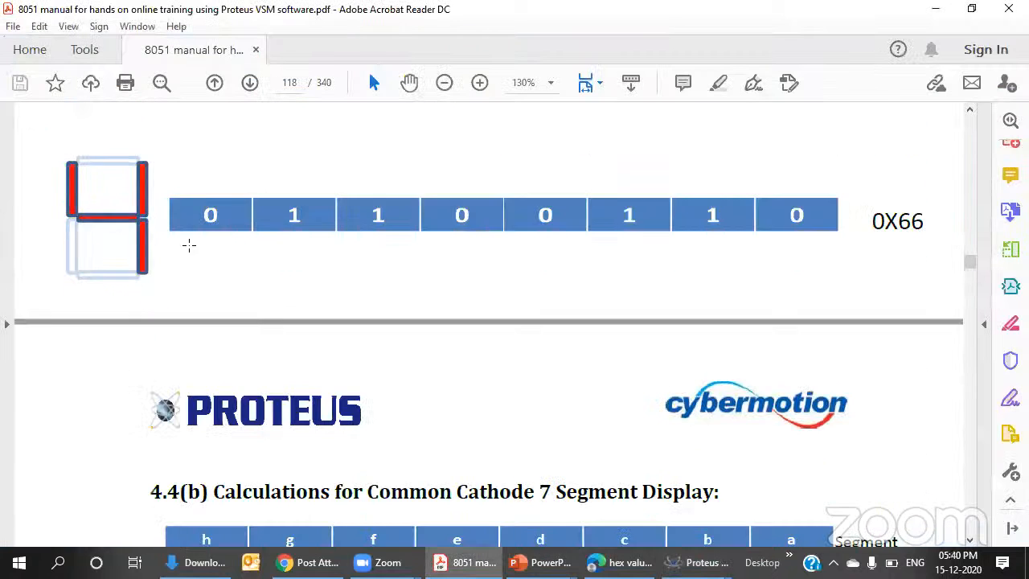
{"action": "scroll", "coordinate": [188, 244], "scroll_direction": "up", "scroll_amount": 8}
{"action": "scroll", "coordinate": [180, 288], "scroll_direction": "up", "scroll_amount": 2}
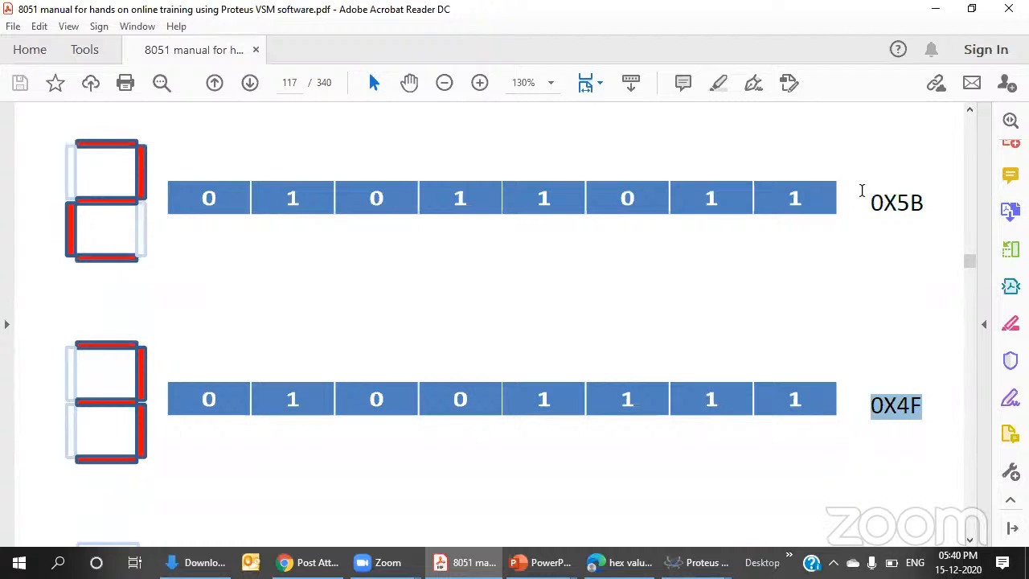
{"action": "left_click_drag", "start_coordinate": [862, 195], "coordinate": [935, 200]}
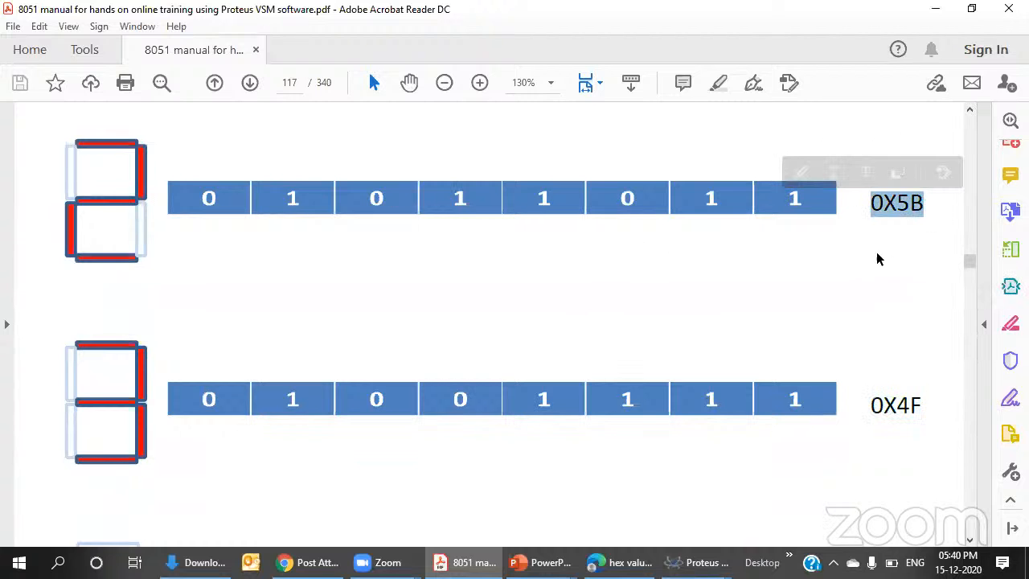
{"action": "scroll", "coordinate": [400, 274], "scroll_direction": "down", "scroll_amount": 1}
{"action": "scroll", "coordinate": [476, 312], "scroll_direction": "up", "scroll_amount": 6}
{"action": "scroll", "coordinate": [477, 312], "scroll_direction": "up", "scroll_amount": 5}
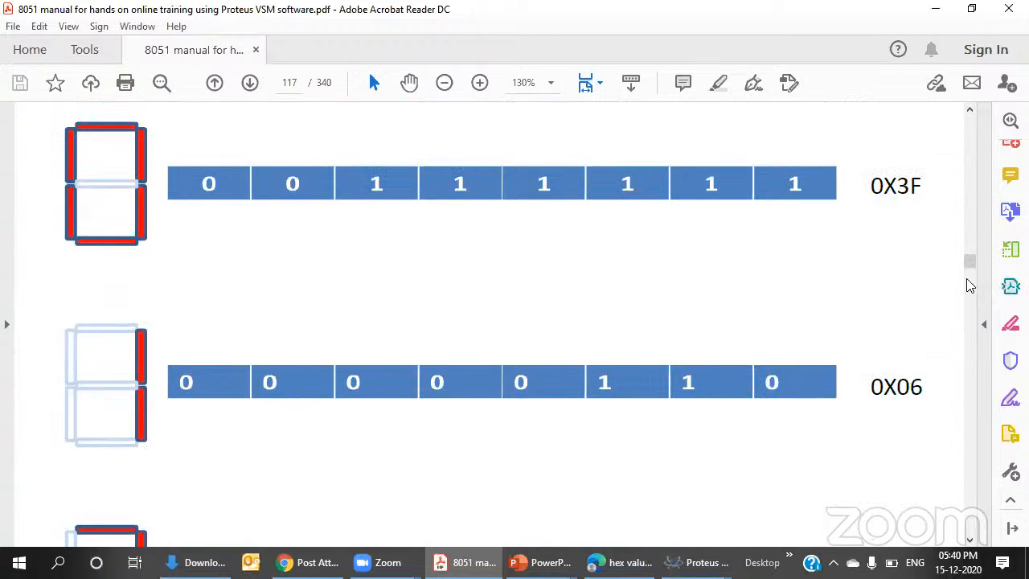
{"action": "scroll", "coordinate": [908, 255], "scroll_direction": "up", "scroll_amount": 2}
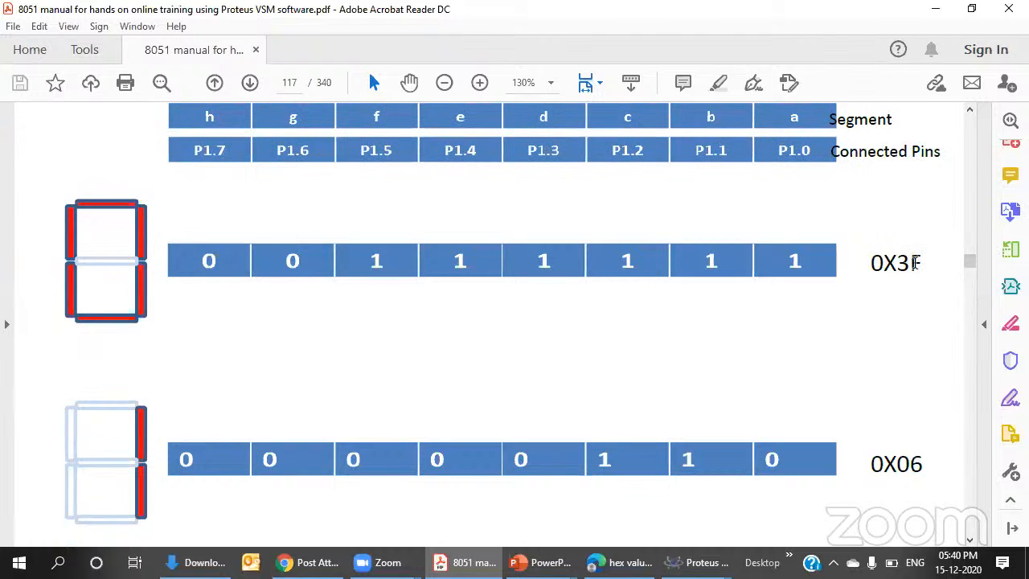
{"action": "left_click_drag", "start_coordinate": [868, 263], "coordinate": [926, 261]}
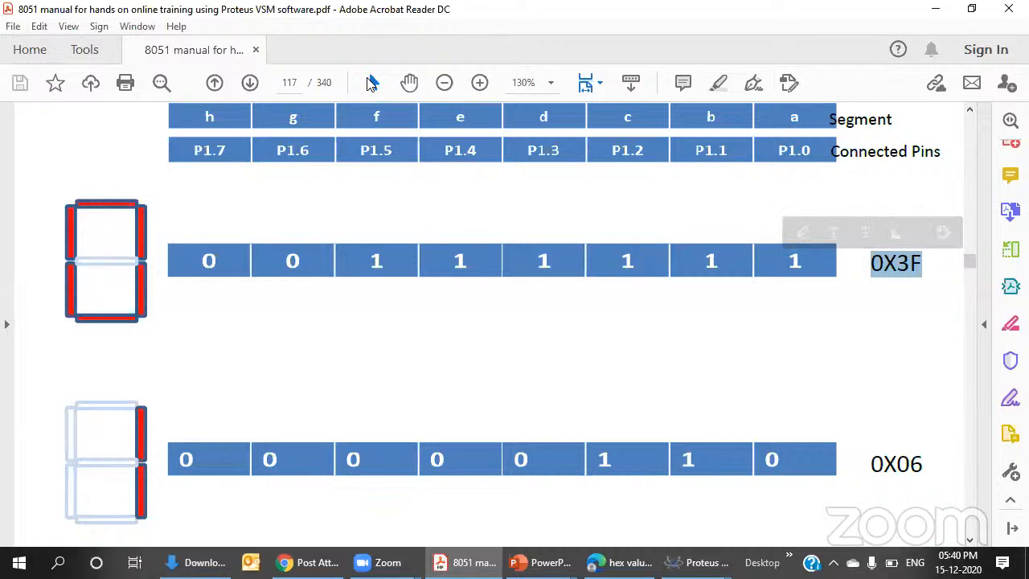
- Return to the 7seg_8051 project in Proteus, clear the schematic selection, and review the complete main.c program
{"action": "mouse_move", "coordinate": [700, 562]}
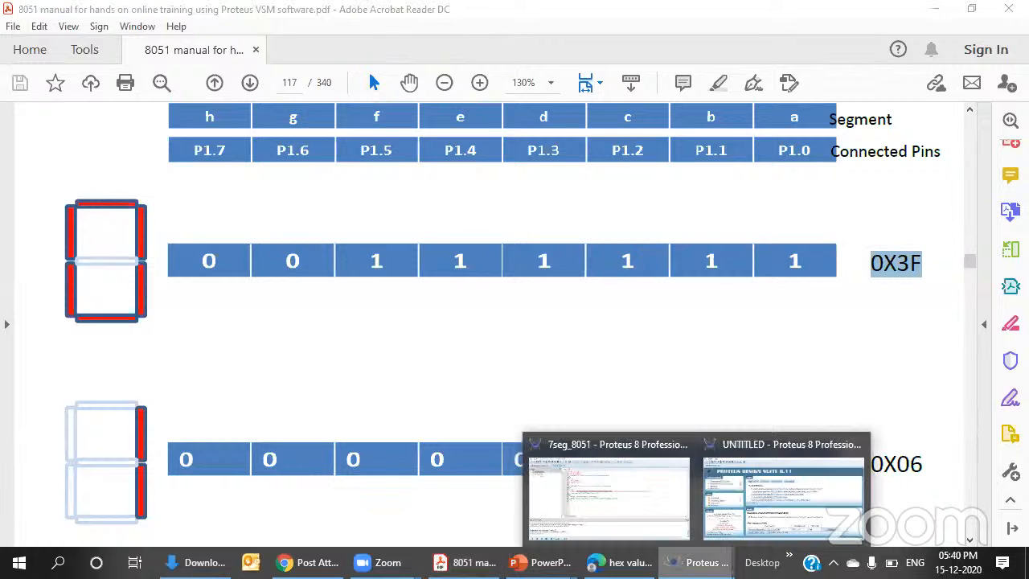
{"action": "left_click", "coordinate": [676, 483]}
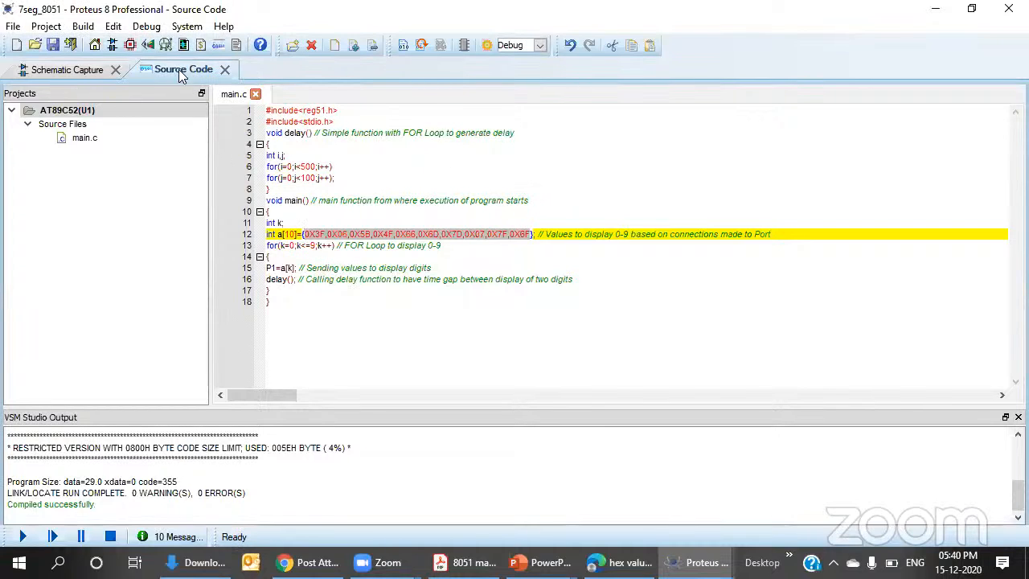
{"action": "left_click", "coordinate": [47, 69]}
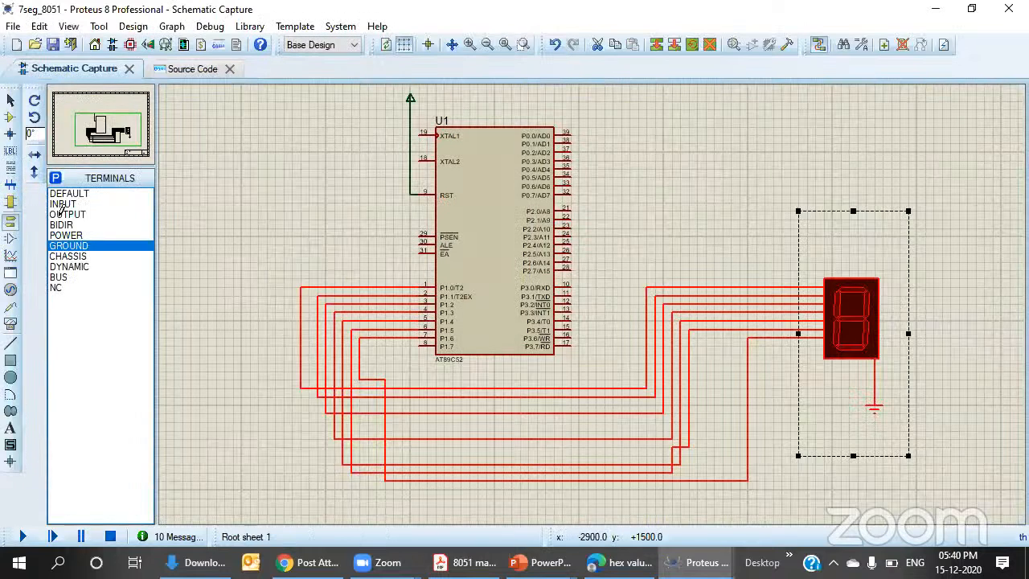
{"action": "left_click", "coordinate": [722, 192]}
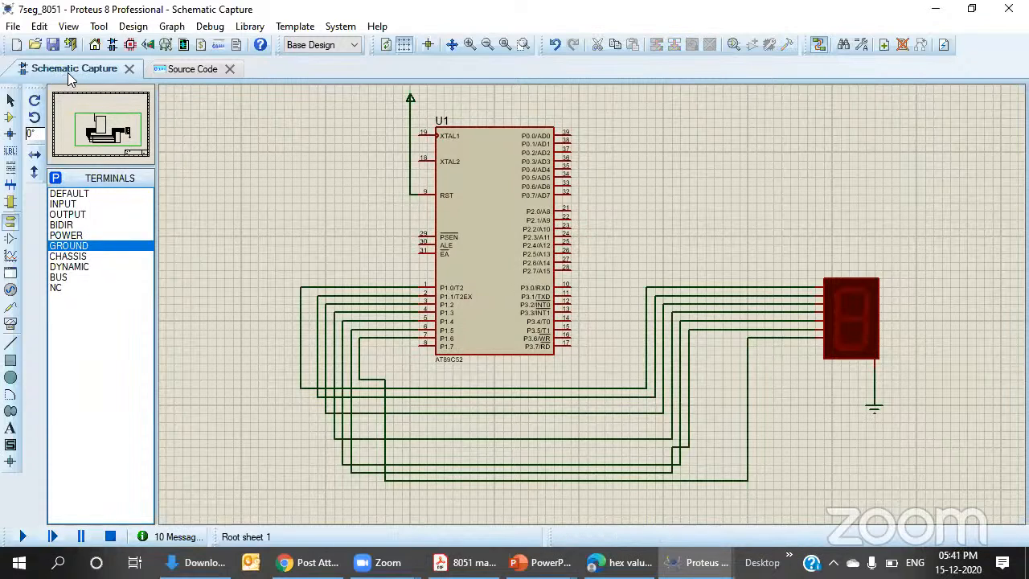
{"action": "left_click", "coordinate": [180, 69]}
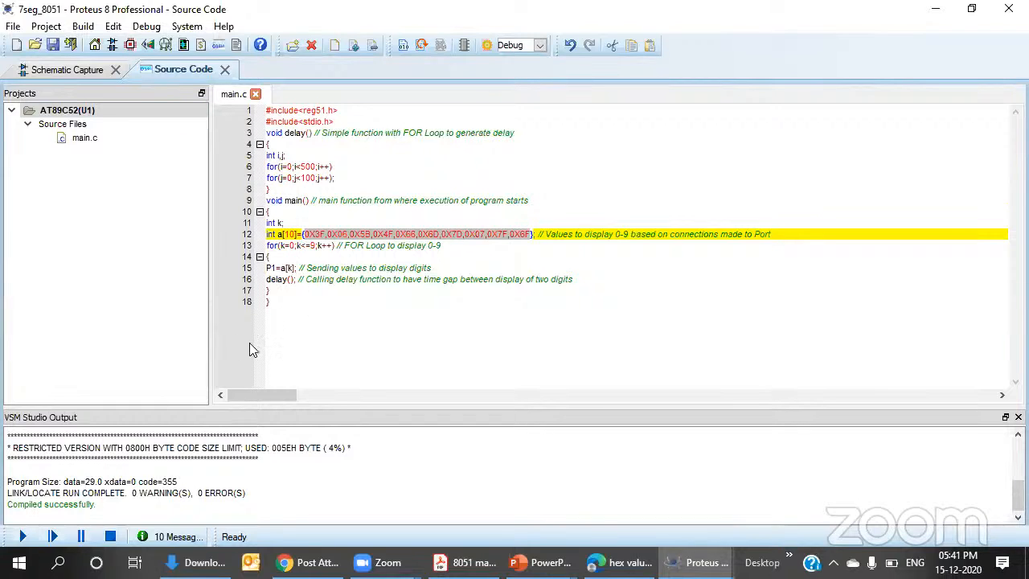
{"action": "left_click_drag", "start_coordinate": [277, 330], "coordinate": [268, 110]}
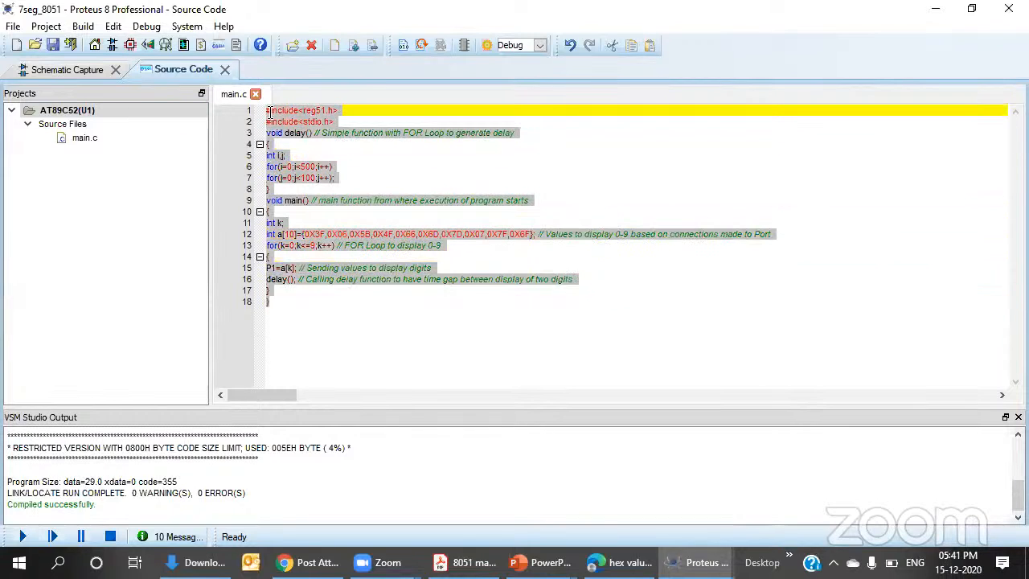
- Highlight the complete main.c program from its closing brace up to #include<reg51.h>, and clear the highlighting after reviewing it
{"action": "left_click", "coordinate": [296, 321]}
{"action": "left_click_drag", "start_coordinate": [269, 317], "coordinate": [268, 110]}
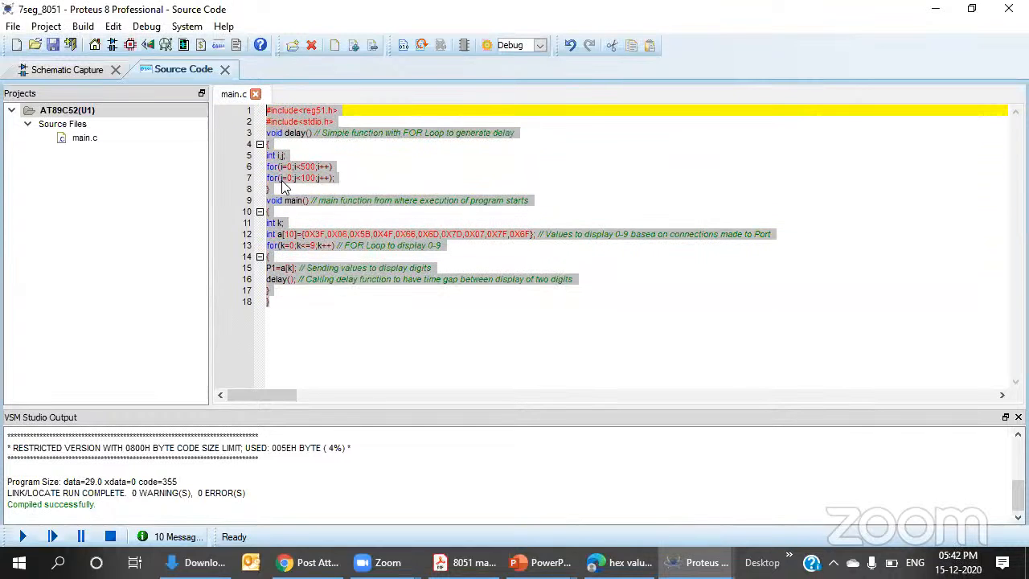
{"action": "left_click", "coordinate": [329, 152]}
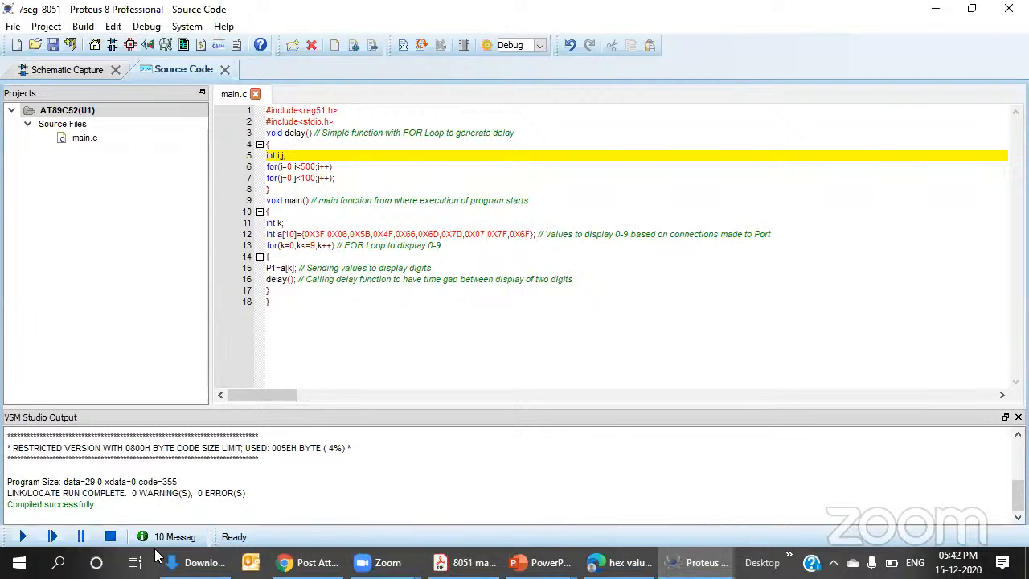
{"action": "left_click", "coordinate": [345, 348]}
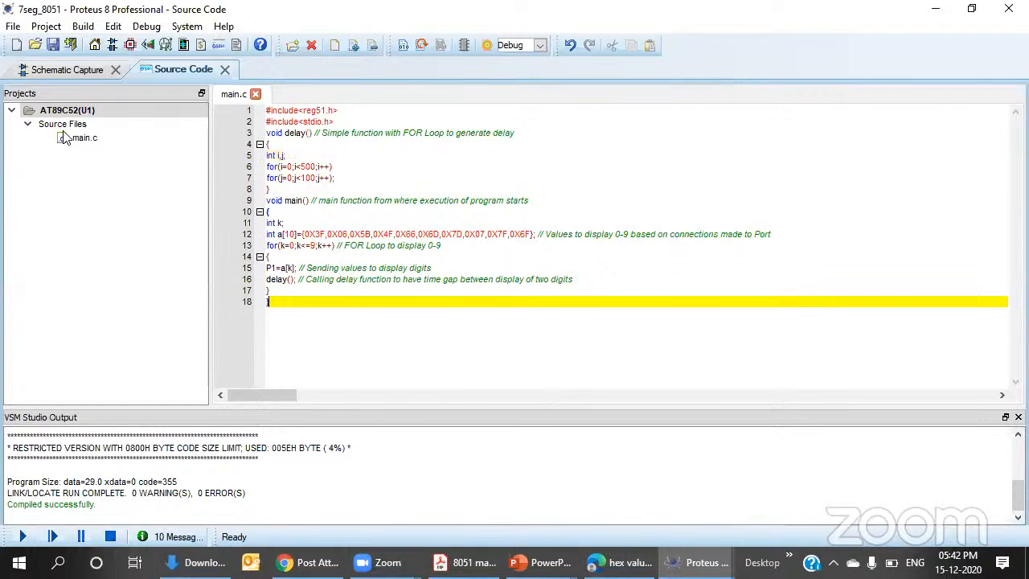
- Look over the AT89C52 to 7-segment wiring in the schematic and examine the a[10] array declaration in main.c
{"action": "left_click", "coordinate": [78, 70]}
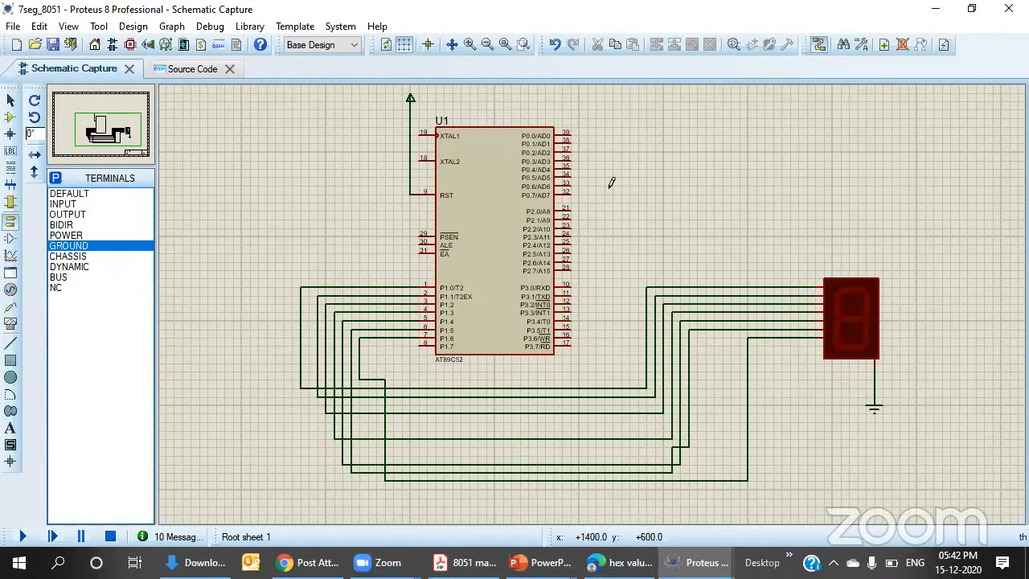
{"action": "left_click", "coordinate": [184, 69]}
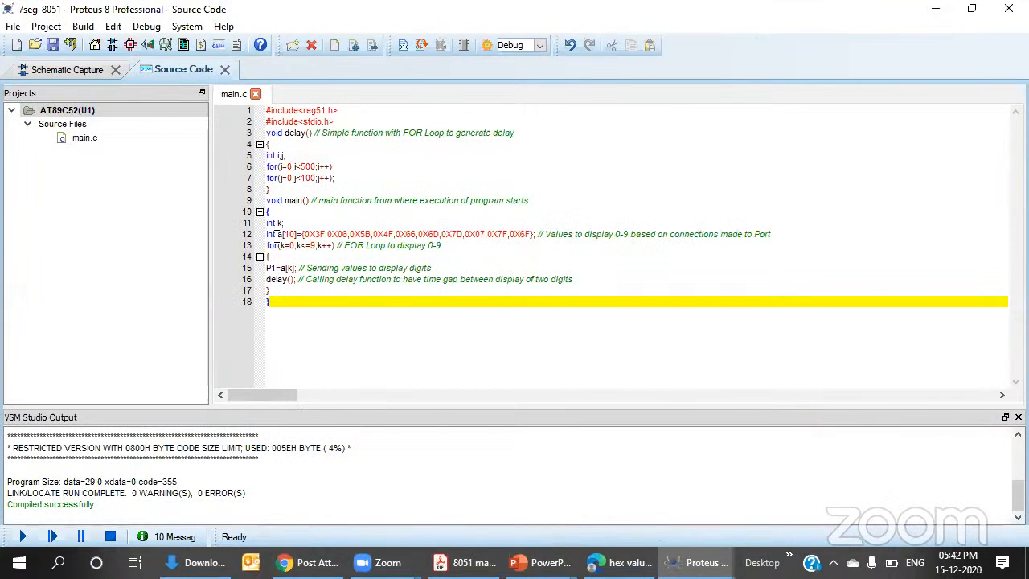
{"action": "left_click", "coordinate": [277, 238]}
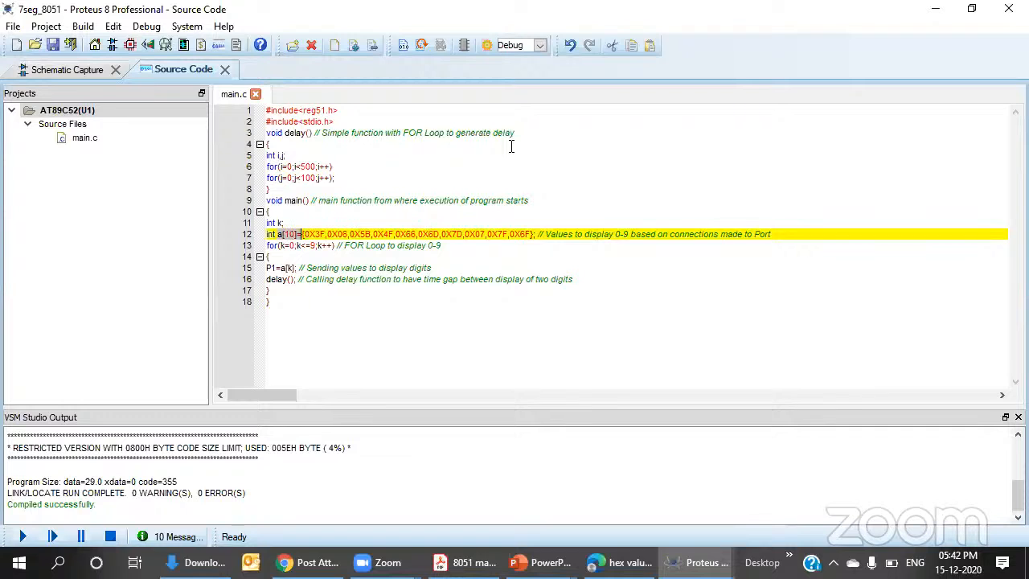
{"action": "left_click", "coordinate": [688, 166]}
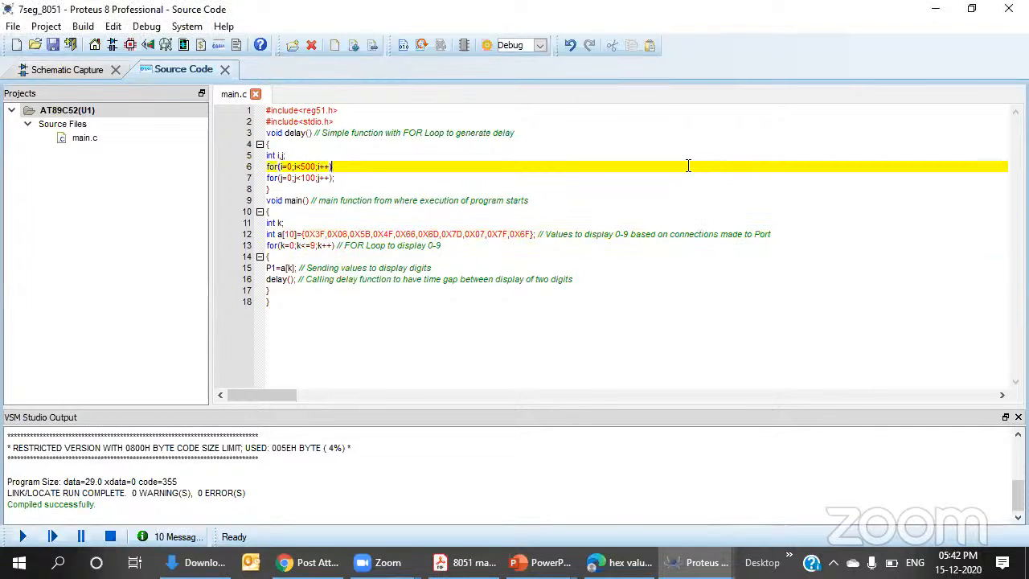
{"action": "left_click", "coordinate": [461, 119]}
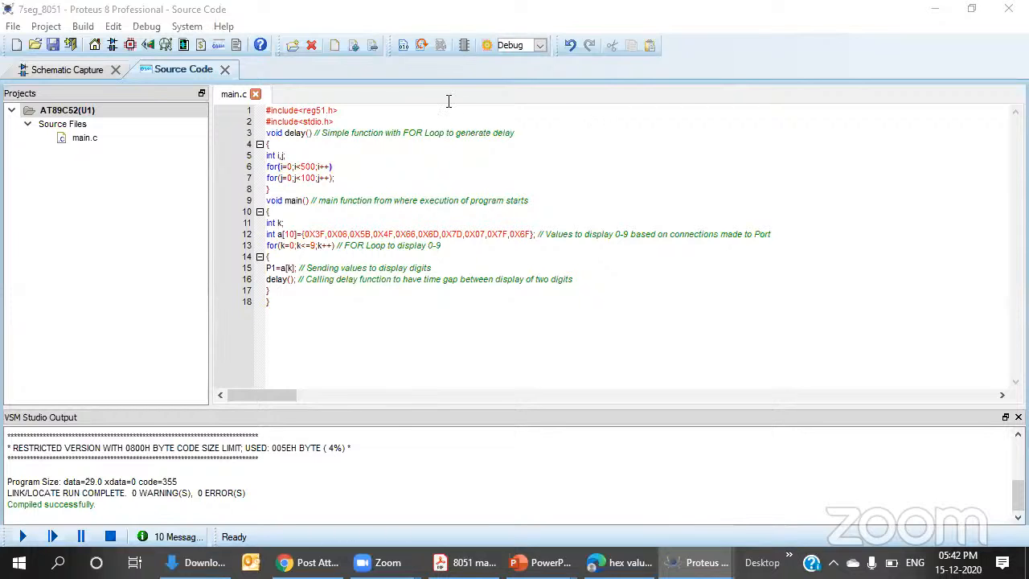
- Examine the ten array values from 0X3F to 0X6F and the a[k] element in the P1 assignment
{"action": "left_click", "coordinate": [523, 233]}
{"action": "left_click_drag", "start_coordinate": [523, 233], "coordinate": [305, 233]}
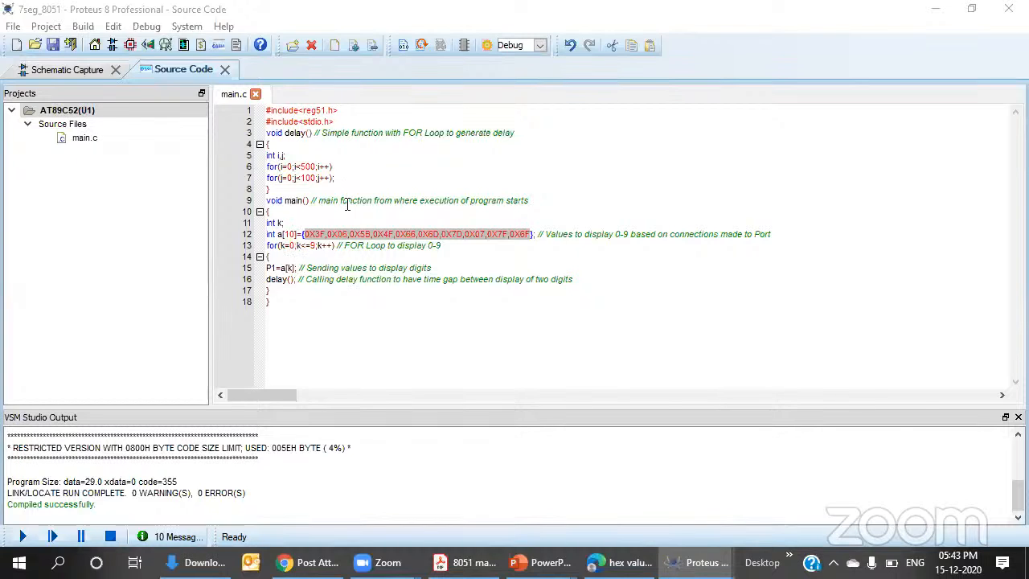
{"action": "left_click", "coordinate": [296, 268]}
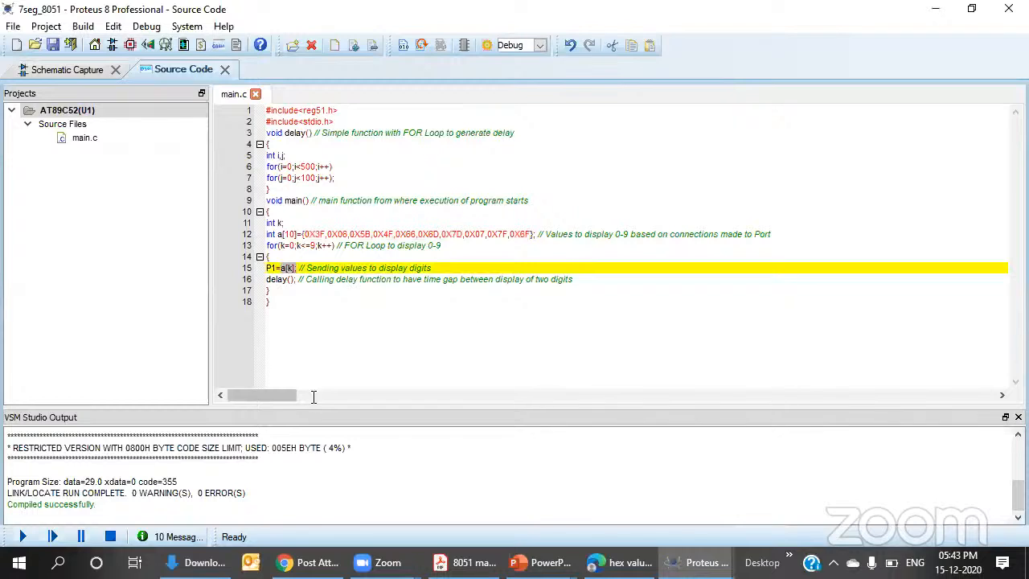
{"action": "left_click", "coordinate": [348, 326]}
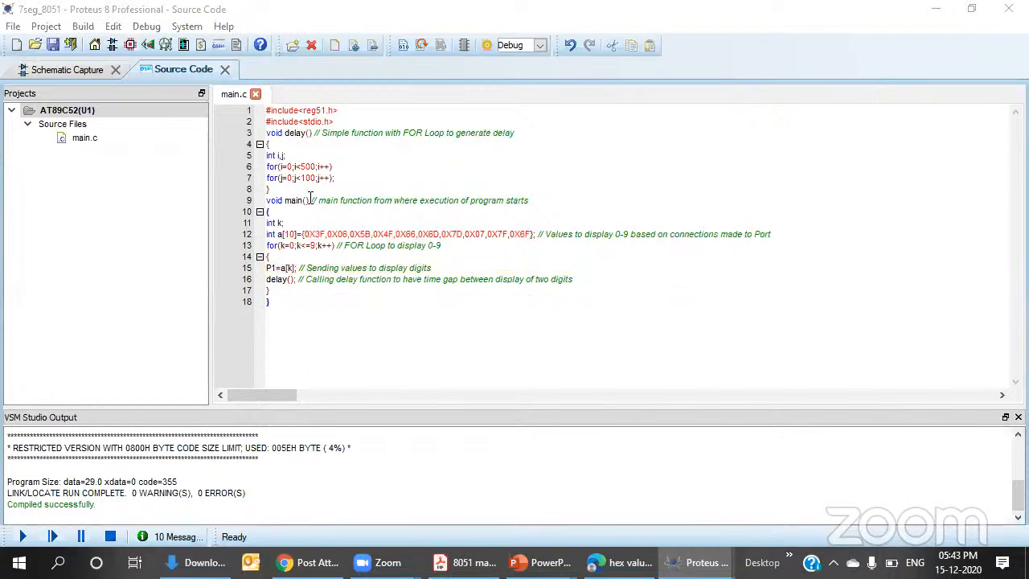
- Compare the port 1 connections to the display in the schematic with the main.c source code
{"action": "left_click", "coordinate": [67, 69]}
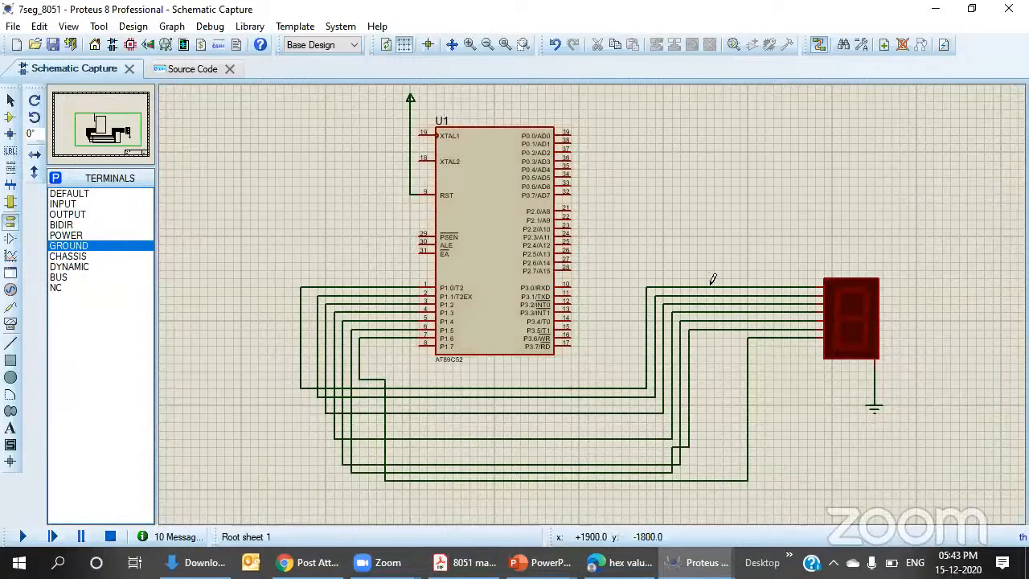
{"action": "left_click", "coordinate": [191, 69]}
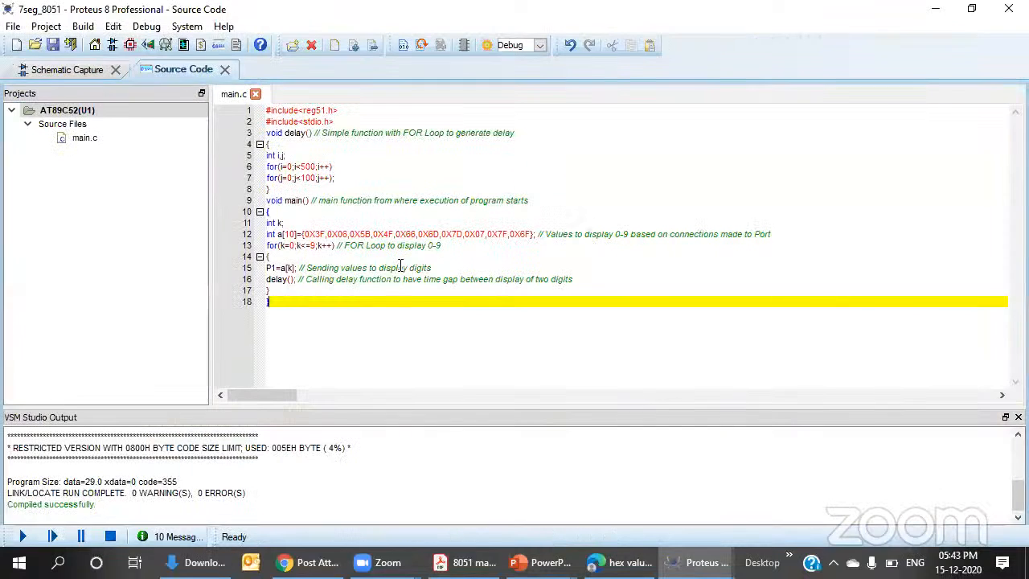
{"action": "left_click", "coordinate": [38, 73]}
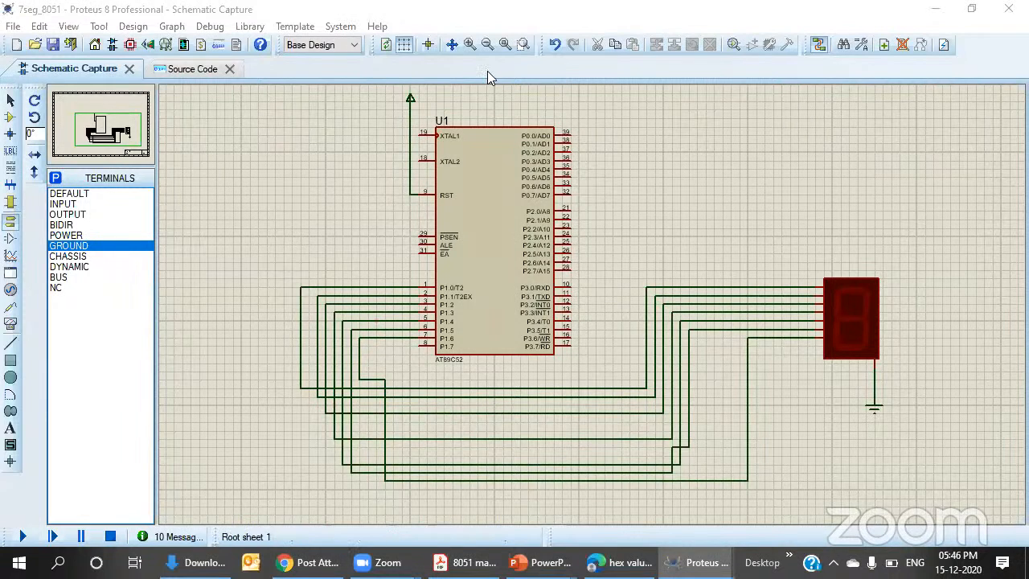
{"action": "left_click", "coordinate": [191, 69]}
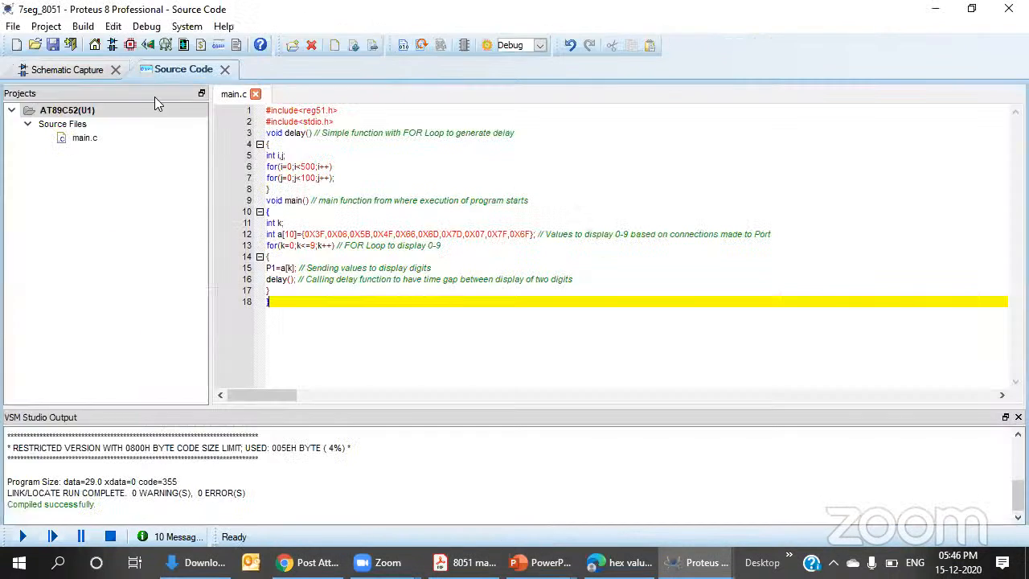
{"action": "left_click", "coordinate": [85, 73]}
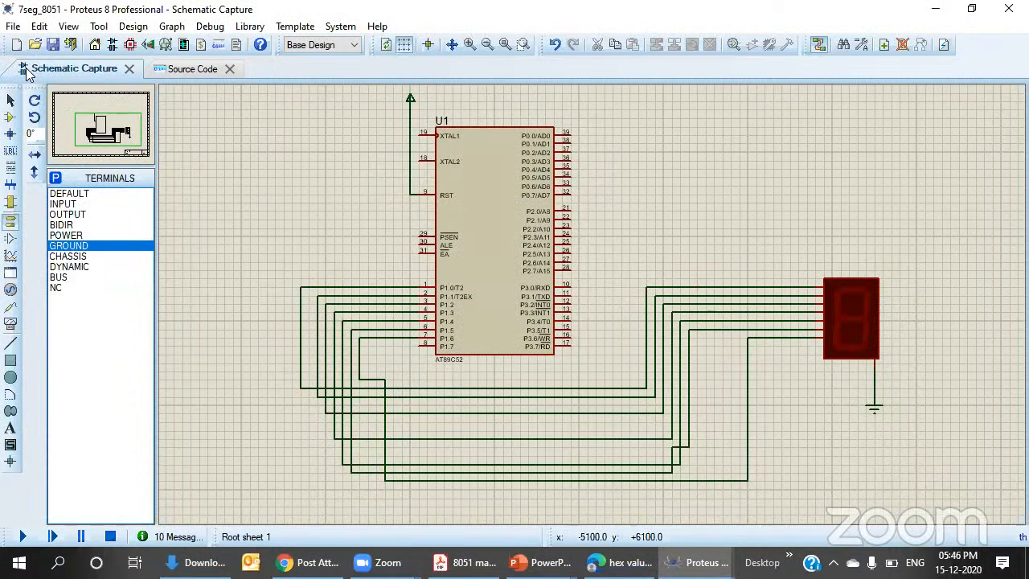
{"action": "left_click", "coordinate": [191, 68]}
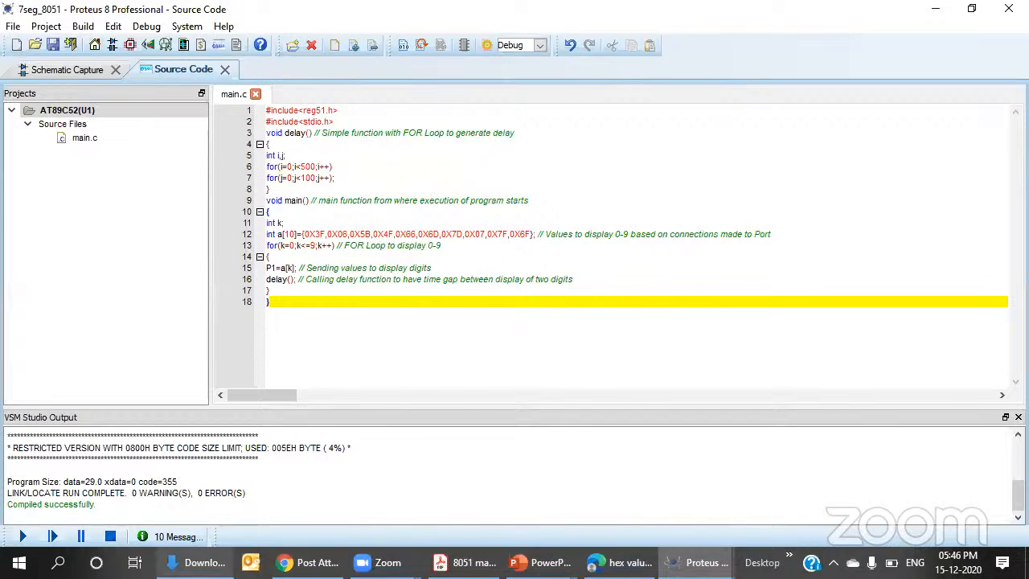
- Examine the closing brace of the display loop and the two for loops of the delay function in main.c
{"action": "left_click", "coordinate": [283, 294]}
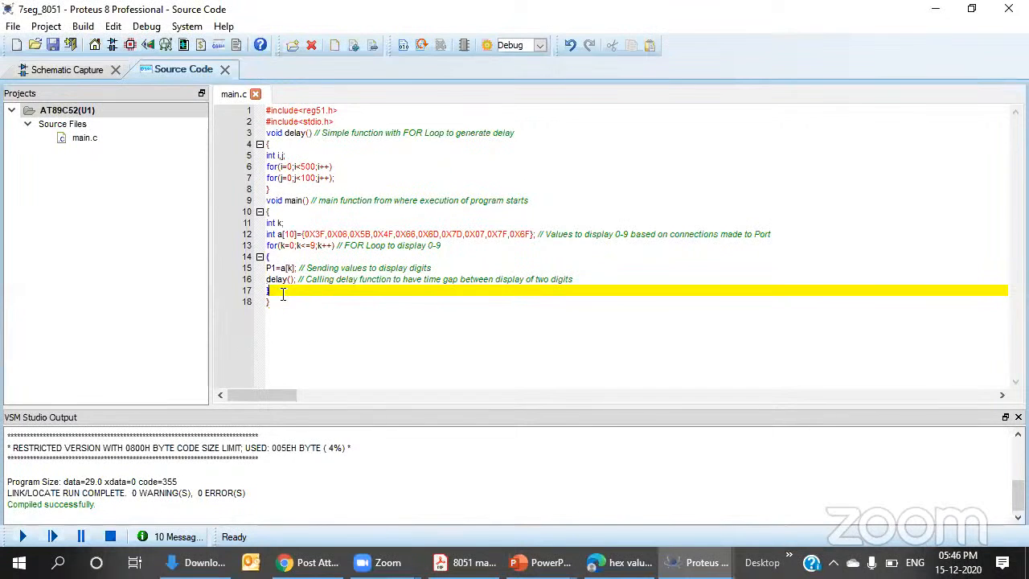
{"action": "left_click", "coordinate": [349, 176]}
{"action": "left_click", "coordinate": [351, 166]}
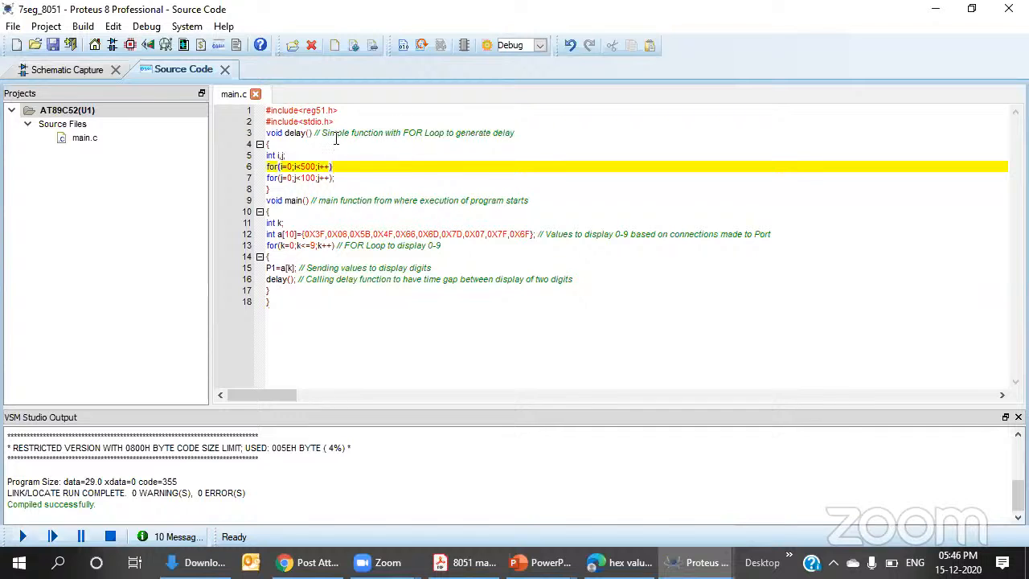
- Run the simulation to watch the red 7-segment display count, and stop it again
{"action": "left_click", "coordinate": [84, 69]}
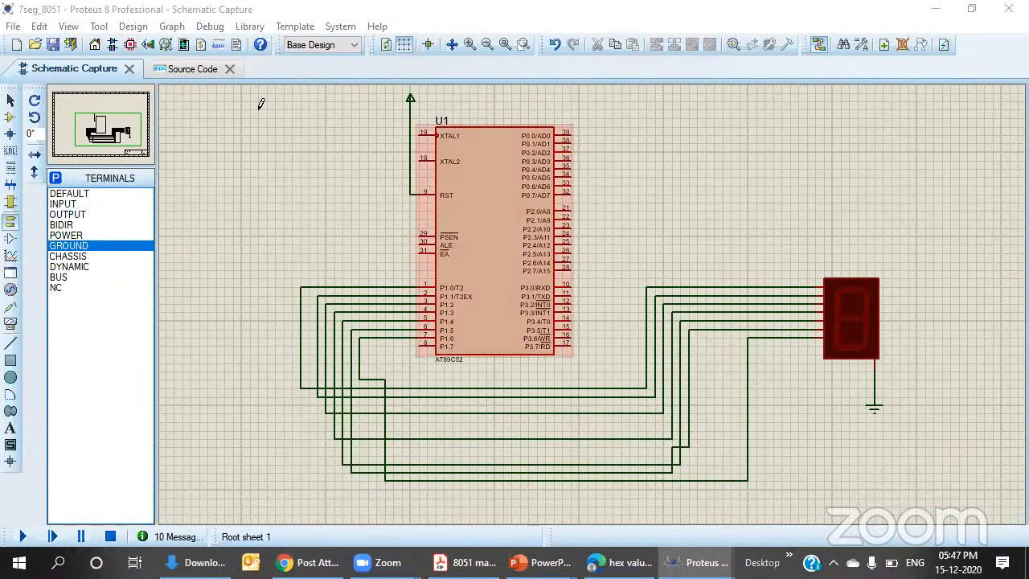
{"action": "left_click", "coordinate": [192, 68]}
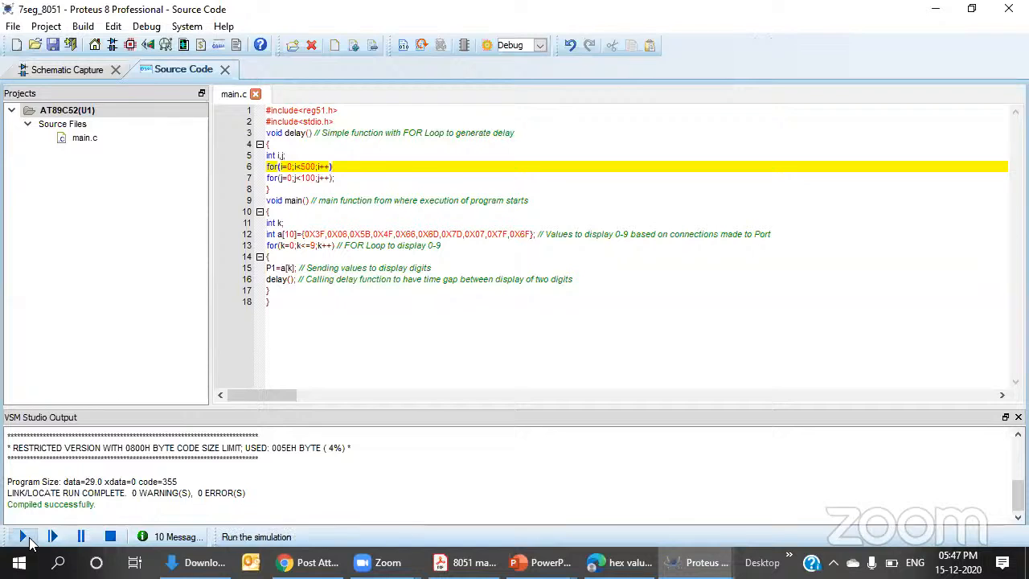
{"action": "left_click", "coordinate": [22, 537]}
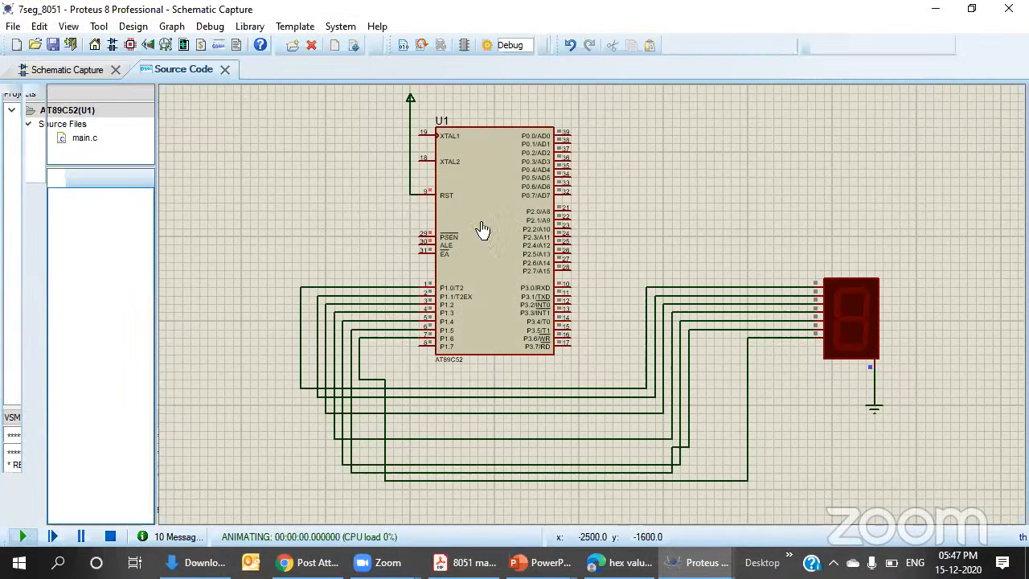
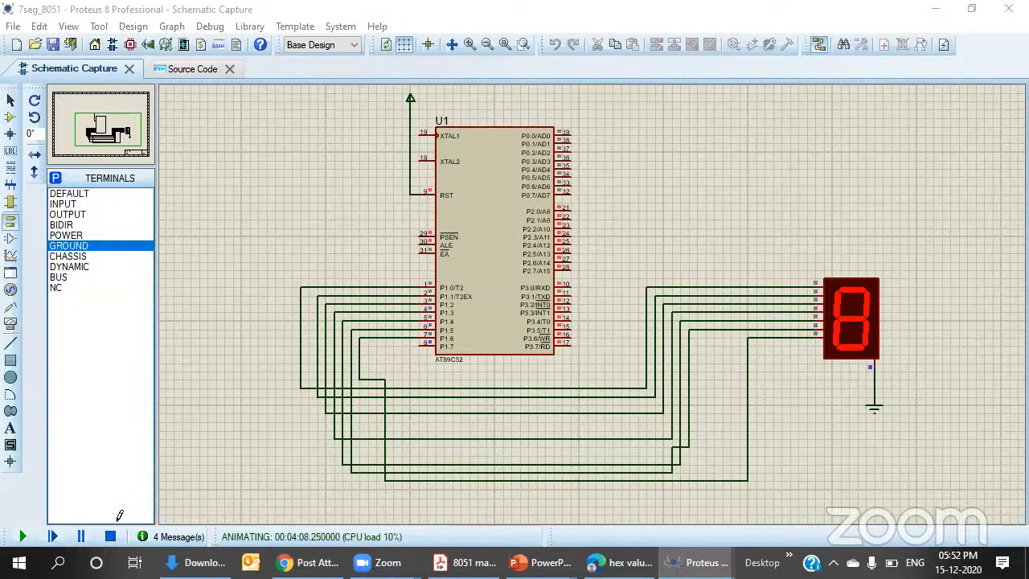
{"action": "left_click", "coordinate": [192, 69]}
{"action": "left_click", "coordinate": [110, 534]}
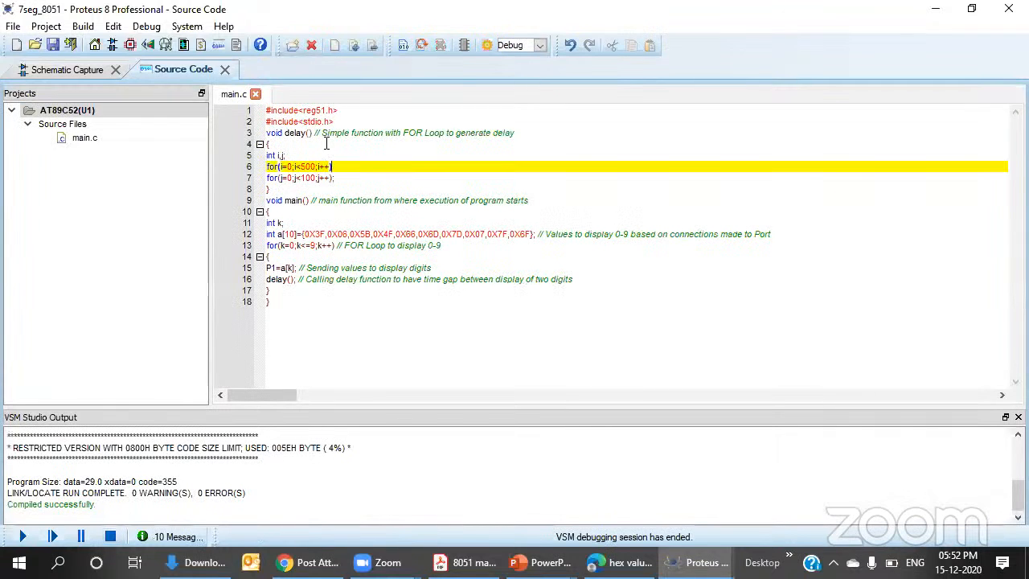
- Examine the port number in P1=a[k], the a[10] hex values, and the whole main function in main.c
{"action": "double_click", "coordinate": [271, 268]}
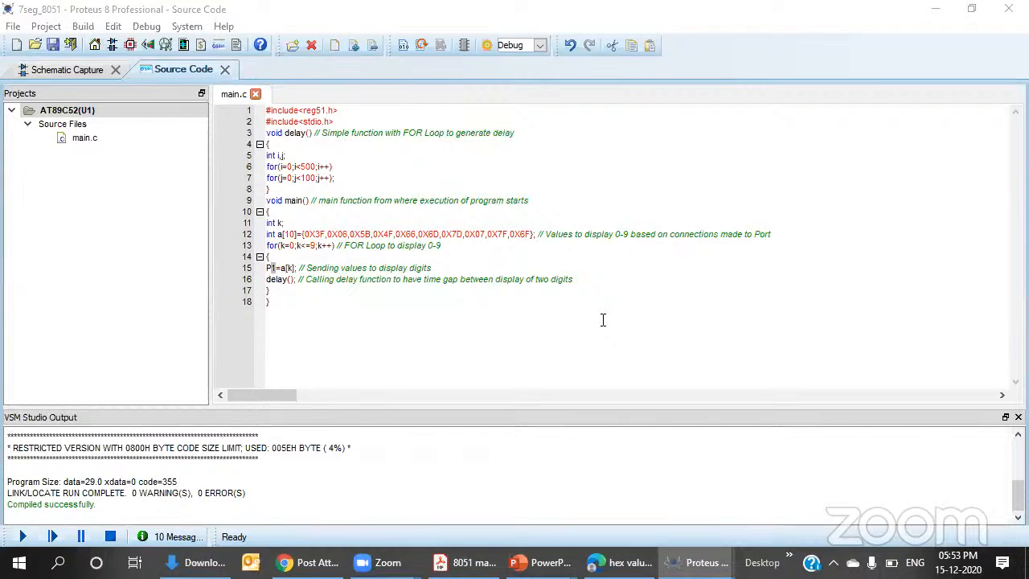
{"action": "left_click_drag", "start_coordinate": [531, 234], "coordinate": [303, 234]}
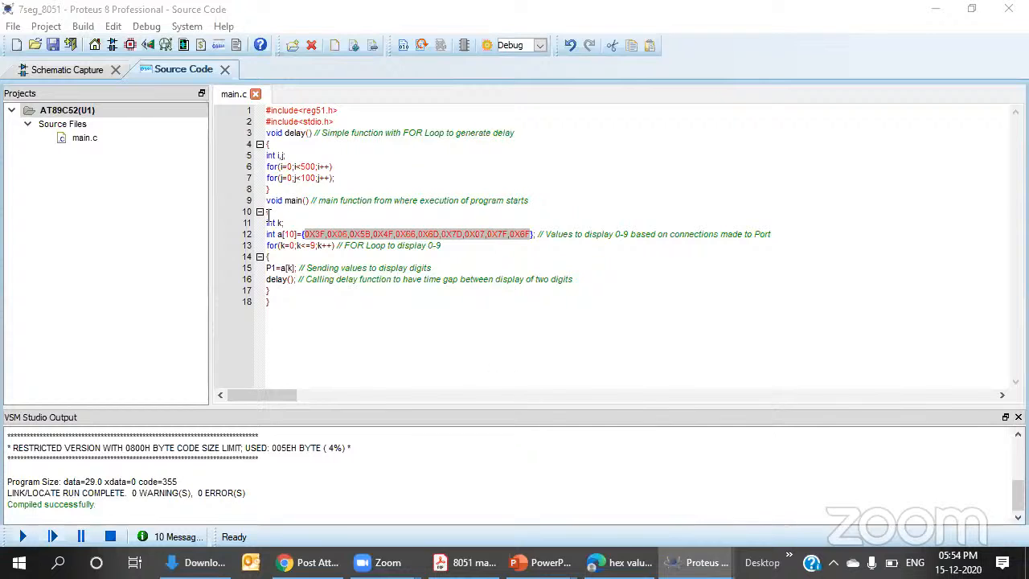
{"action": "left_click_drag", "start_coordinate": [284, 295], "coordinate": [266, 201]}
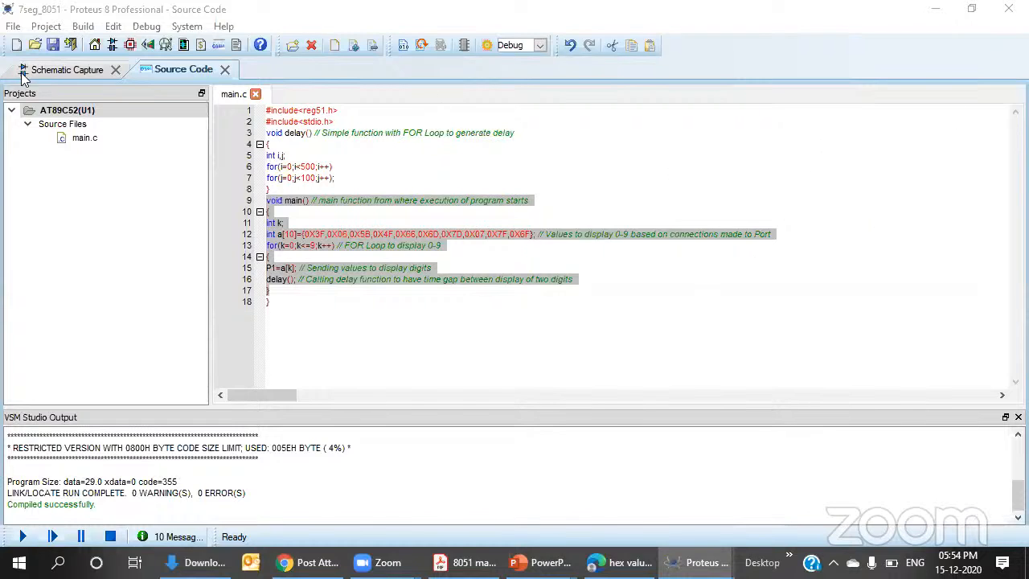
{"action": "left_click", "coordinate": [352, 314]}
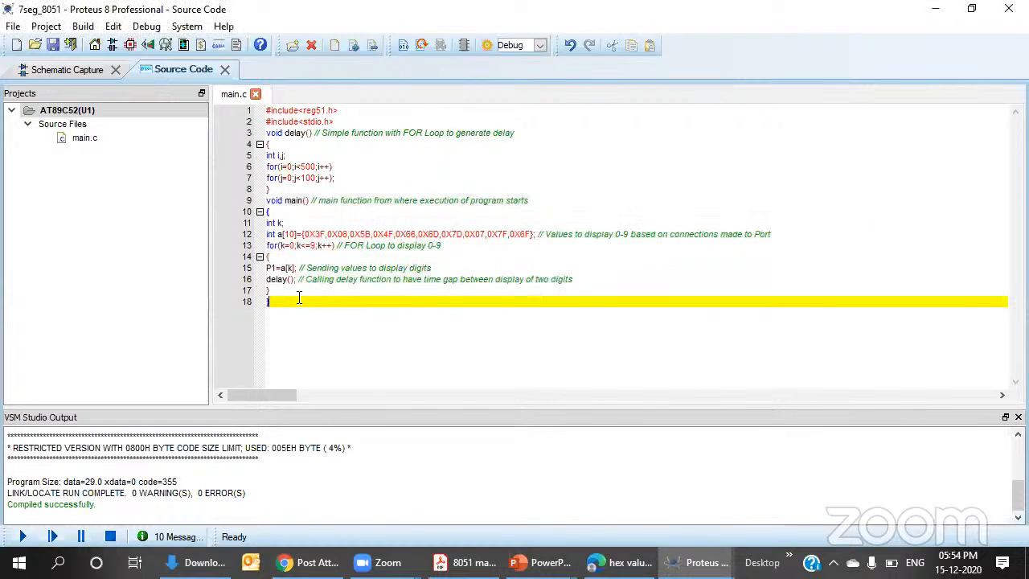
- Stop the running simulation and replace the green 7-segment display in the schematic with 7SEG-COM-CAT-BLUE
{"action": "left_click", "coordinate": [72, 70]}
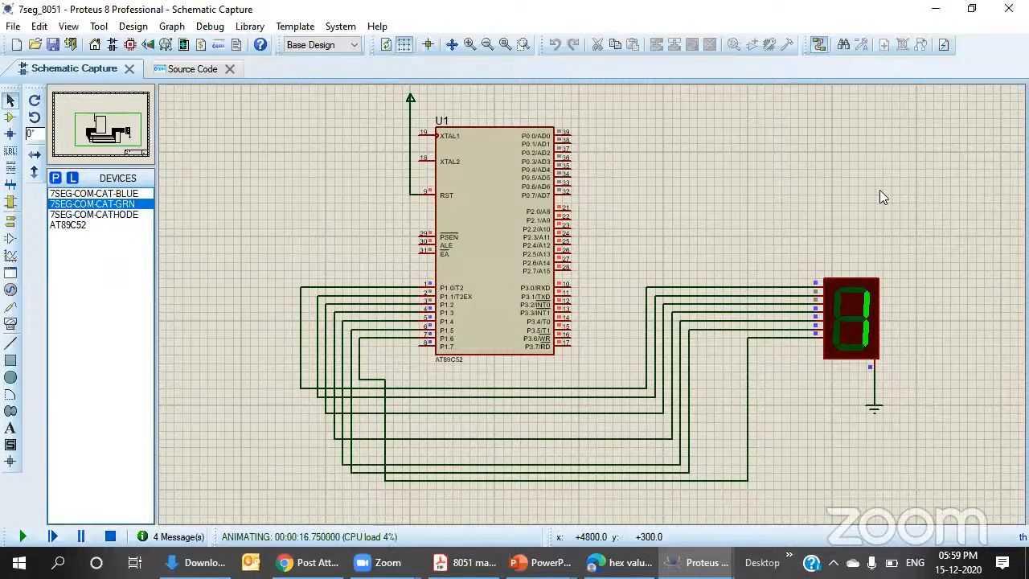
{"action": "left_click", "coordinate": [93, 193]}
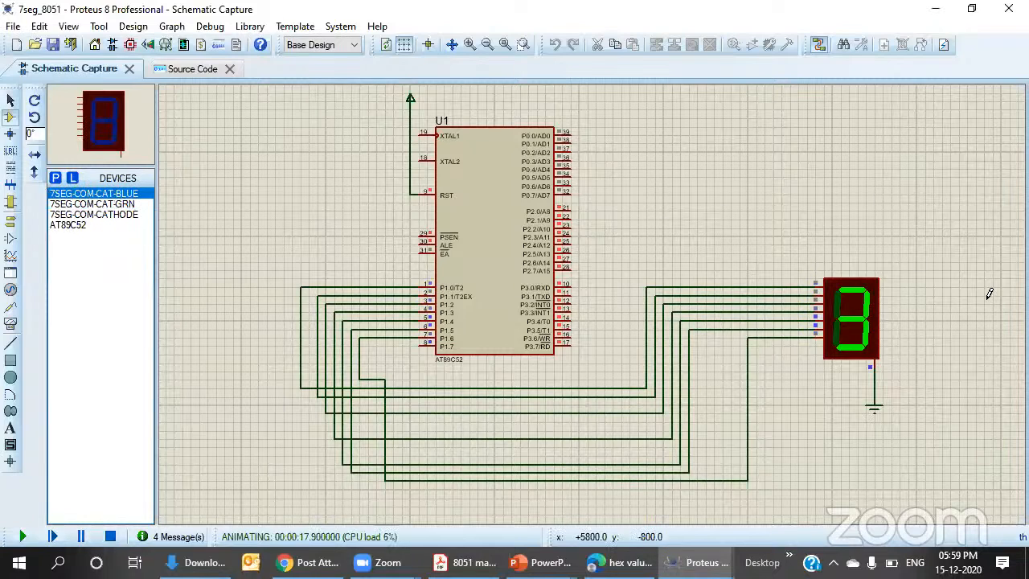
{"action": "key", "text": "Escape"}
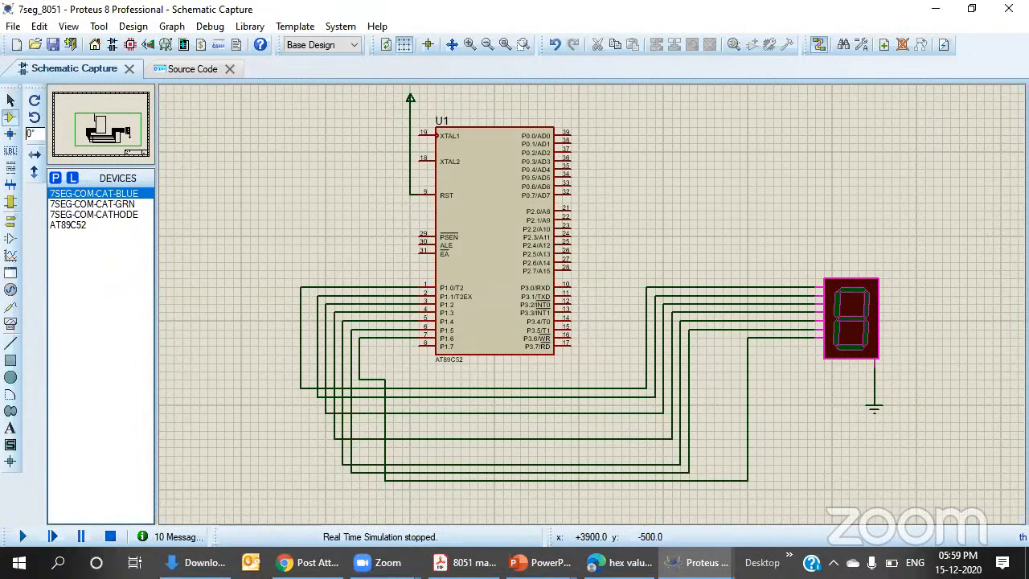
{"action": "left_click", "coordinate": [852, 318]}
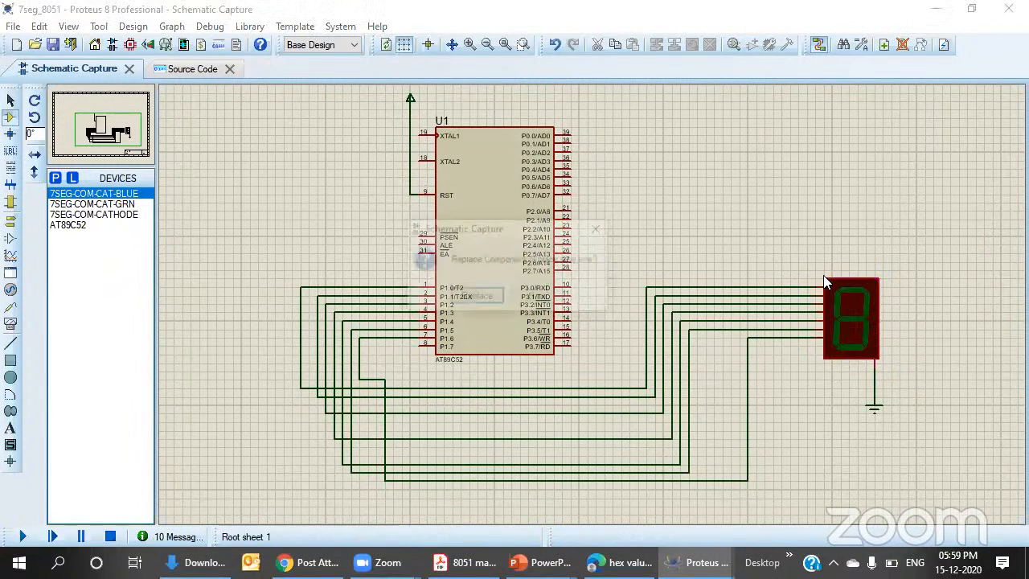
{"action": "left_click", "coordinate": [476, 298]}
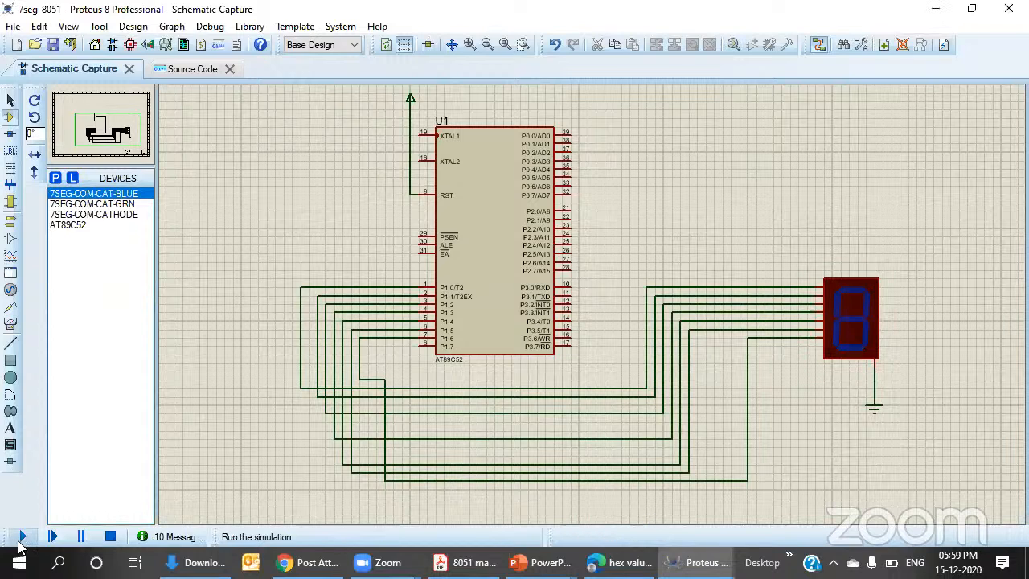
- Run the simulation with the blue display and watch its segments up close
{"action": "left_click", "coordinate": [52, 536]}
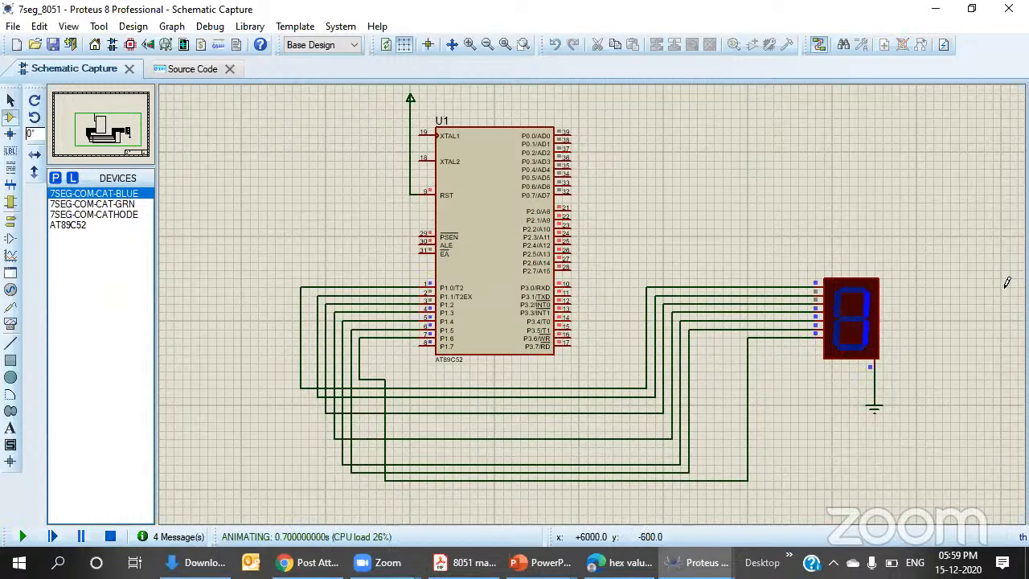
{"action": "scroll", "coordinate": [848, 341], "scroll_direction": "up", "scroll_amount": 3}
{"action": "scroll", "coordinate": [593, 296], "scroll_direction": "down", "scroll_amount": 3}
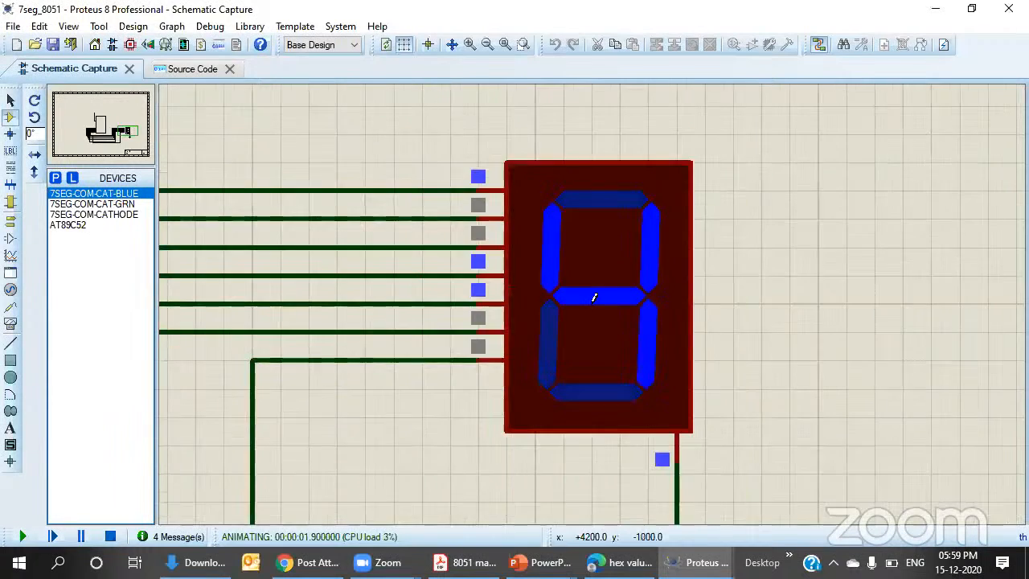
- Stop the running simulation and replace the blue 7-segment display in the schematic with 7SEG-COM-CATHODE
{"action": "scroll", "coordinate": [594, 296], "scroll_direction": "down", "scroll_amount": 2}
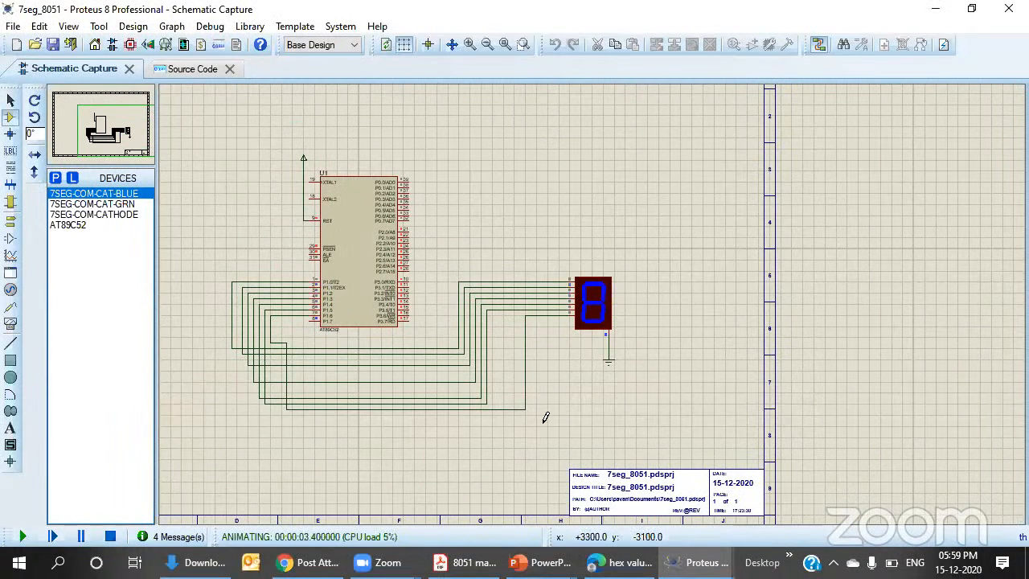
{"action": "left_click", "coordinate": [187, 69]}
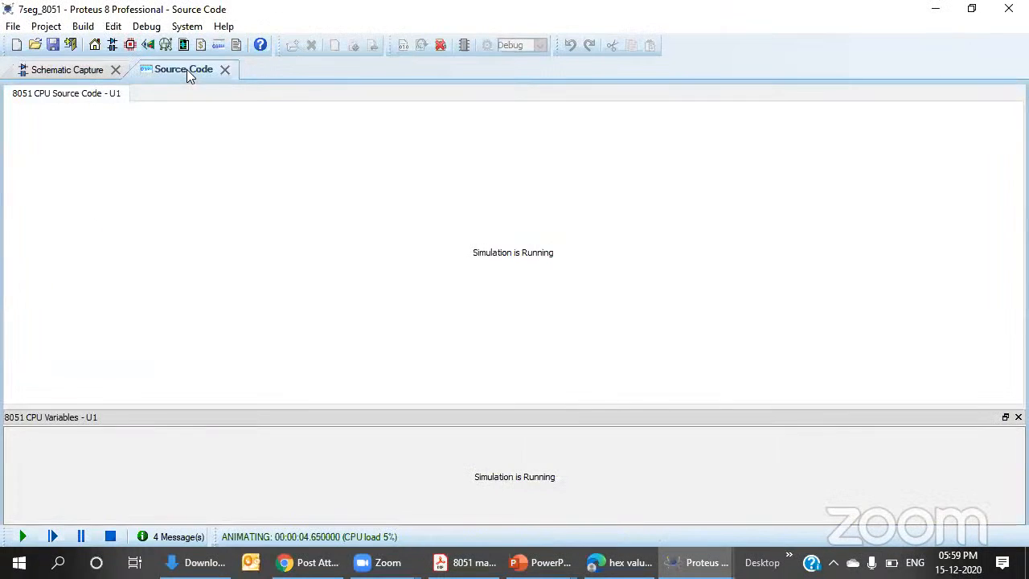
{"action": "left_click", "coordinate": [78, 69]}
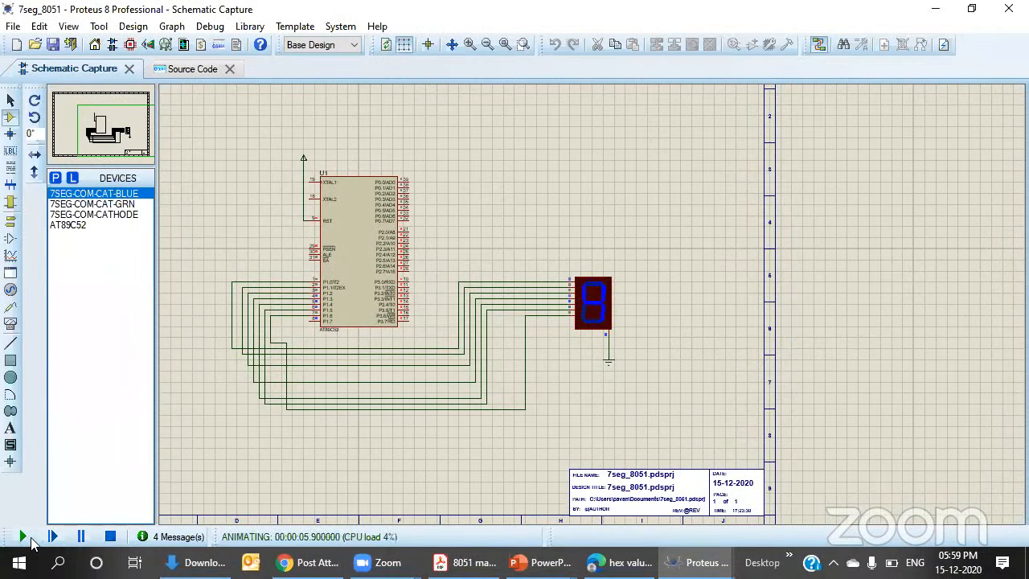
{"action": "left_click", "coordinate": [111, 536]}
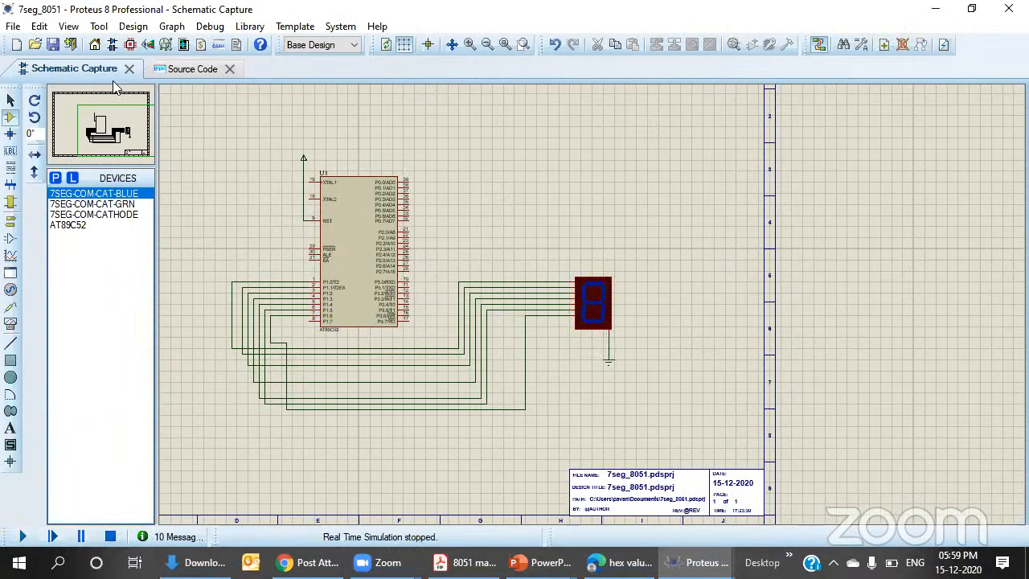
{"action": "left_click", "coordinate": [53, 68]}
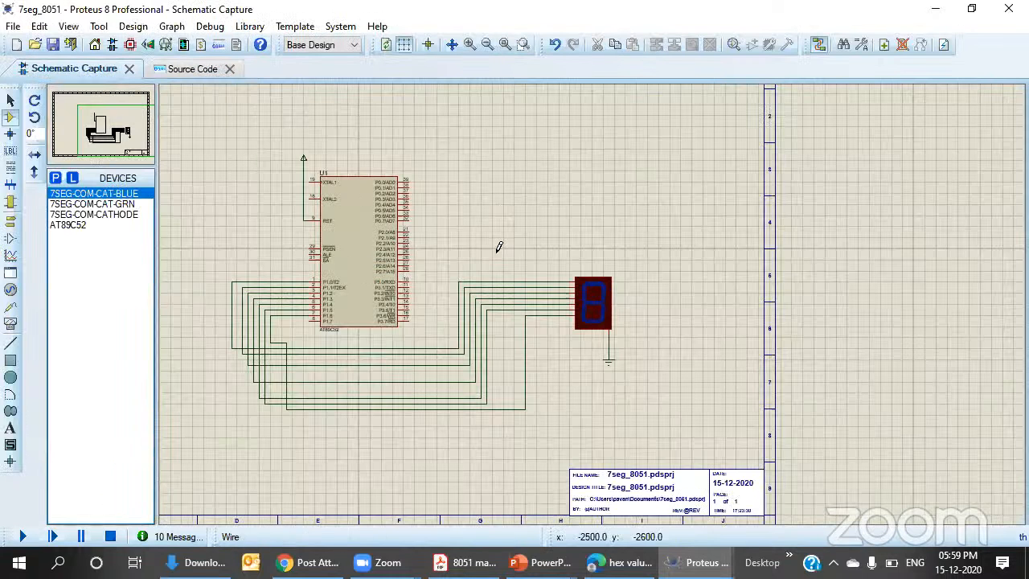
{"action": "left_click", "coordinate": [125, 215]}
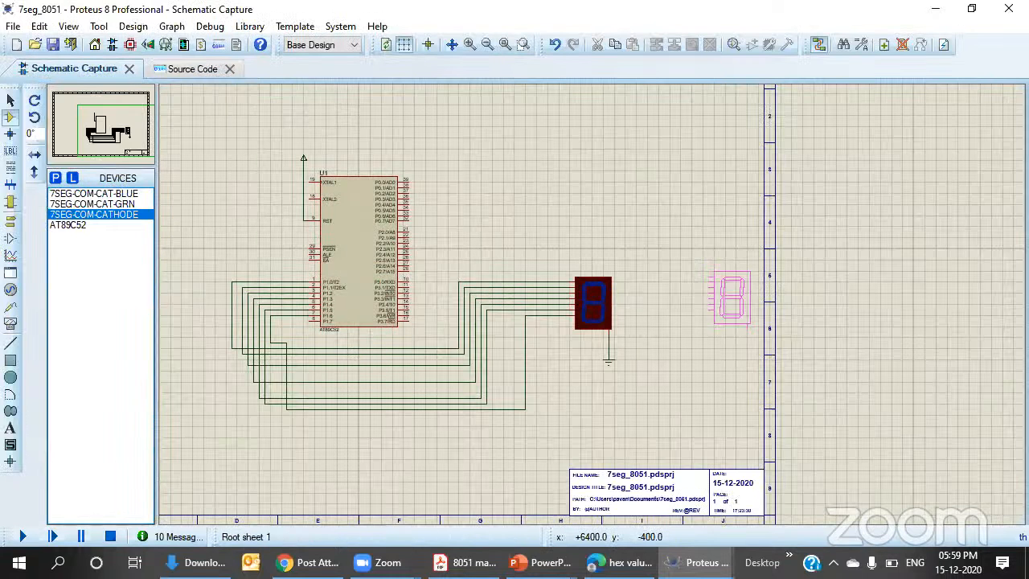
{"action": "left_click", "coordinate": [594, 303]}
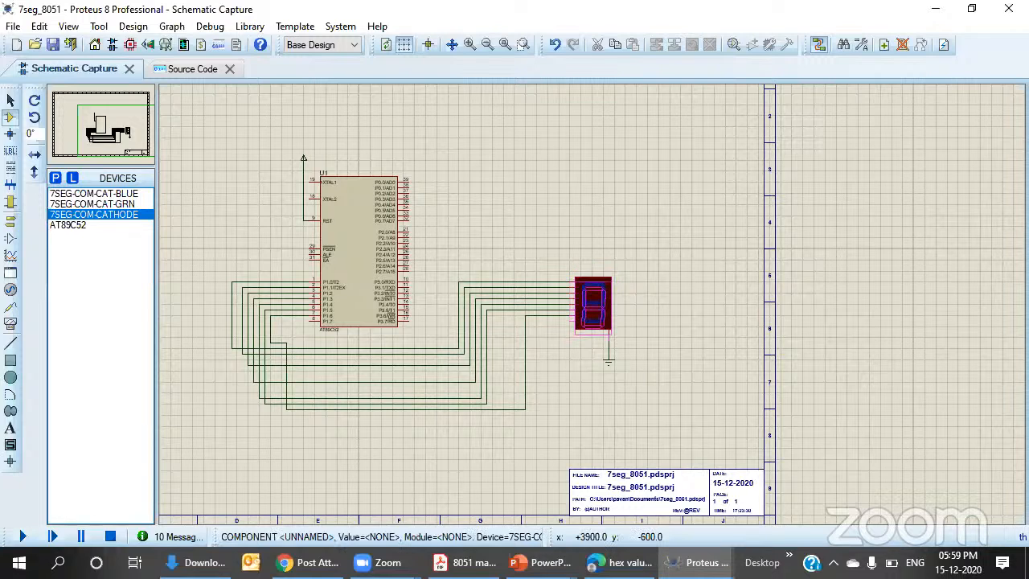
{"action": "left_click", "coordinate": [593, 303]}
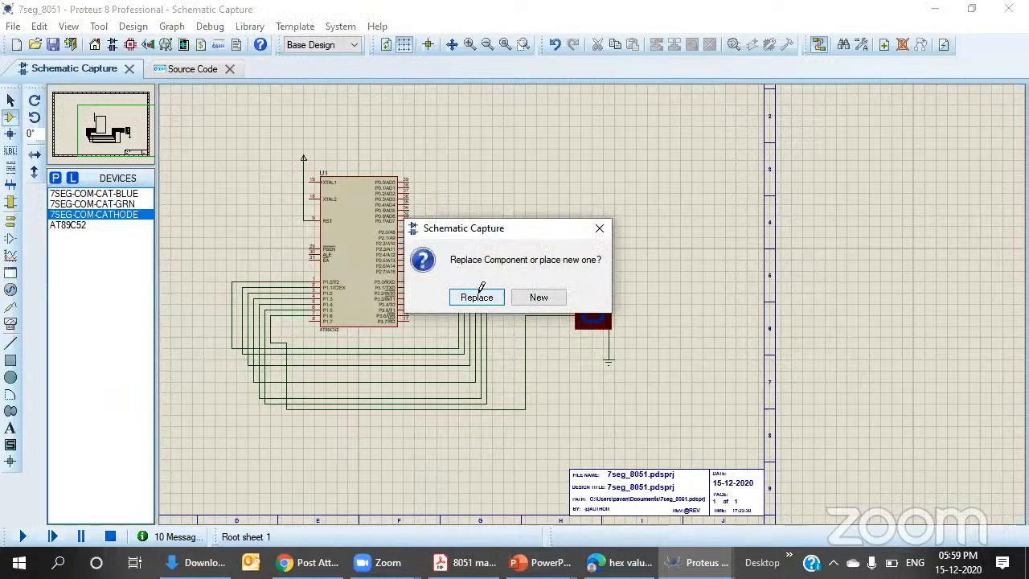
{"action": "left_click", "coordinate": [479, 297]}
- Run the simulation with the red display, stop it again and review the main.c source code
{"action": "left_click", "coordinate": [23, 537]}
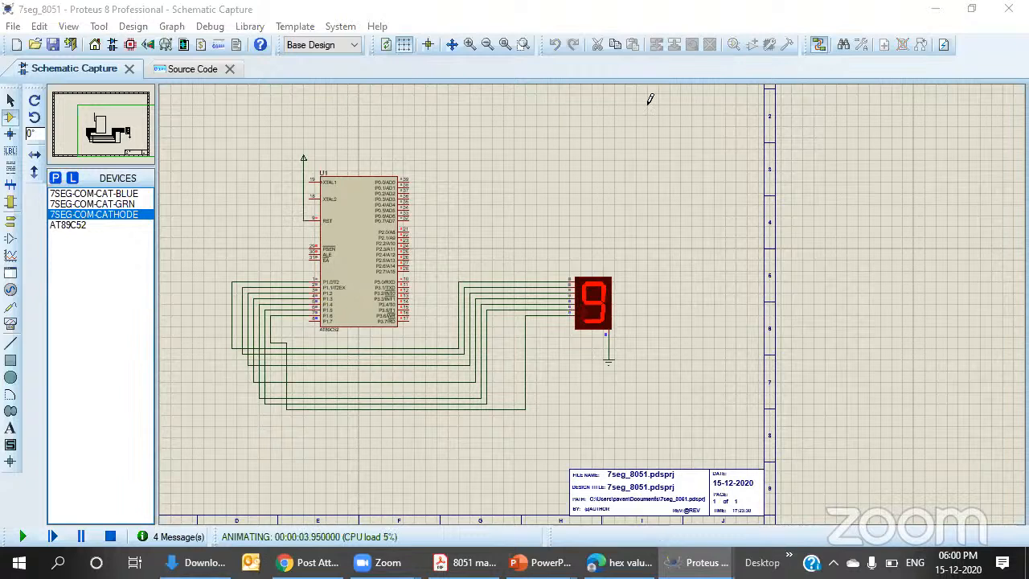
{"action": "left_click", "coordinate": [190, 71]}
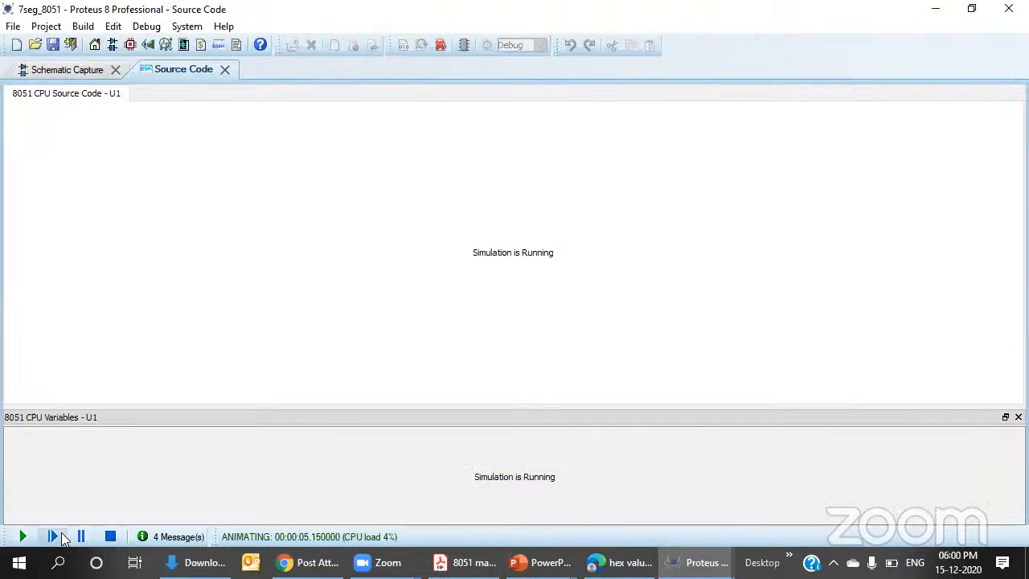
{"action": "left_click", "coordinate": [111, 536]}
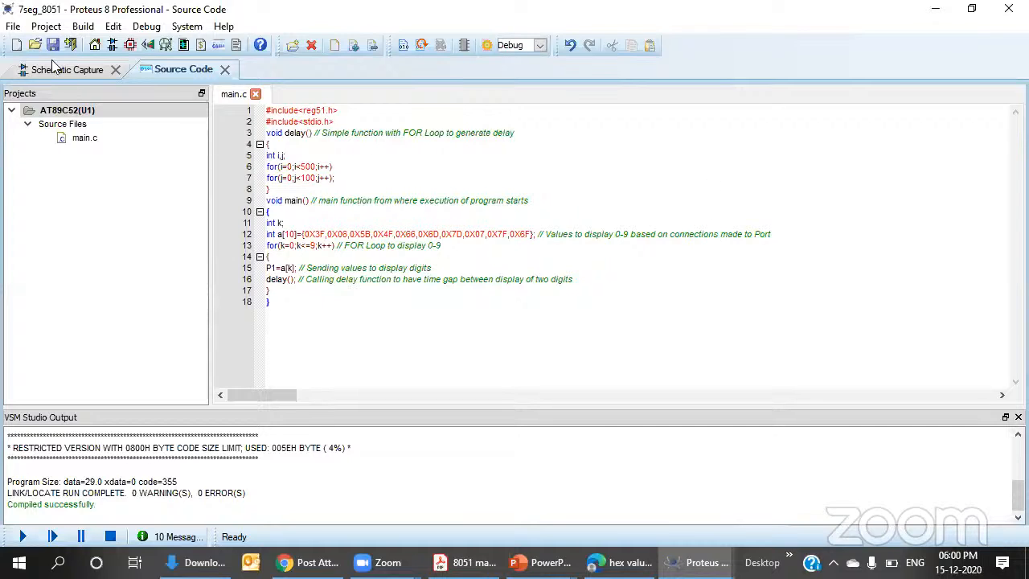
{"action": "left_click", "coordinate": [379, 336]}
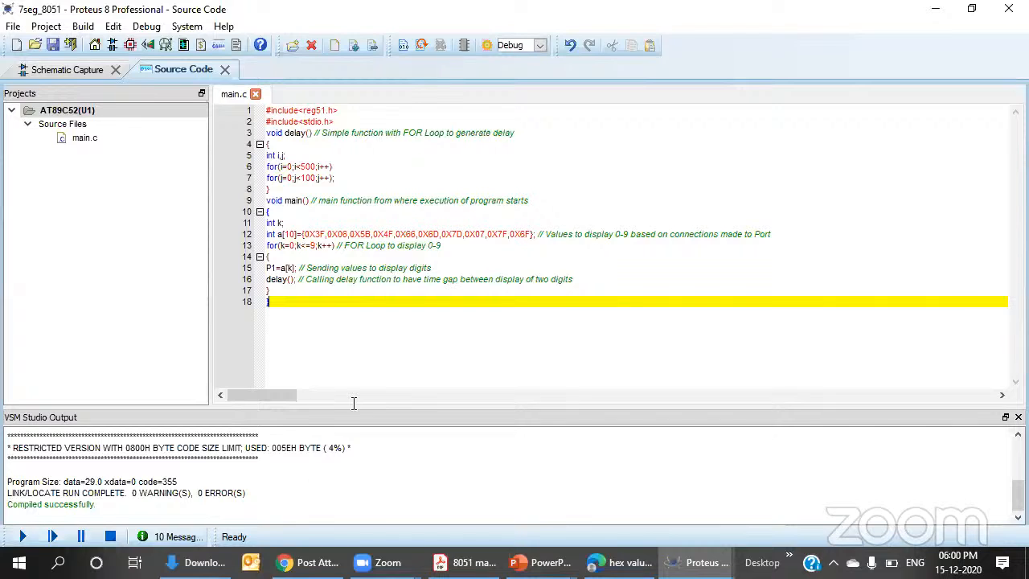
- Frame the microcontroller and display wiring in the schematic, and run the simulation to watch the red digits count
{"action": "left_click", "coordinate": [75, 71]}
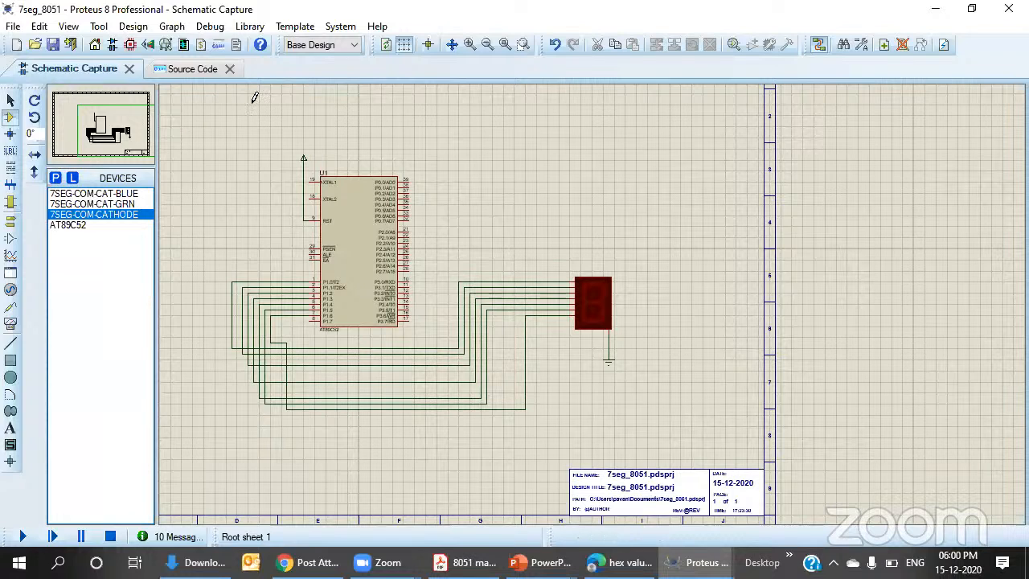
{"action": "left_click", "coordinate": [524, 48]}
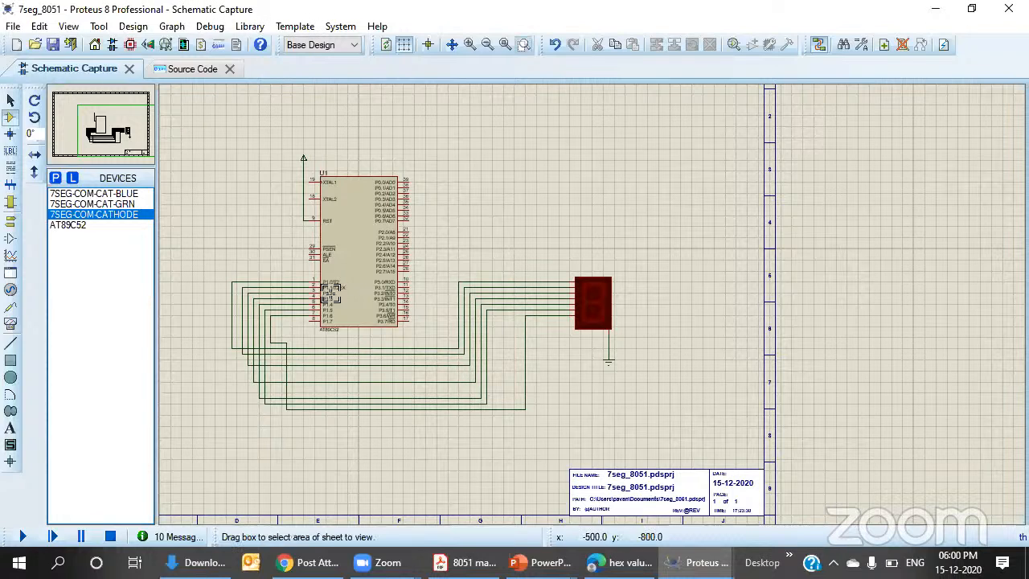
{"action": "left_click_drag", "start_coordinate": [209, 144], "coordinate": [624, 426]}
{"action": "left_click", "coordinate": [801, 169]}
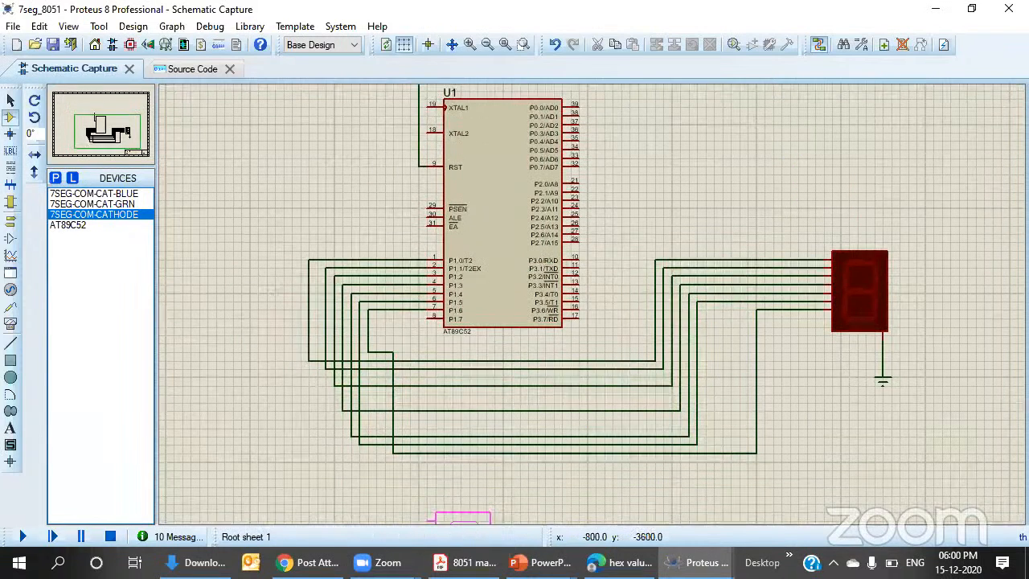
{"action": "key", "text": "Escape"}
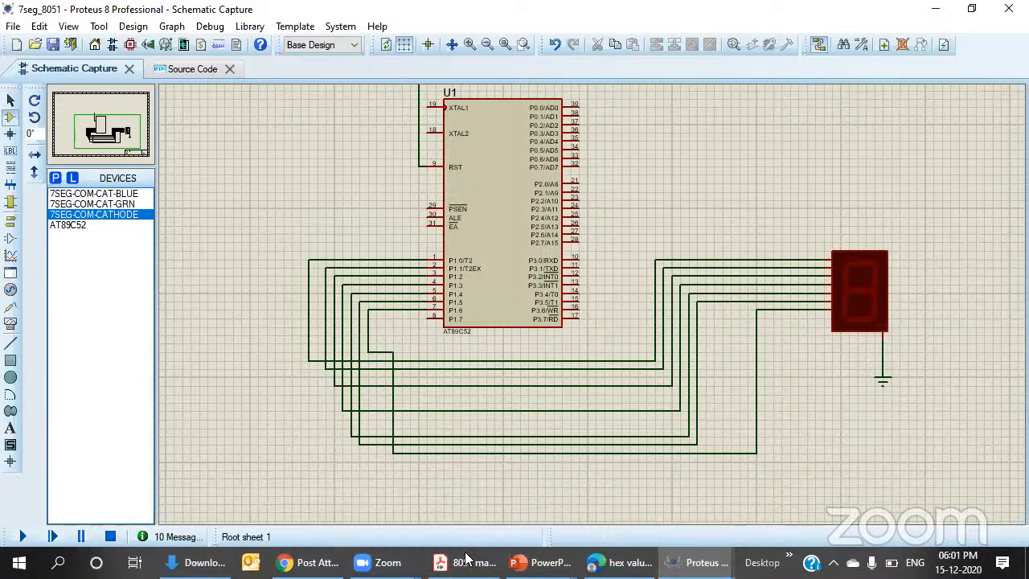
{"action": "left_click", "coordinate": [23, 536]}
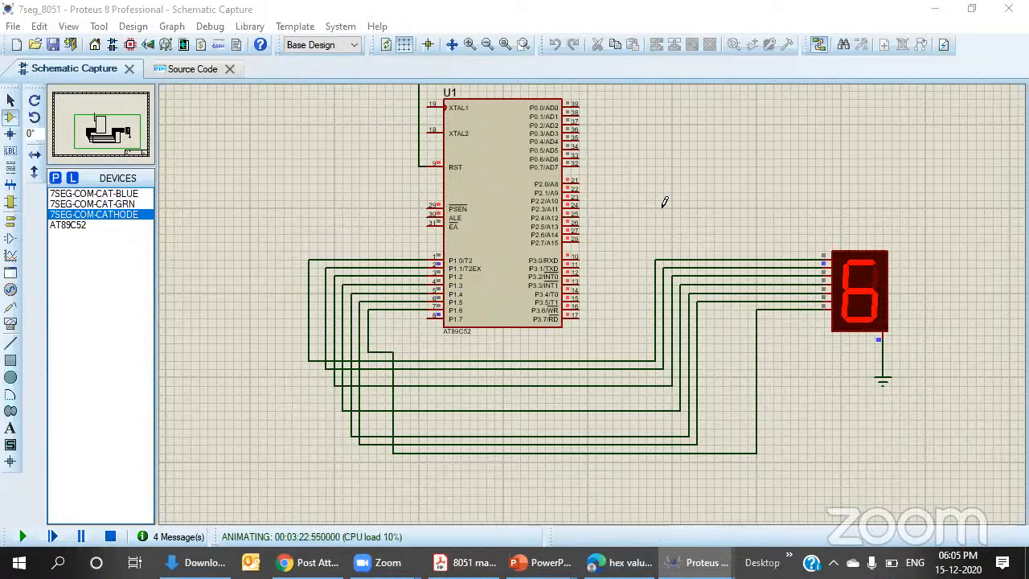
{"action": "scroll", "coordinate": [658, 382], "scroll_direction": "down", "scroll_amount": 1}
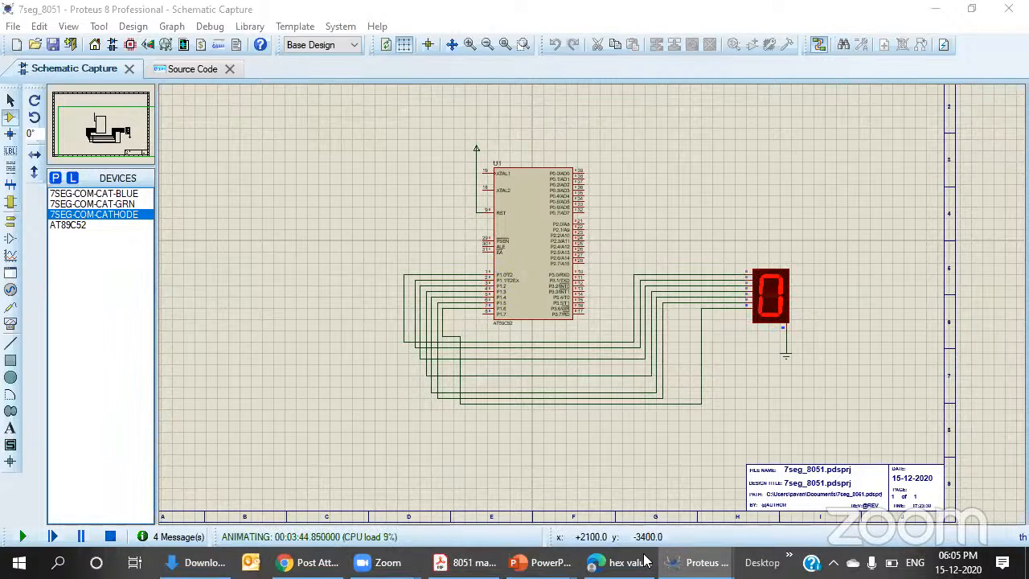
{"action": "mouse_move", "coordinate": [474, 559]}
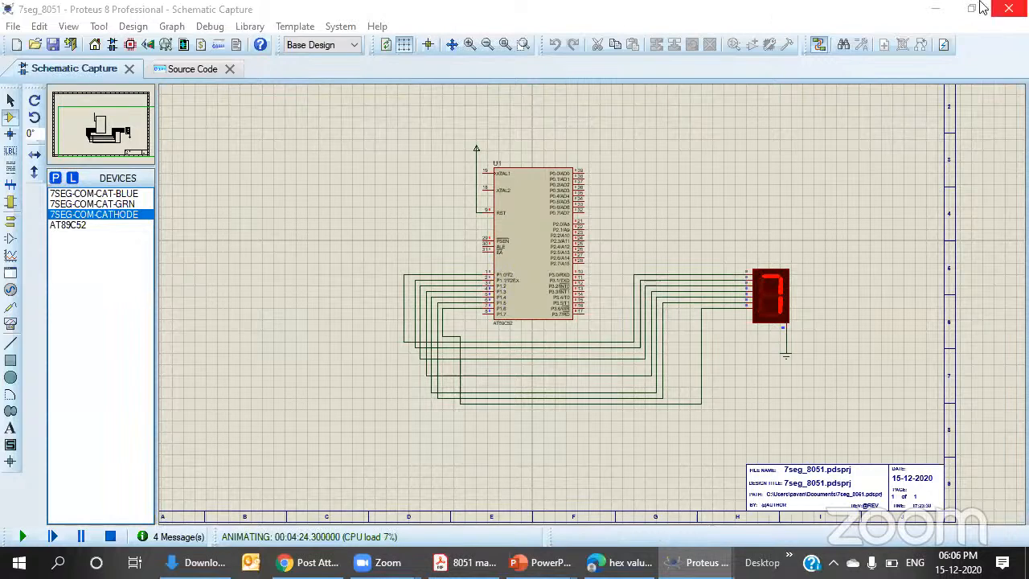
- With the simulation stopped, place a 7SEG-COM-CAT-GRN display beside the AT89C52 and start wiring its pins to port 0
{"action": "left_click", "coordinate": [100, 204]}
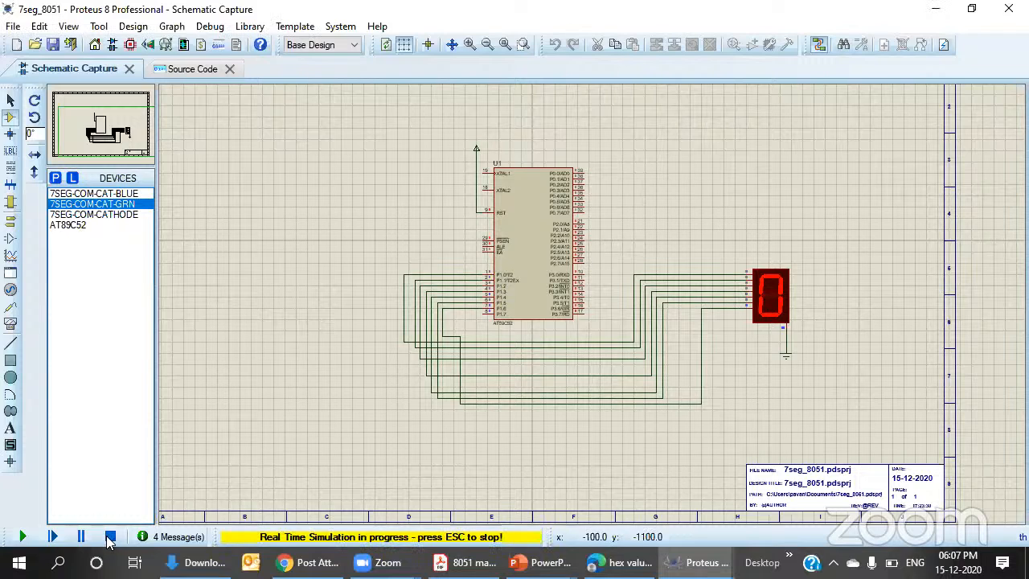
{"action": "left_click", "coordinate": [110, 536]}
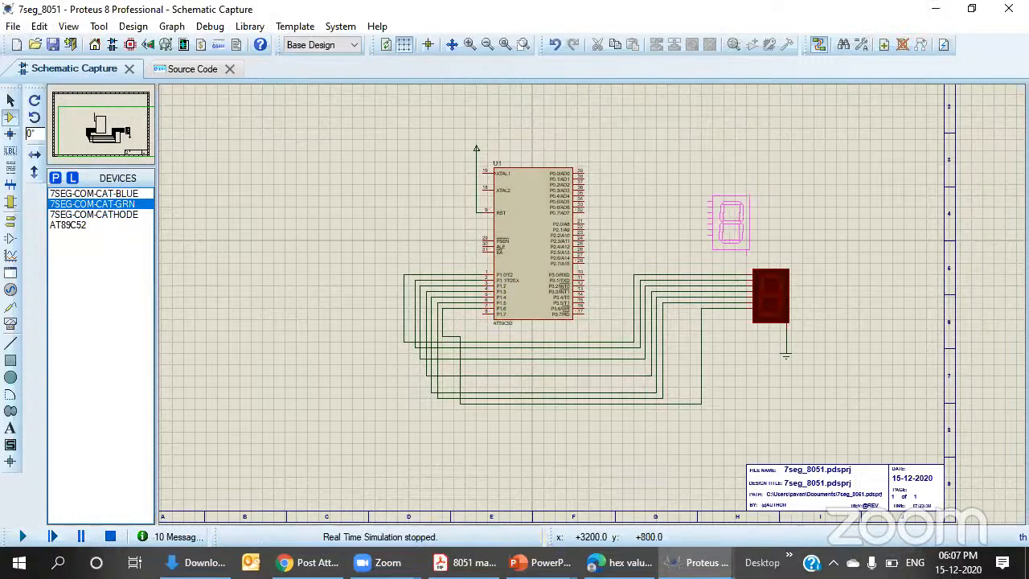
{"action": "left_click", "coordinate": [735, 192]}
{"action": "left_click_drag", "start_coordinate": [707, 168], "coordinate": [705, 218]}
{"action": "left_click", "coordinate": [782, 163]}
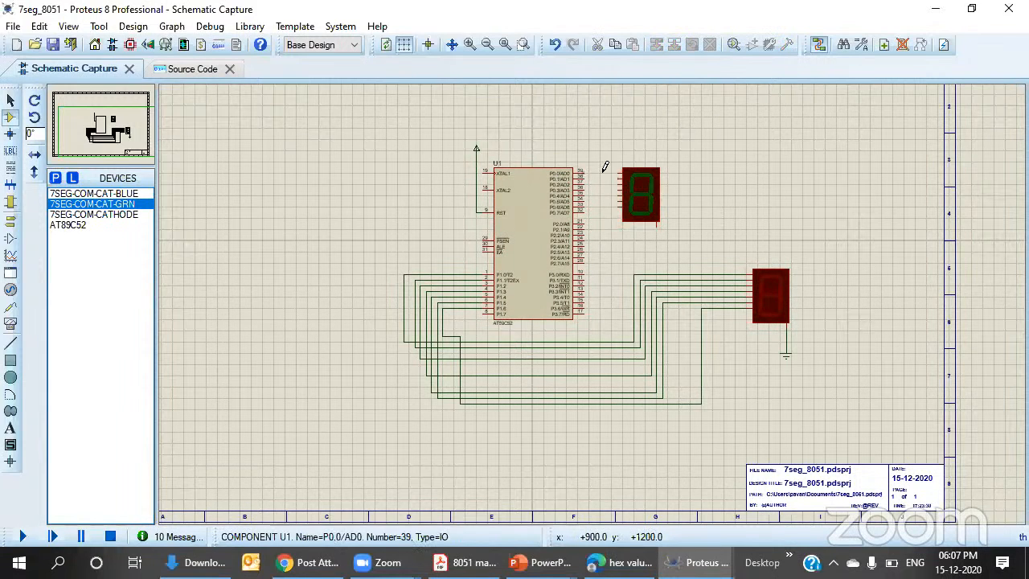
{"action": "left_click", "coordinate": [584, 178]}
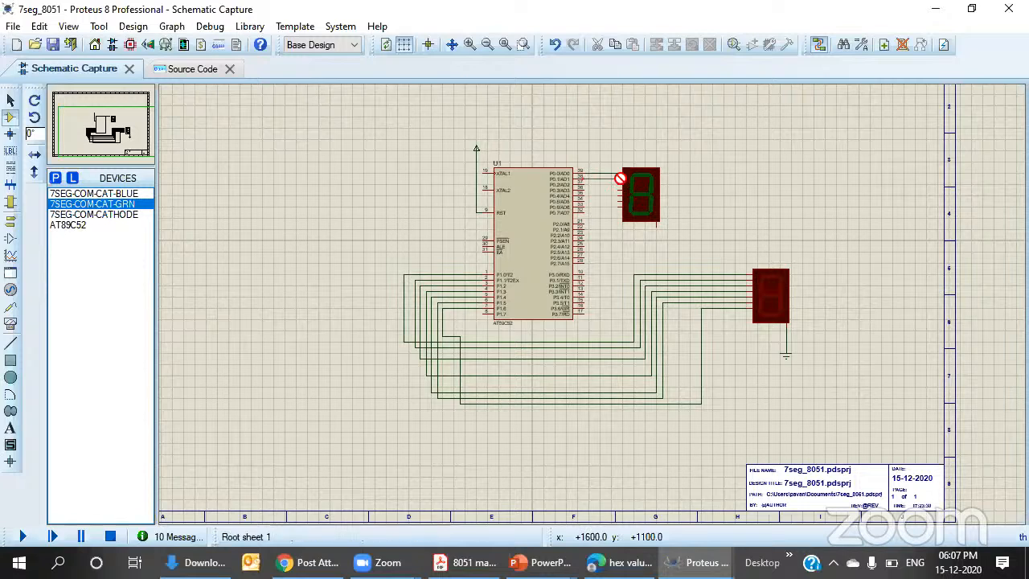
{"action": "left_click", "coordinate": [585, 211]}
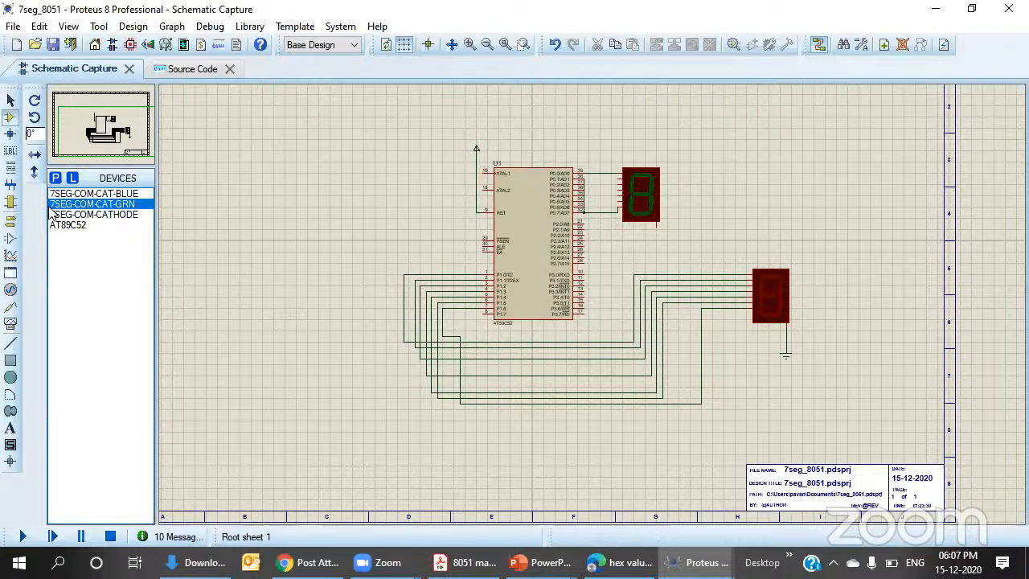
- Search the device library for "7seg" and add the red two-digit cathode display 7SEG-MPX2-CC to the device list
{"action": "left_click", "coordinate": [56, 178]}
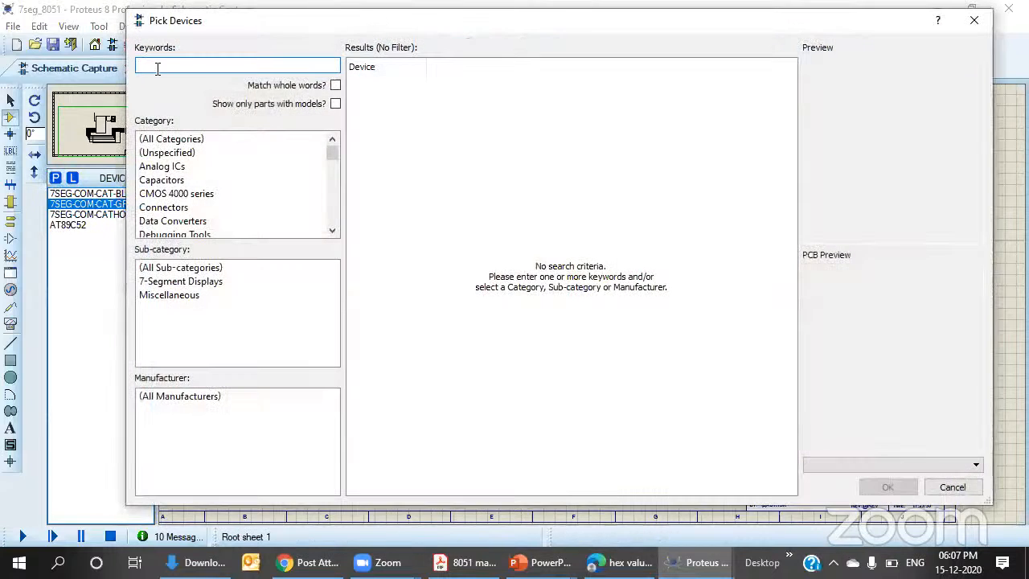
{"action": "type", "text": "7seg"}
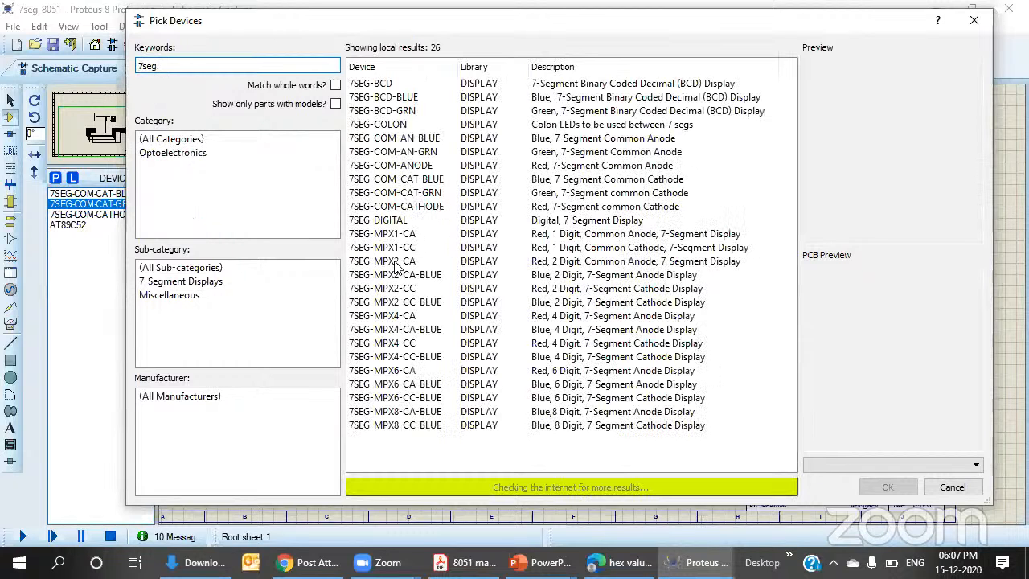
{"action": "left_click", "coordinate": [399, 249]}
{"action": "key", "text": "Up"}
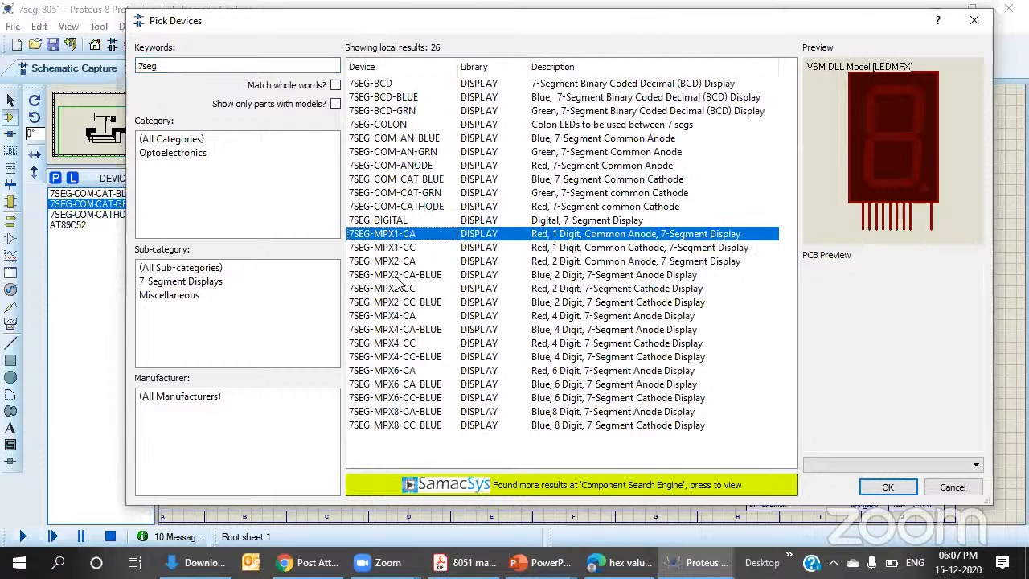
{"action": "left_click", "coordinate": [395, 266]}
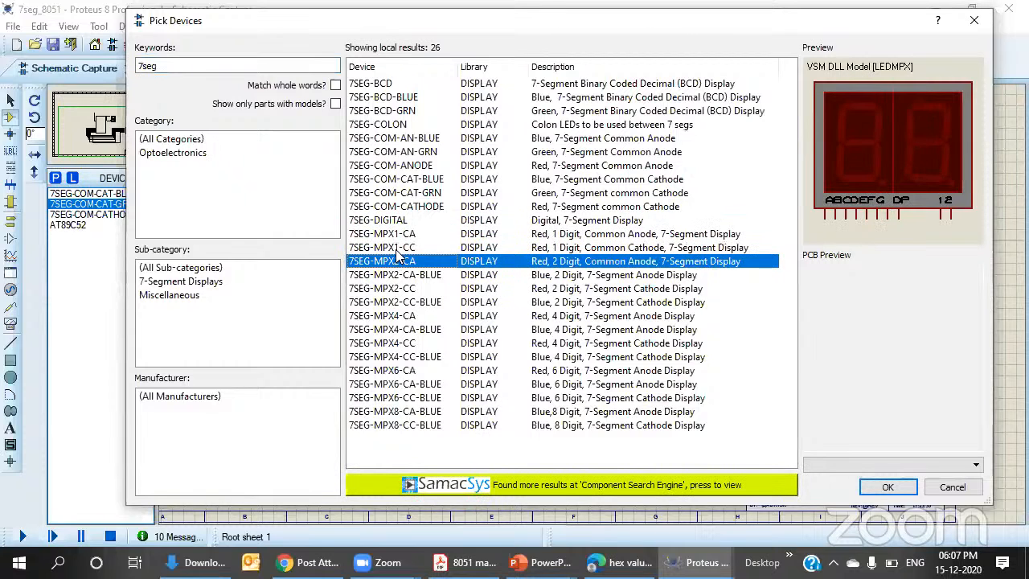
{"action": "left_click", "coordinate": [417, 291]}
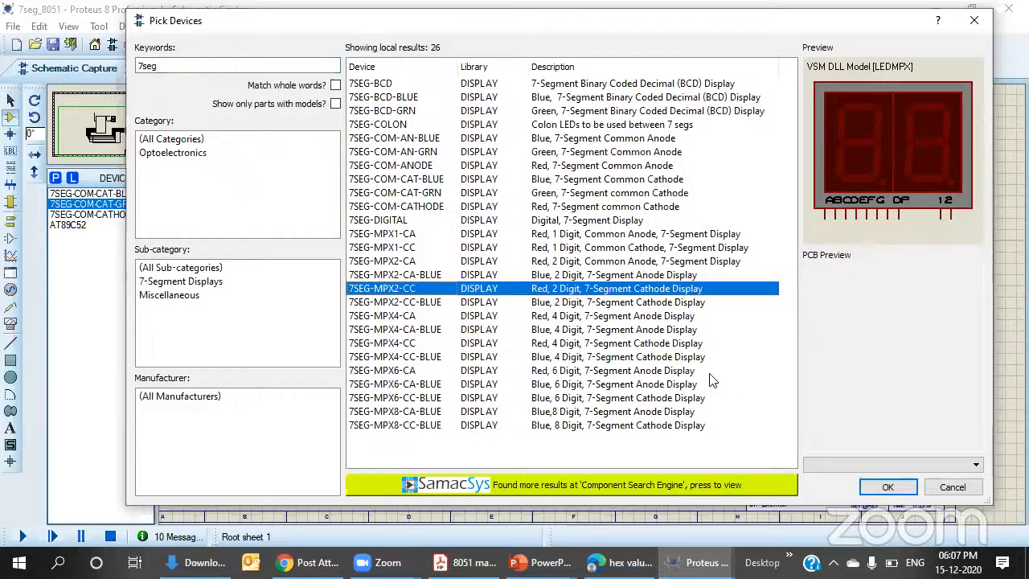
{"action": "double_click", "coordinate": [497, 288]}
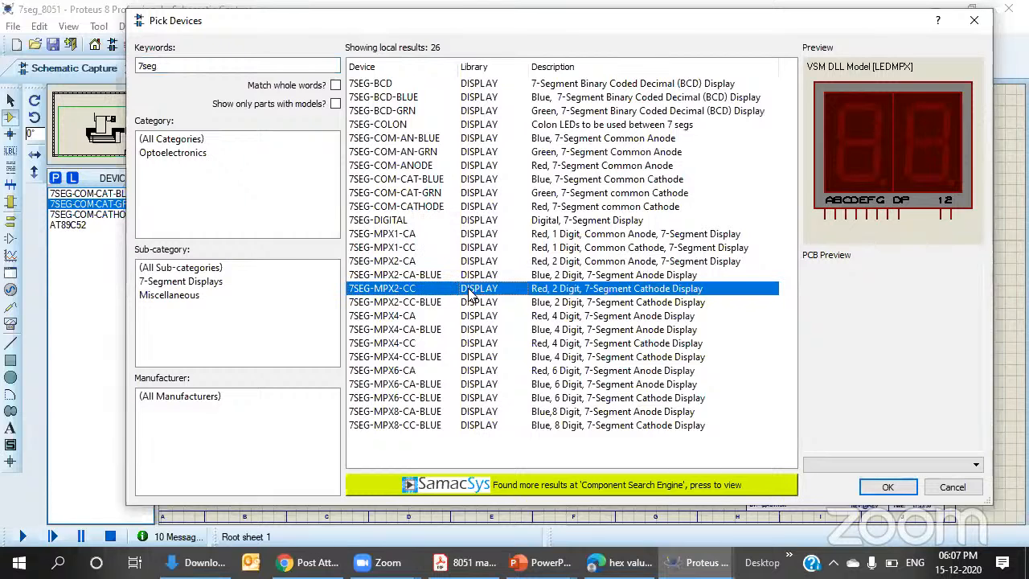
{"action": "left_click", "coordinate": [975, 21]}
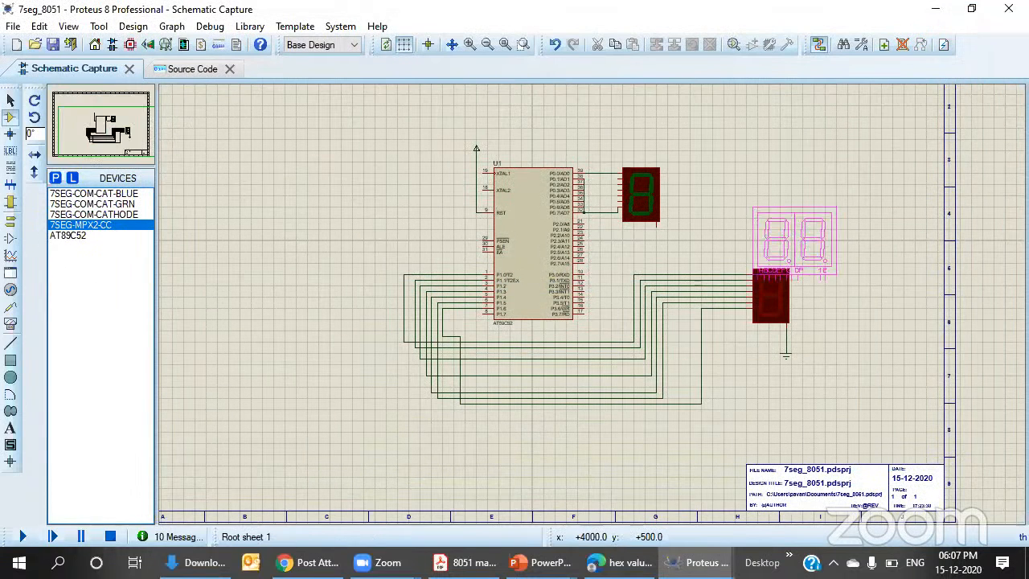
- Place the 7SEG-MPX2-CC two-digit display above the red single-digit display, and delete it again
{"action": "left_click", "coordinate": [783, 184]}
{"action": "left_click_drag", "start_coordinate": [606, 139], "coordinate": [676, 228]}
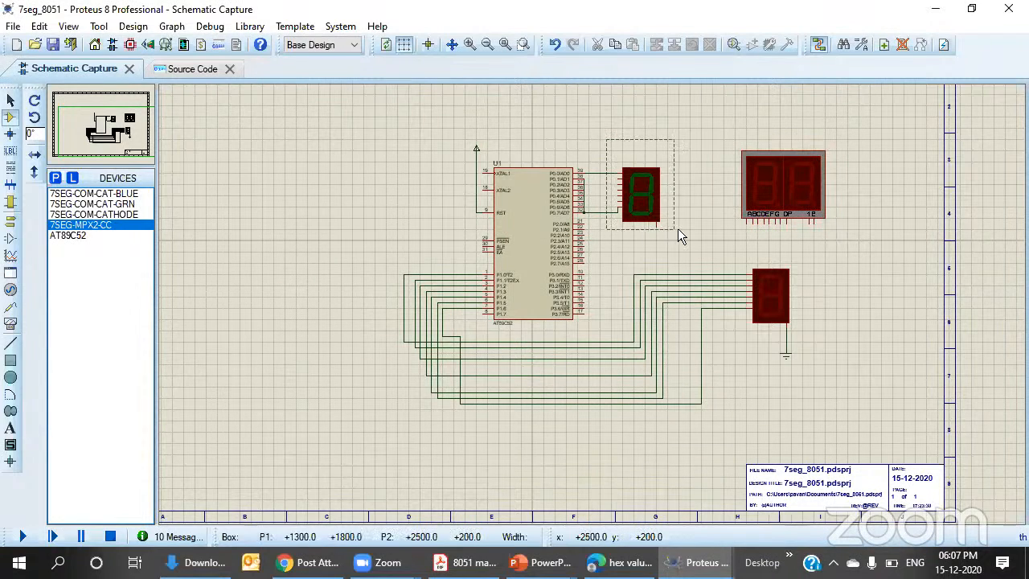
{"action": "right_click", "coordinate": [791, 181]}
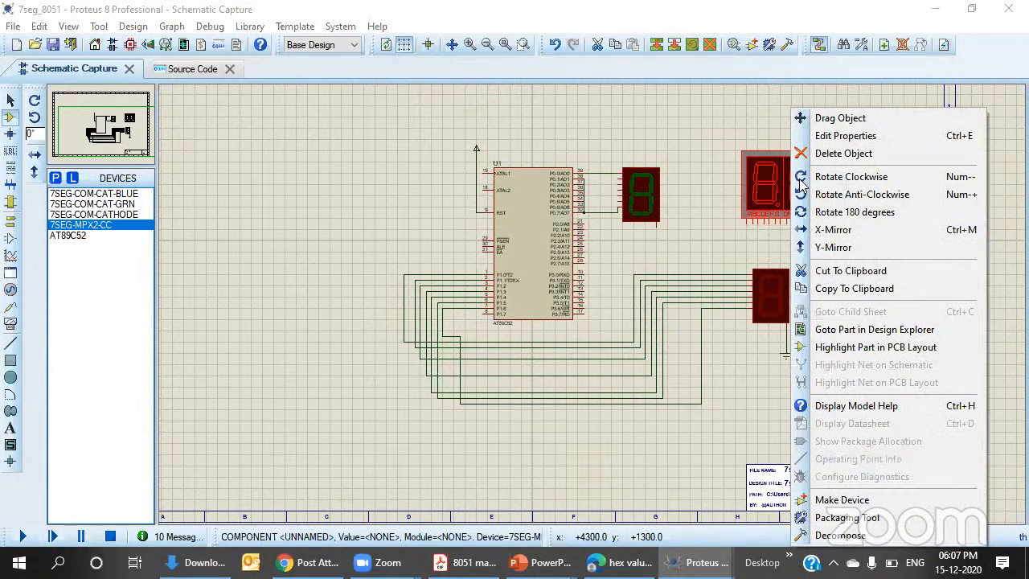
{"action": "left_click", "coordinate": [845, 153]}
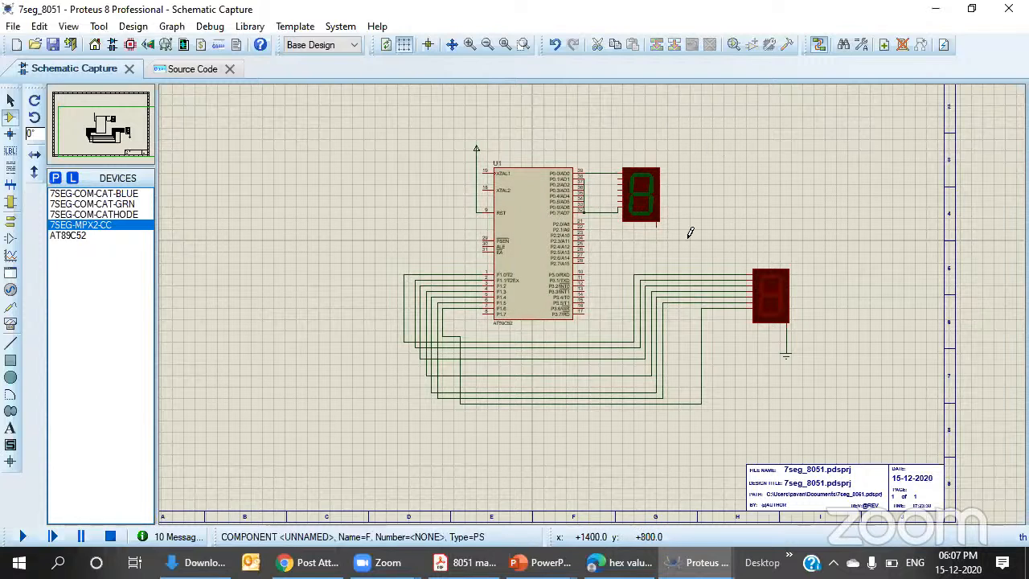
- Move the green 7-segment display with its attached wires to the right side of the red display
{"action": "left_click_drag", "start_coordinate": [584, 146], "coordinate": [696, 258]}
{"action": "left_click_drag", "start_coordinate": [672, 184], "coordinate": [856, 279]}
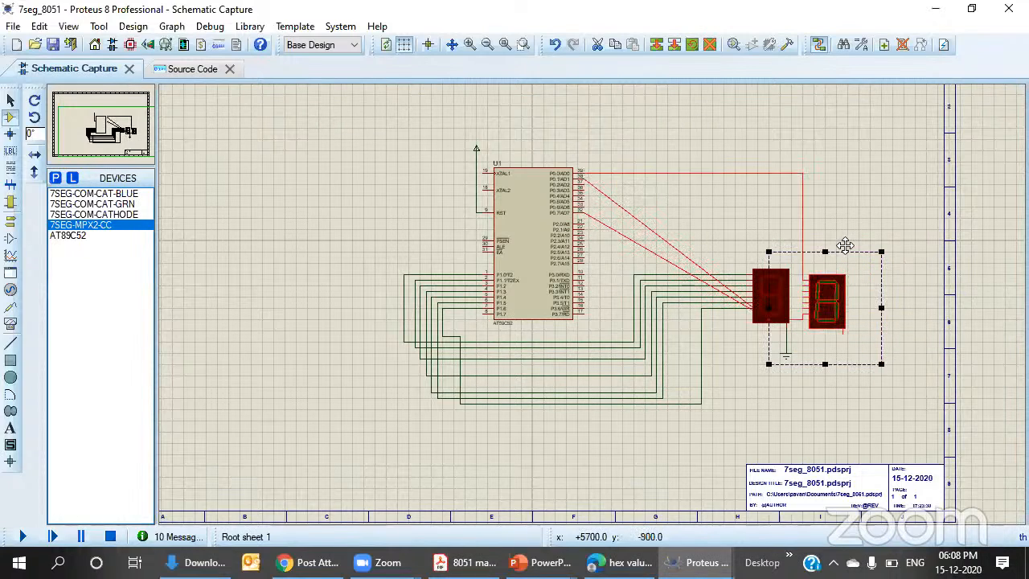
- Place a 7SEG-MPX2-CC two-digit display on the sheet above the red and green single-digit displays
{"action": "left_click", "coordinate": [854, 168]}
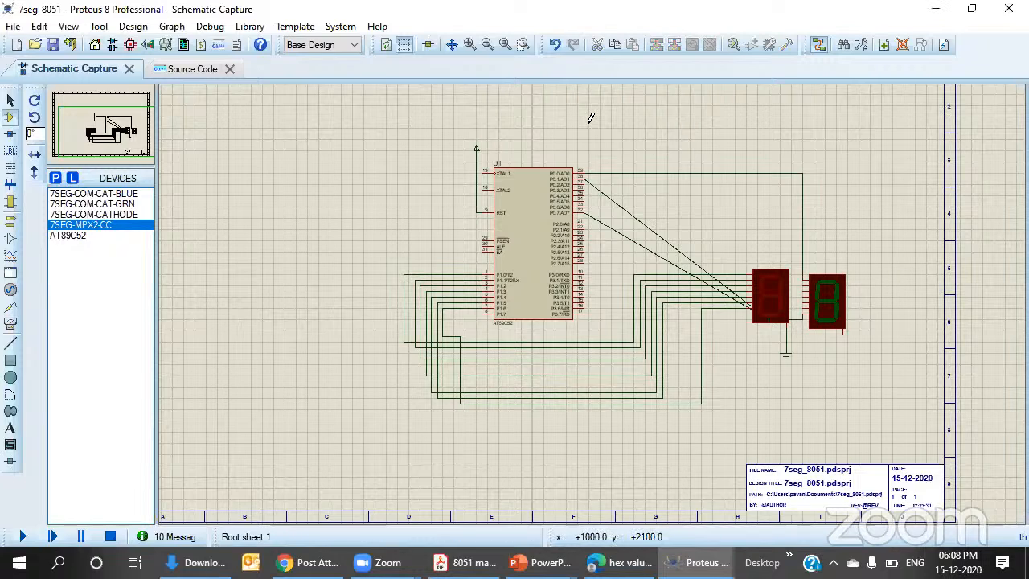
{"action": "left_click", "coordinate": [897, 540]}
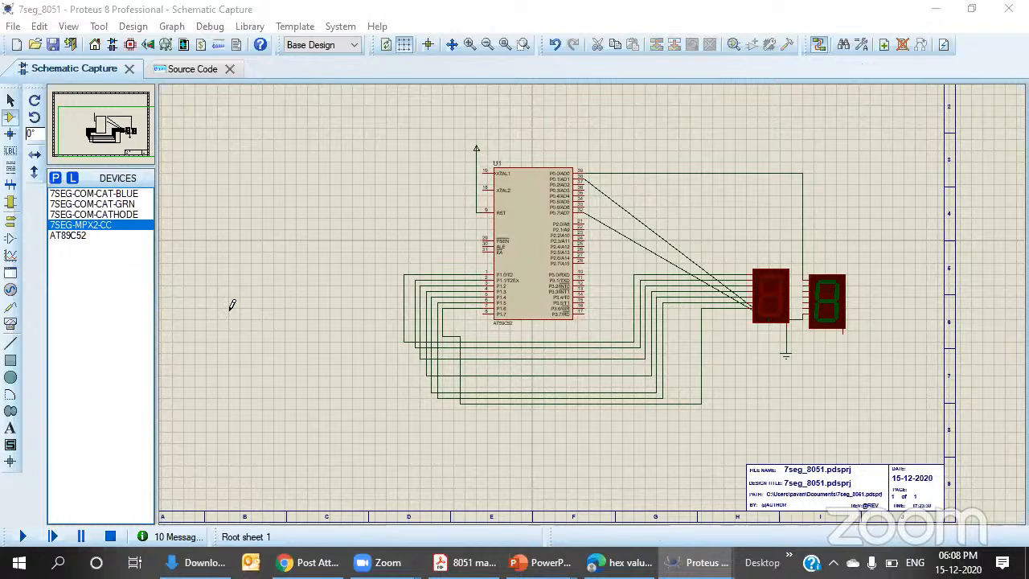
{"action": "left_click", "coordinate": [93, 225]}
{"action": "left_click", "coordinate": [883, 204]}
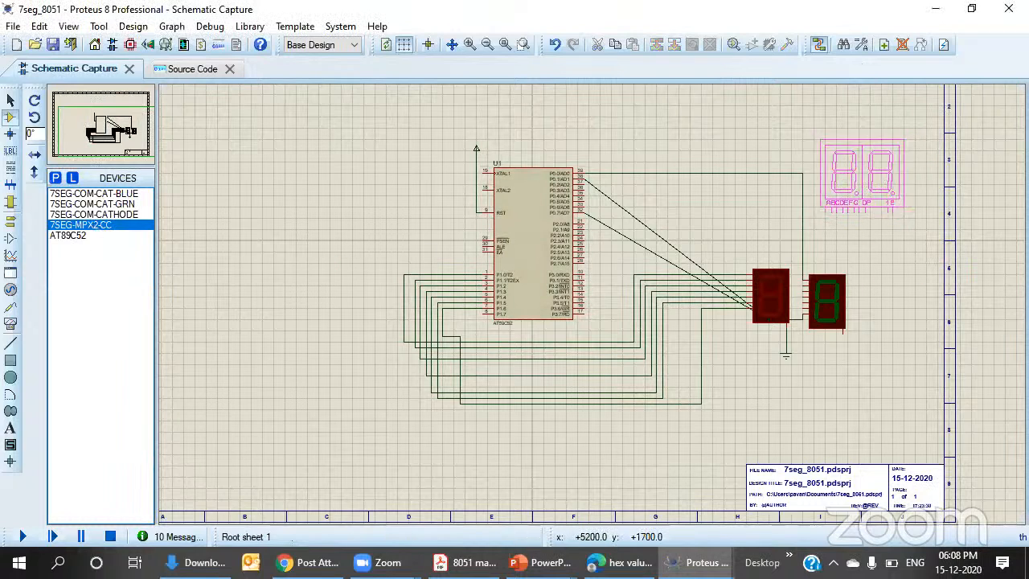
{"action": "left_click", "coordinate": [797, 91]}
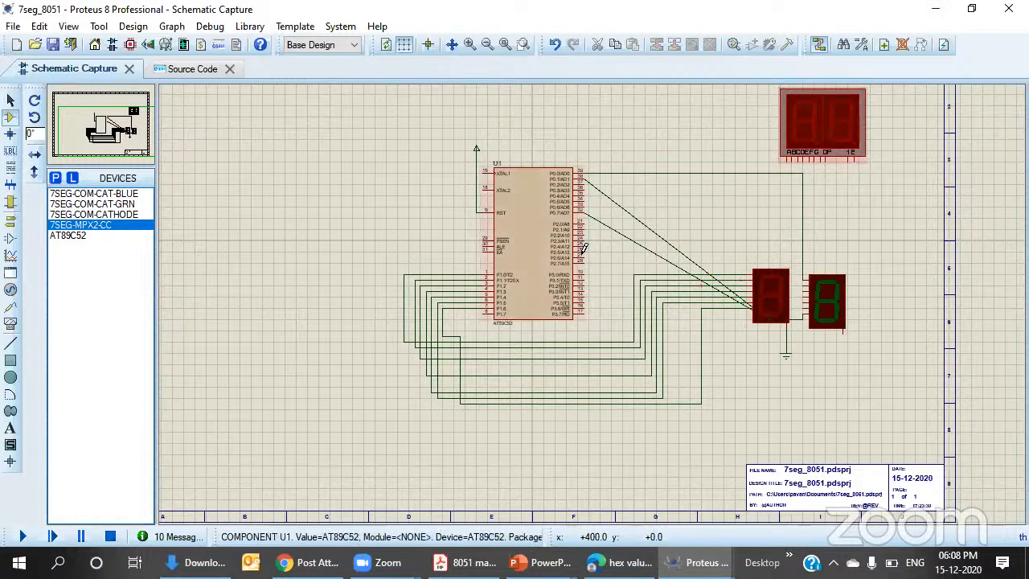
- Outline the AT89C52's port pins and the two-digit display's pins with selection boxes to examine the planned connections
{"action": "left_click_drag", "start_coordinate": [369, 245], "coordinate": [470, 397]}
{"action": "left_click_drag", "start_coordinate": [617, 145], "coordinate": [666, 259]}
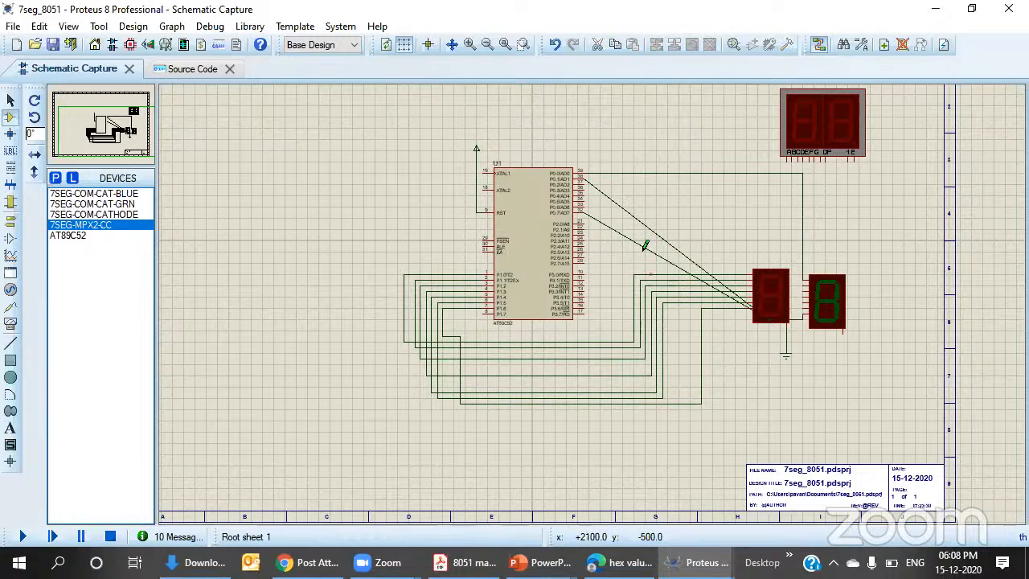
{"action": "left_click", "coordinate": [811, 109]}
{"action": "left_click_drag", "start_coordinate": [741, 150], "coordinate": [881, 201]}
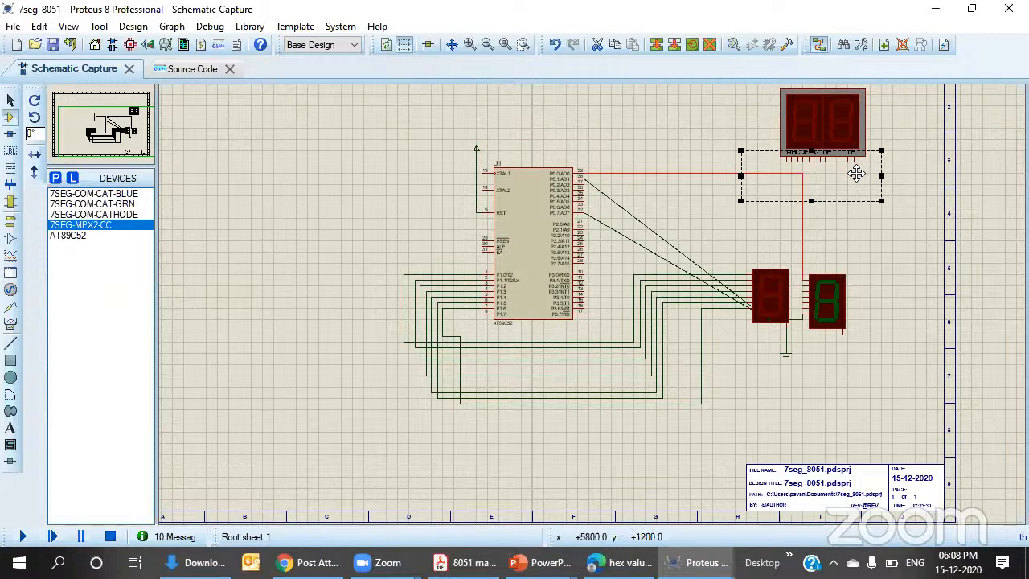
{"action": "left_click", "coordinate": [689, 126]}
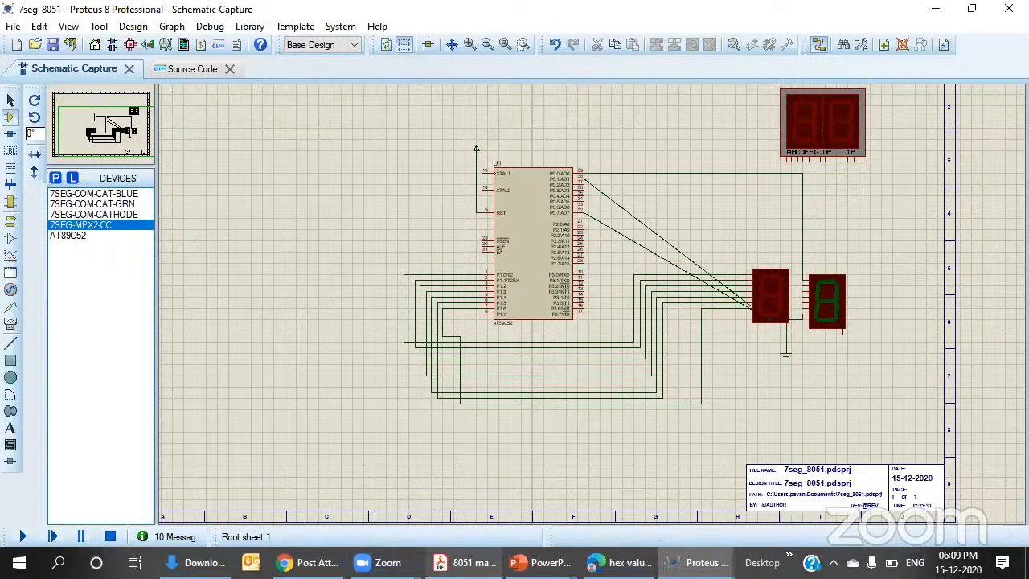
- Check the two-digit display's wiring figure in the 8051 manual in Adobe Acrobat Reader, and switch back to the Proteus schematic
{"action": "left_click", "coordinate": [460, 562]}
{"action": "scroll", "coordinate": [471, 346], "scroll_direction": "up", "scroll_amount": 10}
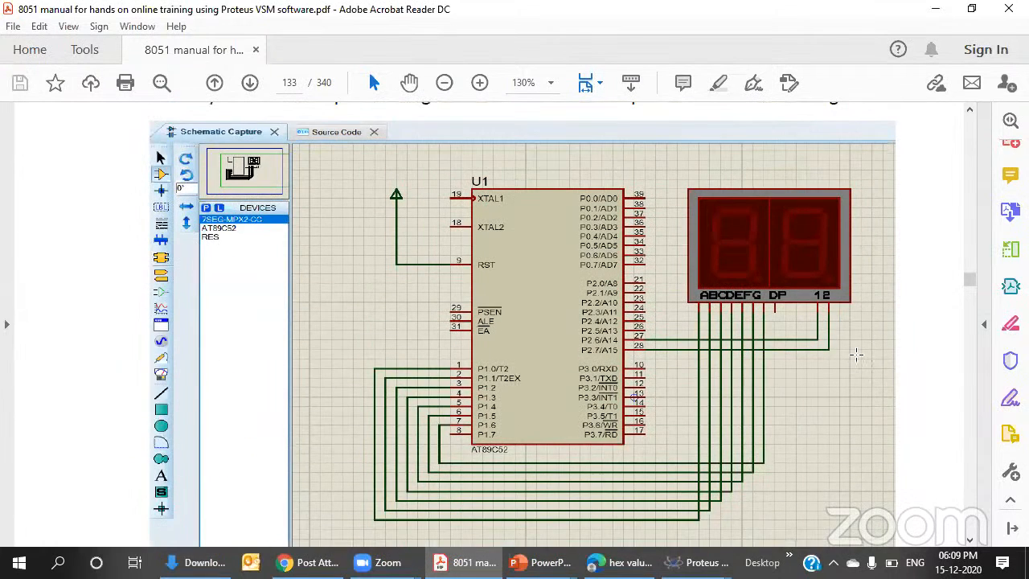
{"action": "scroll", "coordinate": [777, 317], "scroll_direction": "down", "scroll_amount": 1}
{"action": "scroll", "coordinate": [776, 286], "scroll_direction": "up", "scroll_amount": 1}
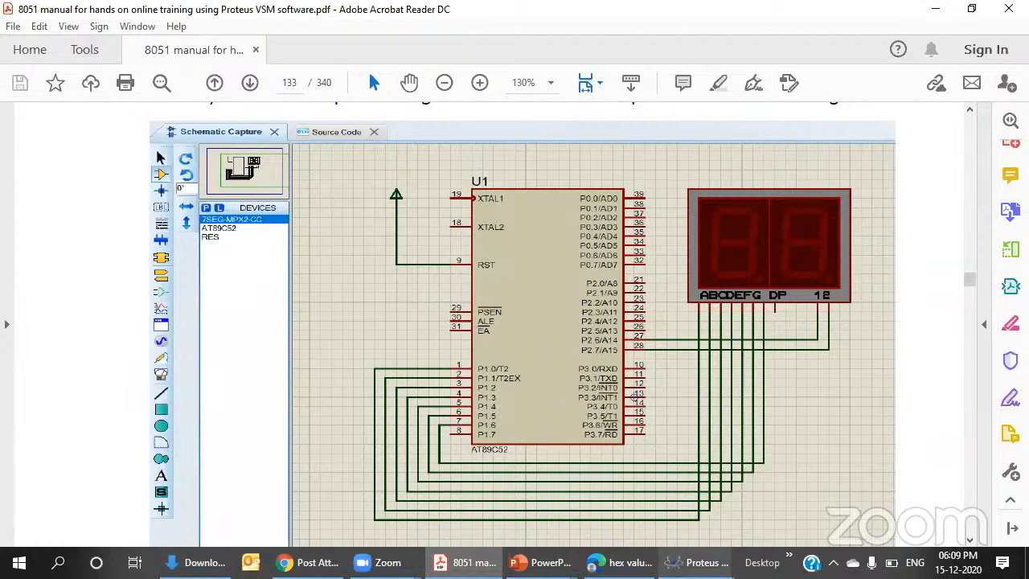
{"action": "left_click", "coordinate": [700, 562]}
{"action": "left_click", "coordinate": [609, 499]}
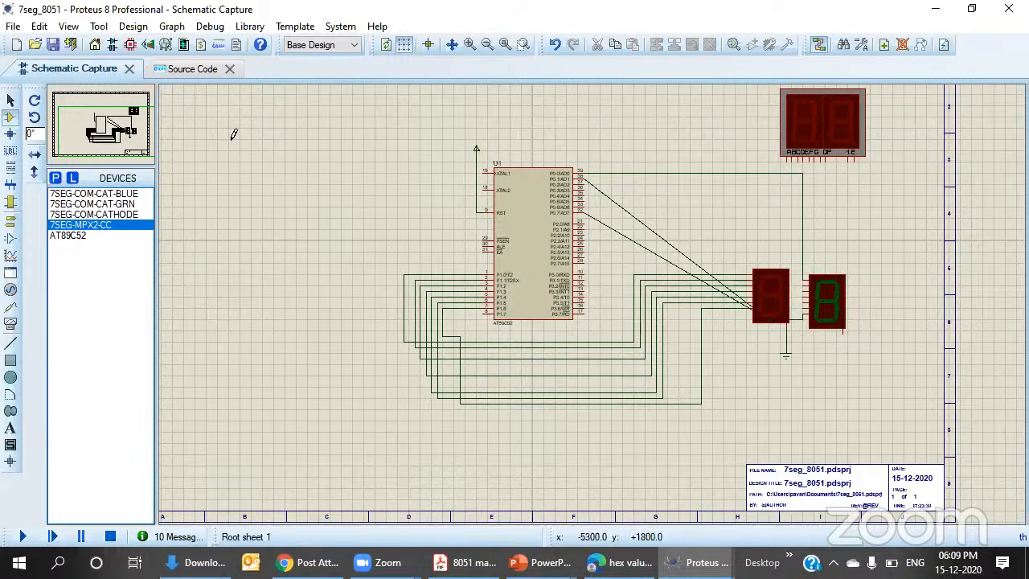
- Delete all three 7-segment displays with their wires and ground terminal, keeping only the AT89C52 and its reset connection to power
{"action": "left_click", "coordinate": [11, 100]}
{"action": "left_click", "coordinate": [652, 173]}
{"action": "key", "text": "Delete"}
{"action": "left_click_drag", "start_coordinate": [645, 150], "coordinate": [896, 421]}
{"action": "key", "text": "Delete"}
{"action": "left_click", "coordinate": [742, 303]}
{"action": "key", "text": "Delete"}
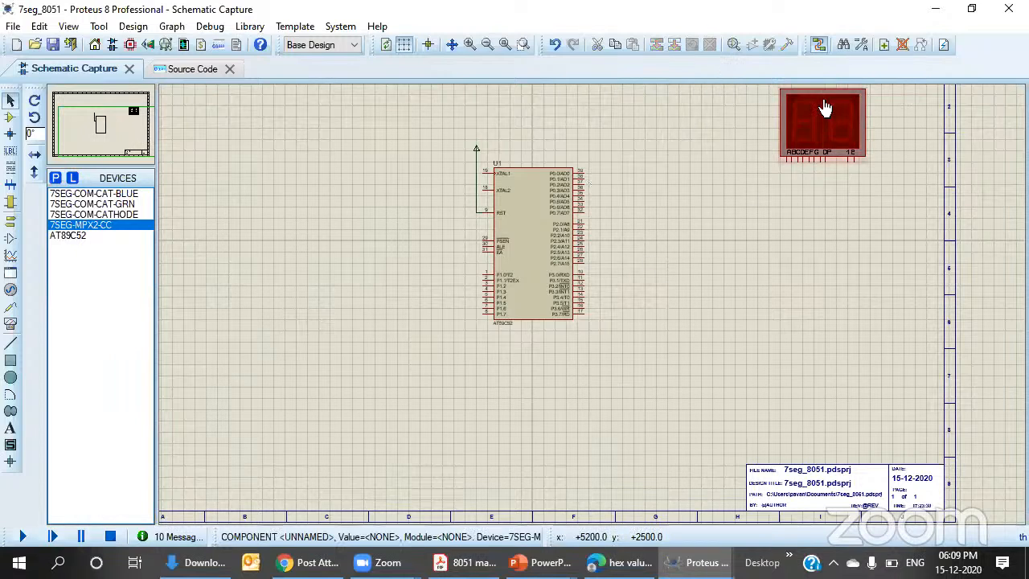
{"action": "right_click", "coordinate": [823, 105]}
{"action": "left_click", "coordinate": [663, 138]}
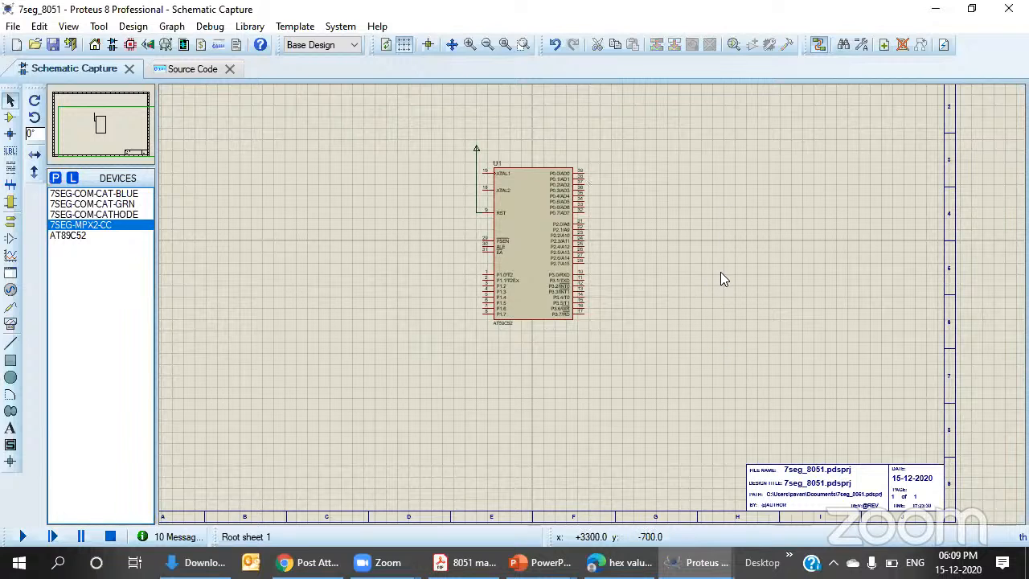
- Switch to the 8051 manual in Adobe Acrobat Reader and find the pages on picking the 7SEG-MPX2-CC two-digit display
{"action": "left_click", "coordinate": [474, 562]}
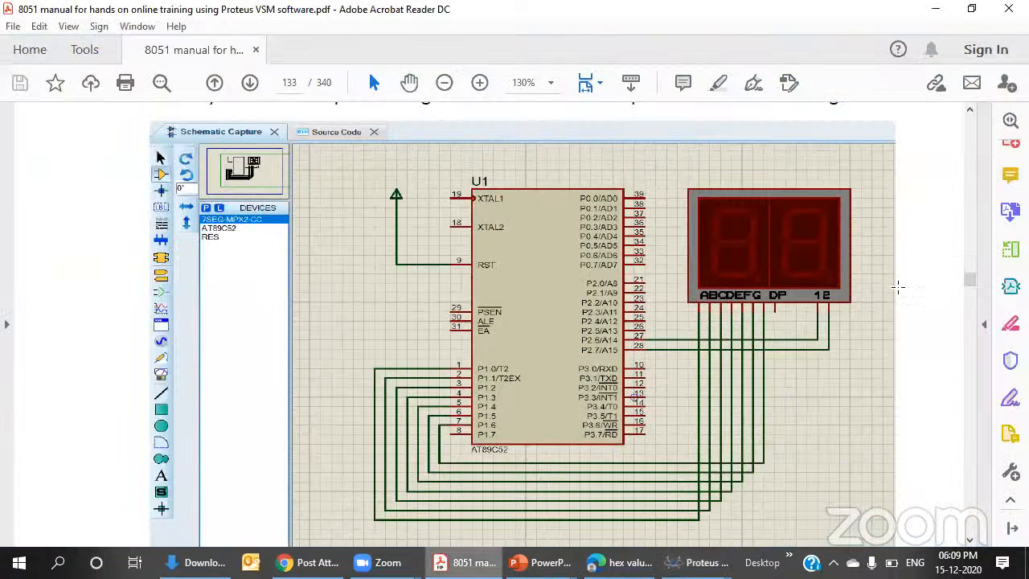
{"action": "scroll", "coordinate": [764, 279], "scroll_direction": "down", "scroll_amount": 1}
{"action": "scroll", "coordinate": [774, 280], "scroll_direction": "up", "scroll_amount": 8}
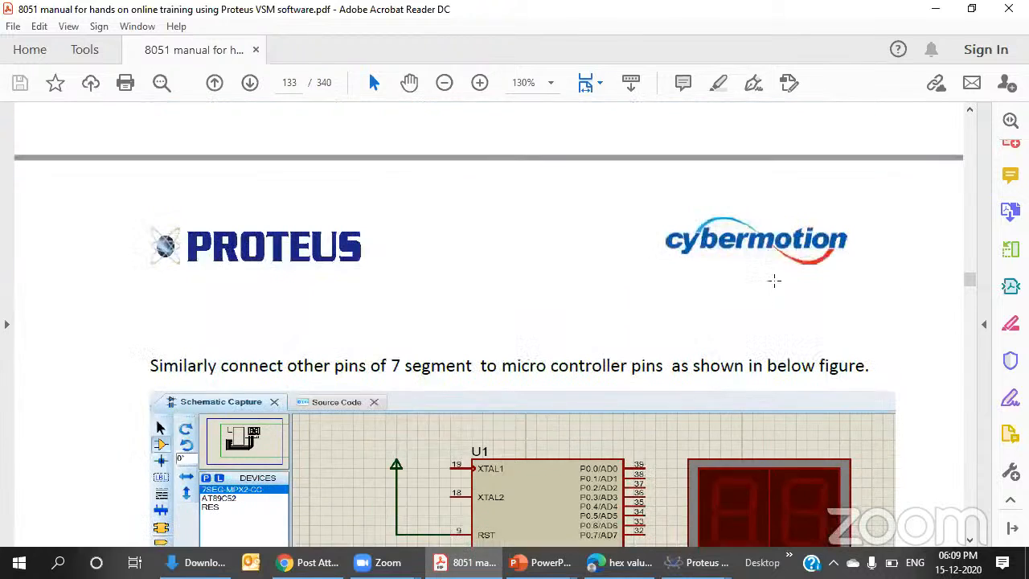
{"action": "scroll", "coordinate": [778, 283], "scroll_direction": "up", "scroll_amount": 10}
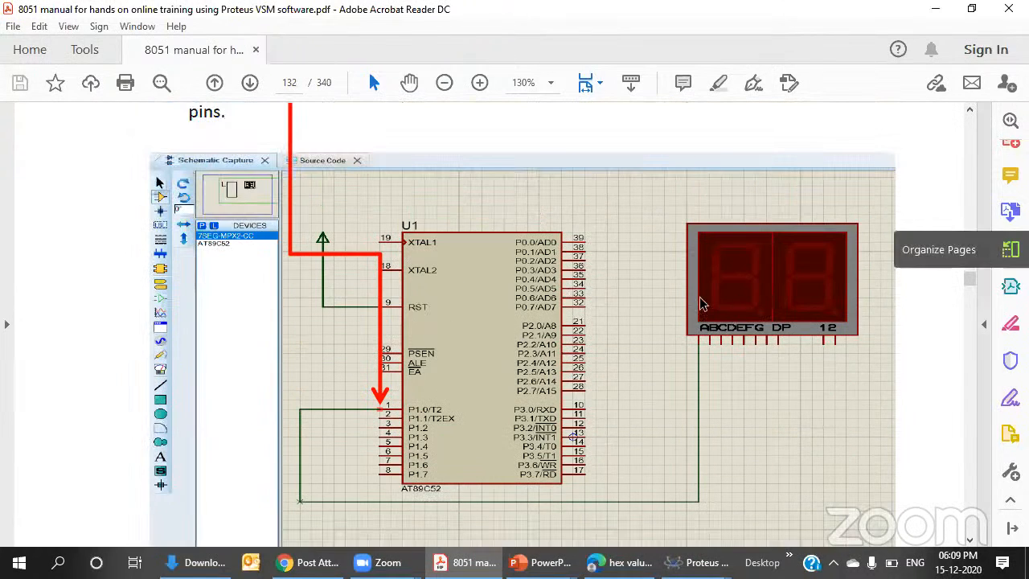
{"action": "scroll", "coordinate": [695, 302], "scroll_direction": "up", "scroll_amount": 10}
{"action": "scroll", "coordinate": [693, 309], "scroll_direction": "up", "scroll_amount": 20}
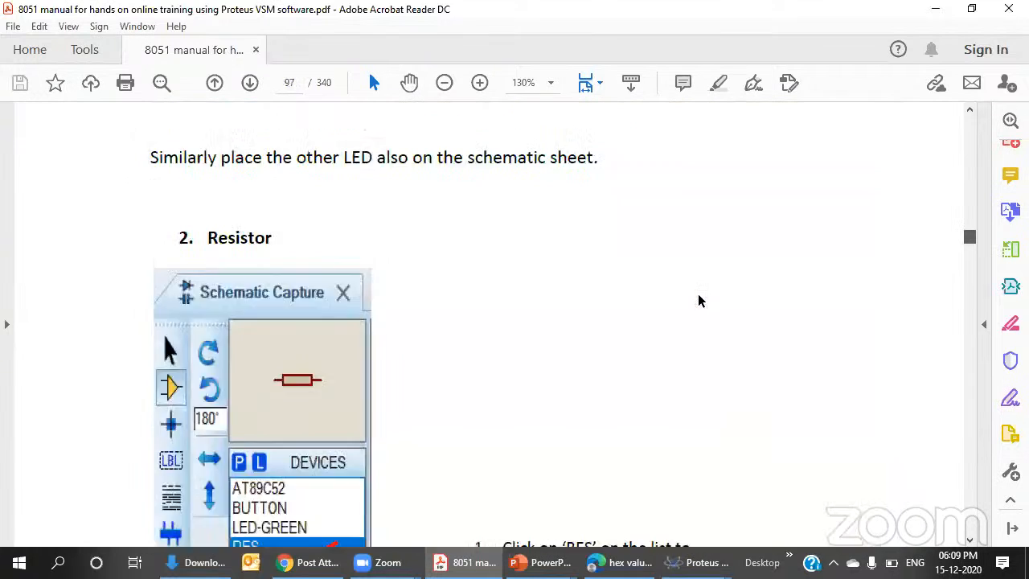
{"action": "scroll", "coordinate": [698, 298], "scroll_direction": "down", "scroll_amount": 10}
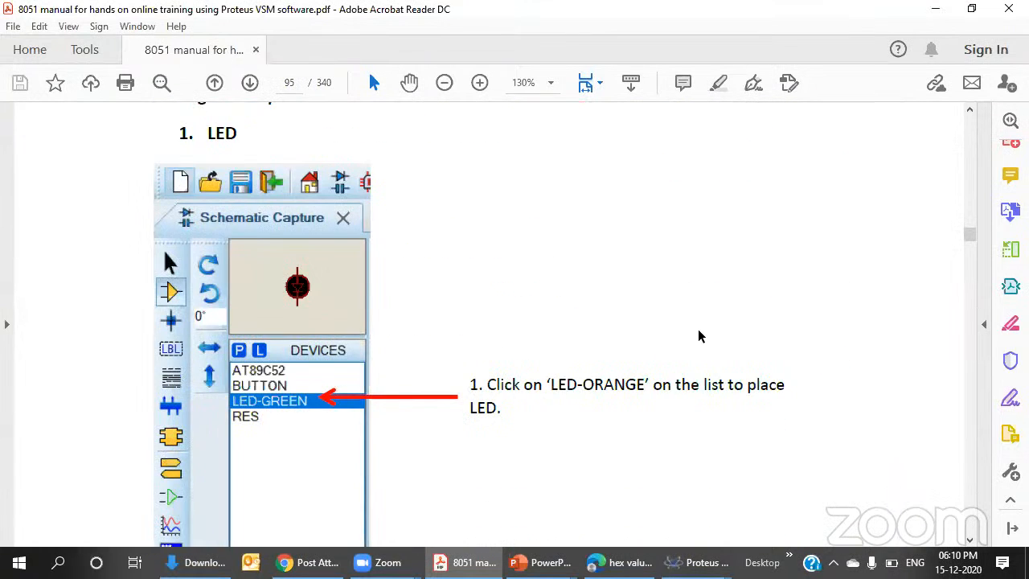
{"action": "scroll", "coordinate": [707, 362], "scroll_direction": "up", "scroll_amount": 10}
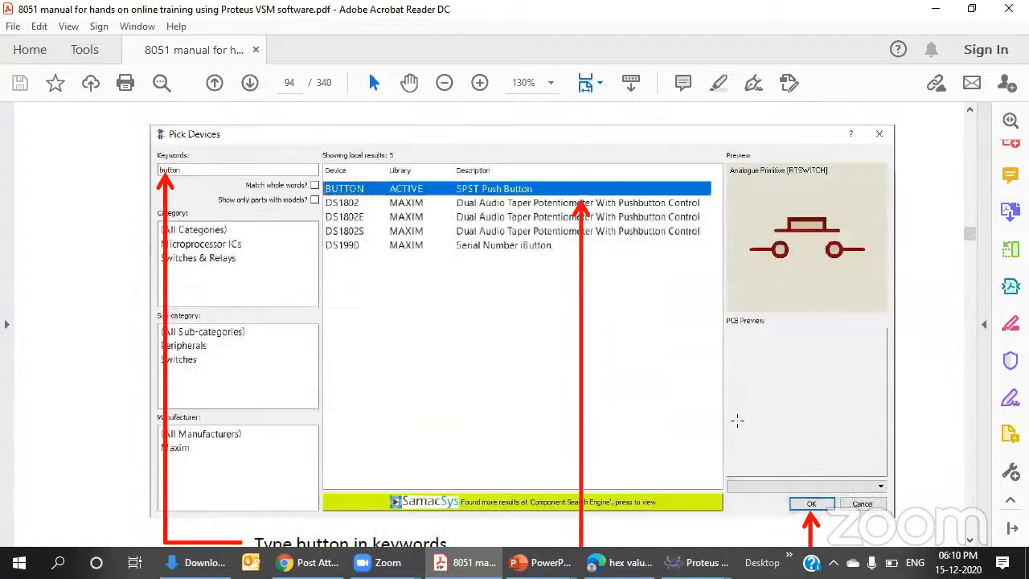
{"action": "scroll", "coordinate": [731, 421], "scroll_direction": "down", "scroll_amount": 15}
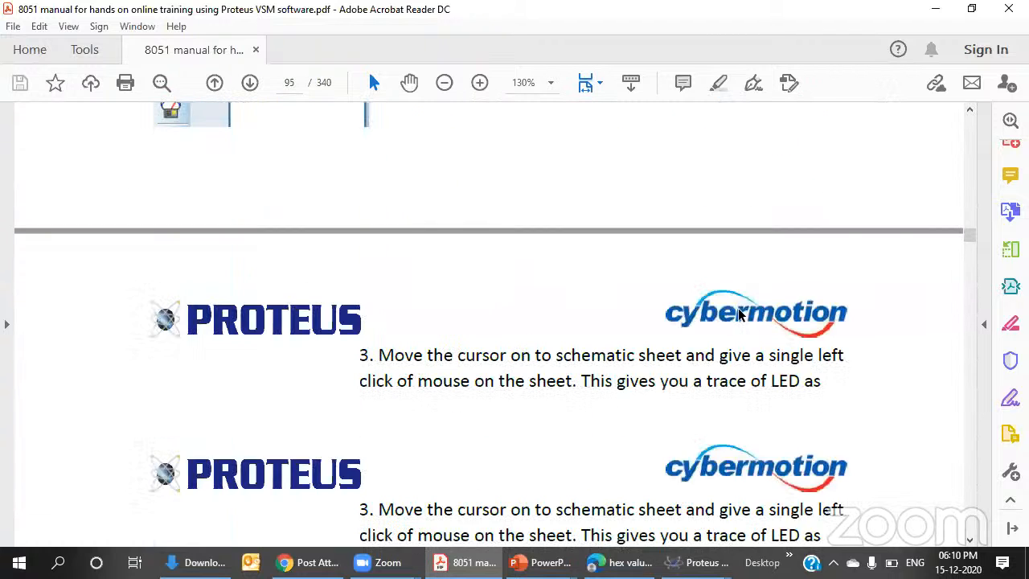
{"action": "scroll", "coordinate": [971, 241], "scroll_direction": "down", "scroll_amount": 10}
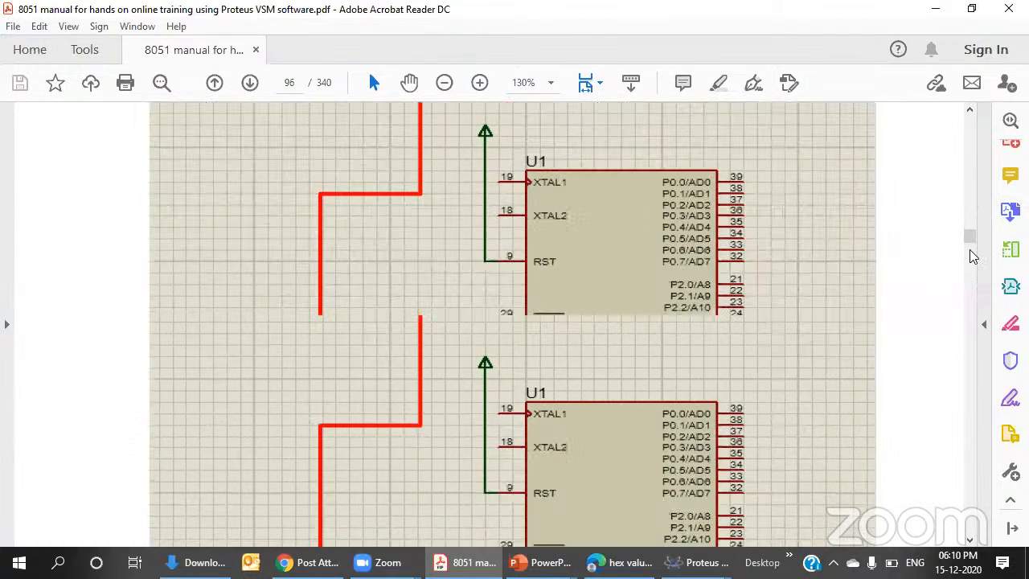
{"action": "scroll", "coordinate": [969, 266], "scroll_direction": "down", "scroll_amount": 20}
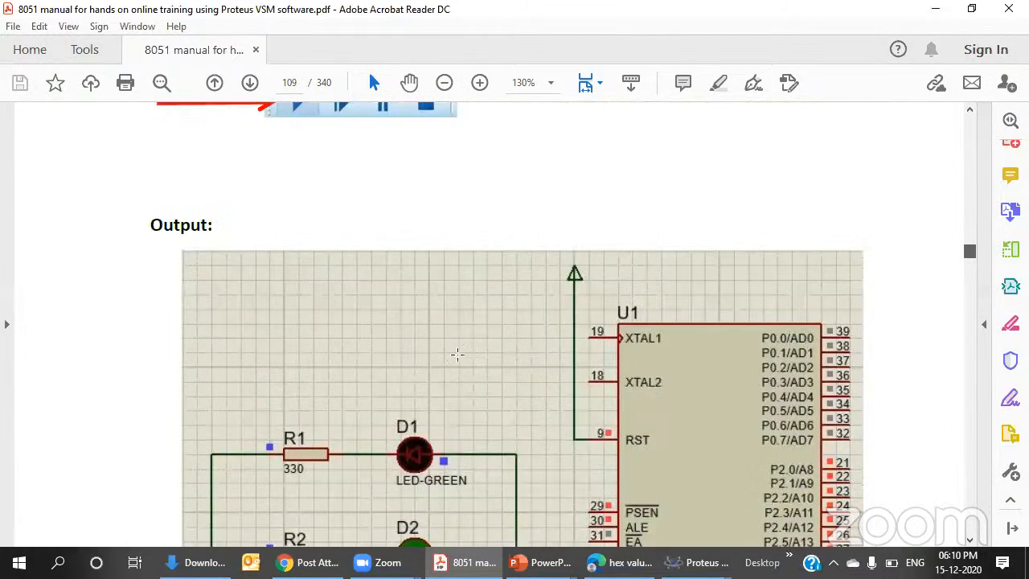
{"action": "scroll", "coordinate": [898, 212], "scroll_direction": "down", "scroll_amount": 20}
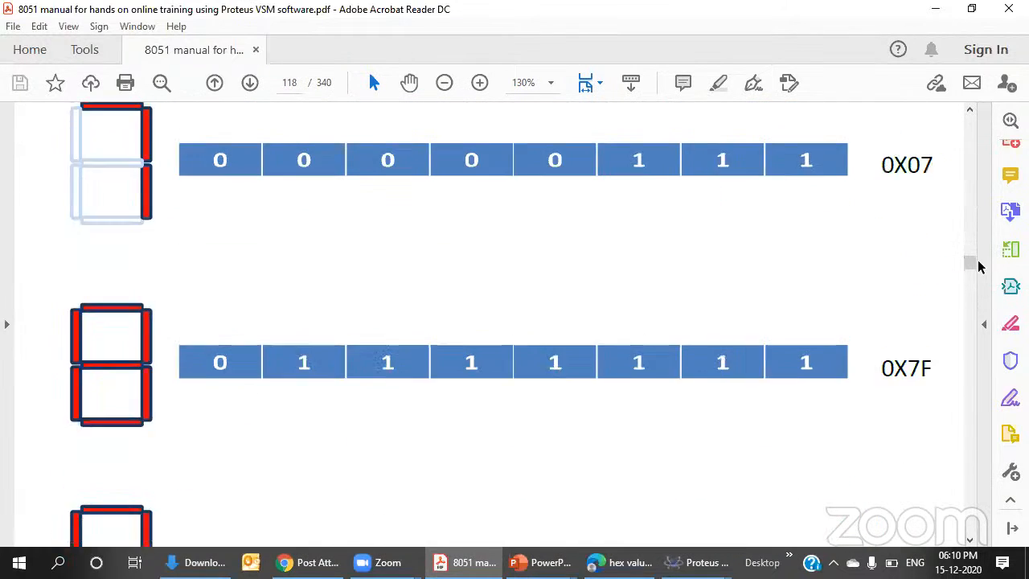
{"action": "scroll", "coordinate": [971, 273], "scroll_direction": "down", "scroll_amount": 20}
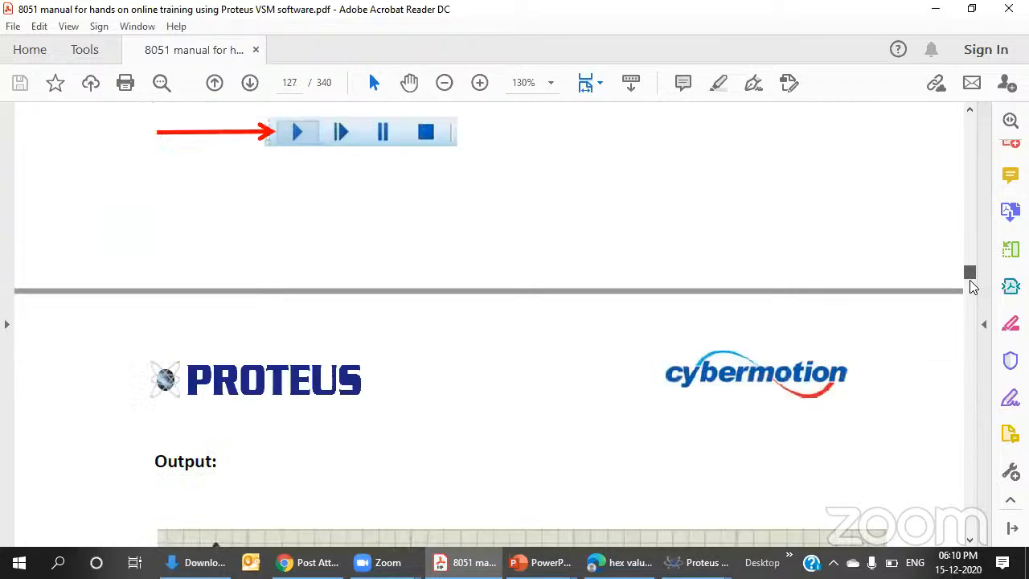
{"action": "scroll", "coordinate": [478, 309], "scroll_direction": "up", "scroll_amount": 10}
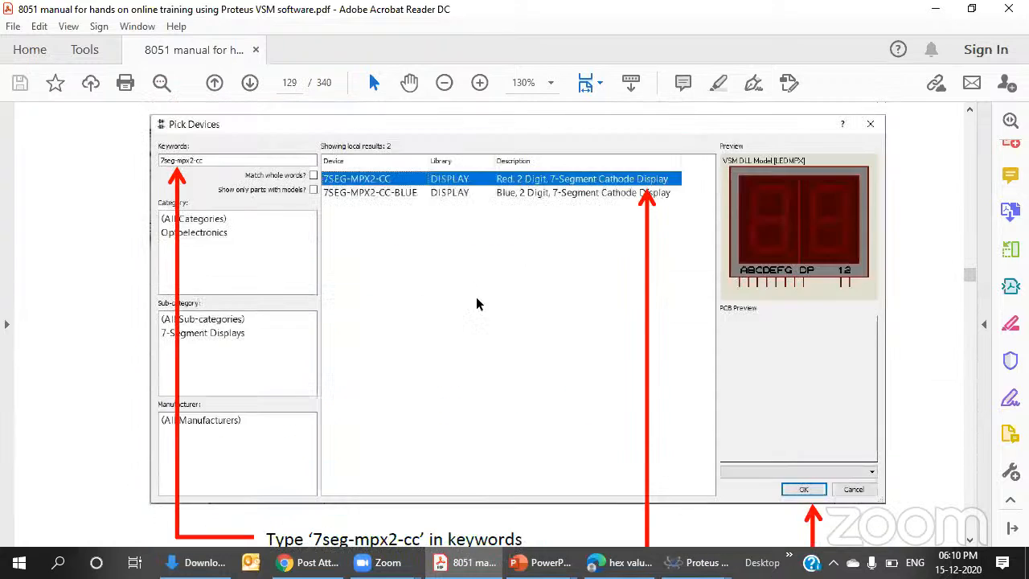
- Review the manual's two-digit display section, from picking and placing the 7SEG-MPX2-CC through wiring to the source code
{"action": "scroll", "coordinate": [473, 290], "scroll_direction": "up", "scroll_amount": 15}
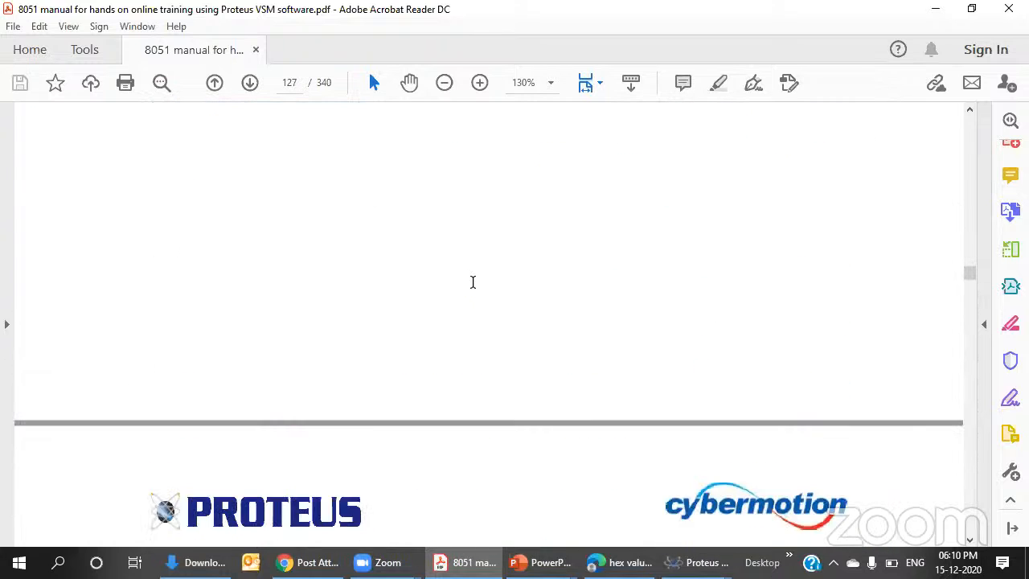
{"action": "scroll", "coordinate": [473, 290], "scroll_direction": "up", "scroll_amount": 1}
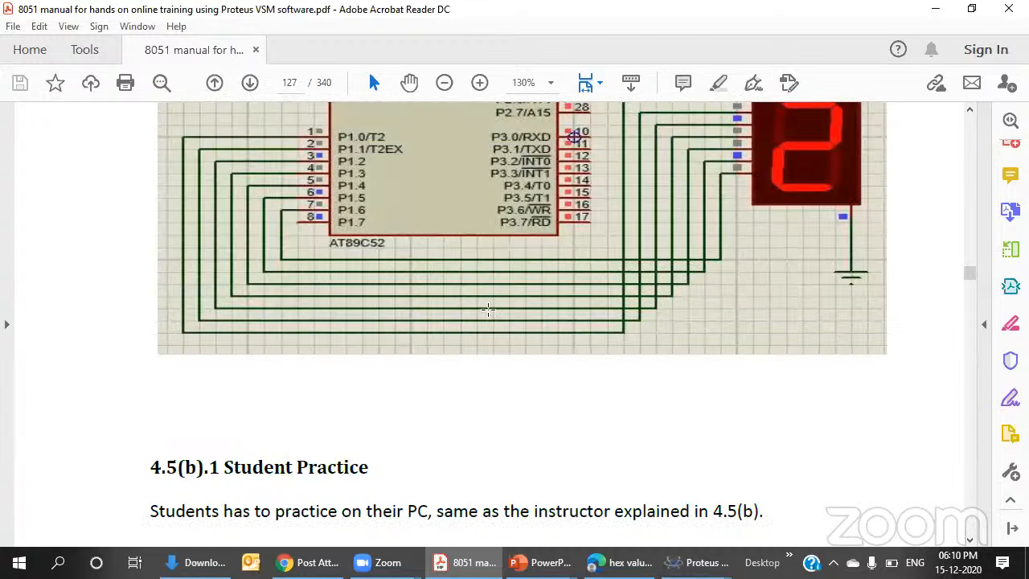
{"action": "scroll", "coordinate": [612, 333], "scroll_direction": "down", "scroll_amount": 3}
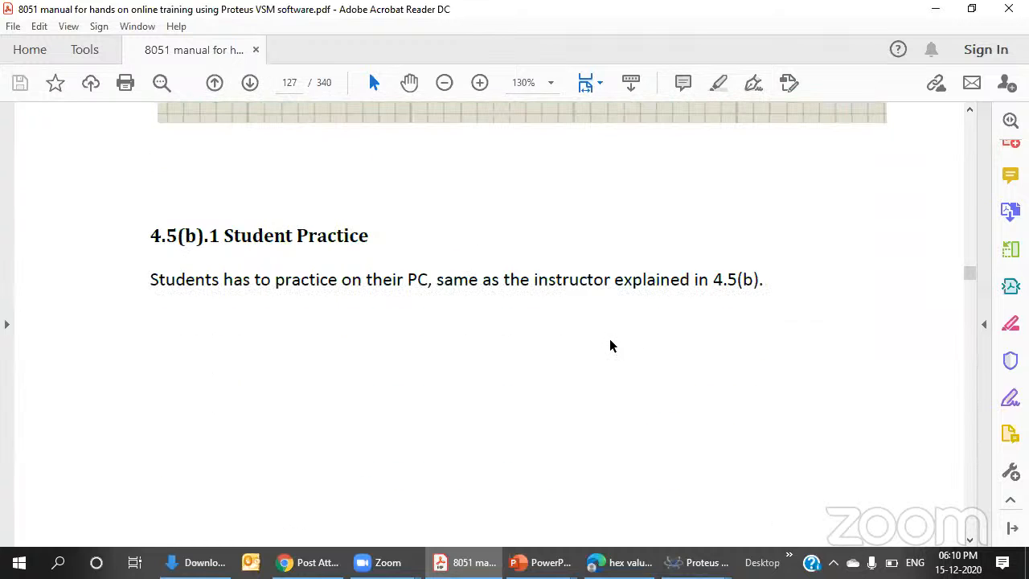
{"action": "scroll", "coordinate": [552, 330], "scroll_direction": "down", "scroll_amount": 20}
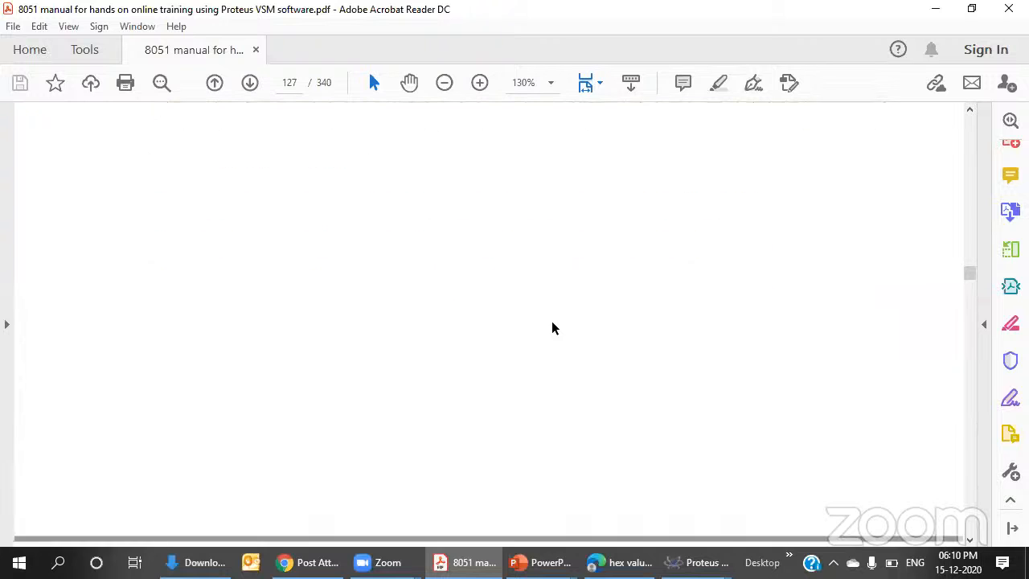
{"action": "scroll", "coordinate": [562, 328], "scroll_direction": "down", "scroll_amount": 20}
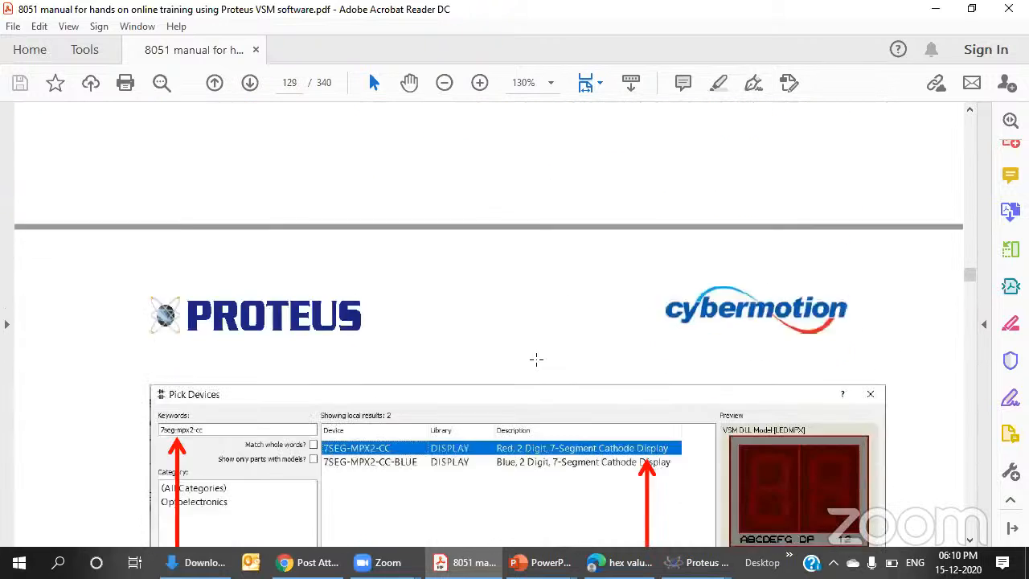
{"action": "scroll", "coordinate": [569, 387], "scroll_direction": "down", "scroll_amount": 20}
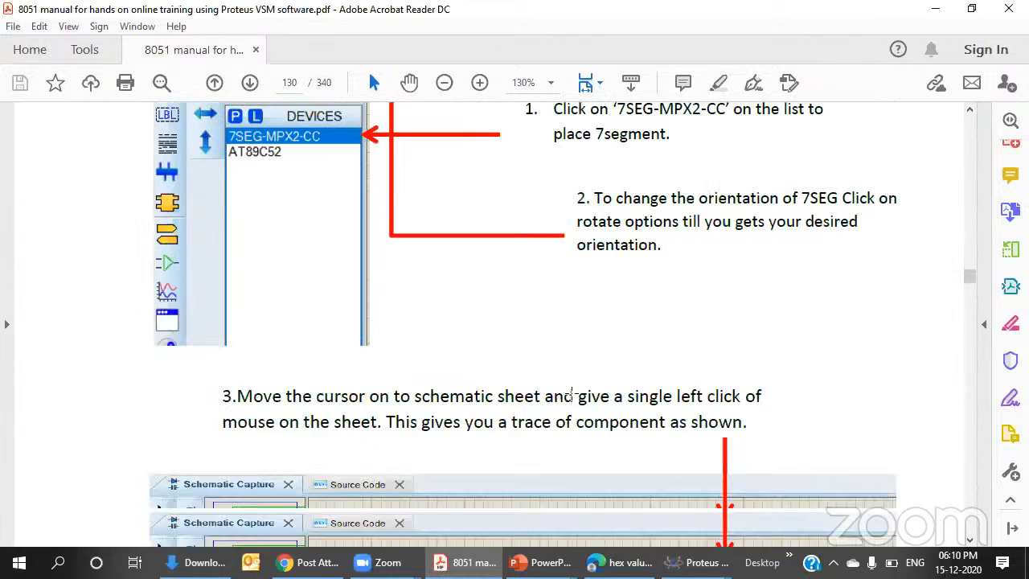
{"action": "scroll", "coordinate": [573, 402], "scroll_direction": "down", "scroll_amount": 20}
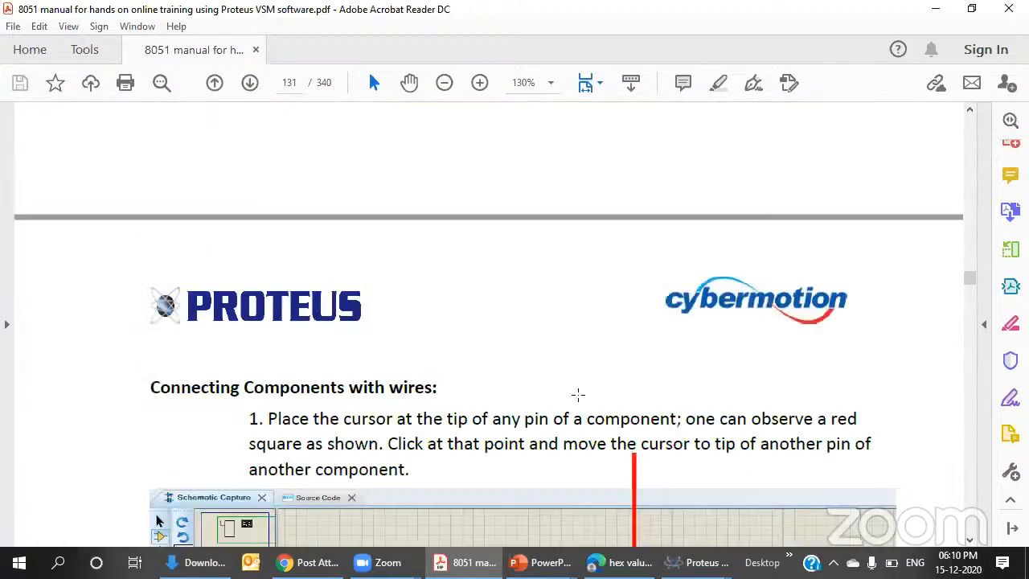
{"action": "scroll", "coordinate": [579, 390], "scroll_direction": "down", "scroll_amount": 20}
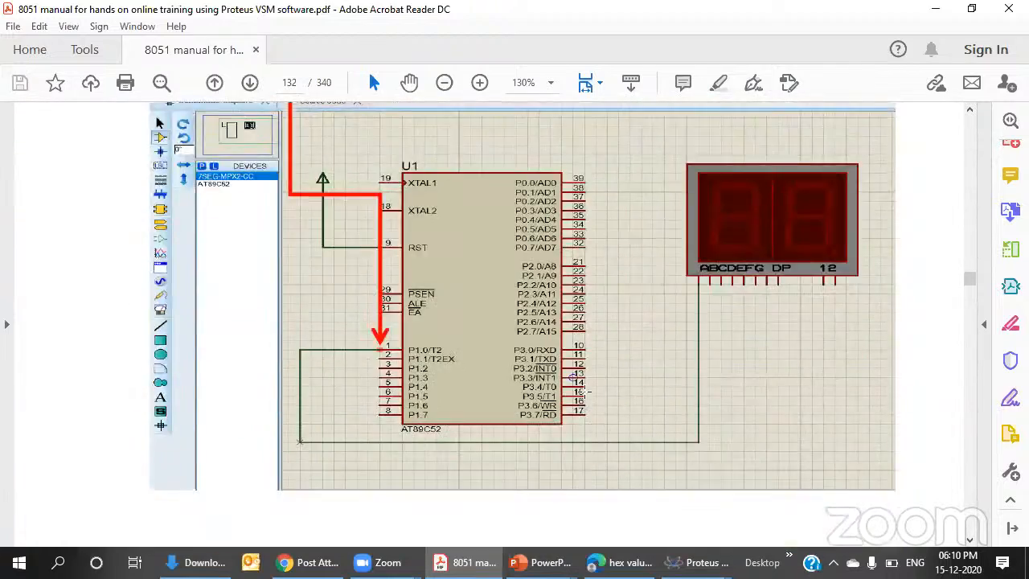
{"action": "scroll", "coordinate": [579, 401], "scroll_direction": "up", "scroll_amount": 5}
{"action": "scroll", "coordinate": [579, 406], "scroll_direction": "down", "scroll_amount": 2}
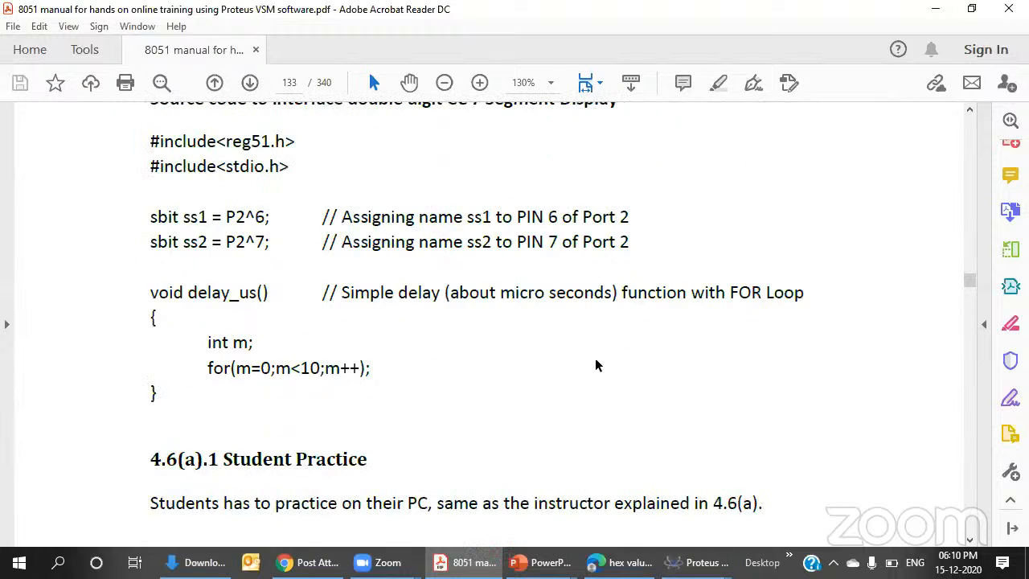
- Switch to the 7seg_8051 Proteus schematic and place a 7SEG-MPX2-CC two-digit display to the upper right of the AT89C52
{"action": "left_click", "coordinate": [697, 563]}
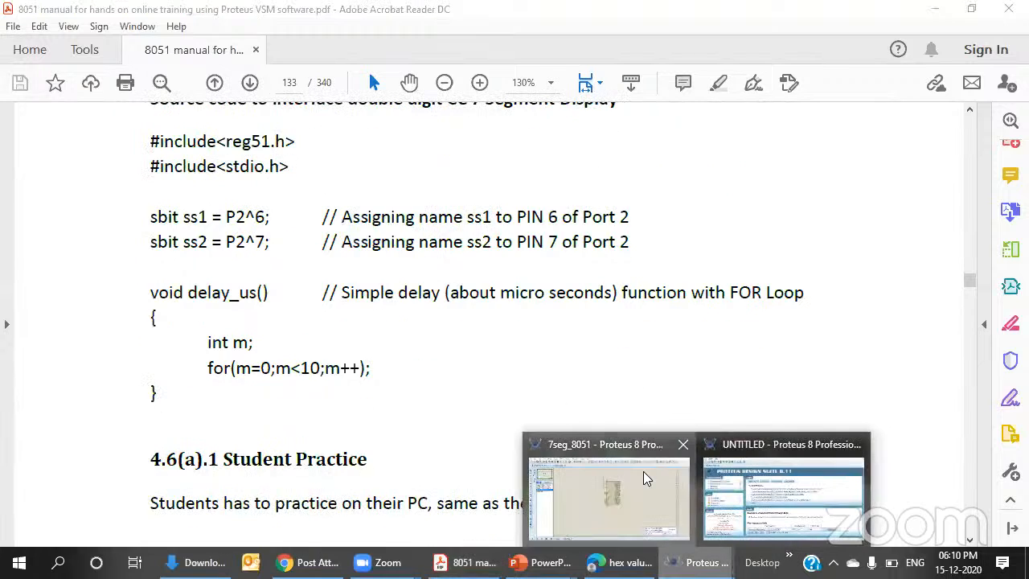
{"action": "left_click", "coordinate": [609, 492]}
{"action": "left_click", "coordinate": [81, 225]}
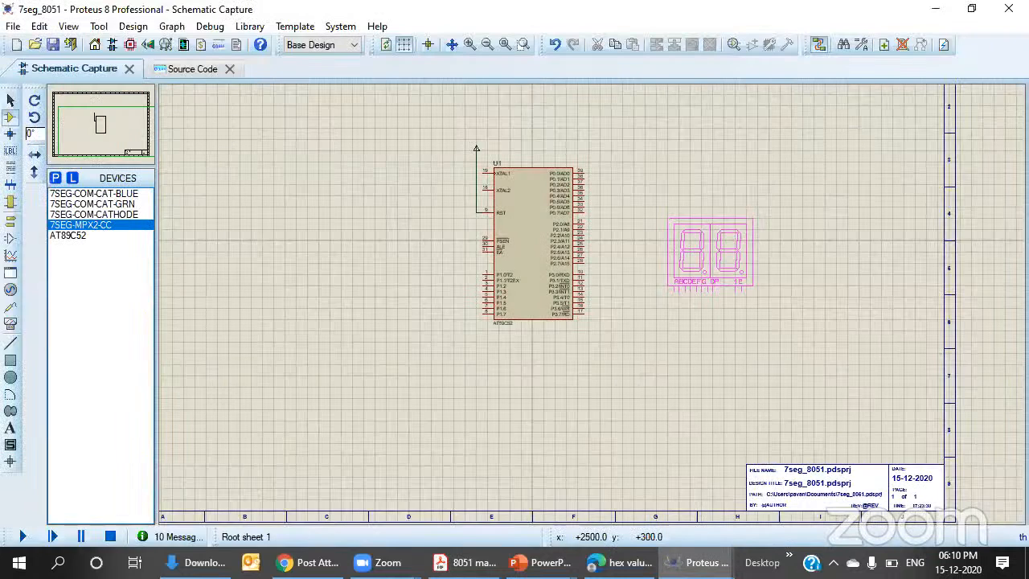
{"action": "left_click", "coordinate": [689, 161]}
{"action": "scroll", "coordinate": [691, 160], "scroll_direction": "up", "scroll_amount": 2}
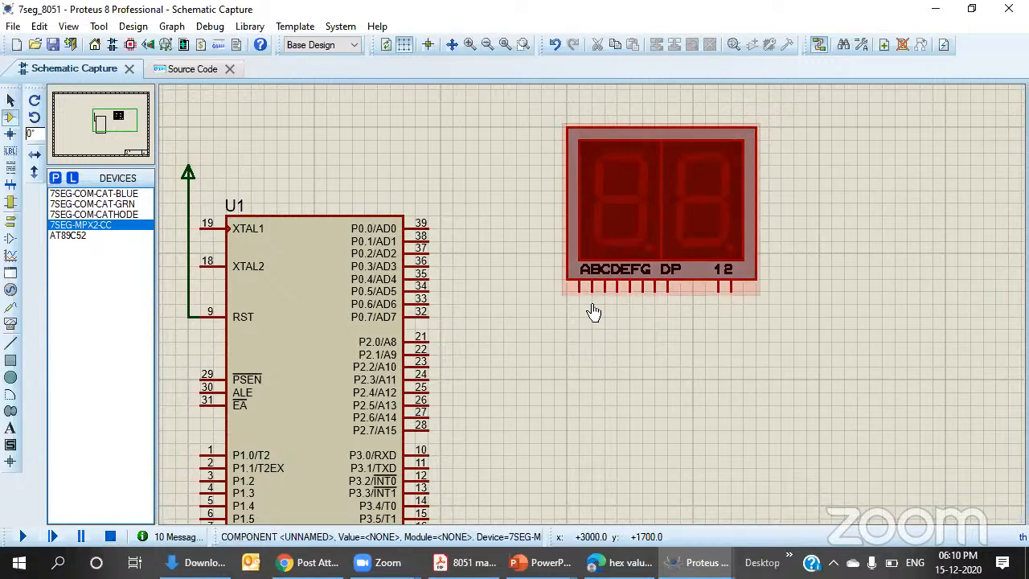
- Examine the two-digit display's segment pins A to G and DP and its digit-select pins 1 and 2
{"action": "scroll", "coordinate": [668, 165], "scroll_direction": "up", "scroll_amount": 2}
{"action": "scroll", "coordinate": [595, 296], "scroll_direction": "down", "scroll_amount": 3}
{"action": "scroll", "coordinate": [595, 297], "scroll_direction": "up", "scroll_amount": 3}
{"action": "scroll", "coordinate": [595, 297], "scroll_direction": "down", "scroll_amount": 1}
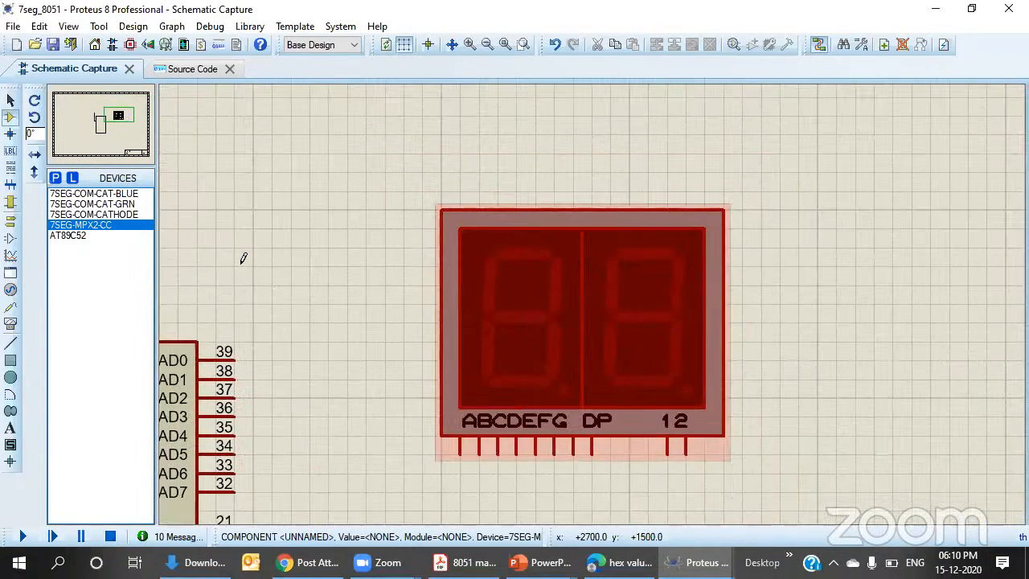
{"action": "left_click_drag", "start_coordinate": [117, 114], "coordinate": [125, 124]}
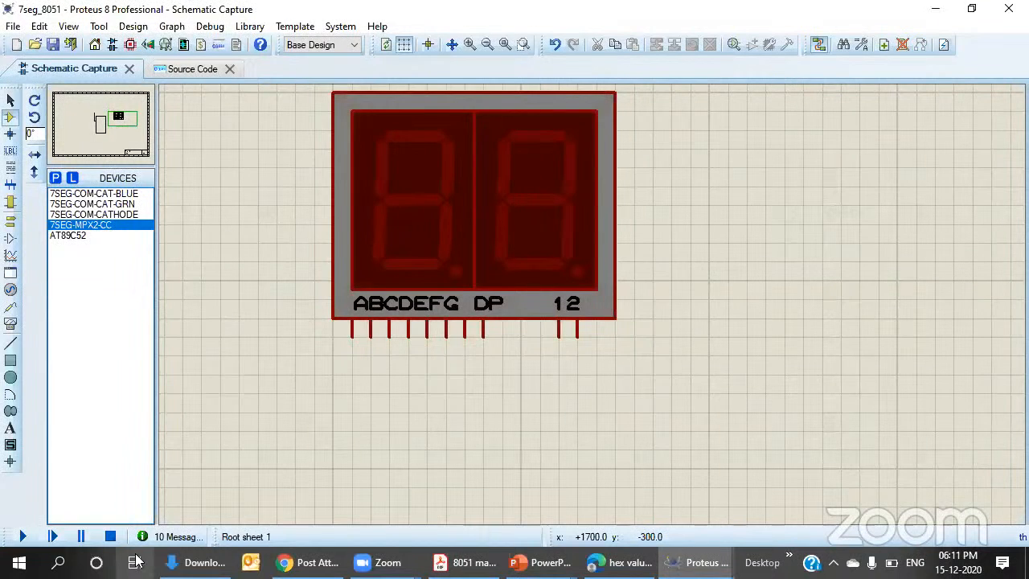
{"action": "mouse_move", "coordinate": [201, 562]}
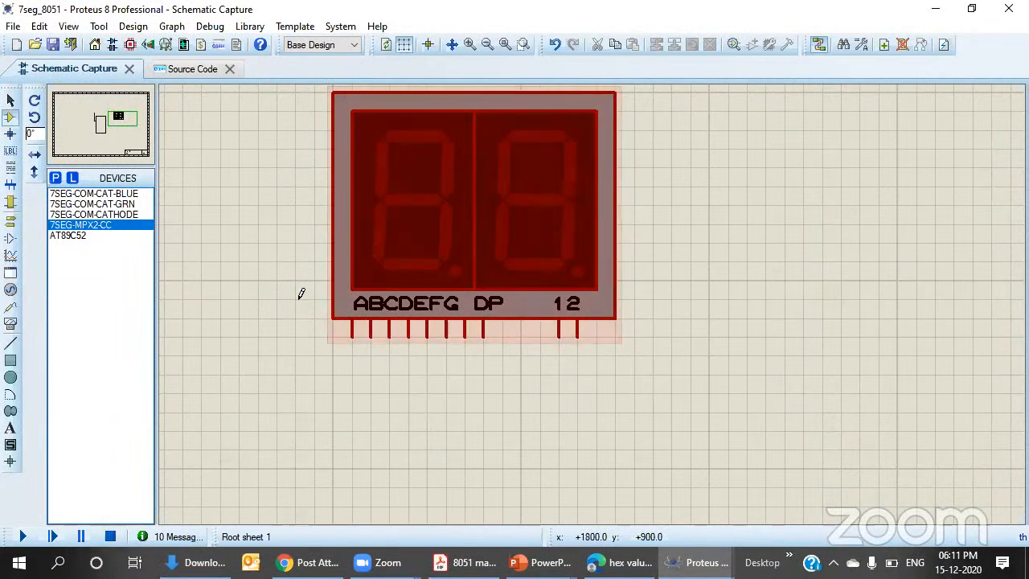
{"action": "left_click_drag", "start_coordinate": [260, 281], "coordinate": [449, 351]}
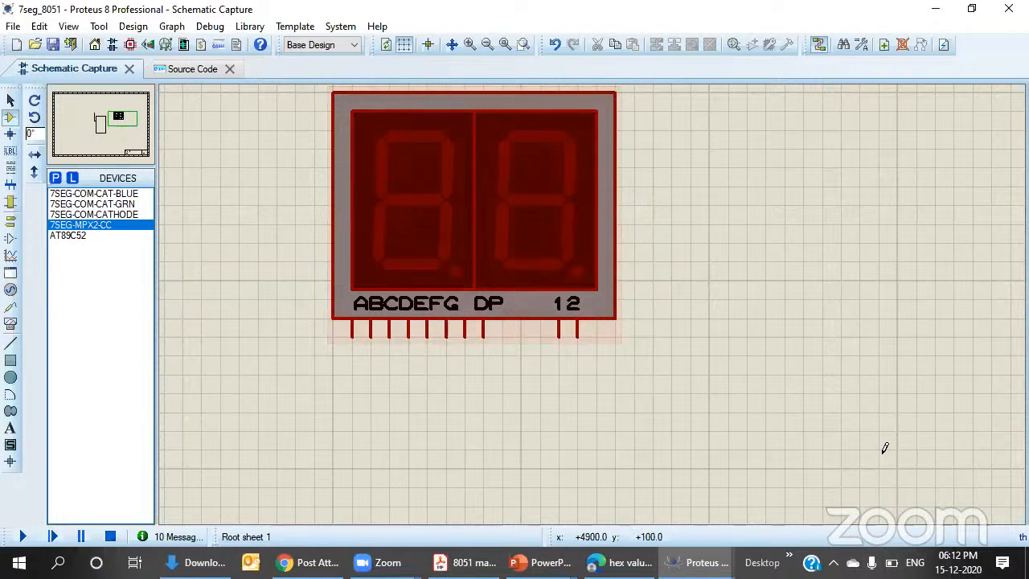
{"action": "left_click", "coordinate": [910, 68]}
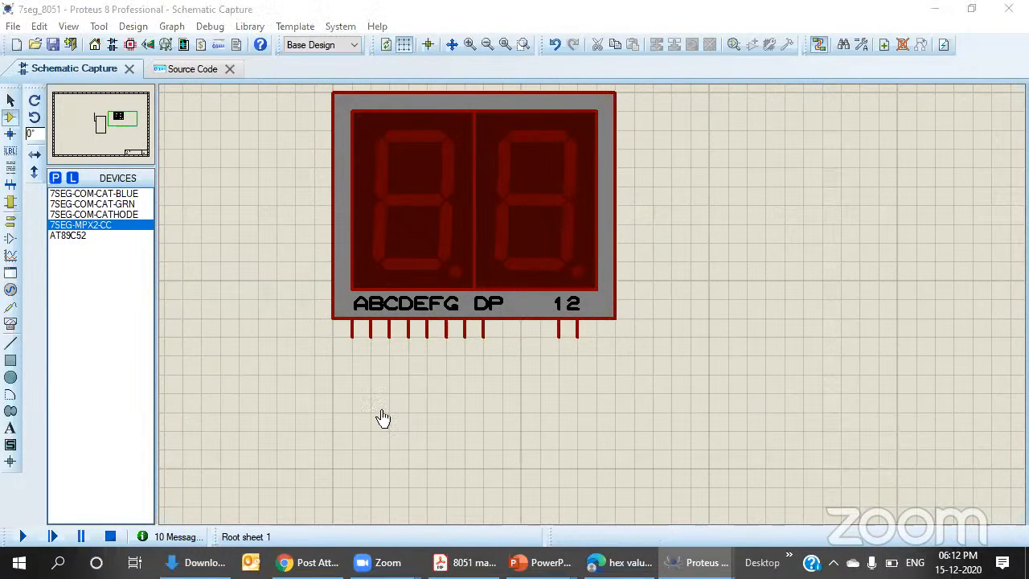
{"action": "scroll", "coordinate": [514, 294], "scroll_direction": "down", "scroll_amount": 2}
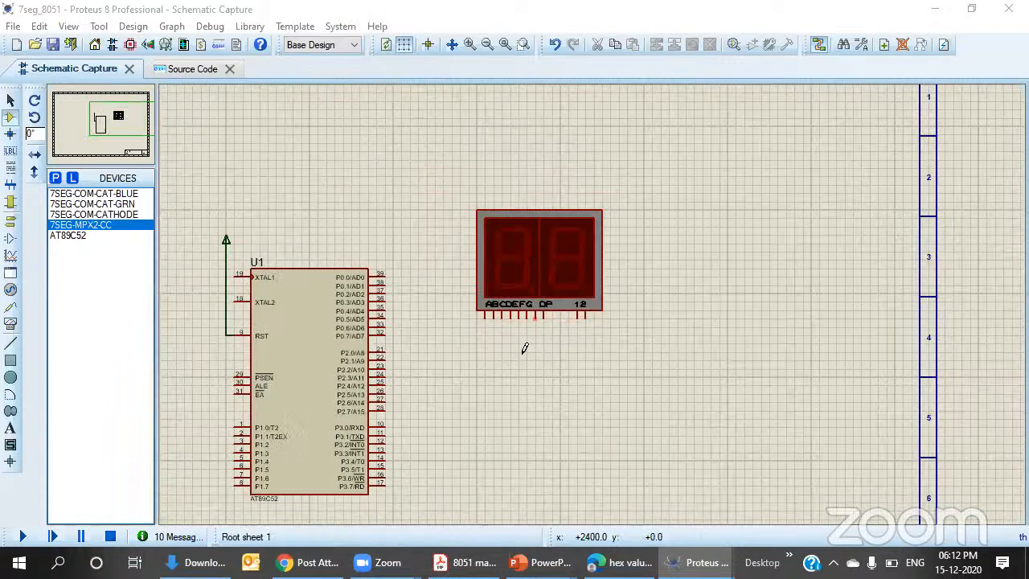
{"action": "scroll", "coordinate": [513, 360], "scroll_direction": "up", "scroll_amount": 1}
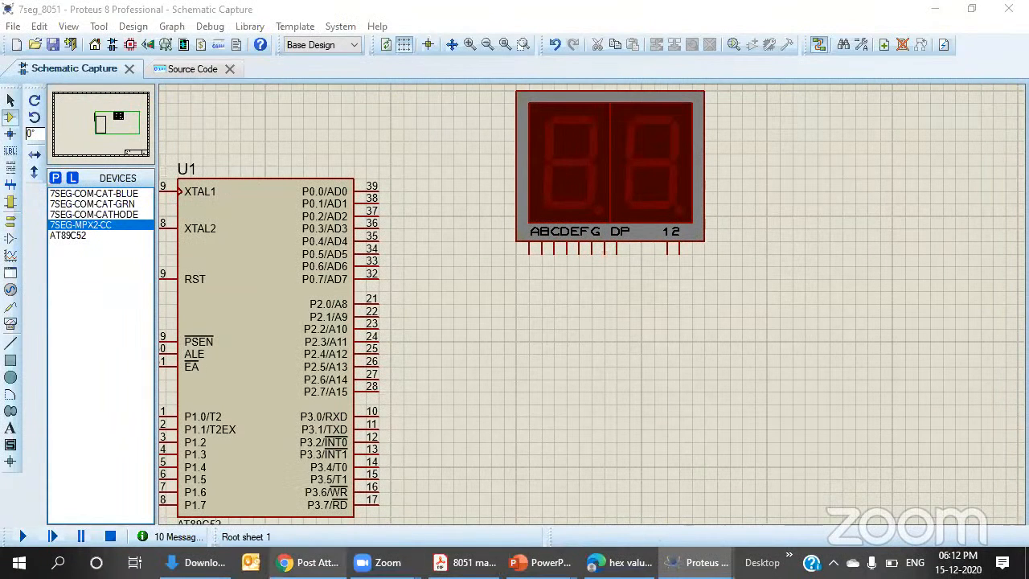
- Switch to the 8051 manual in Adobe Acrobat Reader and check which Port 2 pins are assigned to ss1 and ss2
{"action": "left_click", "coordinate": [464, 562]}
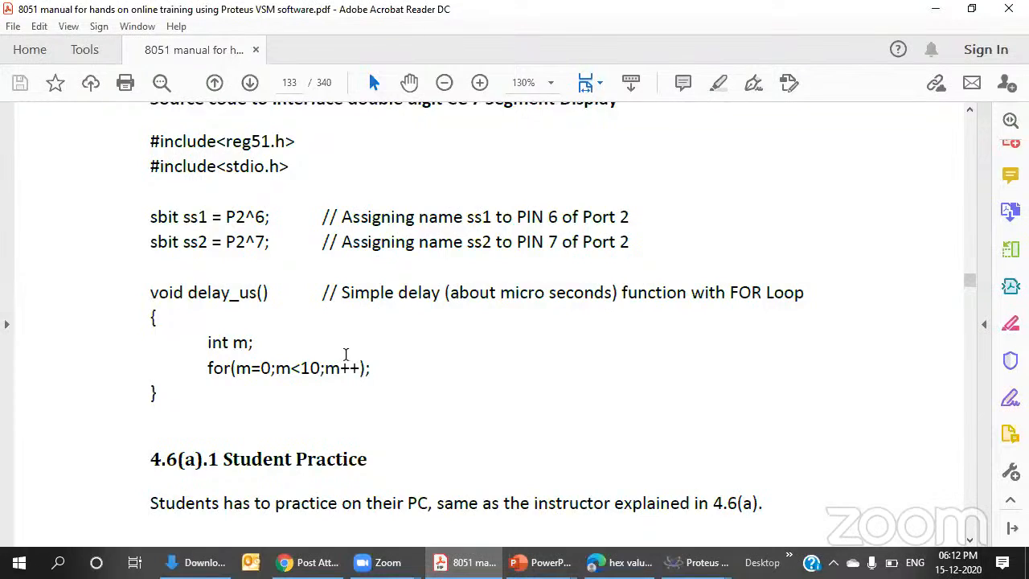
{"action": "scroll", "coordinate": [276, 279], "scroll_direction": "up", "scroll_amount": 1}
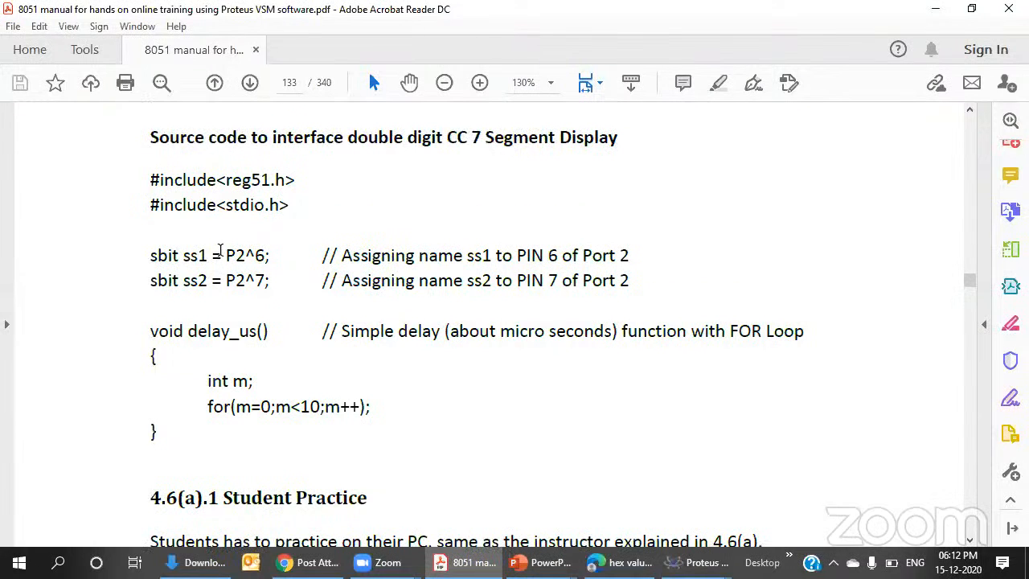
{"action": "left_click_drag", "start_coordinate": [230, 254], "coordinate": [271, 283]}
{"action": "left_click", "coordinate": [460, 331]}
{"action": "left_click_drag", "start_coordinate": [445, 256], "coordinate": [512, 281]}
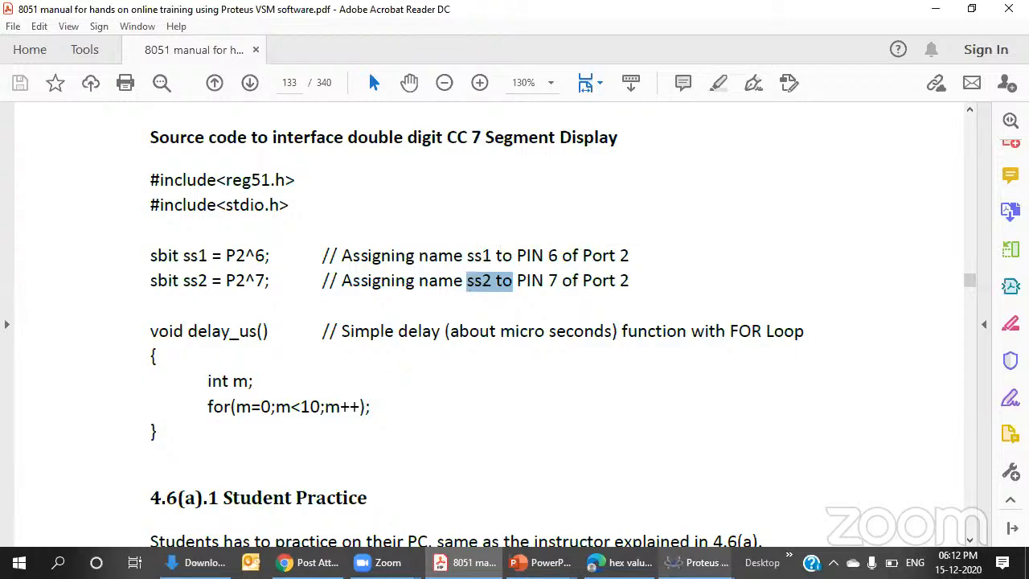
- Switch to the Proteus schematic and wire P2.6 to the display's digit pin 1 and P2.7 to digit pin 2
{"action": "left_click", "coordinate": [634, 492]}
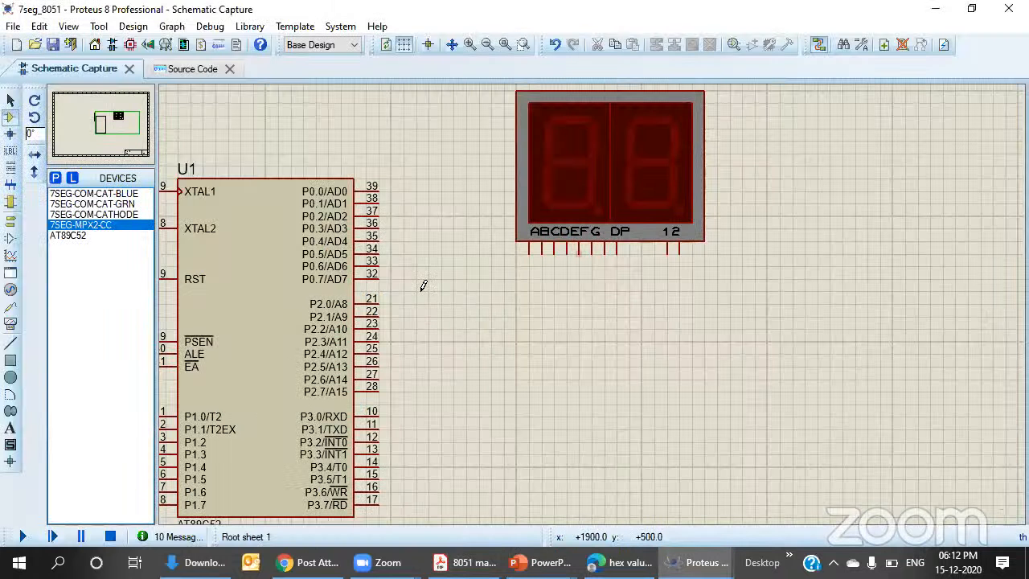
{"action": "left_click", "coordinate": [383, 371]}
{"action": "left_click", "coordinate": [667, 250]}
{"action": "left_click", "coordinate": [379, 392]}
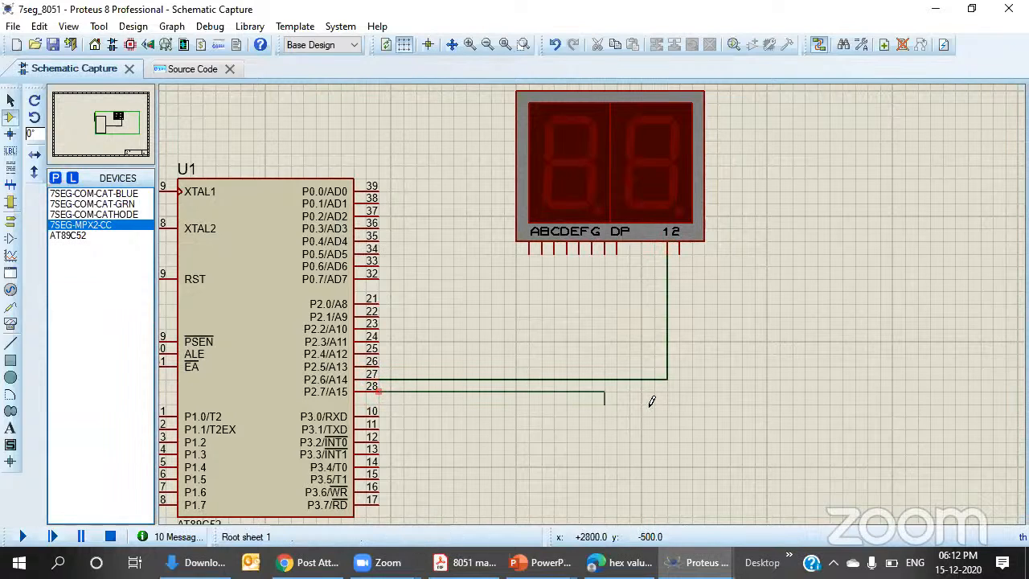
{"action": "left_click", "coordinate": [679, 249]}
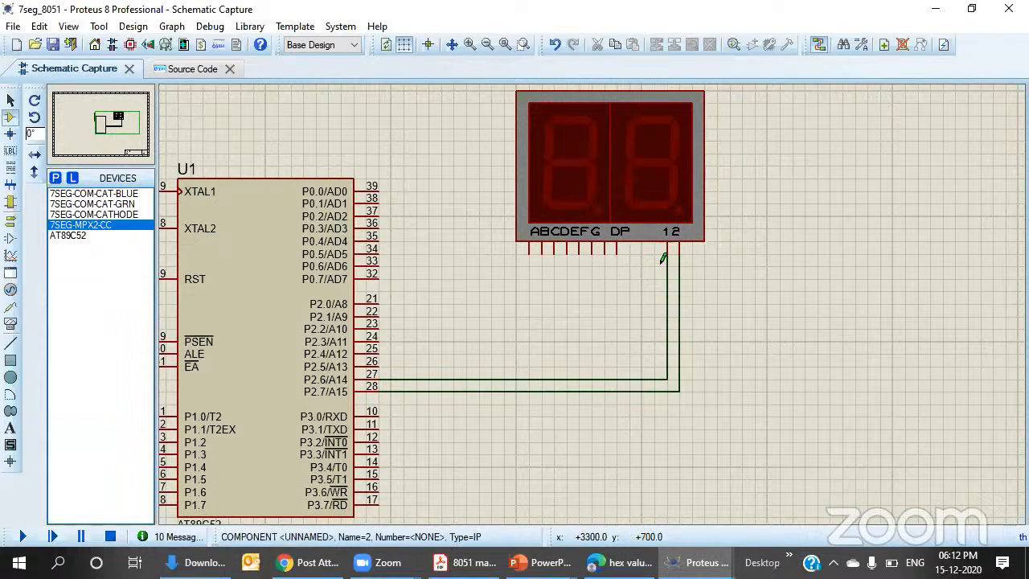
- Recheck the ss1 and ss2 pin assignments in the 8051 manual in Adobe Acrobat Reader, and return to the Proteus schematic
{"action": "left_click", "coordinate": [465, 562]}
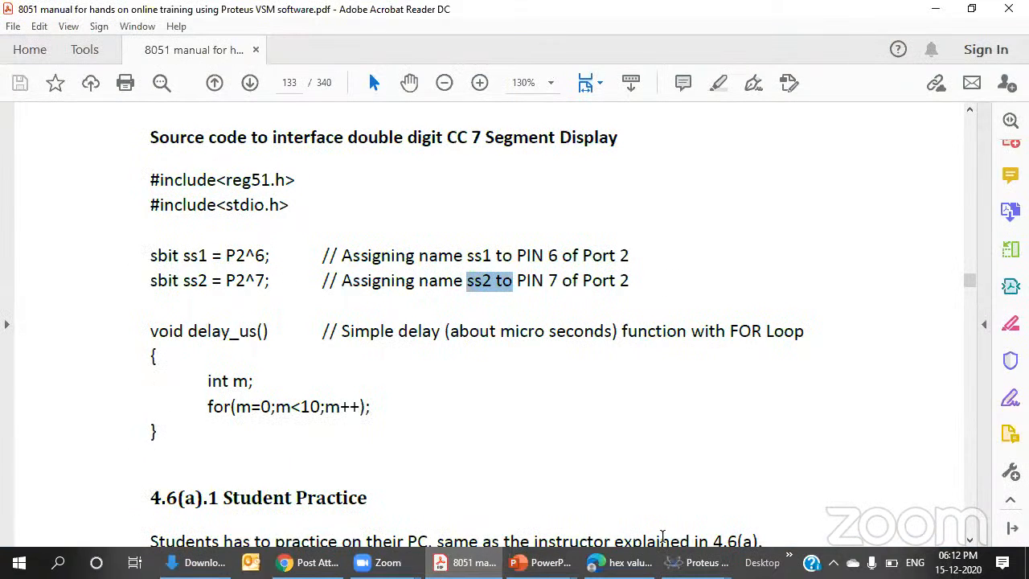
{"action": "mouse_move", "coordinate": [696, 562]}
{"action": "left_click", "coordinate": [590, 463]}
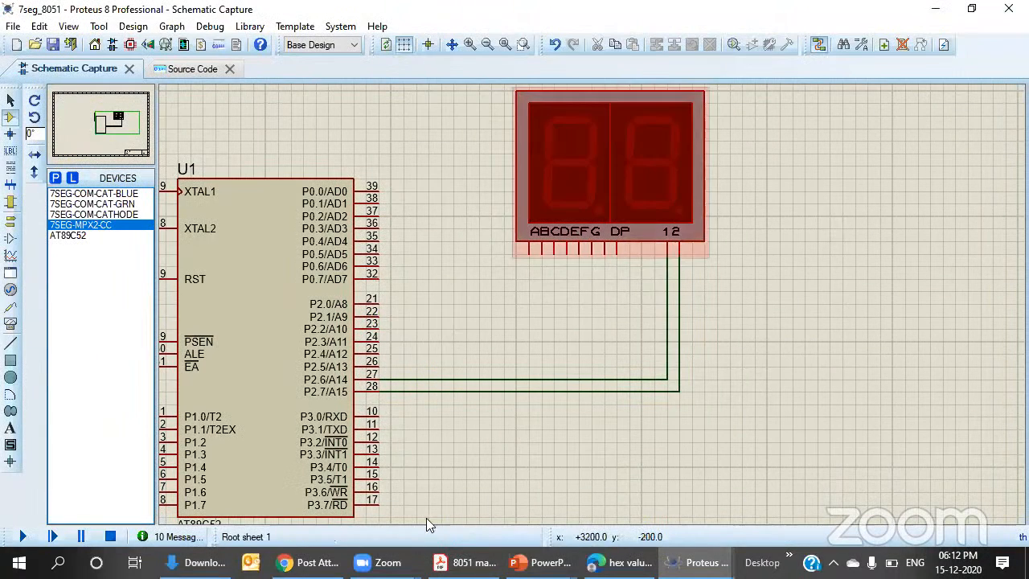
{"action": "scroll", "coordinate": [480, 359], "scroll_direction": "down", "scroll_amount": 1}
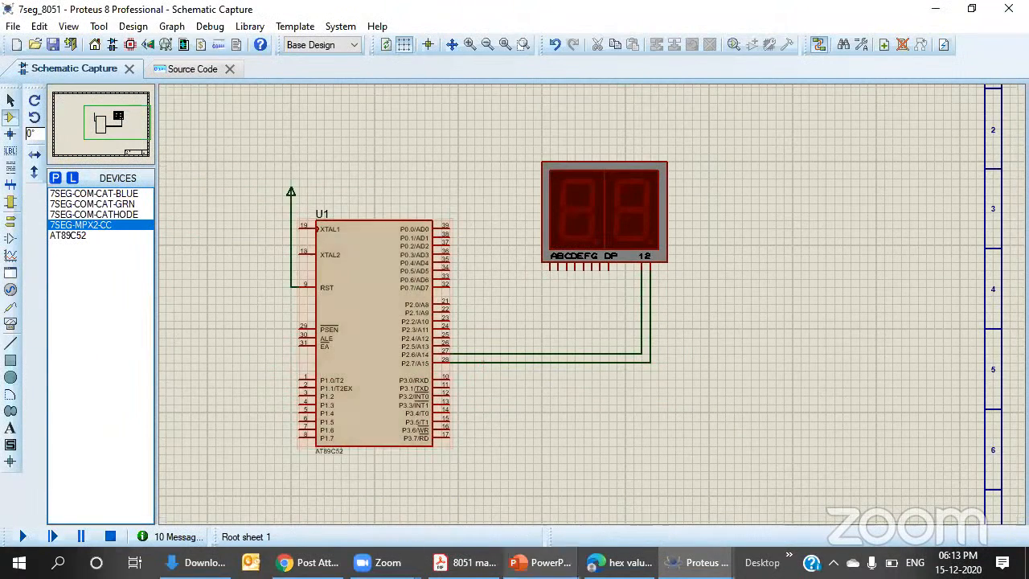
- Switch to the 8051 manual in Adobe Acrobat Reader and review the double-digit display's main function, including its digit array and while loop
{"action": "left_click", "coordinate": [464, 562]}
{"action": "scroll", "coordinate": [245, 261], "scroll_direction": "down", "scroll_amount": 2}
{"action": "scroll", "coordinate": [244, 261], "scroll_direction": "down", "scroll_amount": 20}
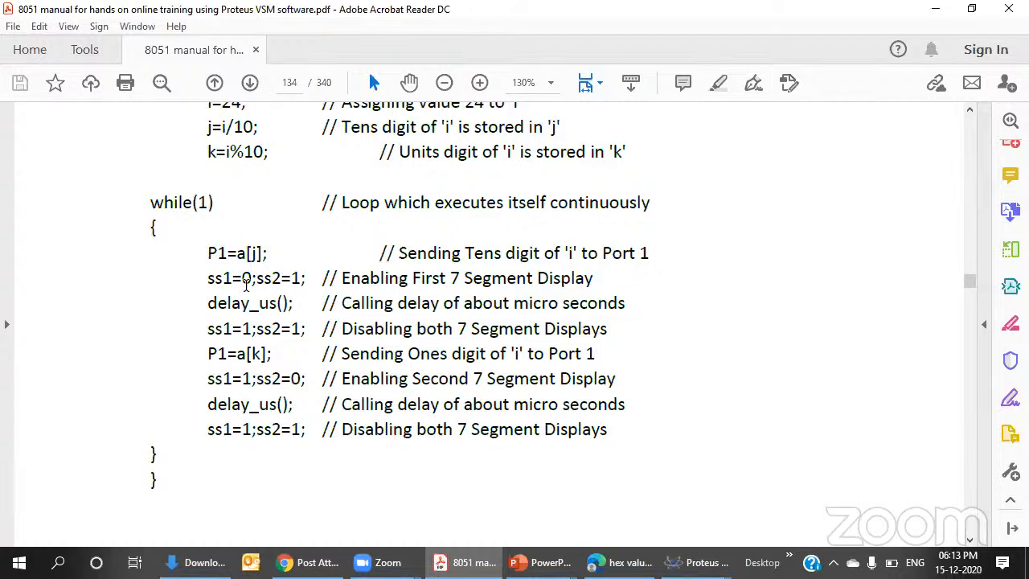
{"action": "scroll", "coordinate": [222, 262], "scroll_direction": "down", "scroll_amount": 4}
{"action": "scroll", "coordinate": [259, 324], "scroll_direction": "up", "scroll_amount": 3}
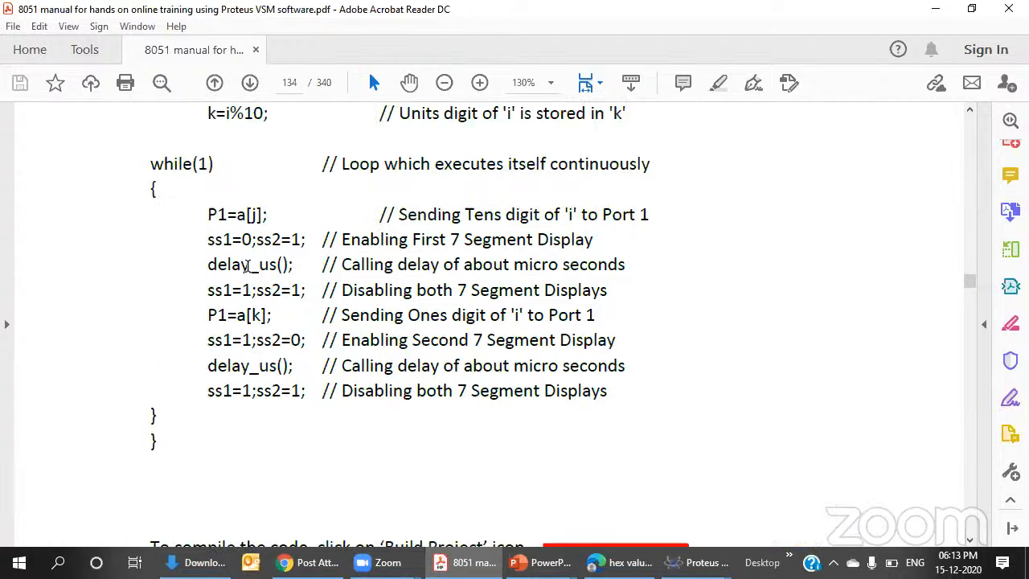
{"action": "scroll", "coordinate": [230, 298], "scroll_direction": "up", "scroll_amount": 2}
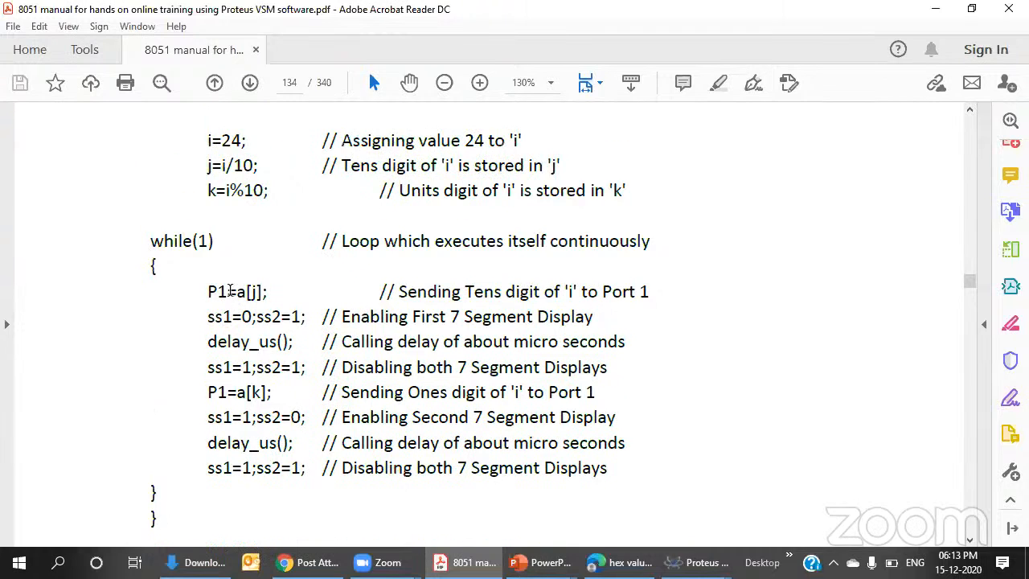
{"action": "scroll", "coordinate": [229, 293], "scroll_direction": "down", "scroll_amount": 2}
{"action": "scroll", "coordinate": [233, 306], "scroll_direction": "up", "scroll_amount": 5}
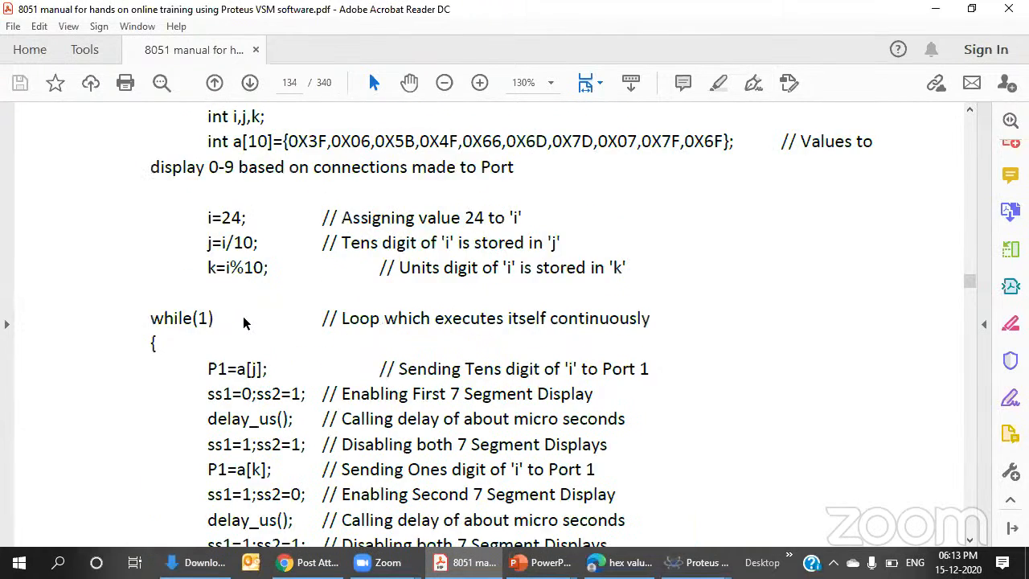
{"action": "scroll", "coordinate": [251, 316], "scroll_direction": "up", "scroll_amount": 3}
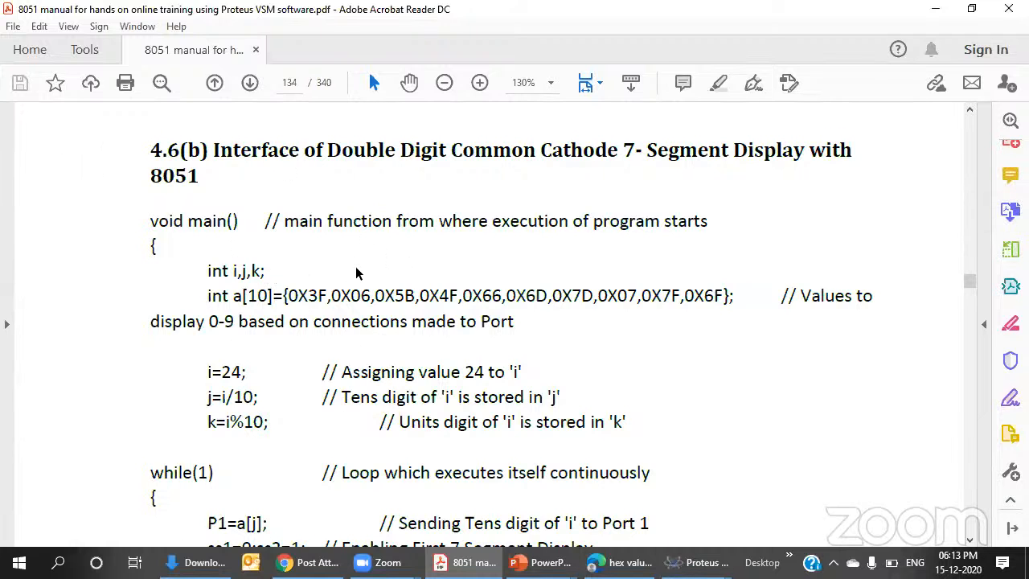
- Check the Port 1 to segment pin wiring in the manual's schematic figure, and return to the Proteus schematic
{"action": "scroll", "coordinate": [356, 271], "scroll_direction": "up", "scroll_amount": 14}
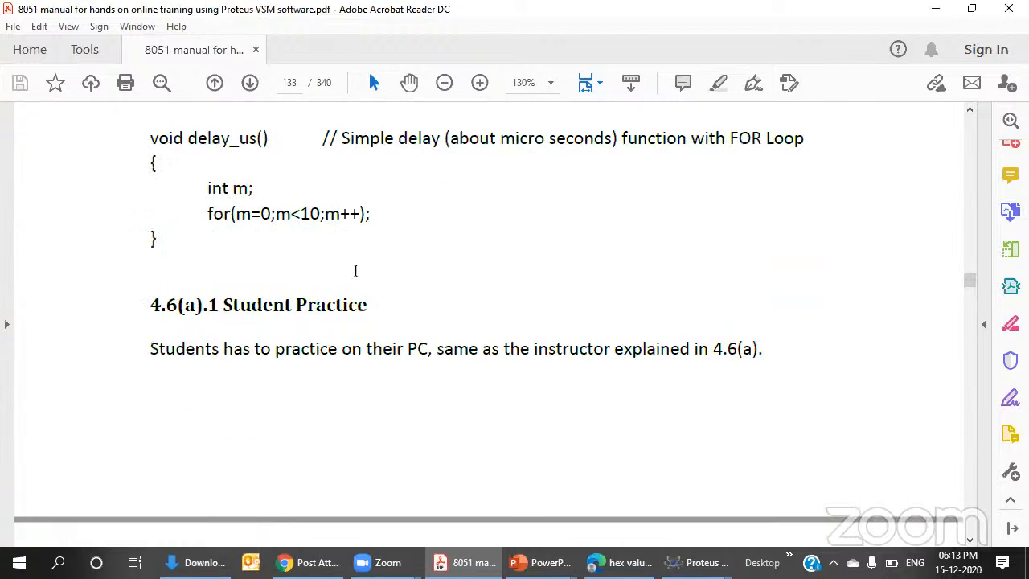
{"action": "scroll", "coordinate": [355, 271], "scroll_direction": "up", "scroll_amount": 8}
{"action": "scroll", "coordinate": [354, 271], "scroll_direction": "down", "scroll_amount": 1}
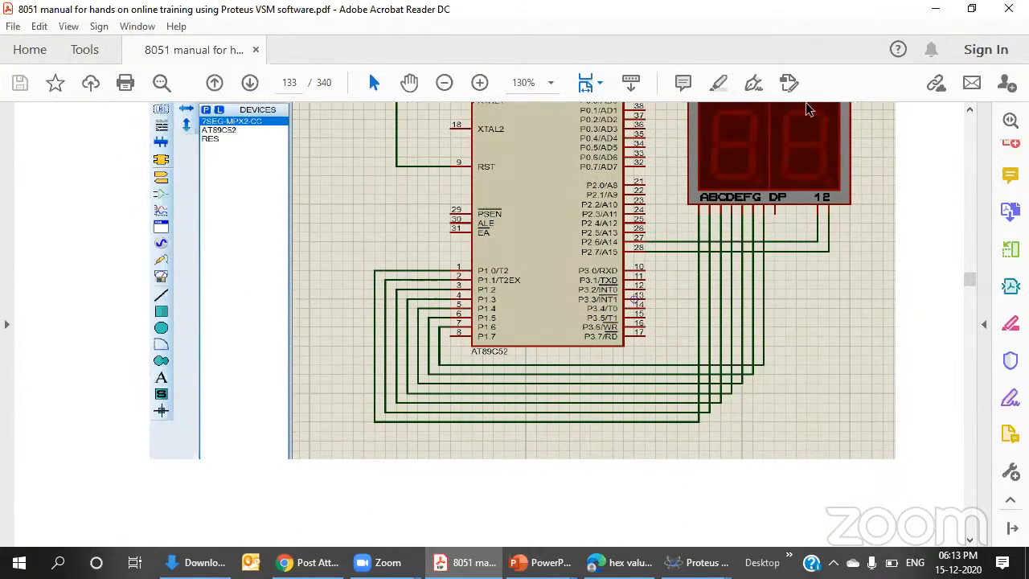
{"action": "left_click", "coordinate": [935, 9]}
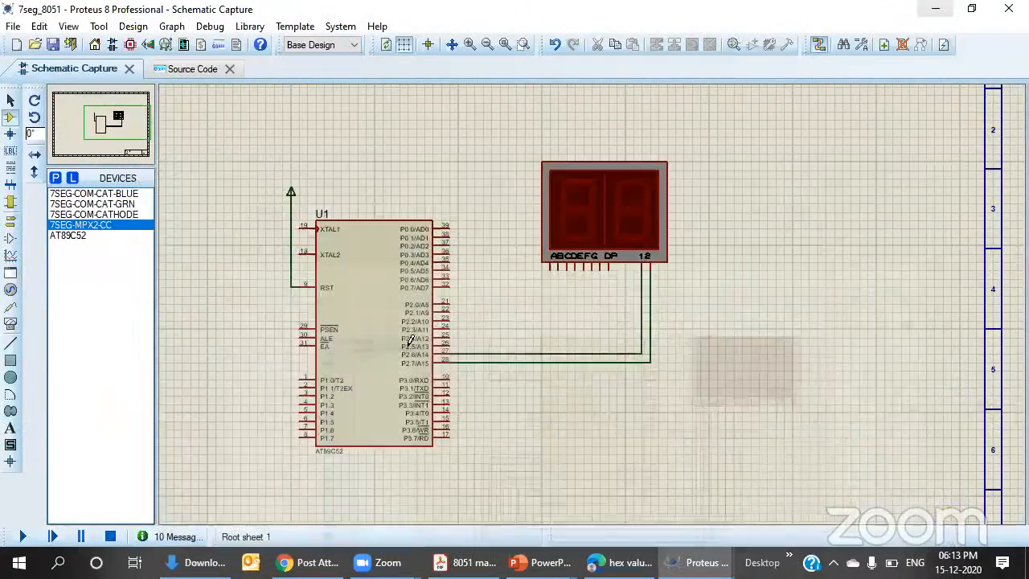
{"action": "scroll", "coordinate": [510, 349], "scroll_direction": "down", "scroll_amount": 3}
{"action": "scroll", "coordinate": [515, 306], "scroll_direction": "up", "scroll_amount": 4}
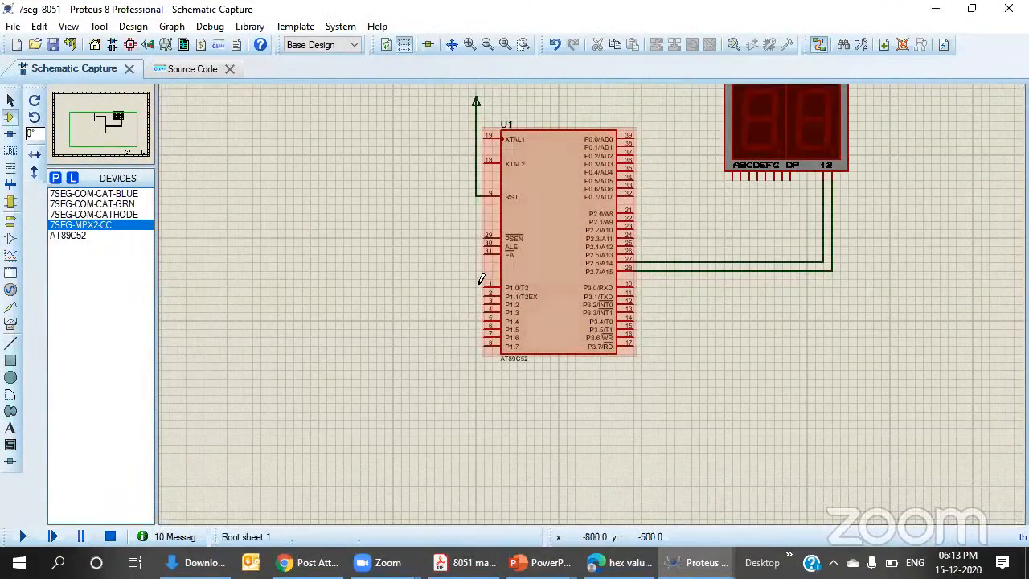
{"action": "left_click", "coordinate": [464, 562]}
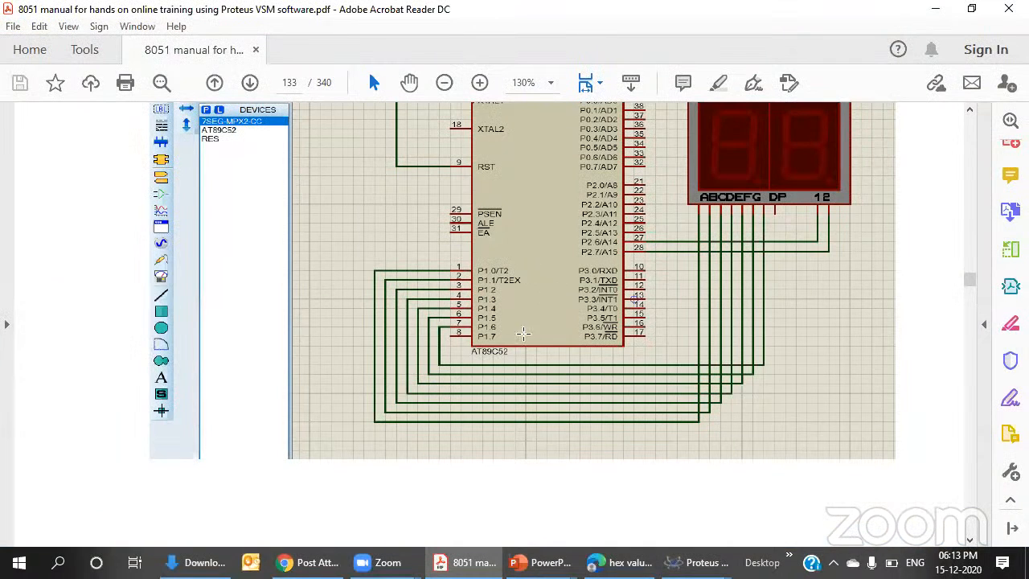
{"action": "left_click", "coordinate": [935, 8]}
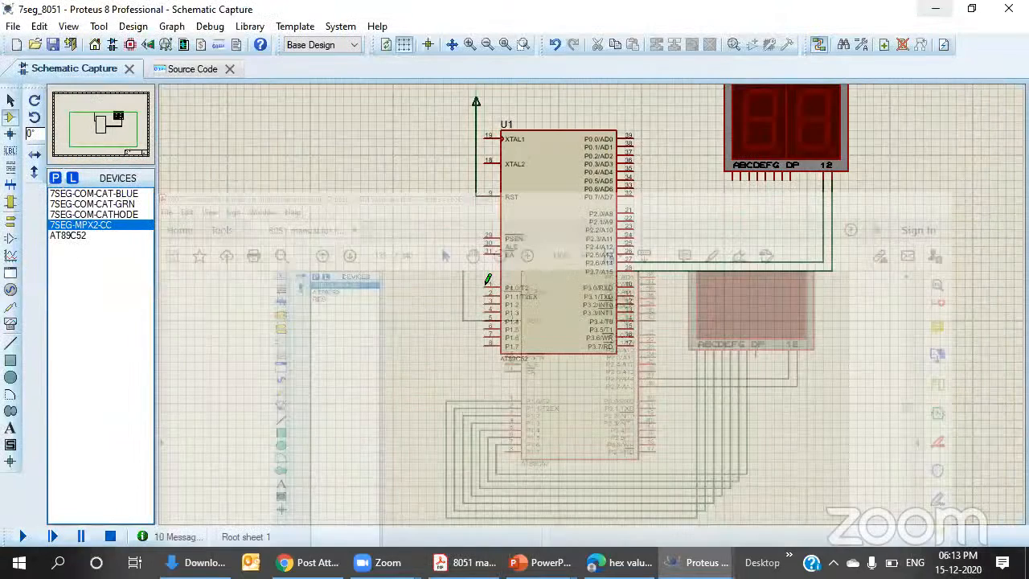
- Wire P1.0, P1.1 and P1.2 to the display's segment pins A, B and C, routing the wires around below the AT89C52
{"action": "left_click", "coordinate": [487, 286]}
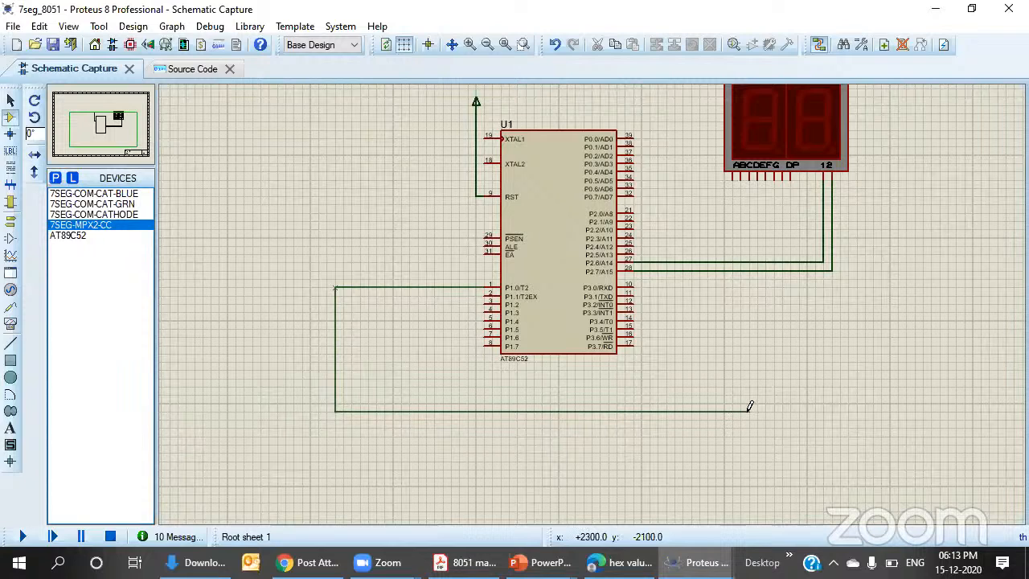
{"action": "left_click", "coordinate": [732, 176]}
{"action": "left_click", "coordinate": [486, 294]}
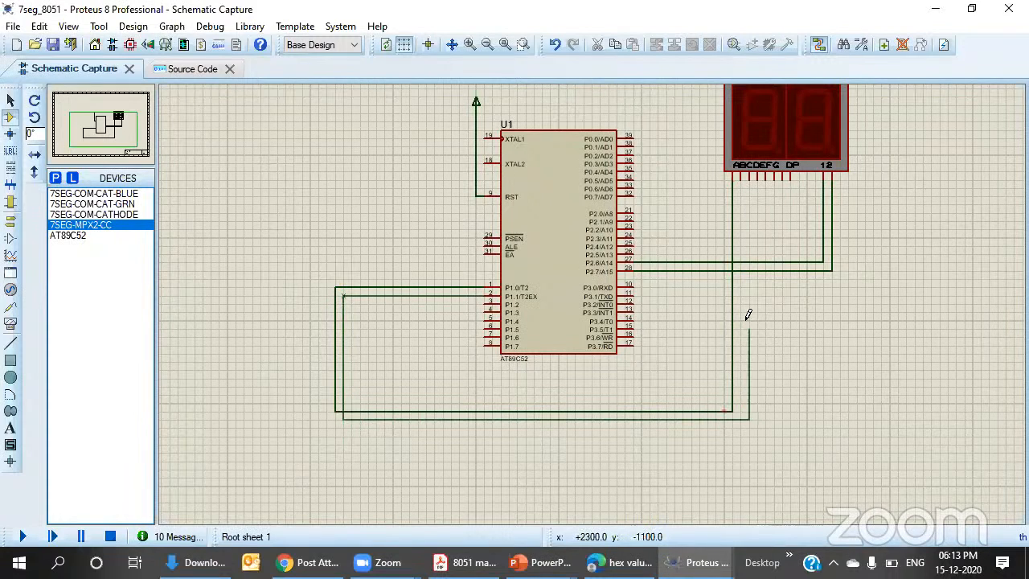
{"action": "left_click", "coordinate": [739, 177]}
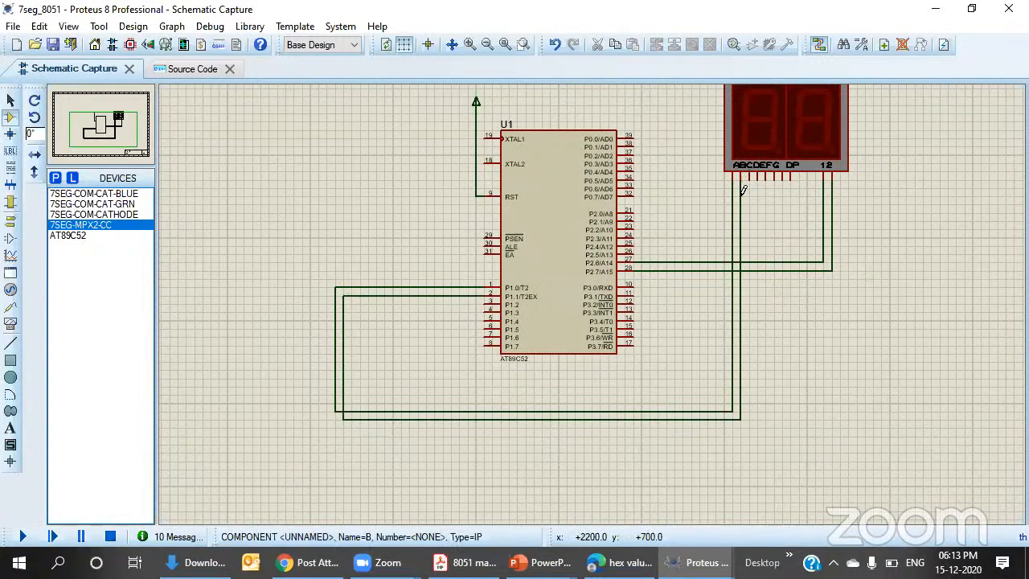
{"action": "left_click", "coordinate": [487, 303]}
{"action": "left_click", "coordinate": [352, 303]}
{"action": "left_click", "coordinate": [364, 423]}
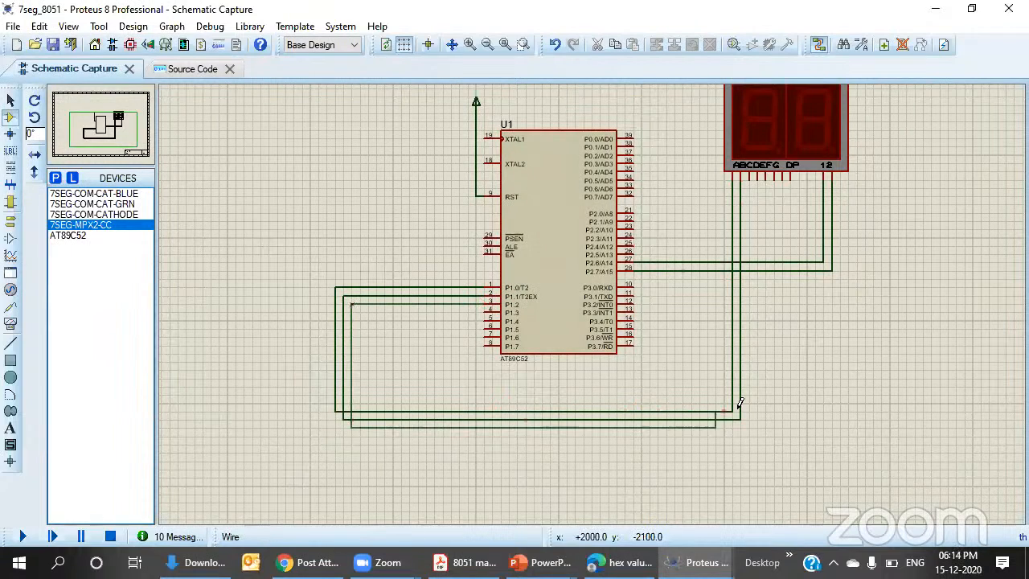
{"action": "left_click", "coordinate": [749, 178]}
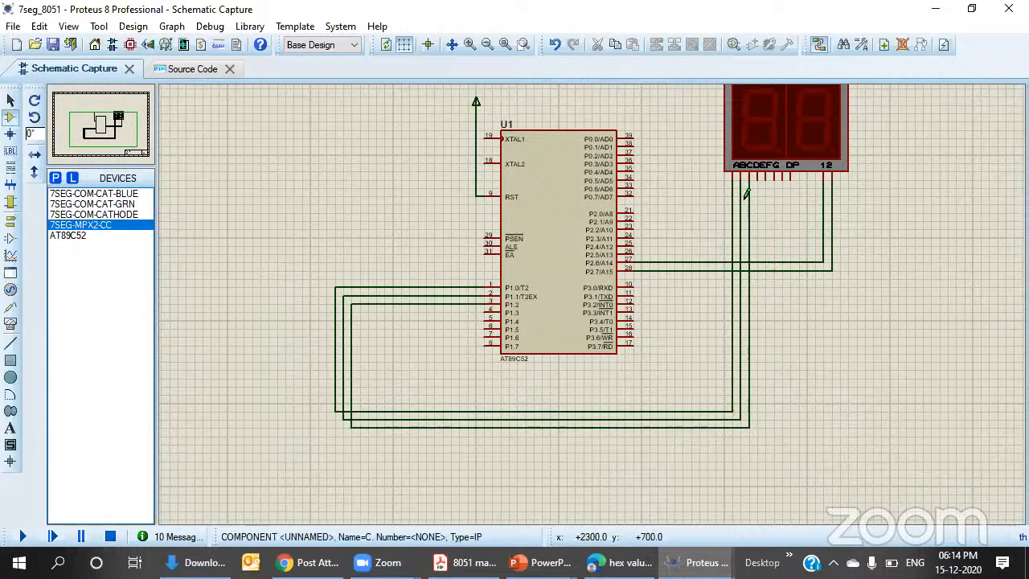
- Wire P1.3 and P1.4 to the display's segment pins D and E, routing the wires around below the AT89C52
{"action": "left_click", "coordinate": [487, 310]}
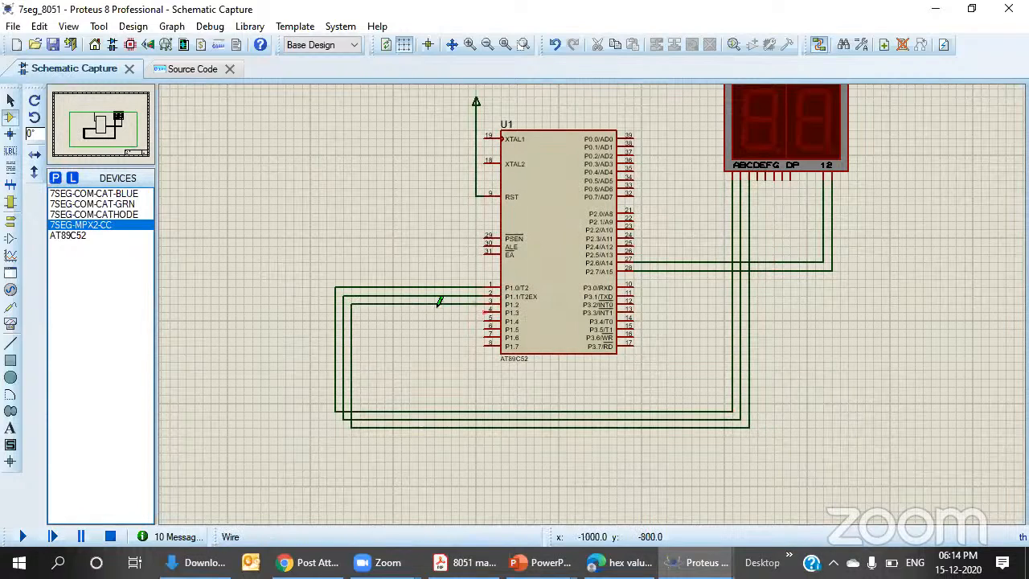
{"action": "left_click", "coordinate": [360, 311]}
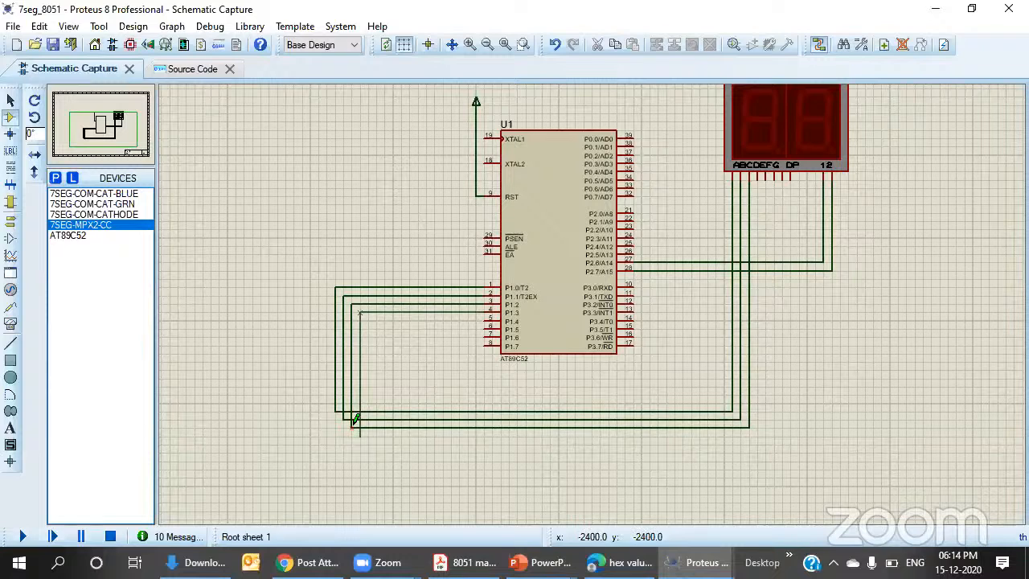
{"action": "left_click", "coordinate": [759, 177]}
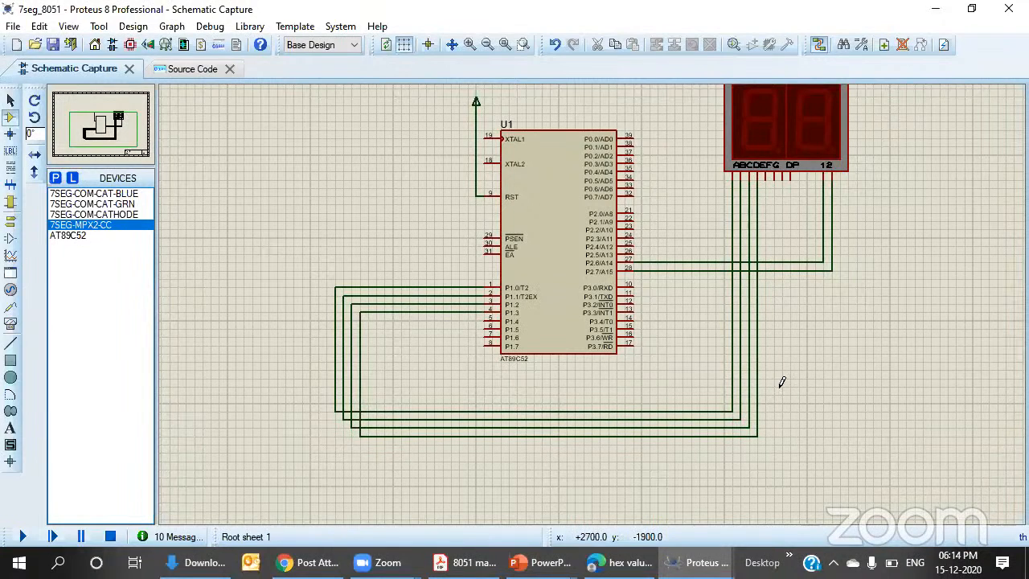
{"action": "scroll", "coordinate": [632, 389], "scroll_direction": "down", "scroll_amount": 1}
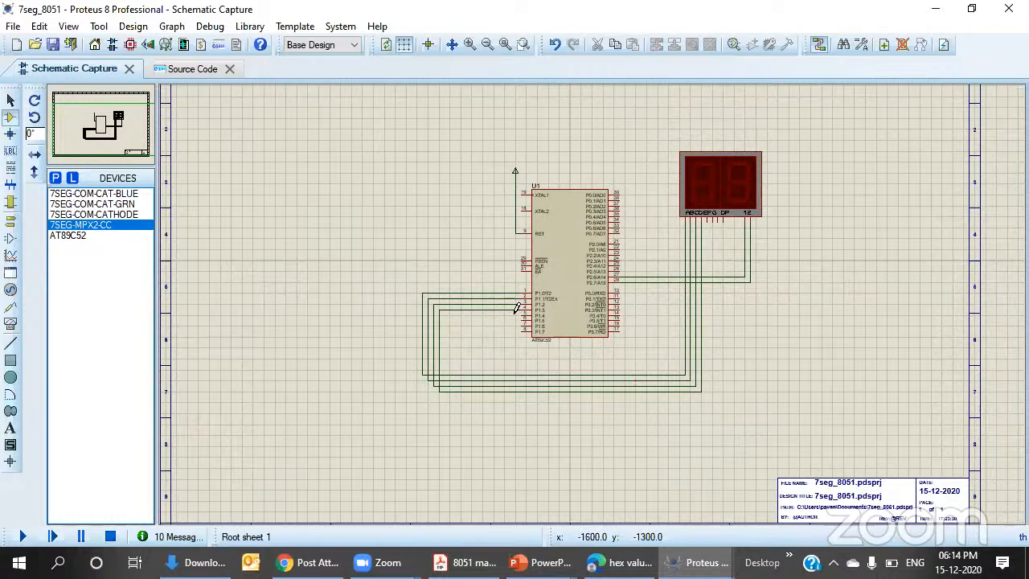
{"action": "left_click", "coordinate": [445, 313]}
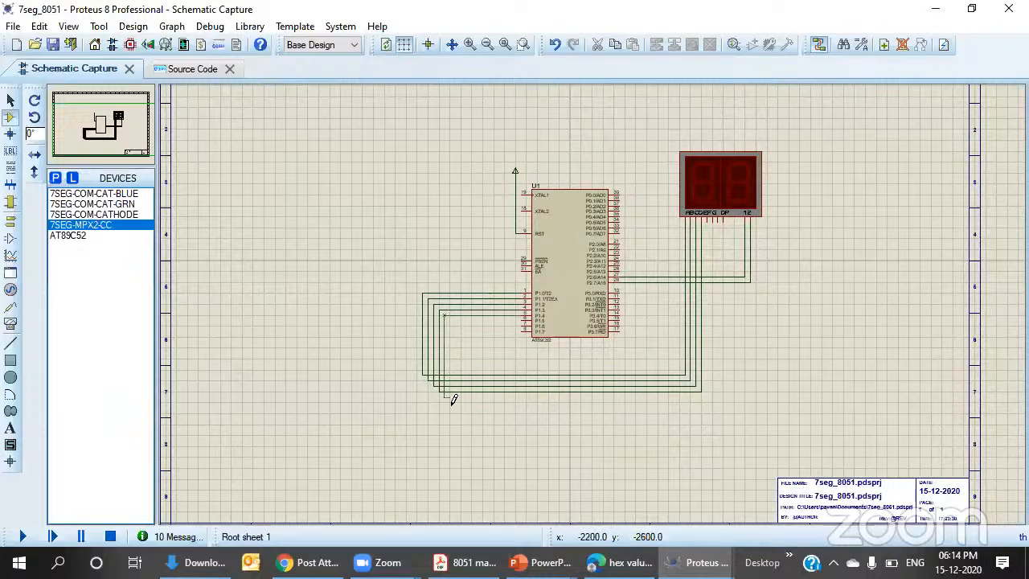
{"action": "left_click", "coordinate": [706, 219]}
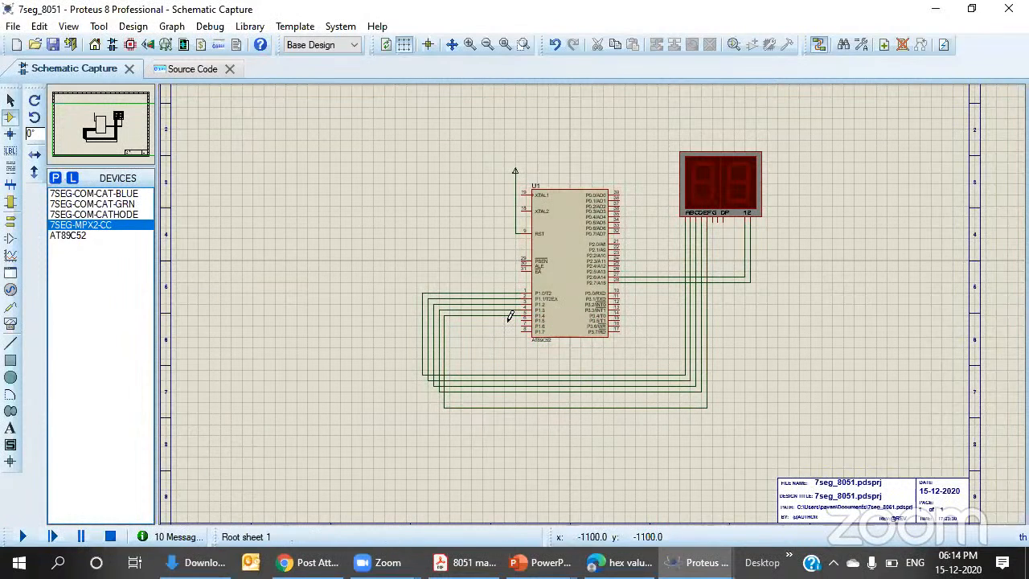
- Wire P1.5 and P1.6 to the display's segment pins F and G, routing them below the existing segment wires
{"action": "left_click", "coordinate": [10, 100]}
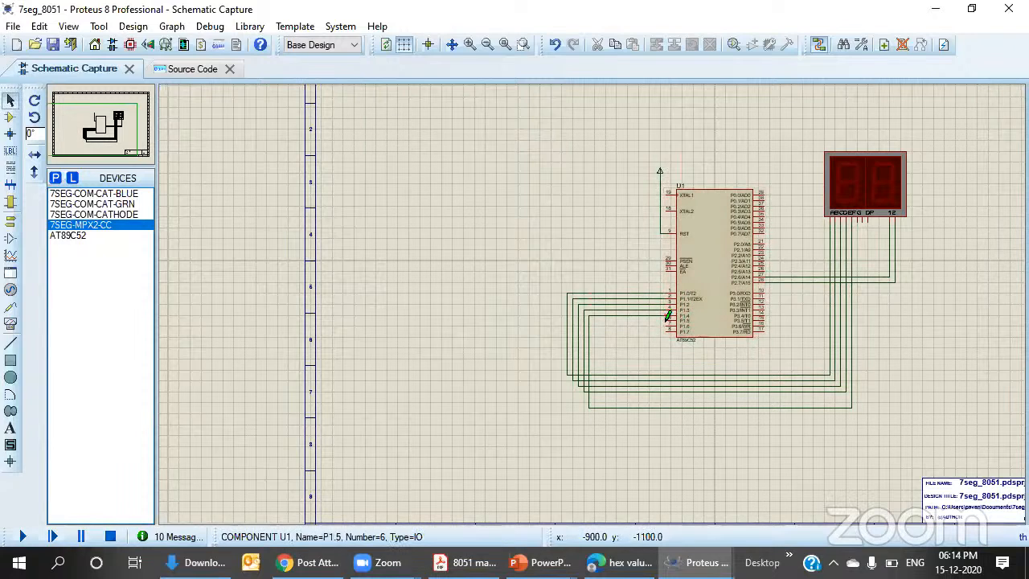
{"action": "left_click", "coordinate": [599, 318]}
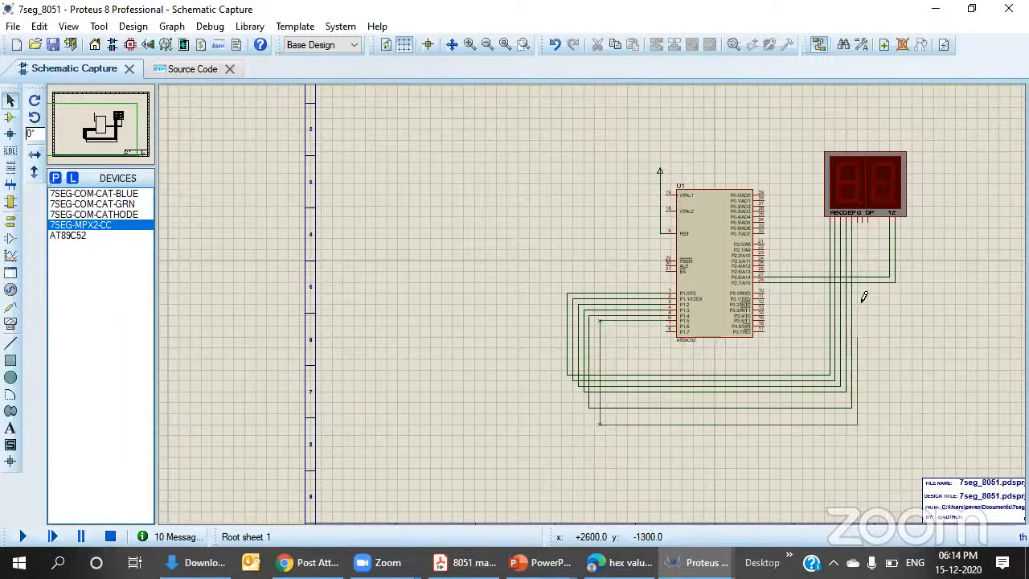
{"action": "left_click", "coordinate": [861, 215]}
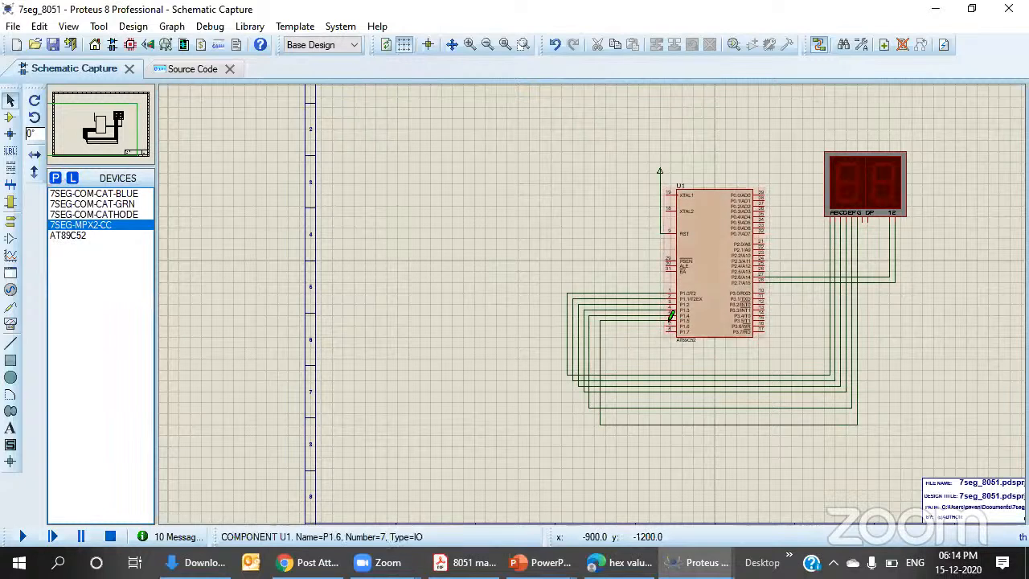
{"action": "left_click", "coordinate": [608, 324]}
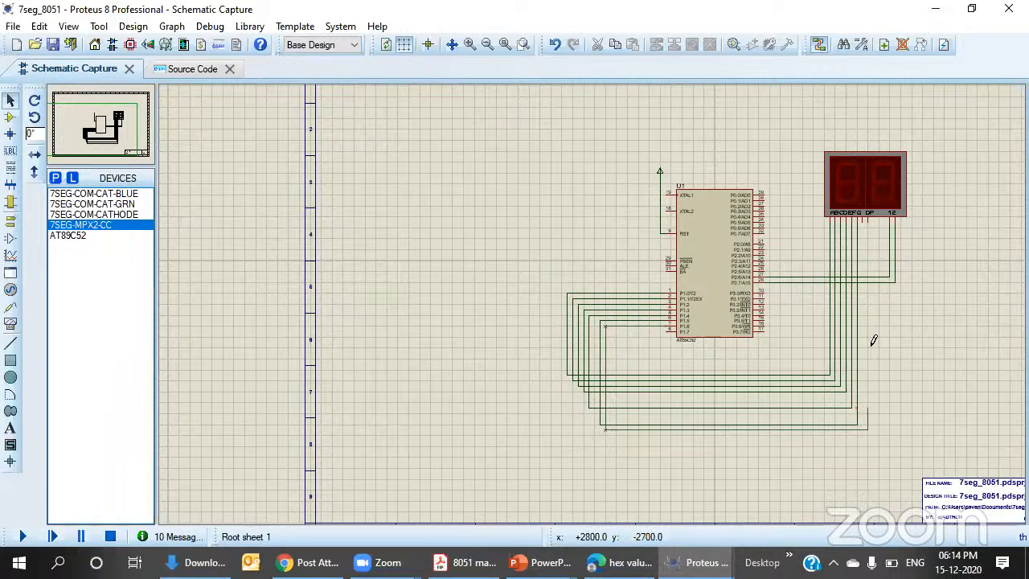
{"action": "left_click", "coordinate": [862, 221]}
- Examine the wiring between the AT89C52 and the two-digit display, checking the Port 1 segment wires and the Port 2 digit wires
{"action": "scroll", "coordinate": [766, 345], "scroll_direction": "down", "scroll_amount": 1}
{"action": "scroll", "coordinate": [570, 306], "scroll_direction": "up", "scroll_amount": 1}
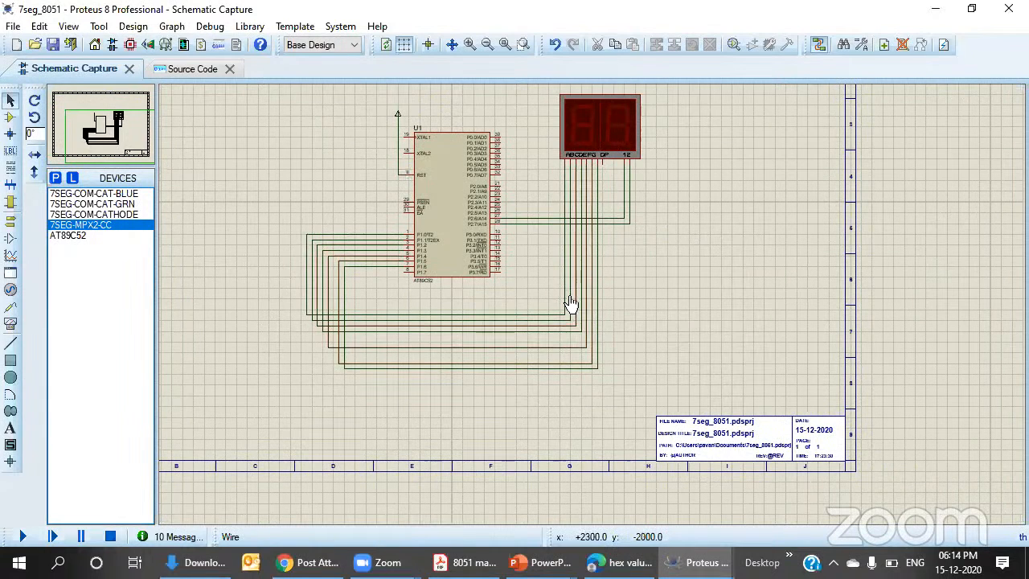
{"action": "left_click", "coordinate": [522, 44]}
{"action": "left_click_drag", "start_coordinate": [279, 94], "coordinate": [672, 439]}
{"action": "left_click_drag", "start_coordinate": [637, 394], "coordinate": [636, 393]}
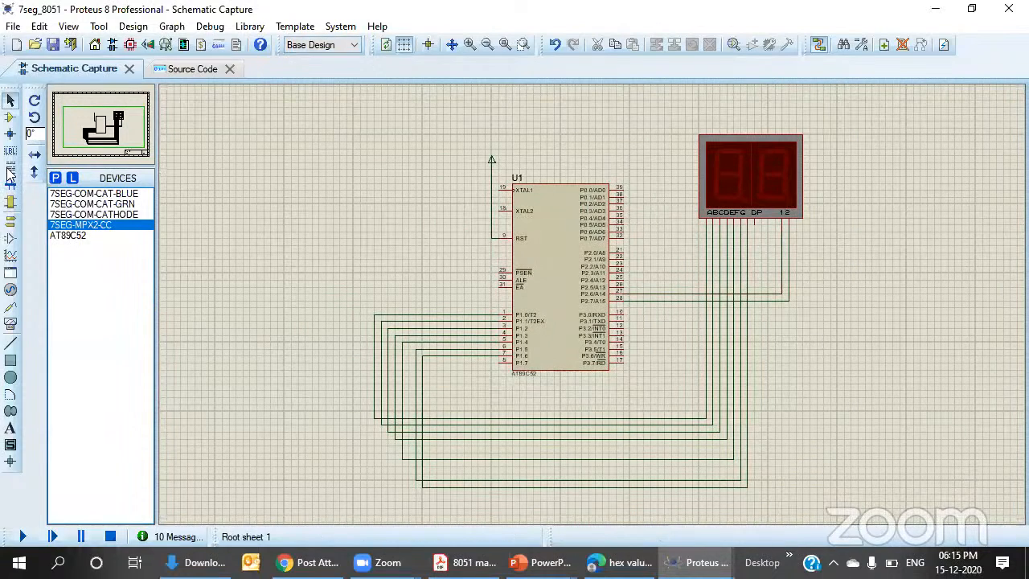
{"action": "left_click", "coordinate": [523, 44]}
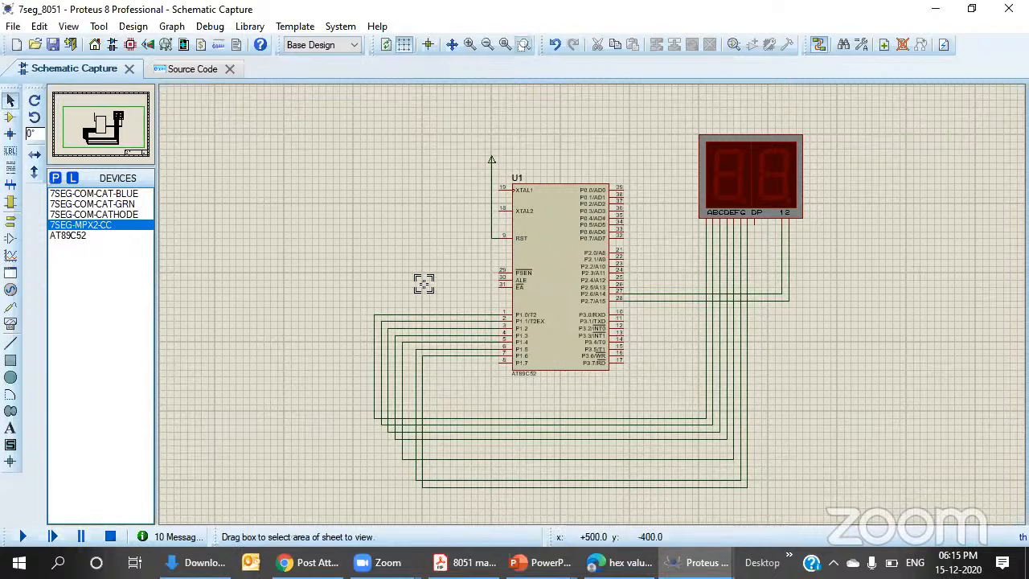
{"action": "left_click_drag", "start_coordinate": [337, 103], "coordinate": [850, 432]}
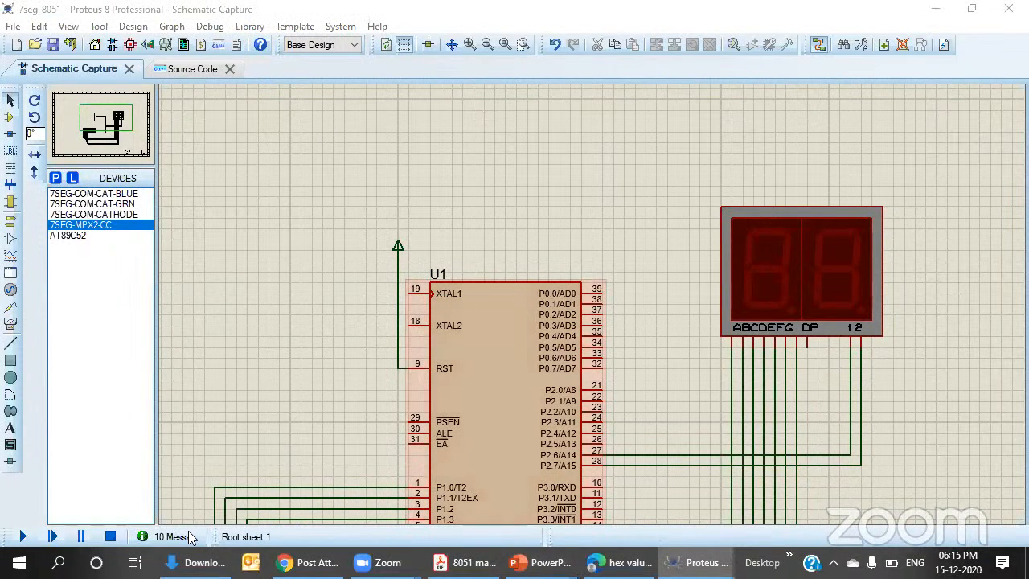
{"action": "scroll", "coordinate": [605, 201], "scroll_direction": "down", "scroll_amount": 4}
{"action": "scroll", "coordinate": [595, 312], "scroll_direction": "up", "scroll_amount": 2}
{"action": "scroll", "coordinate": [595, 312], "scroll_direction": "up", "scroll_amount": 1}
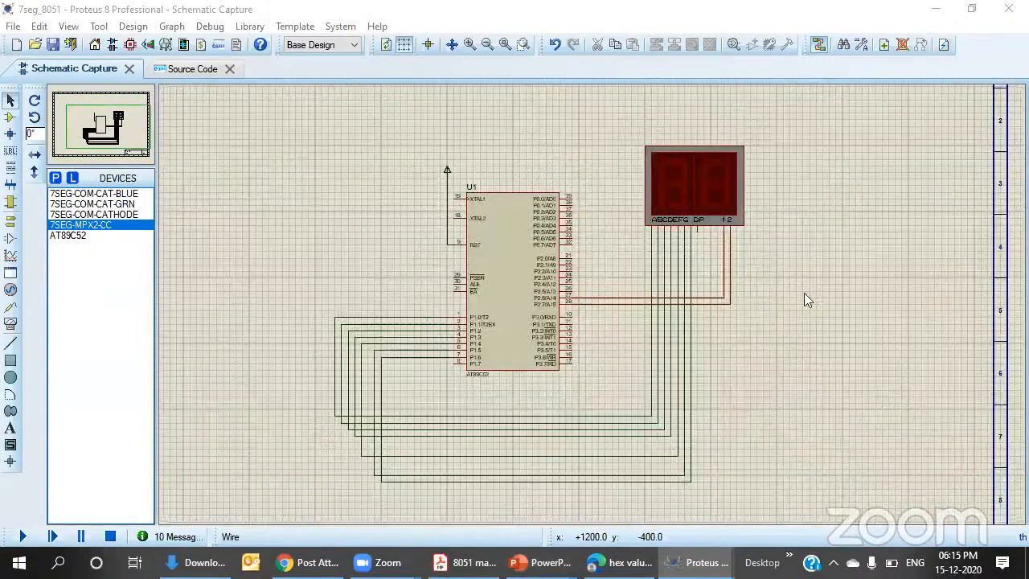
- Open the project's source code and delete the entire single-digit program from main.c
{"action": "left_click", "coordinate": [192, 69]}
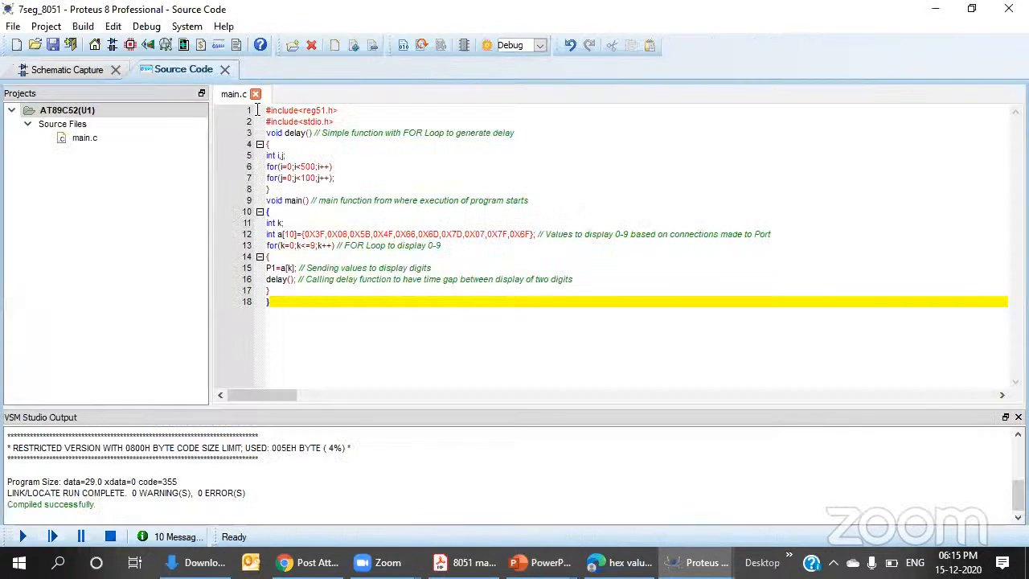
{"action": "key", "text": "shift+Up"}
{"action": "key", "text": "shift+Up"}
{"action": "key", "text": "shift+Up"}
{"action": "key", "text": "shift+Up"}
{"action": "key", "text": "shift+Up"}
{"action": "key", "text": "shift+Up"}
{"action": "key", "text": "shift+Up"}
{"action": "key", "text": "shift+Up"}
{"action": "key", "text": "shift+Up"}
{"action": "key", "text": "shift+Up"}
{"action": "key", "text": "shift+Up"}
{"action": "key", "text": "shift+Up"}
{"action": "key", "text": "shift+Up"}
{"action": "key", "text": "shift+Up"}
{"action": "key", "text": "shift+Up"}
{"action": "key", "text": "shift+Up"}
{"action": "key", "text": "shift+Up"}
{"action": "key", "text": "Delete"}
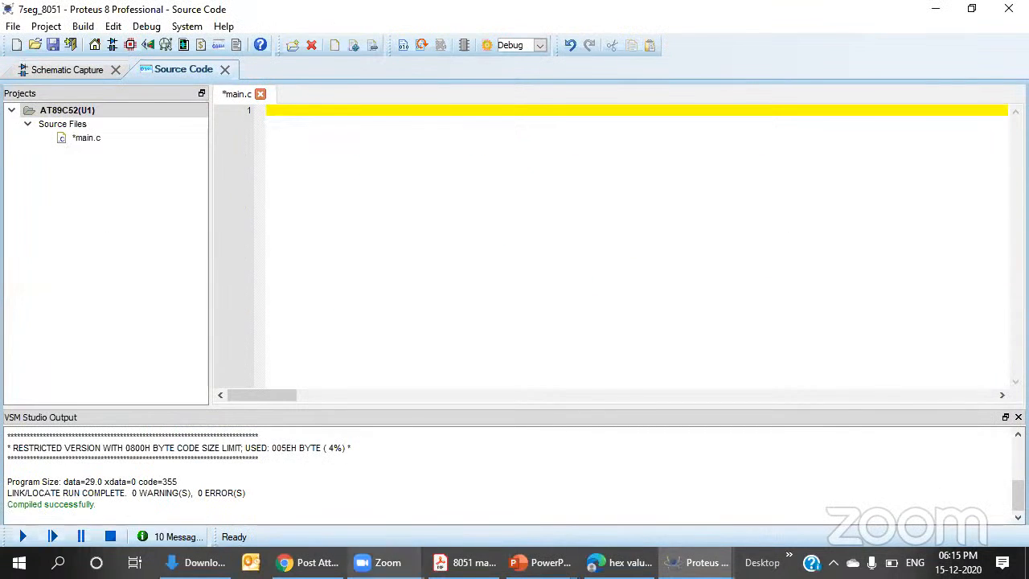
- Switch to the 8051 manual in Adobe Acrobat Reader and copy the double-digit source code from #include<reg51.h> through the delay_us function
{"action": "key", "text": "alt+Tab"}
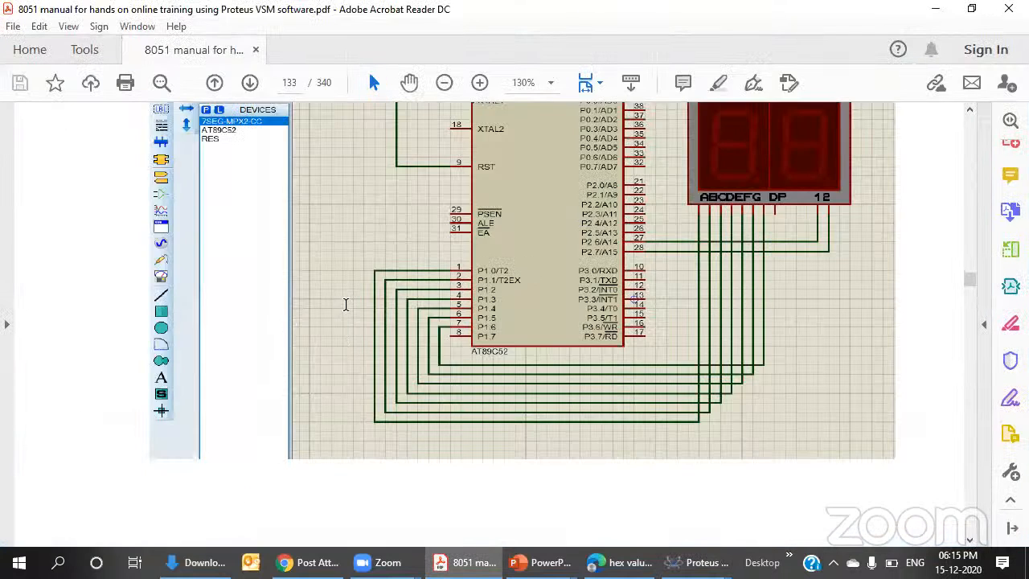
{"action": "scroll", "coordinate": [346, 304], "scroll_direction": "down", "scroll_amount": 6}
{"action": "scroll", "coordinate": [330, 313], "scroll_direction": "down", "scroll_amount": 2}
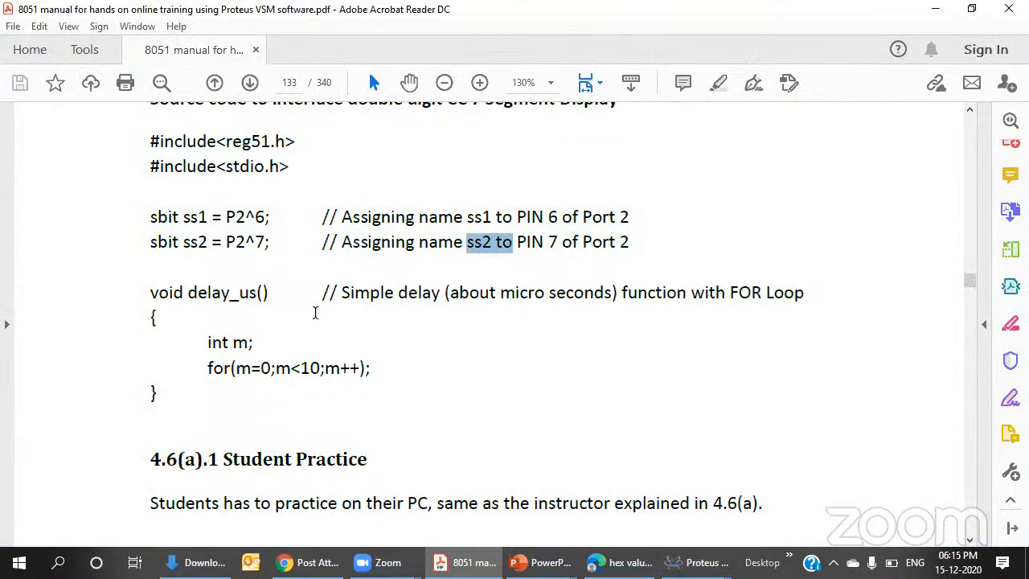
{"action": "left_click_drag", "start_coordinate": [159, 362], "coordinate": [155, 155]}
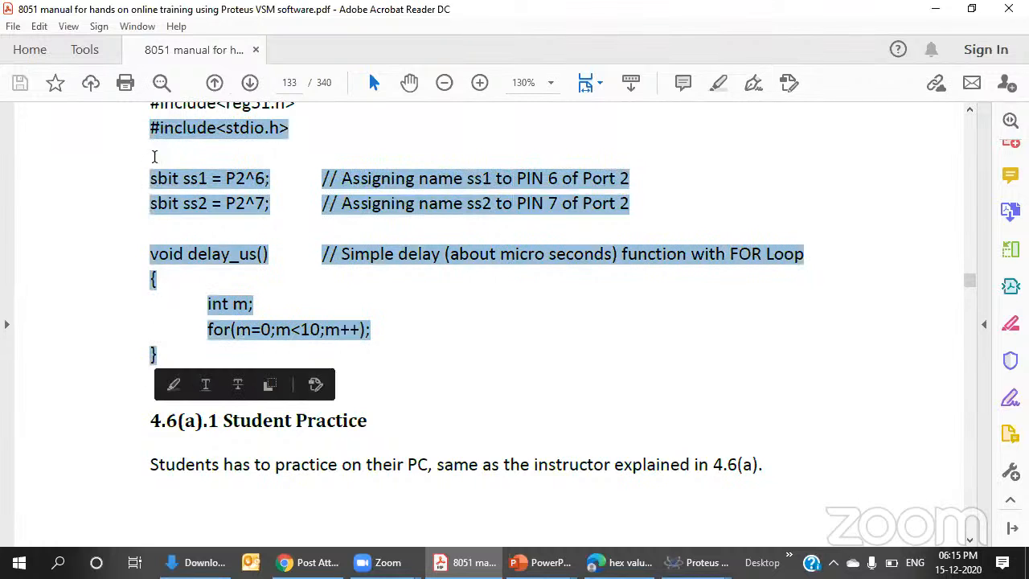
{"action": "scroll", "coordinate": [202, 271], "scroll_direction": "down", "scroll_amount": 1}
{"action": "scroll", "coordinate": [206, 279], "scroll_direction": "up", "scroll_amount": 3}
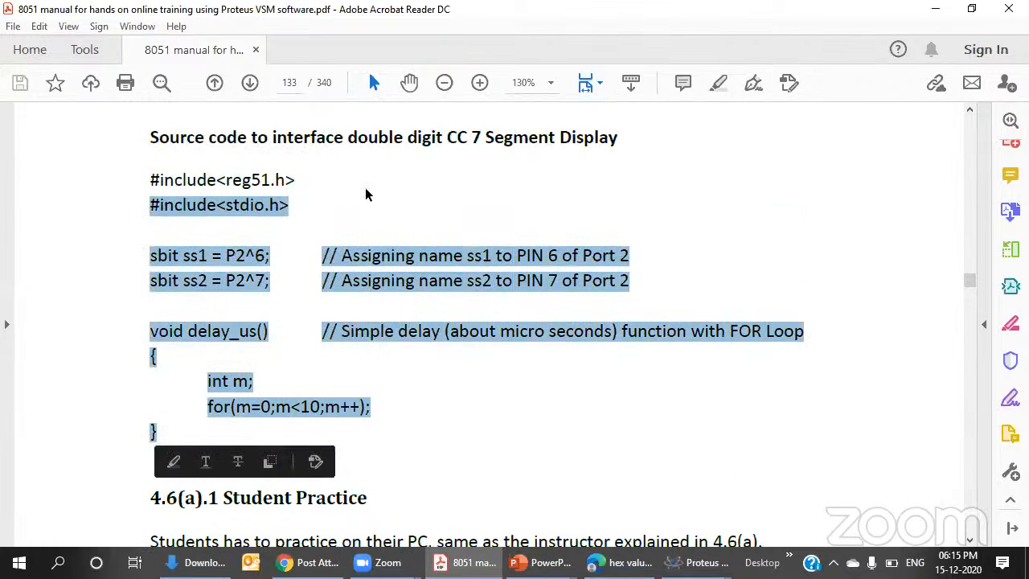
{"action": "left_click", "coordinate": [396, 203]}
{"action": "scroll", "coordinate": [402, 233], "scroll_direction": "up", "scroll_amount": 4}
{"action": "scroll", "coordinate": [322, 241], "scroll_direction": "down", "scroll_amount": 4}
{"action": "scroll", "coordinate": [237, 226], "scroll_direction": "down", "scroll_amount": 1}
{"action": "scroll", "coordinate": [152, 201], "scroll_direction": "up", "scroll_amount": 3}
{"action": "scroll", "coordinate": [163, 207], "scroll_direction": "down", "scroll_amount": 2}
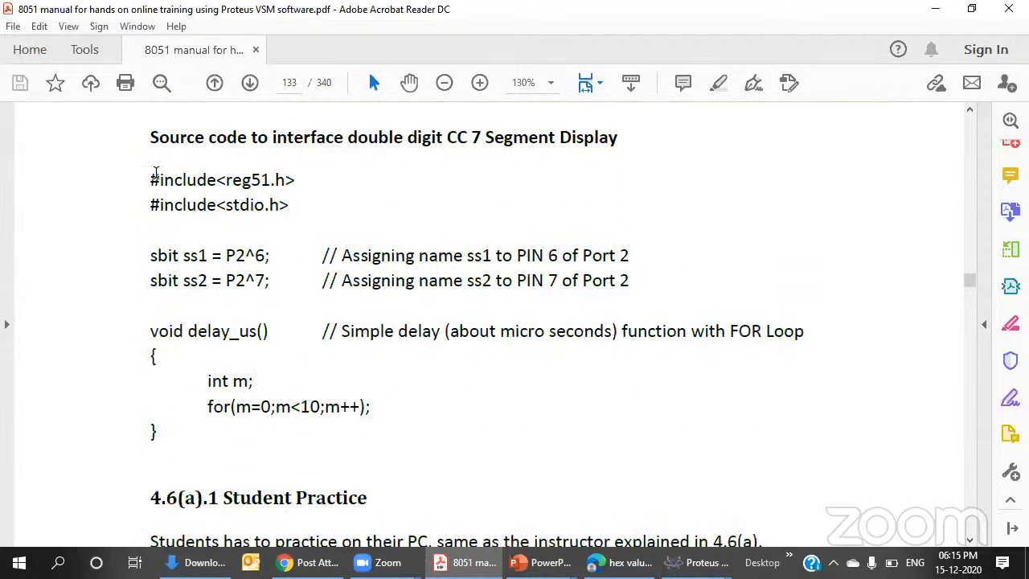
{"action": "left_click_drag", "start_coordinate": [148, 174], "coordinate": [140, 446]}
{"action": "key", "text": "ctrl+c"}
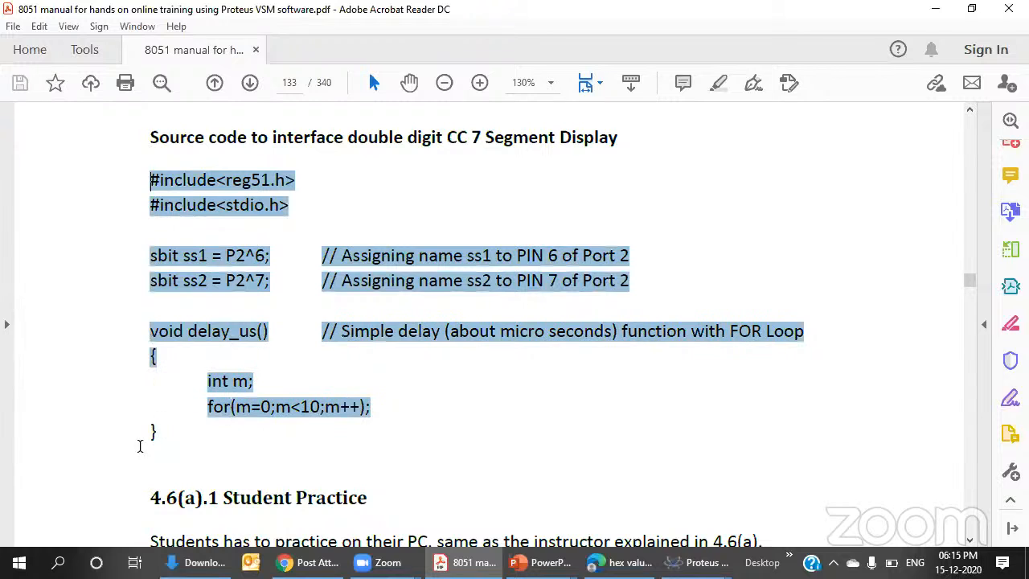
- Return to the 7seg_8051 project in Proteus and paste the copied includes, sbit assignments and delay_us function into the empty main.c
{"action": "scroll", "coordinate": [150, 436], "scroll_direction": "down", "scroll_amount": 3}
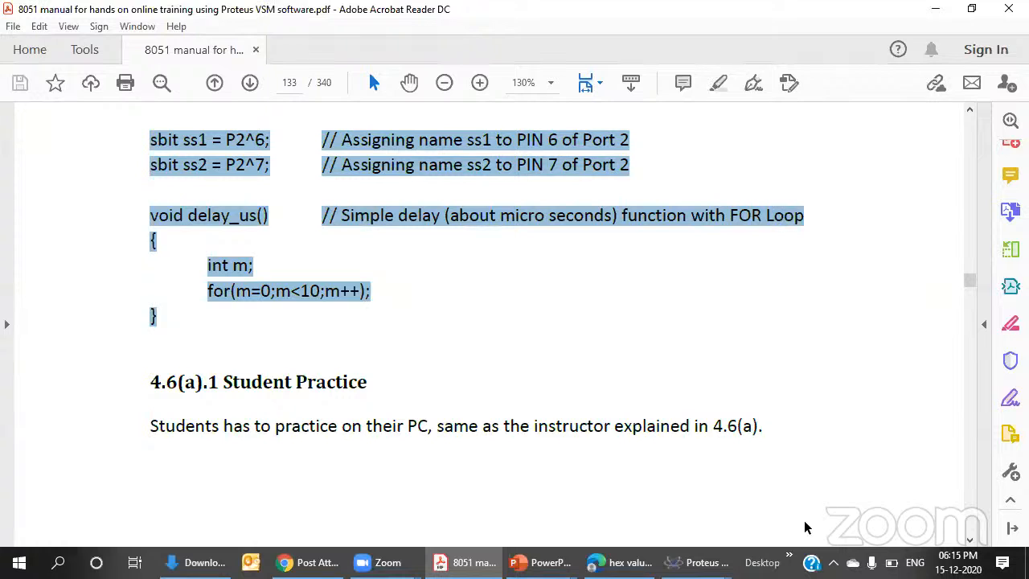
{"action": "mouse_move", "coordinate": [697, 562]}
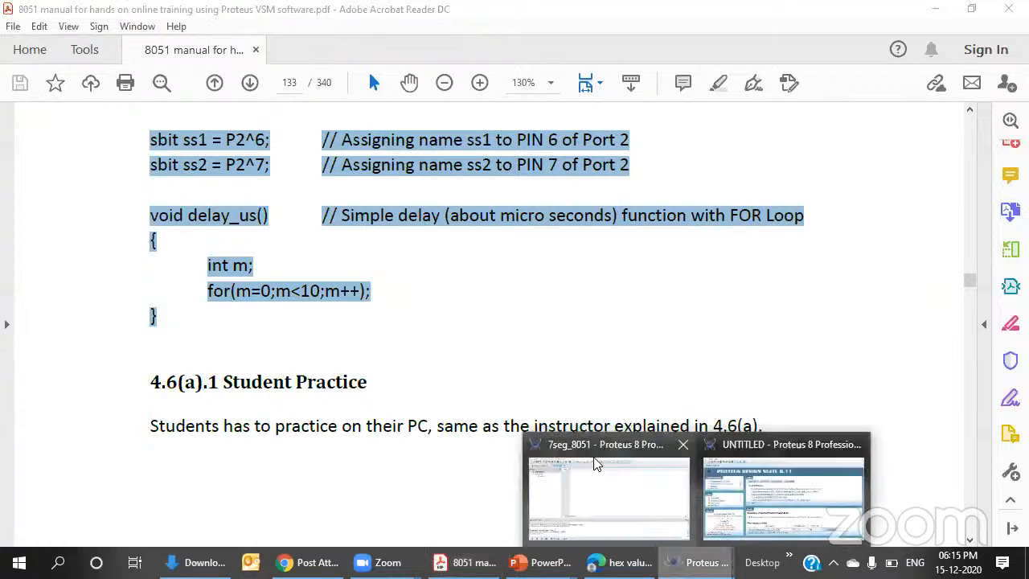
{"action": "left_click", "coordinate": [611, 498]}
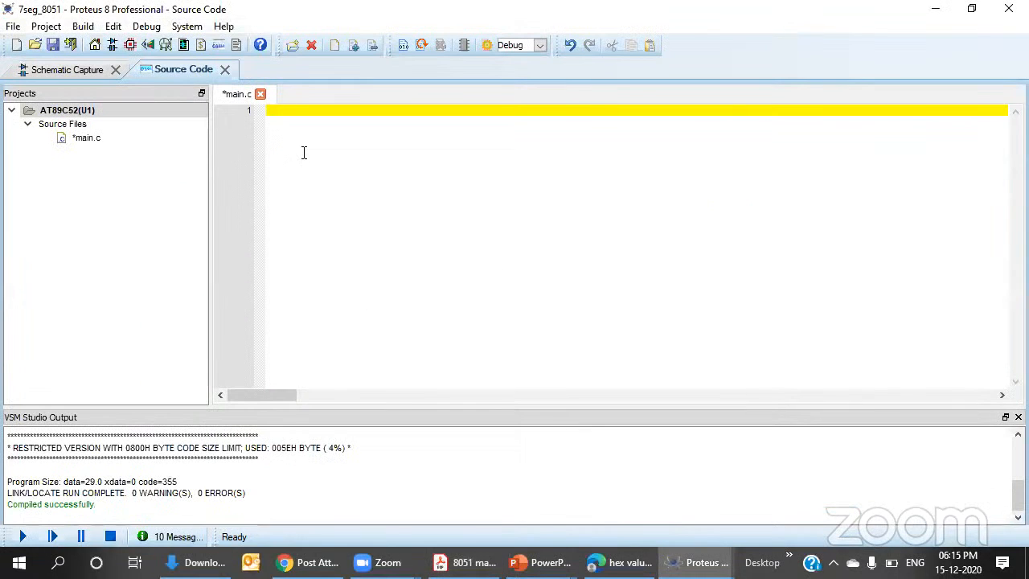
{"action": "key", "text": "ctrl+v"}
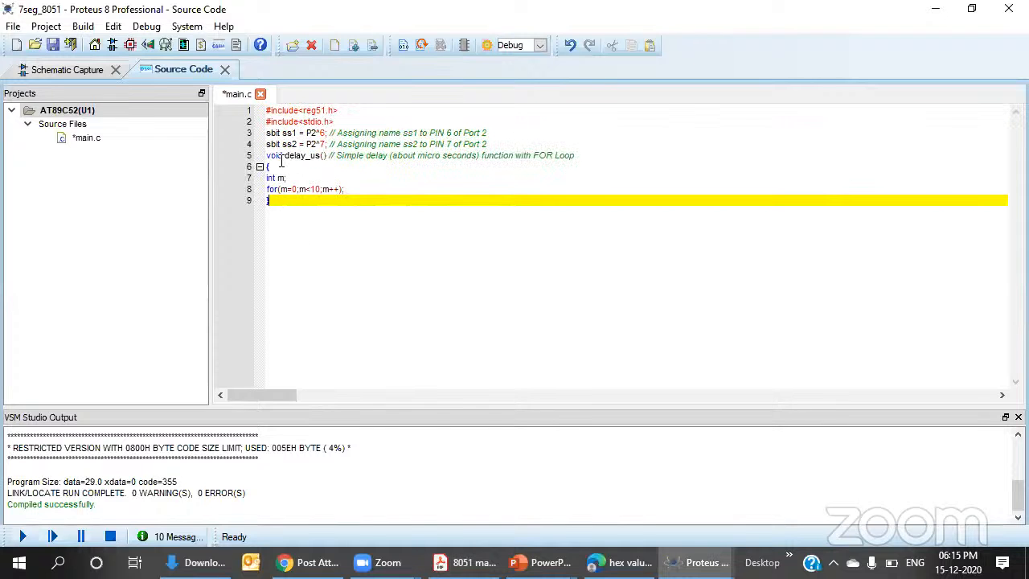
- Compare the ss1 and ss2 assignments in main.c with the Port 2 digit-select wiring in the schematic
{"action": "left_click", "coordinate": [41, 74]}
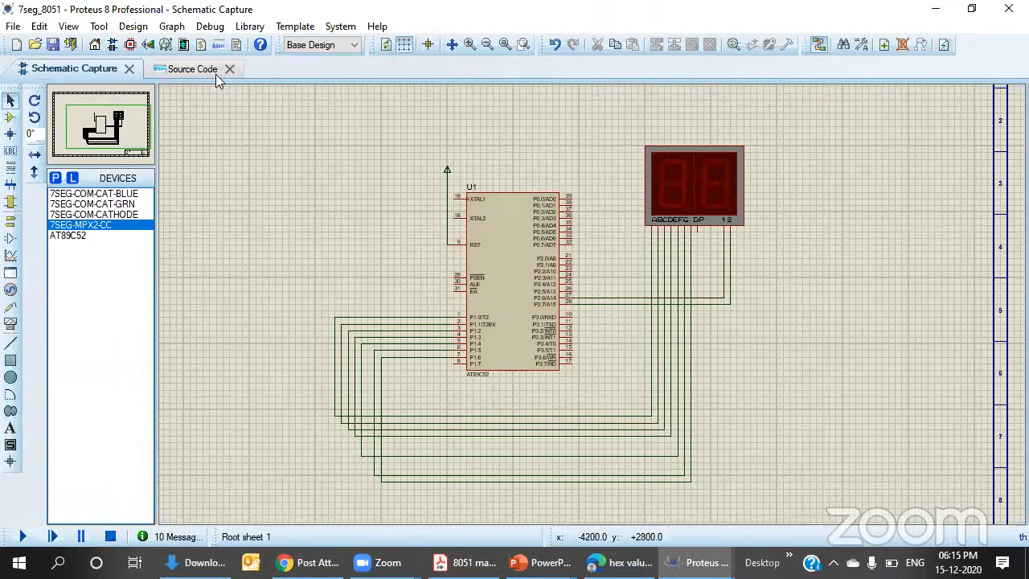
{"action": "left_click", "coordinate": [193, 70]}
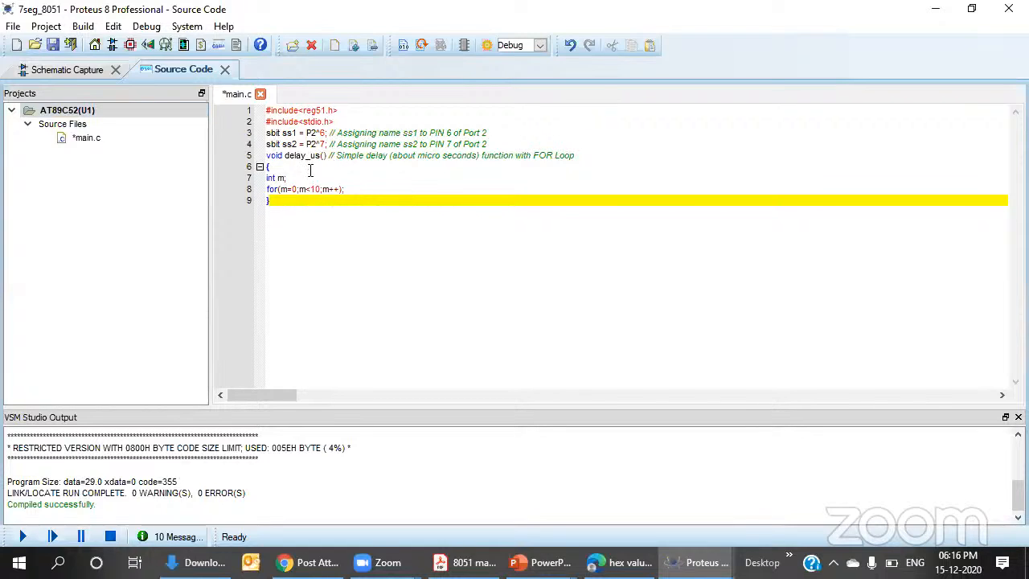
{"action": "left_click", "coordinate": [70, 71]}
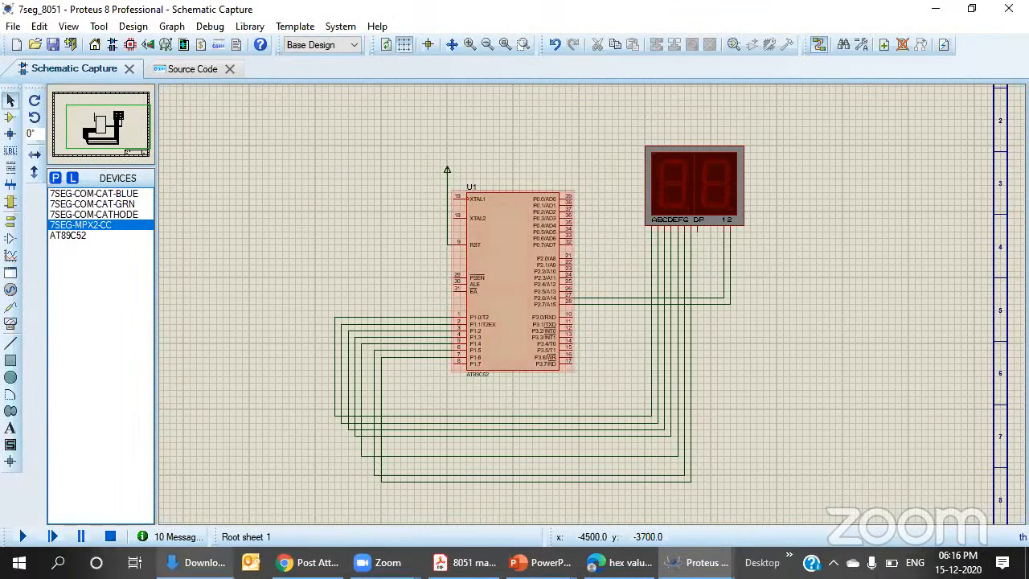
- Switch to the 8051 manual in Adobe Acrobat Reader and copy the double-digit void main() function through its final closing brace
{"action": "key", "text": "alt+Tab"}
{"action": "scroll", "coordinate": [205, 354], "scroll_direction": "down", "scroll_amount": 10}
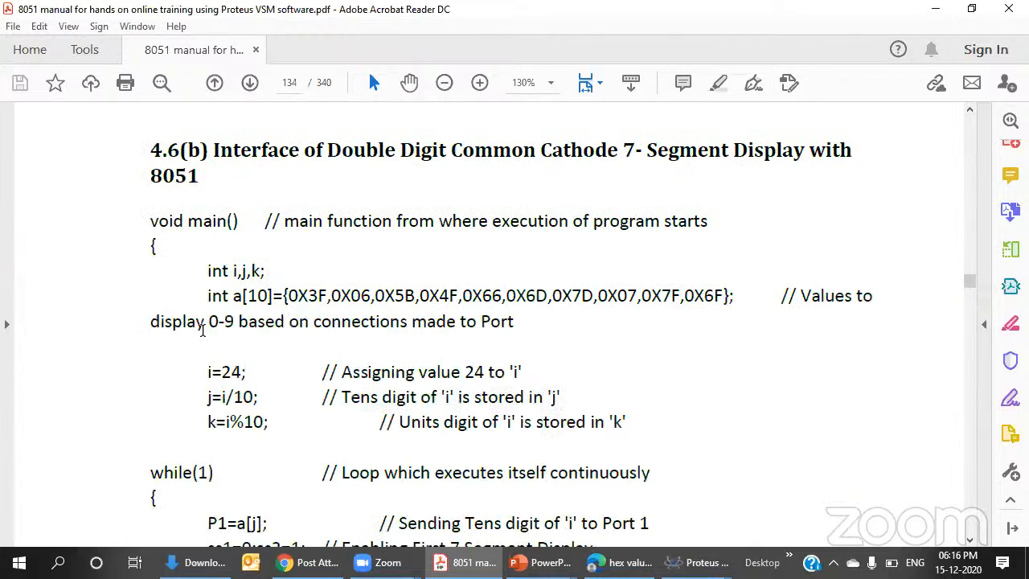
{"action": "left_click_drag", "start_coordinate": [150, 219], "coordinate": [306, 522]}
{"action": "scroll", "coordinate": [277, 517], "scroll_direction": "down", "scroll_amount": 4}
{"action": "scroll", "coordinate": [277, 517], "scroll_direction": "down", "scroll_amount": 1}
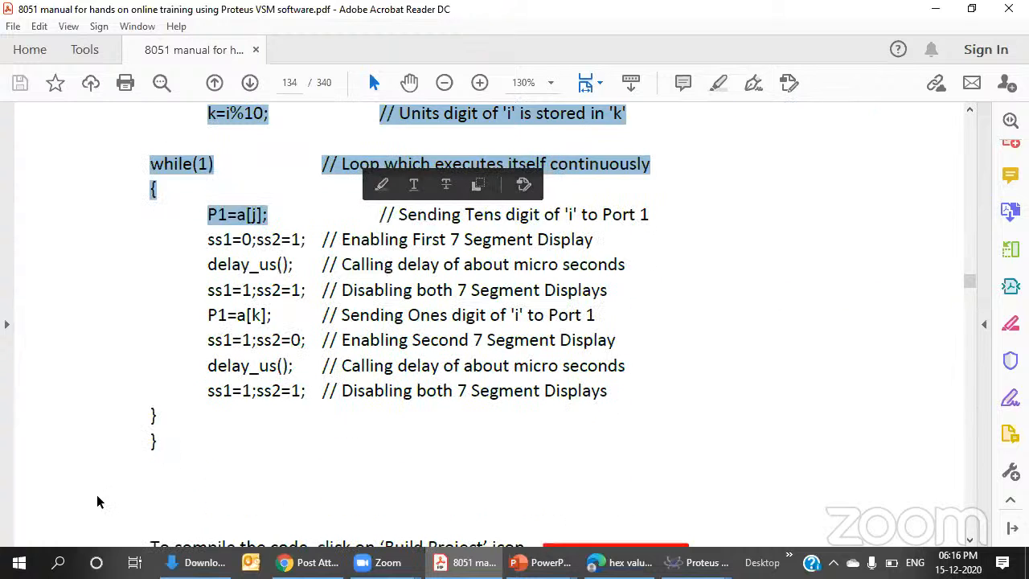
{"action": "scroll", "coordinate": [97, 502], "scroll_direction": "down", "scroll_amount": 1}
{"action": "left_click_drag", "start_coordinate": [160, 409], "coordinate": [153, 368]}
{"action": "left_click_drag", "start_coordinate": [138, 256], "coordinate": [150, 154]}
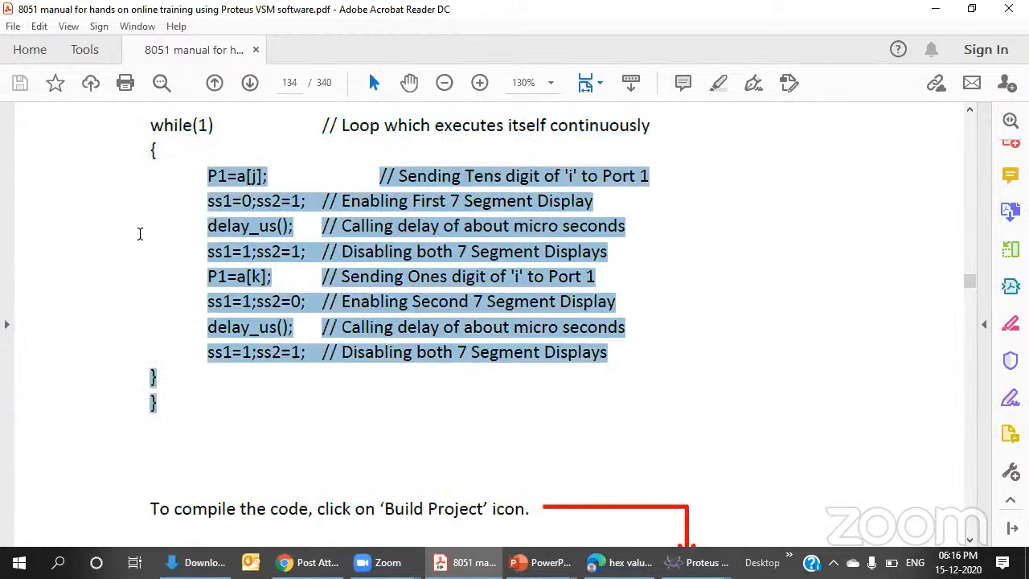
{"action": "left_click_drag", "start_coordinate": [153, 77], "coordinate": [148, 406]}
{"action": "key", "text": "ctrl+c"}
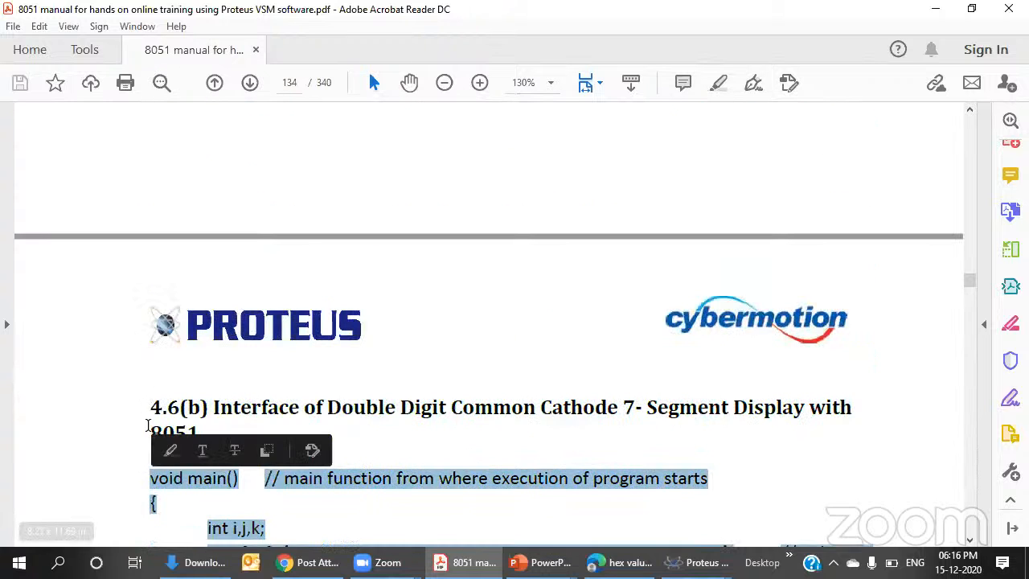
- Return to the 7seg_8051 project in Proteus and paste the copied main function below delay_us in main.c
{"action": "left_click", "coordinate": [693, 563]}
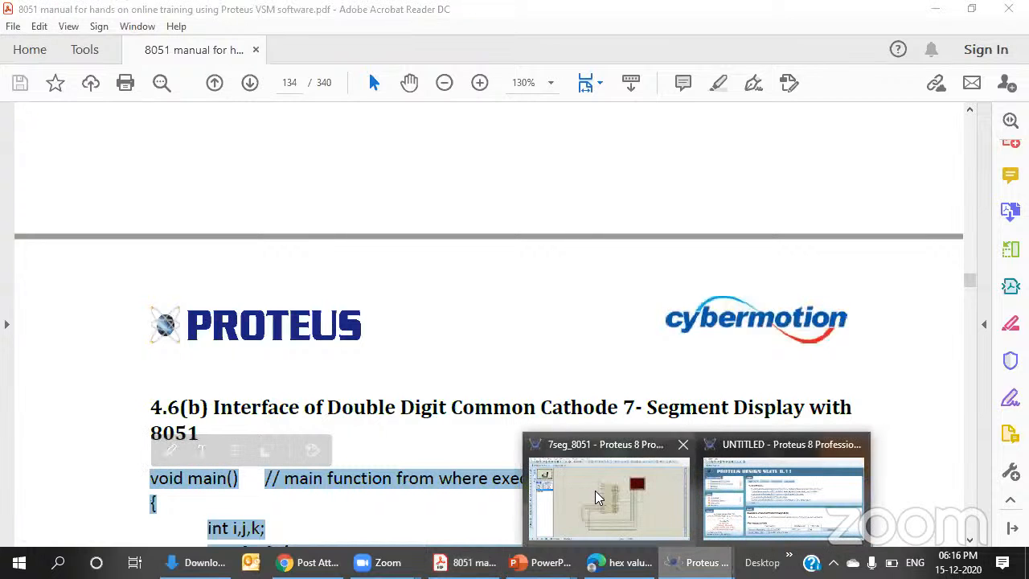
{"action": "left_click", "coordinate": [596, 496]}
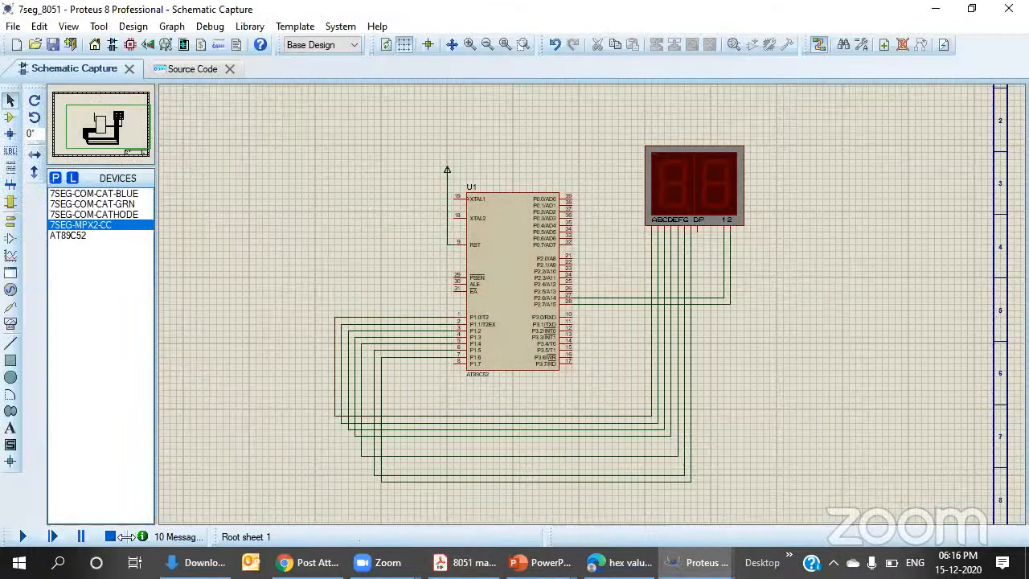
{"action": "left_click", "coordinate": [193, 70]}
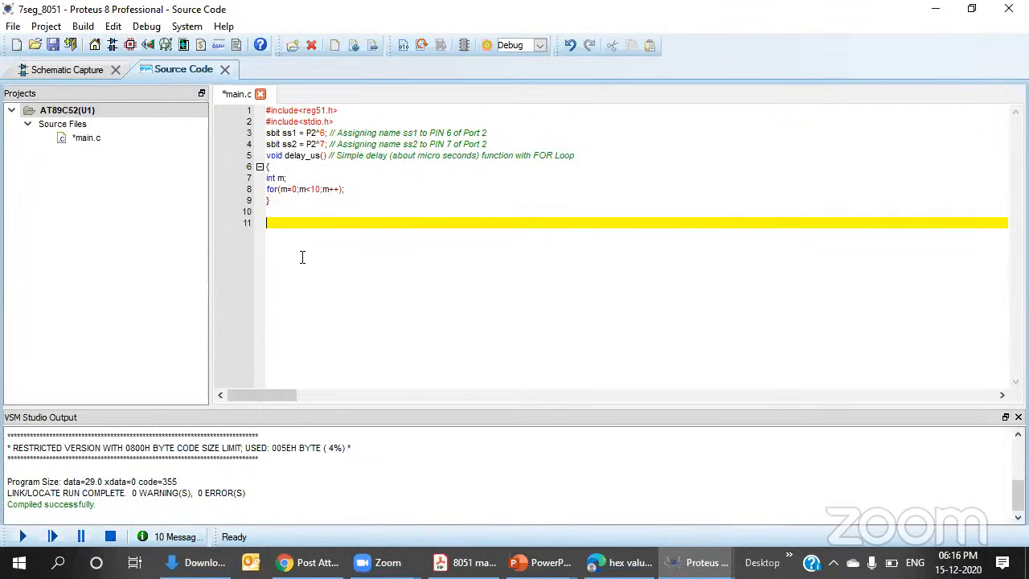
{"action": "key", "text": "ctrl+v"}
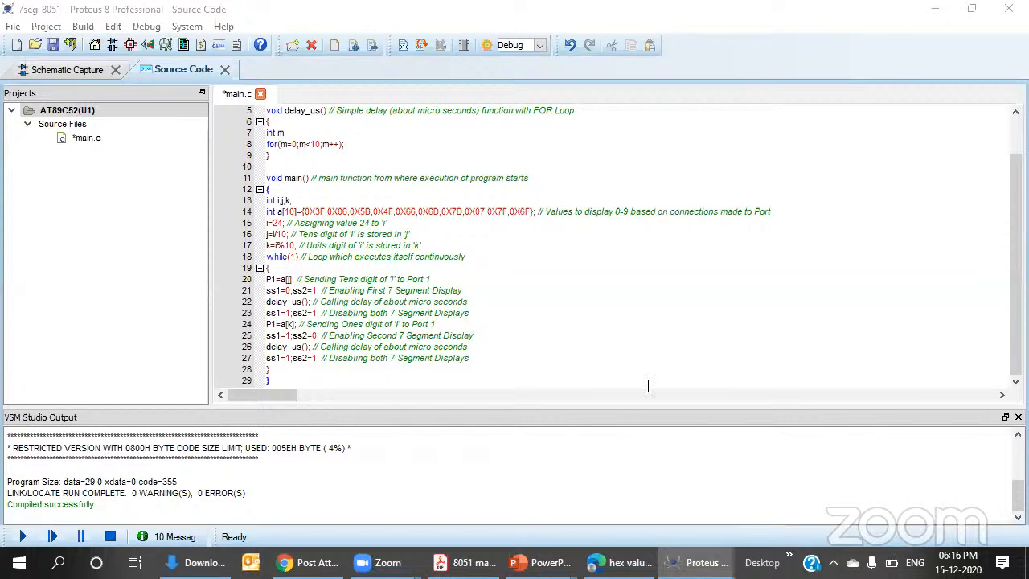
{"action": "left_click", "coordinate": [486, 326]}
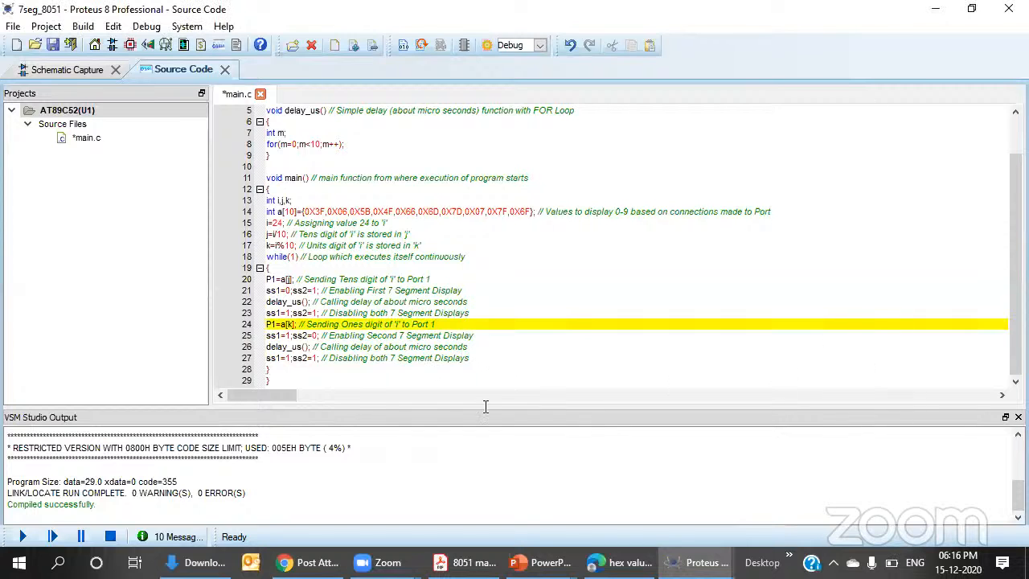
{"action": "scroll", "coordinate": [404, 324], "scroll_direction": "up", "scroll_amount": 2}
{"action": "scroll", "coordinate": [316, 228], "scroll_direction": "down", "scroll_amount": 2}
- Run the simulation of the two-digit display circuit from the schematic and stop it
{"action": "left_click", "coordinate": [84, 72]}
{"action": "left_click", "coordinate": [22, 536]}
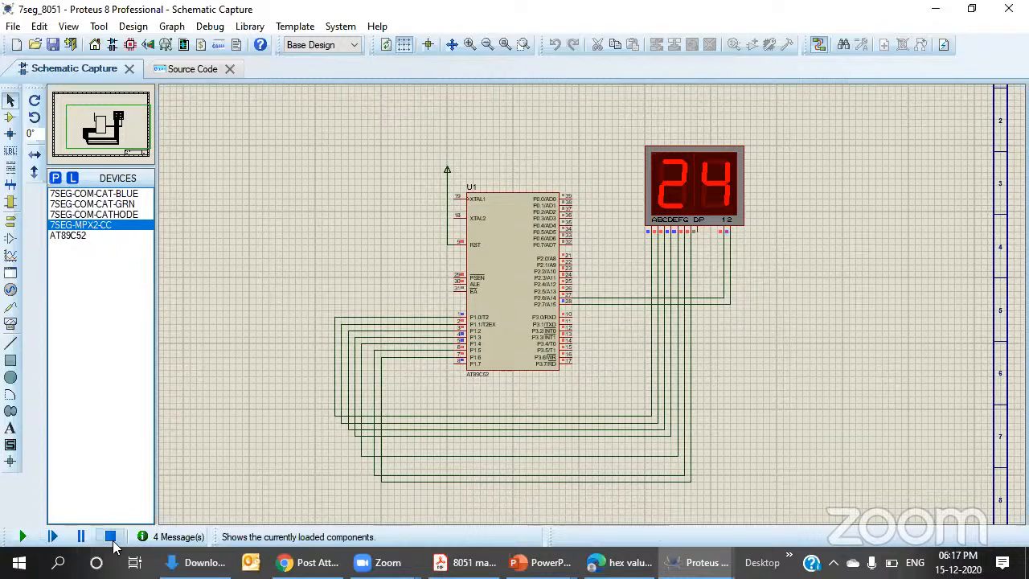
{"action": "left_click", "coordinate": [110, 536]}
- Review the double-digit program in main.c and take a closer view of the AT89C52 and display wiring in the schematic
{"action": "left_click", "coordinate": [211, 69]}
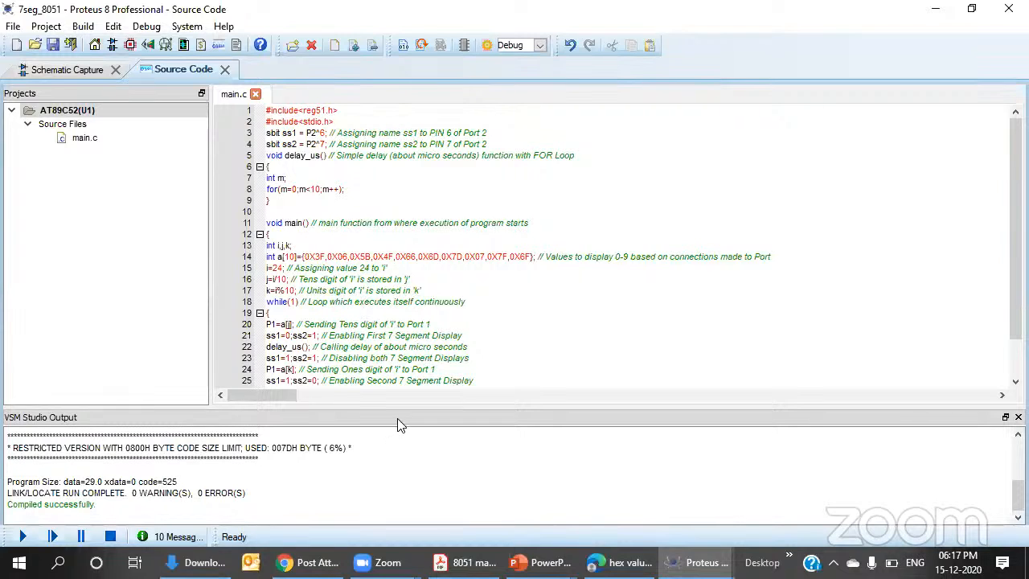
{"action": "left_click", "coordinate": [66, 71]}
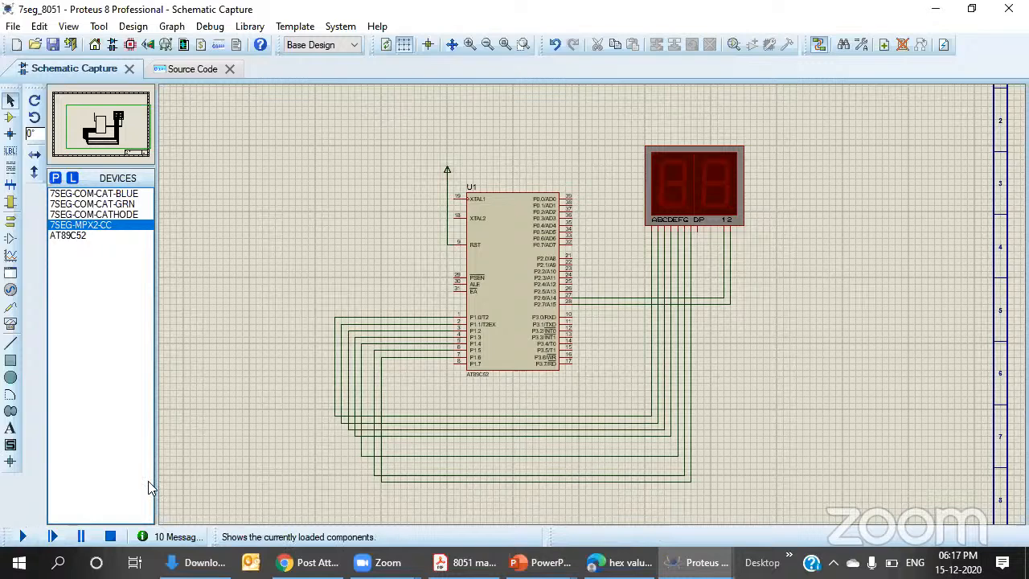
{"action": "left_click", "coordinate": [524, 44]}
{"action": "left_click_drag", "start_coordinate": [308, 100], "coordinate": [754, 418]}
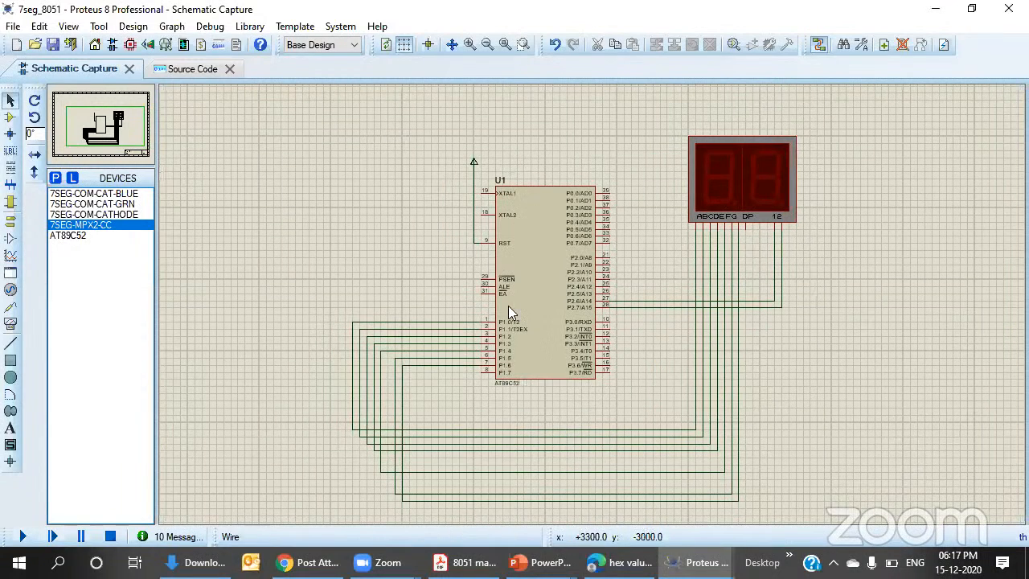
{"action": "left_click", "coordinate": [523, 44]}
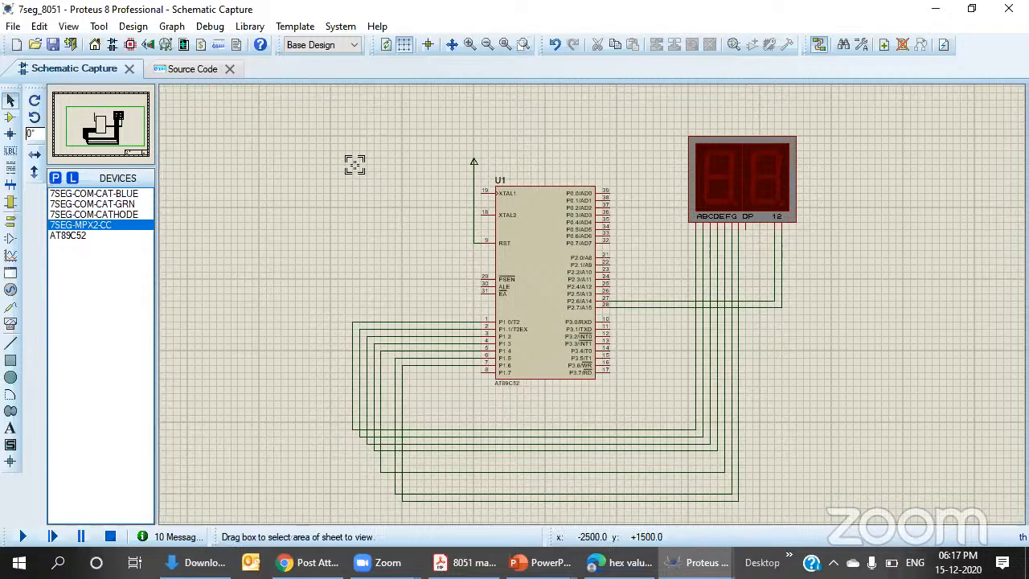
{"action": "left_click_drag", "start_coordinate": [310, 96], "coordinate": [784, 513]}
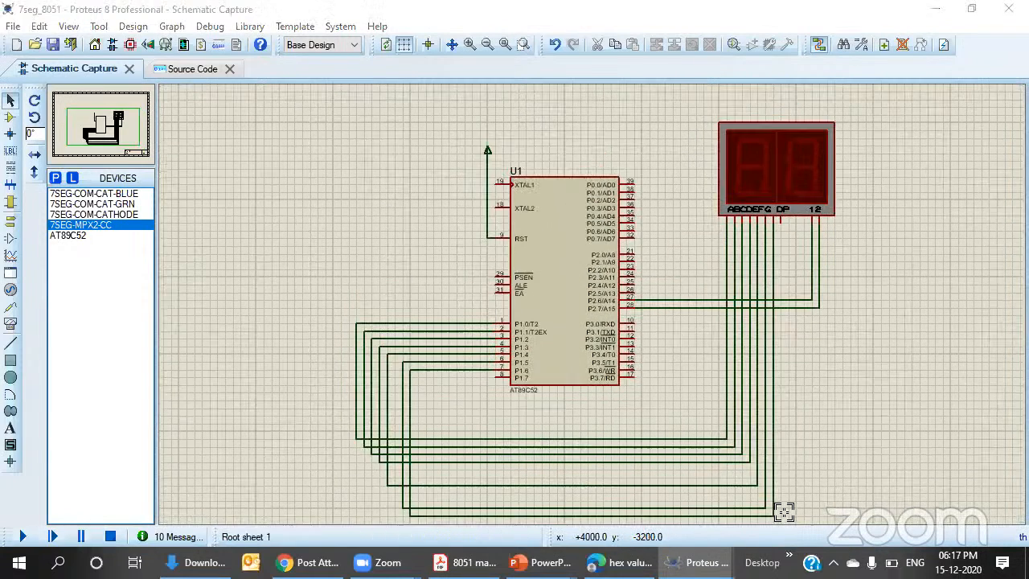
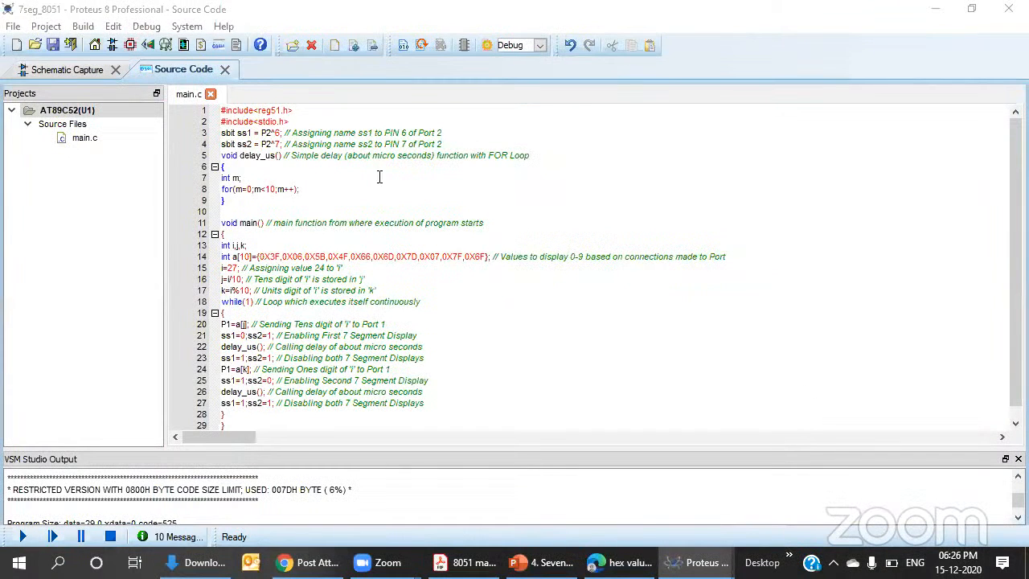
- Switch to the 8051 manual in Adobe Acrobat Reader and check the value assigned to i in the double-digit program
{"action": "left_click", "coordinate": [38, 70]}
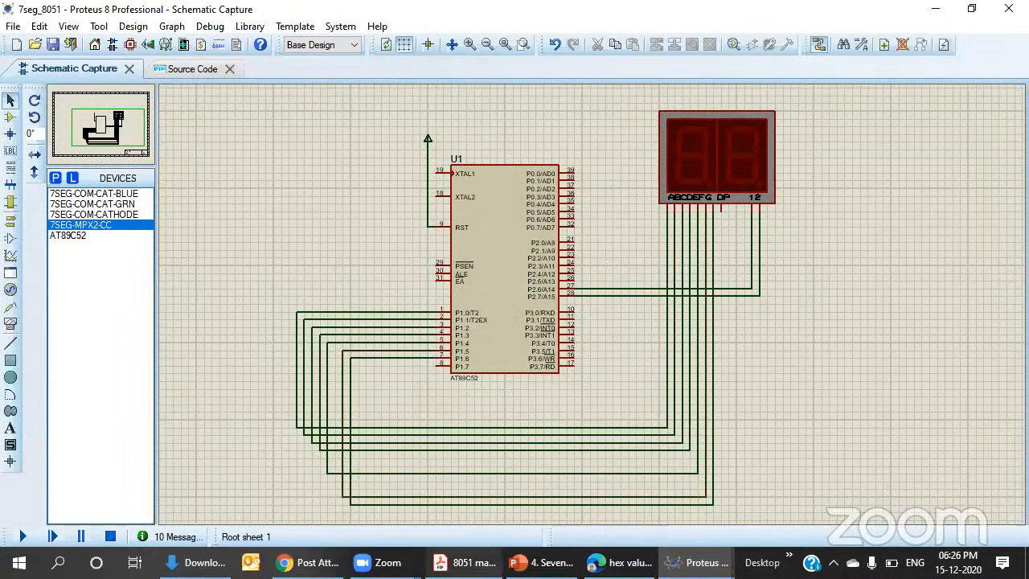
{"action": "left_click", "coordinate": [485, 555]}
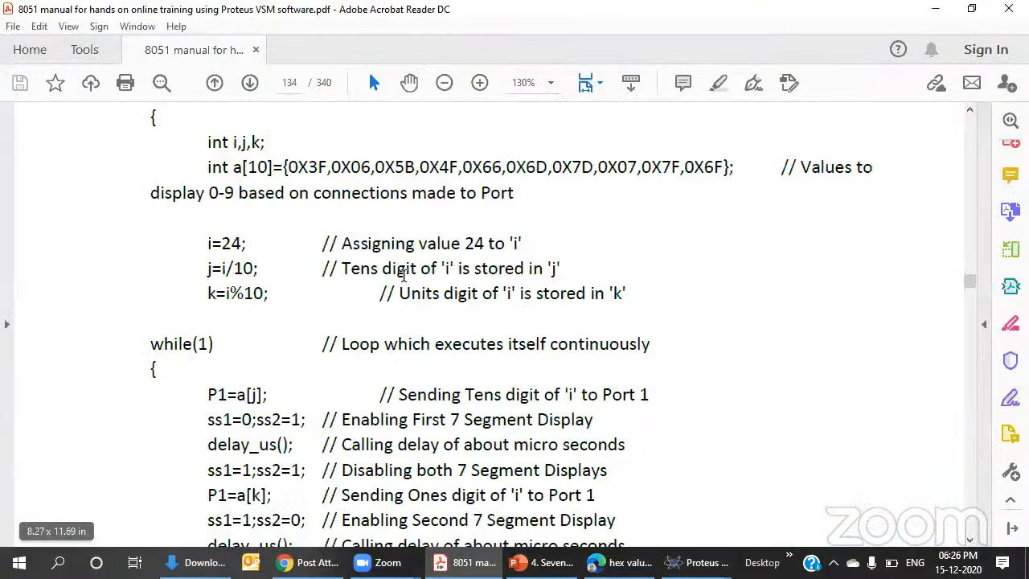
{"action": "scroll", "coordinate": [308, 265], "scroll_direction": "down", "scroll_amount": 2}
{"action": "scroll", "coordinate": [245, 205], "scroll_direction": "up", "scroll_amount": 3}
{"action": "scroll", "coordinate": [245, 205], "scroll_direction": "down", "scroll_amount": 3}
{"action": "left_click_drag", "start_coordinate": [246, 205], "coordinate": [210, 205]}
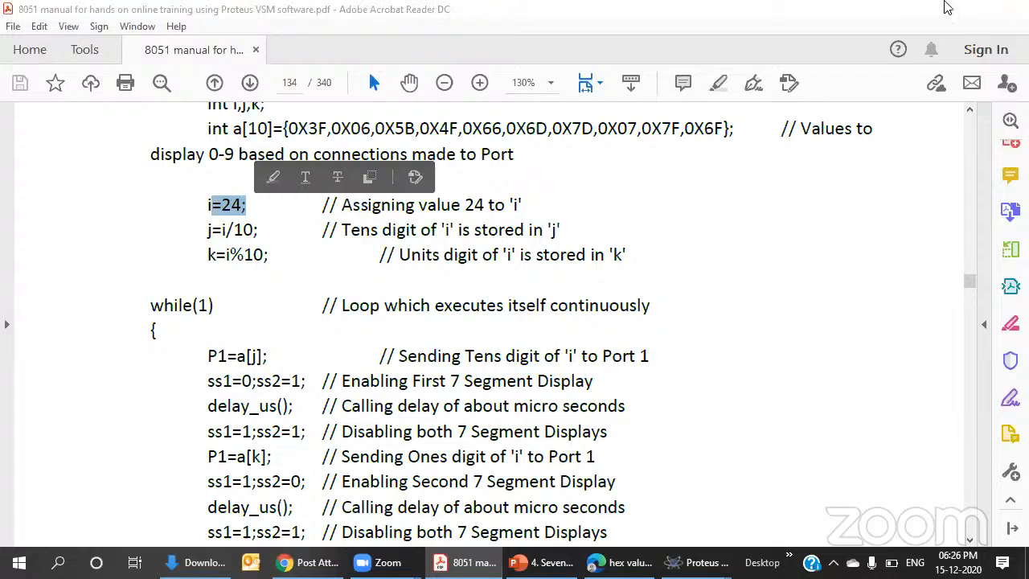
{"action": "key", "text": "alt+Tab"}
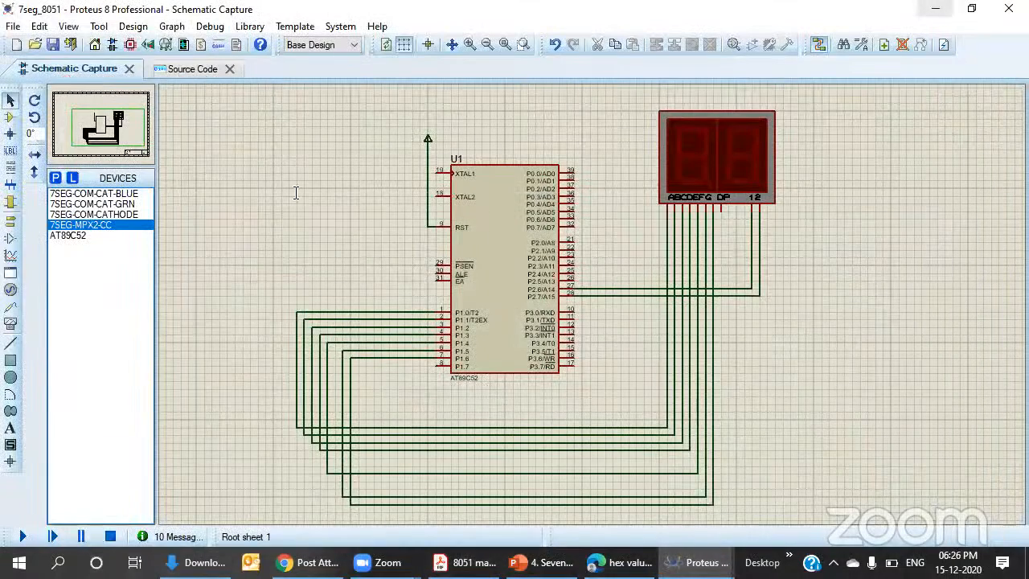
- Set the variable i to 24 on line 15 of main.c, keeping the int i,j,k declaration intact
{"action": "left_click", "coordinate": [192, 69]}
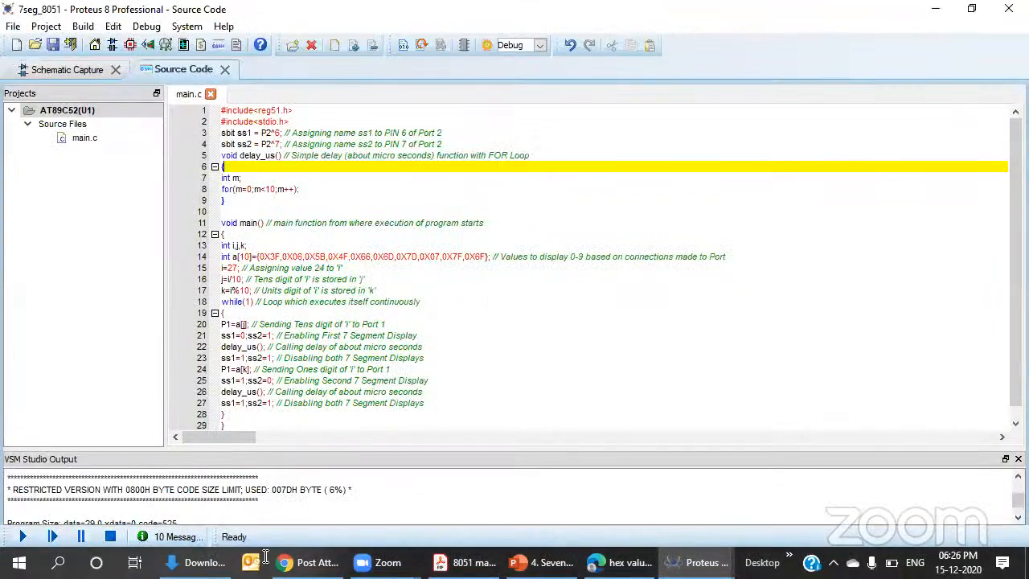
{"action": "left_click", "coordinate": [235, 268]}
{"action": "key", "text": "BackSpace"}
{"action": "type", "text": "4"}
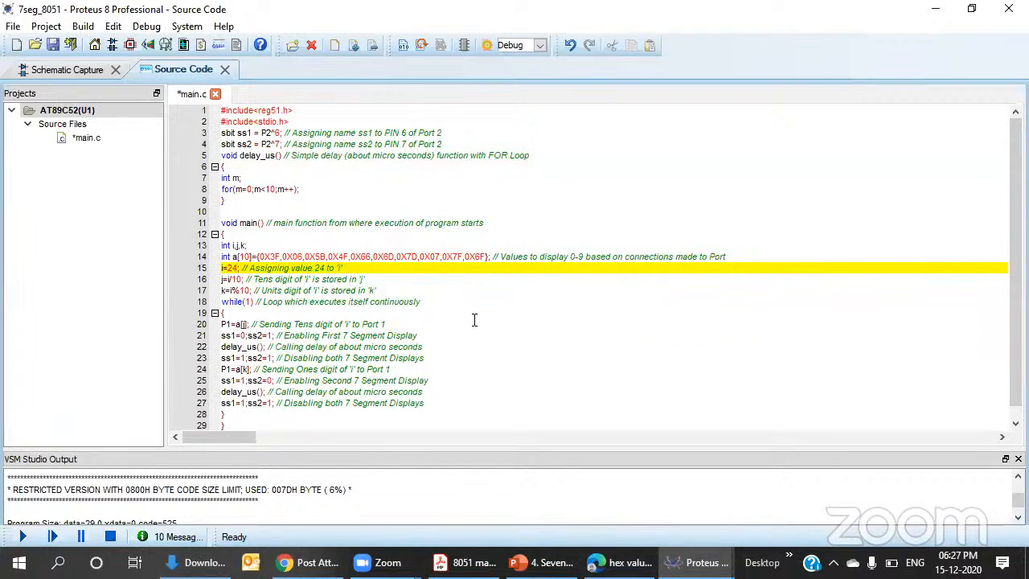
{"action": "left_click", "coordinate": [474, 320]}
{"action": "left_click", "coordinate": [331, 240]}
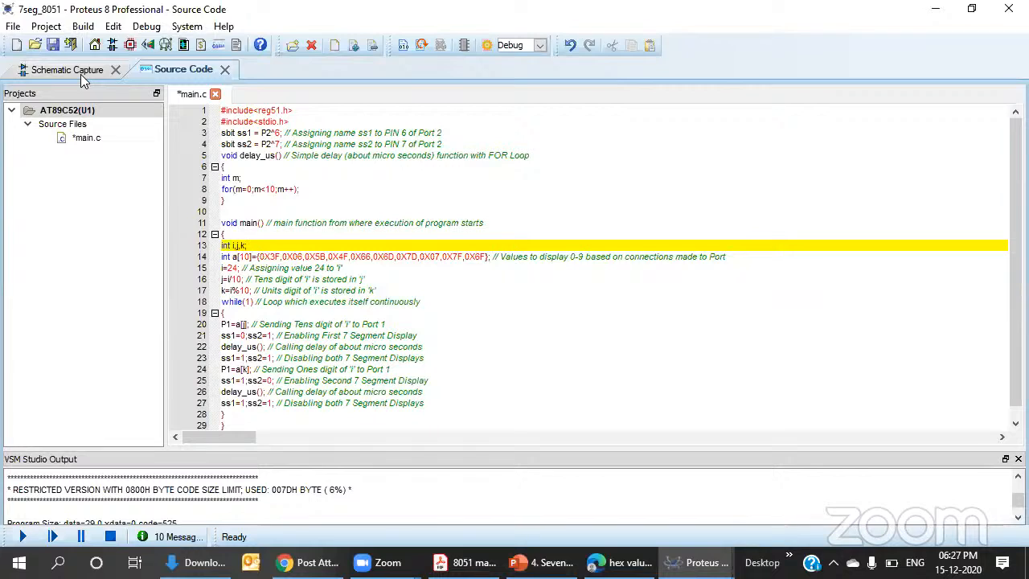
{"action": "type", "text": ";"}
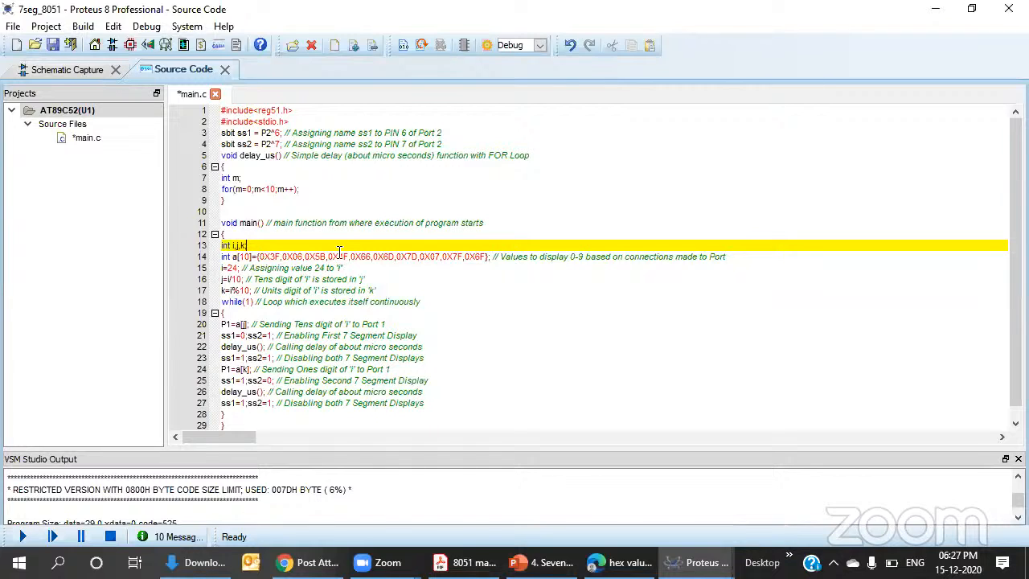
- Simulate the program with i=24 on the two-digit display and stop the simulation
{"action": "left_click", "coordinate": [25, 539]}
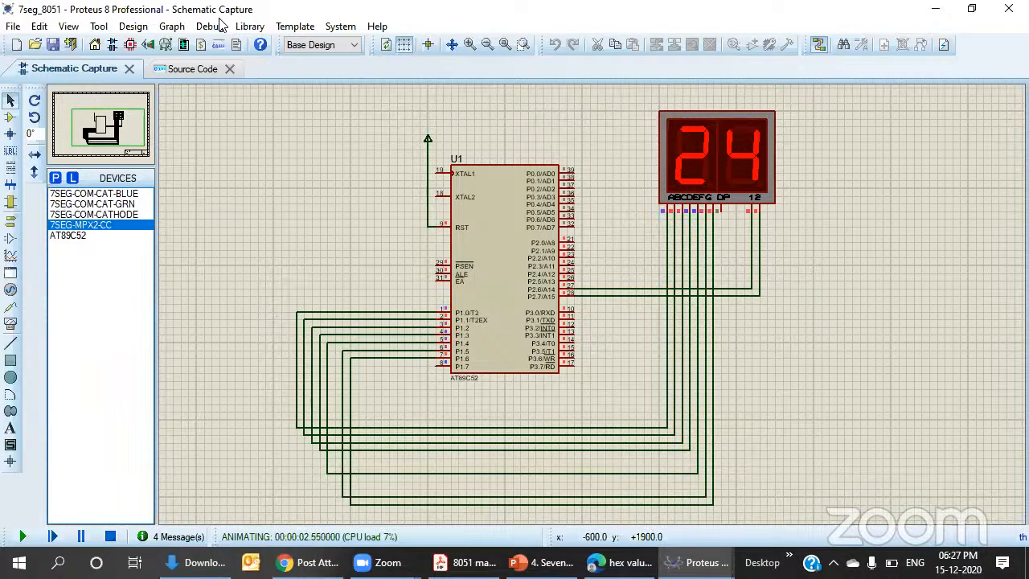
{"action": "left_click", "coordinate": [173, 70]}
{"action": "left_click", "coordinate": [110, 537]}
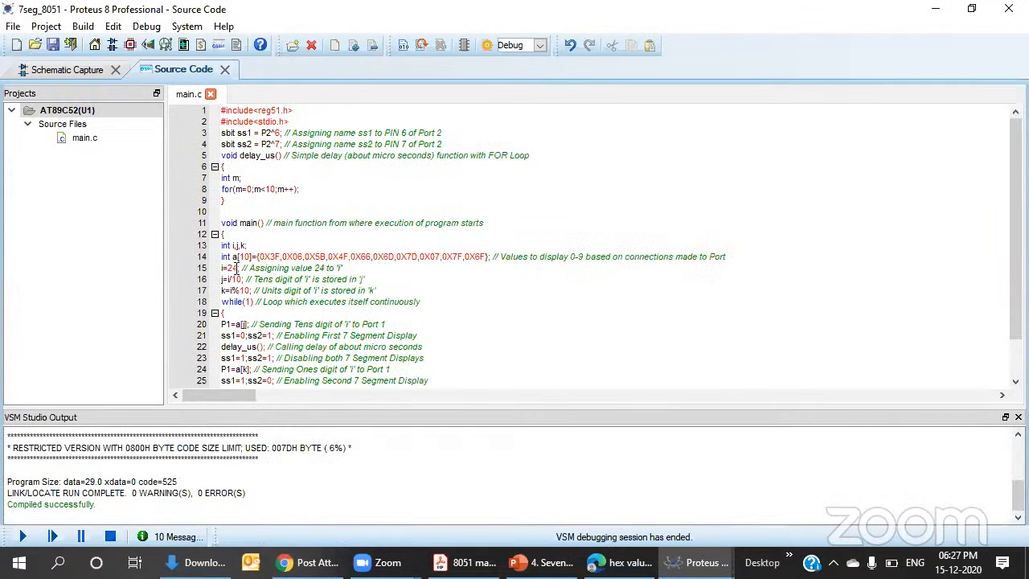
- Set the variable i to 27 on line 15 of main.c
{"action": "left_click", "coordinate": [237, 268]}
{"action": "key", "text": "BackSpace"}
{"action": "type", "text": "7"}
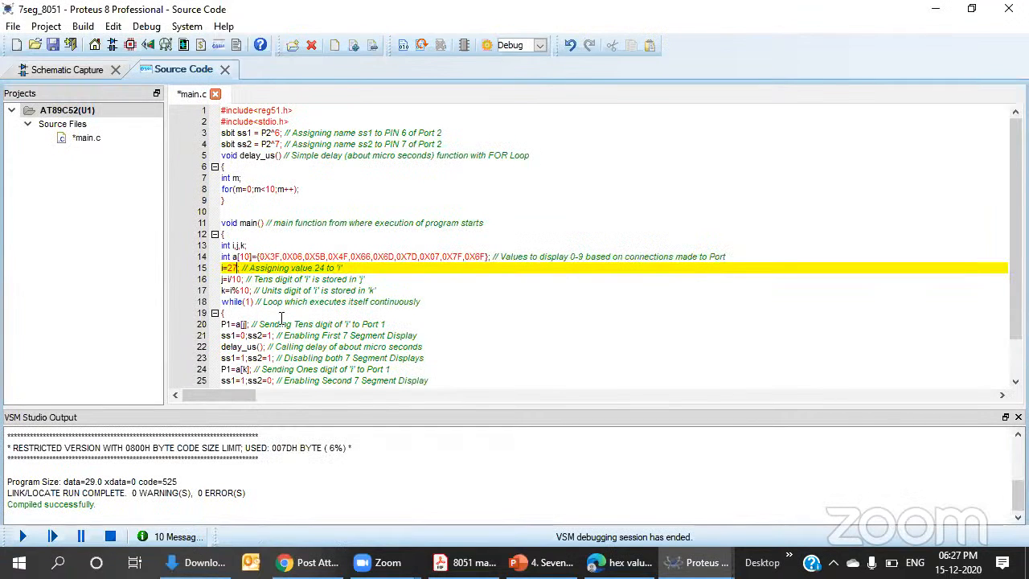
- Simulate the program with i=27, check the two-digit display in the schematic, and stop the simulation
{"action": "left_click", "coordinate": [24, 538]}
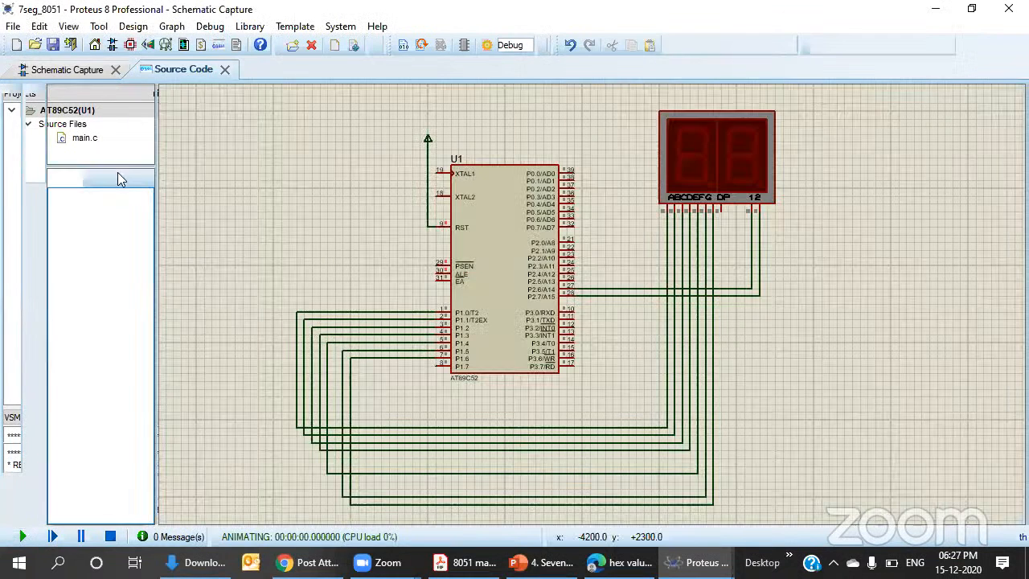
{"action": "left_click", "coordinate": [197, 69]}
{"action": "left_click", "coordinate": [81, 69]}
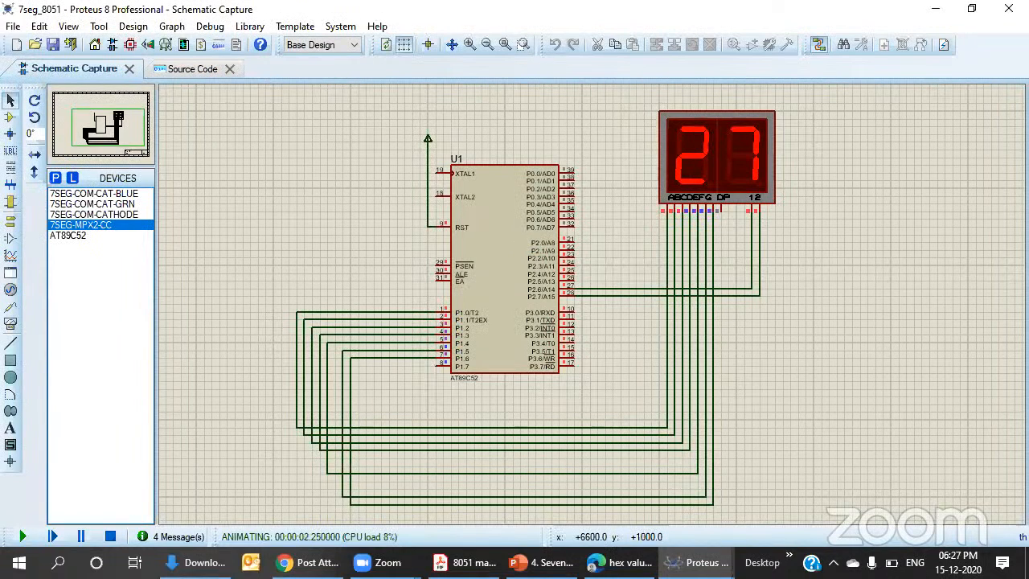
{"action": "left_click", "coordinate": [203, 71]}
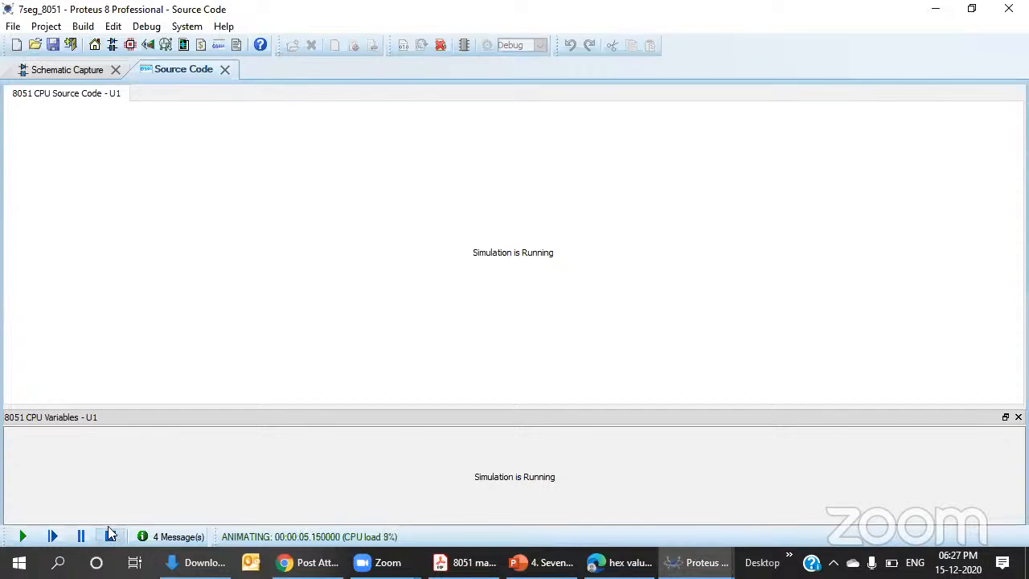
{"action": "left_click", "coordinate": [111, 536]}
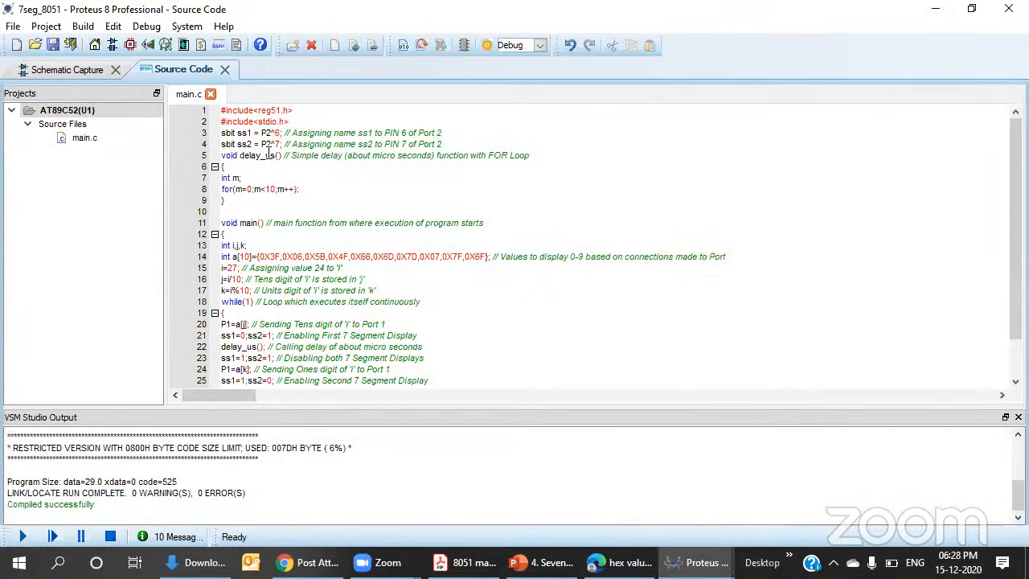
- Compare the P2^6 and P2^7 assignments of ss1 and ss2 with the display's digit-select wires in the schematic
{"action": "left_click", "coordinate": [77, 69]}
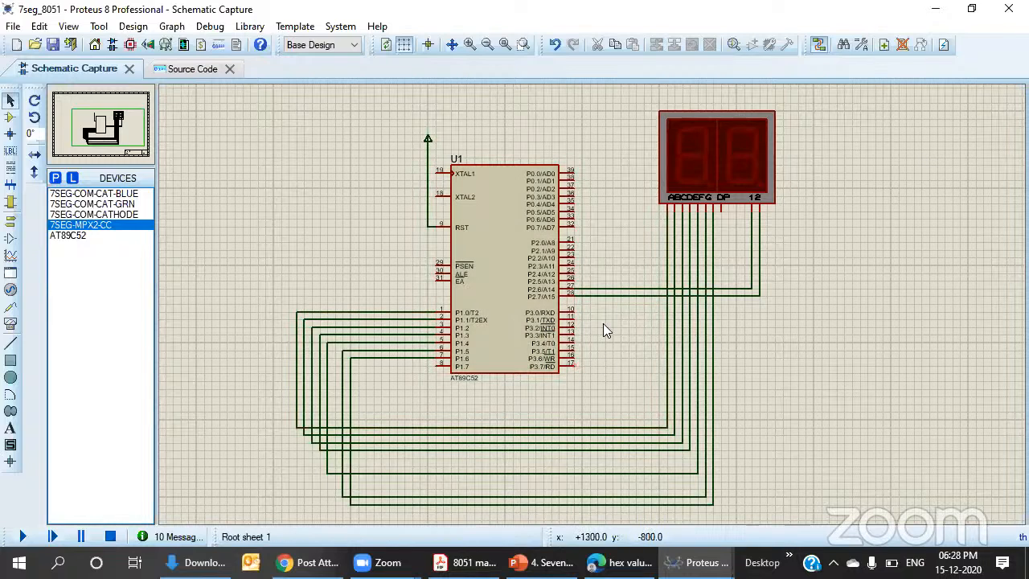
{"action": "left_click", "coordinate": [192, 71]}
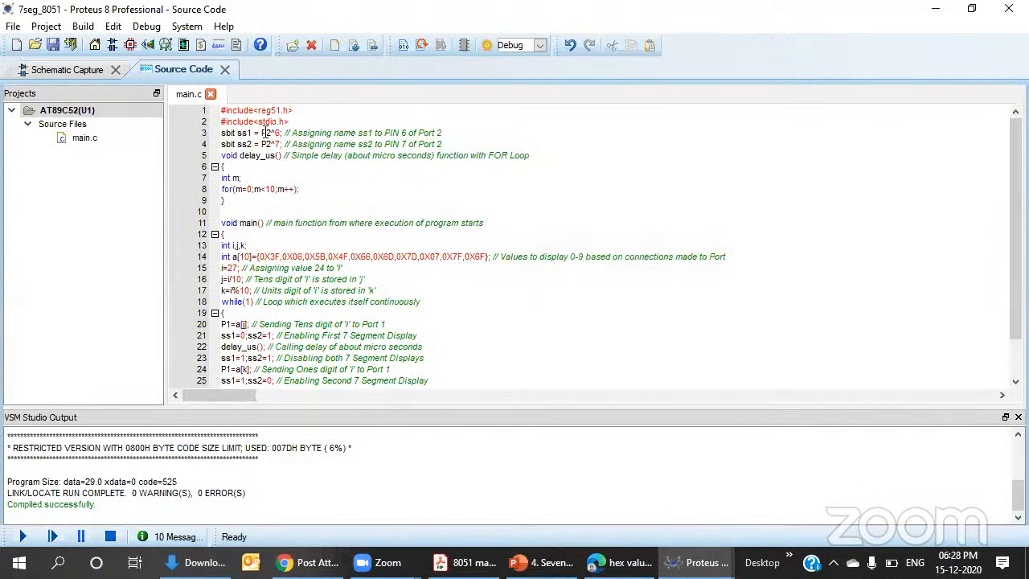
{"action": "left_click", "coordinate": [72, 73]}
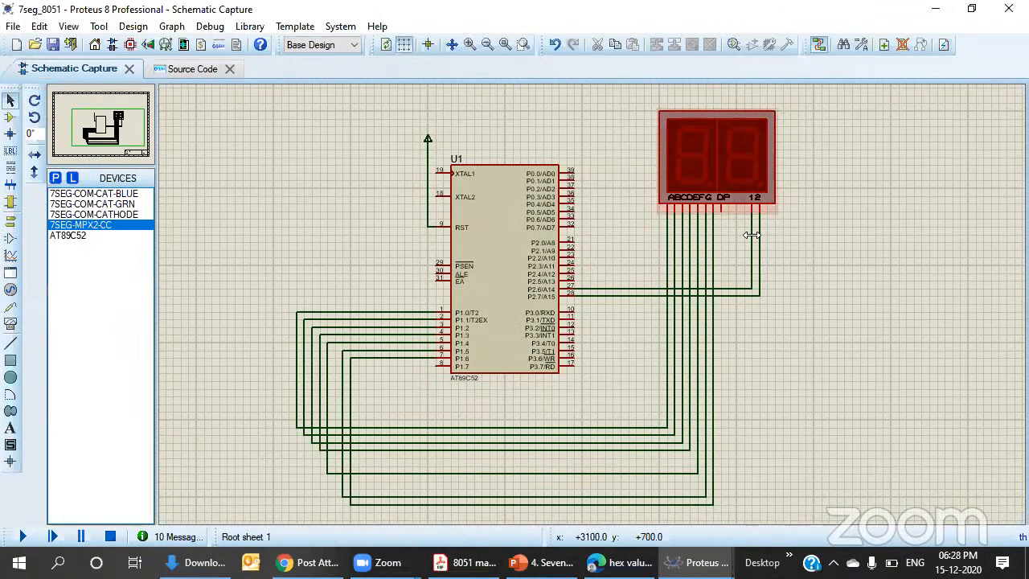
{"action": "left_click", "coordinate": [761, 249]}
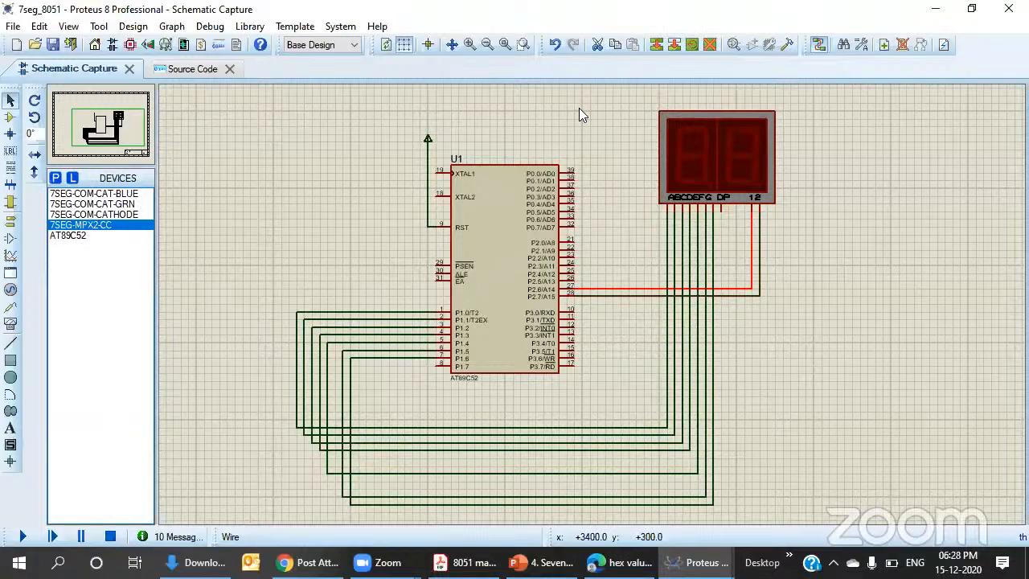
- Review main.c from the include lines through the ss1 and ss2 assignments and the delay_us function, highlighting lines 1 to 9
{"action": "left_click", "coordinate": [197, 68]}
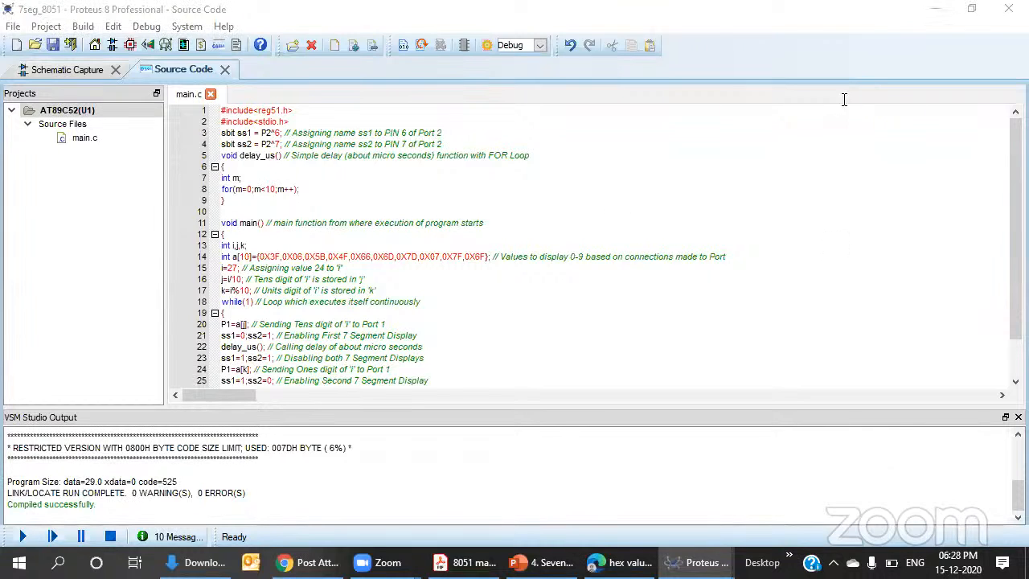
{"action": "scroll", "coordinate": [277, 242], "scroll_direction": "down", "scroll_amount": 1}
{"action": "scroll", "coordinate": [244, 172], "scroll_direction": "up", "scroll_amount": 1}
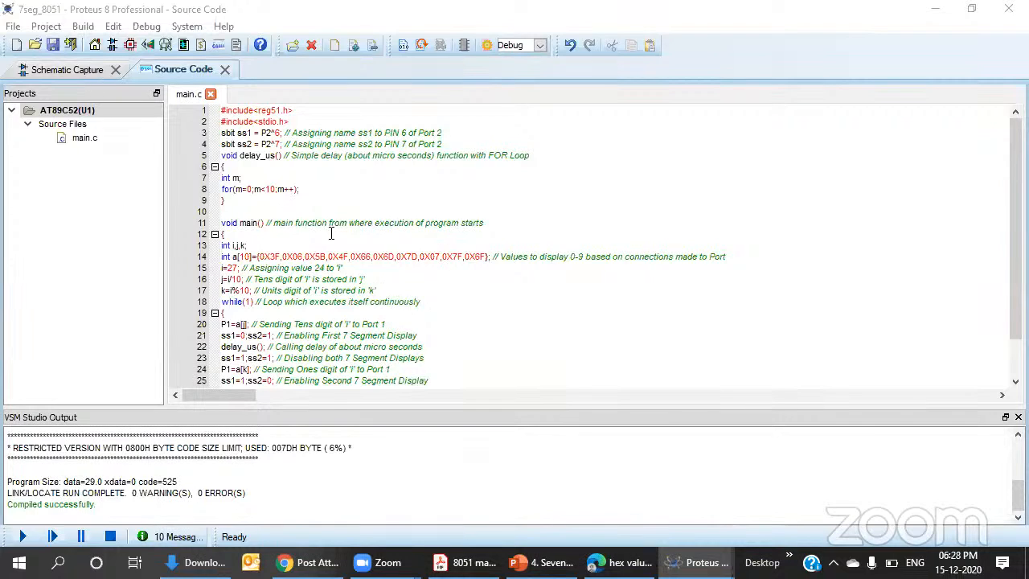
{"action": "scroll", "coordinate": [237, 222], "scroll_direction": "down", "scroll_amount": 2}
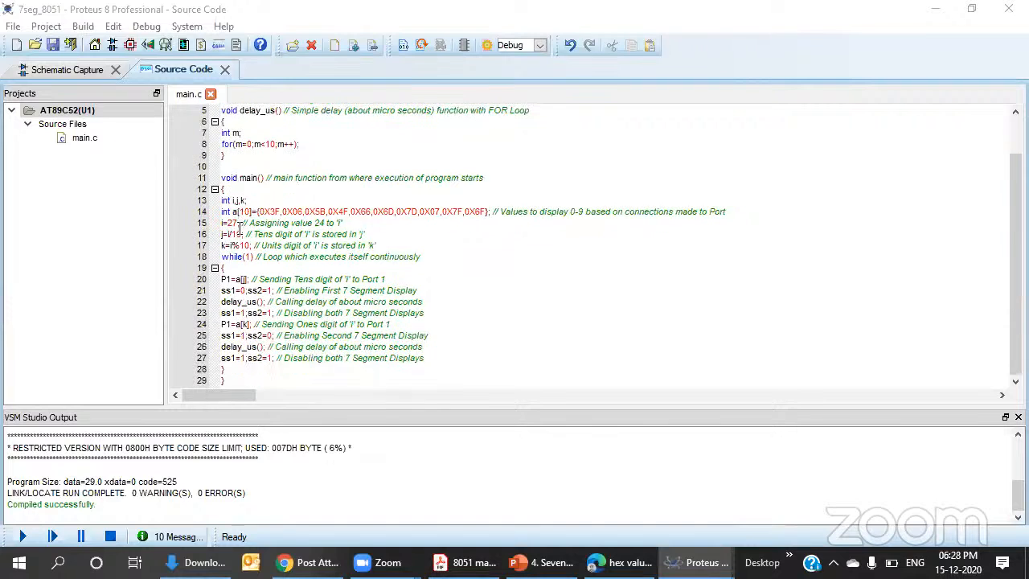
{"action": "scroll", "coordinate": [239, 205], "scroll_direction": "up", "scroll_amount": 1}
{"action": "scroll", "coordinate": [190, 201], "scroll_direction": "down", "scroll_amount": 1}
{"action": "scroll", "coordinate": [198, 193], "scroll_direction": "up", "scroll_amount": 2}
{"action": "left_click_drag", "start_coordinate": [233, 203], "coordinate": [261, 114]}
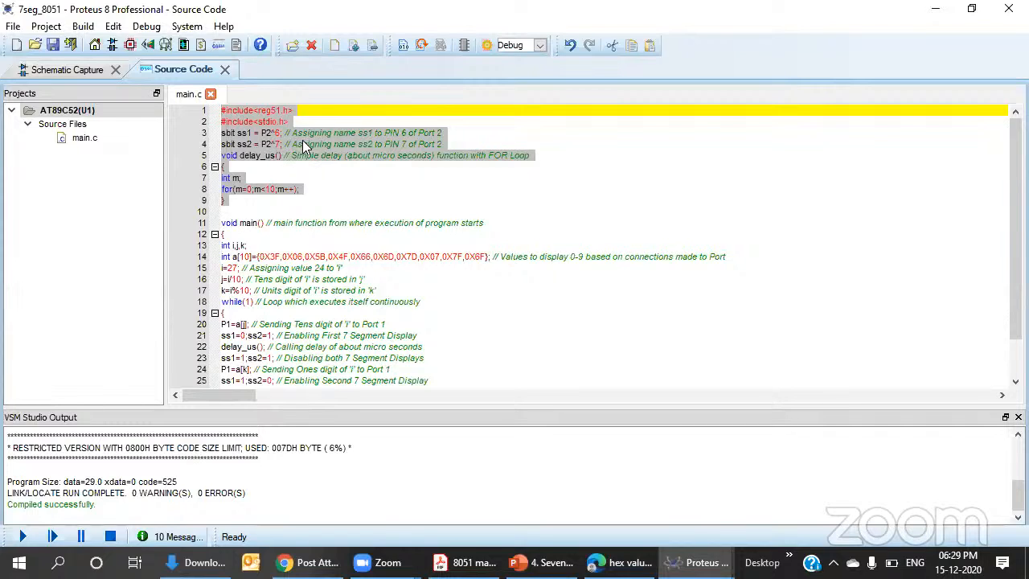
{"action": "left_click", "coordinate": [245, 167]}
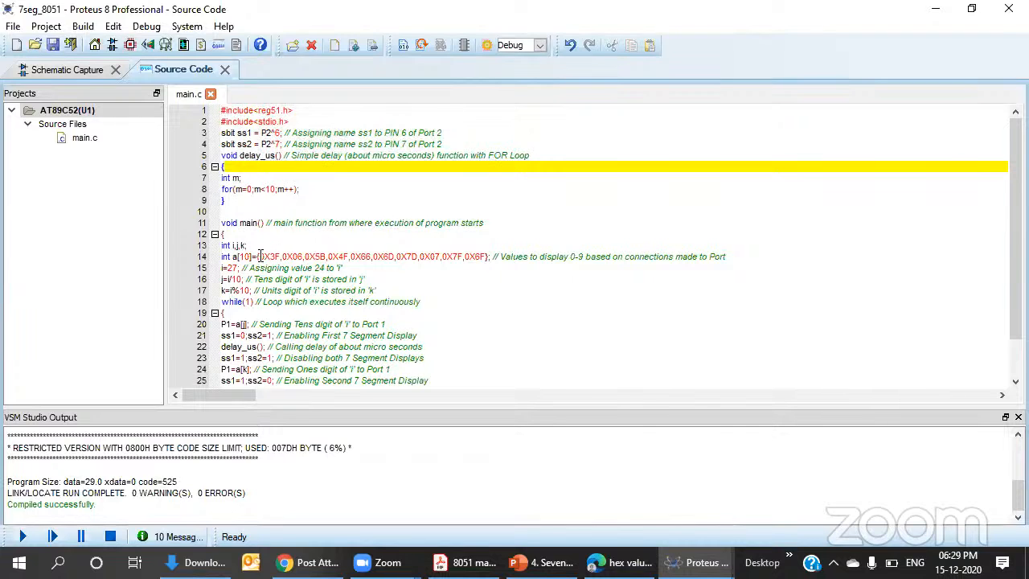
- Highlight the delay_us function and the whole main function in main.c to compare the two code blocks
{"action": "scroll", "coordinate": [242, 221], "scroll_direction": "down", "scroll_amount": 2}
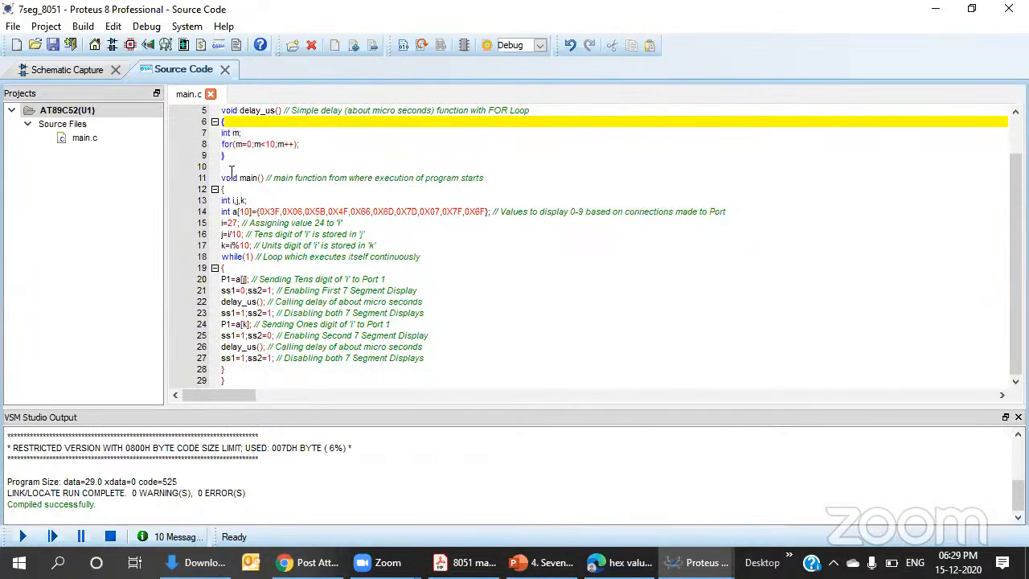
{"action": "left_click_drag", "start_coordinate": [230, 165], "coordinate": [221, 110]}
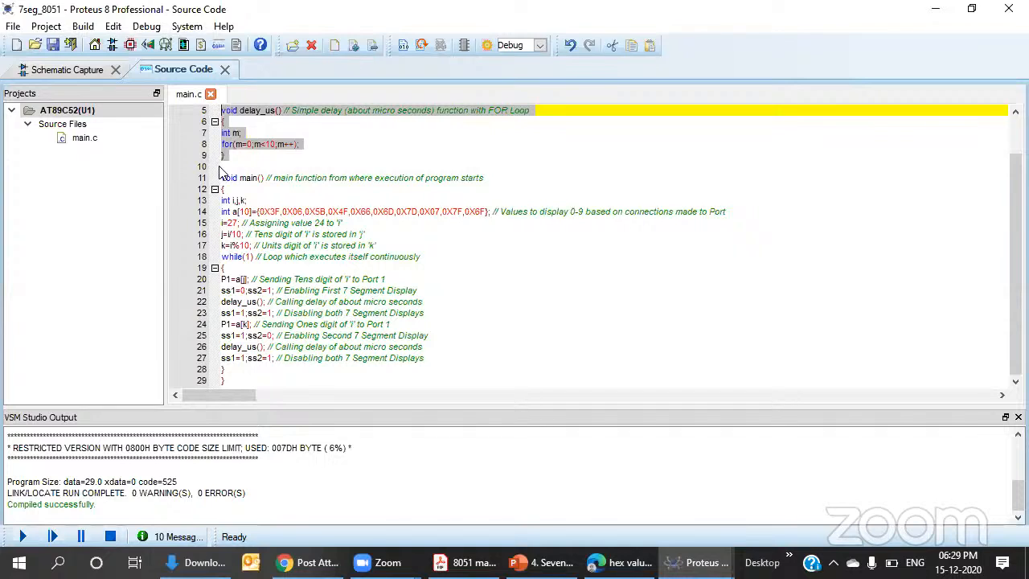
{"action": "left_click_drag", "start_coordinate": [223, 178], "coordinate": [225, 380]}
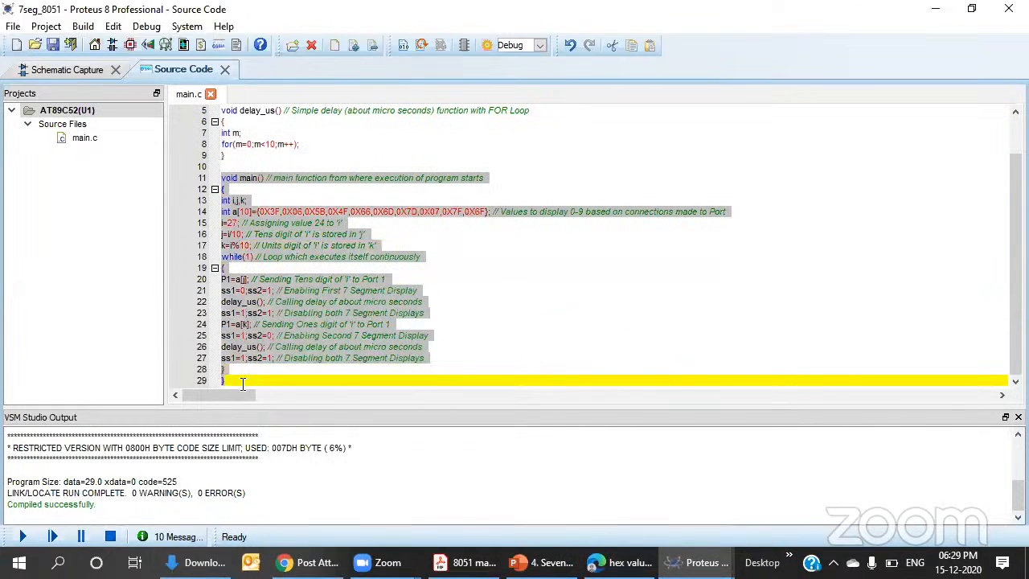
{"action": "left_click", "coordinate": [241, 156]}
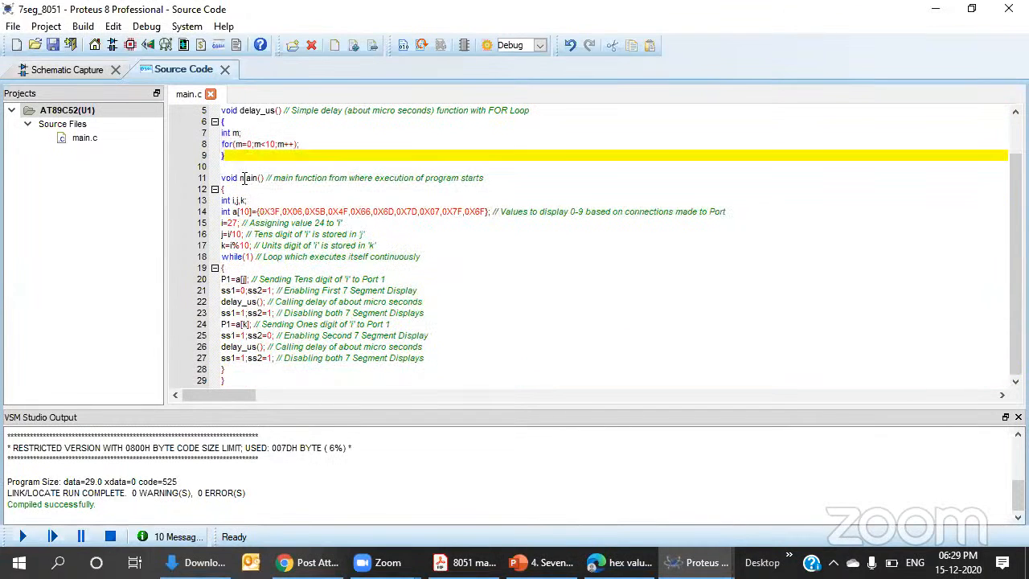
{"action": "left_click", "coordinate": [231, 166]}
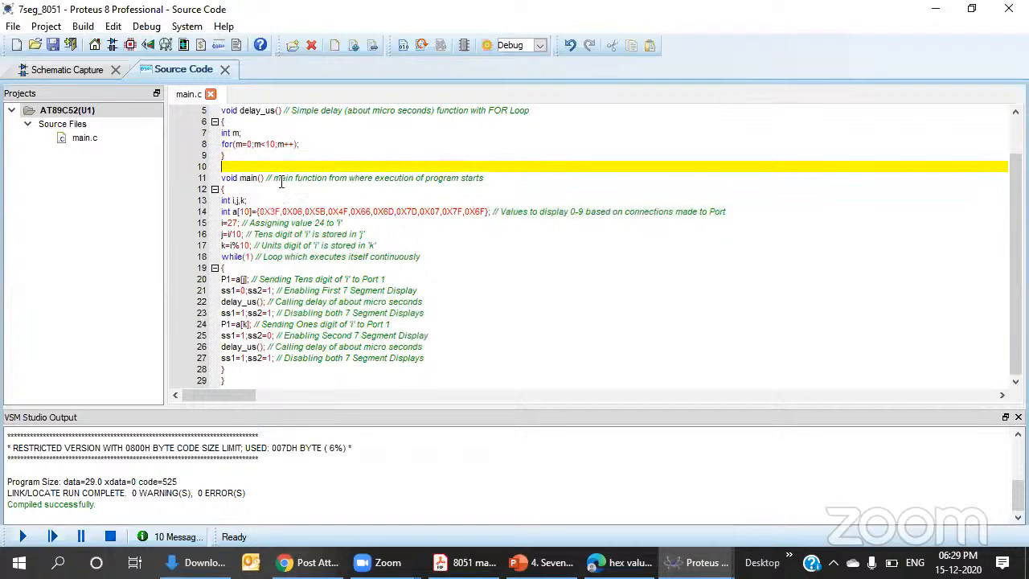
- Examine the i, j, k declarations, the hex values of array a[10], and the value assigned to i in main
{"action": "left_click", "coordinate": [234, 199]}
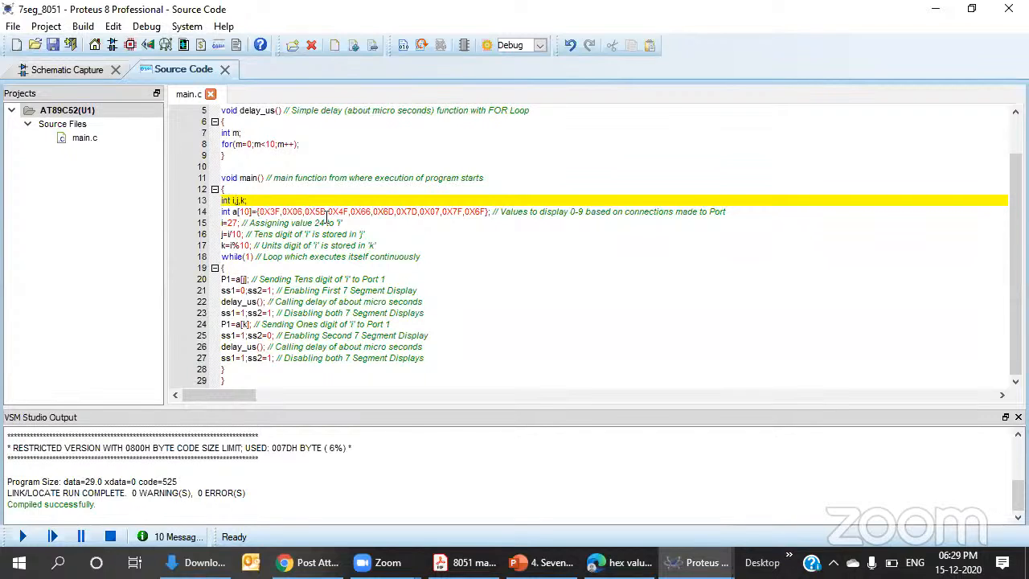
{"action": "left_click_drag", "start_coordinate": [456, 211], "coordinate": [258, 211]}
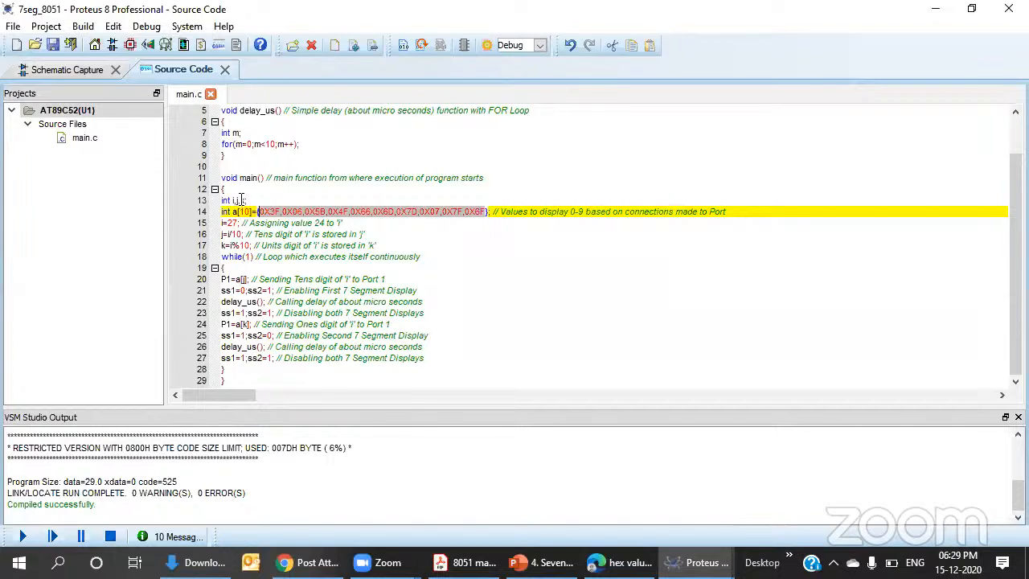
{"action": "left_click", "coordinate": [234, 201]}
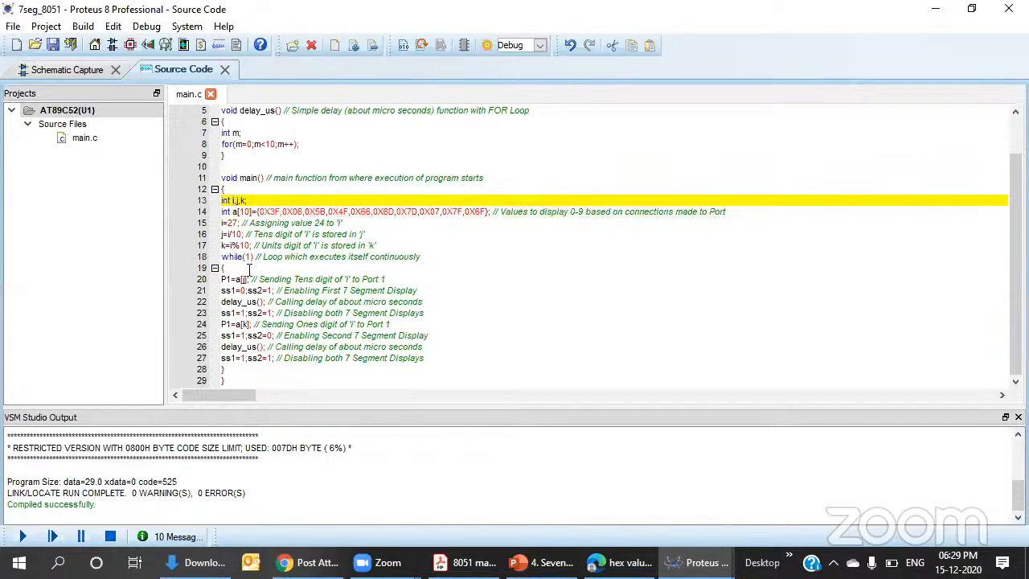
{"action": "double_click", "coordinate": [233, 223]}
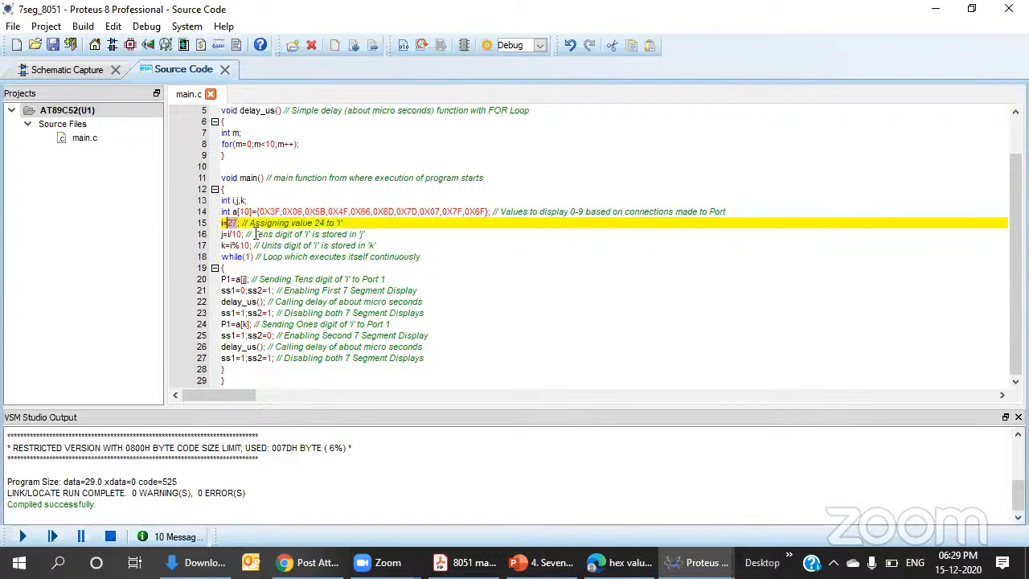
- Examine how main.c assigns i and splits it into tens and units digits, comparing with the two-digit display in the schematic
{"action": "left_click", "coordinate": [238, 222]}
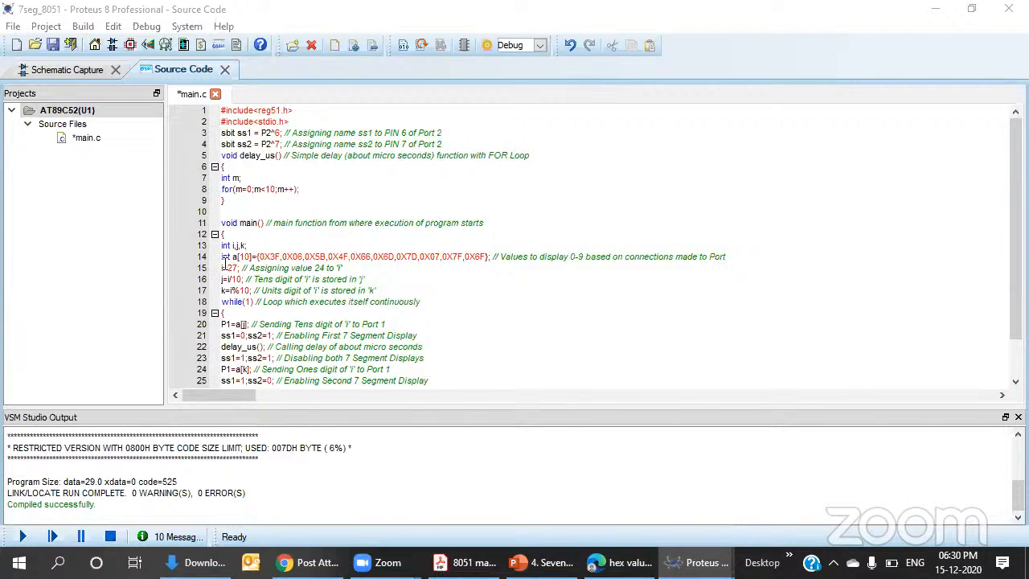
{"action": "left_click_drag", "start_coordinate": [222, 267], "coordinate": [354, 268]}
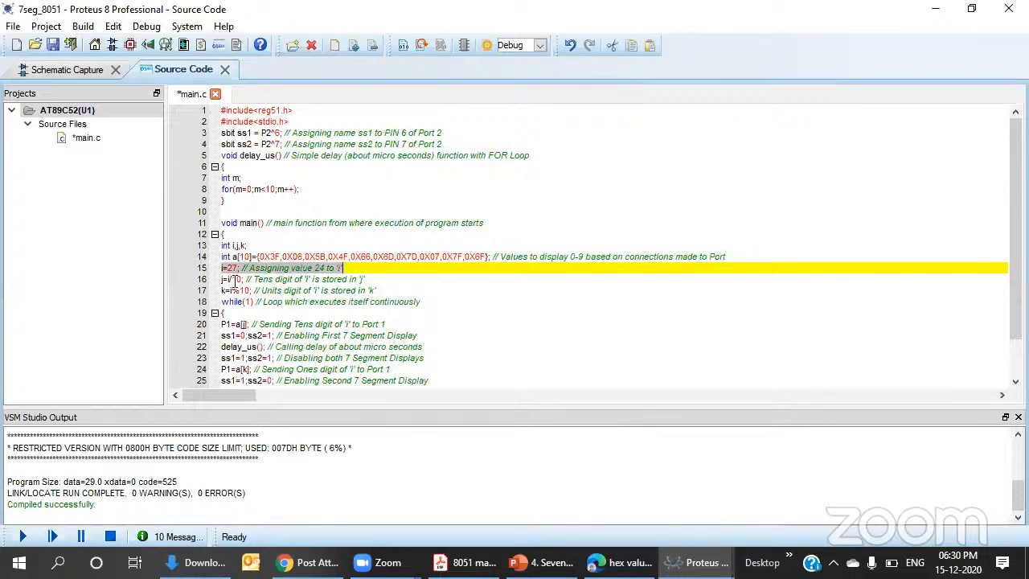
{"action": "left_click_drag", "start_coordinate": [222, 279], "coordinate": [413, 292]}
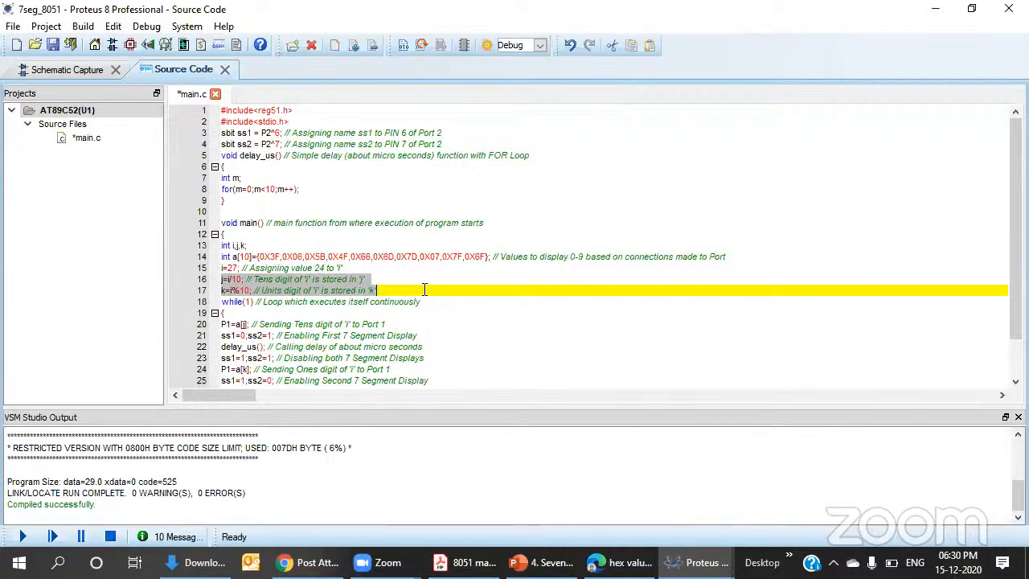
{"action": "left_click", "coordinate": [96, 70]}
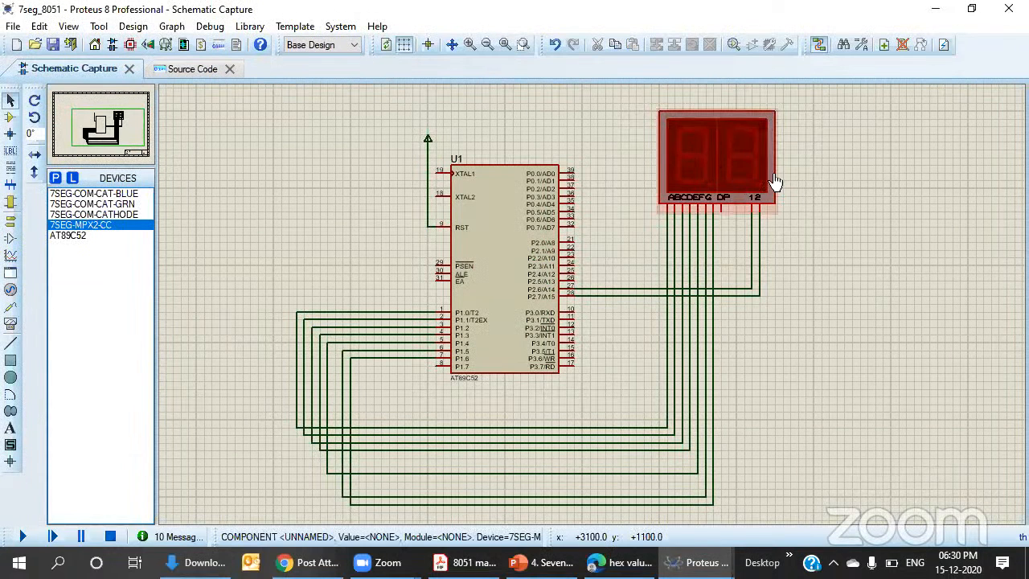
{"action": "left_click", "coordinate": [197, 70]}
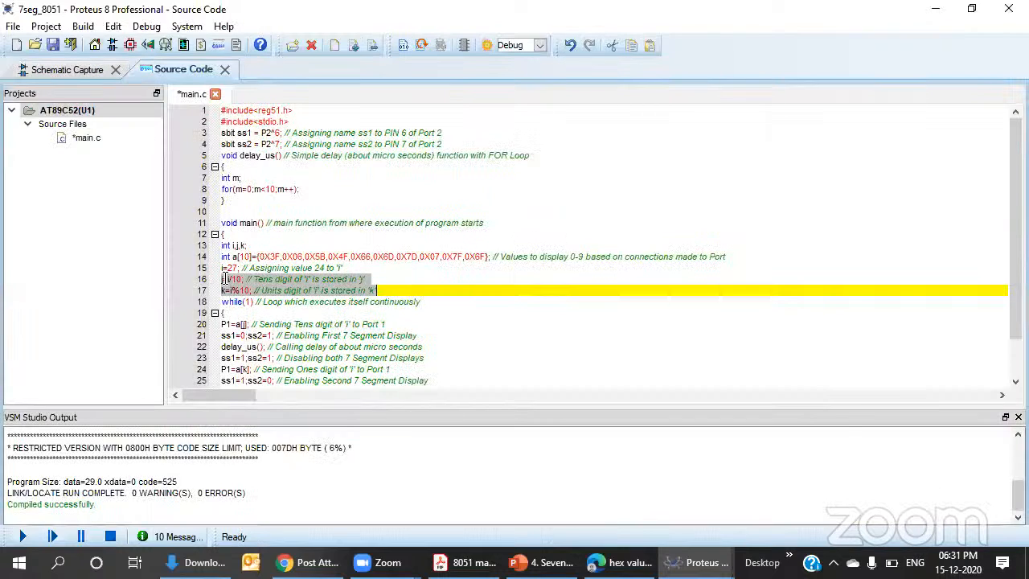
{"action": "left_click", "coordinate": [224, 279]}
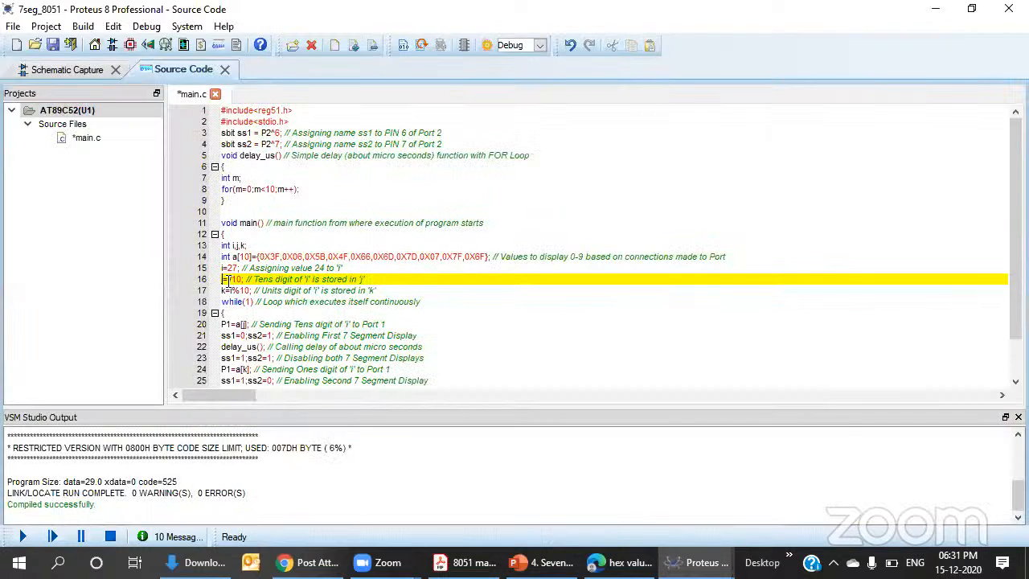
{"action": "left_click", "coordinate": [224, 291]}
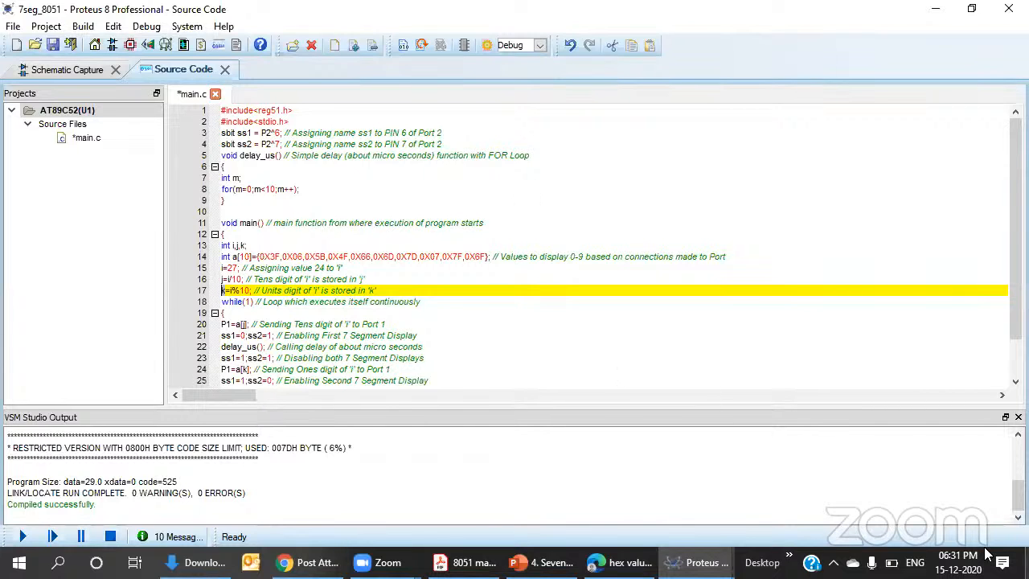
{"action": "left_click", "coordinate": [87, 69]}
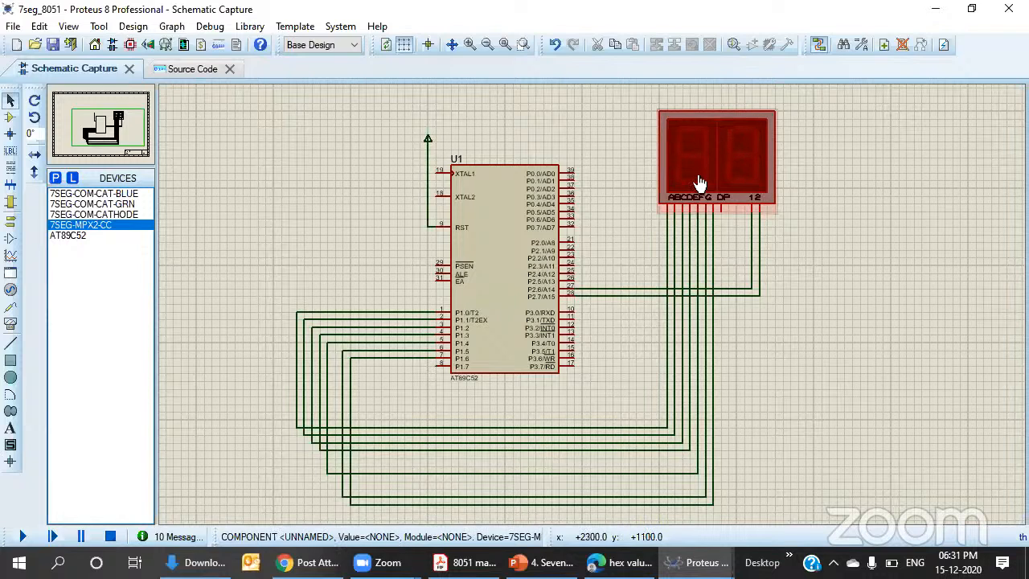
{"action": "left_click", "coordinate": [193, 69]}
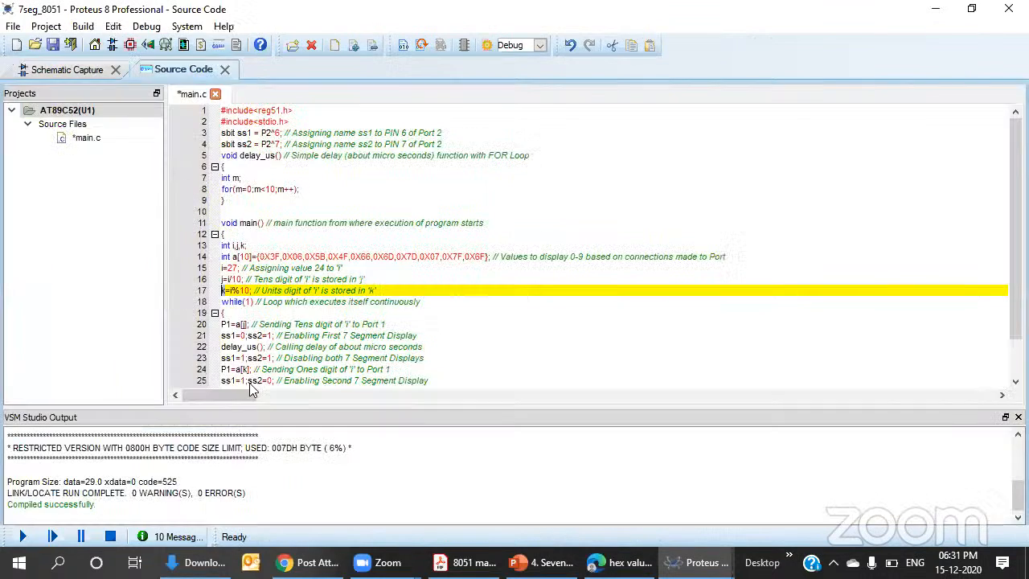
- Set the value assigned to i on line 15 of main.c to 99
{"action": "left_click_drag", "start_coordinate": [241, 267], "coordinate": [220, 268]}
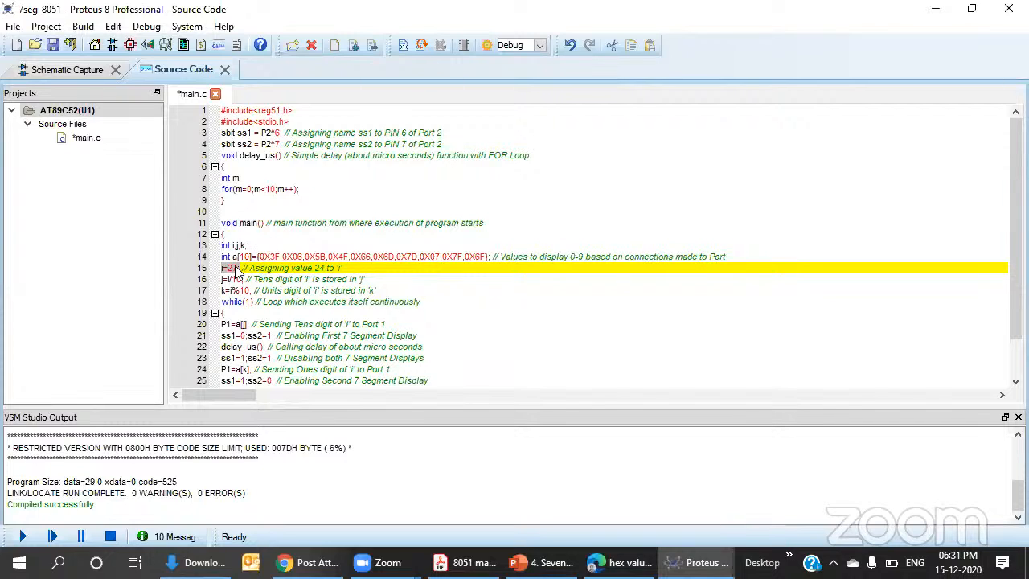
{"action": "key", "text": "BackSpace"}
{"action": "key", "text": "BackSpace"}
{"action": "type", "text": "99"}
- Review the digit-splitting lines for j and k and the integer declaration against the two digits of the schematic's display
{"action": "left_click", "coordinate": [223, 282]}
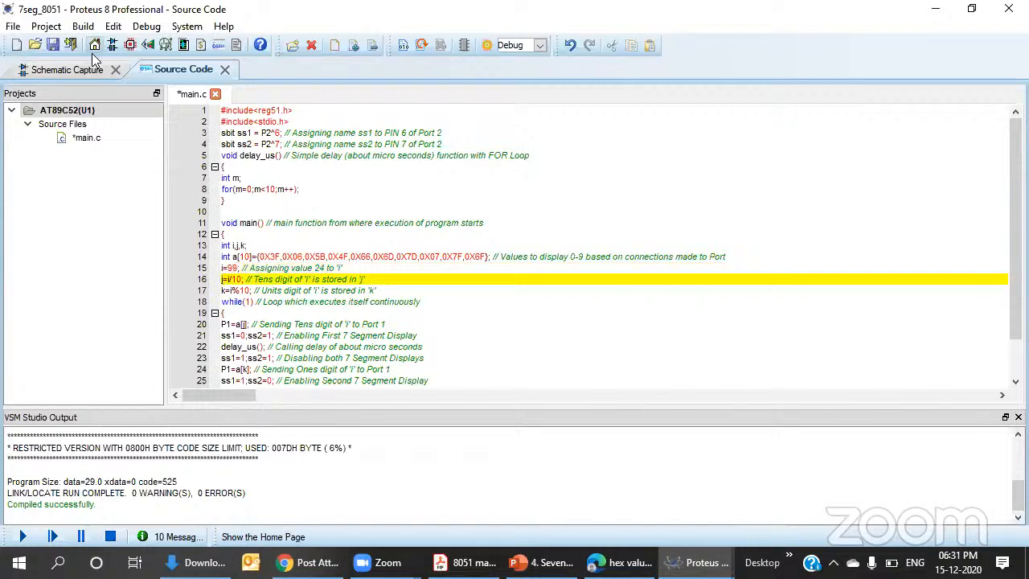
{"action": "left_click", "coordinate": [71, 62]}
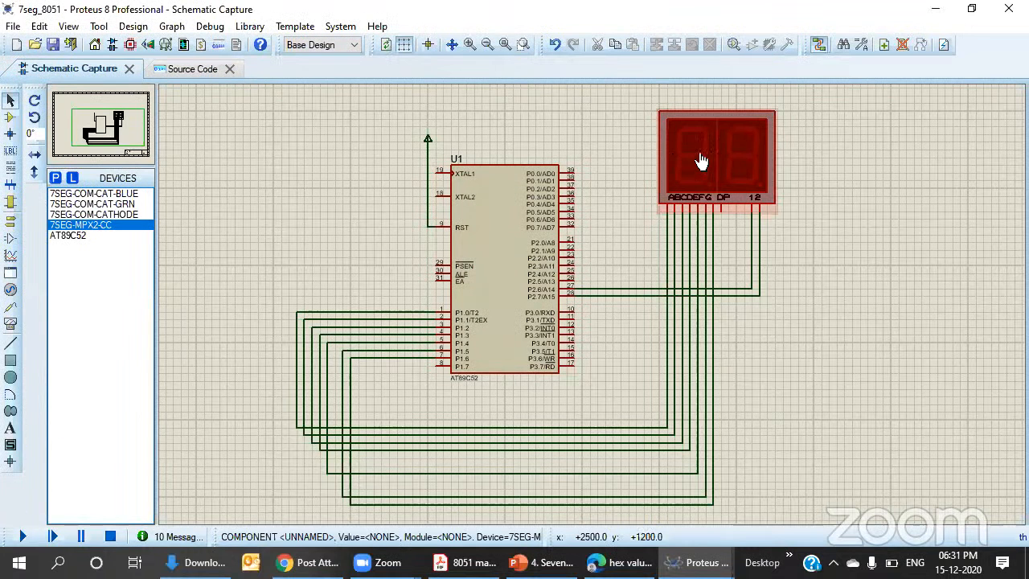
{"action": "left_click", "coordinate": [192, 68]}
{"action": "left_click", "coordinate": [225, 290]}
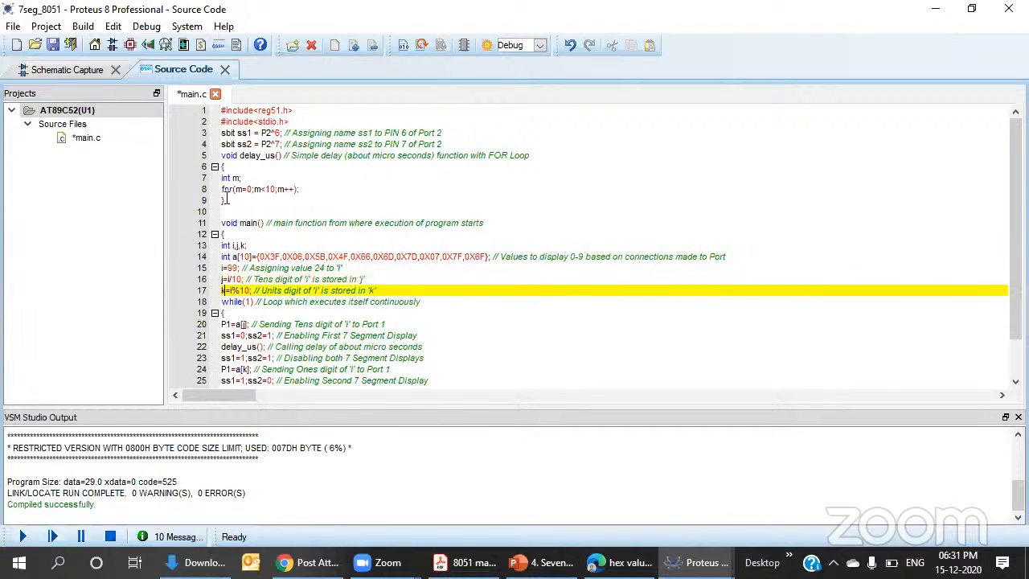
{"action": "left_click", "coordinate": [71, 69]}
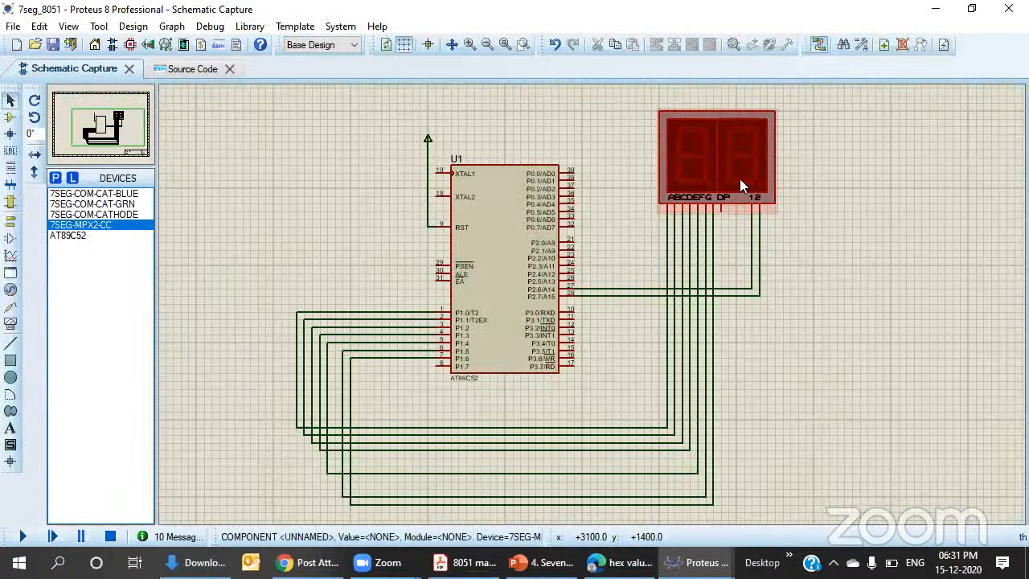
{"action": "left_click", "coordinate": [194, 69]}
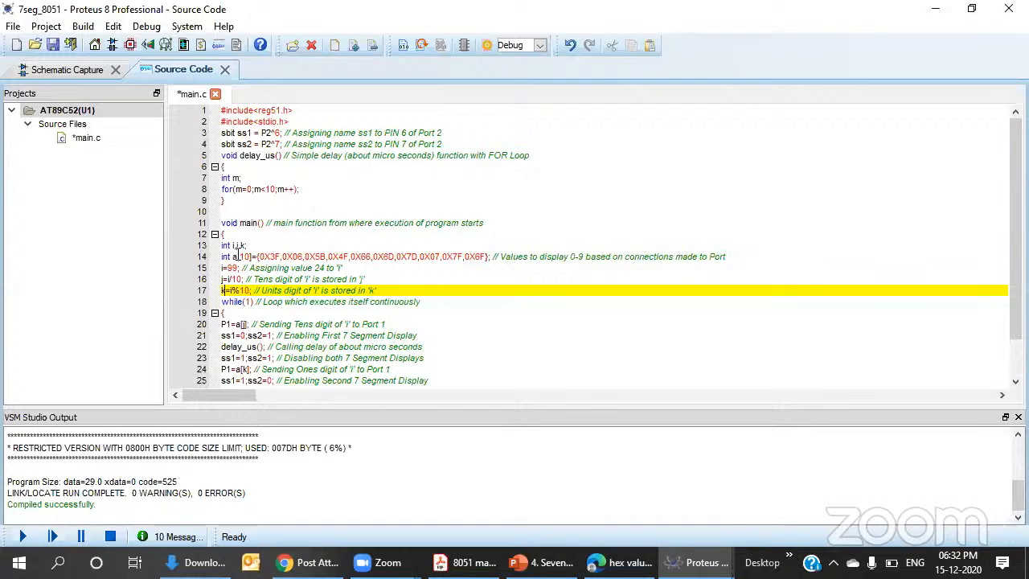
{"action": "left_click_drag", "start_coordinate": [232, 246], "coordinate": [200, 244]}
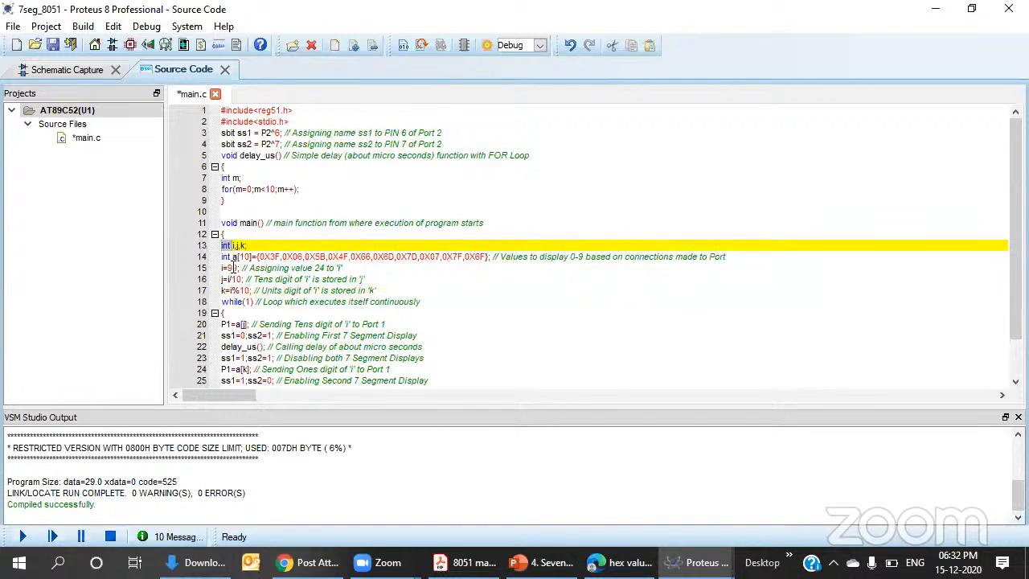
{"action": "left_click", "coordinate": [231, 270]}
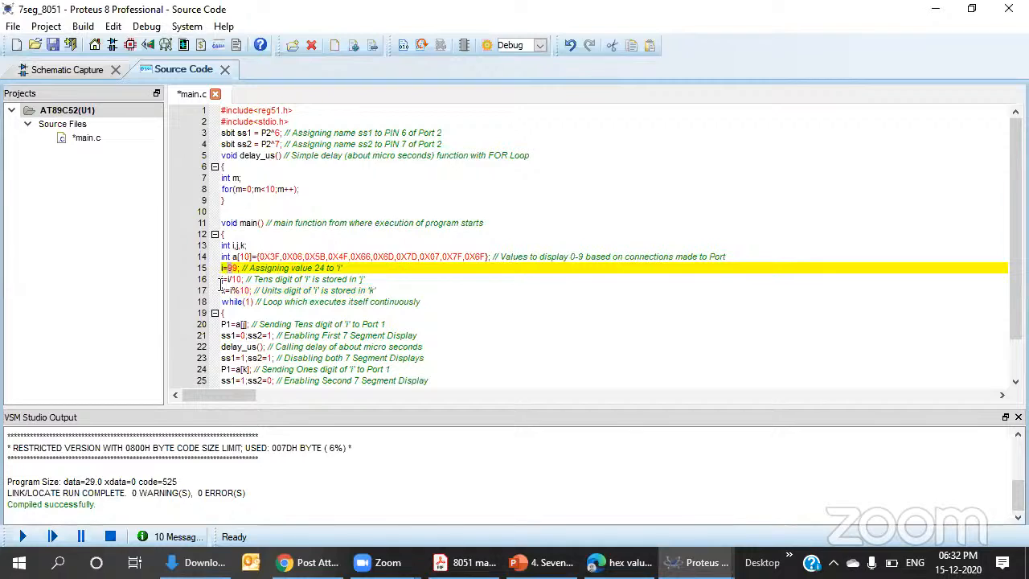
{"action": "left_click_drag", "start_coordinate": [229, 291], "coordinate": [239, 291]}
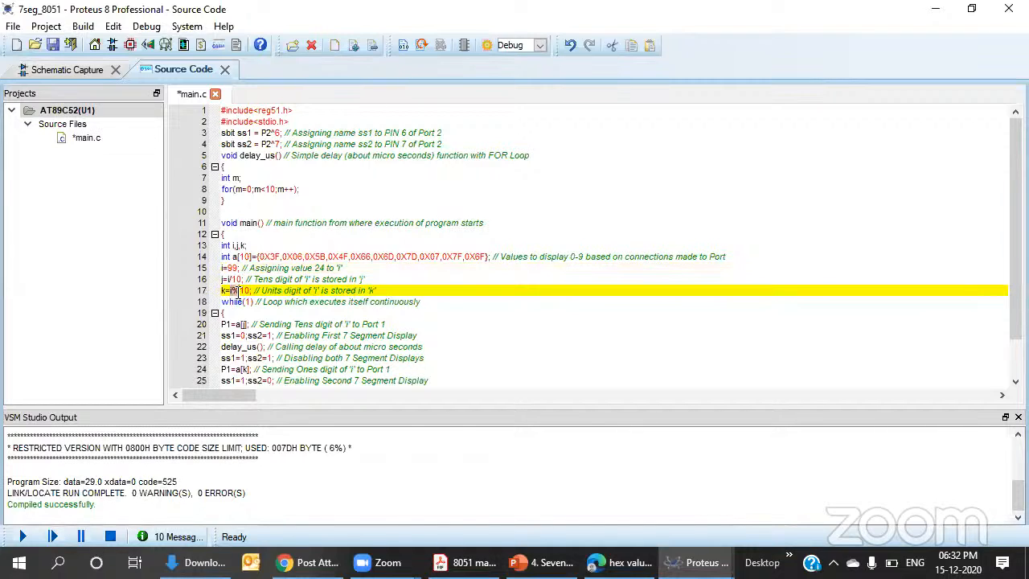
- Append (%) to the units-digit comment on line 17 and save main.c
{"action": "left_click", "coordinate": [391, 291]}
{"action": "type", "text": "(%"}
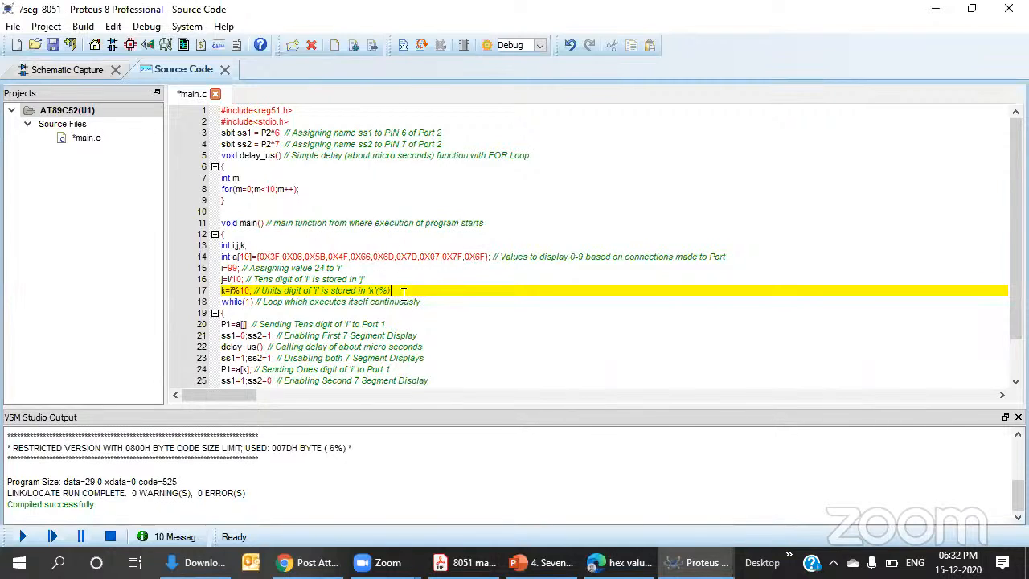
{"action": "double_click", "coordinate": [244, 291]}
{"action": "left_click", "coordinate": [243, 291]}
{"action": "left_click_drag", "start_coordinate": [242, 292], "coordinate": [237, 293]}
{"action": "key", "text": "ctrl+s"}
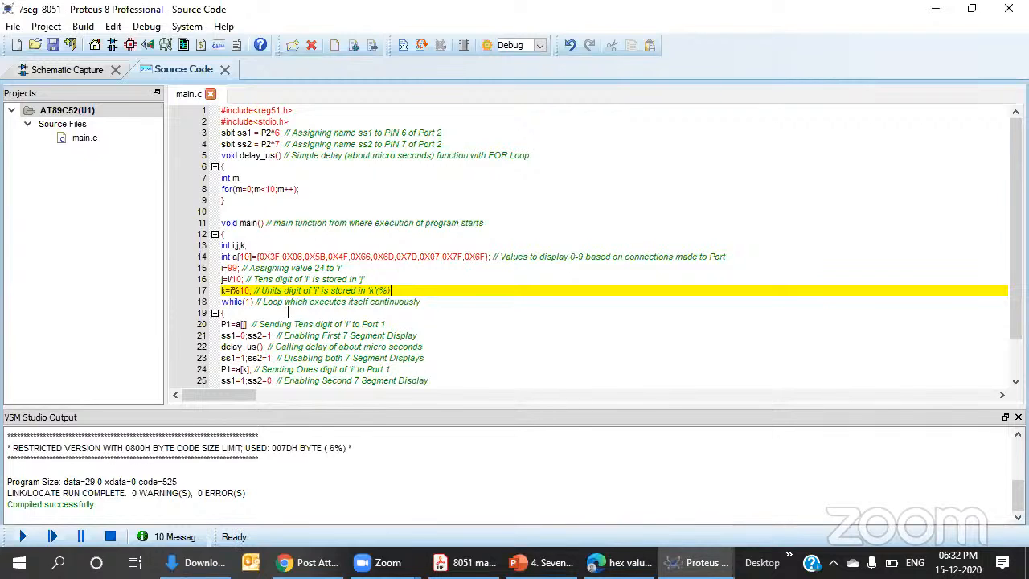
- Examine the array a[10] and the while(1) loop that sends each digit to Port 1, toggles ss1 and ss2, and calls delay_us
{"action": "scroll", "coordinate": [285, 310], "scroll_direction": "down", "scroll_amount": 1}
{"action": "scroll", "coordinate": [286, 313], "scroll_direction": "down", "scroll_amount": 1}
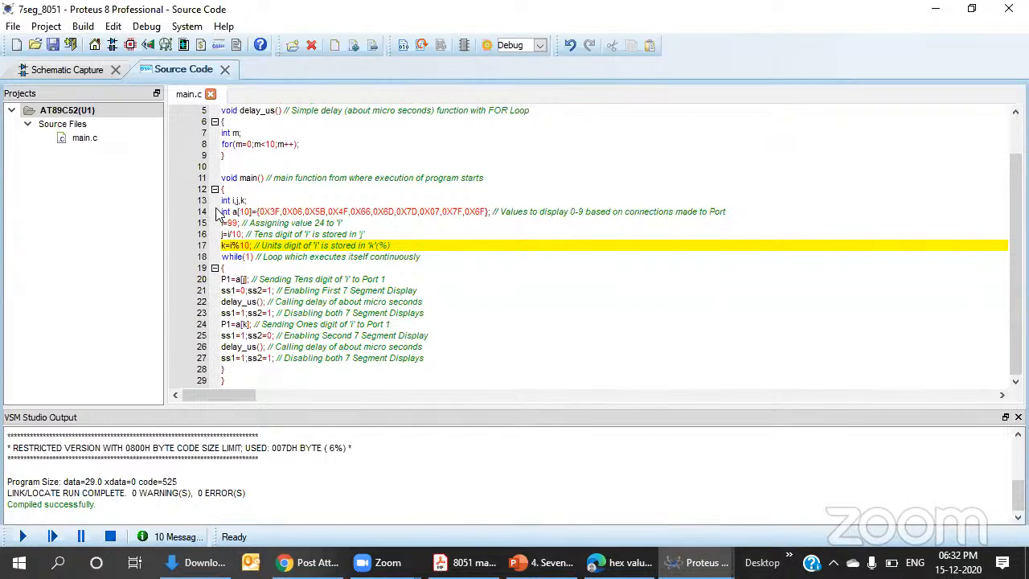
{"action": "left_click_drag", "start_coordinate": [233, 211], "coordinate": [253, 209]}
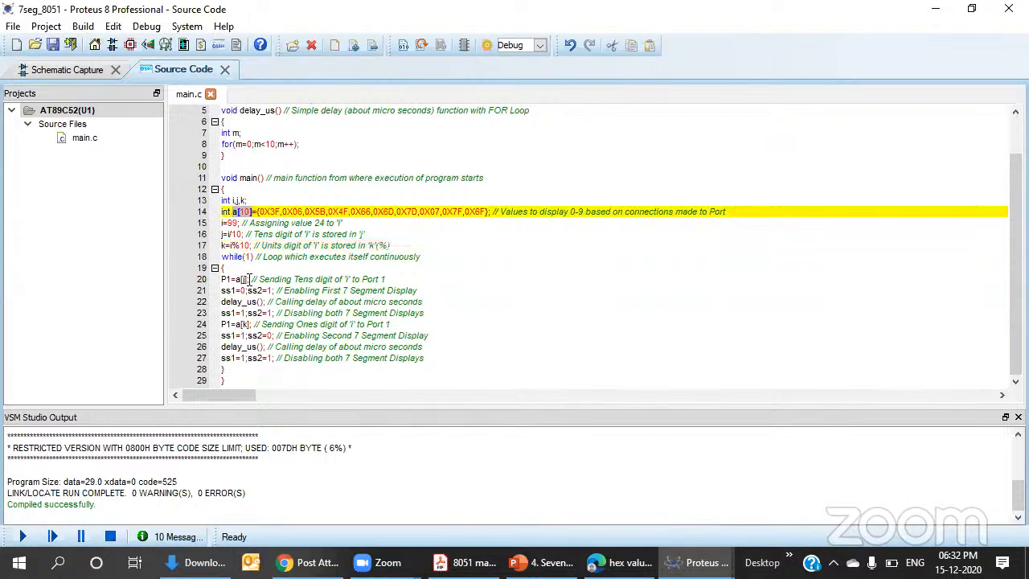
{"action": "left_click_drag", "start_coordinate": [249, 279], "coordinate": [217, 280]}
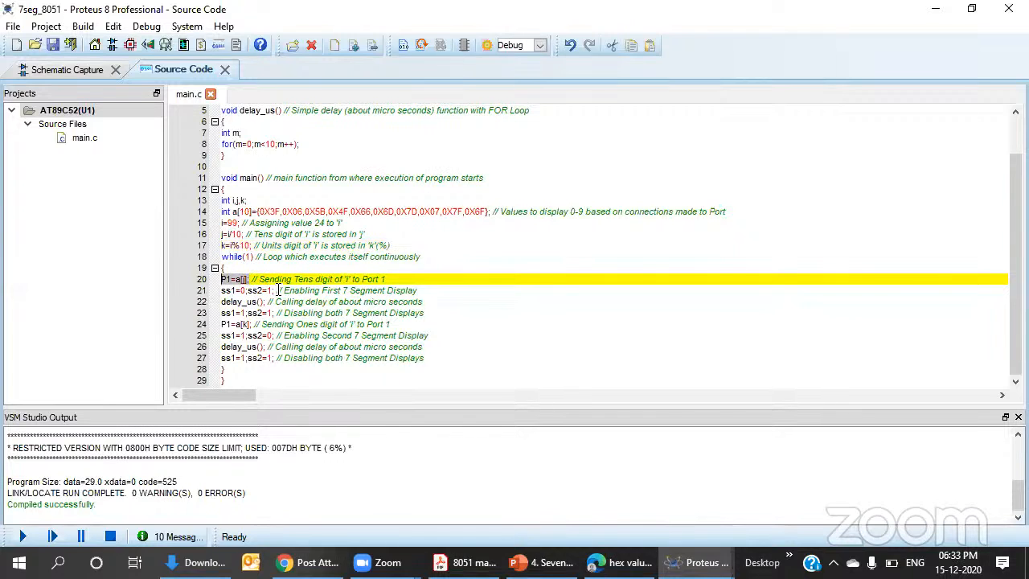
{"action": "left_click_drag", "start_coordinate": [221, 290], "coordinate": [275, 291]}
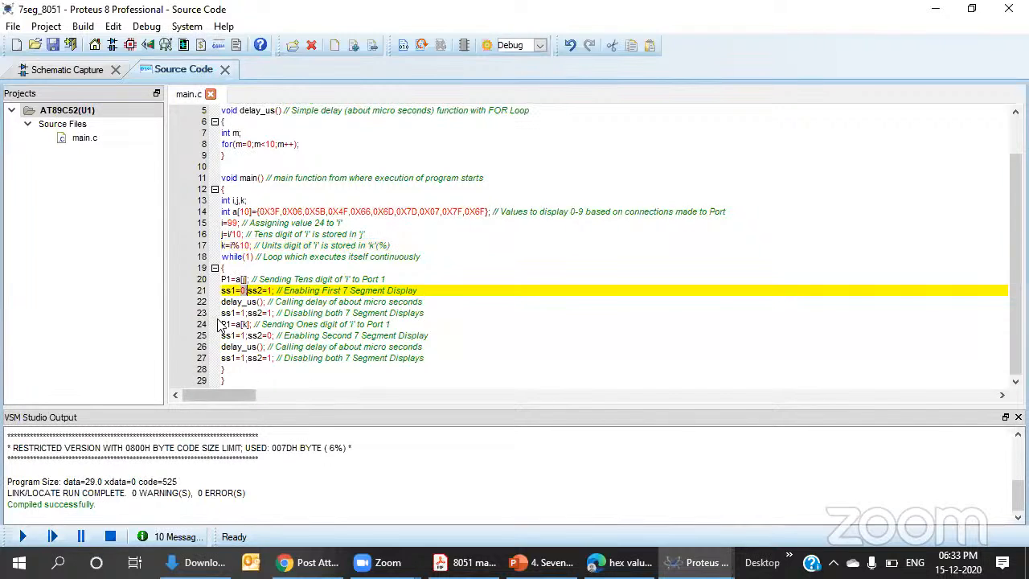
{"action": "key", "text": "F10"}
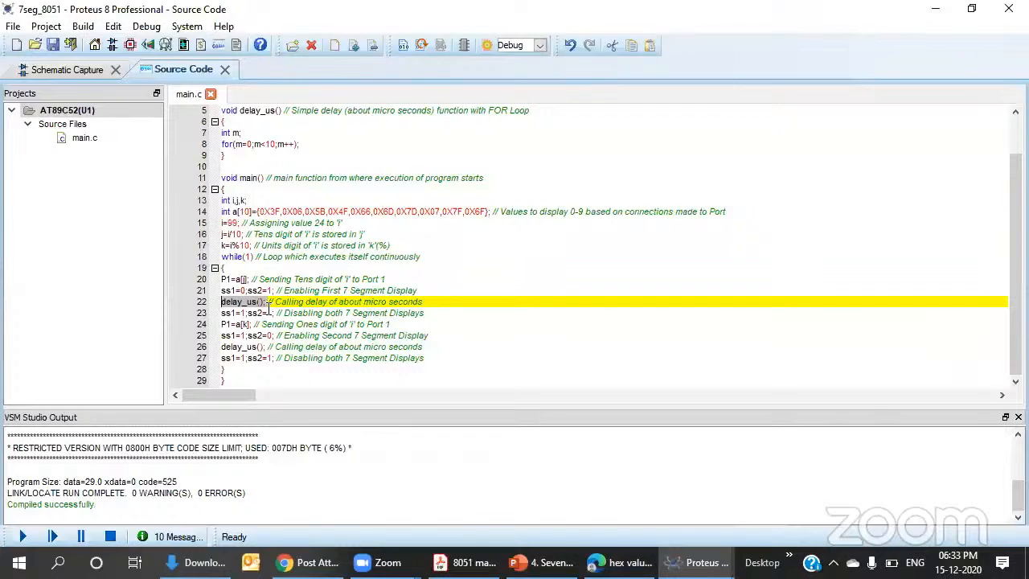
{"action": "key", "text": "F10"}
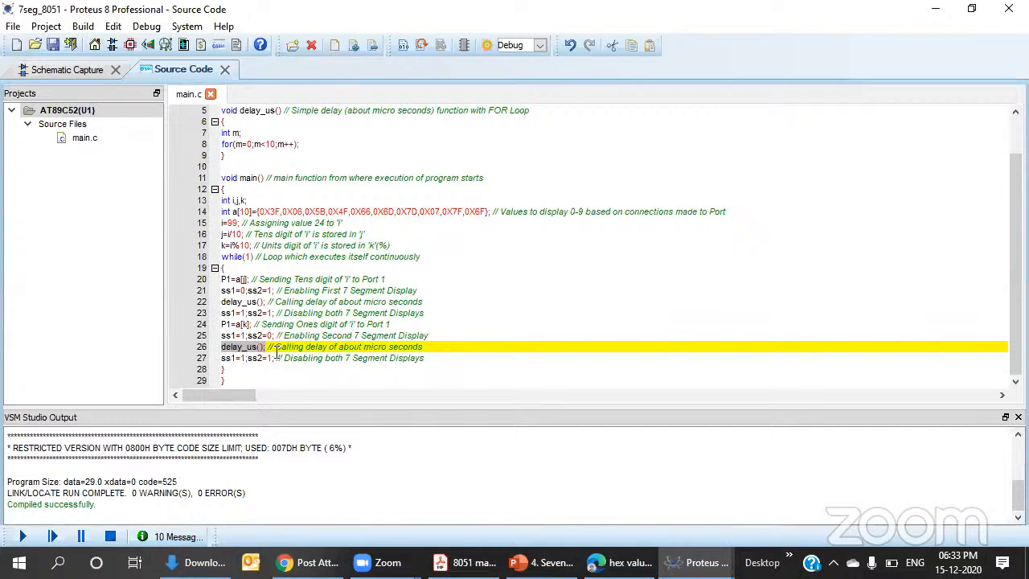
{"action": "left_click", "coordinate": [247, 370]}
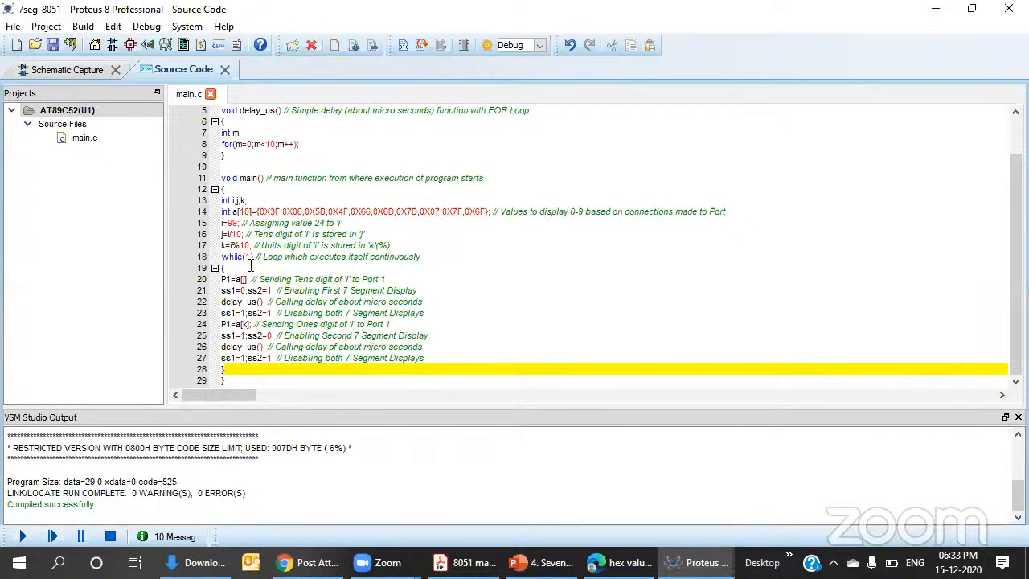
{"action": "left_click_drag", "start_coordinate": [223, 257], "coordinate": [263, 258]}
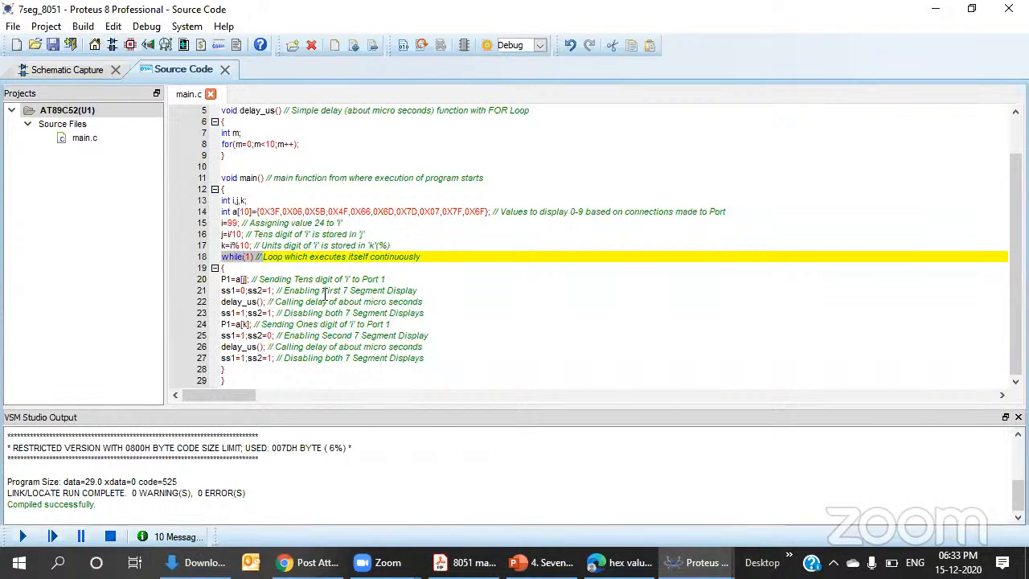
{"action": "scroll", "coordinate": [324, 294], "scroll_direction": "up", "scroll_amount": 2}
{"action": "scroll", "coordinate": [410, 314], "scroll_direction": "down", "scroll_amount": 2}
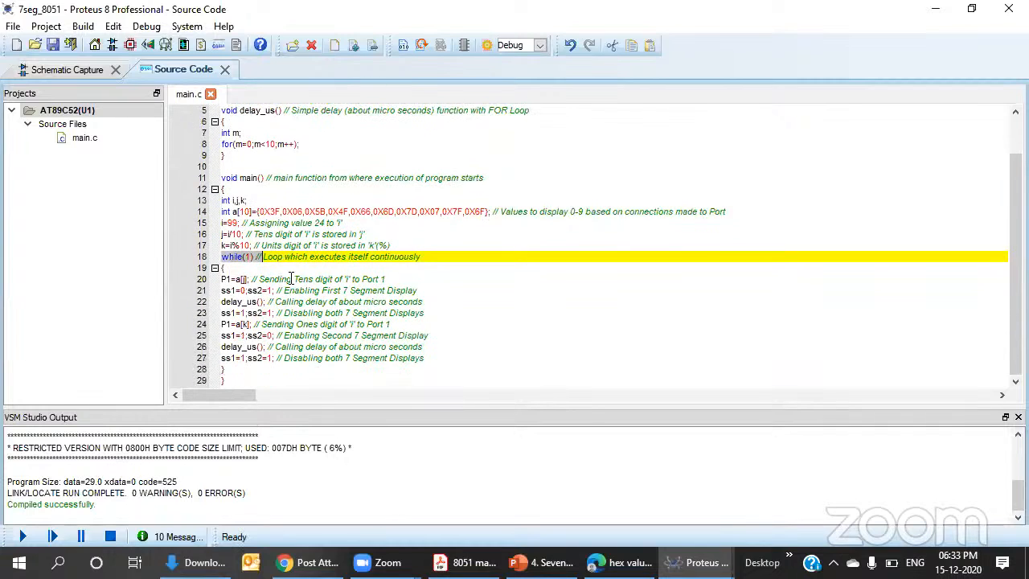
- Run the schematic simulation to check the two-digit display, return to the source code and stop the simulation
{"action": "left_click", "coordinate": [84, 70]}
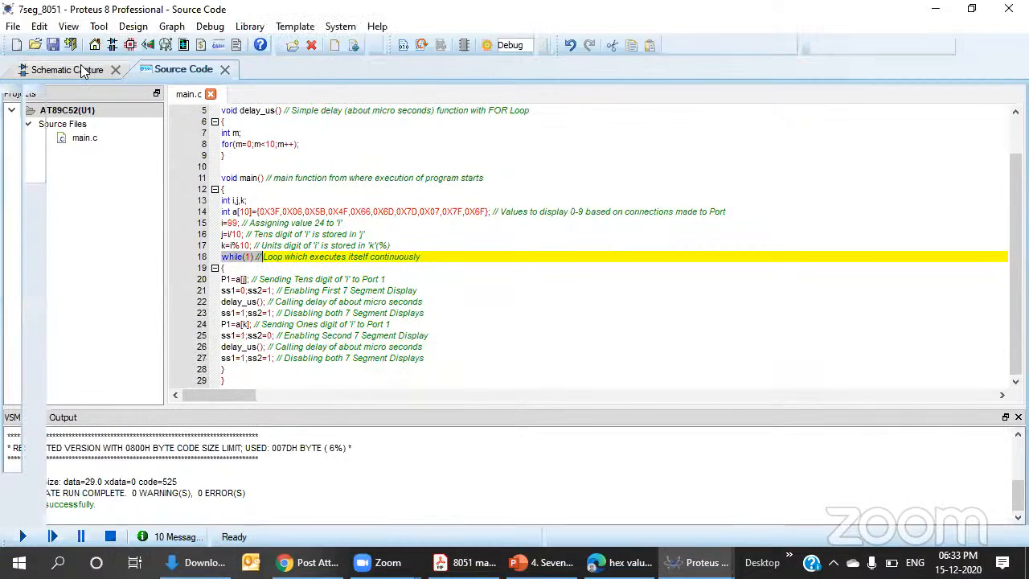
{"action": "left_click", "coordinate": [23, 536]}
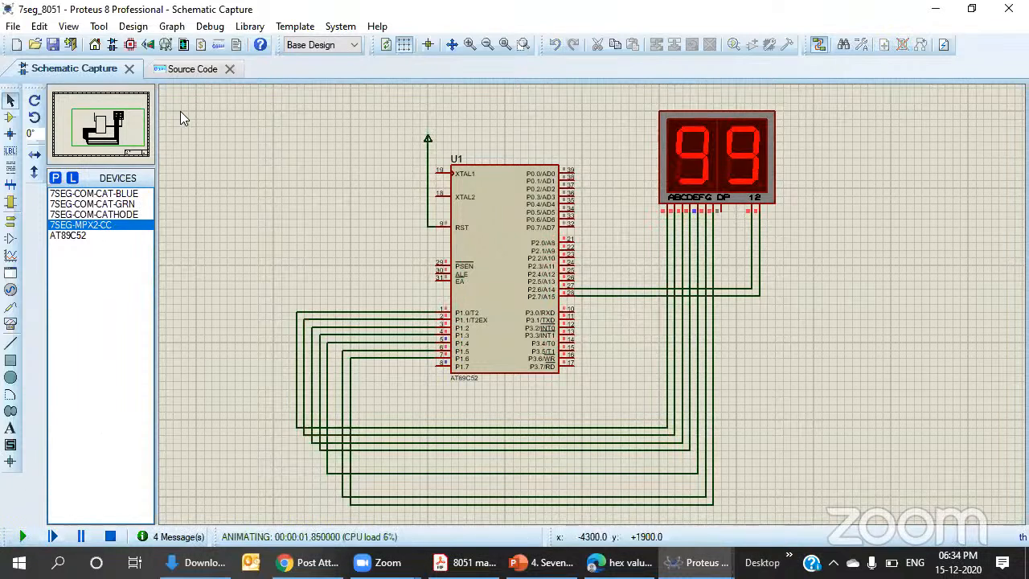
{"action": "left_click", "coordinate": [199, 69]}
{"action": "left_click", "coordinate": [111, 536]}
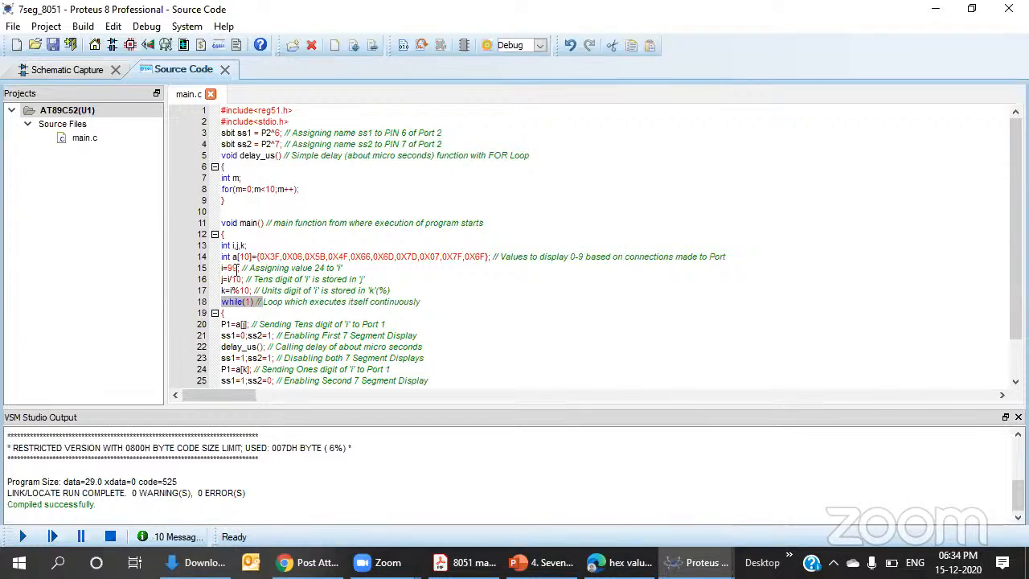
- Review the assignment of i and the line 25 statement that enables the second seven-segment display
{"action": "left_click_drag", "start_coordinate": [238, 269], "coordinate": [219, 267]}
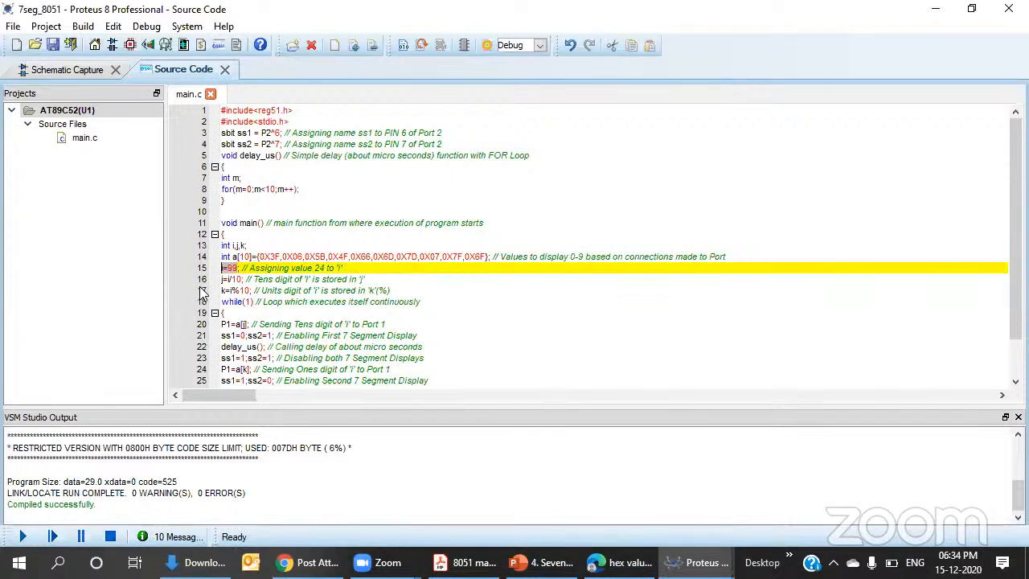
{"action": "scroll", "coordinate": [415, 269], "scroll_direction": "down", "scroll_amount": 2}
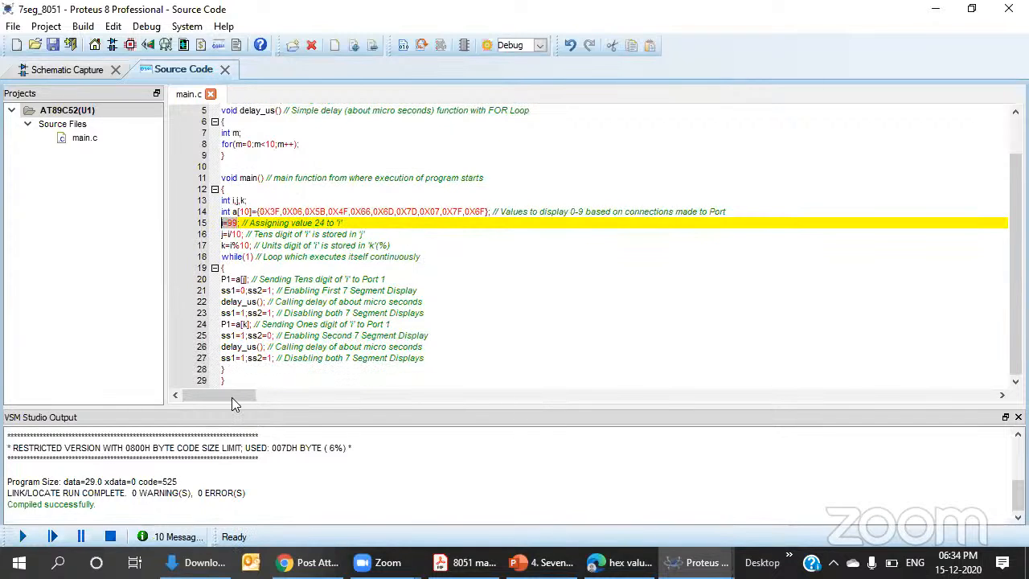
{"action": "left_click", "coordinate": [241, 336]}
{"action": "left_click_drag", "start_coordinate": [241, 336], "coordinate": [274, 336]}
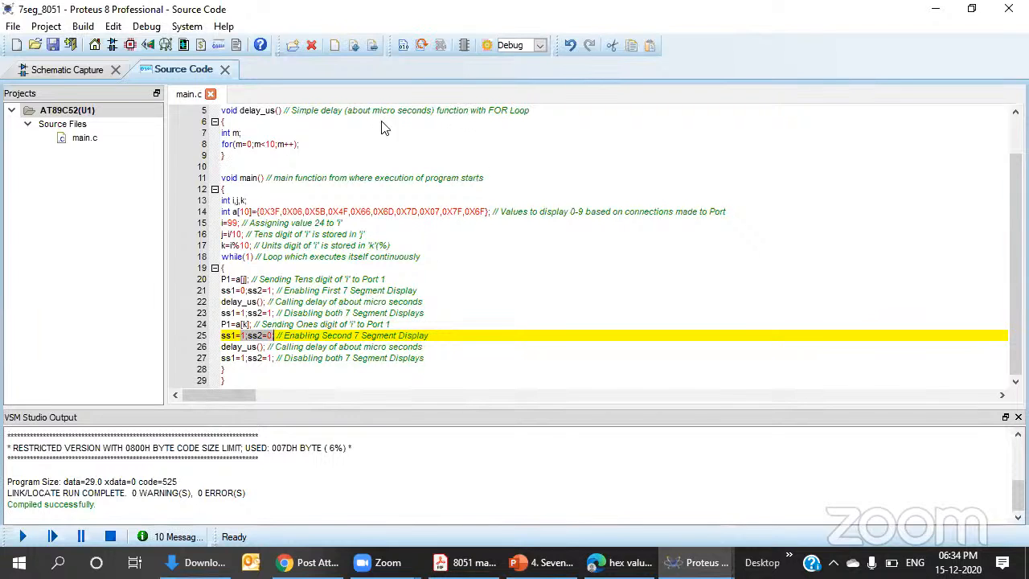
- Run and stop the schematic simulation twice to check the number on the two-digit seven-segment display
{"action": "left_click", "coordinate": [22, 537]}
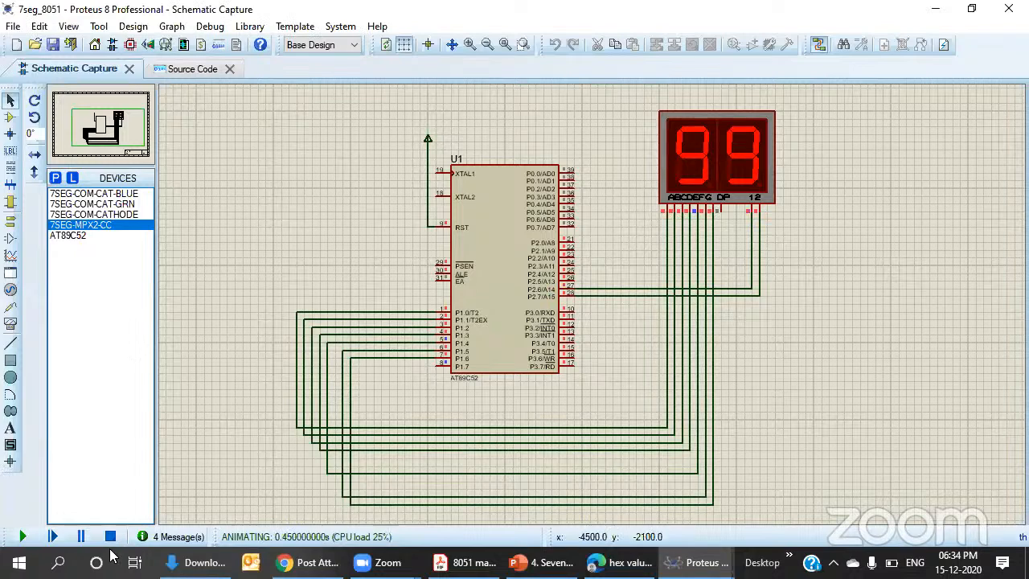
{"action": "left_click", "coordinate": [110, 537]}
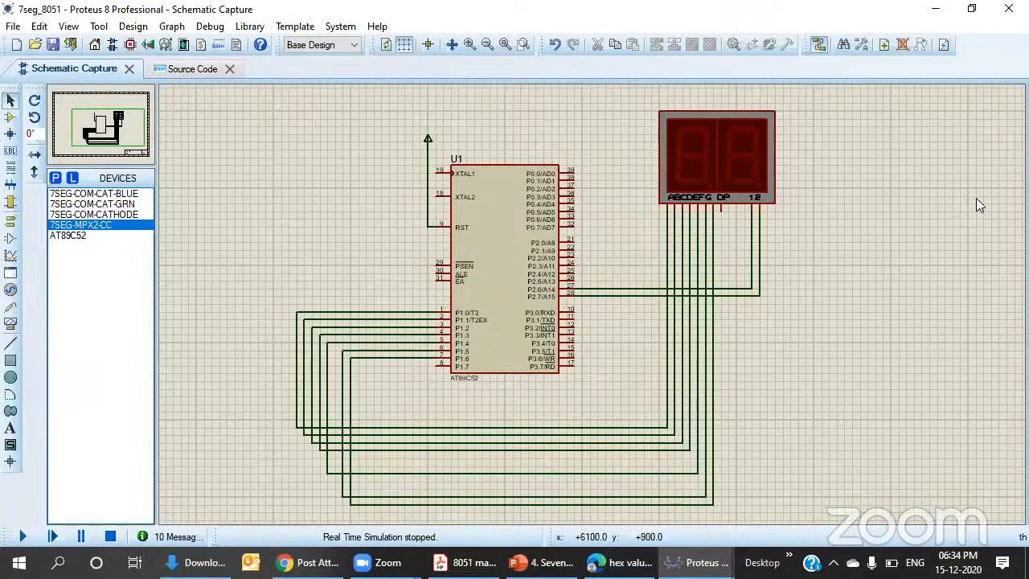
{"action": "left_click", "coordinate": [23, 537]}
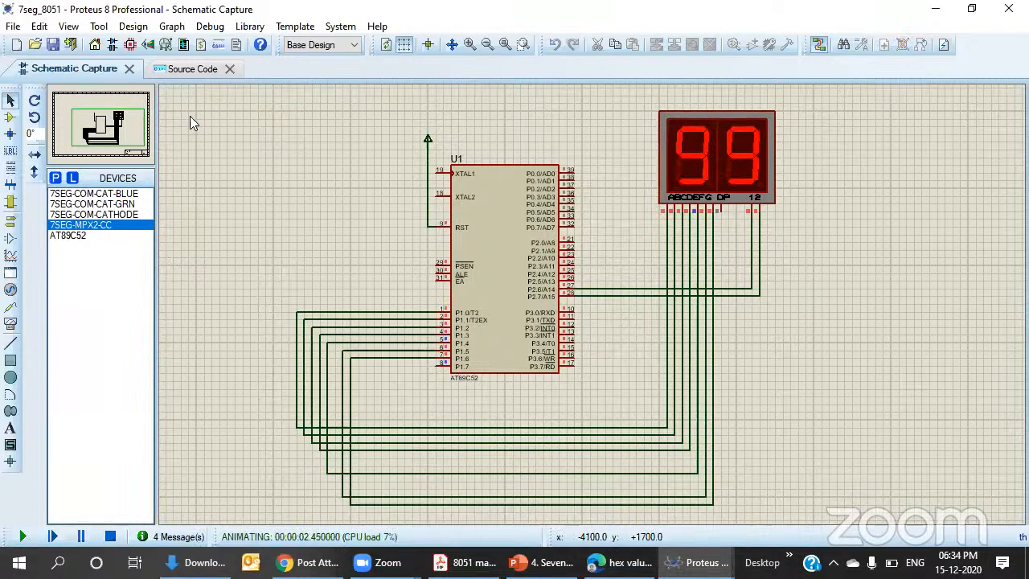
{"action": "left_click", "coordinate": [111, 536]}
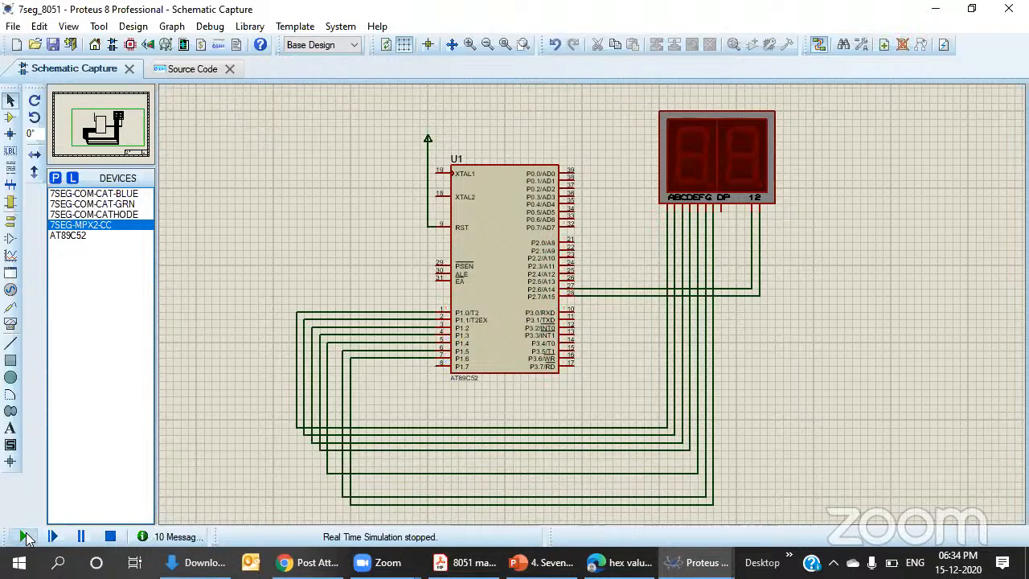
- Return to the source code, review the while(1) loop from its opening brace to the end of main, and reopen the schematic
{"action": "left_click", "coordinate": [171, 69]}
{"action": "scroll", "coordinate": [332, 263], "scroll_direction": "down", "scroll_amount": 2}
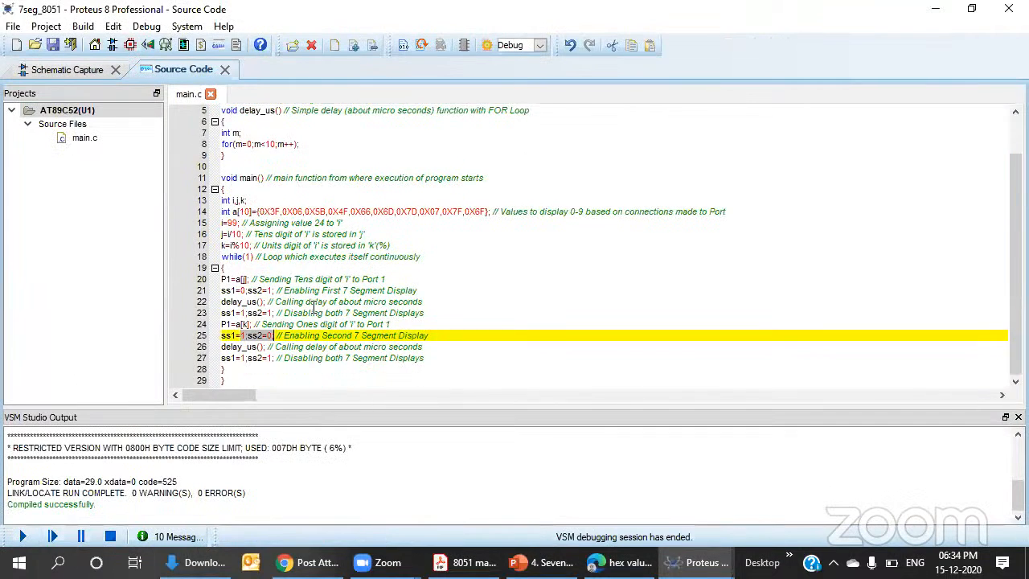
{"action": "left_click", "coordinate": [249, 380]}
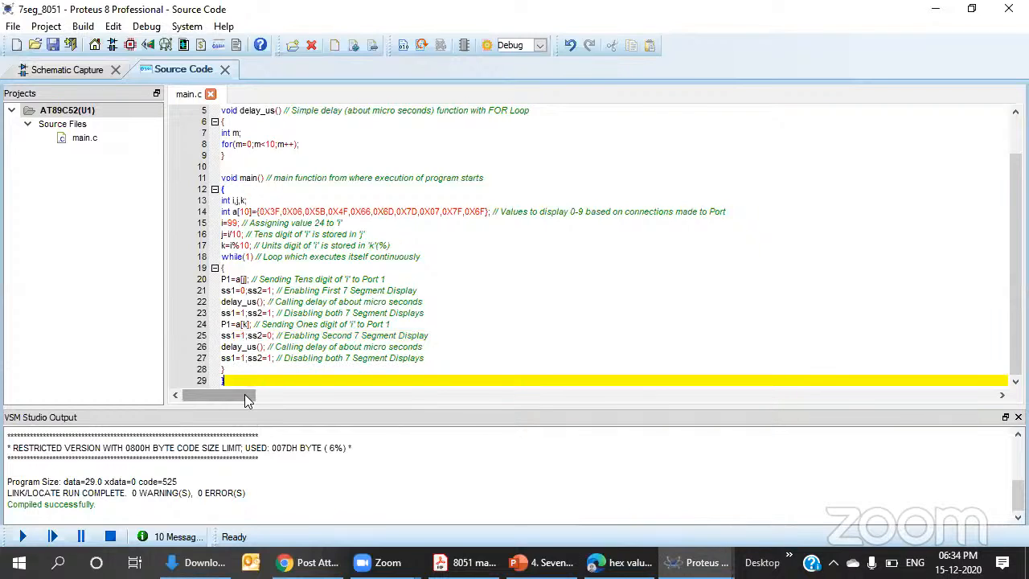
{"action": "left_click", "coordinate": [243, 268]}
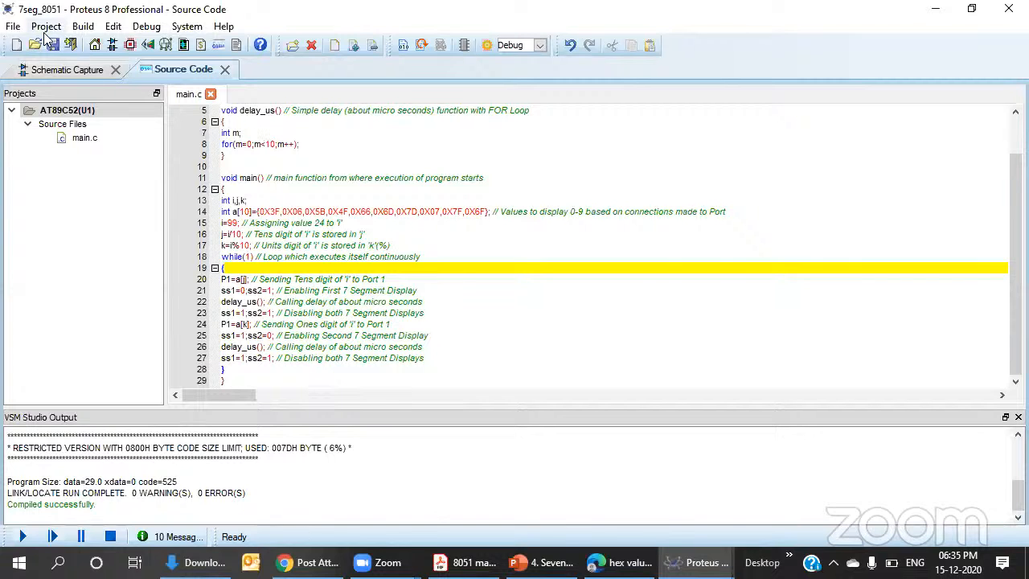
{"action": "left_click", "coordinate": [55, 69]}
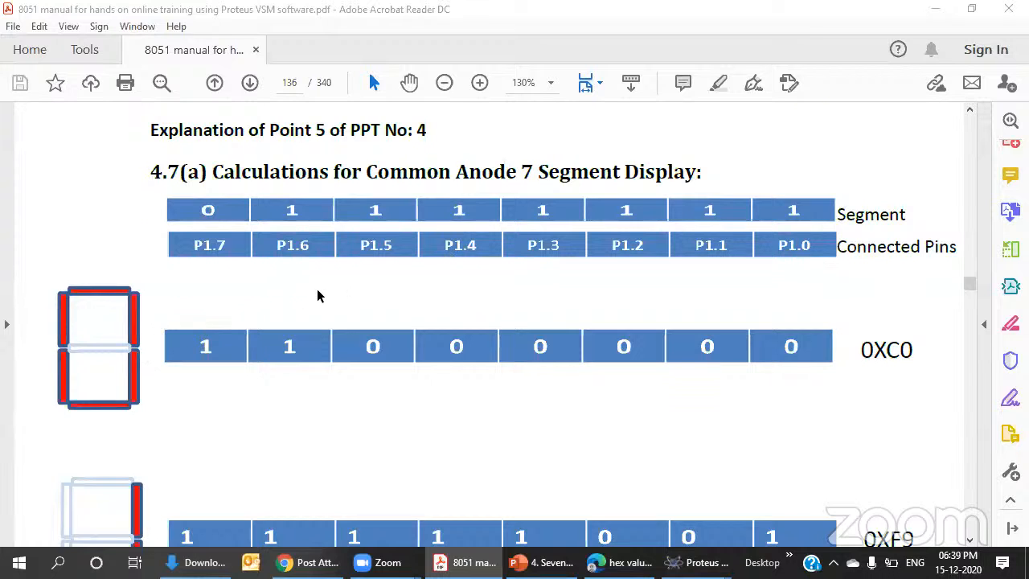
- Examine the common anode calculations in the 8051 manual PDF, comparing the segment bits on P1.0 to P1.7 with digit 0's hex code
{"action": "scroll", "coordinate": [319, 299], "scroll_direction": "up", "scroll_amount": 3}
{"action": "scroll", "coordinate": [321, 310], "scroll_direction": "down", "scroll_amount": 4}
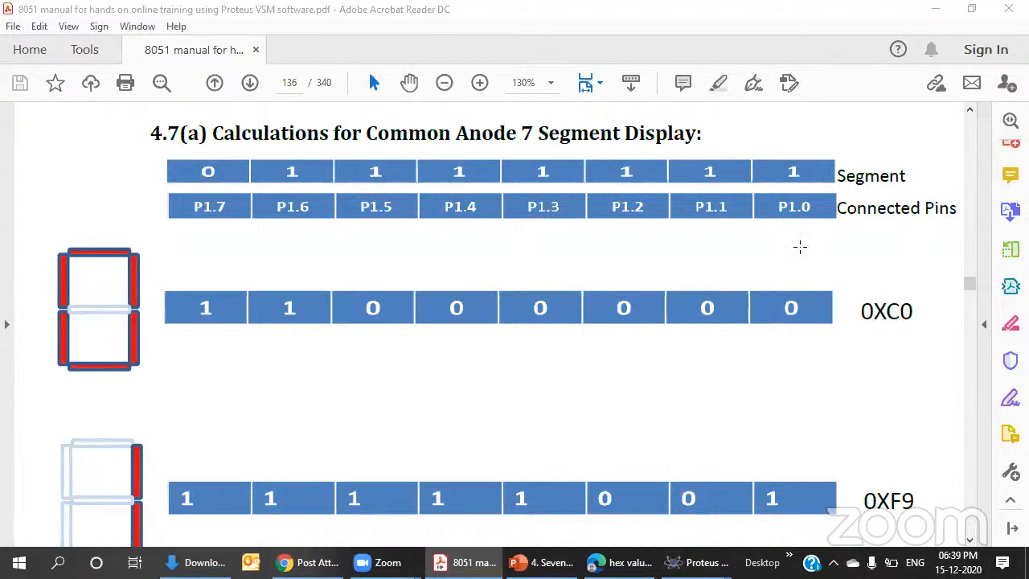
{"action": "scroll", "coordinate": [714, 204], "scroll_direction": "down", "scroll_amount": 1}
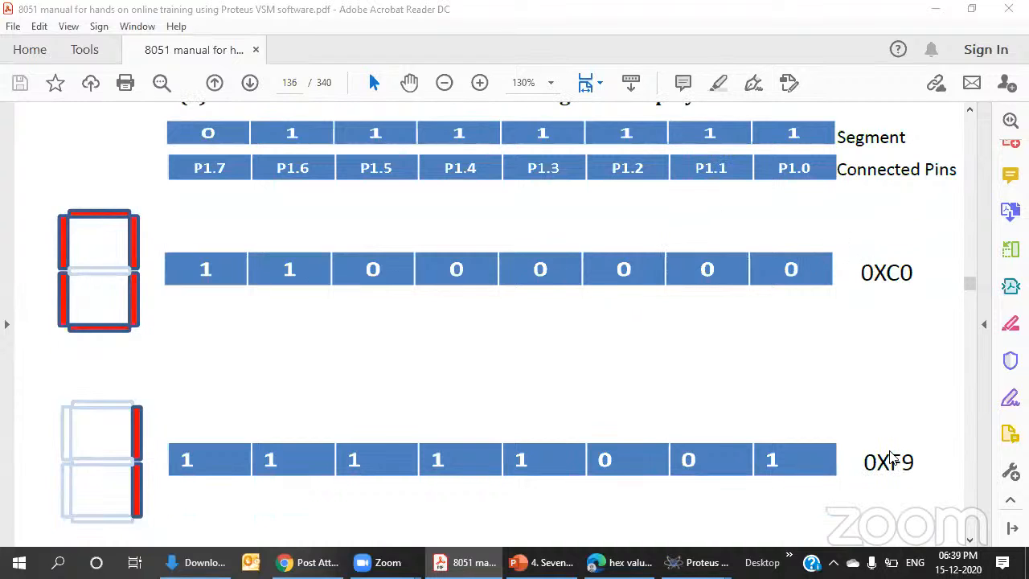
{"action": "scroll", "coordinate": [94, 232], "scroll_direction": "down", "scroll_amount": 1}
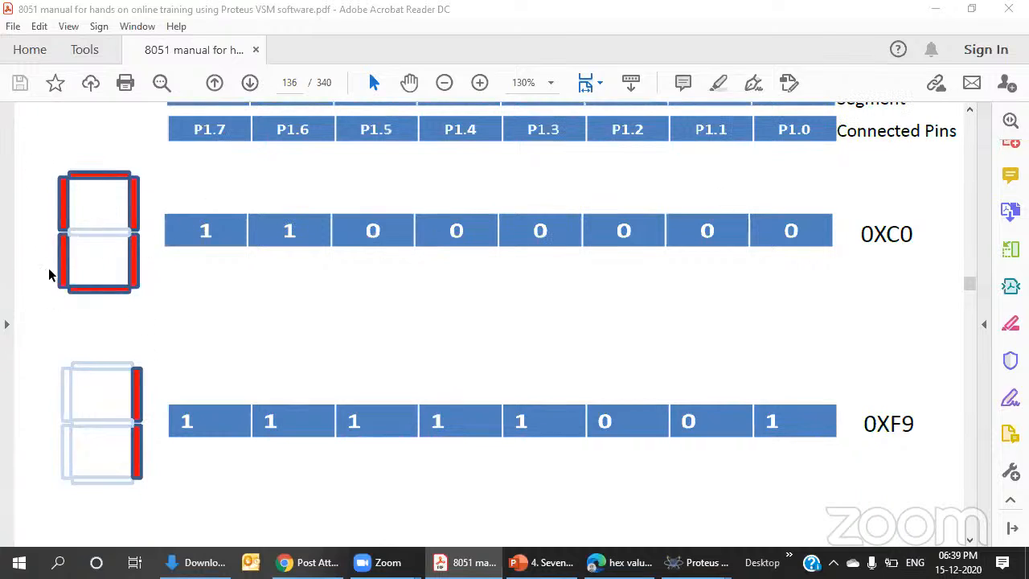
{"action": "left_click_drag", "start_coordinate": [915, 235], "coordinate": [868, 235]}
{"action": "left_click", "coordinate": [868, 234]}
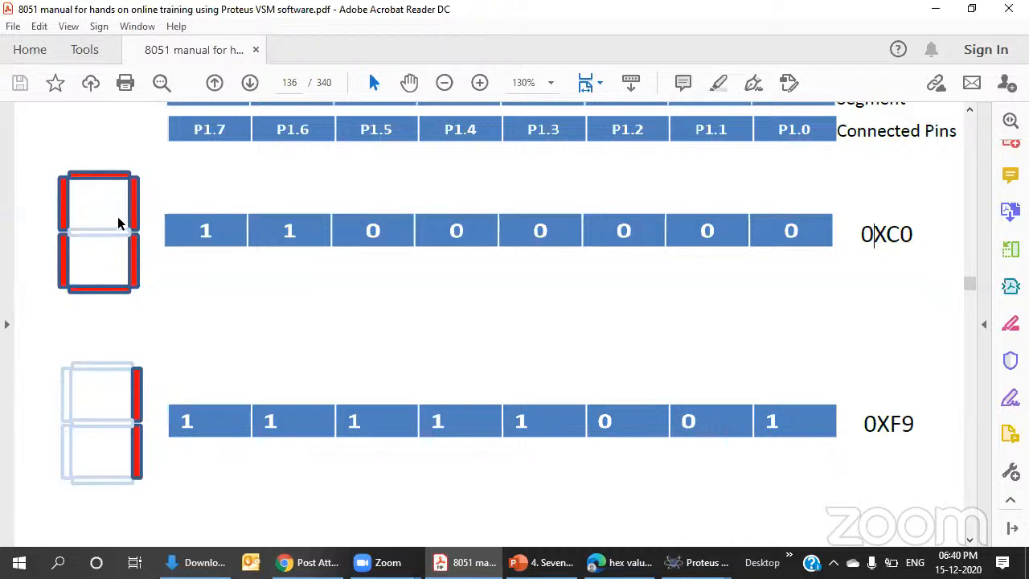
{"action": "scroll", "coordinate": [120, 241], "scroll_direction": "up", "scroll_amount": 2}
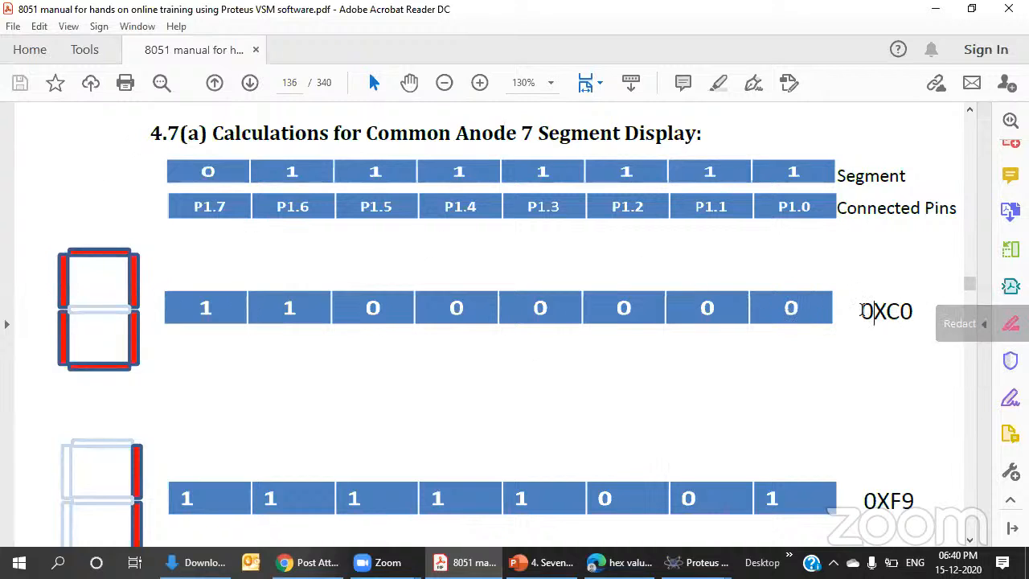
{"action": "left_click_drag", "start_coordinate": [858, 312], "coordinate": [915, 305]}
- Read the common anode hex codes for digits 1 to 9 and the component list for the single-digit display
{"action": "scroll", "coordinate": [496, 314], "scroll_direction": "down", "scroll_amount": 20}
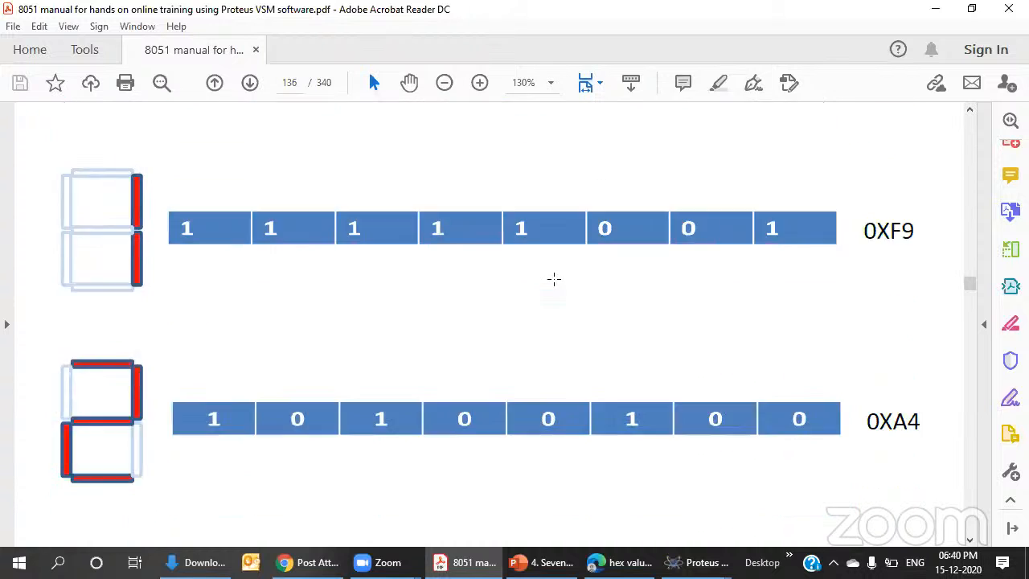
{"action": "scroll", "coordinate": [526, 330], "scroll_direction": "down", "scroll_amount": 10}
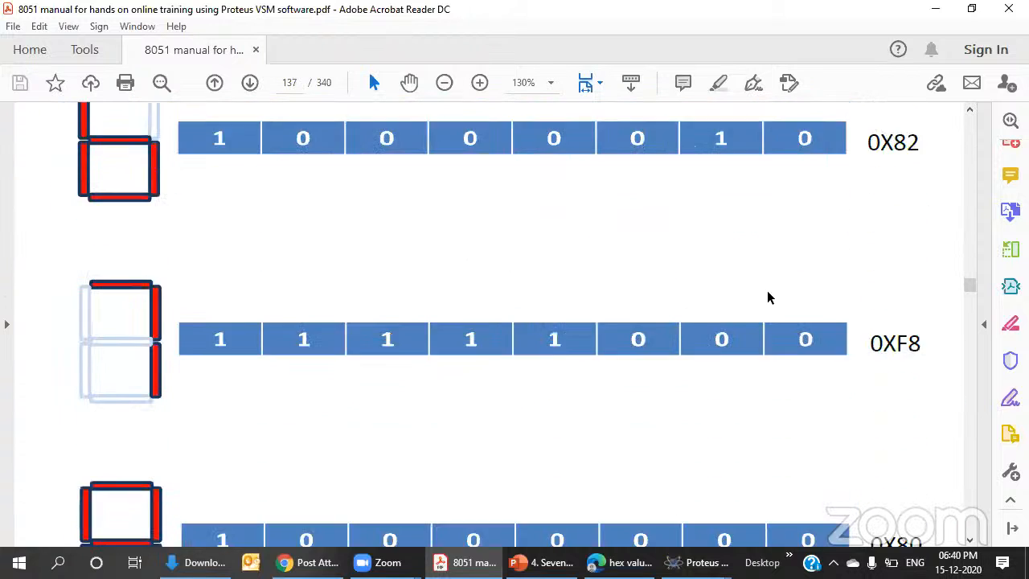
{"action": "scroll", "coordinate": [838, 268], "scroll_direction": "down", "scroll_amount": 15}
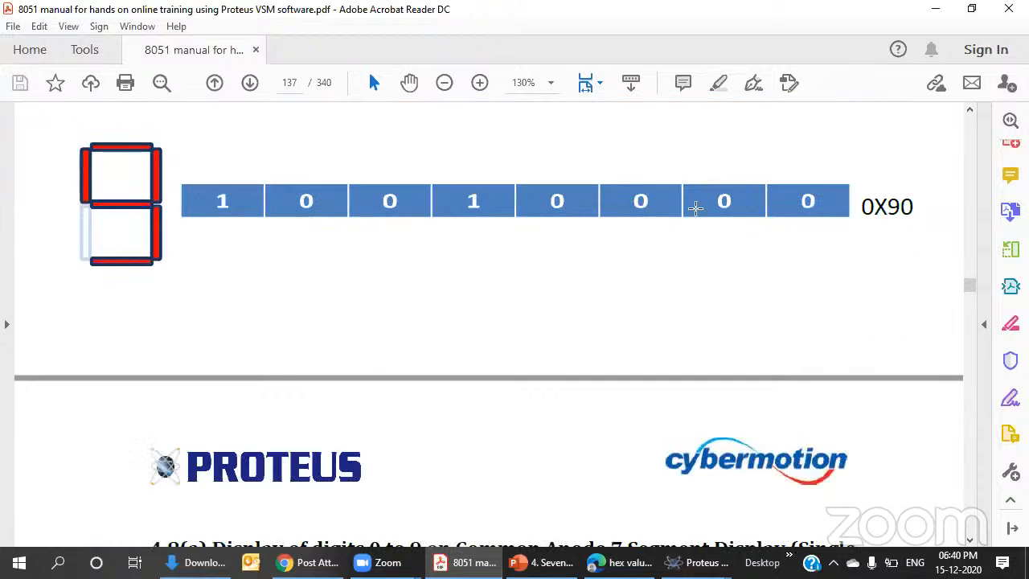
{"action": "scroll", "coordinate": [330, 275], "scroll_direction": "down", "scroll_amount": 2}
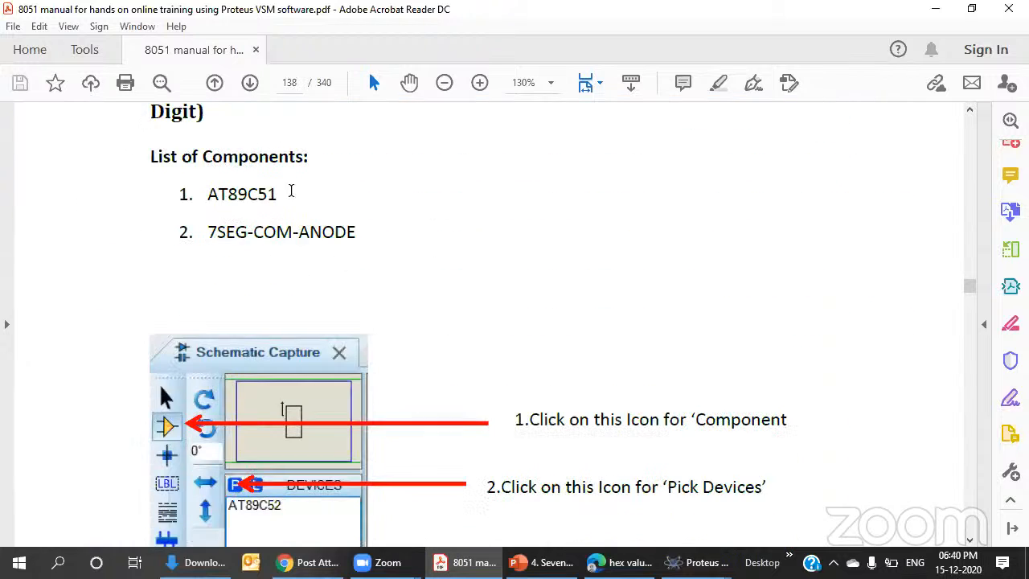
- Switch to the untitled Proteus window and start a new project named 7seg_CA_8051
{"action": "left_click", "coordinate": [700, 562]}
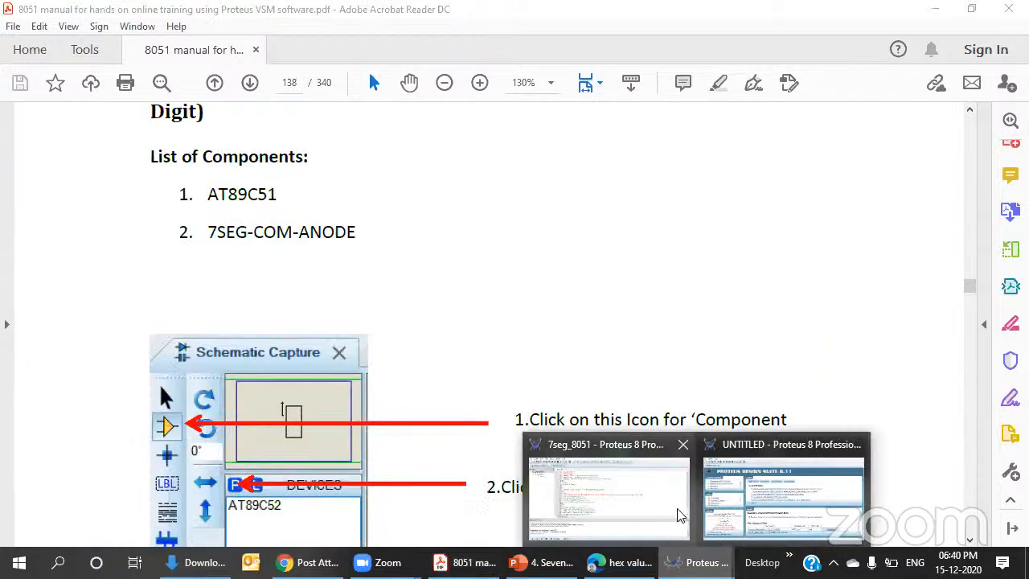
{"action": "left_click", "coordinate": [860, 499]}
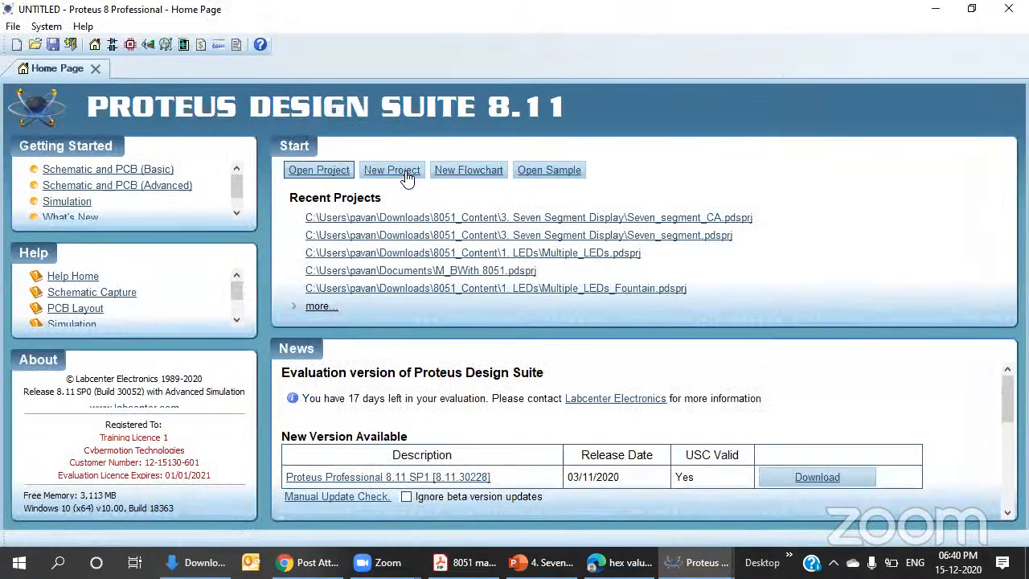
{"action": "left_click", "coordinate": [402, 170]}
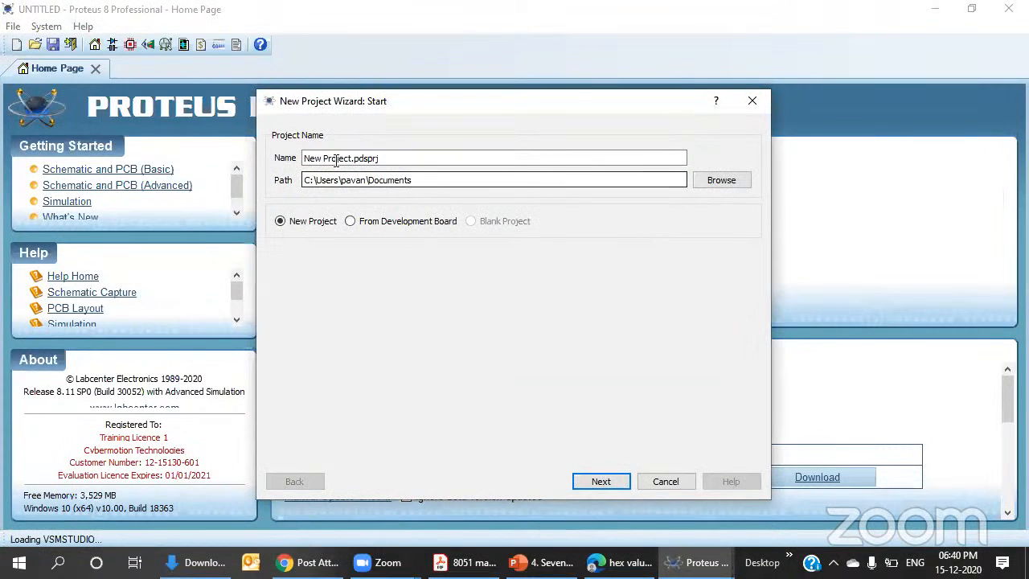
{"action": "left_click_drag", "start_coordinate": [402, 159], "coordinate": [259, 161]}
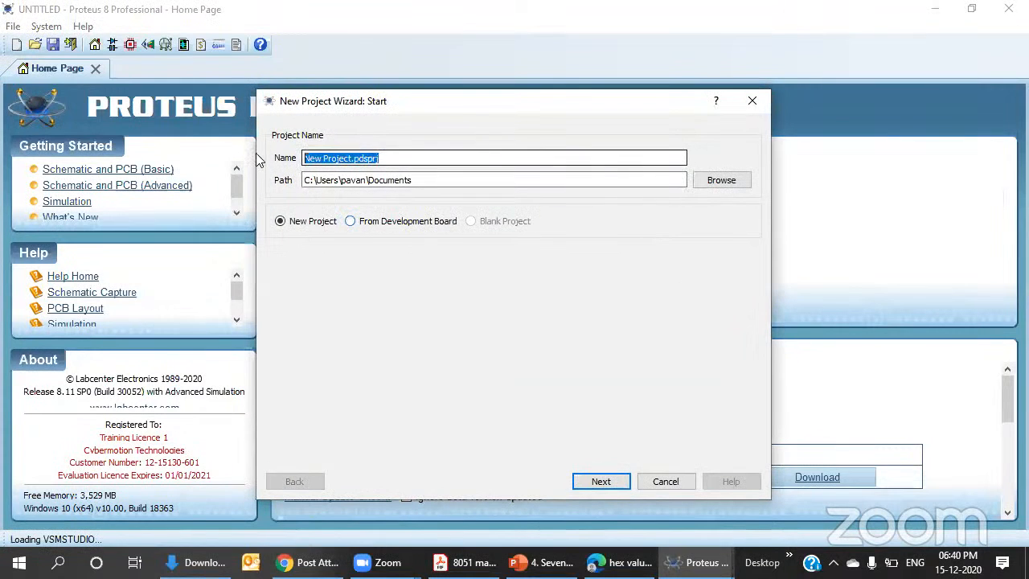
{"action": "type", "text": "7seg"}
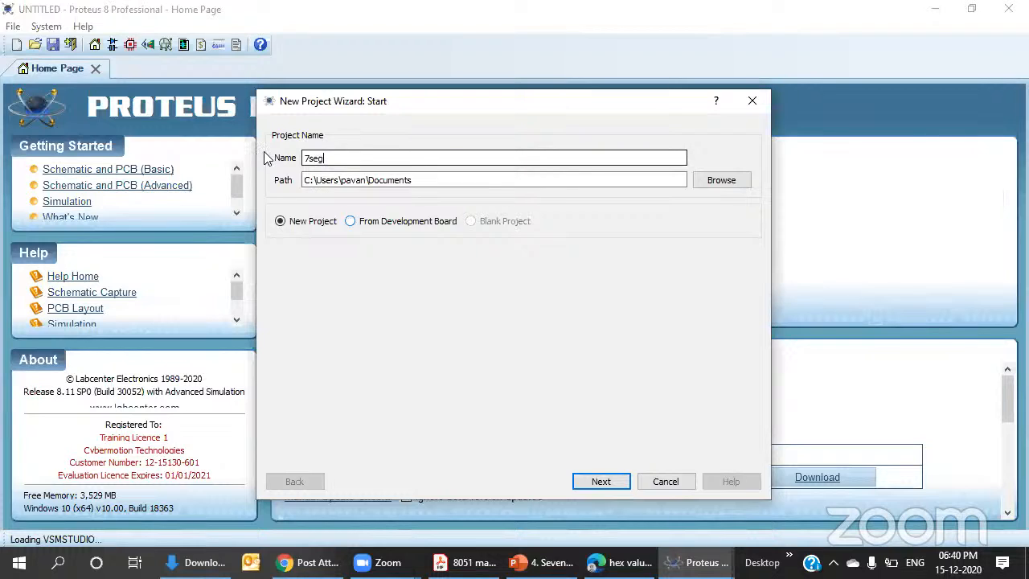
{"action": "type", "text": "_CA_8051"}
{"action": "key", "text": "Return"}
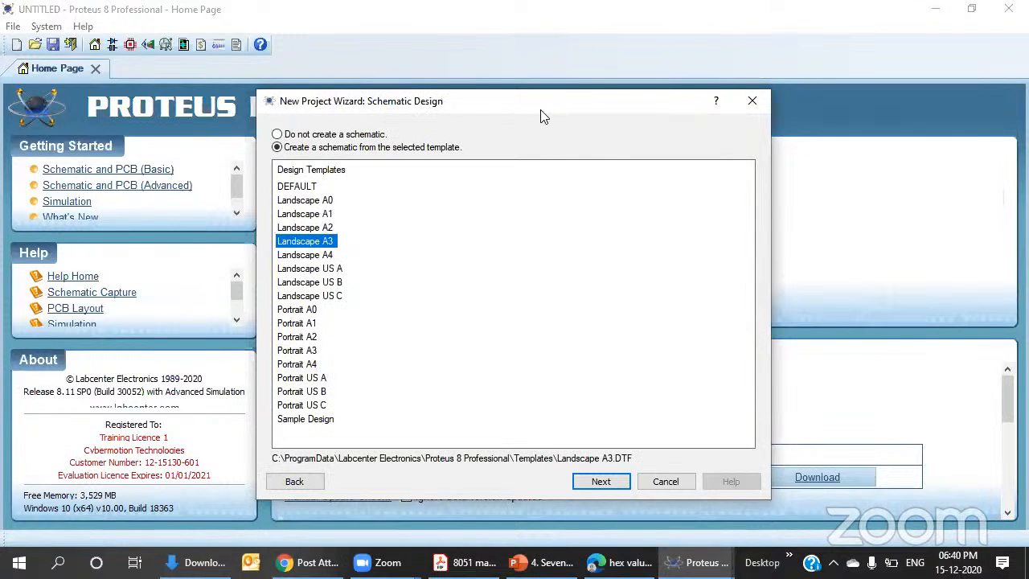
- Create the schematic from the Landscape A3 template and choose not to create a PCB layout
{"action": "left_click_drag", "start_coordinate": [542, 113], "coordinate": [547, 24]}
{"action": "left_click", "coordinate": [603, 393]}
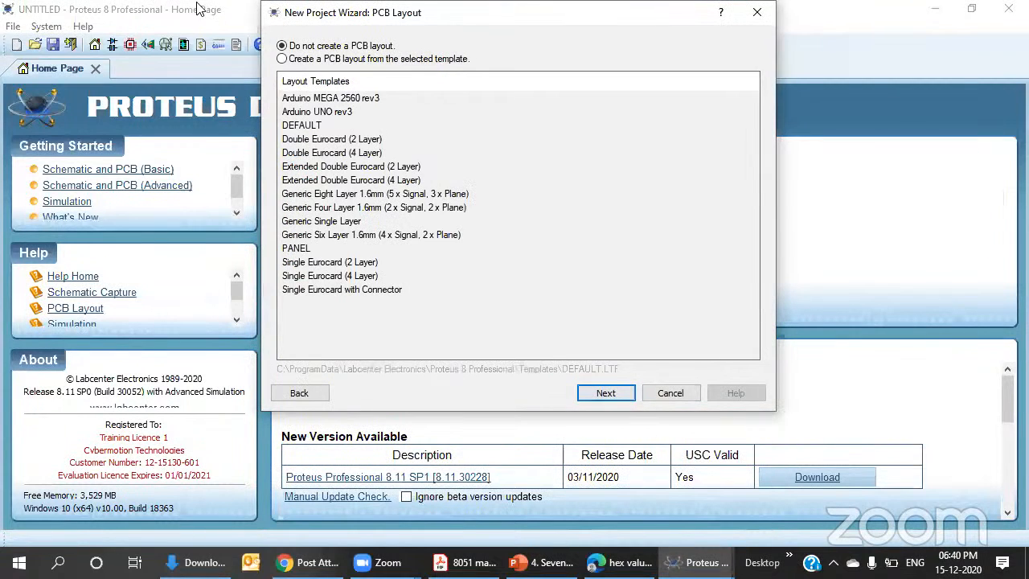
{"action": "left_click", "coordinate": [604, 392]}
- Set up a firmware project for the 8051 family with the AT89C52 controller
{"action": "left_click", "coordinate": [347, 67]}
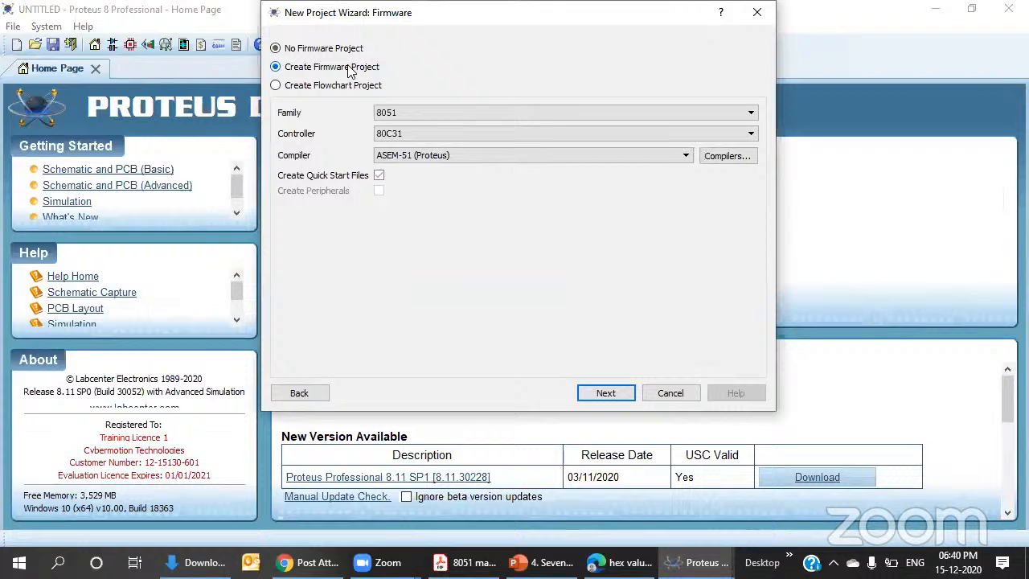
{"action": "left_click", "coordinate": [440, 118]}
{"action": "left_click", "coordinate": [416, 111]}
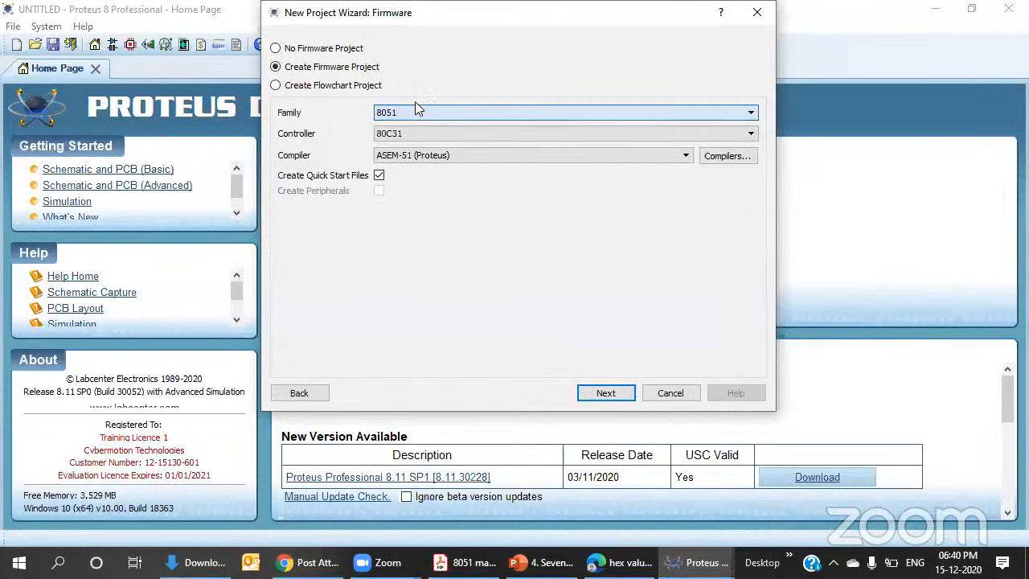
{"action": "left_click", "coordinate": [406, 133]}
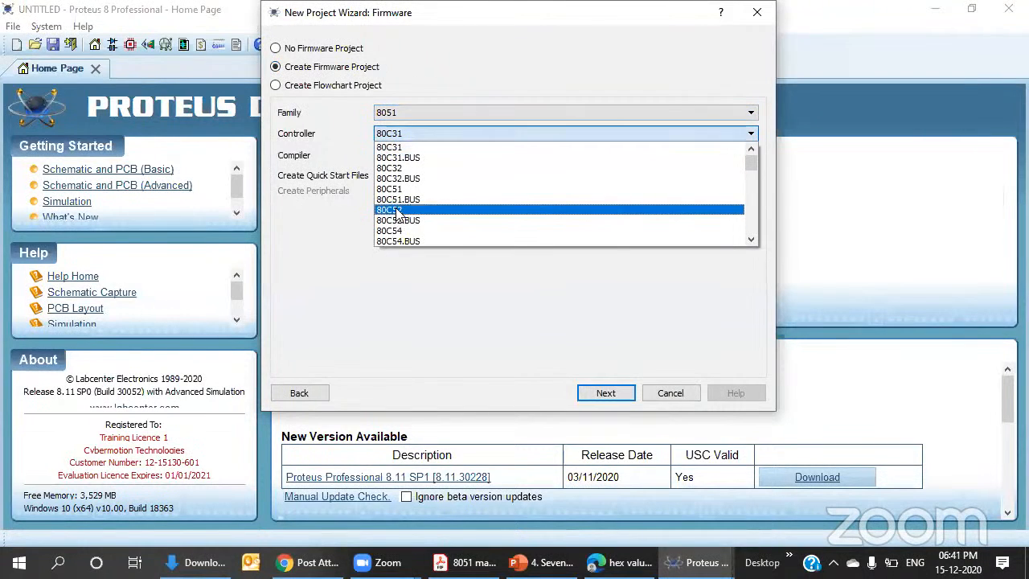
{"action": "left_click", "coordinate": [397, 210]}
{"action": "scroll", "coordinate": [394, 137], "scroll_direction": "down", "scroll_amount": 2}
{"action": "left_click", "coordinate": [397, 137]}
{"action": "scroll", "coordinate": [401, 177], "scroll_direction": "down", "scroll_amount": 7}
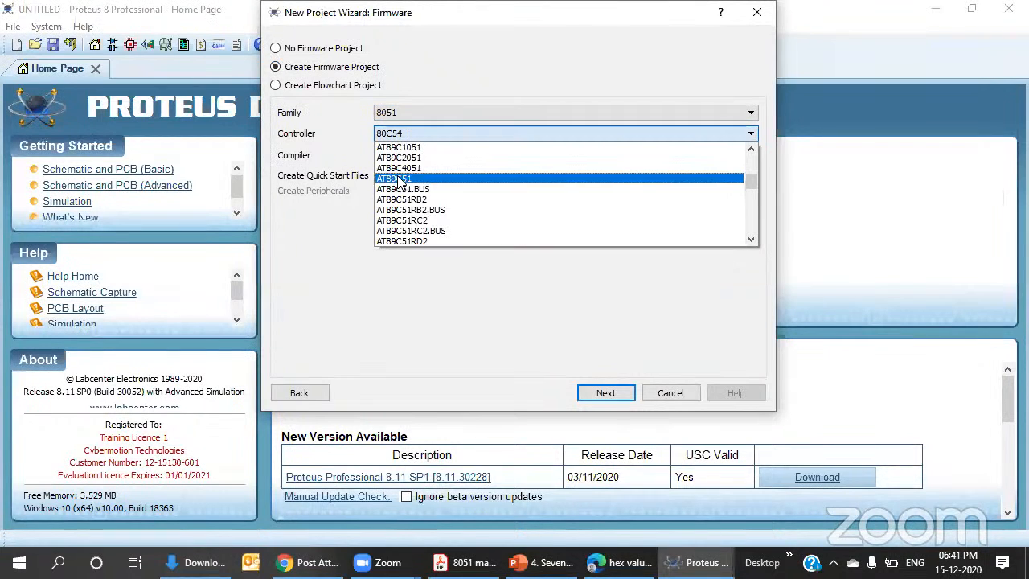
{"action": "left_click", "coordinate": [414, 168]}
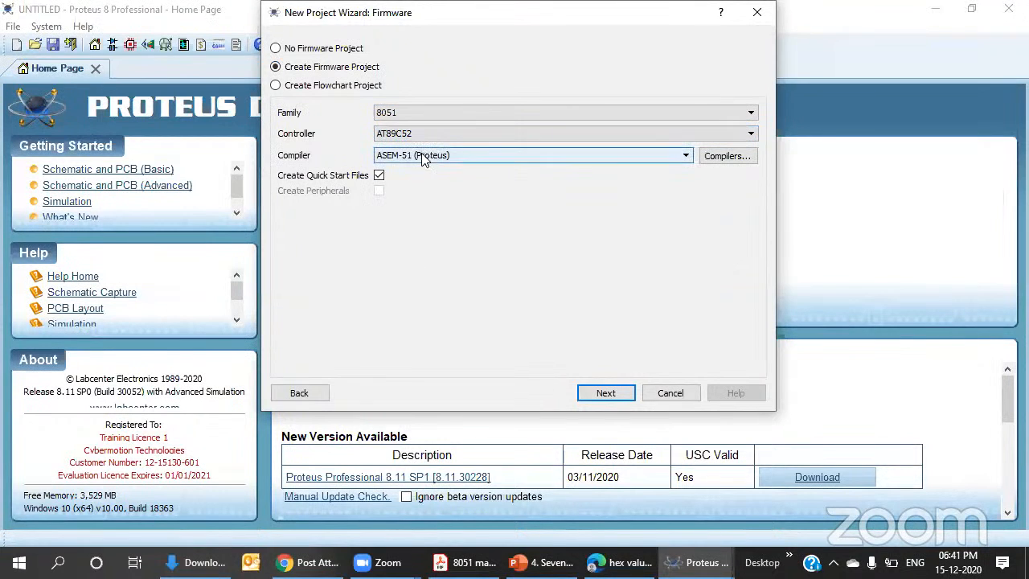
- Select the Keil for 8051 compiler and finish creating the project
{"action": "left_click", "coordinate": [420, 156]}
{"action": "left_click", "coordinate": [410, 180]}
{"action": "left_click", "coordinate": [605, 393]}
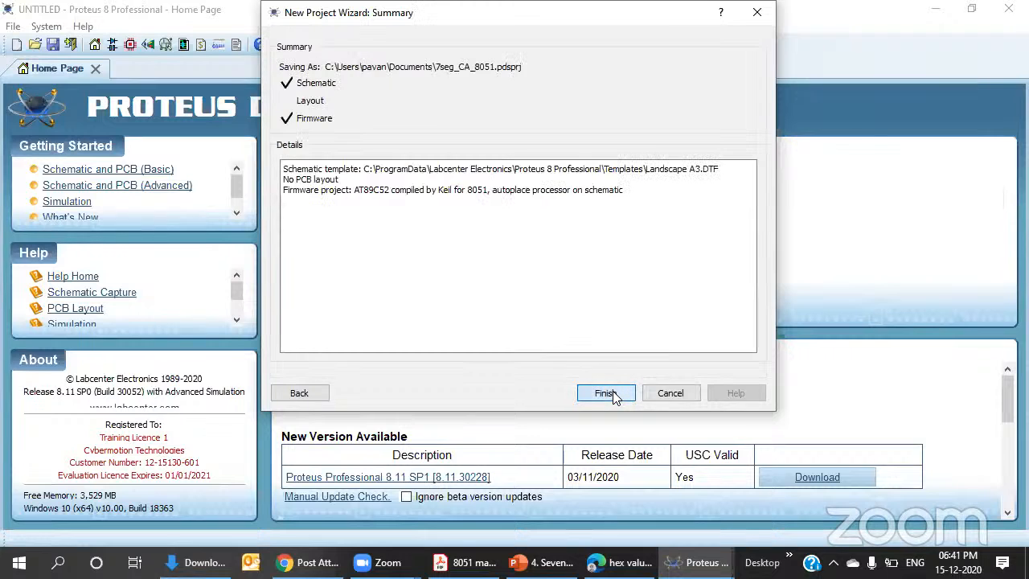
{"action": "left_click", "coordinate": [593, 392]}
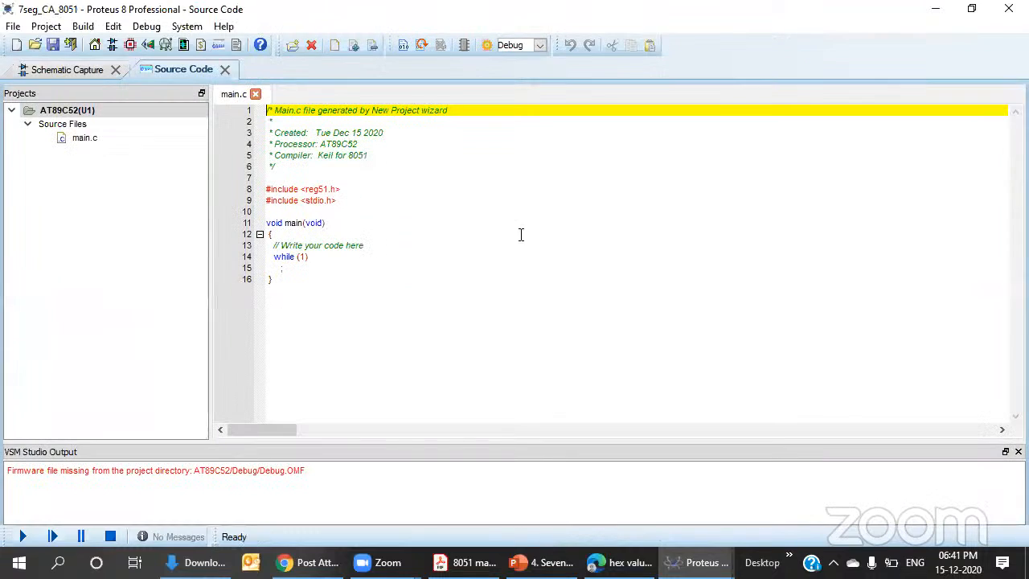
- Show the new project's schematic sheet and open the device library for picking parts
{"action": "left_click", "coordinate": [83, 69]}
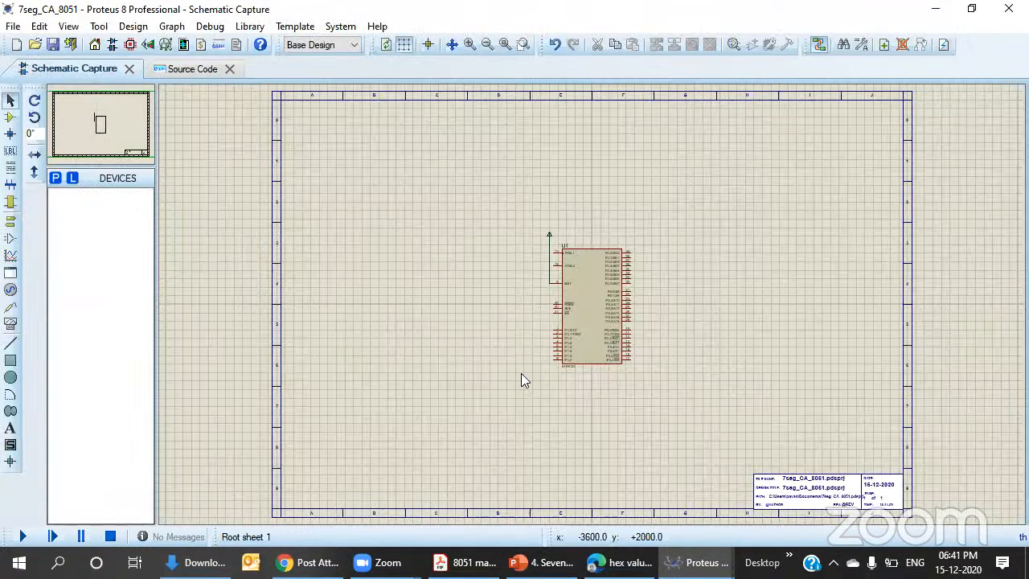
{"action": "left_click", "coordinate": [56, 177]}
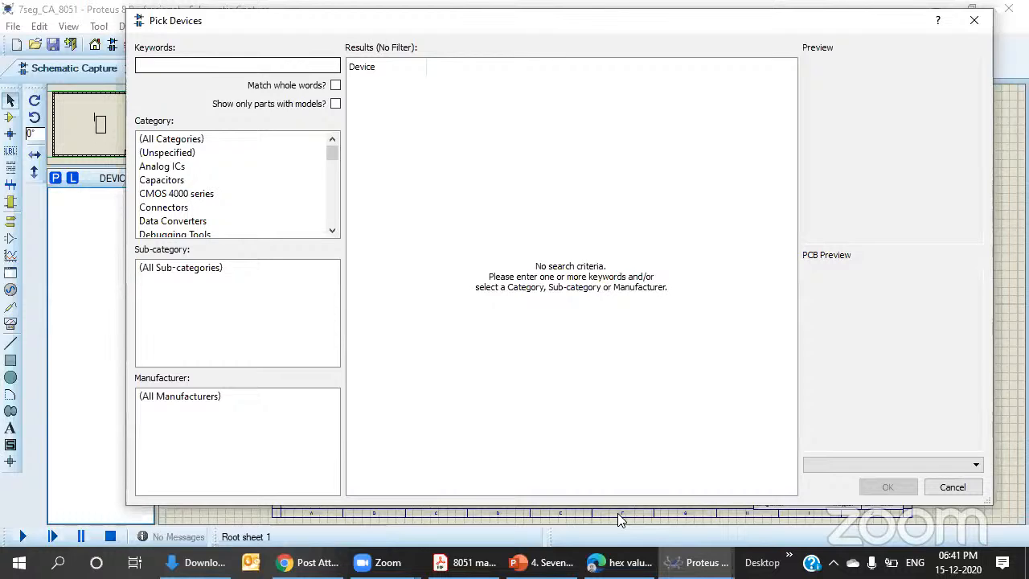
{"action": "key", "text": "Escape"}
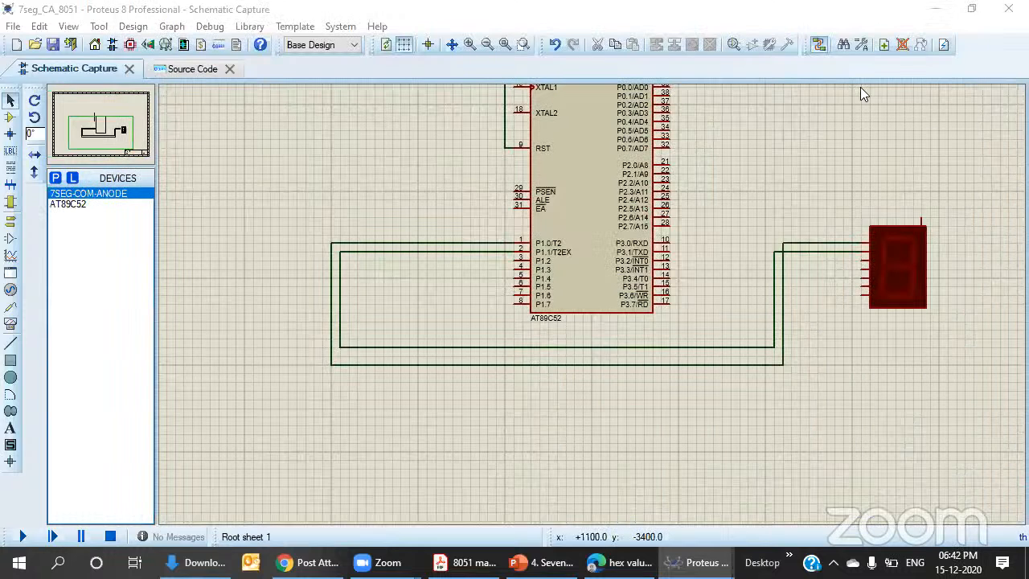
- Wire P1.2 and P1.3 of the AT89C52 to the third and fourth segment pins of the seven-segment display
{"action": "left_click", "coordinate": [514, 261]}
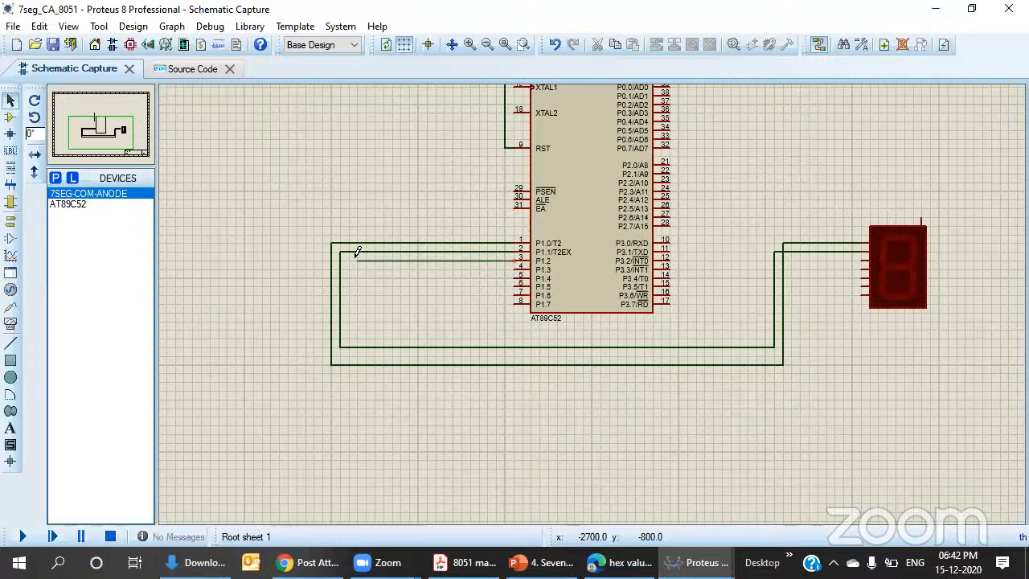
{"action": "left_click", "coordinate": [349, 261]}
{"action": "left_click", "coordinate": [765, 330]}
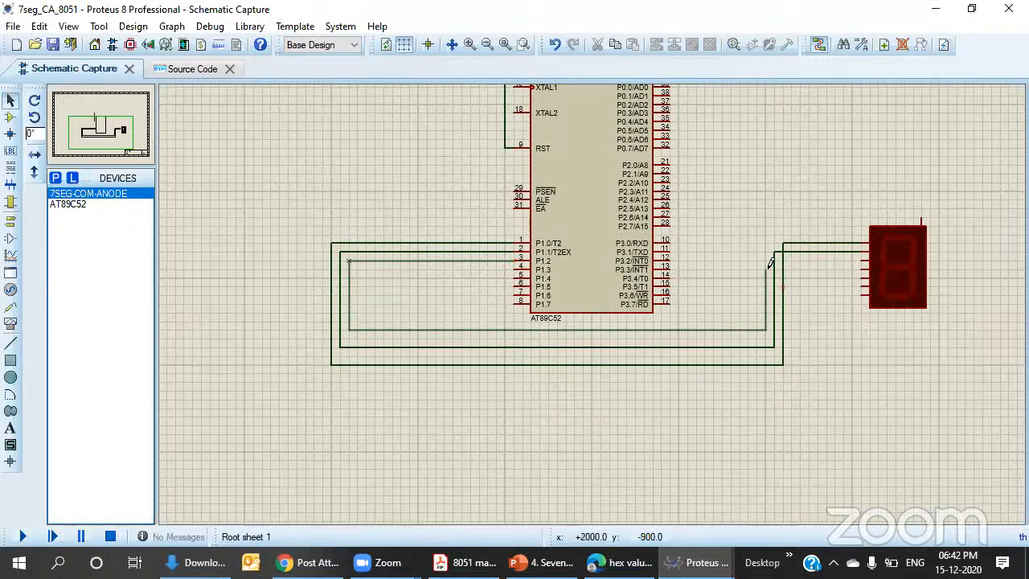
{"action": "left_click", "coordinate": [864, 260]}
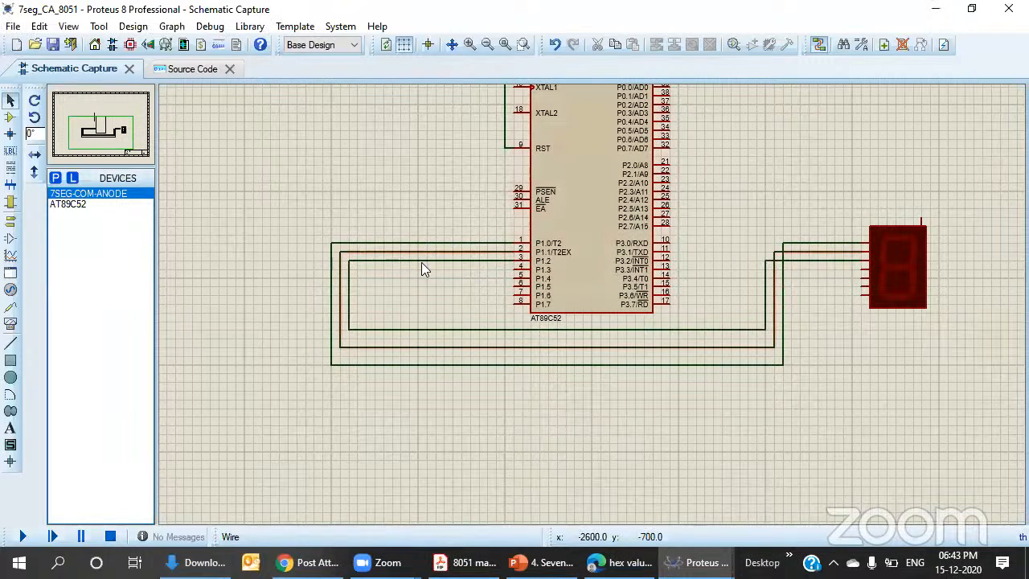
{"action": "left_click", "coordinate": [516, 269]}
{"action": "left_click", "coordinate": [357, 269]}
{"action": "left_click", "coordinate": [359, 321]}
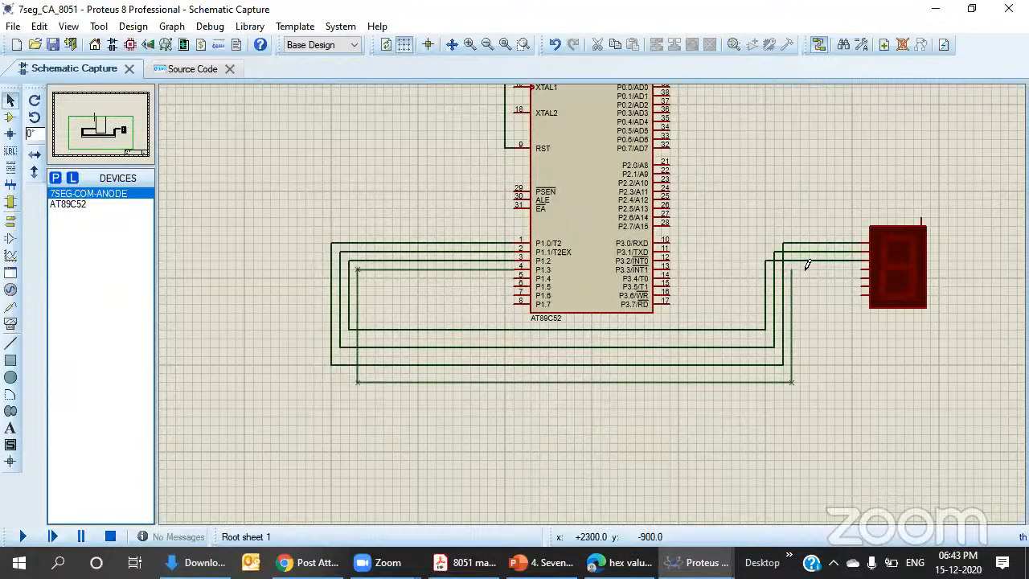
{"action": "left_click", "coordinate": [862, 270]}
- Wire P1.4 and P1.5 of the AT89C52 to the fifth and sixth segment pins of the display
{"action": "left_click", "coordinate": [515, 274]}
{"action": "left_click", "coordinate": [366, 278]}
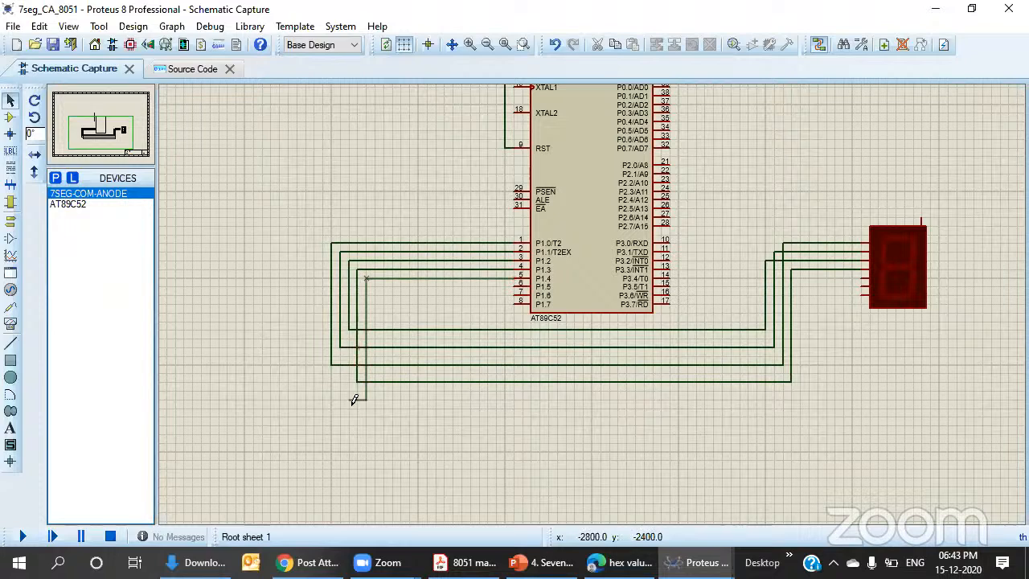
{"action": "left_click", "coordinate": [423, 396]}
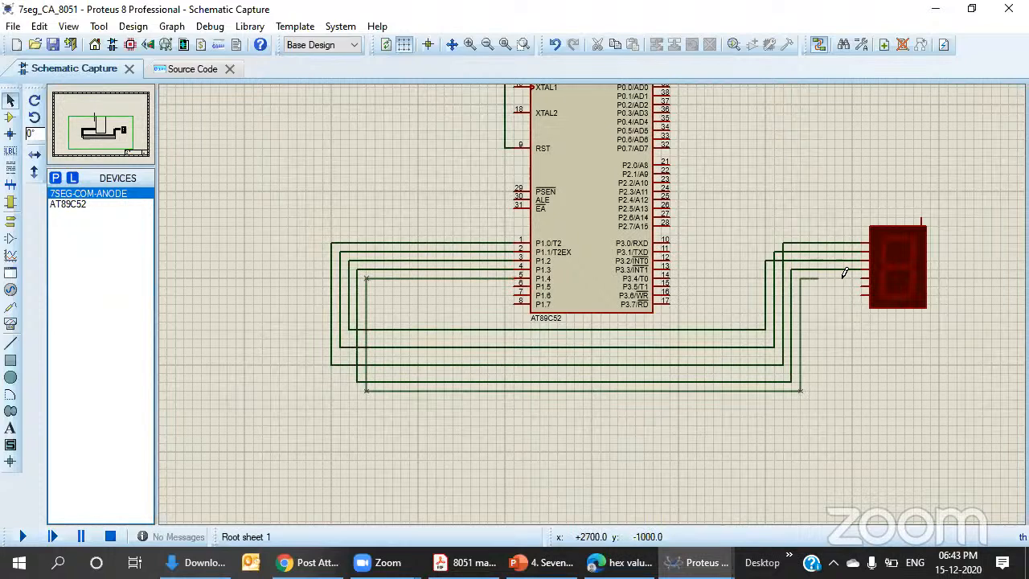
{"action": "left_click", "coordinate": [865, 279]}
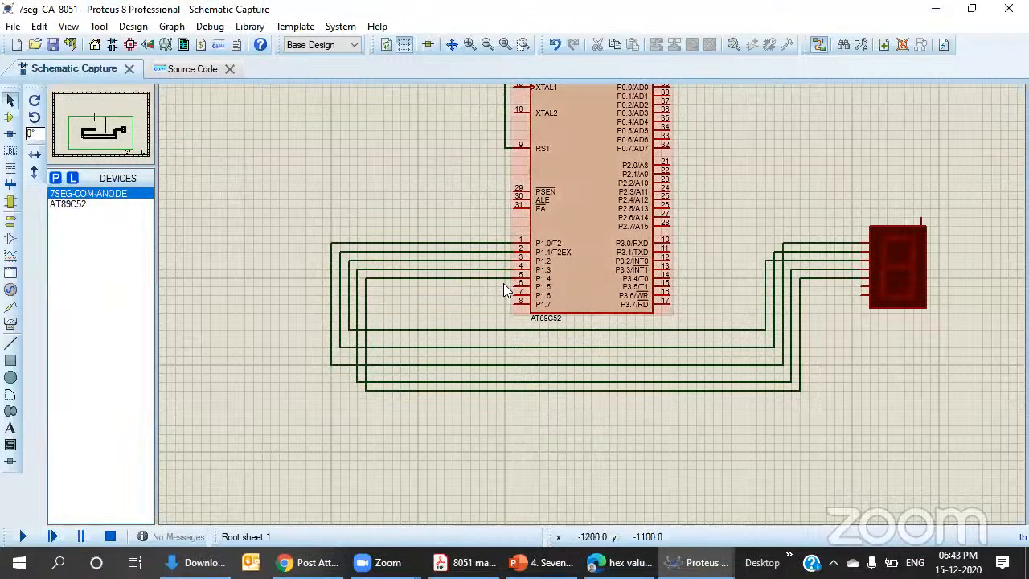
{"action": "left_click", "coordinate": [515, 286]}
{"action": "left_click", "coordinate": [375, 285]}
{"action": "left_click", "coordinate": [376, 398]}
{"action": "left_click", "coordinate": [809, 398]}
{"action": "left_click", "coordinate": [864, 287]}
- Wire P1.6 of the AT89C52 to the last segment pin of the display
{"action": "left_click", "coordinate": [515, 295]}
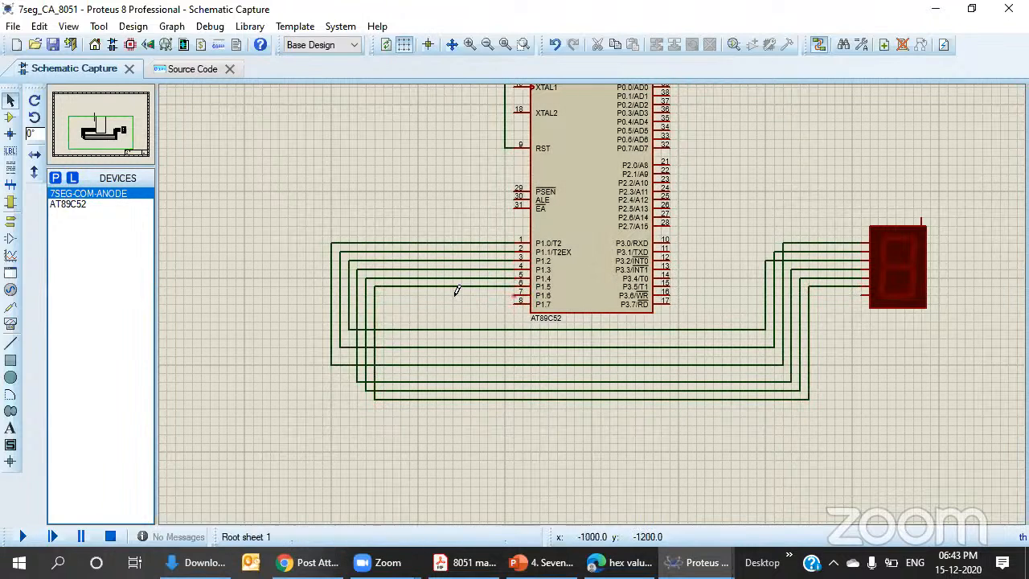
{"action": "left_click", "coordinate": [384, 408]}
{"action": "left_click", "coordinate": [817, 408]}
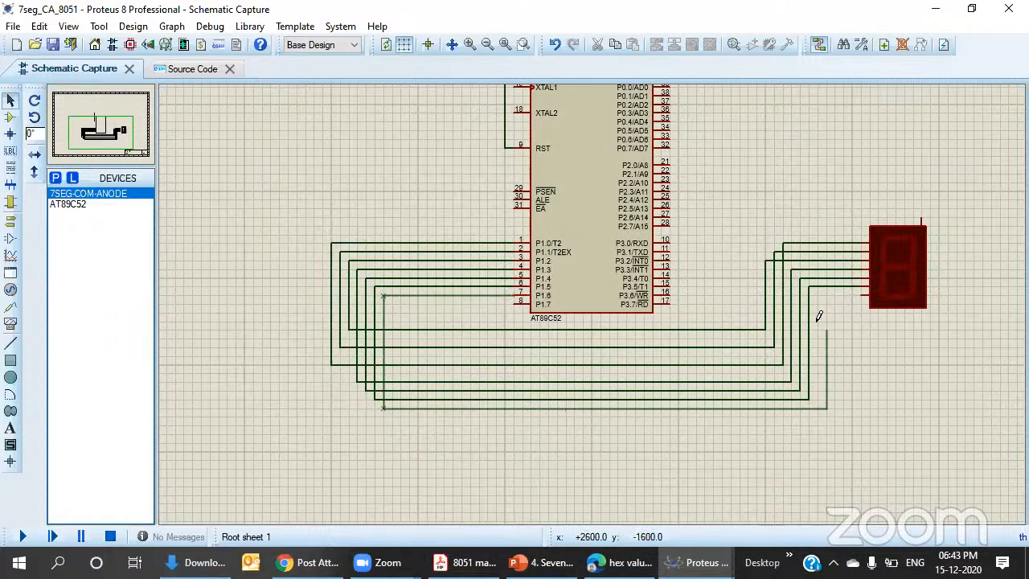
{"action": "left_click", "coordinate": [864, 287]}
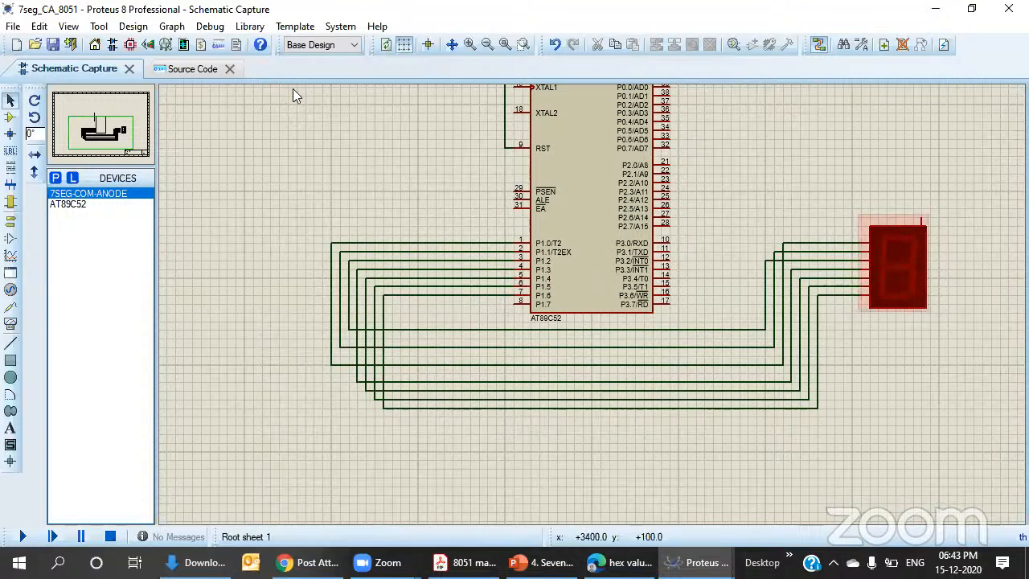
- Place a POWER terminal above the display and wire it to the common anode pin
{"action": "left_click", "coordinate": [11, 225]}
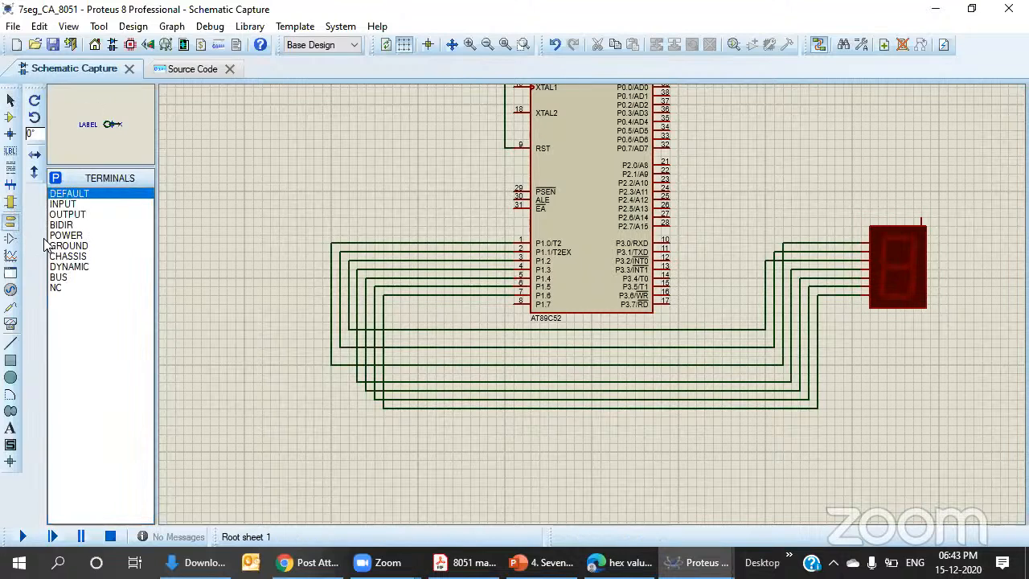
{"action": "left_click", "coordinate": [71, 235]}
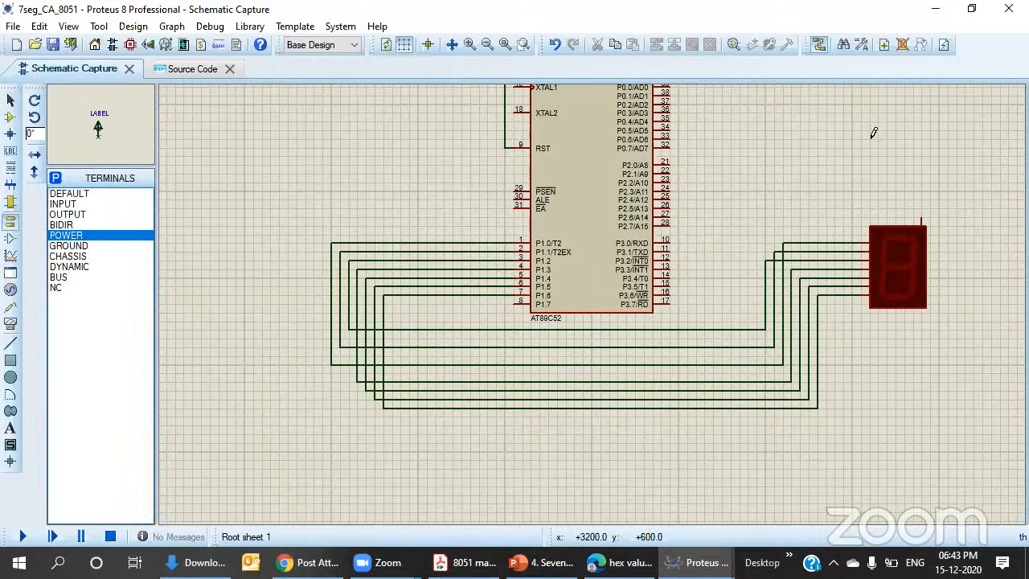
{"action": "left_click", "coordinate": [915, 179]}
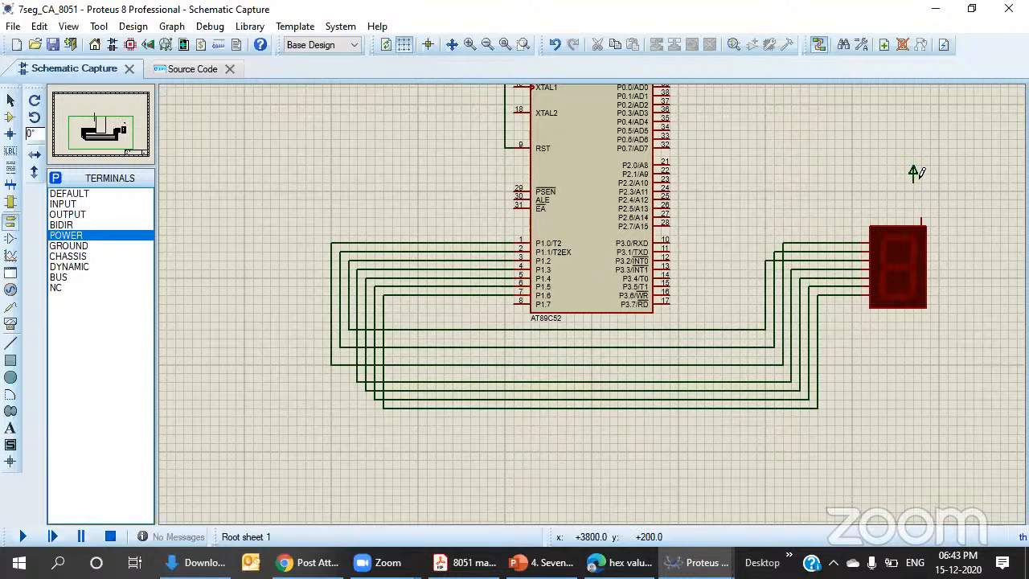
{"action": "left_click", "coordinate": [922, 217]}
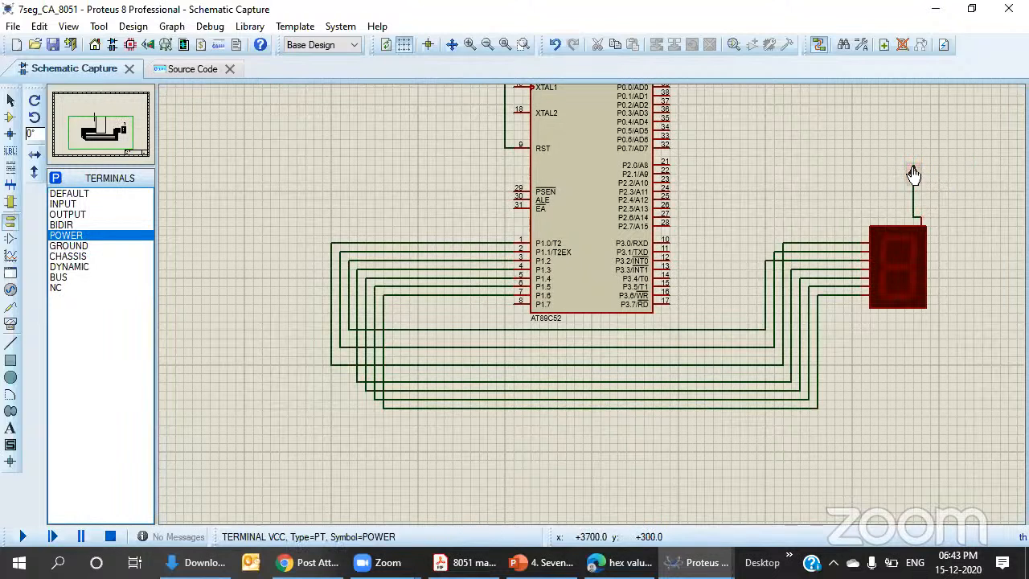
- Label the power terminal above the display VCC
{"action": "double_click", "coordinate": [913, 170]}
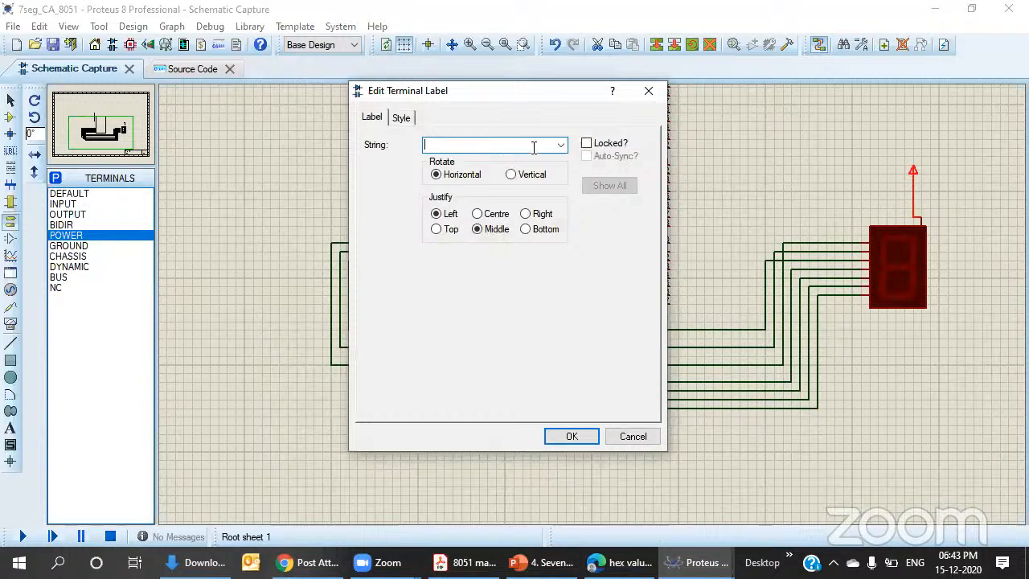
{"action": "left_click", "coordinate": [561, 145]}
{"action": "left_click", "coordinate": [469, 177]}
{"action": "left_click", "coordinate": [571, 435]}
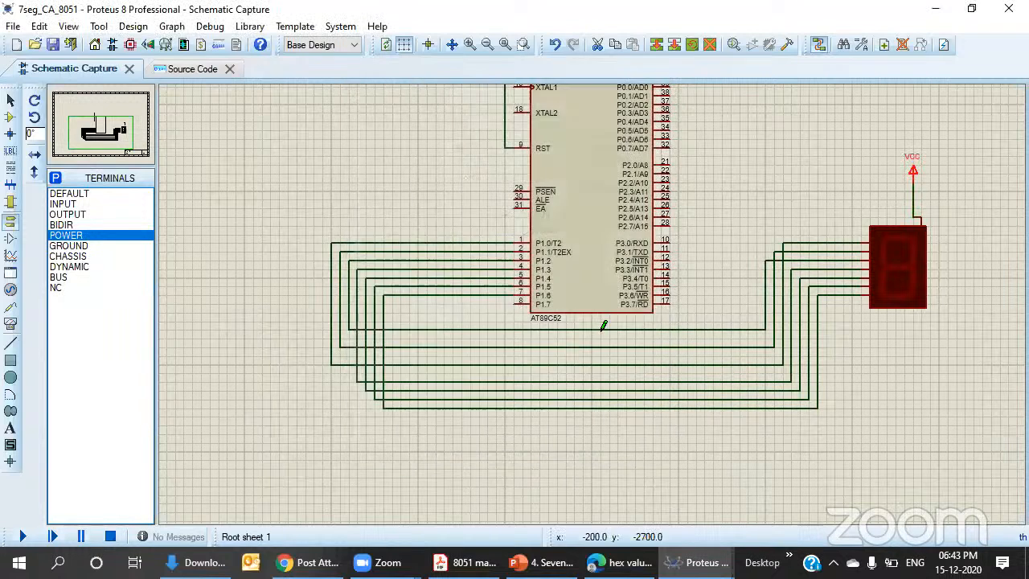
- Show the project's source code, switch to the 8051 manual PDF in Acrobat Reader and copy the delay() function from the CA 7 Segment source code
{"action": "left_click", "coordinate": [186, 71]}
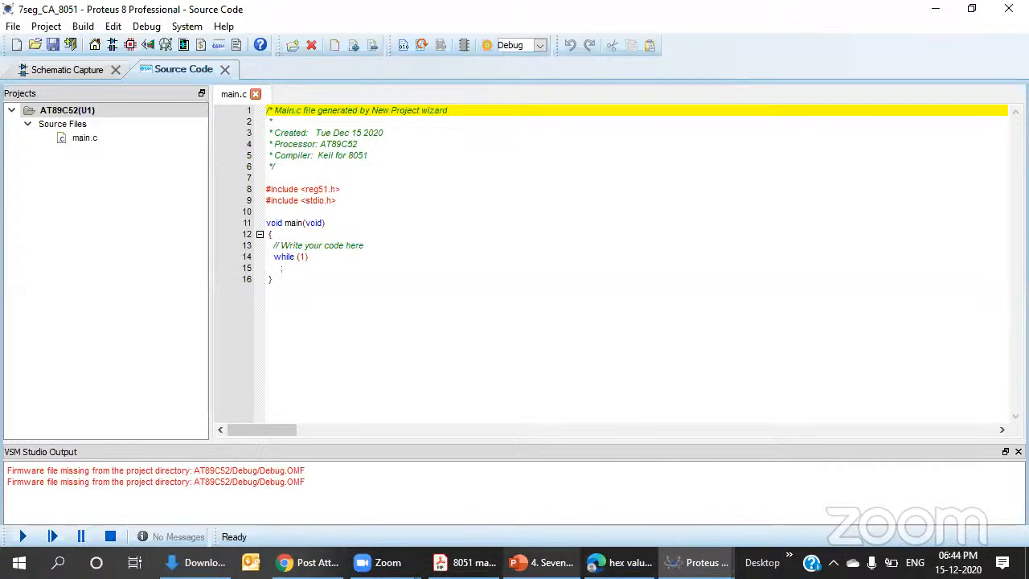
{"action": "left_click", "coordinate": [465, 562]}
{"action": "scroll", "coordinate": [439, 197], "scroll_direction": "down", "scroll_amount": 6}
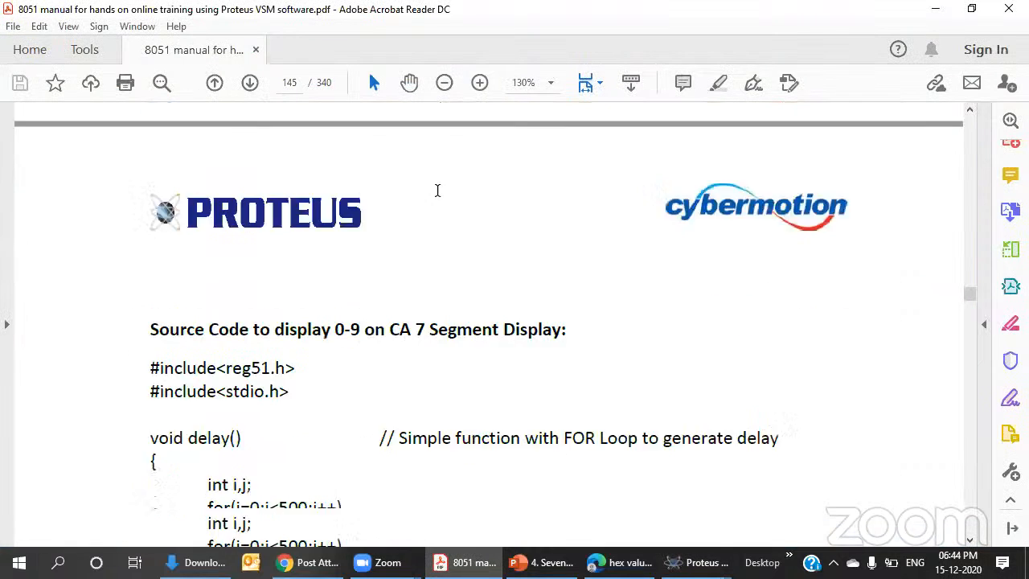
{"action": "scroll", "coordinate": [439, 193], "scroll_direction": "up", "scroll_amount": 2}
{"action": "left_click_drag", "start_coordinate": [159, 243], "coordinate": [172, 305]}
{"action": "key", "text": "ctrl+c"}
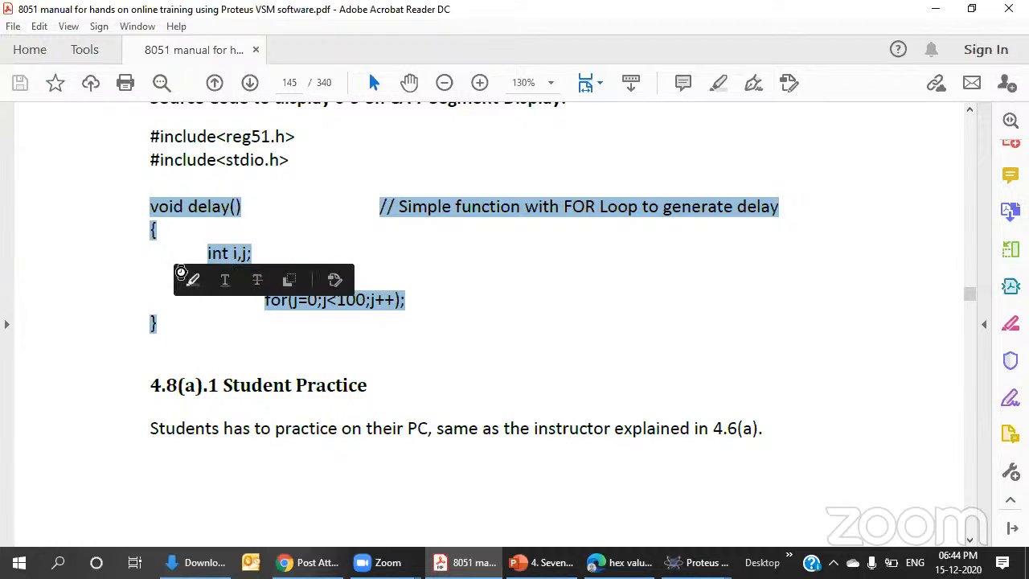
- Switch back to the 7seg_CA_8051 project in Proteus and replace the template main function in main.c with the copied delay() function
{"action": "mouse_move", "coordinate": [689, 562]}
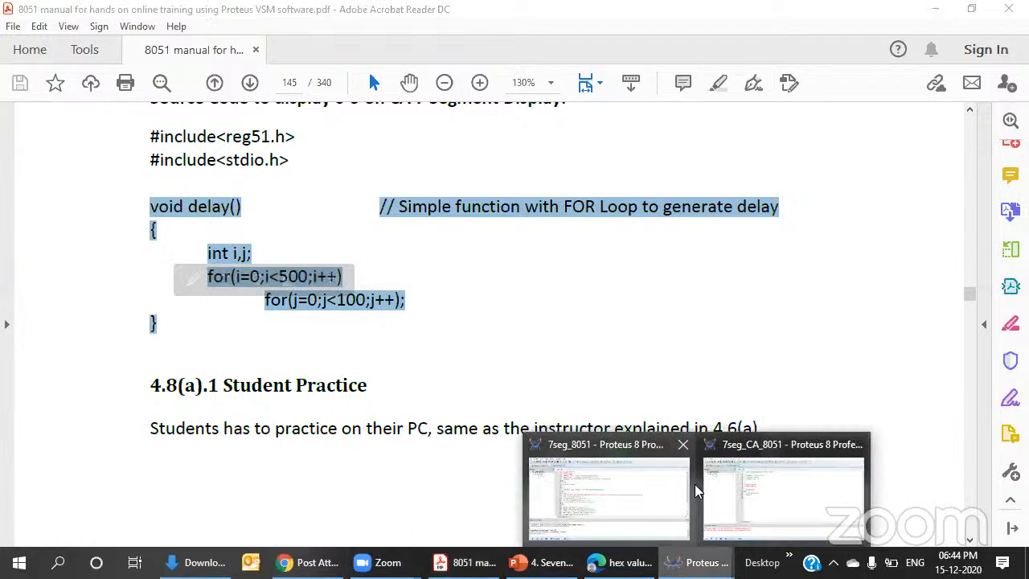
{"action": "left_click", "coordinate": [784, 494]}
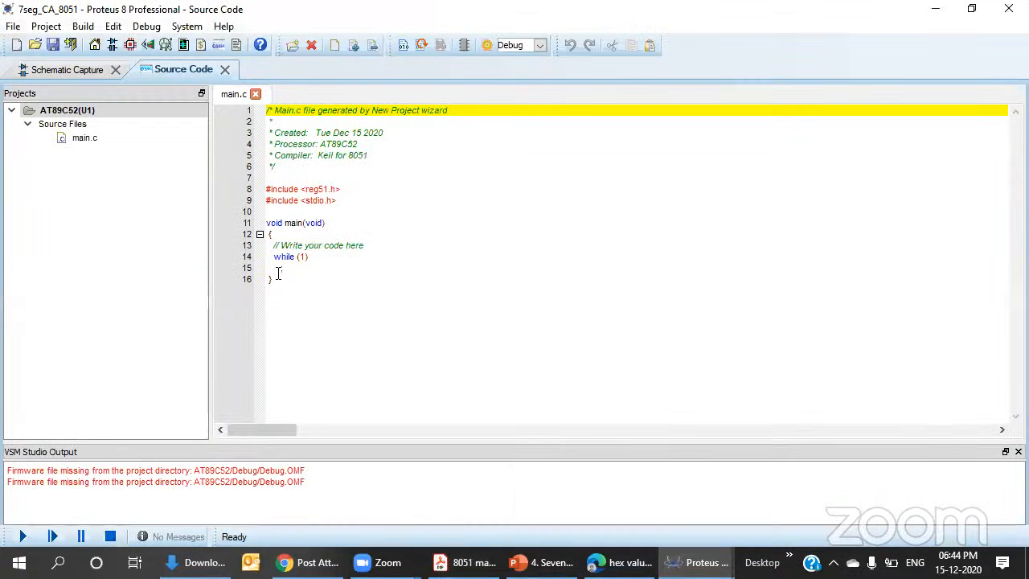
{"action": "left_click_drag", "start_coordinate": [279, 287], "coordinate": [262, 221]}
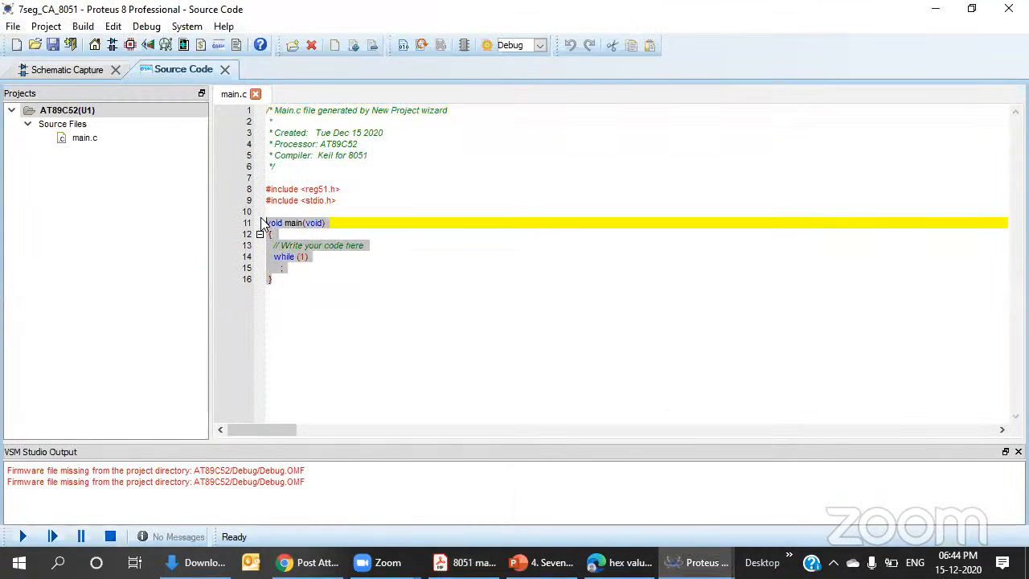
{"action": "key", "text": "ctrl+v"}
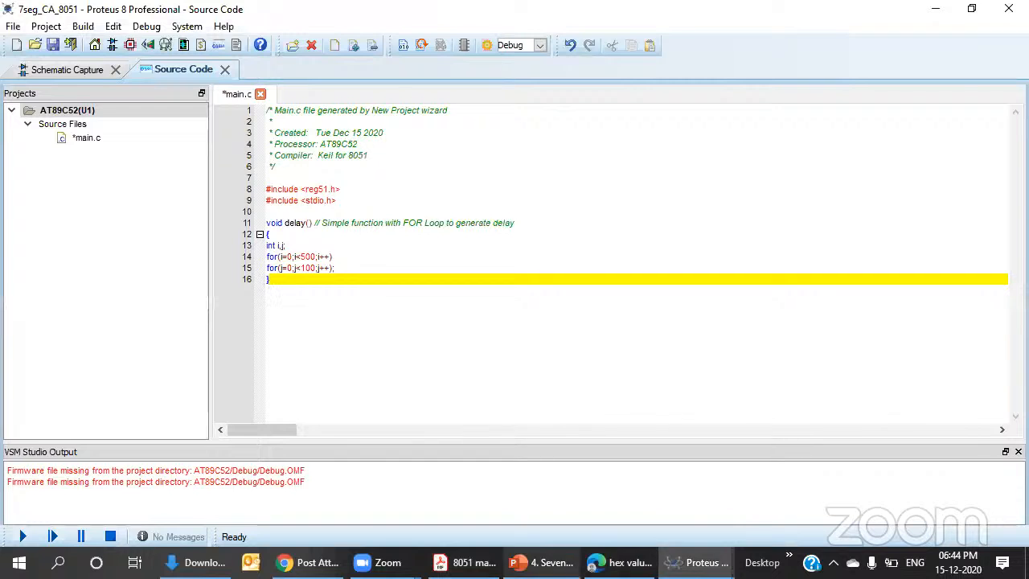
- Switch to the 8051 manual PDF and copy the whole main() function from section 4.8(b) for the common anode display
{"action": "left_click", "coordinate": [465, 562]}
{"action": "scroll", "coordinate": [320, 224], "scroll_direction": "down", "scroll_amount": 10}
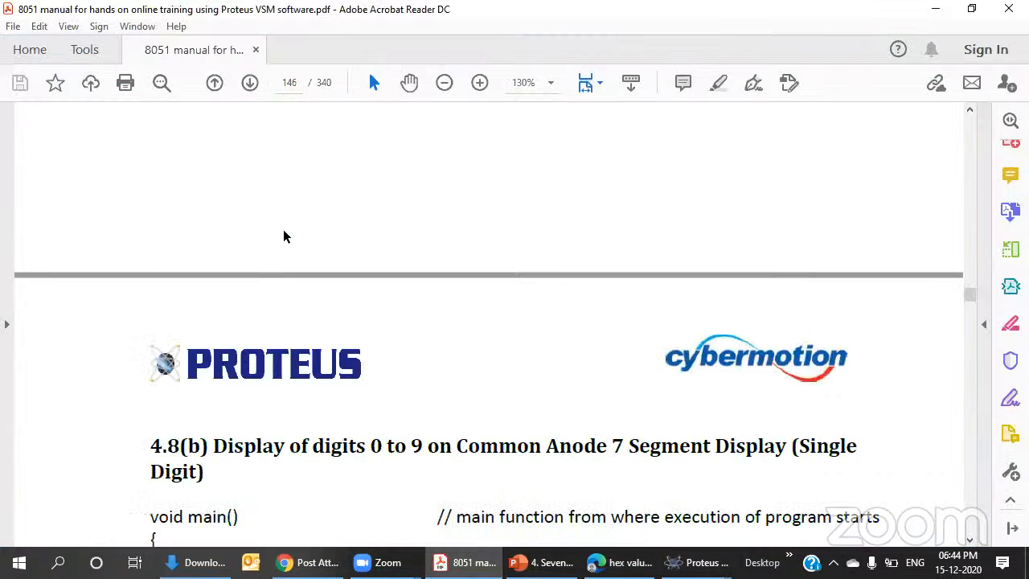
{"action": "scroll", "coordinate": [283, 227], "scroll_direction": "up", "scroll_amount": 10}
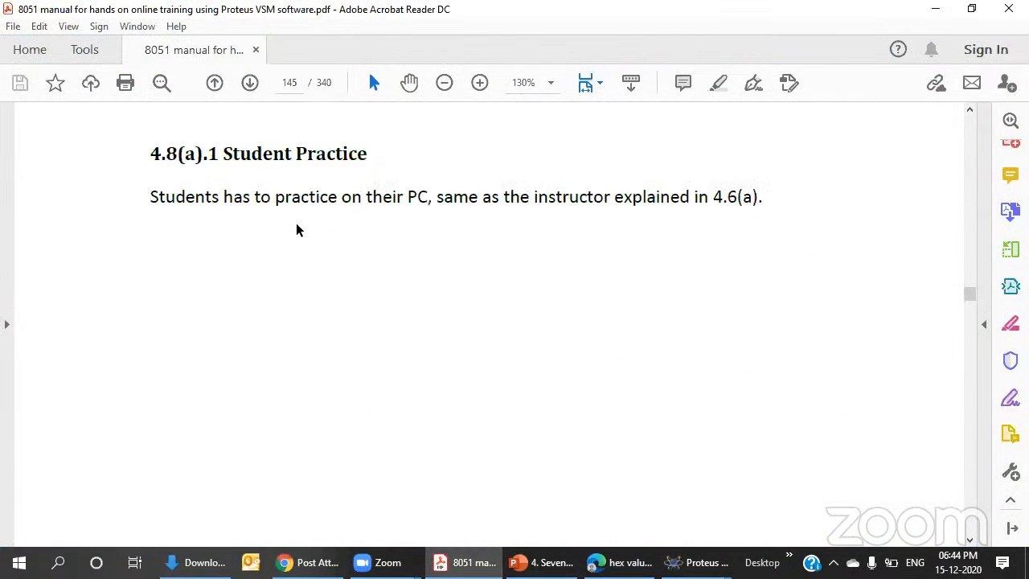
{"action": "scroll", "coordinate": [252, 214], "scroll_direction": "down", "scroll_amount": 10}
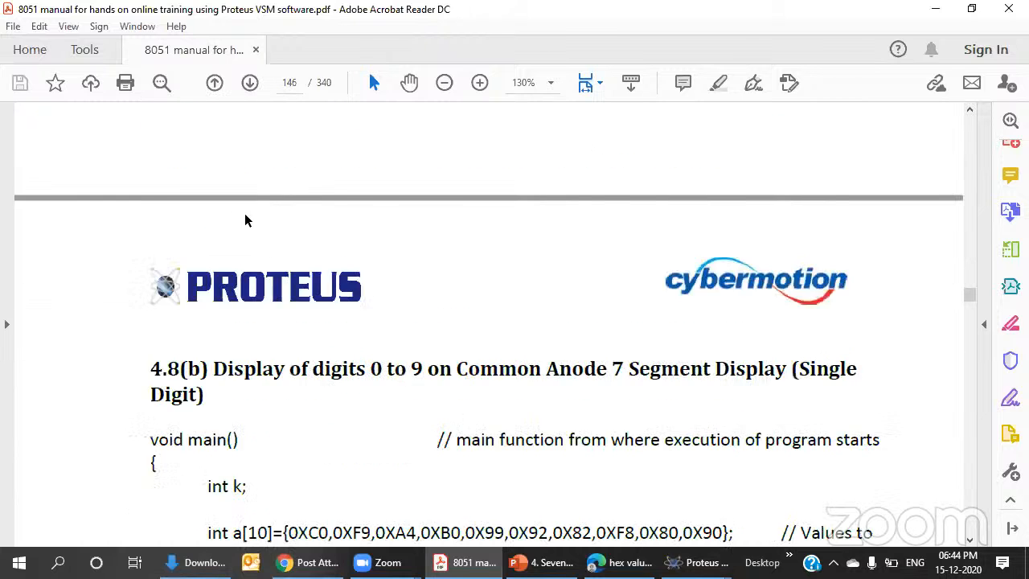
{"action": "left_click_drag", "start_coordinate": [155, 165], "coordinate": [193, 411]}
{"action": "key", "text": "ctrl+c"}
{"action": "scroll", "coordinate": [185, 482], "scroll_direction": "down", "scroll_amount": 2}
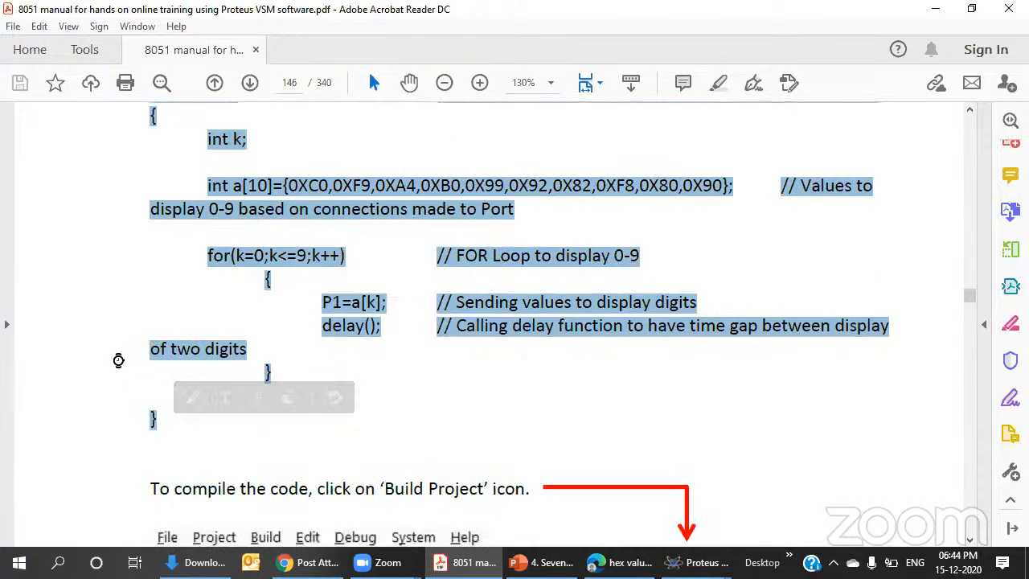
- Return to the 7seg_CA_8051 project in Proteus and paste the main() function below delay() in main.c, separated by a blank line
{"action": "left_click", "coordinate": [696, 562]}
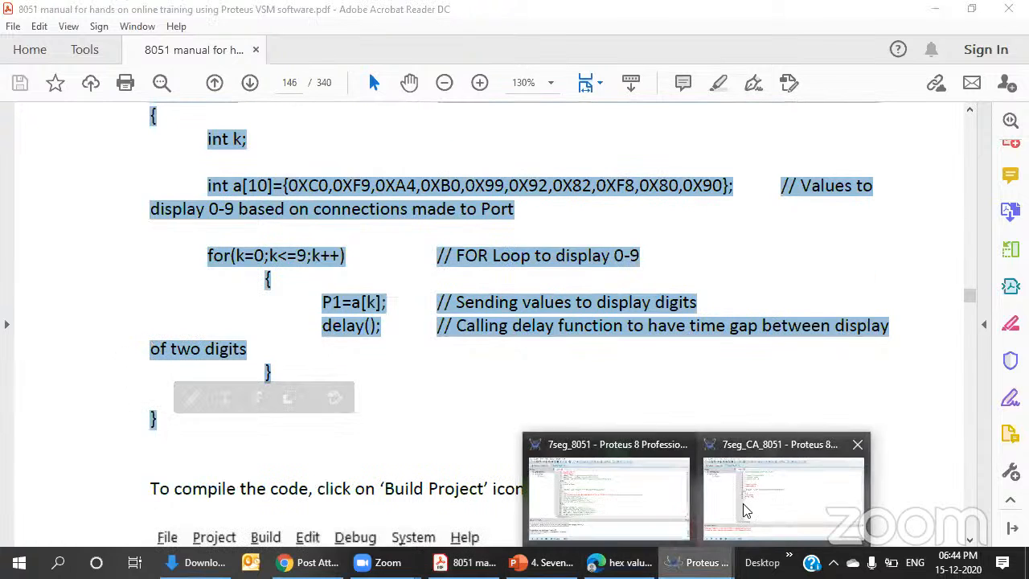
{"action": "left_click", "coordinate": [740, 508]}
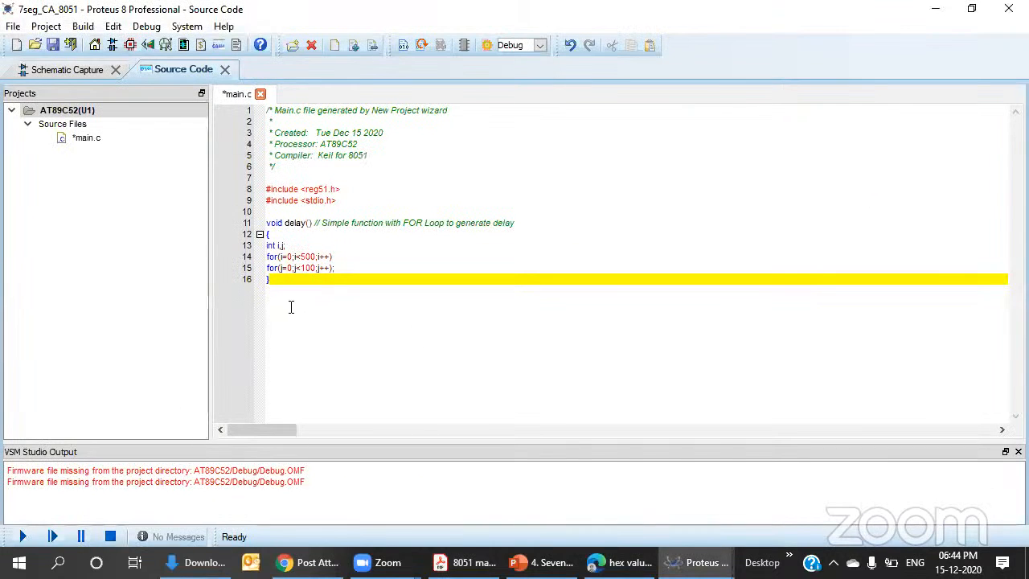
{"action": "key", "text": "Return"}
{"action": "key", "text": "Return"}
{"action": "key", "text": "ctrl+v"}
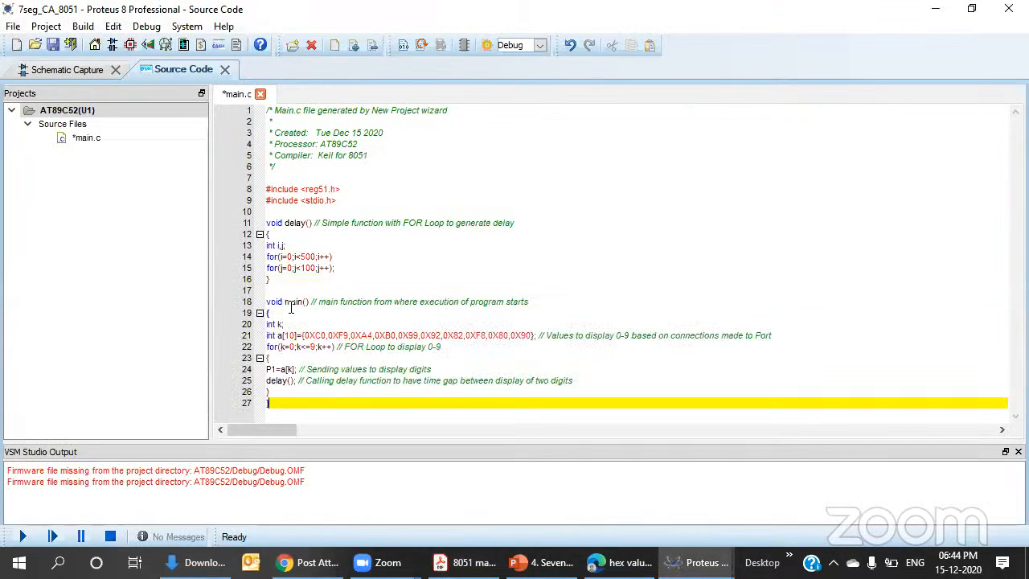
- Review the segment codes in the a[10] array of main() and build the project
{"action": "left_click", "coordinate": [350, 280]}
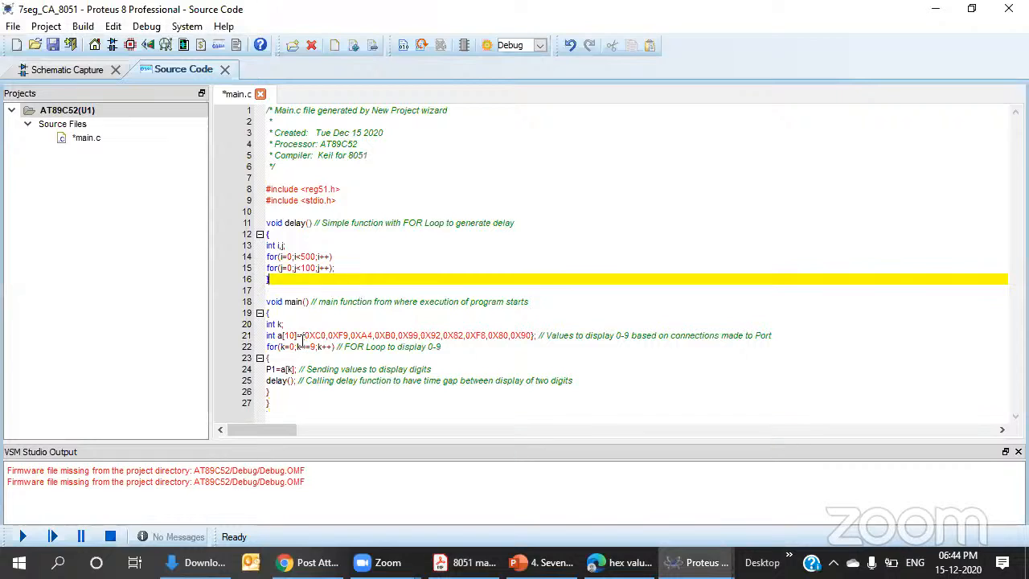
{"action": "left_click_drag", "start_coordinate": [304, 336], "coordinate": [537, 335]}
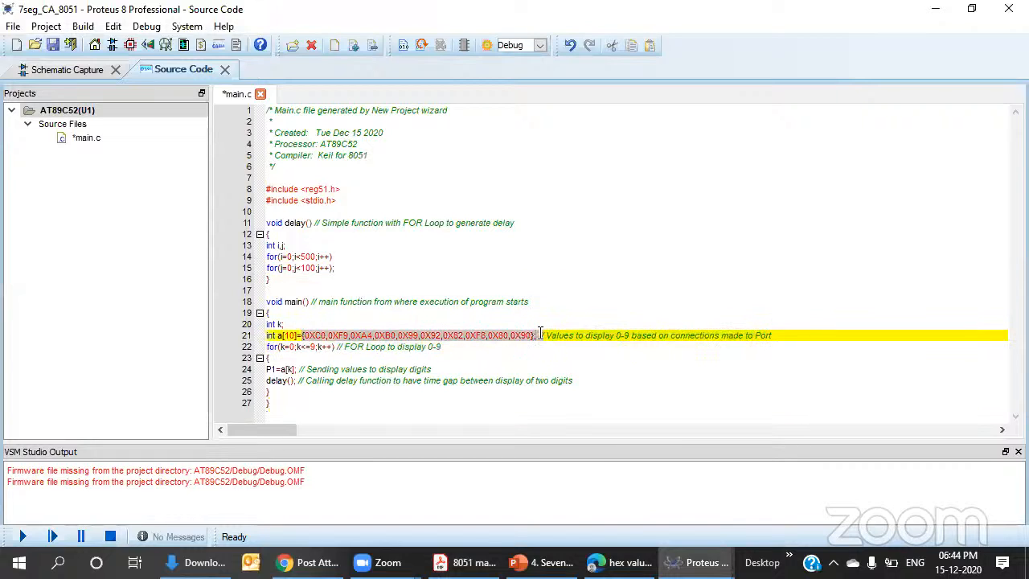
{"action": "left_click", "coordinate": [341, 281]}
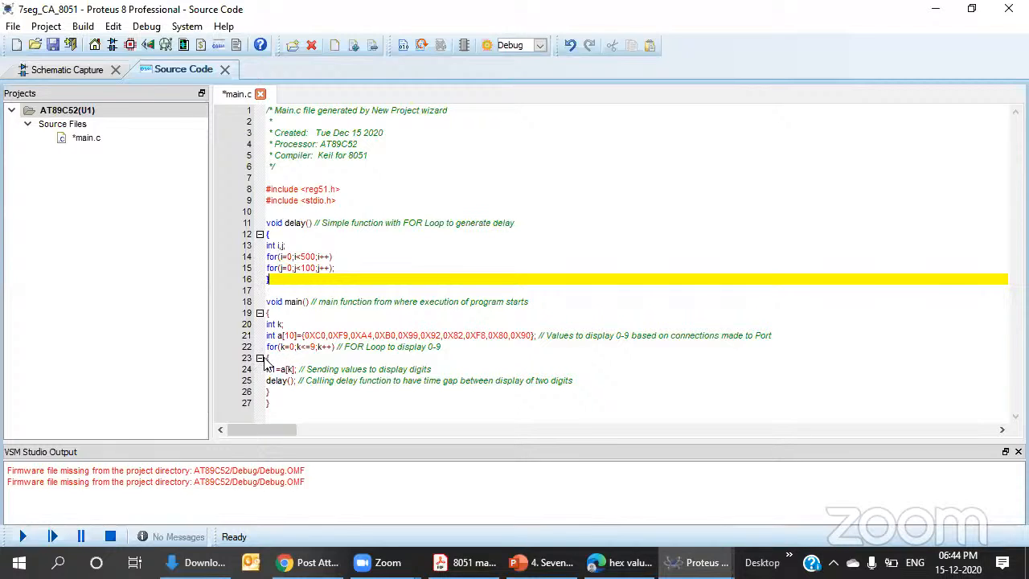
{"action": "left_click", "coordinate": [279, 292]}
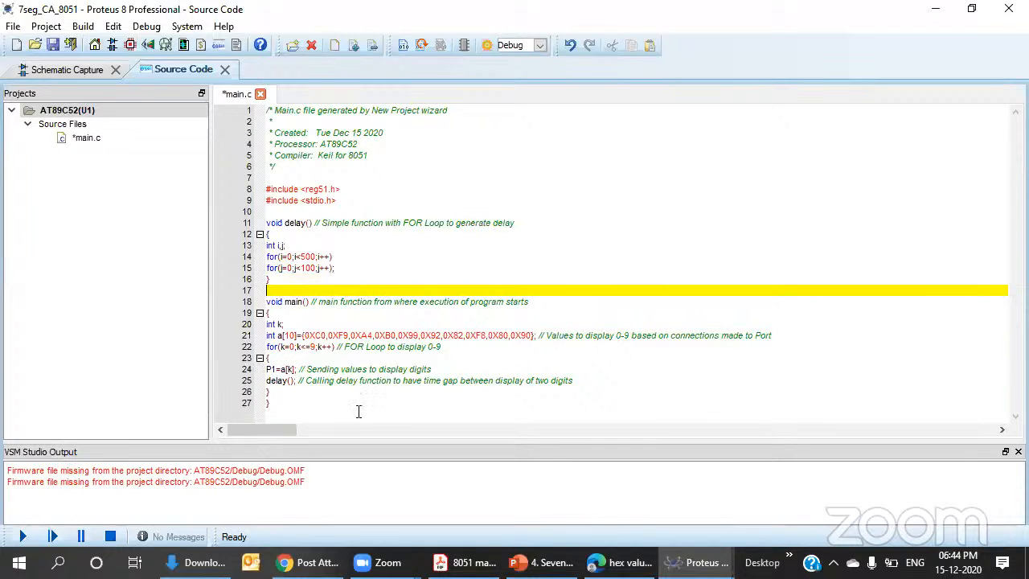
{"action": "left_click", "coordinate": [422, 46]}
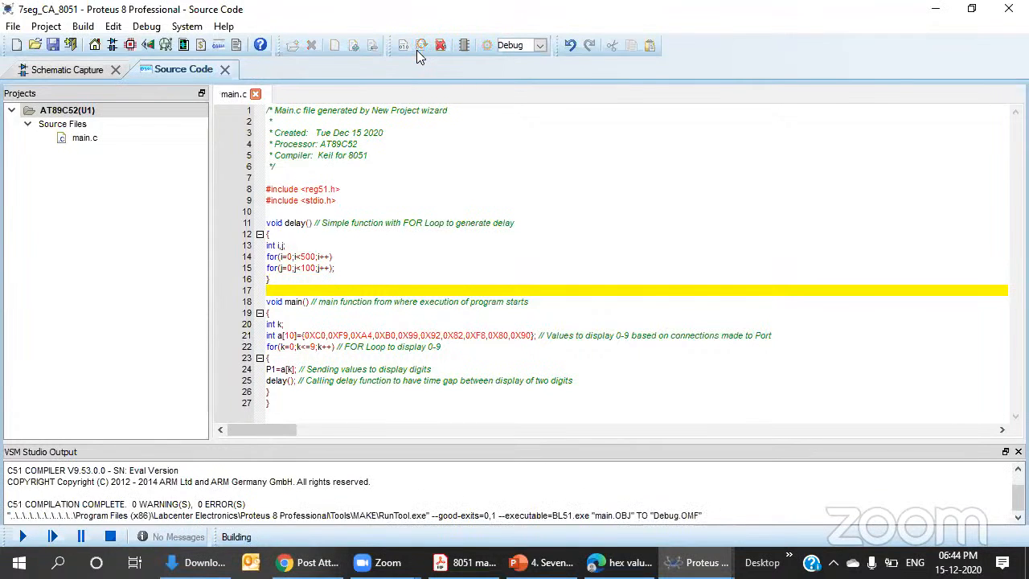
- Run the simulation from the schematic, stop it and look at the main.c source code again
{"action": "left_click", "coordinate": [87, 71]}
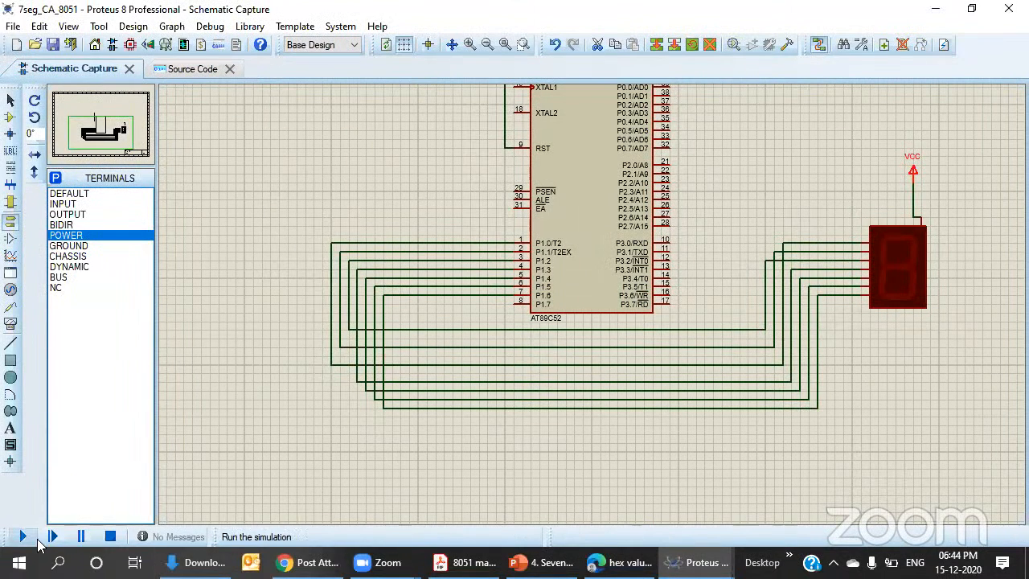
{"action": "left_click", "coordinate": [23, 536]}
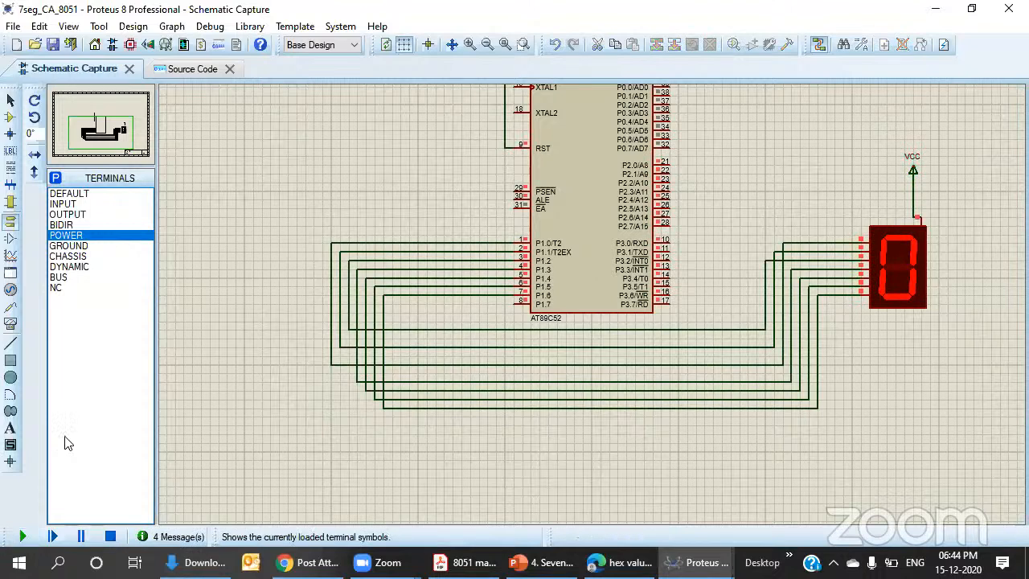
{"action": "left_click", "coordinate": [113, 537]}
{"action": "left_click", "coordinate": [192, 69]}
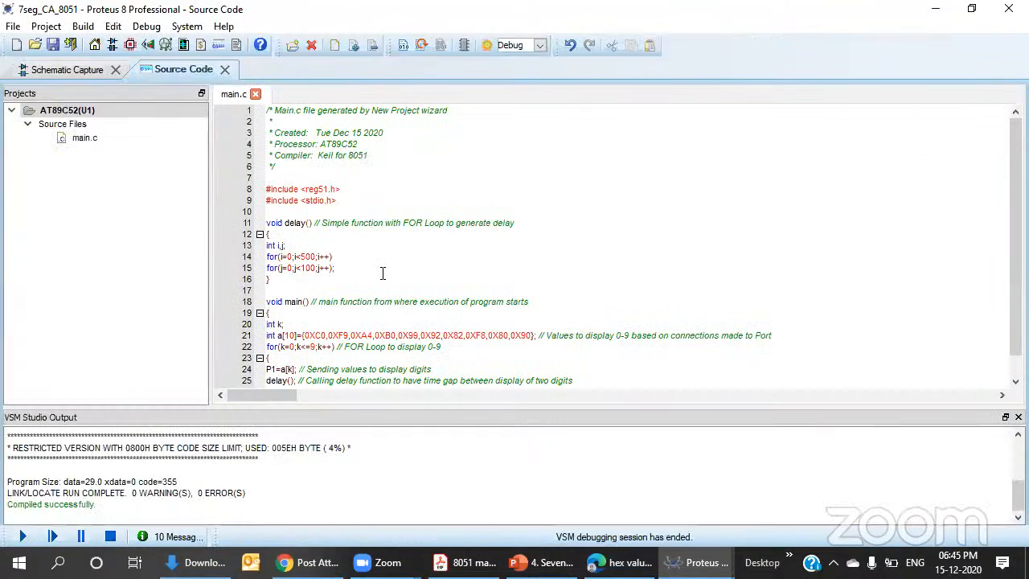
- In the schematic, delete the VCC power terminal and its wire above the seven-segment display
{"action": "left_click", "coordinate": [83, 70]}
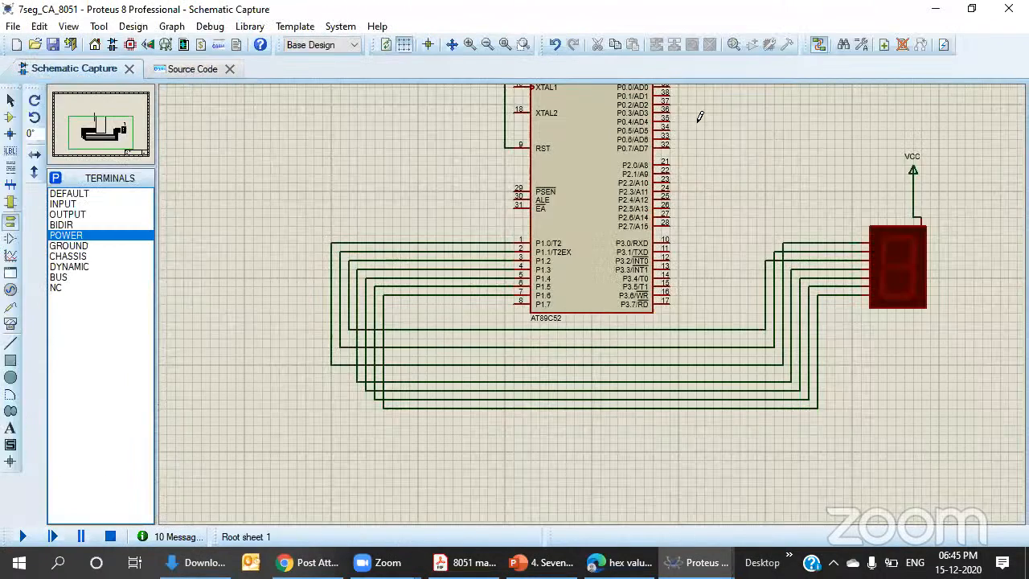
{"action": "scroll", "coordinate": [597, 201], "scroll_direction": "down", "scroll_amount": 1}
{"action": "scroll", "coordinate": [598, 201], "scroll_direction": "up", "scroll_amount": 1}
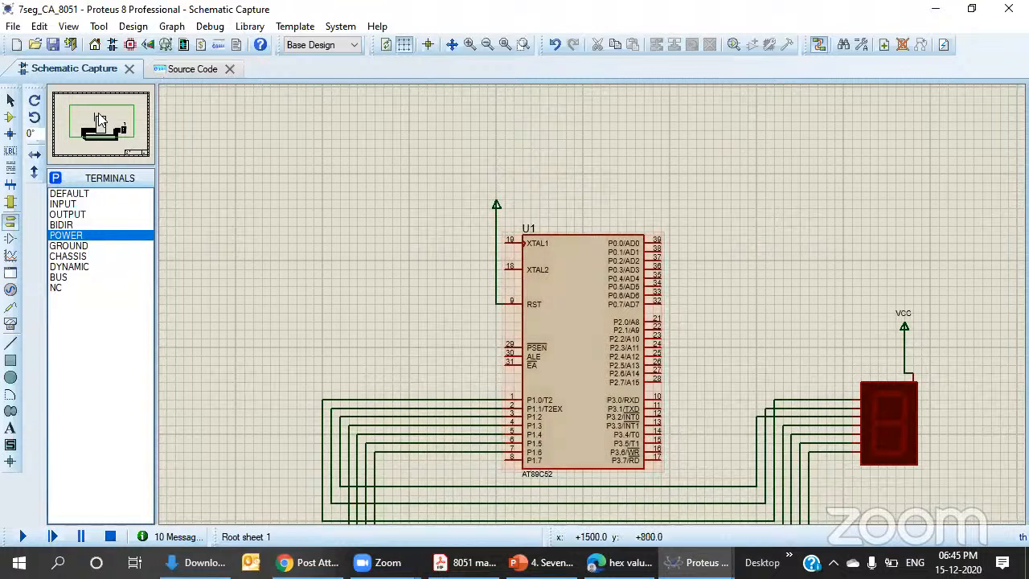
{"action": "left_click", "coordinate": [522, 45]}
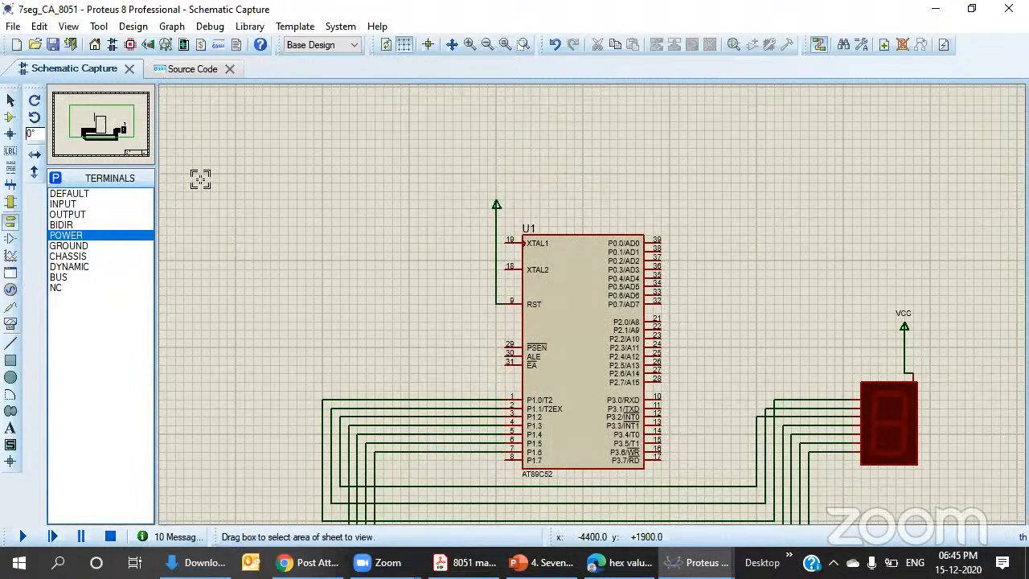
{"action": "left_click_drag", "start_coordinate": [294, 174], "coordinate": [951, 514]}
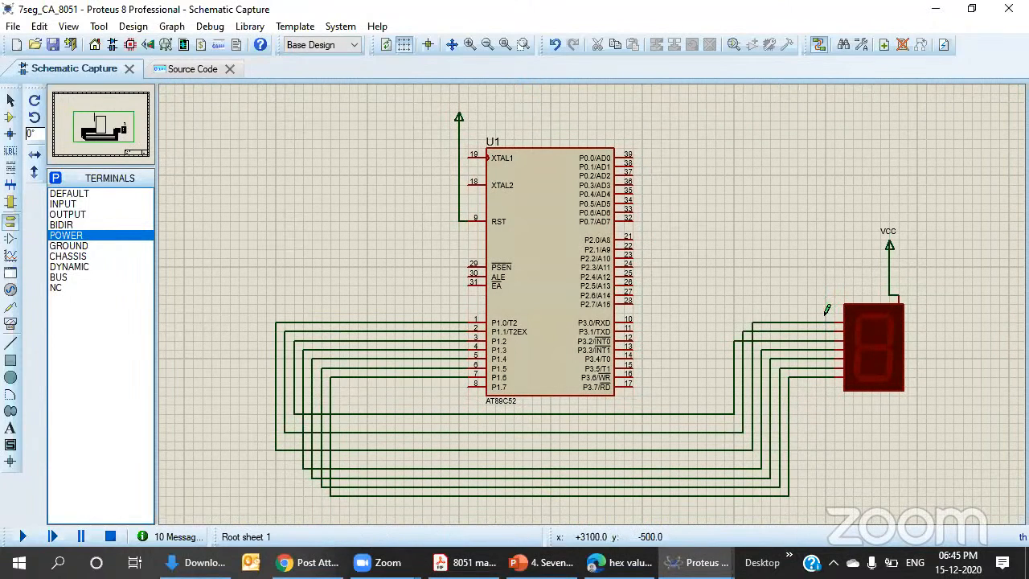
{"action": "left_click", "coordinate": [10, 116]}
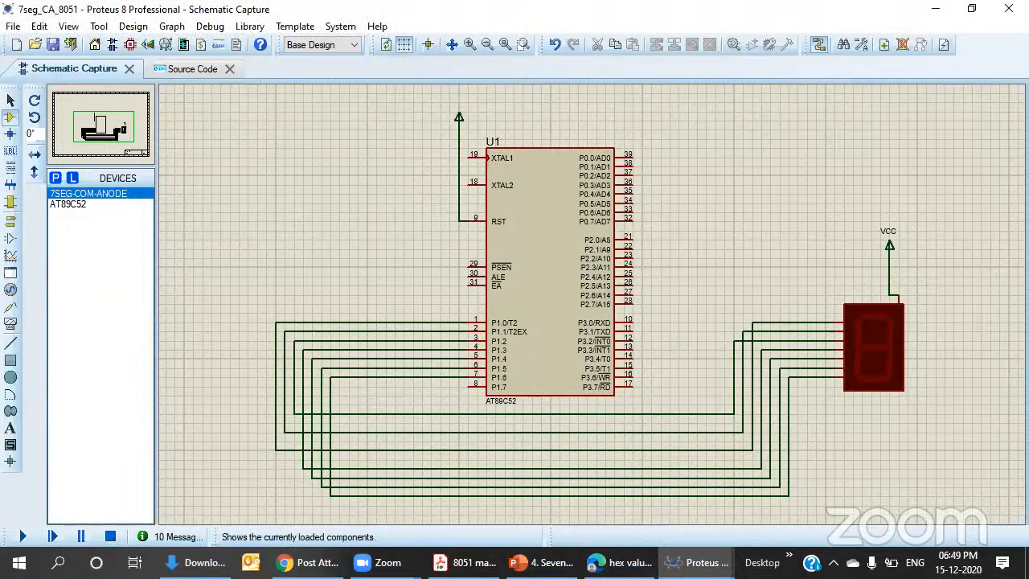
{"action": "left_click_drag", "start_coordinate": [862, 213], "coordinate": [934, 284]}
{"action": "key", "text": "Delete"}
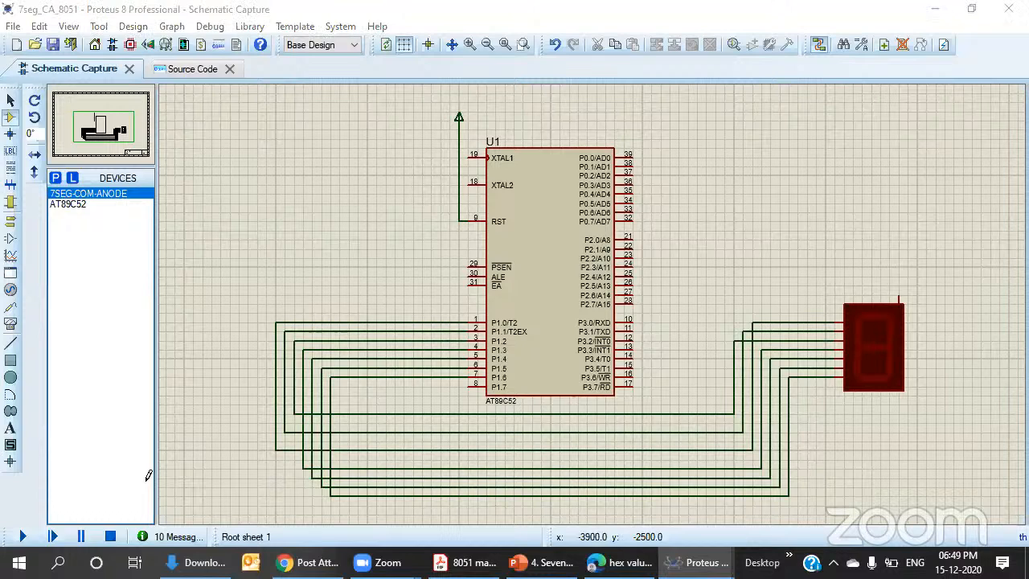
- Place a new power terminal directly above the display's common pin and wire it straight down to that pin
{"action": "left_click", "coordinate": [11, 221]}
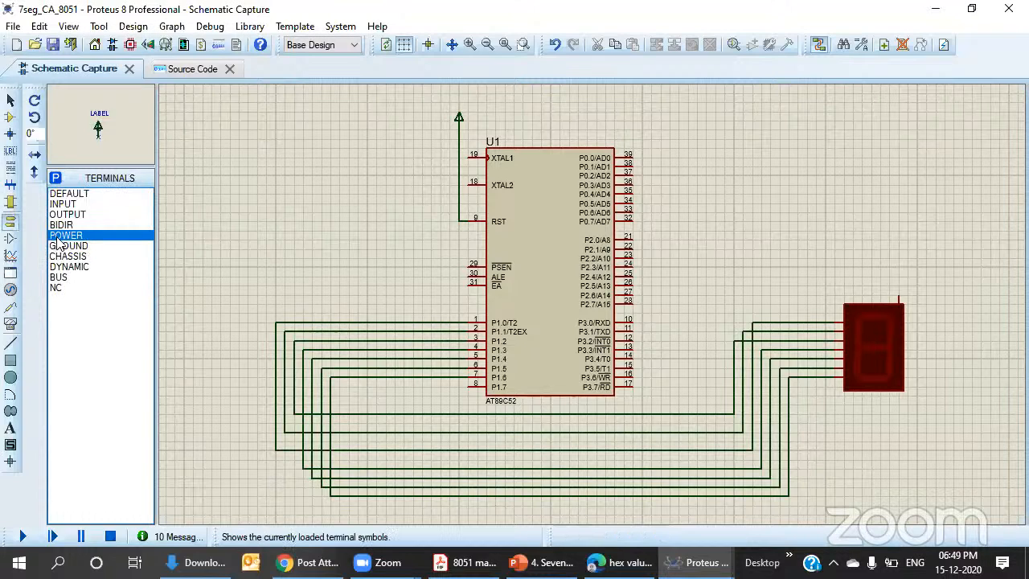
{"action": "left_click", "coordinate": [889, 238]}
{"action": "left_click", "coordinate": [899, 241]}
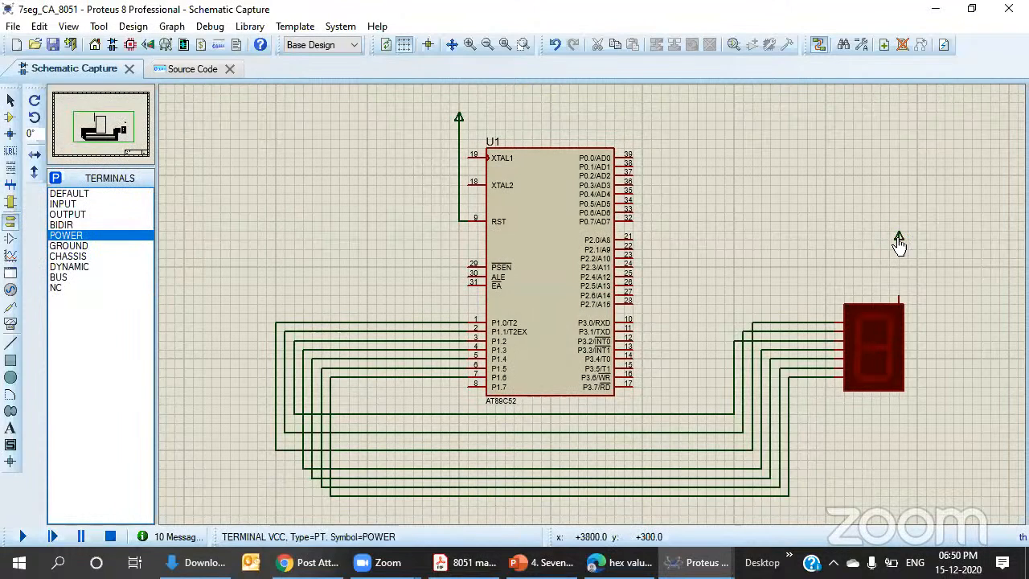
{"action": "left_click", "coordinate": [899, 241]}
{"action": "left_click", "coordinate": [899, 299]}
- Label the power terminal above the seven-segment display VCC
{"action": "double_click", "coordinate": [897, 236]}
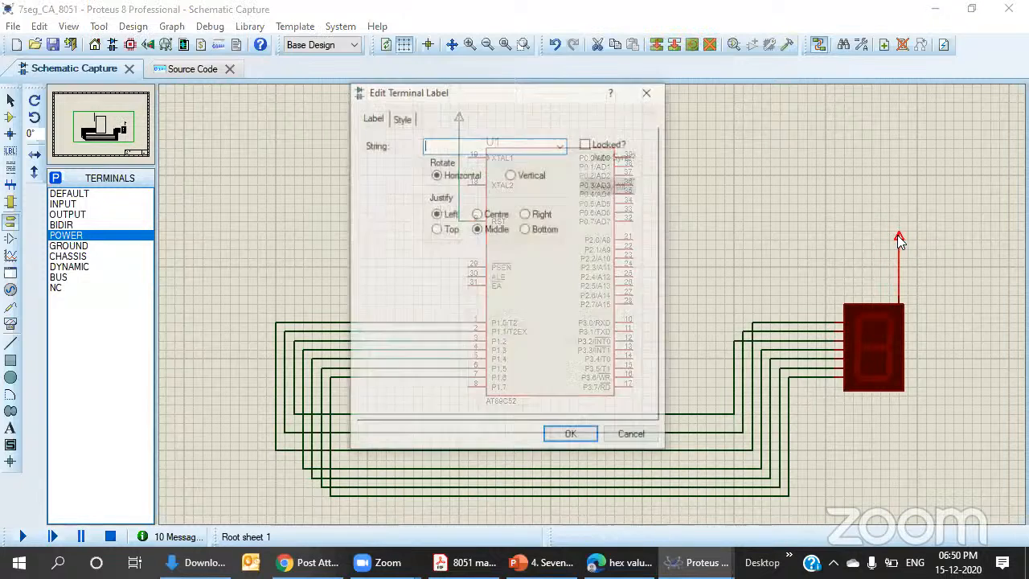
{"action": "left_click", "coordinate": [560, 145]}
{"action": "left_click", "coordinate": [466, 166]}
{"action": "key", "text": "Return"}
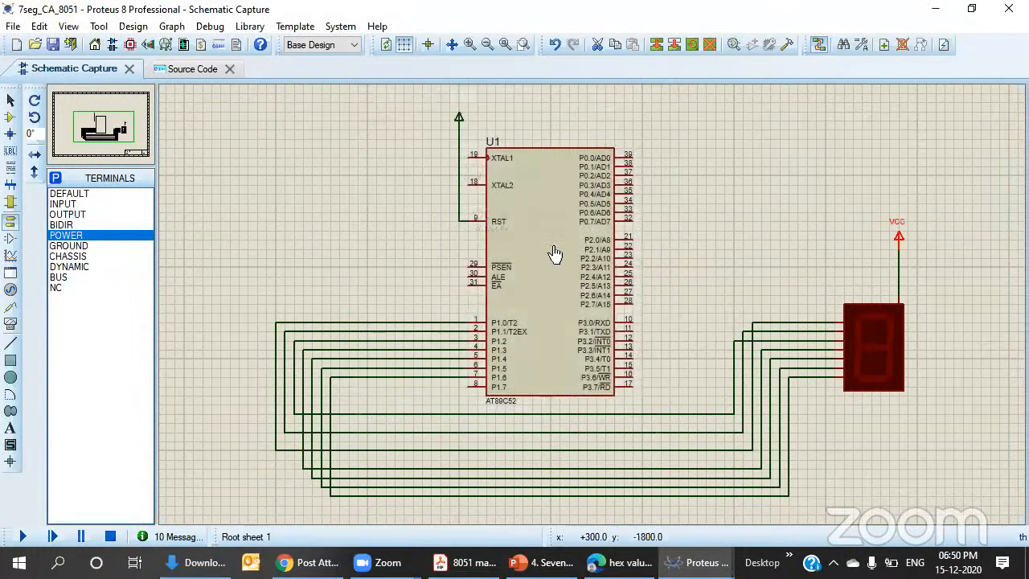
- Run and stop the simulation, and examine the delay() function and the a[10] segment codes in main.c
{"action": "left_click", "coordinate": [23, 537]}
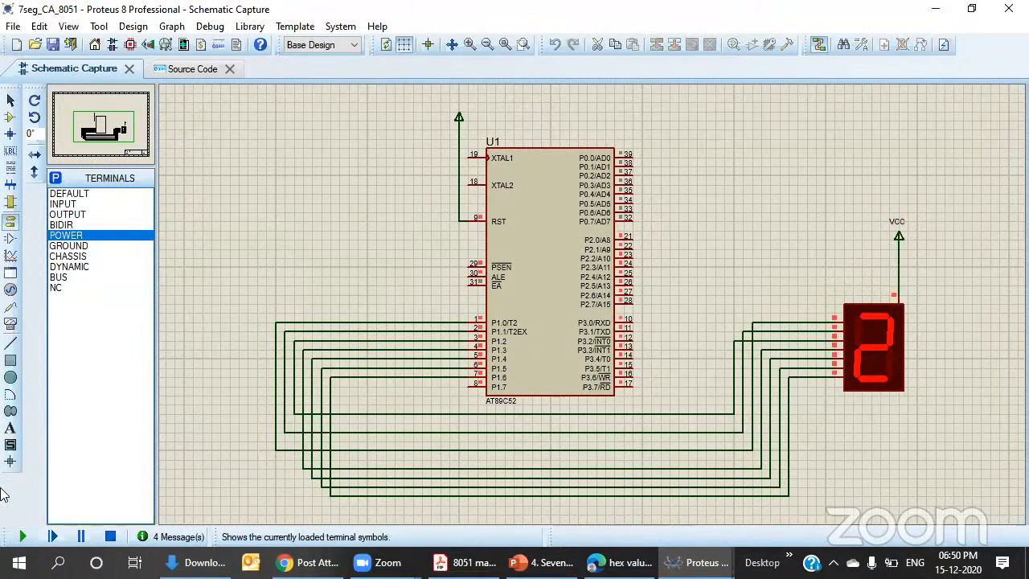
{"action": "left_click", "coordinate": [110, 536]}
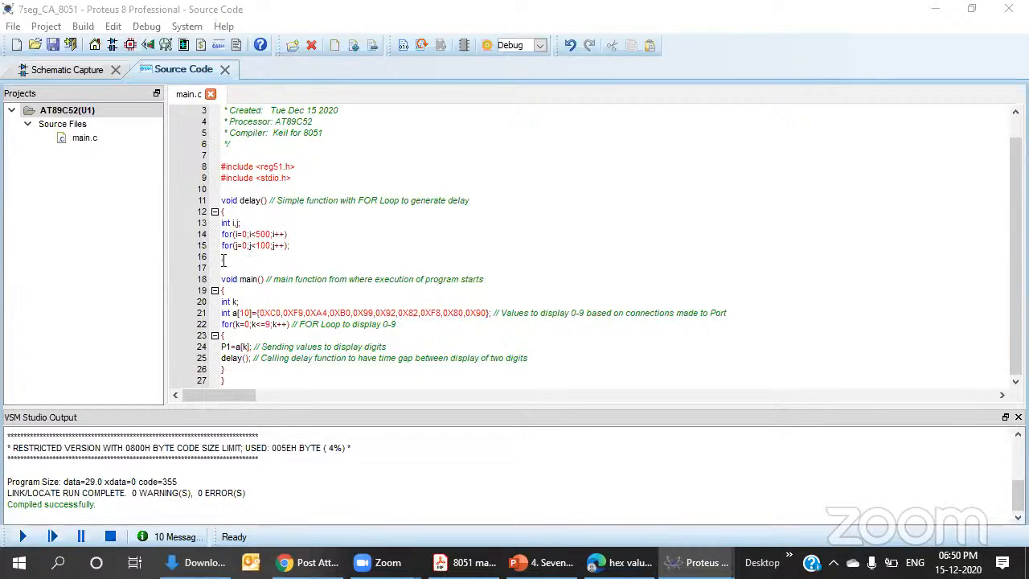
{"action": "left_click_drag", "start_coordinate": [228, 259], "coordinate": [222, 155]}
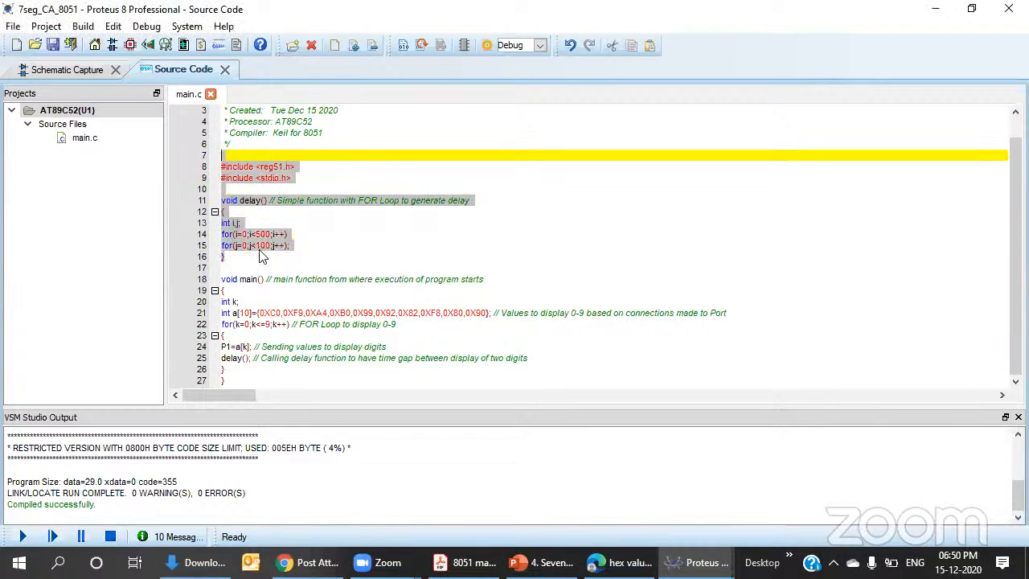
{"action": "left_click", "coordinate": [338, 236]}
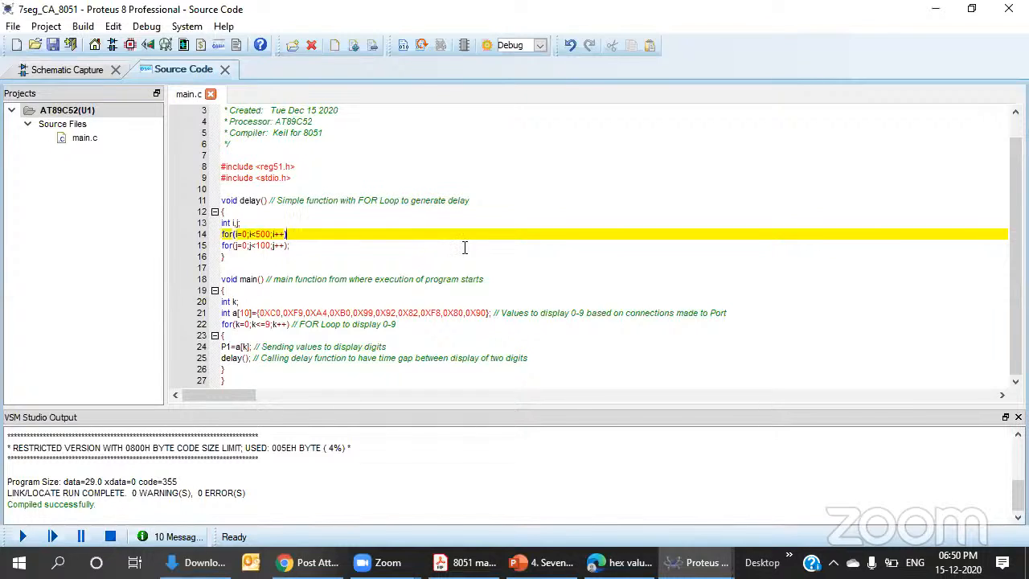
{"action": "left_click_drag", "start_coordinate": [224, 314], "coordinate": [222, 325]}
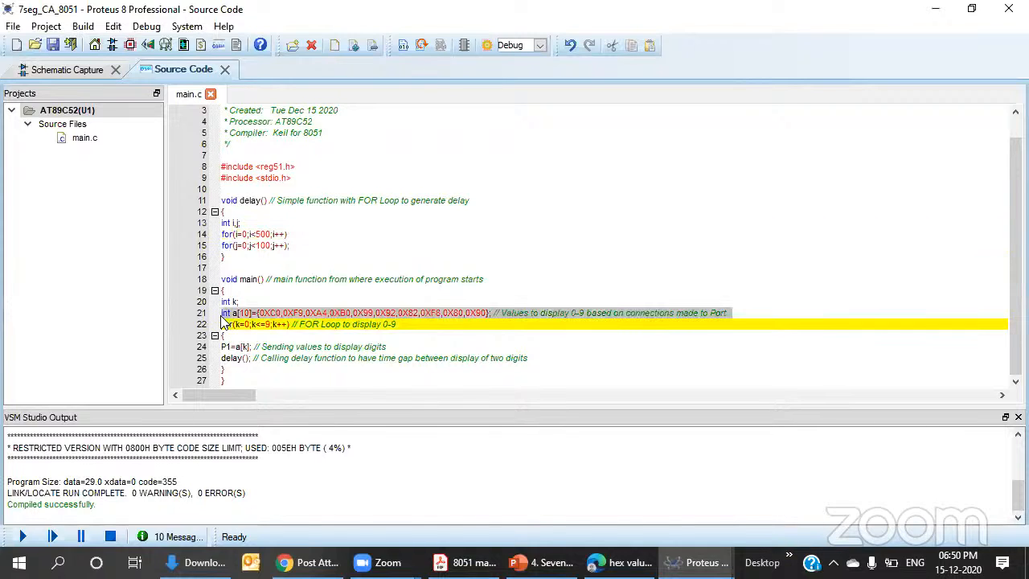
{"action": "left_click", "coordinate": [473, 346]}
{"action": "left_click_drag", "start_coordinate": [492, 314], "coordinate": [256, 315]}
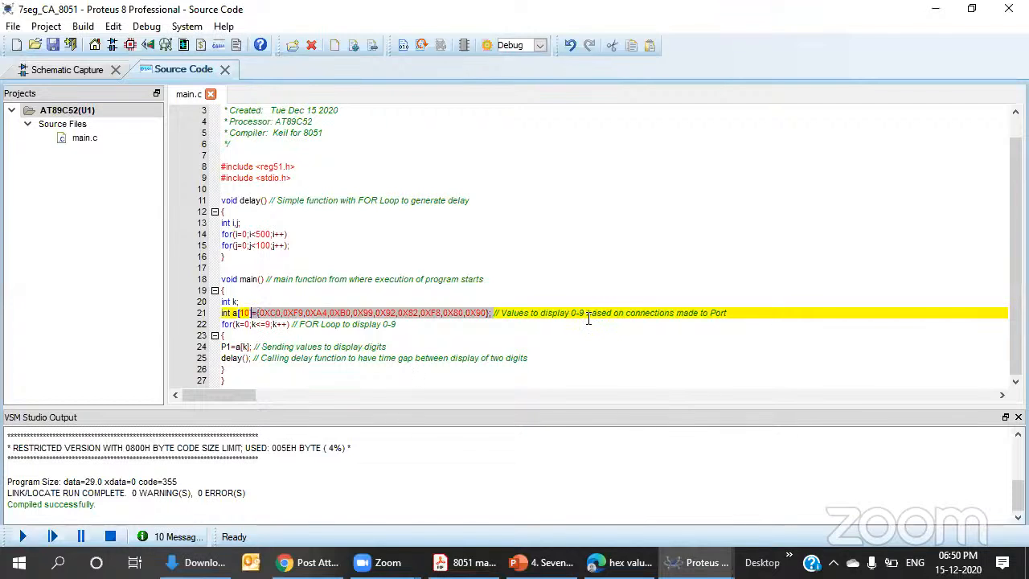
{"action": "left_click", "coordinate": [555, 278]}
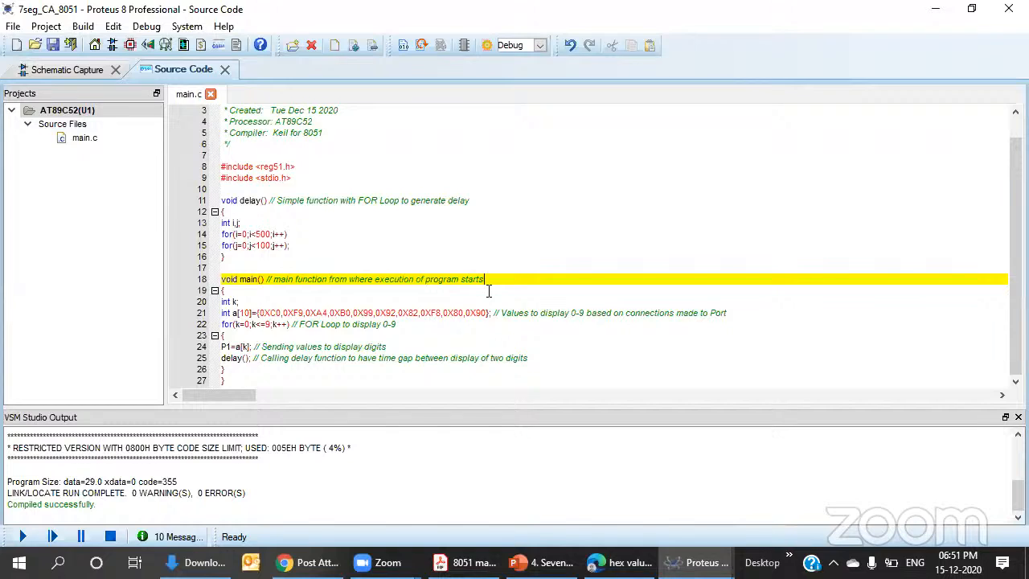
- Comment out the delay() call inside the for loop of main(), and run and stop the simulation without it
{"action": "left_click", "coordinate": [222, 359]}
{"action": "type", "text": "//"}
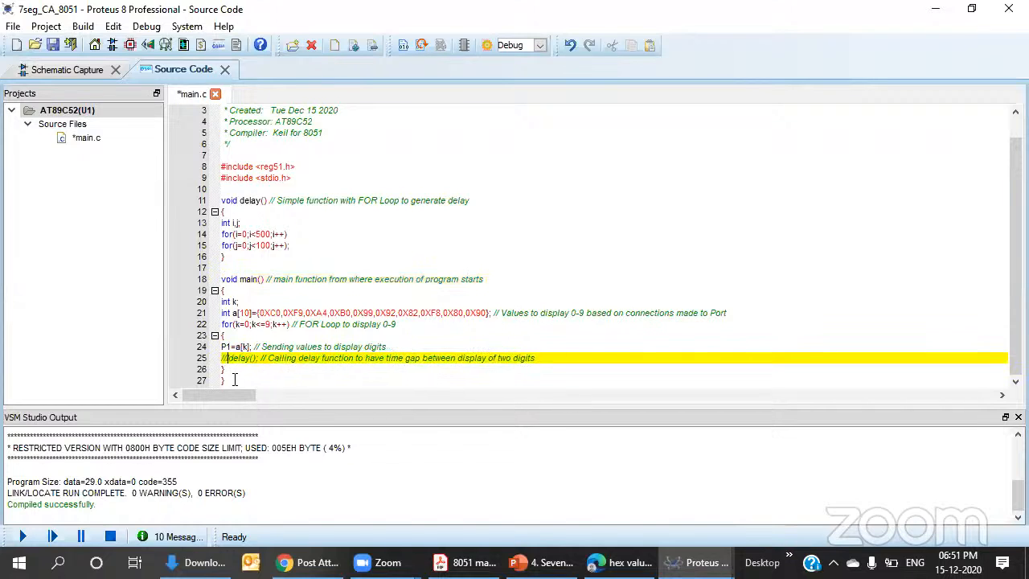
{"action": "left_click", "coordinate": [93, 71]}
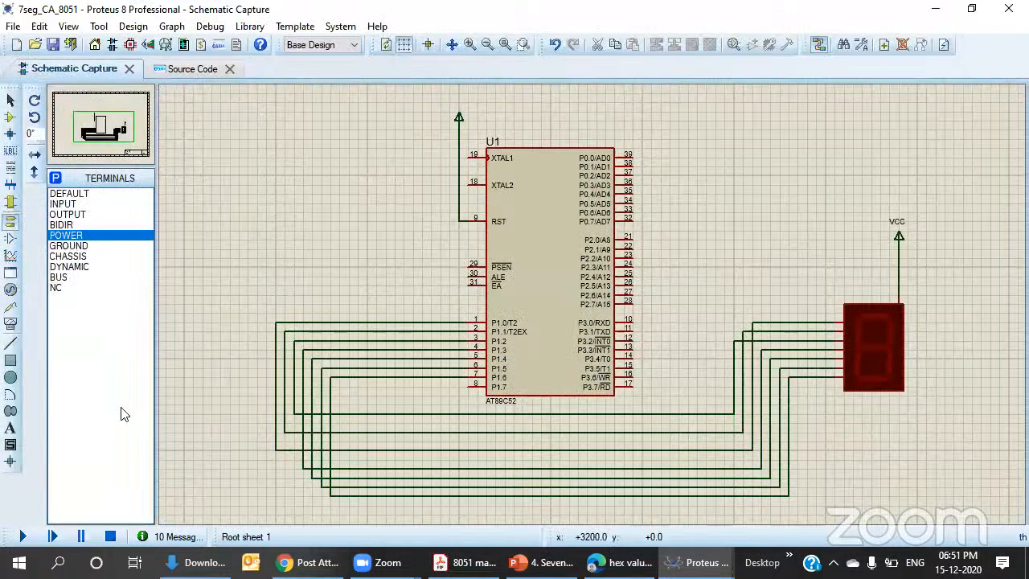
{"action": "left_click", "coordinate": [25, 537]}
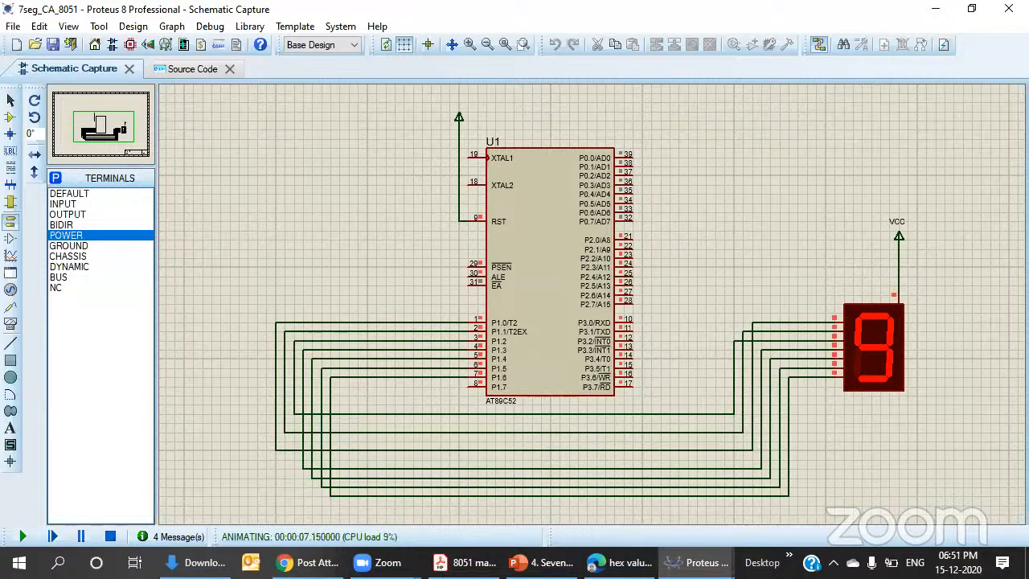
{"action": "left_click", "coordinate": [110, 536]}
- Reactivate the delay() call in main.c by removing the // in front of it
{"action": "left_click", "coordinate": [187, 69]}
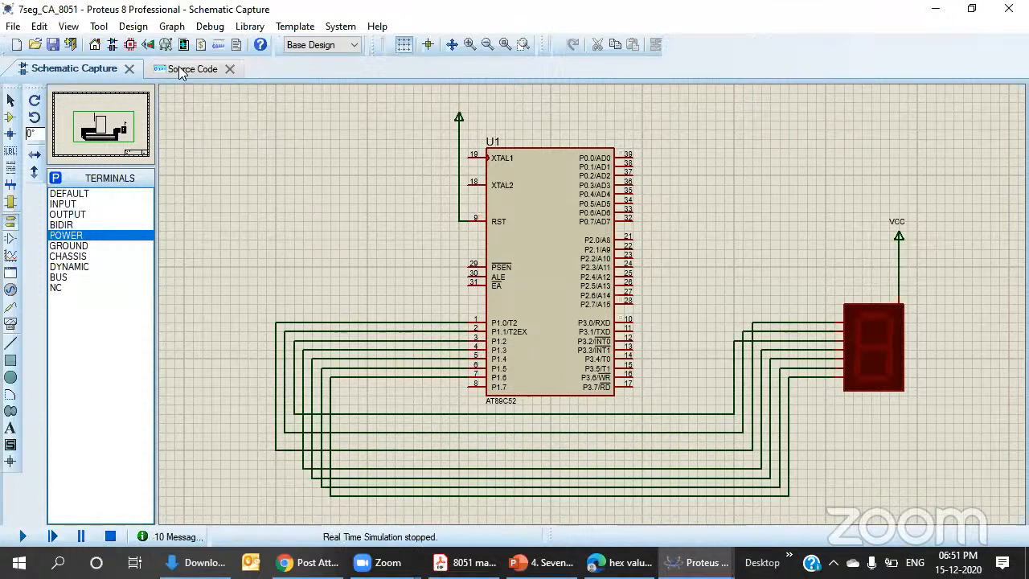
{"action": "left_click", "coordinate": [229, 381]}
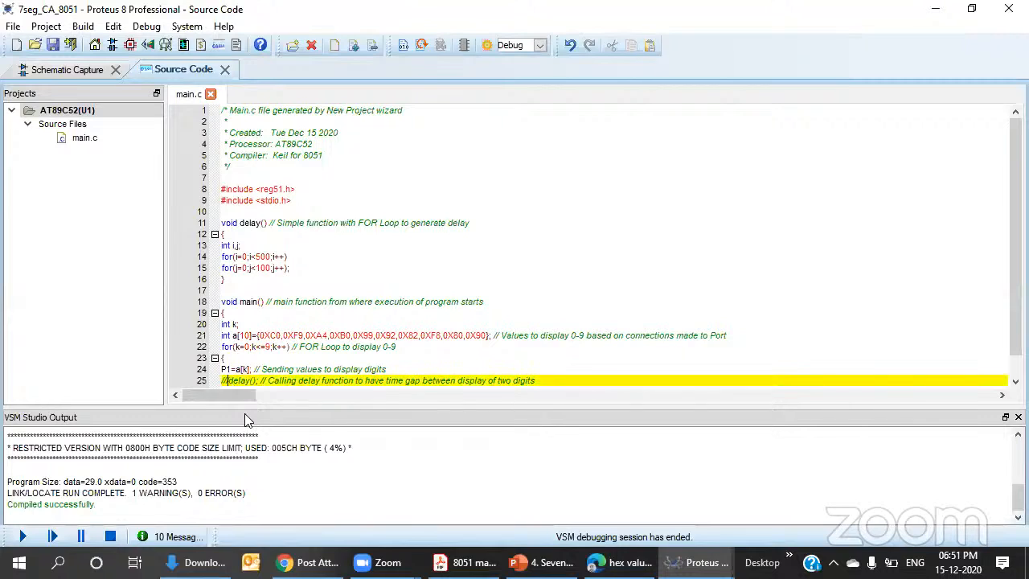
{"action": "key", "text": "BackSpace"}
{"action": "key", "text": "BackSpace"}
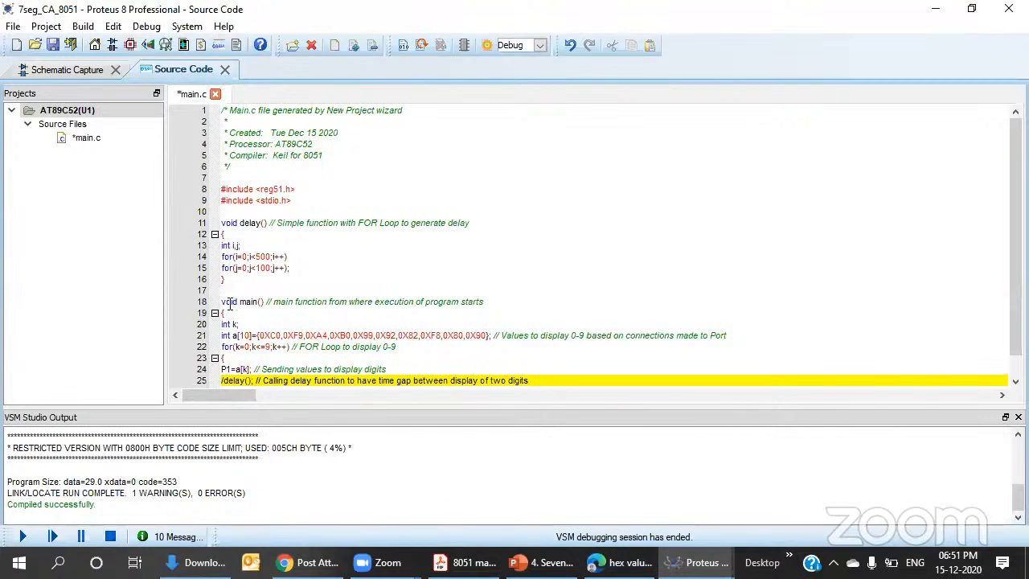
{"action": "key", "text": "BackSpace"}
{"action": "scroll", "coordinate": [397, 276], "scroll_direction": "down", "scroll_amount": 1}
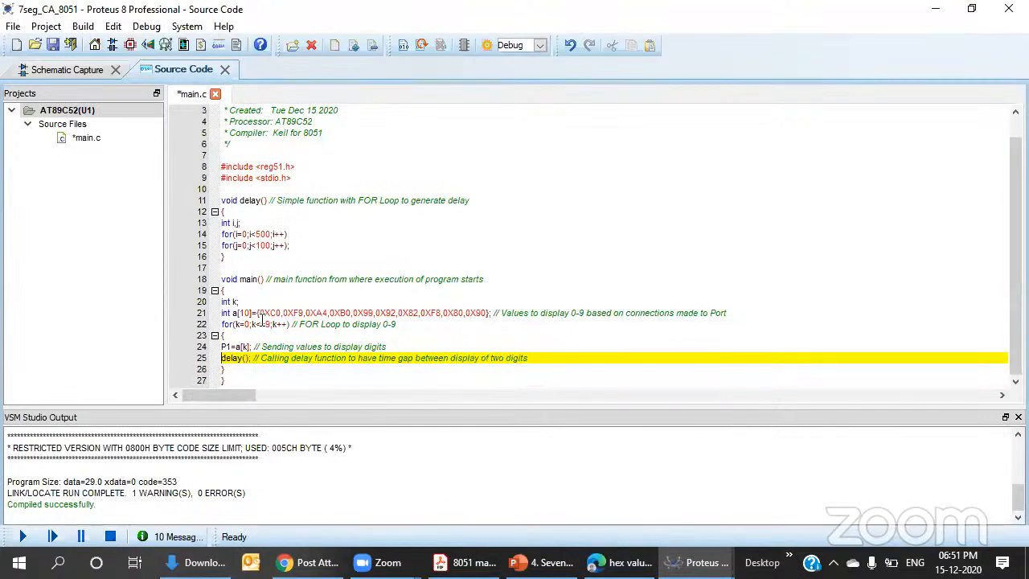
- Check the a[10] array line, and run and stop the simulation with the delay() call active
{"action": "left_click_drag", "start_coordinate": [222, 312], "coordinate": [289, 312]}
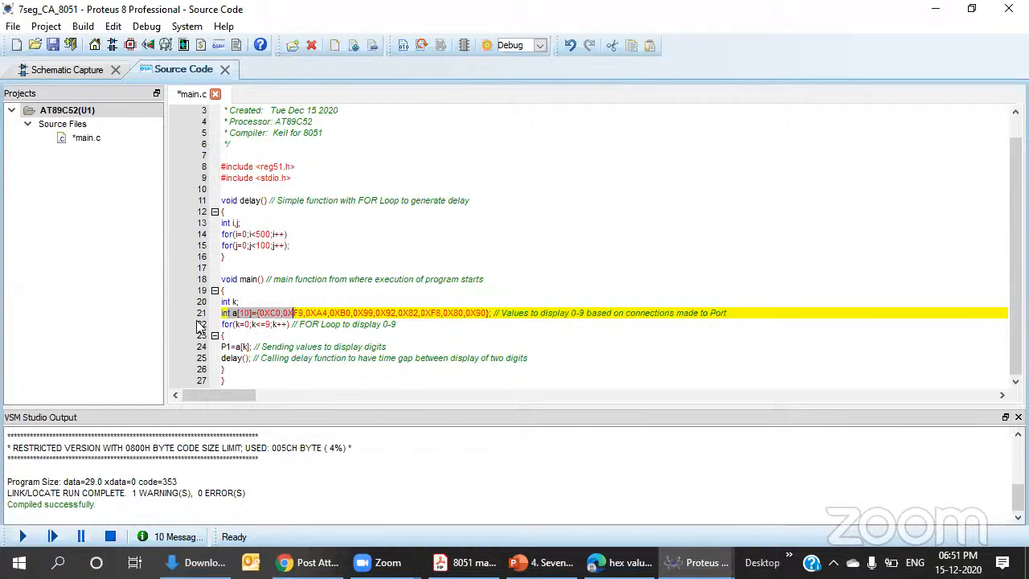
{"action": "left_click", "coordinate": [567, 241]}
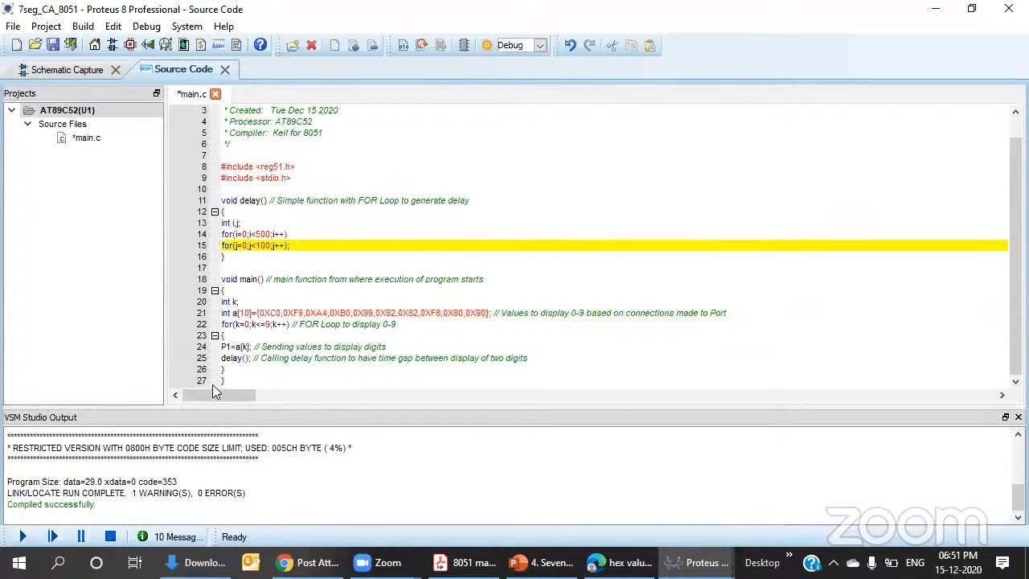
{"action": "left_click", "coordinate": [22, 536]}
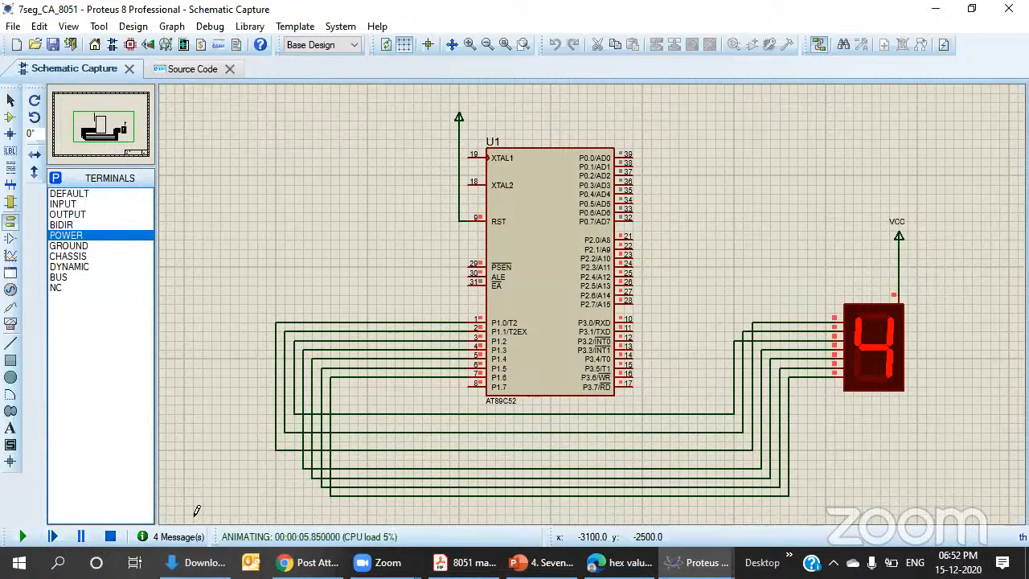
{"action": "left_click", "coordinate": [110, 536]}
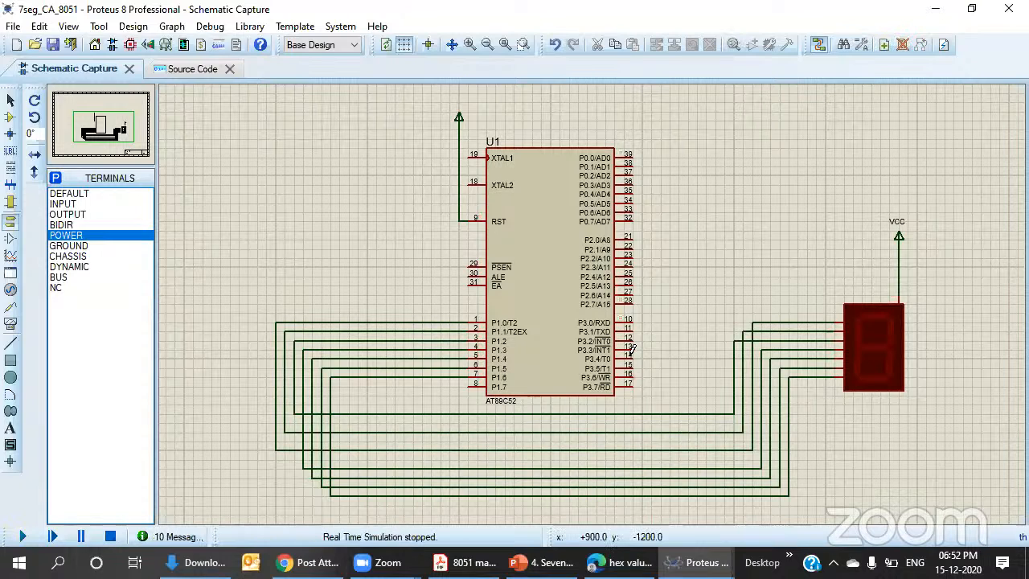
- Switch to the 8051 manual in Acrobat Reader and review section 4.8(b), including its main() code and the build and run instructions
{"action": "left_click", "coordinate": [465, 562]}
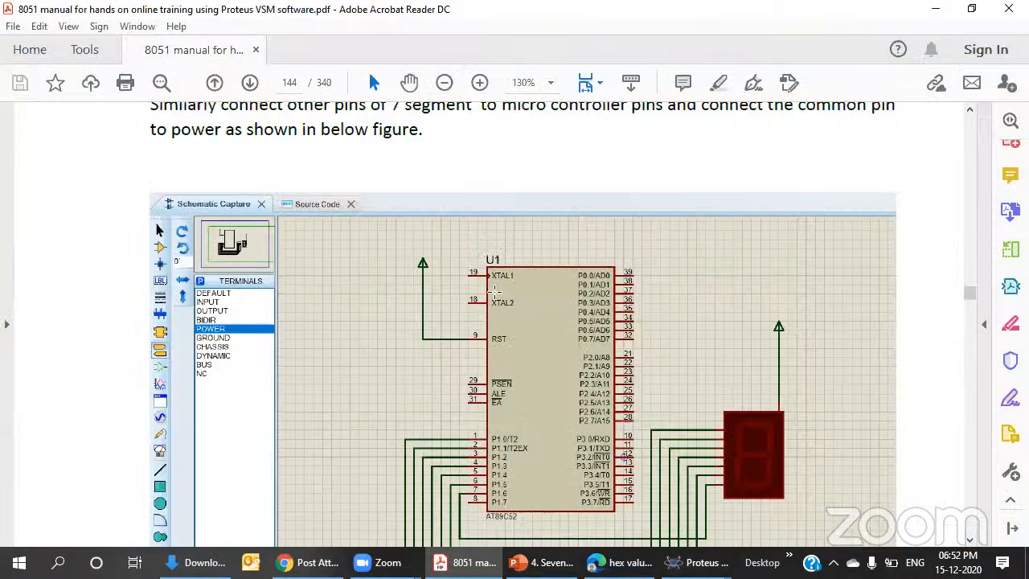
{"action": "scroll", "coordinate": [519, 275], "scroll_direction": "down", "scroll_amount": 5}
{"action": "scroll", "coordinate": [519, 275], "scroll_direction": "down", "scroll_amount": 15}
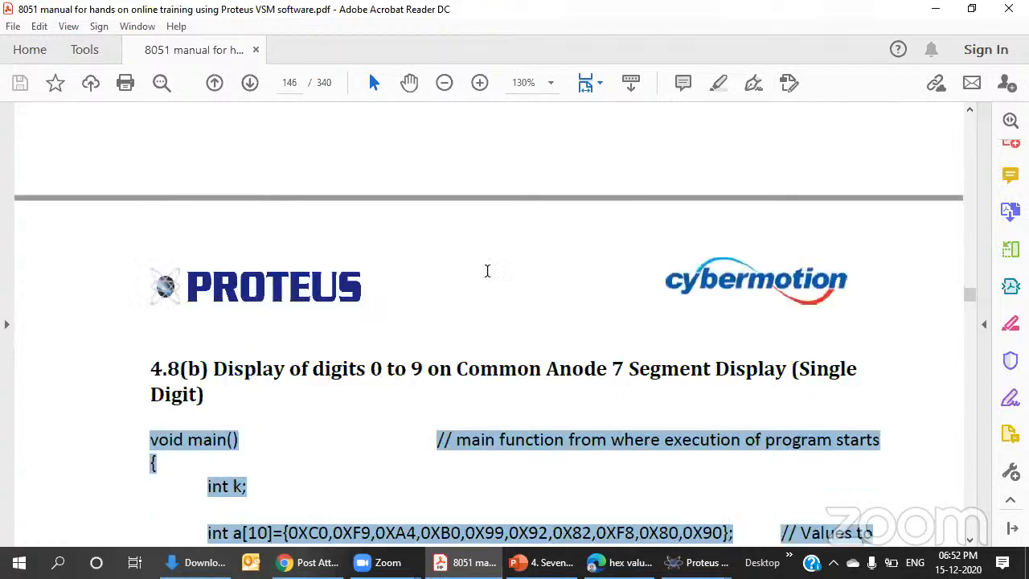
{"action": "left_click", "coordinate": [483, 271]}
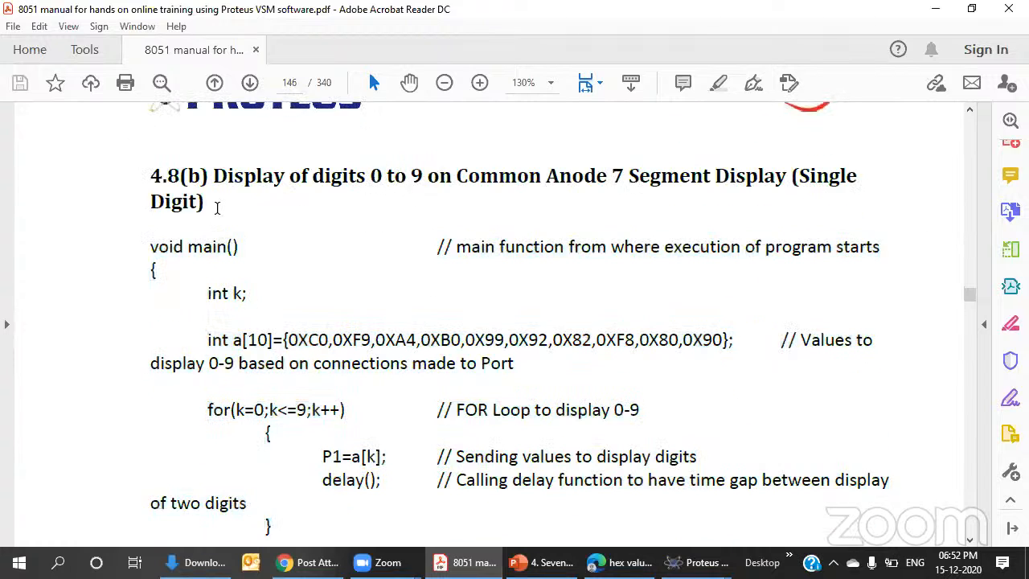
{"action": "scroll", "coordinate": [484, 271], "scroll_direction": "up", "scroll_amount": 2}
{"action": "scroll", "coordinate": [484, 271], "scroll_direction": "down", "scroll_amount": 20}
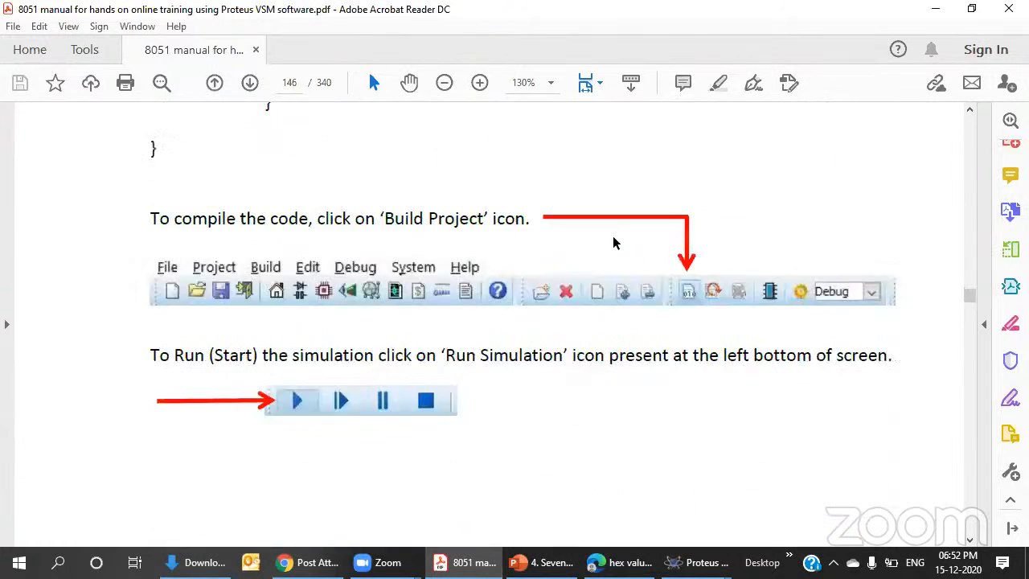
{"action": "scroll", "coordinate": [478, 271], "scroll_direction": "down", "scroll_amount": 20}
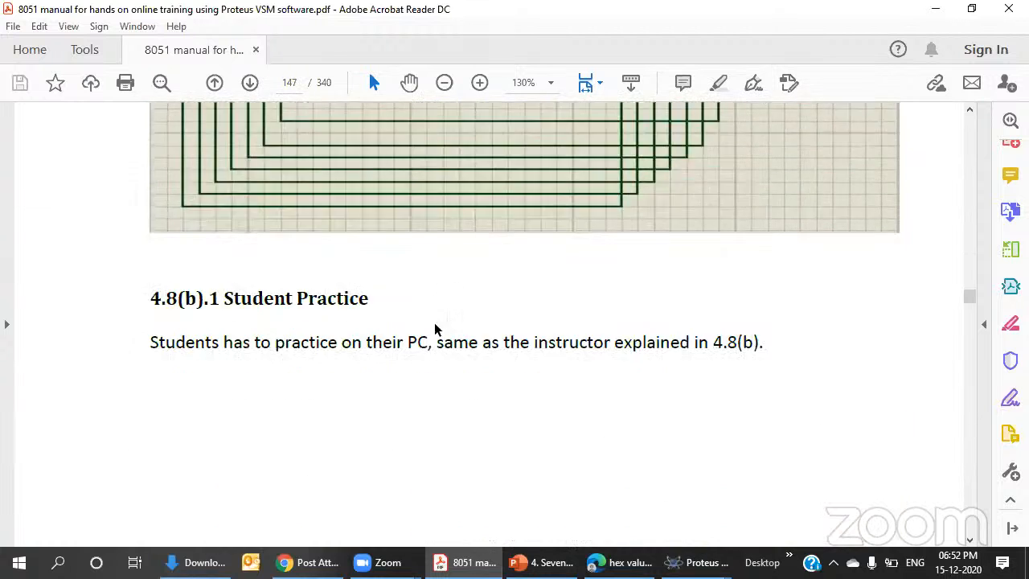
- Examine the manual's double digit common anode section, covering the component list, device picking, wiring figure and start of the source code
{"action": "scroll", "coordinate": [420, 322], "scroll_direction": "down", "scroll_amount": 15}
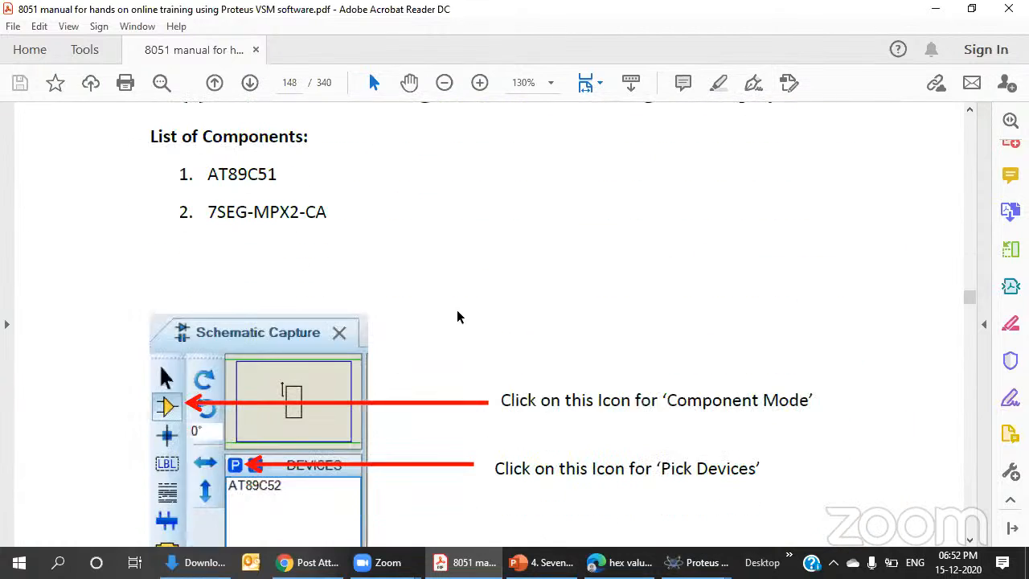
{"action": "scroll", "coordinate": [384, 287], "scroll_direction": "down", "scroll_amount": 12}
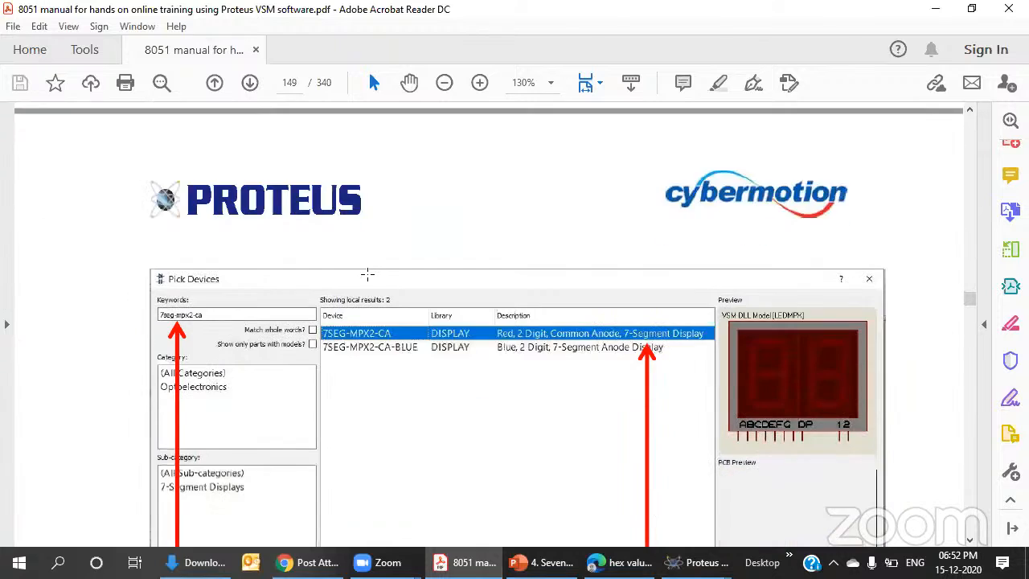
{"action": "scroll", "coordinate": [366, 279], "scroll_direction": "down", "scroll_amount": 15}
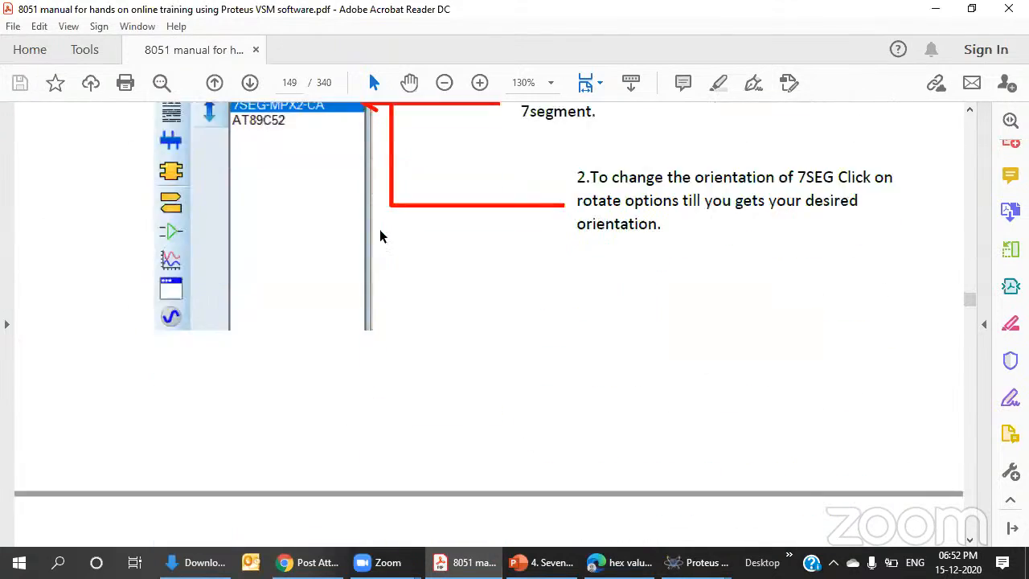
{"action": "scroll", "coordinate": [368, 251], "scroll_direction": "down", "scroll_amount": 15}
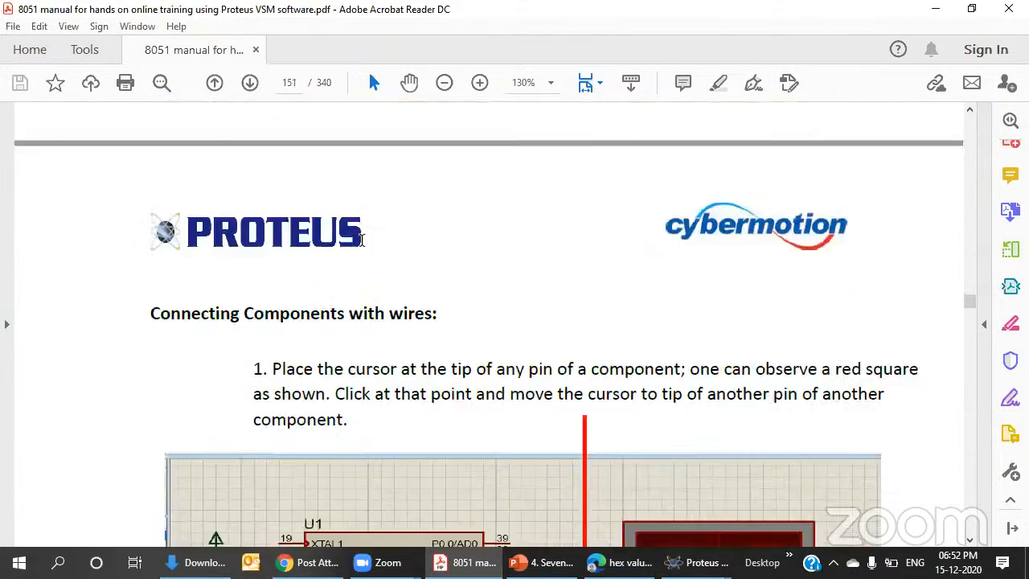
{"action": "scroll", "coordinate": [363, 240], "scroll_direction": "down", "scroll_amount": 15}
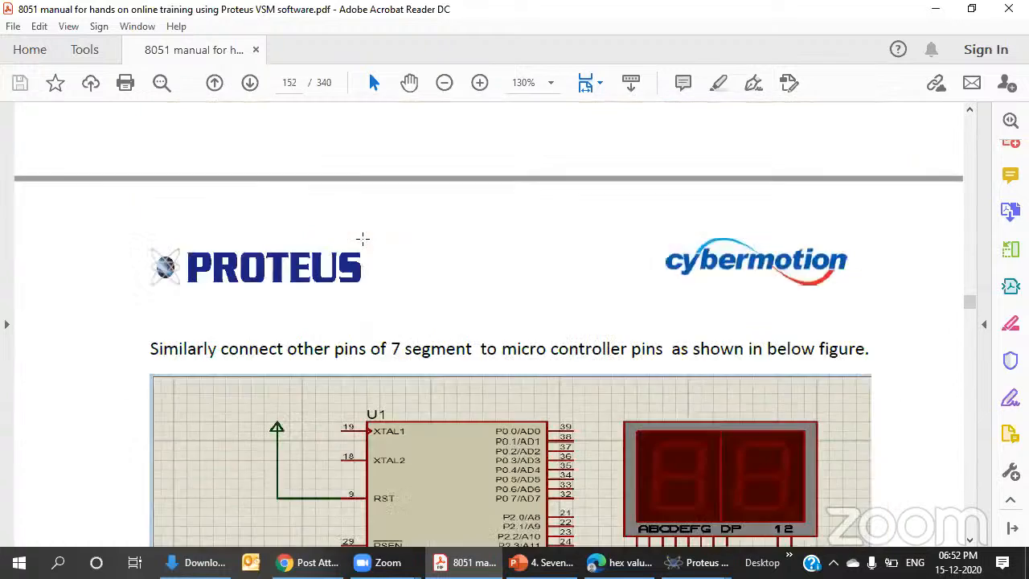
{"action": "scroll", "coordinate": [363, 245], "scroll_direction": "down", "scroll_amount": 5}
{"action": "scroll", "coordinate": [363, 245], "scroll_direction": "up", "scroll_amount": 2}
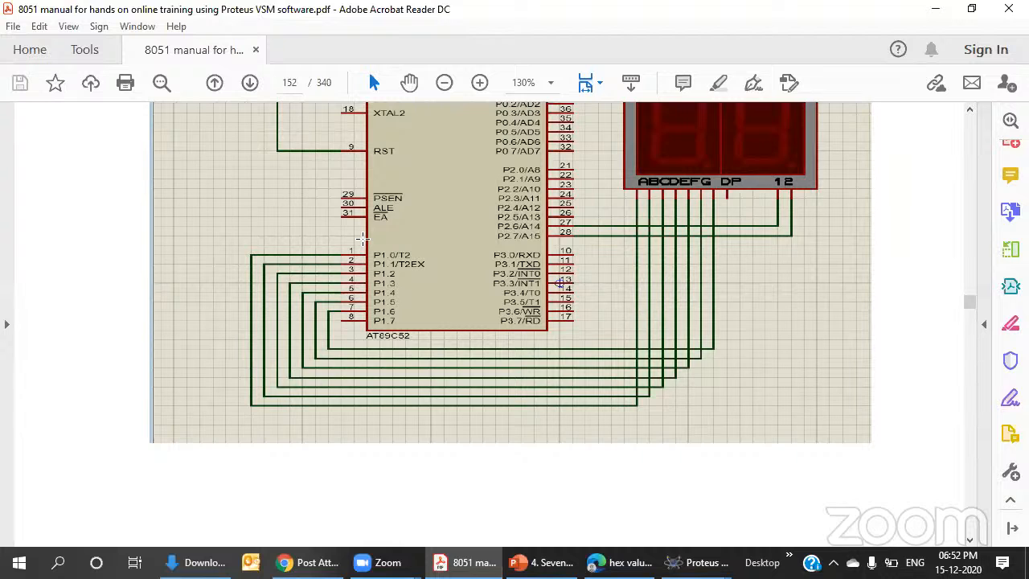
{"action": "scroll", "coordinate": [363, 238], "scroll_direction": "down", "scroll_amount": 10}
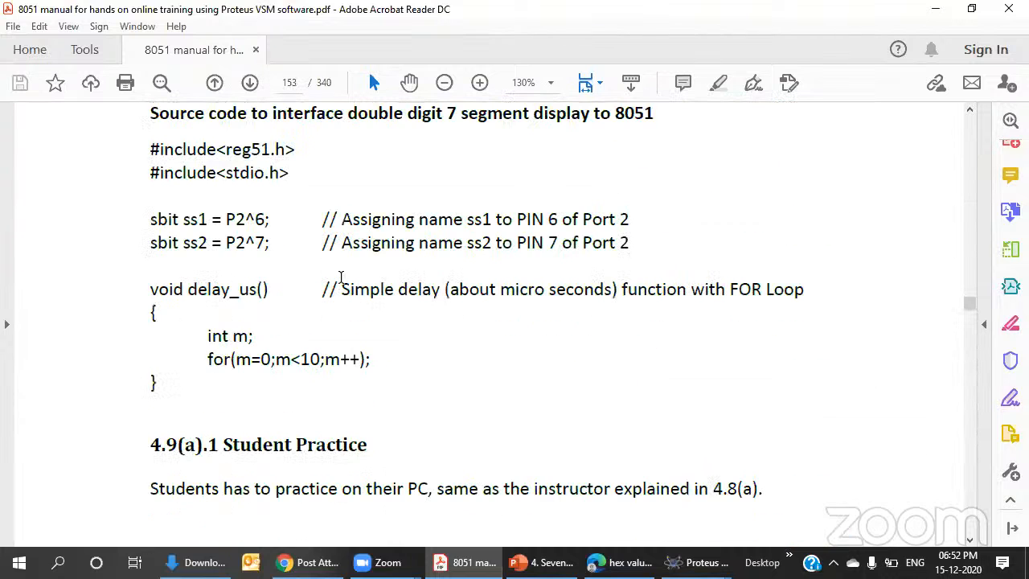
{"action": "scroll", "coordinate": [356, 286], "scroll_direction": "up", "scroll_amount": 15}
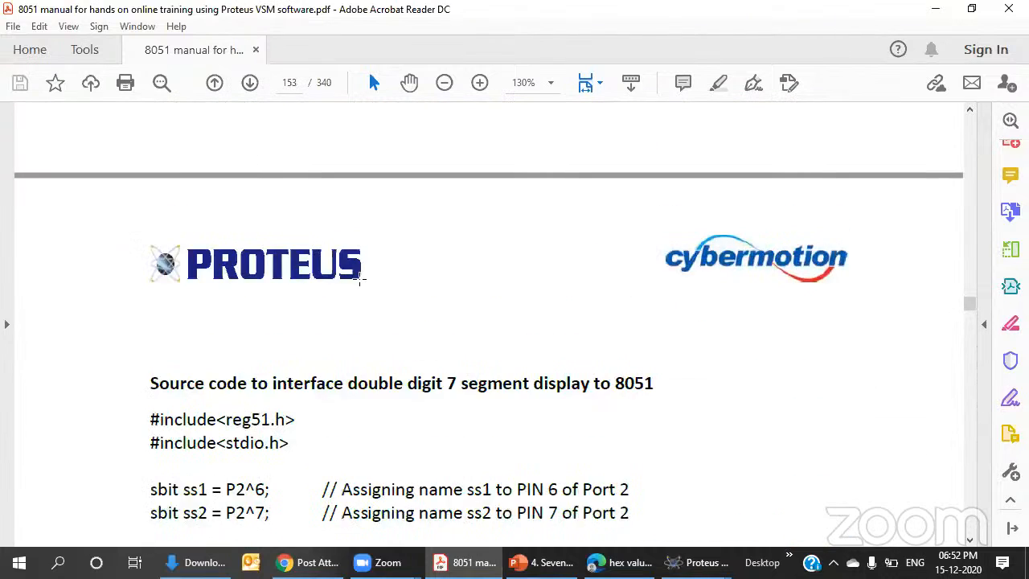
{"action": "scroll", "coordinate": [361, 280], "scroll_direction": "up", "scroll_amount": 6}
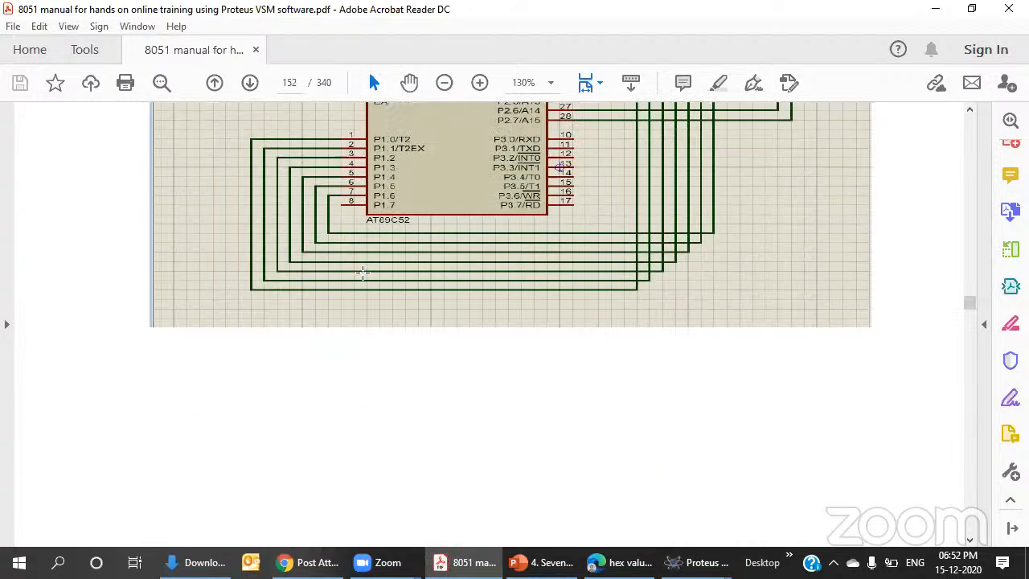
{"action": "scroll", "coordinate": [362, 277], "scroll_direction": "down", "scroll_amount": 2}
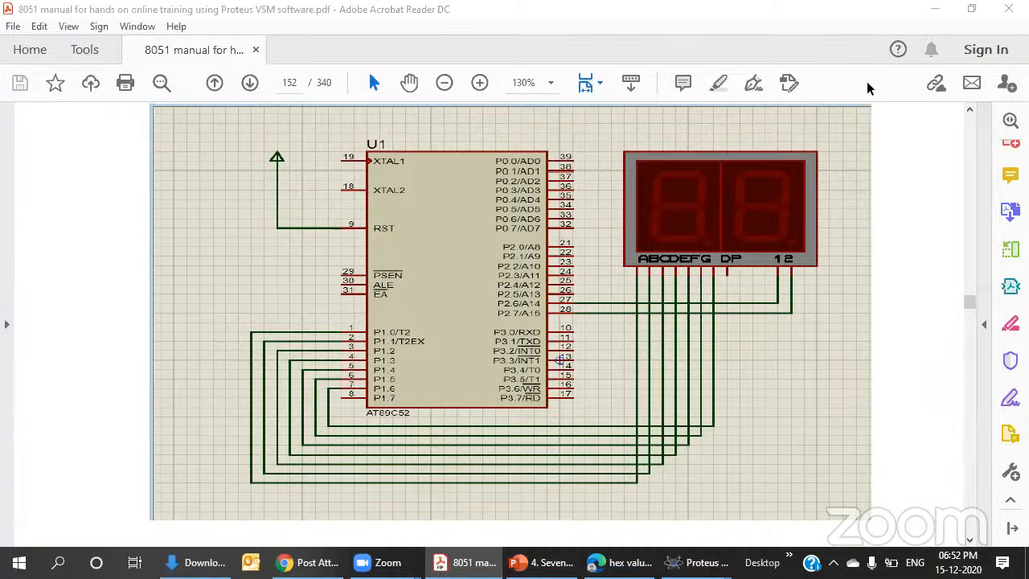
- Switch to the 7seg_8051 project in Proteus to check its main.c code, and return to the manual
{"action": "mouse_move", "coordinate": [698, 562]}
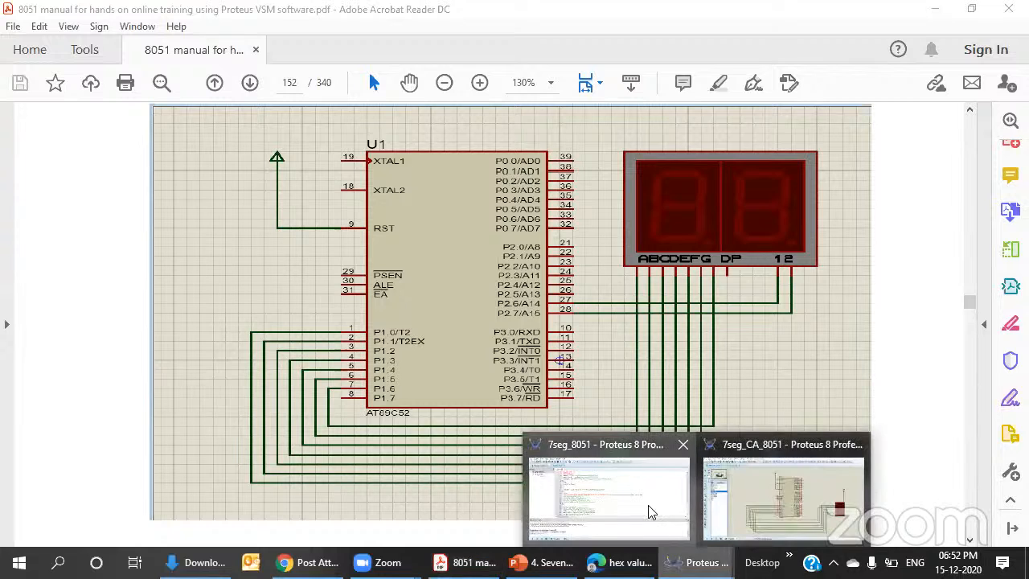
{"action": "left_click", "coordinate": [651, 512]}
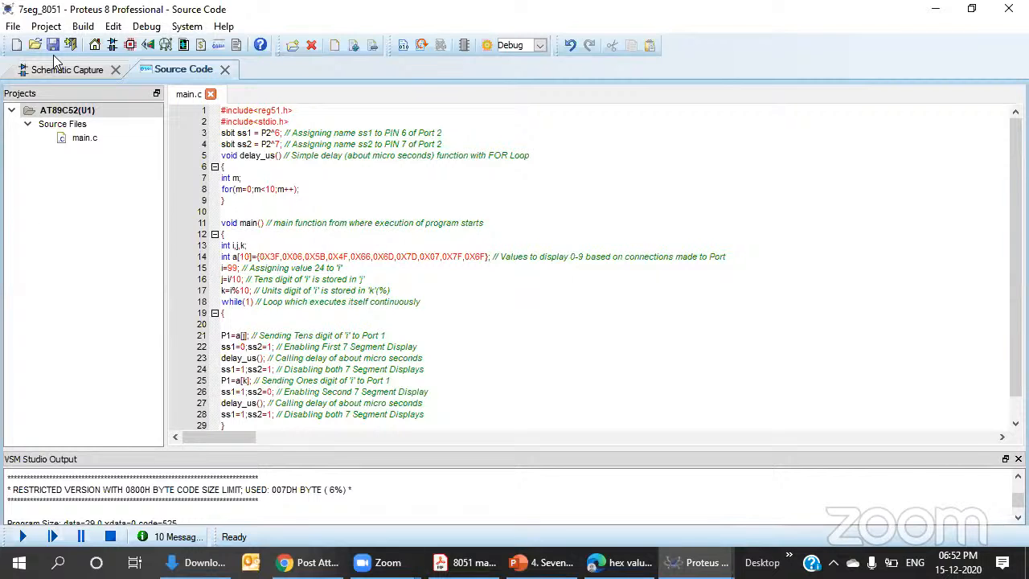
{"action": "left_click", "coordinate": [935, 9]}
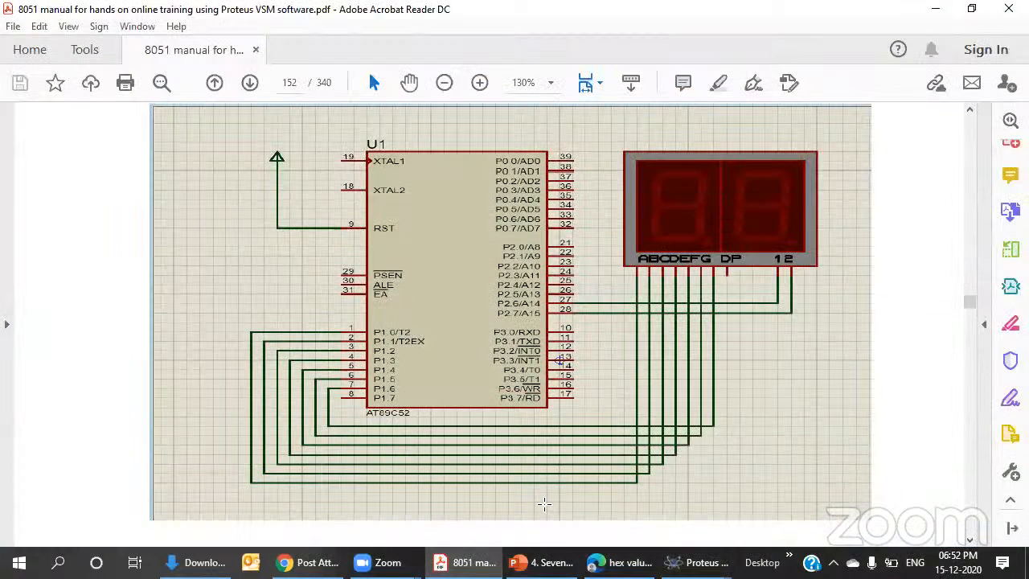
- Review the manual's double digit source code and copy its int a[10] array line with the common anode values 0XC0 to 0X90
{"action": "scroll", "coordinate": [391, 324], "scroll_direction": "down", "scroll_amount": 10}
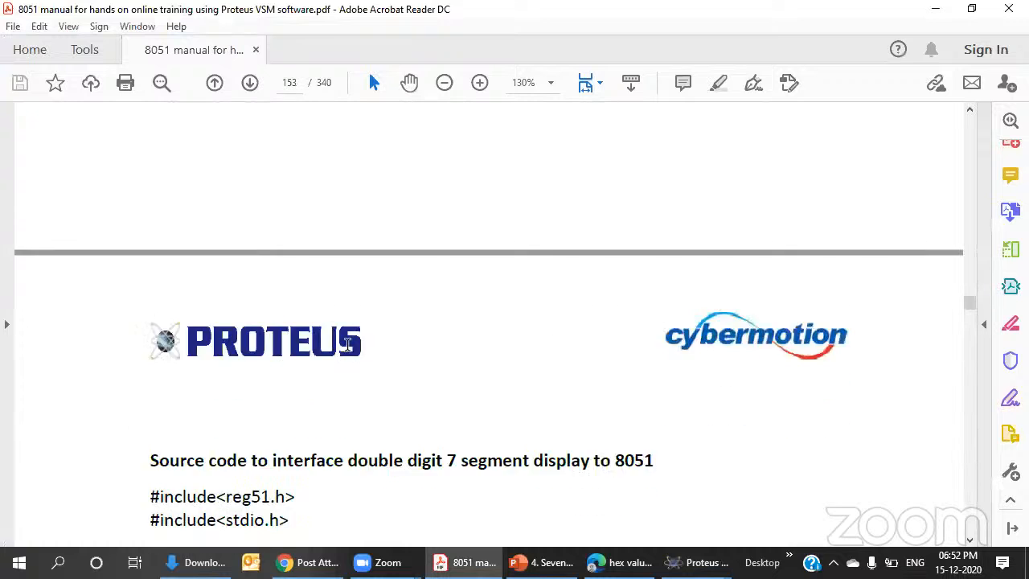
{"action": "scroll", "coordinate": [334, 346], "scroll_direction": "down", "scroll_amount": 10}
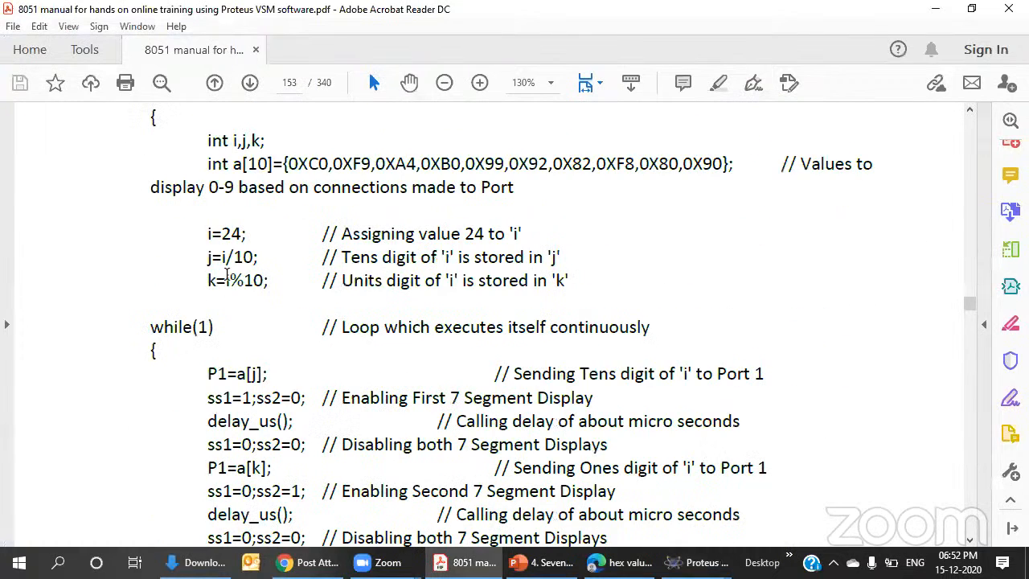
{"action": "scroll", "coordinate": [243, 272], "scroll_direction": "down", "scroll_amount": 5}
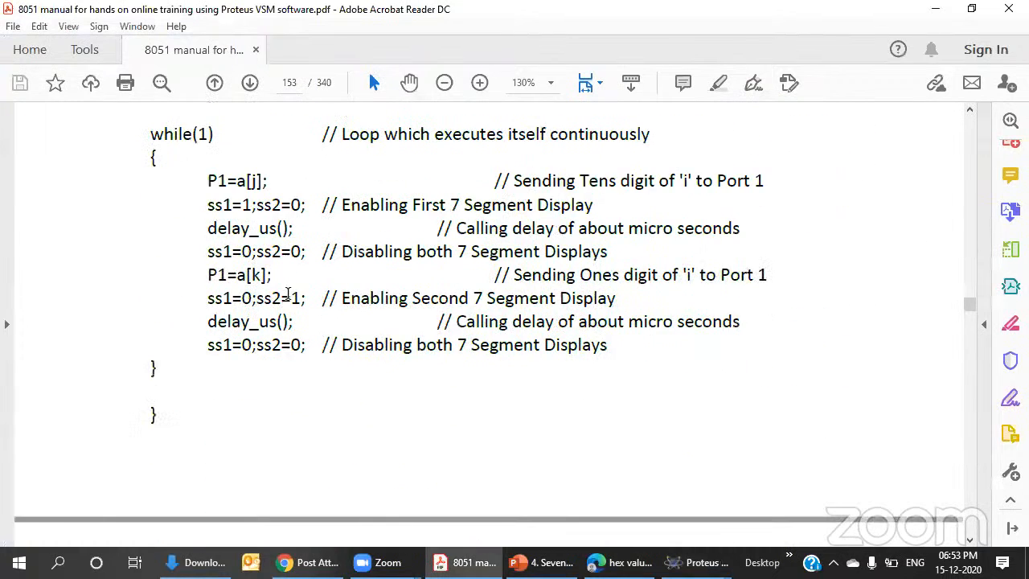
{"action": "scroll", "coordinate": [232, 306], "scroll_direction": "down", "scroll_amount": 14}
{"action": "scroll", "coordinate": [229, 313], "scroll_direction": "up", "scroll_amount": 16}
{"action": "scroll", "coordinate": [229, 309], "scroll_direction": "up", "scroll_amount": 6}
{"action": "scroll", "coordinate": [223, 308], "scroll_direction": "down", "scroll_amount": 3}
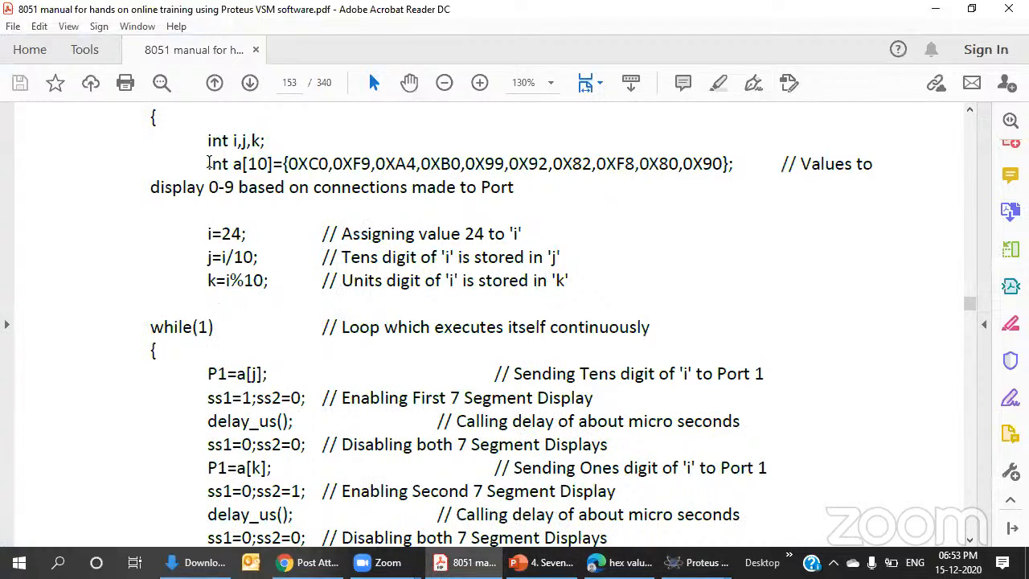
{"action": "left_click_drag", "start_coordinate": [209, 163], "coordinate": [738, 164]}
{"action": "key", "text": "ctrl+c"}
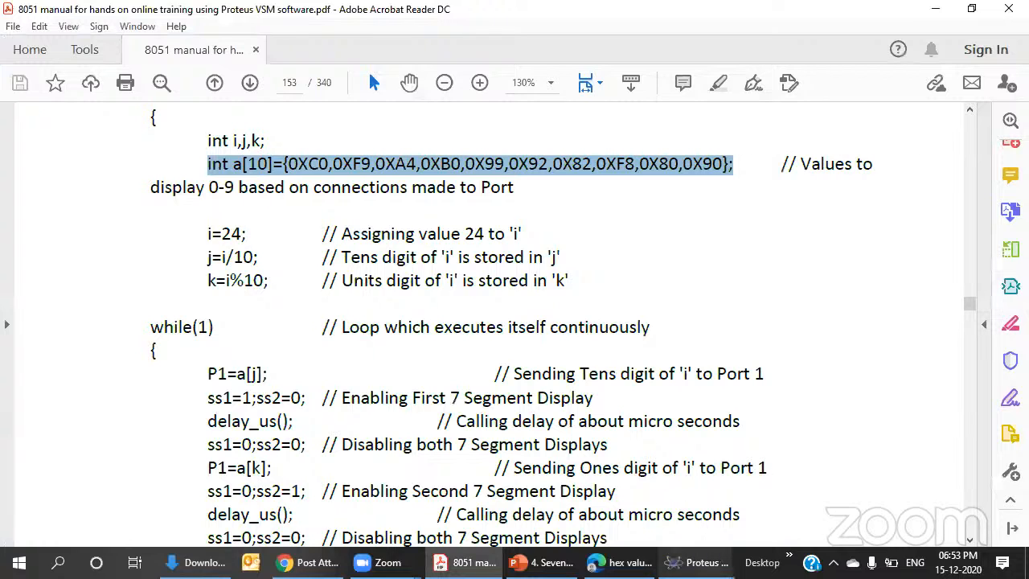
- Switch to the 7seg_8051 project in Proteus, leaving the 7seg_CA_8051 project minimized, and show its schematic
{"action": "left_click", "coordinate": [698, 562]}
{"action": "left_click", "coordinate": [765, 512]}
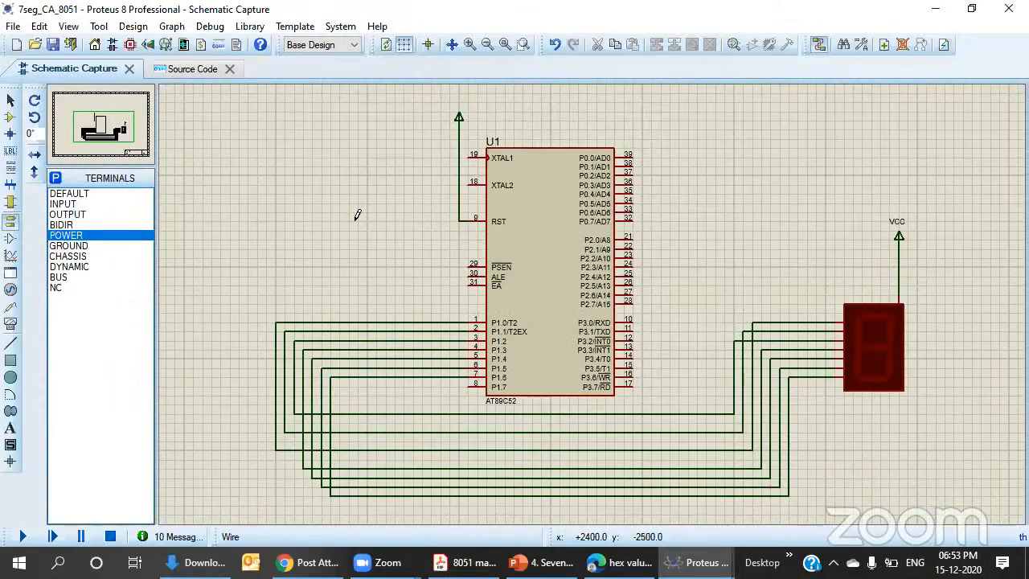
{"action": "left_click", "coordinate": [934, 8]}
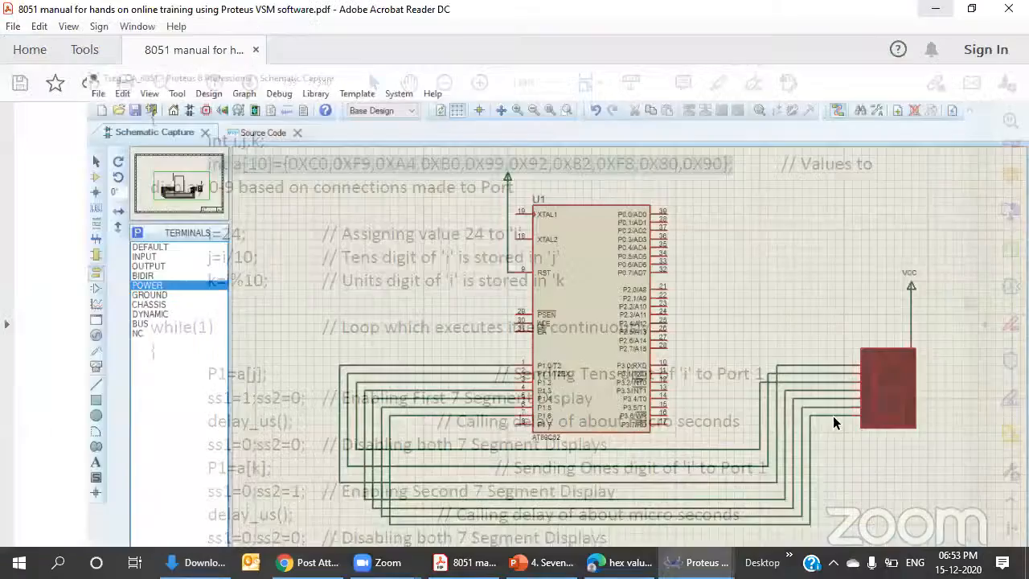
{"action": "left_click", "coordinate": [693, 562]}
{"action": "left_click", "coordinate": [653, 519]}
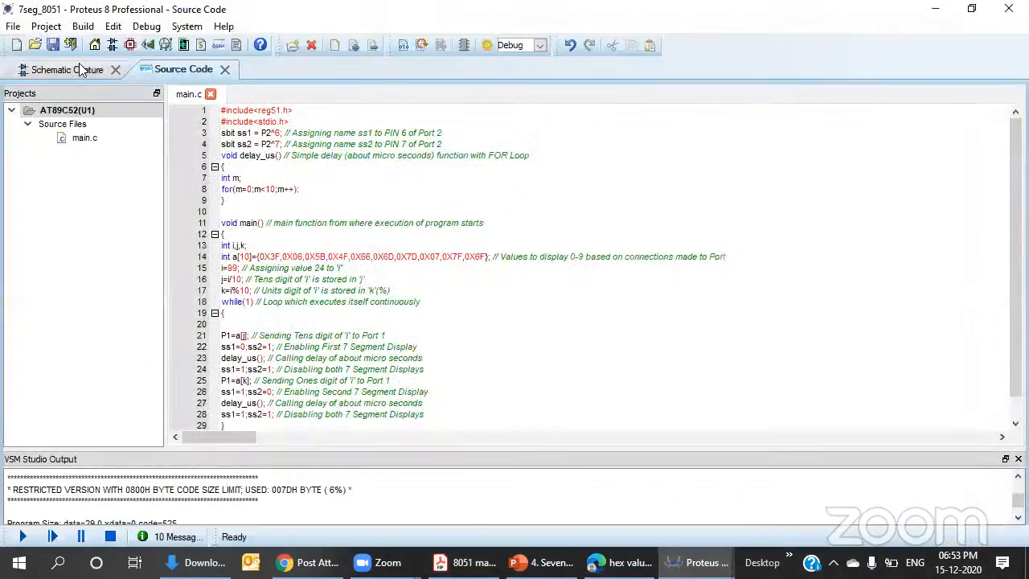
{"action": "left_click", "coordinate": [81, 69]}
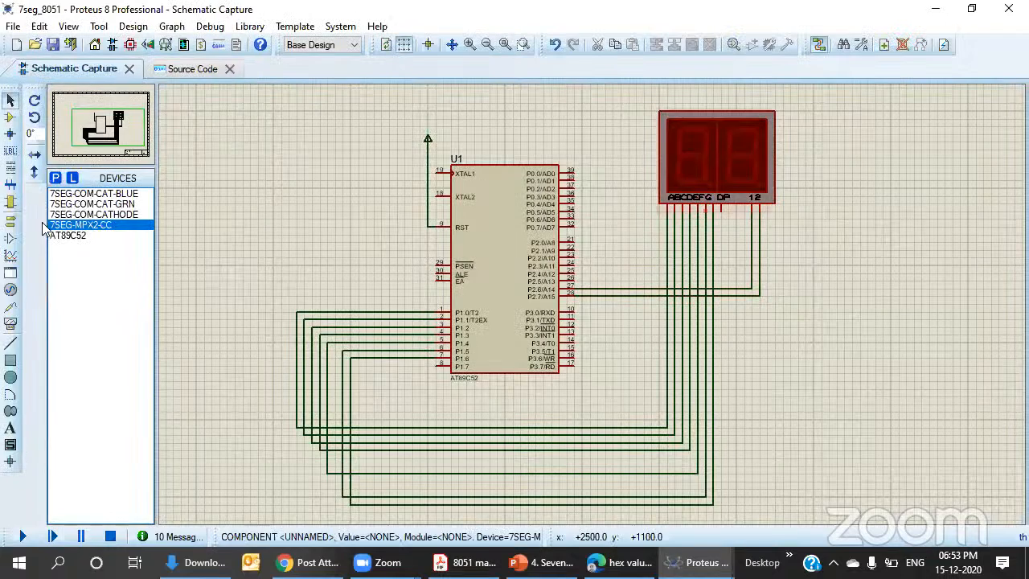
- Find the 7seg parts in the device library and add the red two-digit common anode display 7SEG-MPX2-CA to the project's devices
{"action": "left_click", "coordinate": [57, 178]}
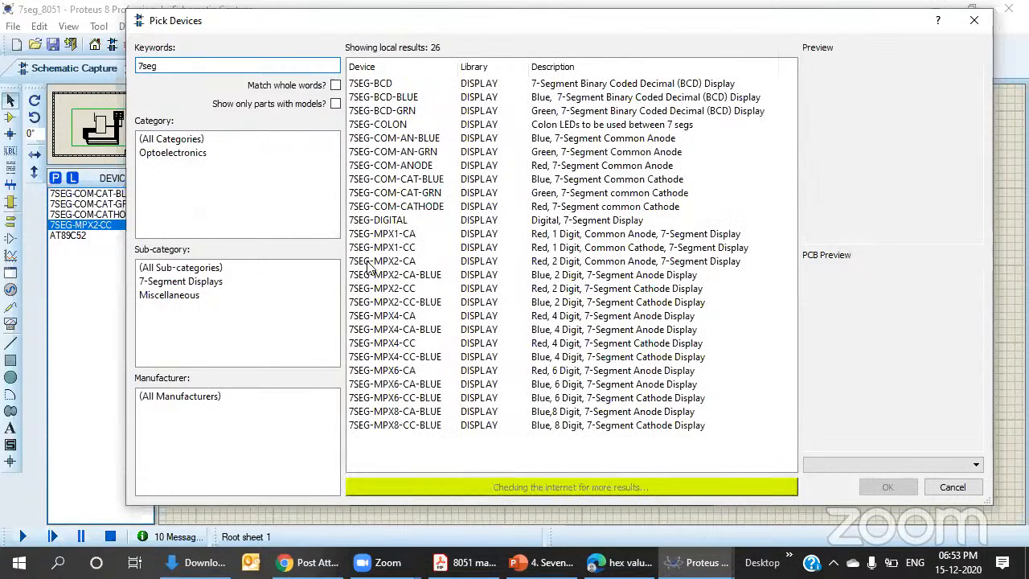
{"action": "left_click", "coordinate": [398, 248]}
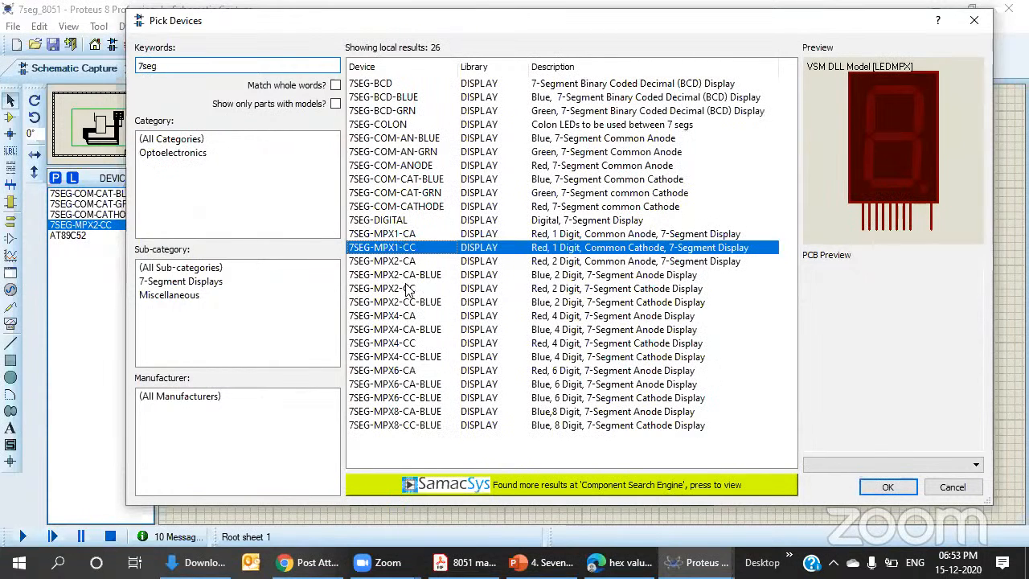
{"action": "left_click", "coordinate": [406, 275]}
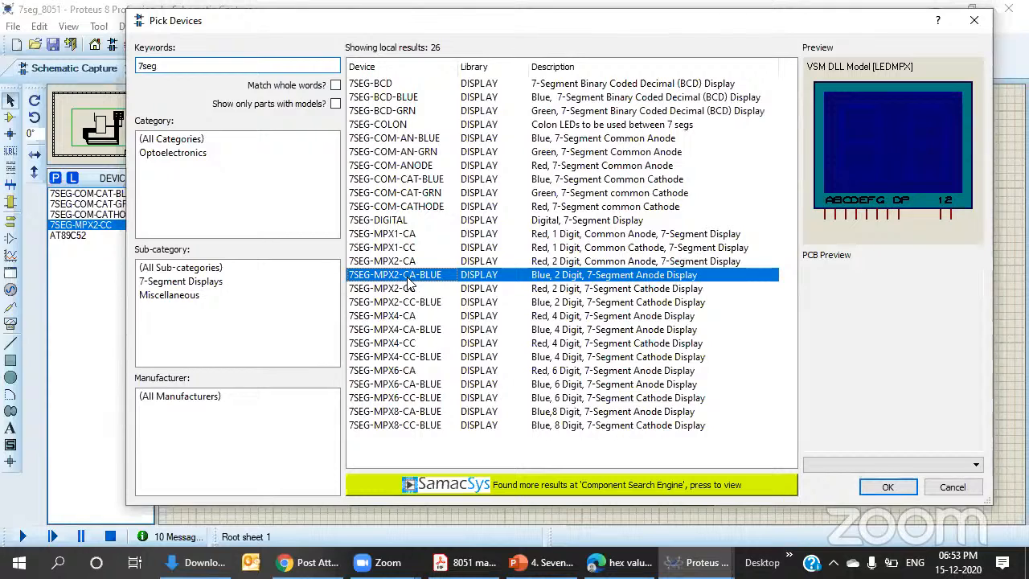
{"action": "left_click", "coordinate": [405, 262]}
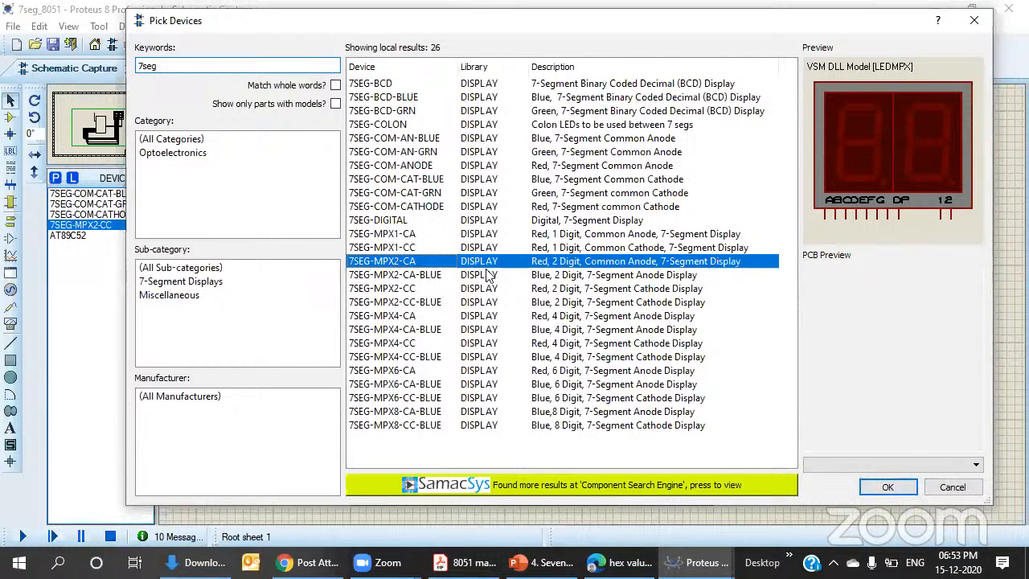
{"action": "left_click", "coordinate": [896, 488]}
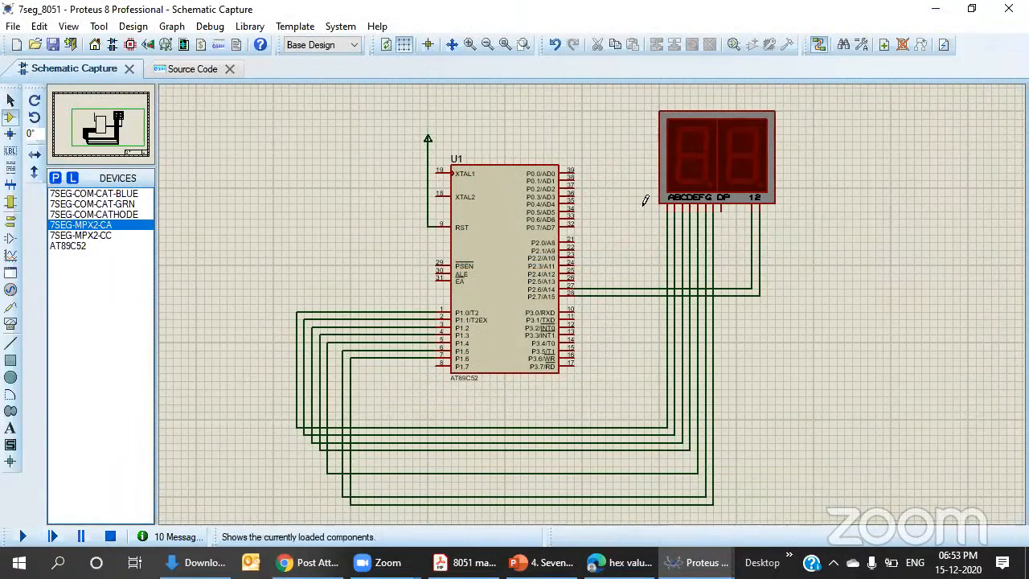
- Replace the wired two-digit common cathode display in the schematic with the 7SEG-MPX2-CA component, keeping its position
{"action": "left_click", "coordinate": [869, 315]}
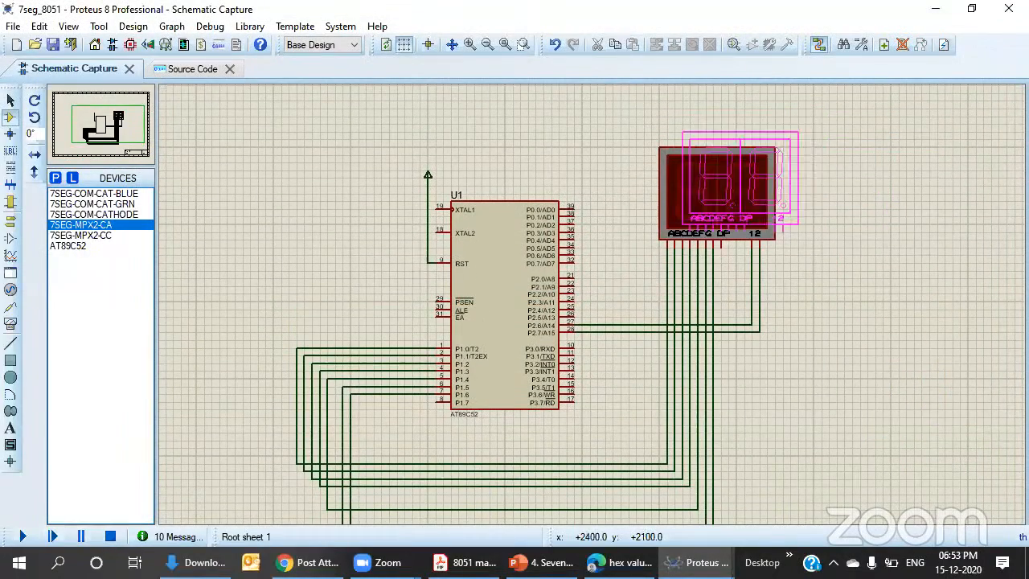
{"action": "left_click", "coordinate": [716, 193]}
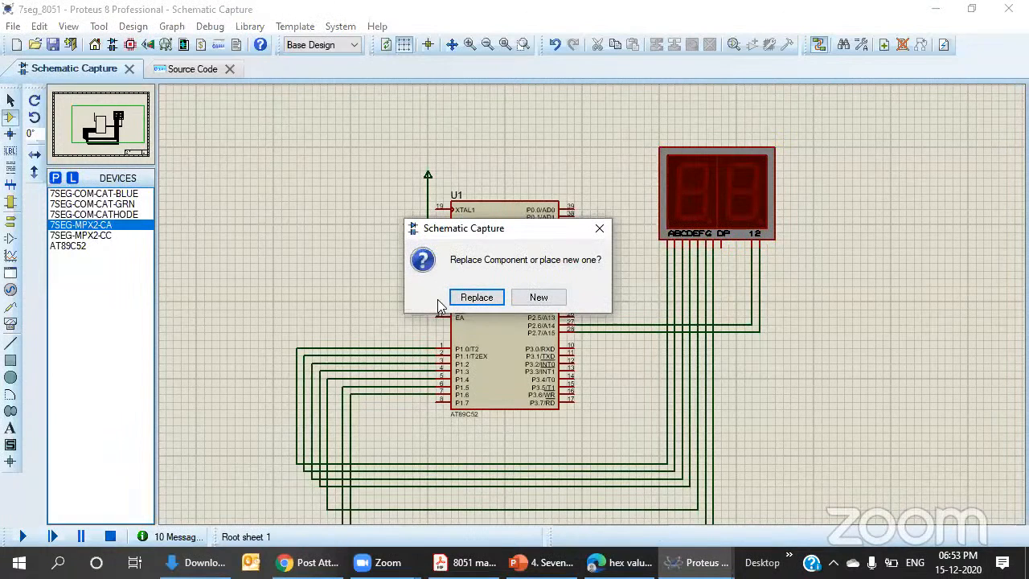
{"action": "left_click", "coordinate": [475, 298]}
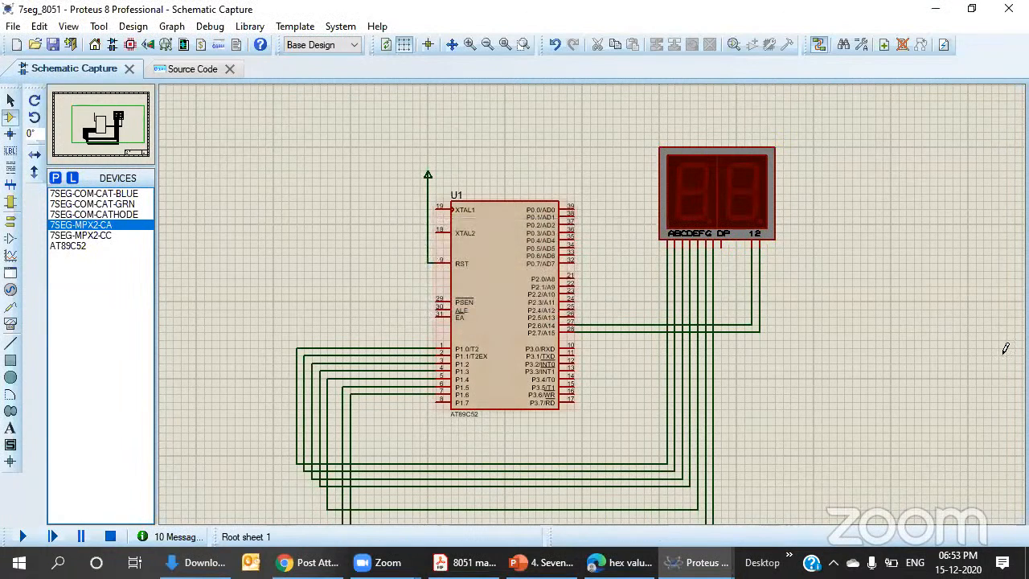
- Copy the int a[10] array line with common anode values 0XC0 to 0X90 from main.c of the 7seg_CA_8051 project
{"action": "left_click", "coordinate": [203, 69]}
{"action": "left_click_drag", "start_coordinate": [488, 256], "coordinate": [212, 257]}
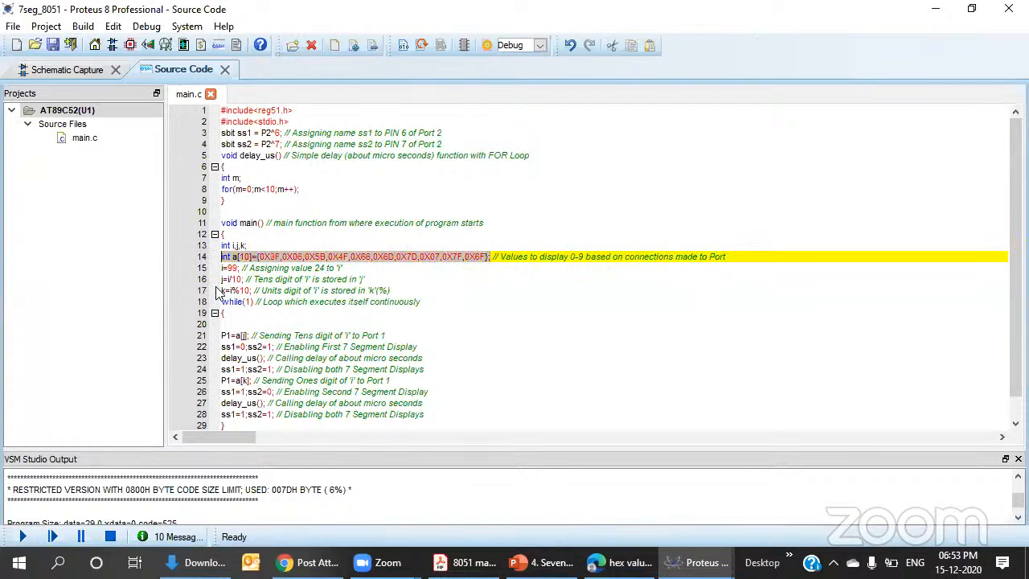
{"action": "left_click", "coordinate": [723, 563]}
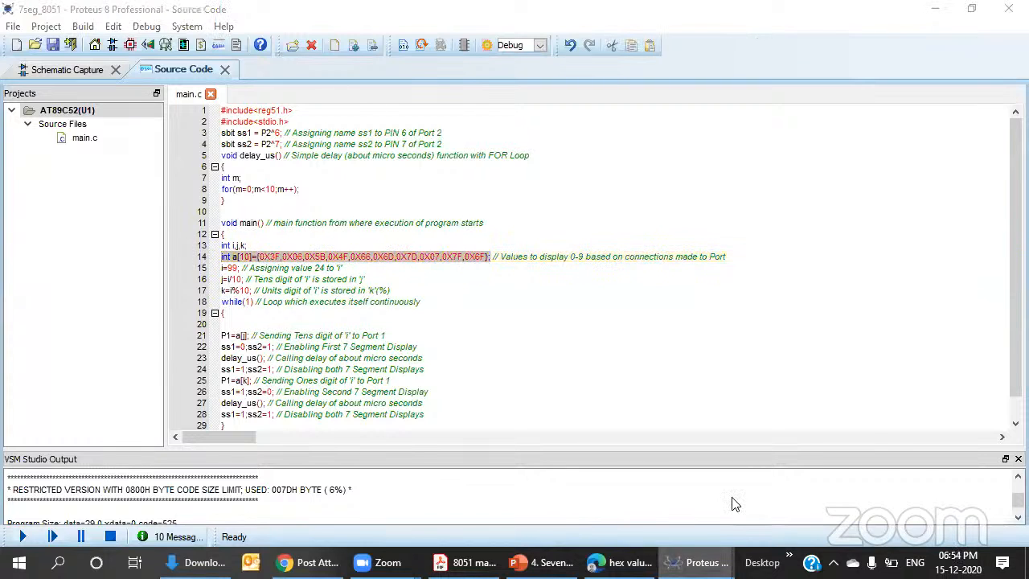
{"action": "left_click", "coordinate": [767, 464]}
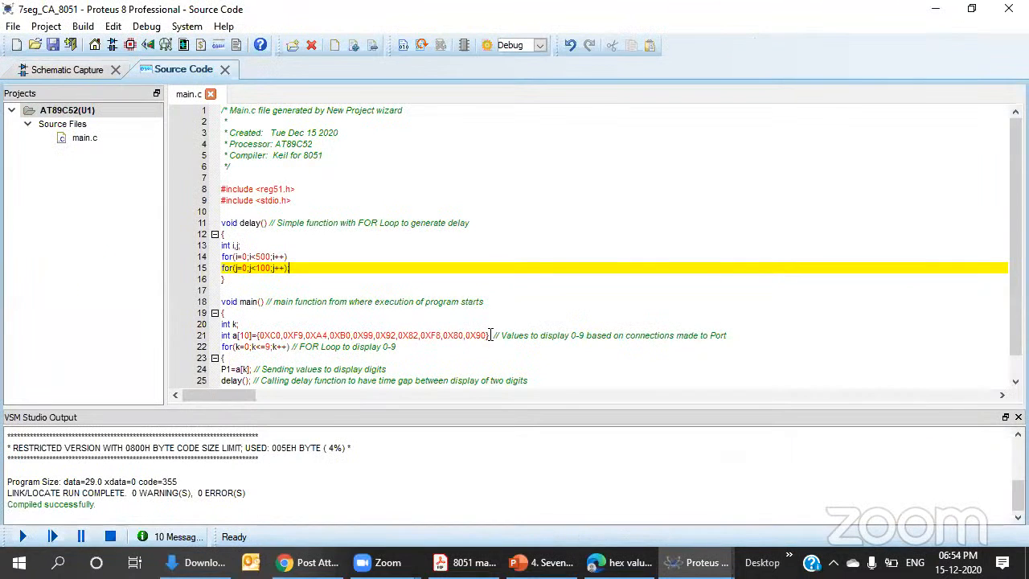
{"action": "left_click", "coordinate": [490, 336]}
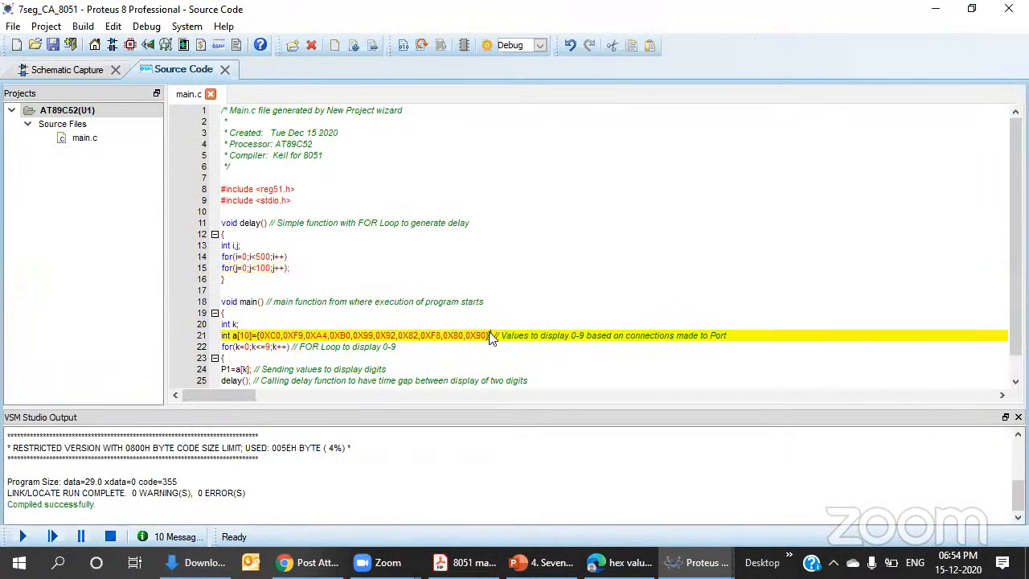
{"action": "left_click_drag", "start_coordinate": [493, 336], "coordinate": [231, 335]}
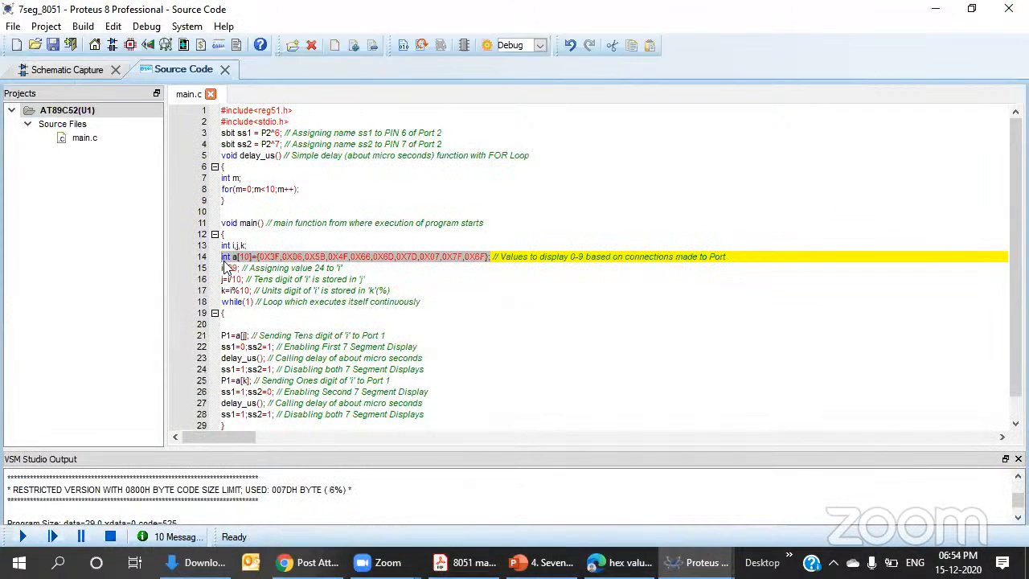
- Paste the common anode array below int i,j,k; in main.c of 7seg_8051 and comment out the old 0X3F to 0X6F array
{"action": "left_click", "coordinate": [250, 244]}
{"action": "key", "text": "Return"}
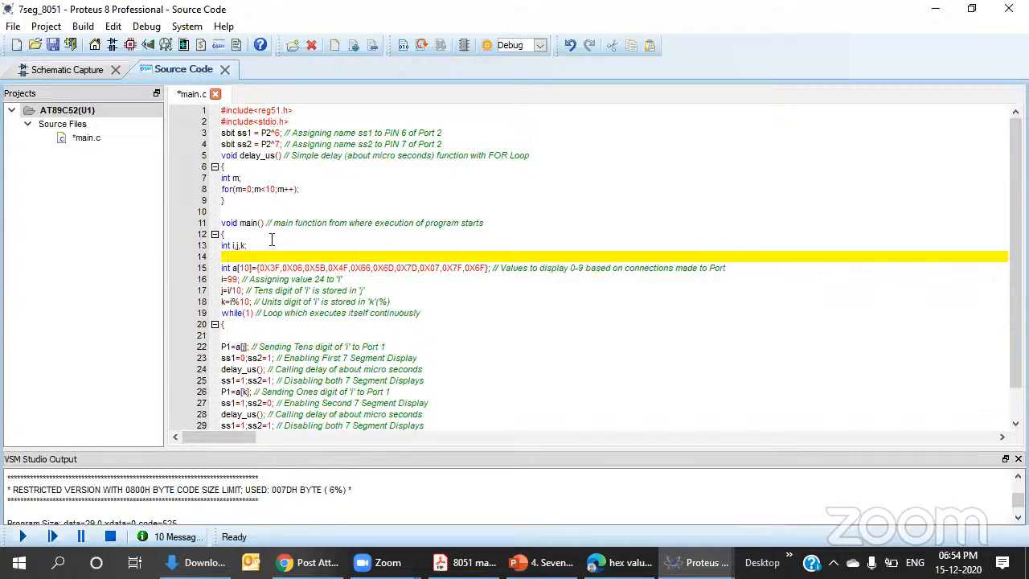
{"action": "key", "text": "ctrl+v"}
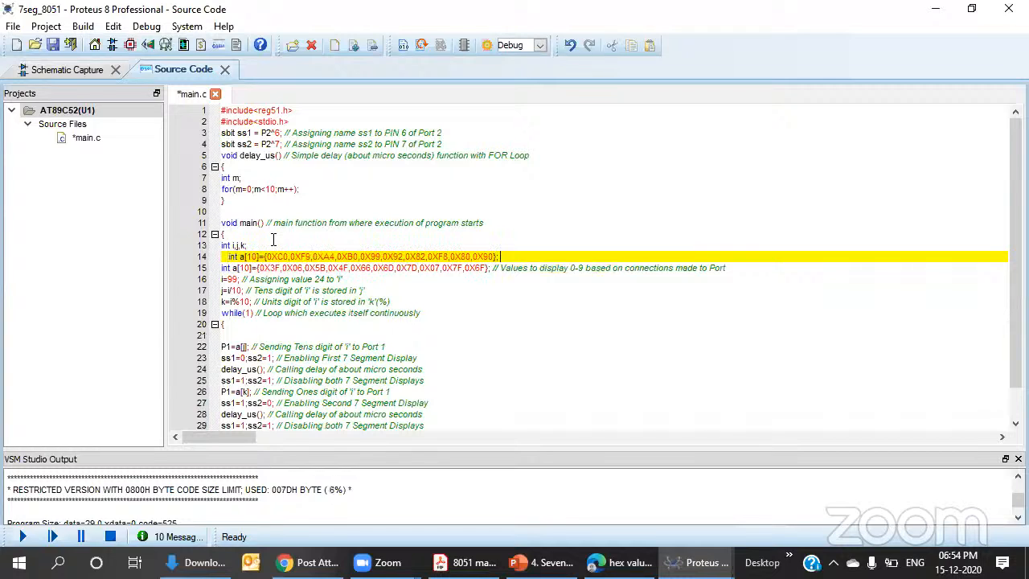
{"action": "left_click", "coordinate": [223, 267]}
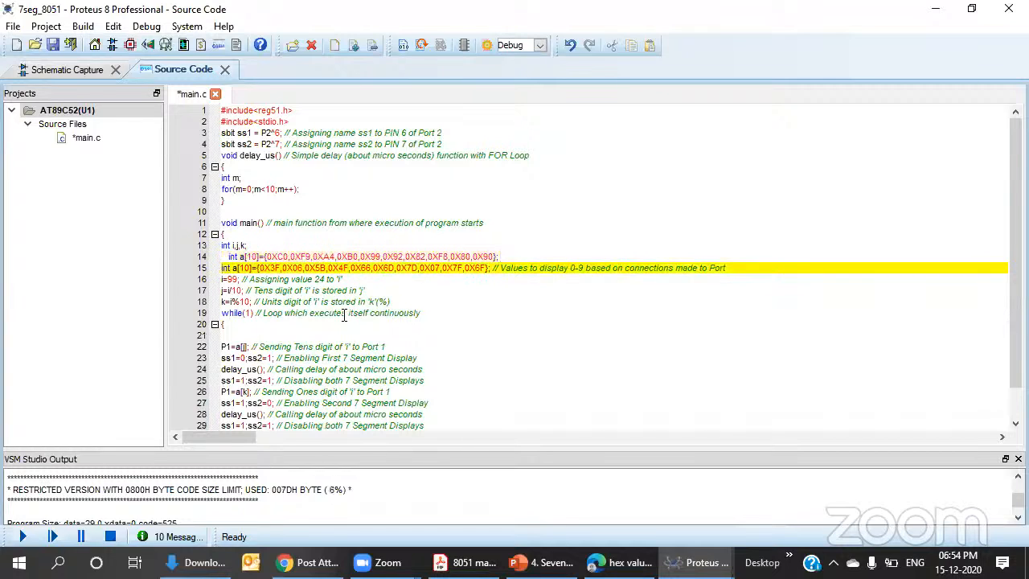
{"action": "type", "text": "//"}
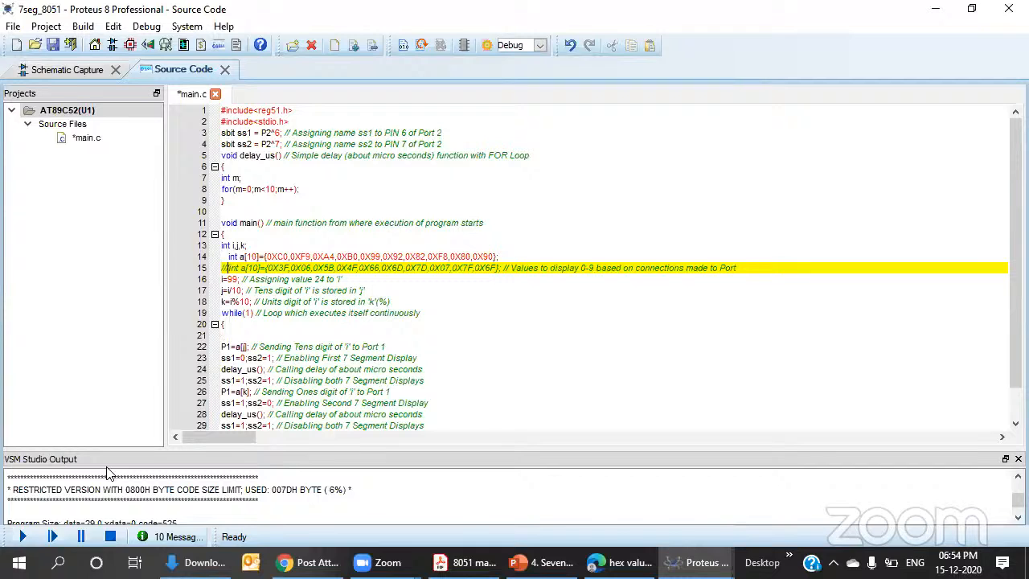
- Simulate the two-digit common anode display with the updated code, and stop the simulation with the source code shown
{"action": "left_click", "coordinate": [23, 536]}
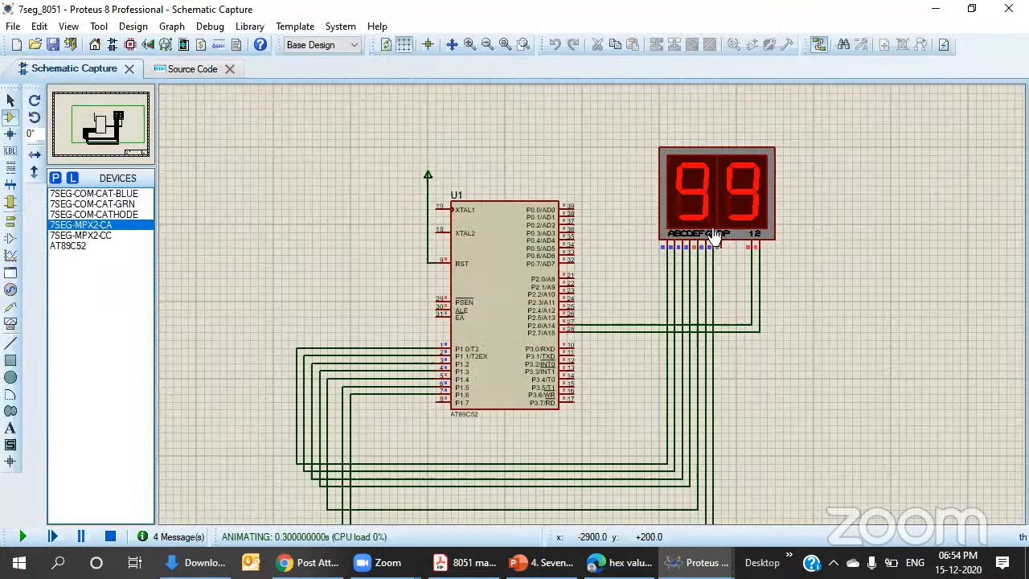
{"action": "left_click", "coordinate": [195, 70]}
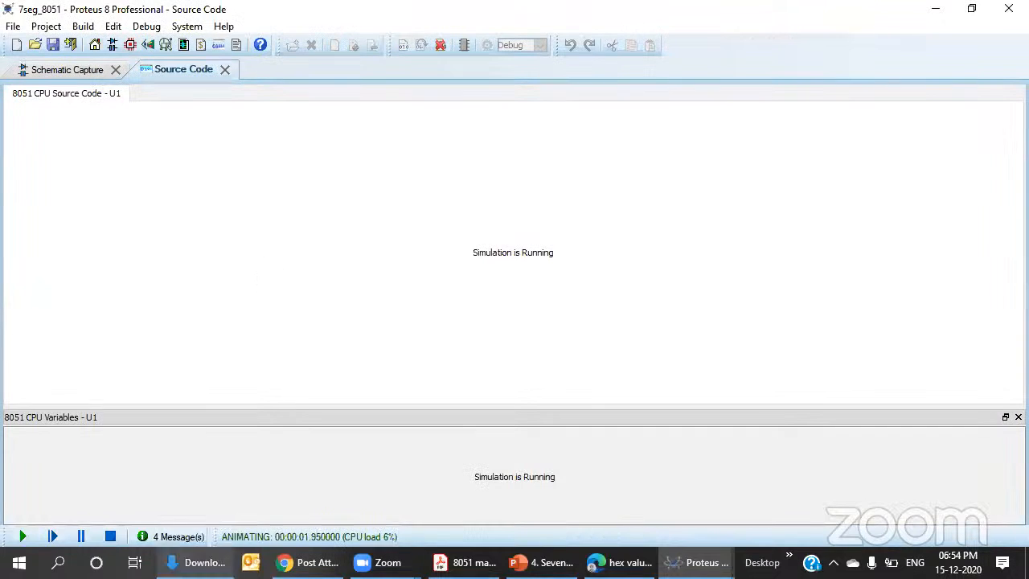
{"action": "left_click", "coordinate": [110, 537]}
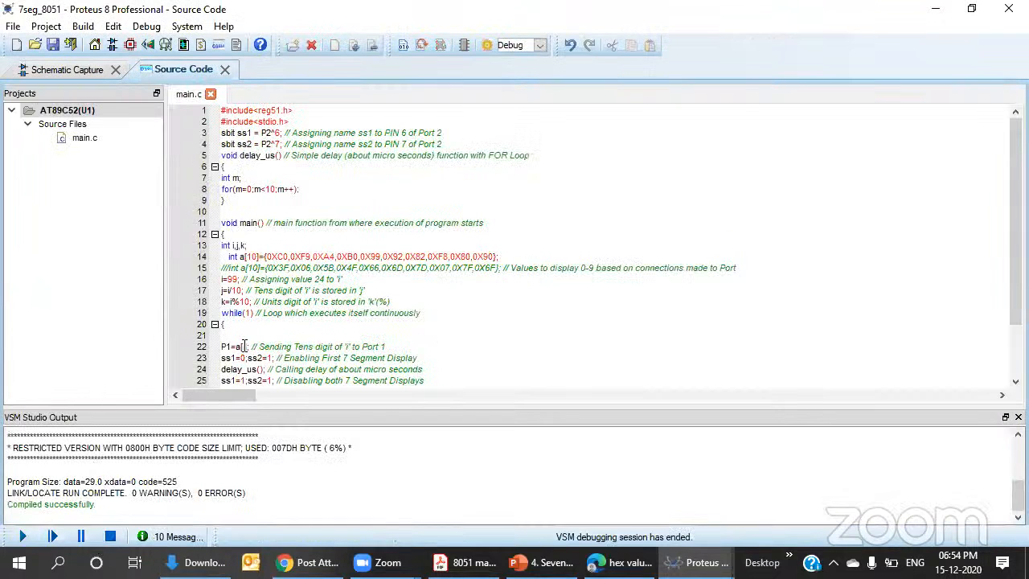
- Set the displayed number to i=90 in main.c and run the simulation to test it
{"action": "scroll", "coordinate": [243, 345], "scroll_direction": "down", "scroll_amount": 2}
{"action": "left_click", "coordinate": [229, 213]}
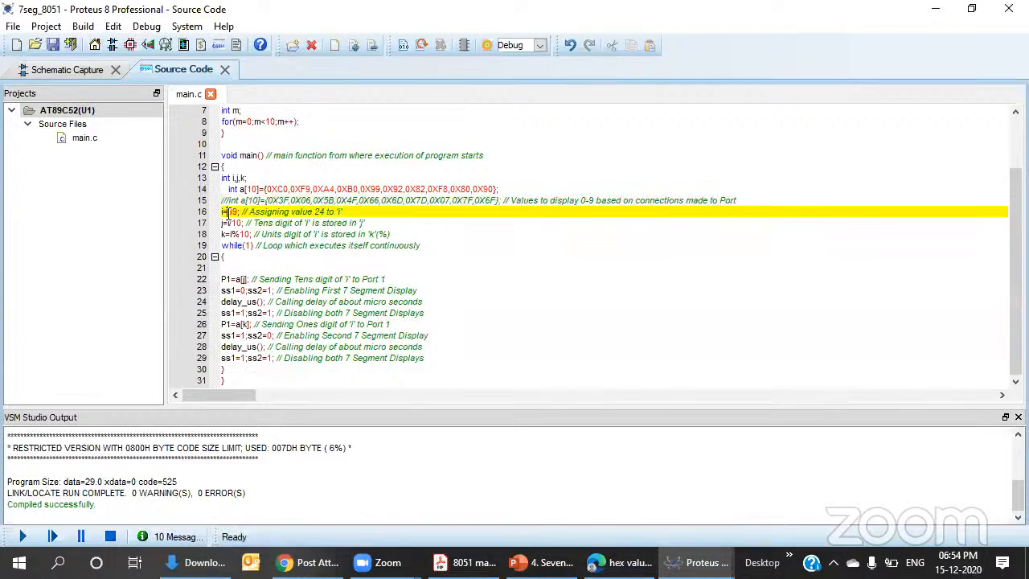
{"action": "key", "text": "Delete"}
{"action": "key", "text": "Delete"}
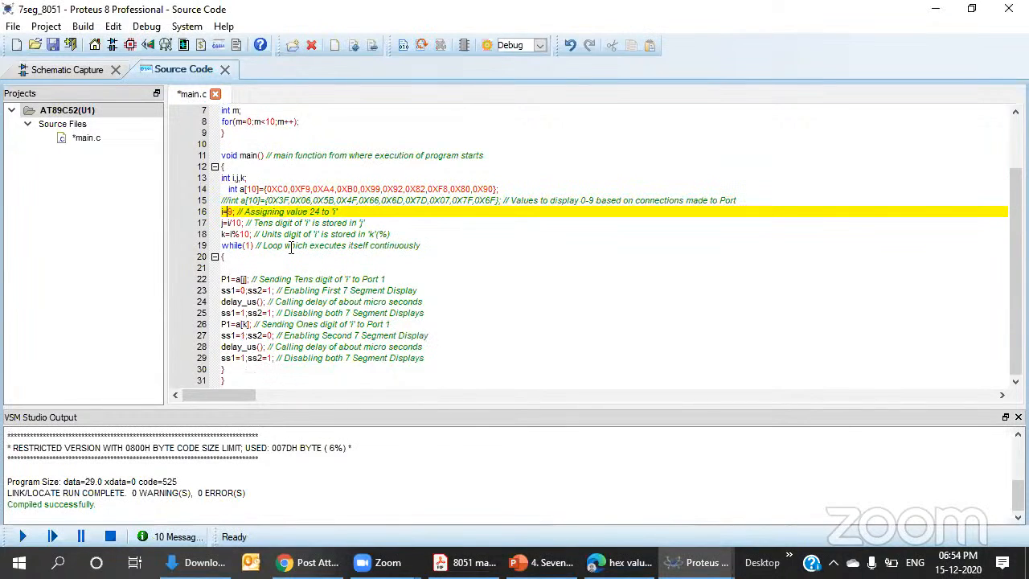
{"action": "type", "text": "57"}
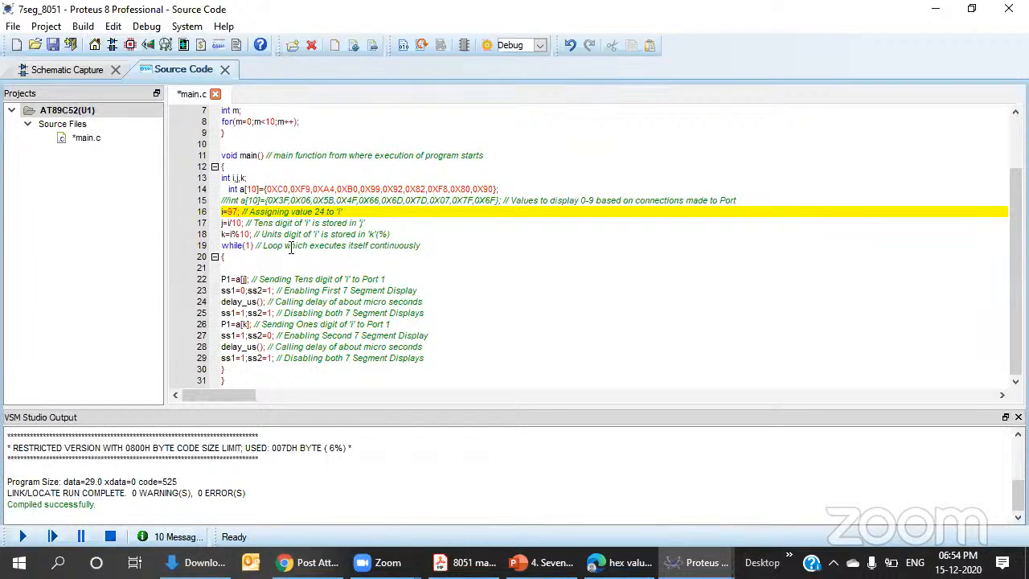
{"action": "key", "text": "BackSpace"}
{"action": "type", "text": "0"}
{"action": "left_click", "coordinate": [22, 536]}
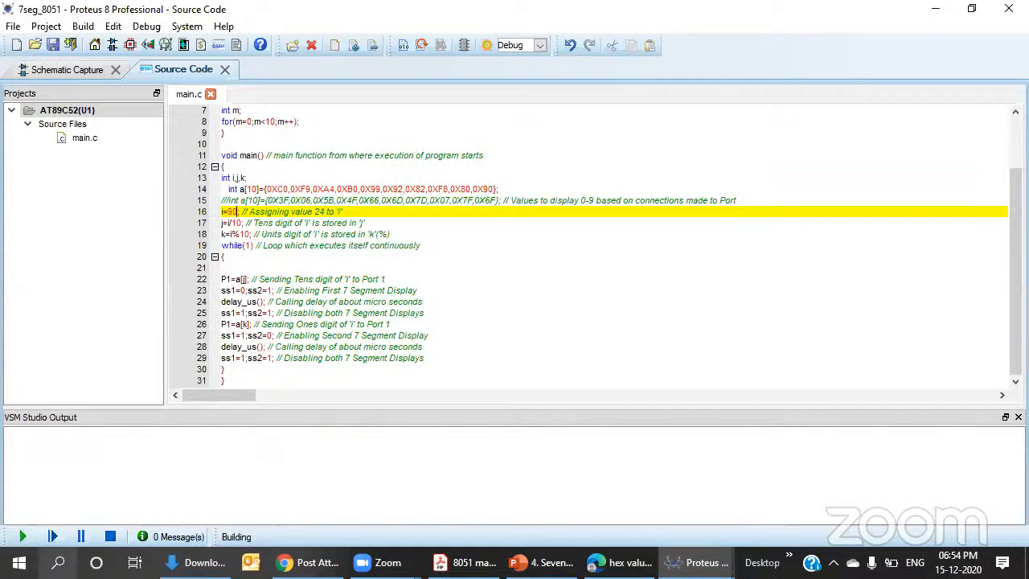
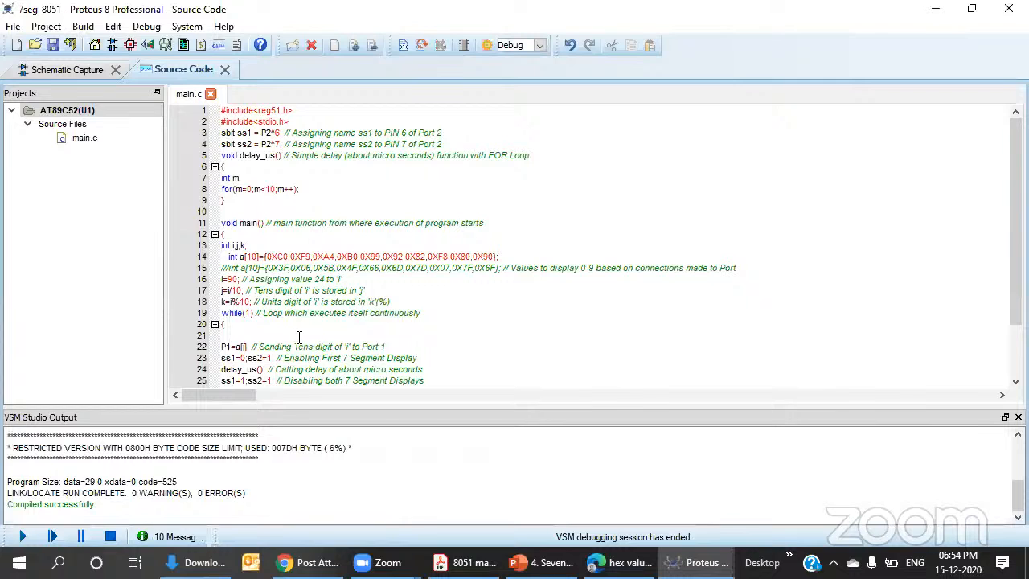
- Set the displayed number to i=91 in main.c, and run the simulation to check the display before stopping it
{"action": "scroll", "coordinate": [295, 355], "scroll_direction": "down", "scroll_amount": 2}
{"action": "left_click", "coordinate": [237, 213]}
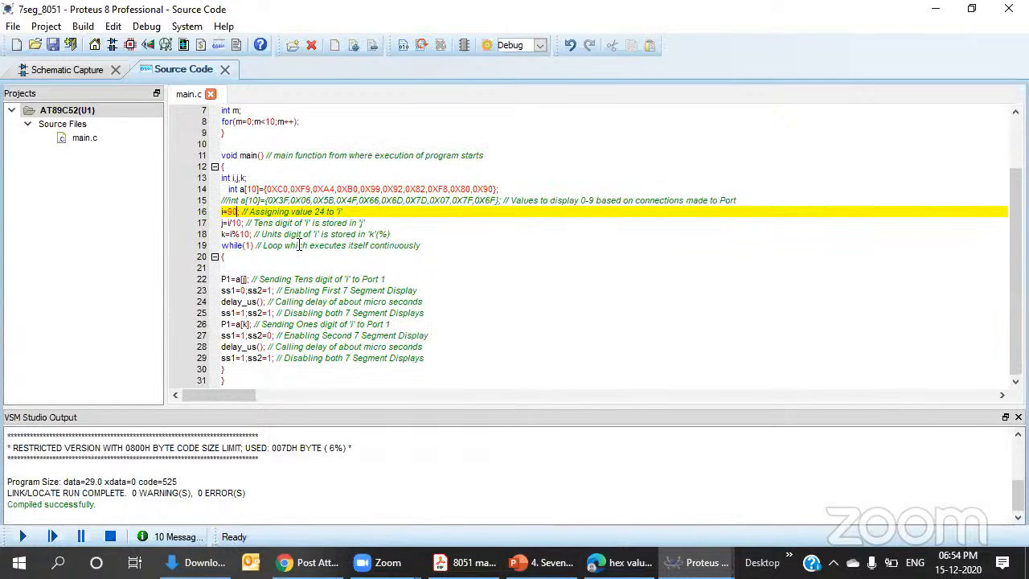
{"action": "key", "text": "BackSpace"}
{"action": "type", "text": "1"}
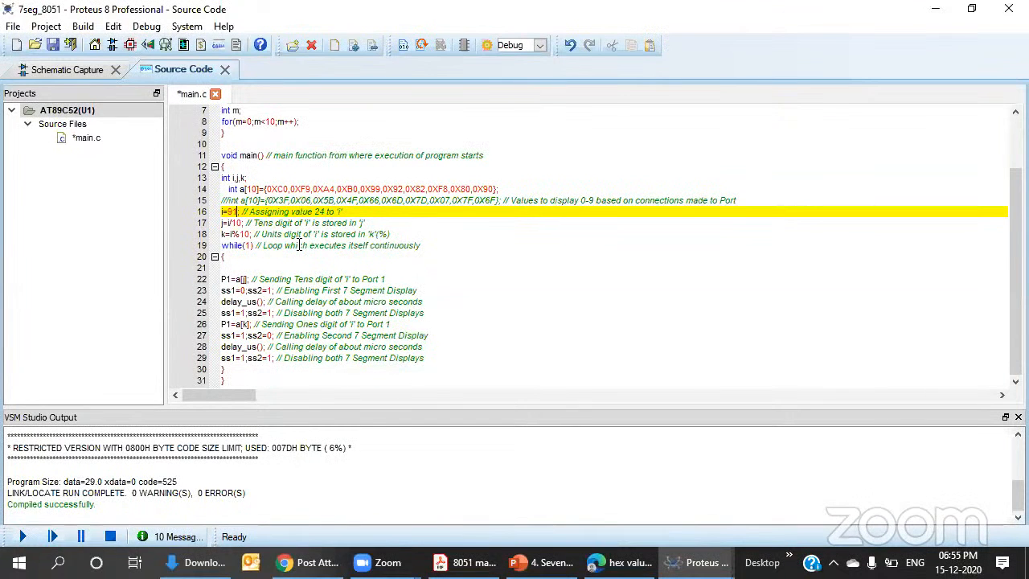
{"action": "key", "text": "Return"}
{"action": "key", "text": "BackSpace"}
{"action": "key", "text": "BackSpace"}
{"action": "key", "text": "BackSpace"}
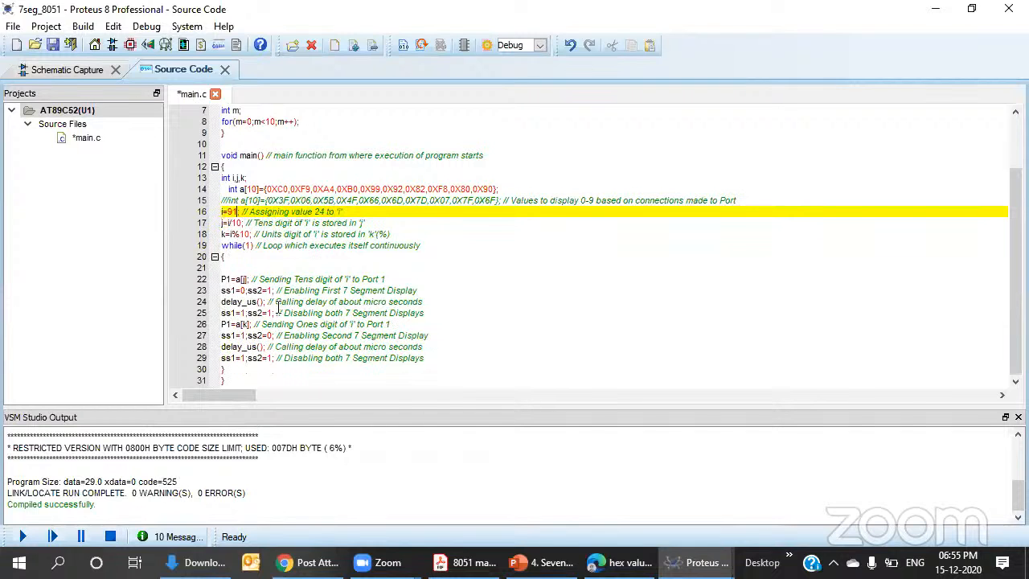
{"action": "left_click", "coordinate": [25, 537]}
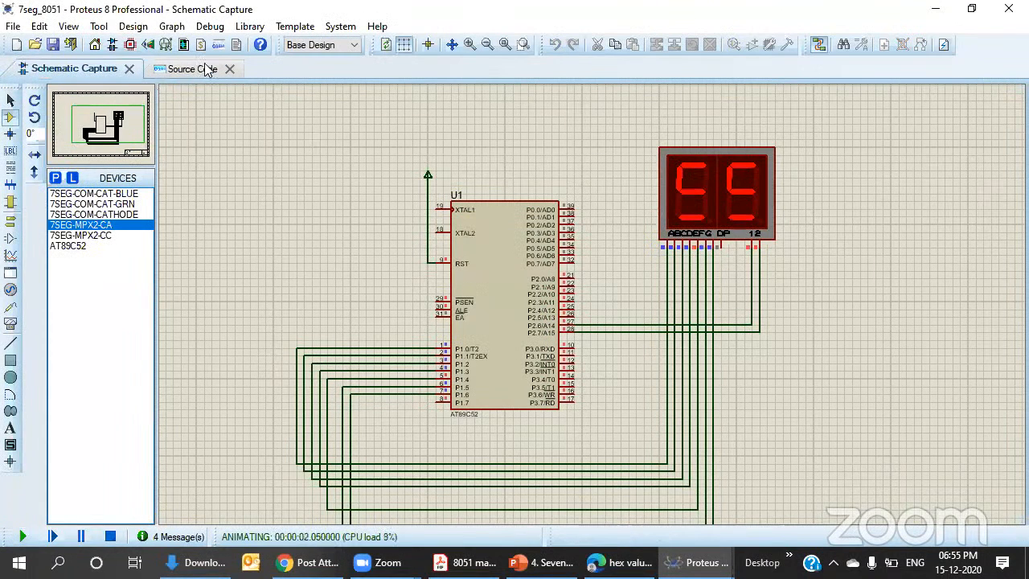
{"action": "left_click", "coordinate": [110, 536]}
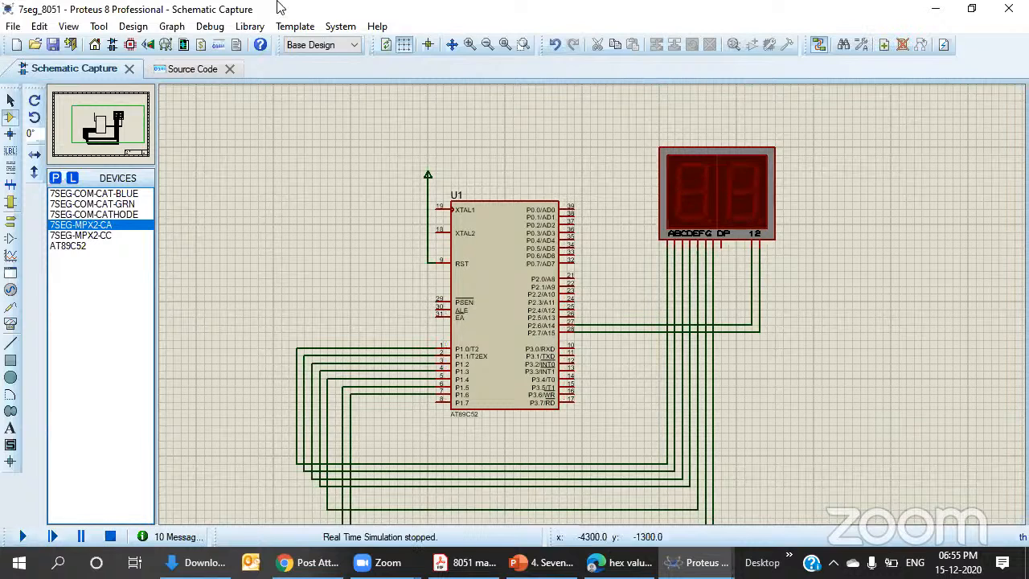
- Examine the ss1 and ss2 enable and disable values in the manual's section 4.9(b) code for the double digit common anode display
{"action": "left_click", "coordinate": [475, 562]}
{"action": "scroll", "coordinate": [368, 354], "scroll_direction": "down", "scroll_amount": 3}
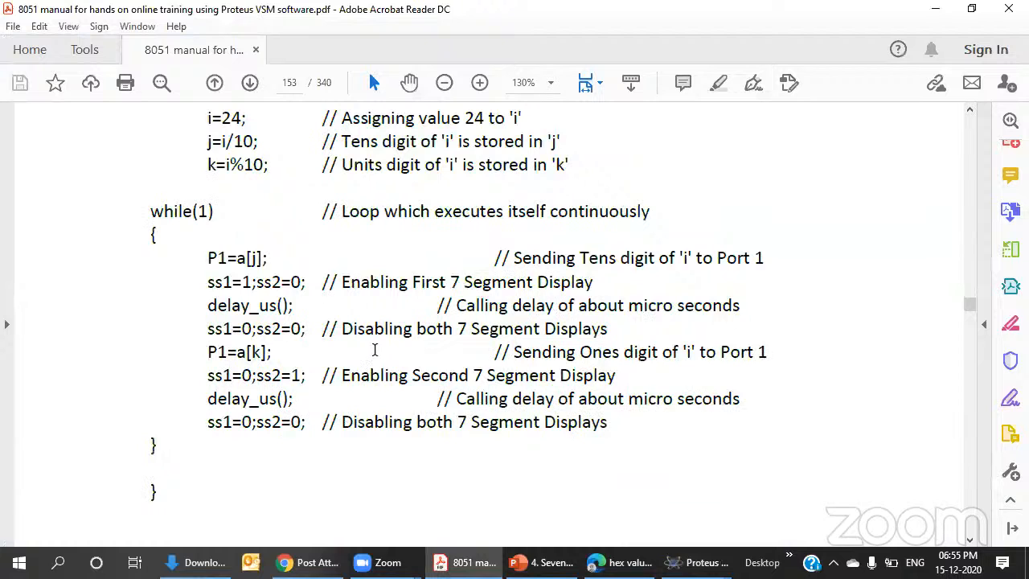
{"action": "scroll", "coordinate": [390, 344], "scroll_direction": "up", "scroll_amount": 2}
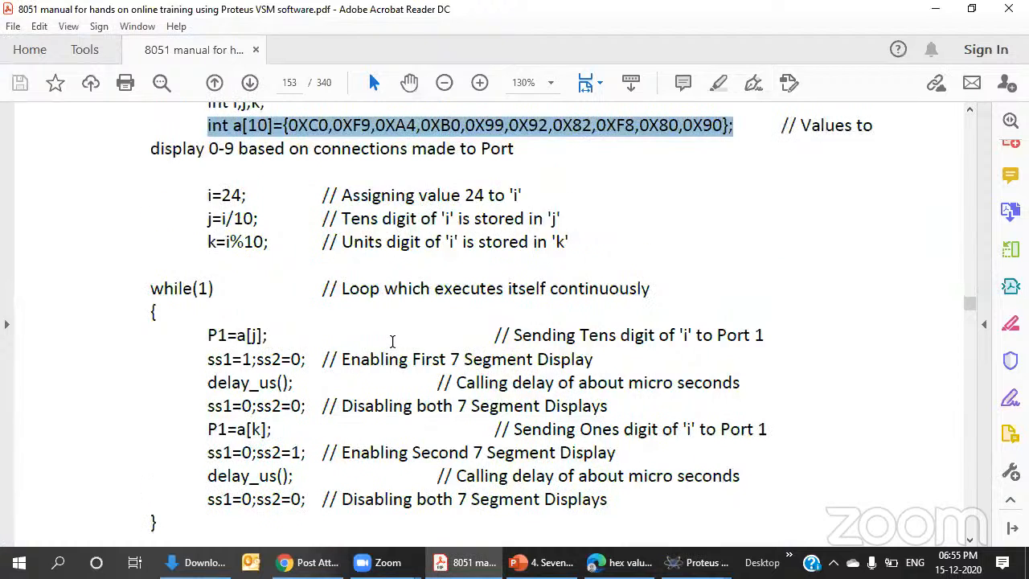
{"action": "scroll", "coordinate": [391, 343], "scroll_direction": "up", "scroll_amount": 3}
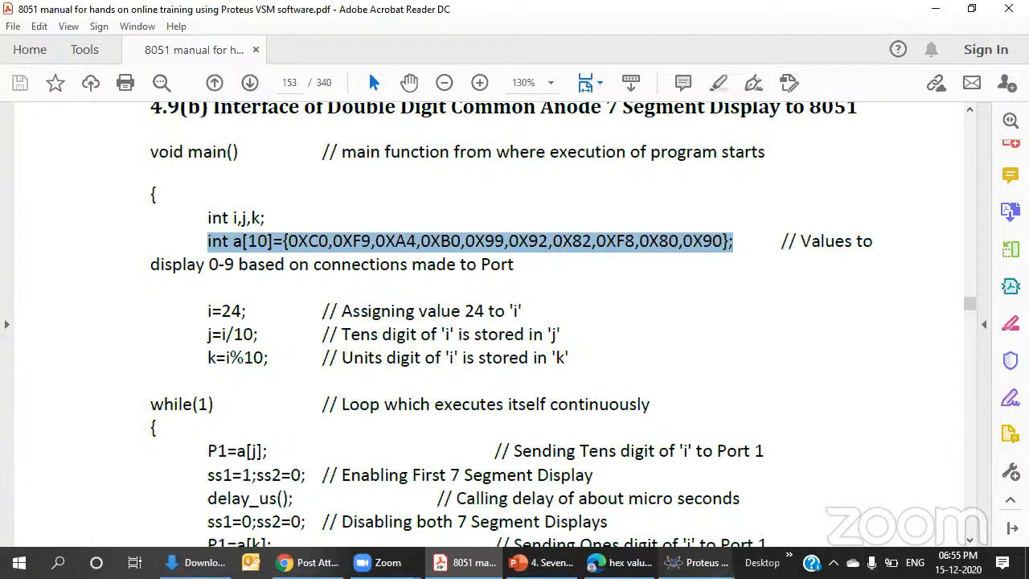
{"action": "left_click", "coordinate": [698, 563]}
{"action": "left_click", "coordinate": [771, 513]}
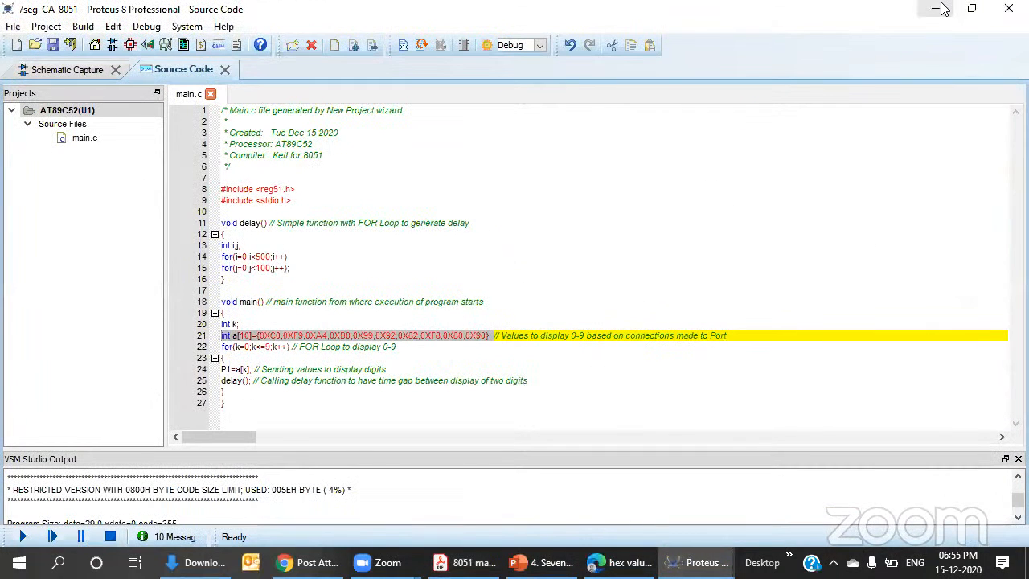
{"action": "left_click", "coordinate": [519, 357]}
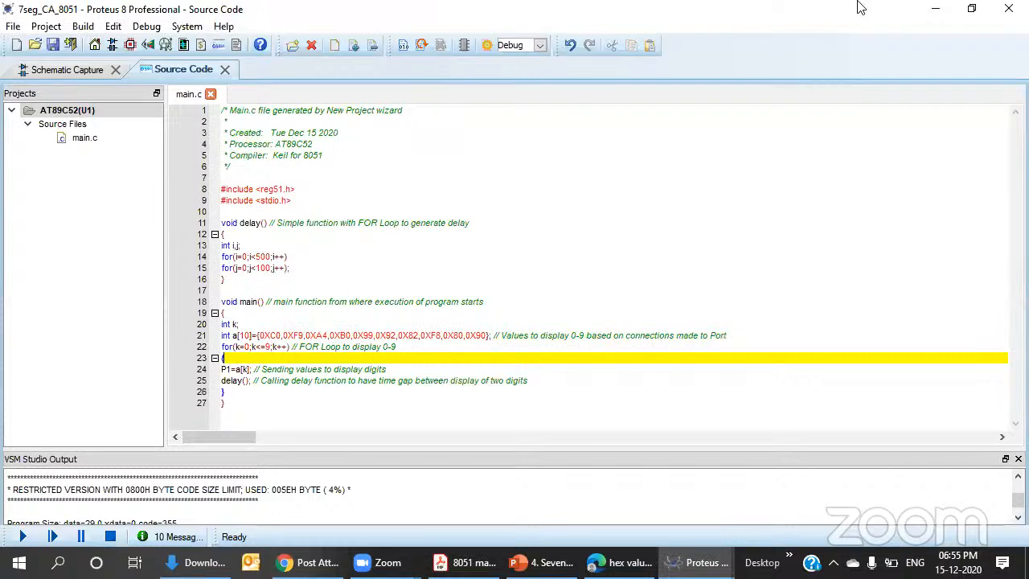
{"action": "left_click", "coordinate": [938, 9]}
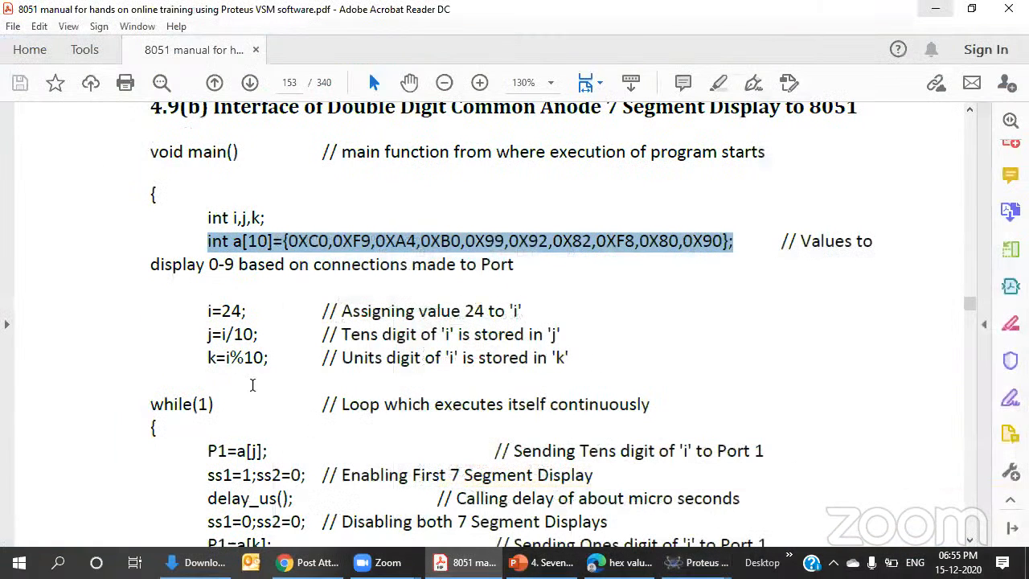
{"action": "scroll", "coordinate": [263, 330], "scroll_direction": "down", "scroll_amount": 4}
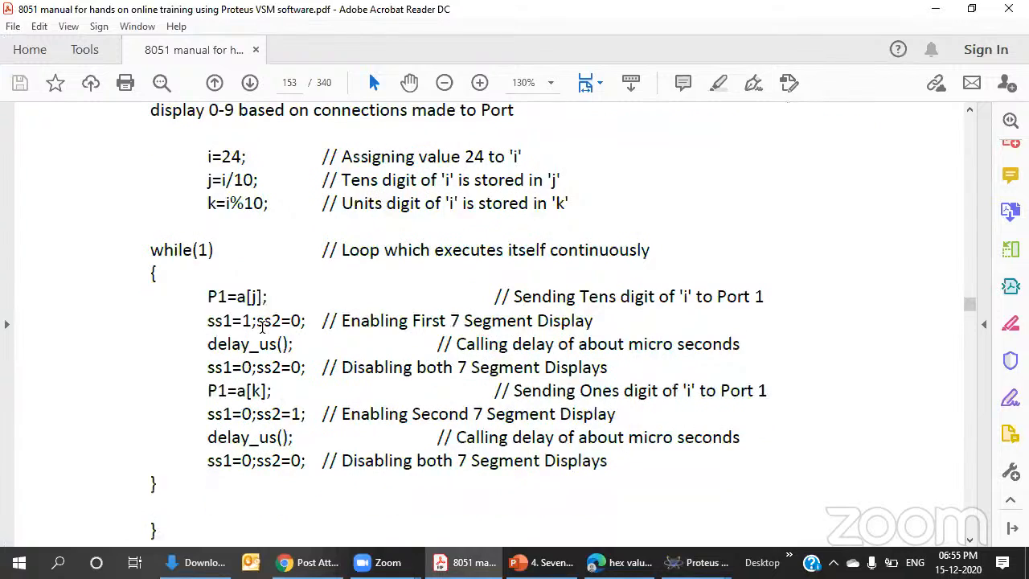
{"action": "scroll", "coordinate": [184, 368], "scroll_direction": "down", "scroll_amount": 3}
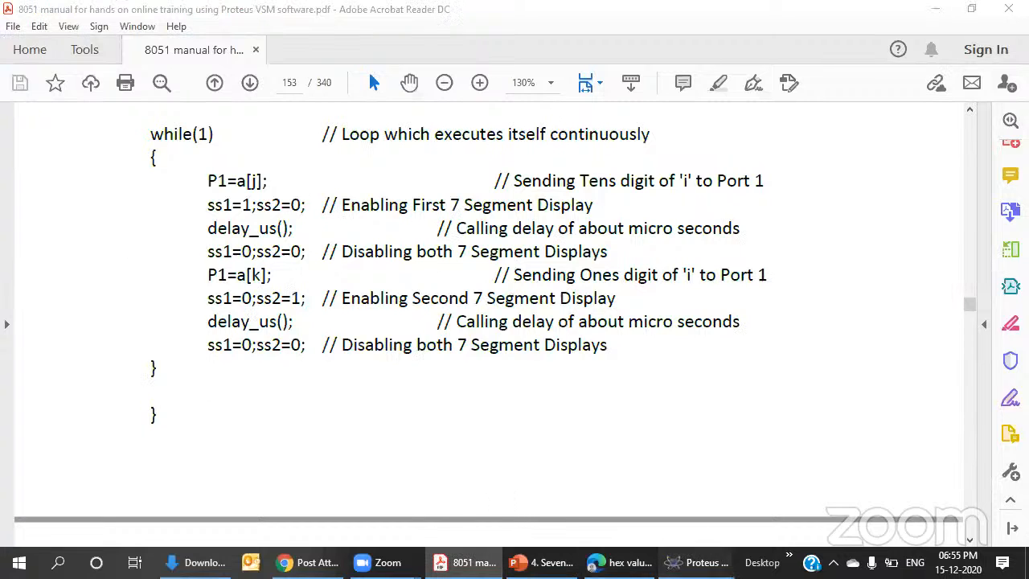
- Rerun and stop the 7seg_8051 simulation to recheck the display, and show the ss1 and ss2 lines in main.c
{"action": "mouse_move", "coordinate": [699, 562]}
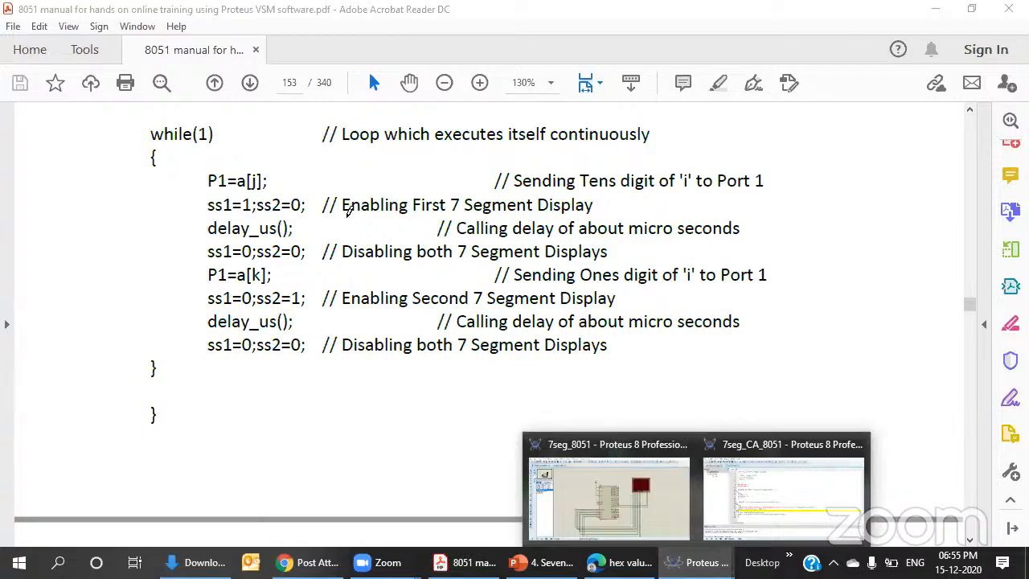
{"action": "left_click", "coordinate": [576, 491]}
{"action": "scroll", "coordinate": [515, 305], "scroll_direction": "up", "scroll_amount": 3}
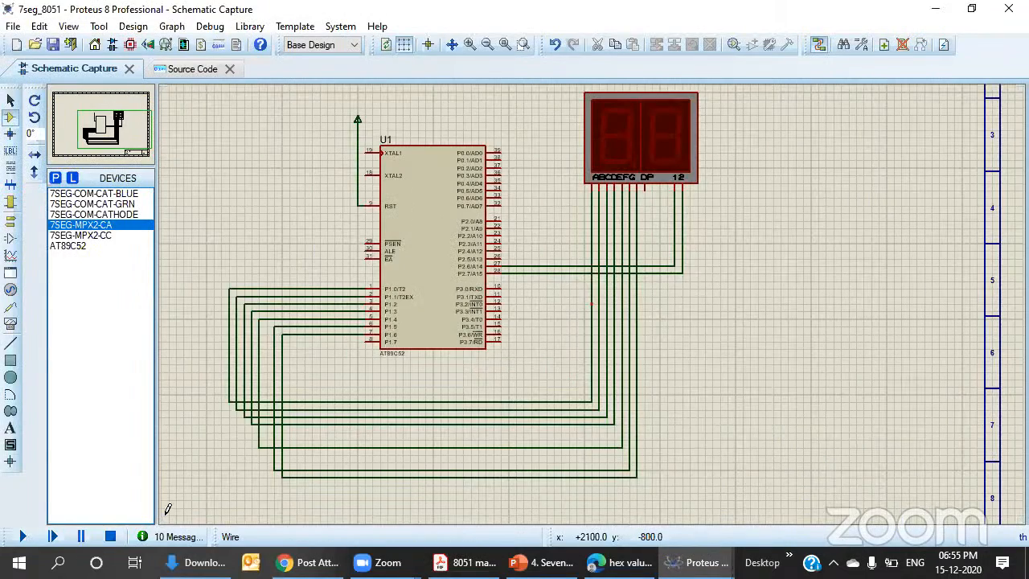
{"action": "left_click", "coordinate": [22, 537]}
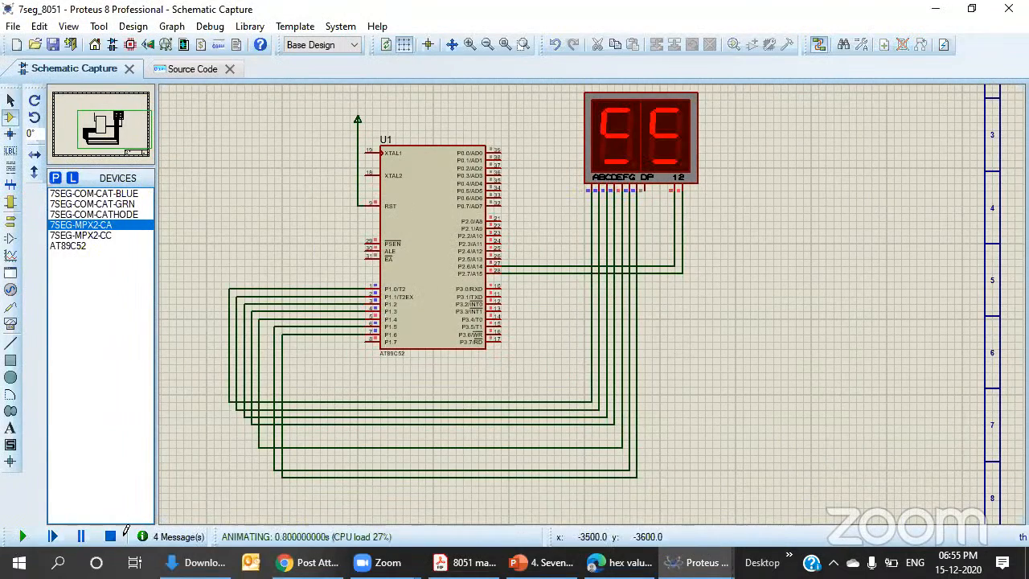
{"action": "left_click", "coordinate": [110, 537]}
{"action": "left_click", "coordinate": [190, 70]}
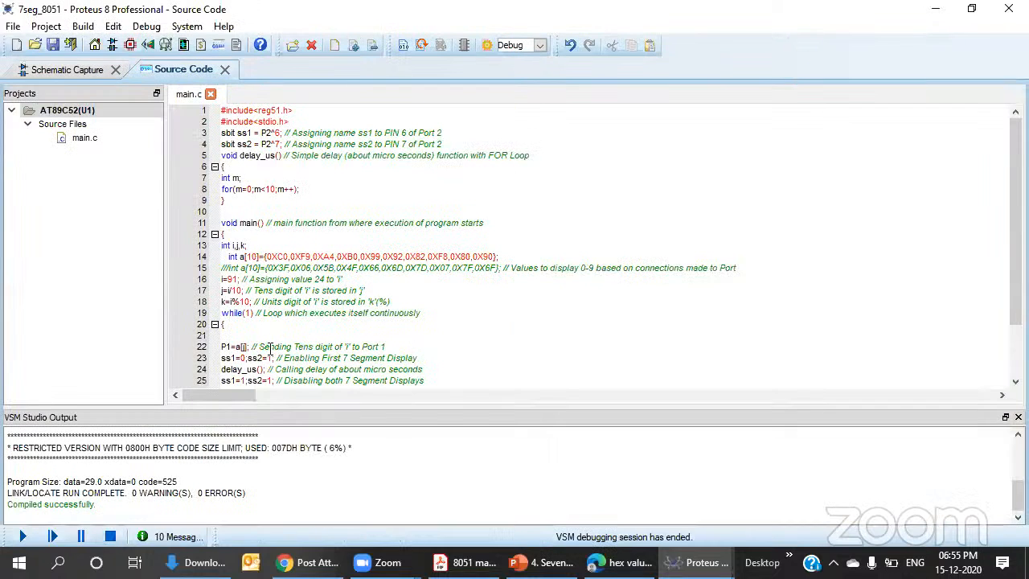
{"action": "scroll", "coordinate": [305, 122], "scroll_direction": "down", "scroll_amount": 2}
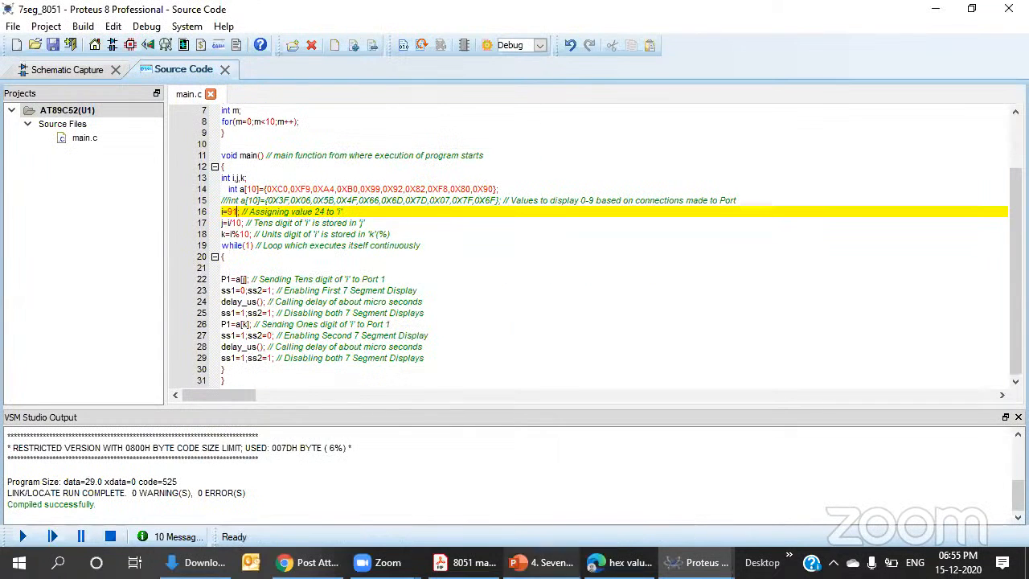
- Check the common anode array in the manual's section 4.9(b) code, and delete all existing code from main.c in the 7seg_8051 project
{"action": "left_click", "coordinate": [701, 558]}
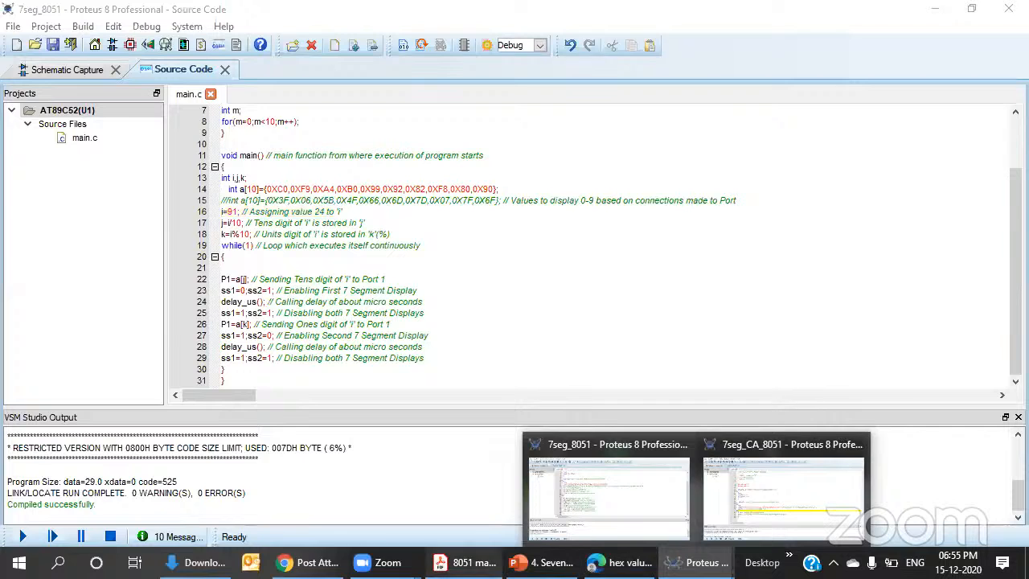
{"action": "left_click", "coordinate": [465, 562]}
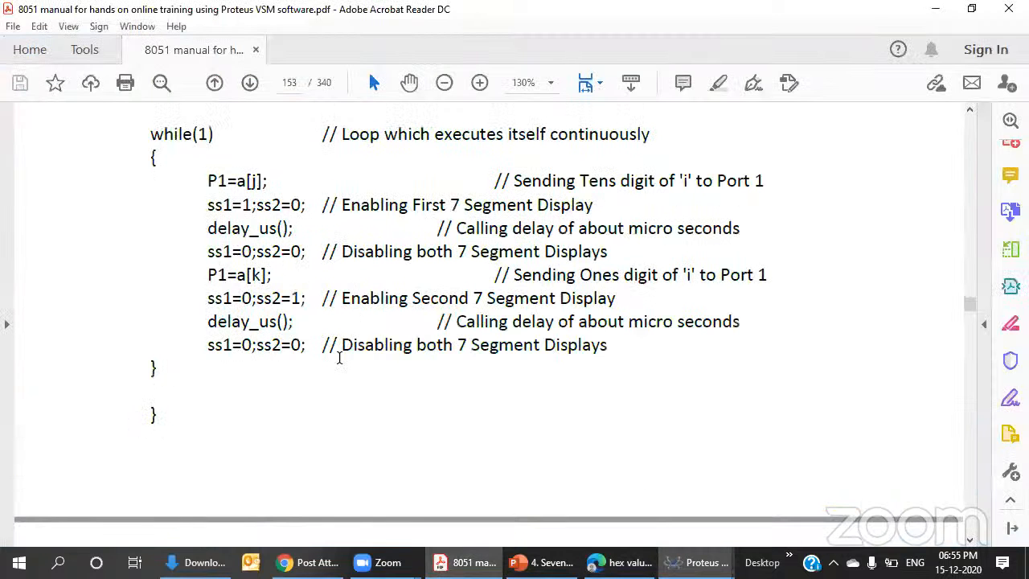
{"action": "scroll", "coordinate": [211, 201], "scroll_direction": "up", "scroll_amount": 7}
{"action": "scroll", "coordinate": [322, 228], "scroll_direction": "down", "scroll_amount": 1}
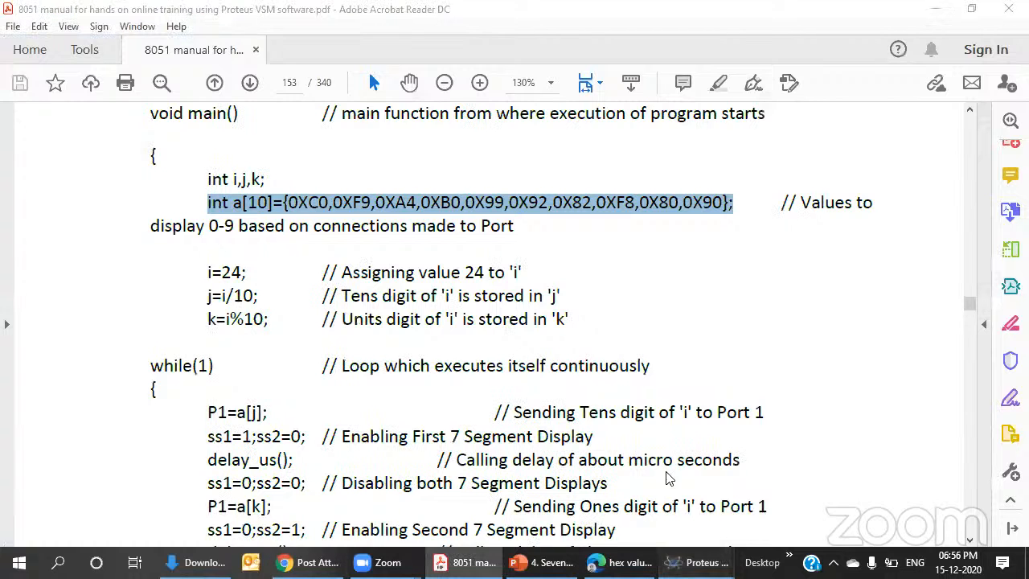
{"action": "mouse_move", "coordinate": [700, 562]}
{"action": "left_click", "coordinate": [608, 495]}
{"action": "scroll", "coordinate": [280, 197], "scroll_direction": "up", "scroll_amount": 2}
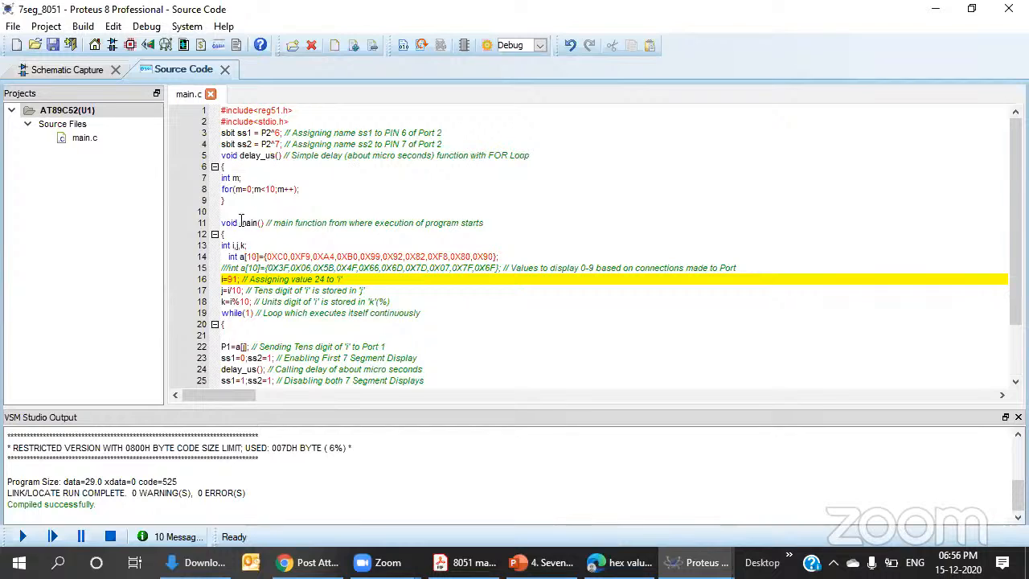
{"action": "key", "text": "ctrl+a"}
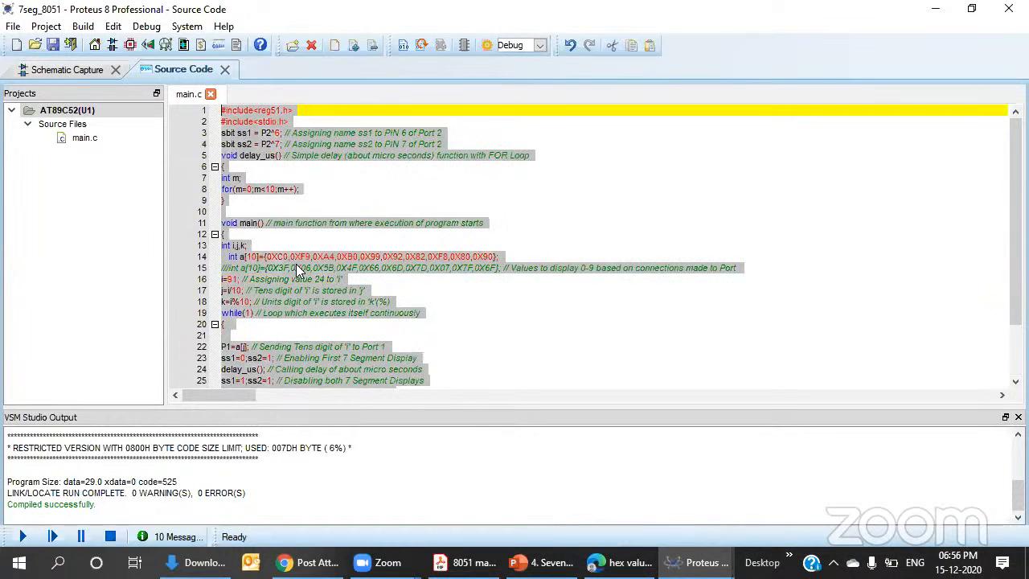
{"action": "key", "text": "Delete"}
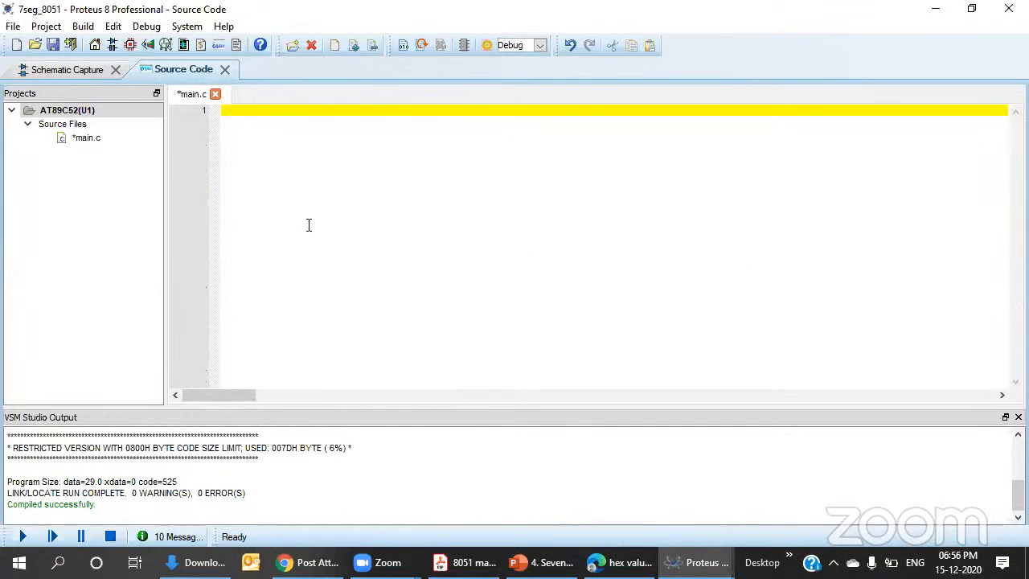
- Compare the 7seg_8051 schematic with the manual's placement and wiring figures for the 7SEG-MPX2-CA display on pages 149 to 153
{"action": "left_click", "coordinate": [87, 70]}
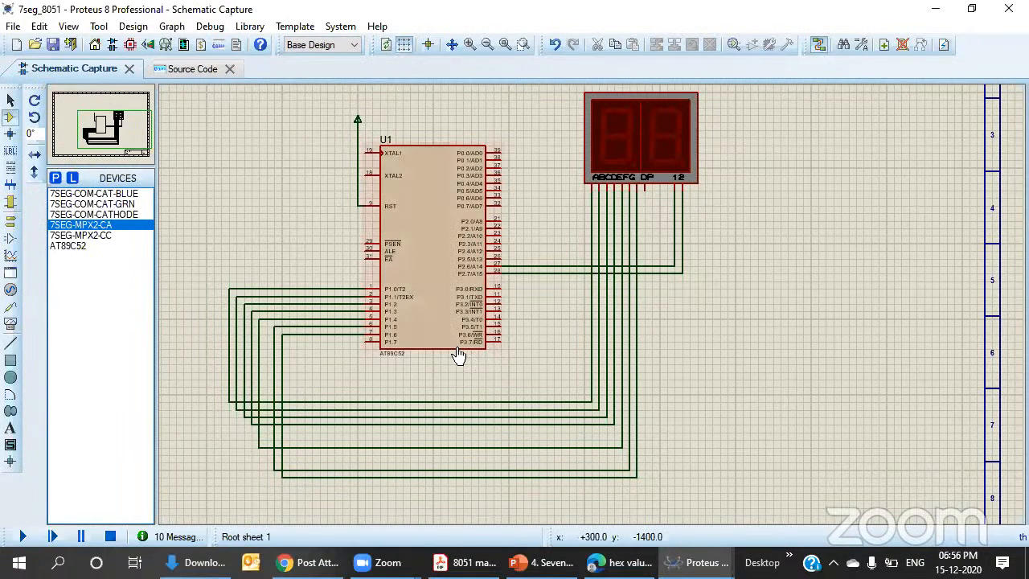
{"action": "left_click", "coordinate": [466, 562]}
{"action": "scroll", "coordinate": [321, 290], "scroll_direction": "up", "scroll_amount": 15}
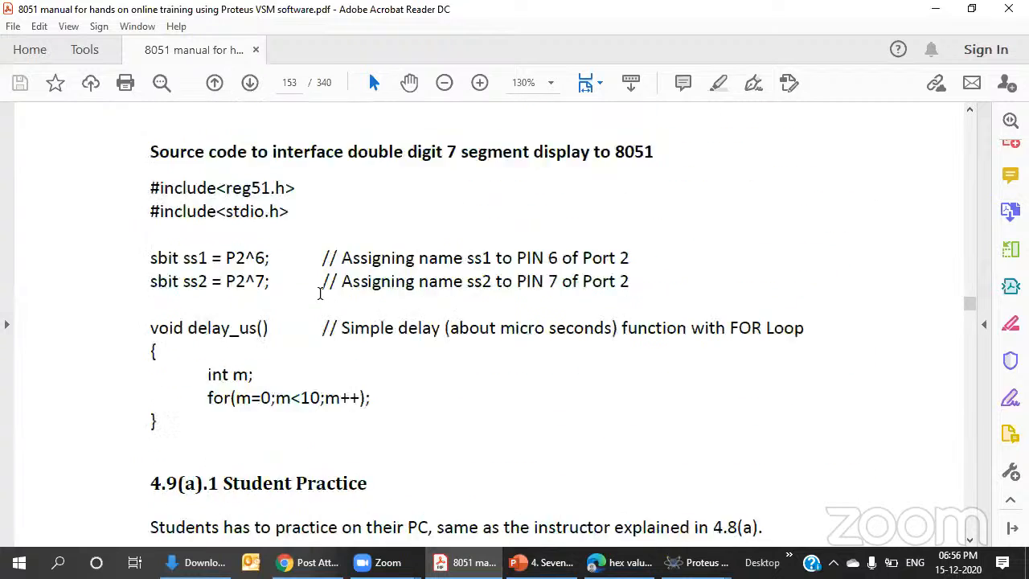
{"action": "scroll", "coordinate": [318, 352], "scroll_direction": "up", "scroll_amount": 2}
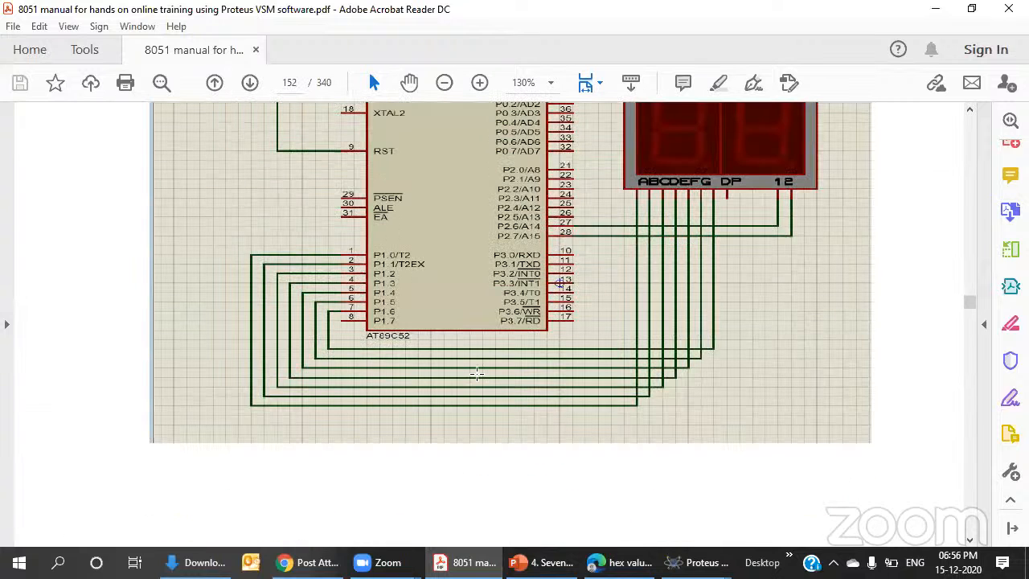
{"action": "scroll", "coordinate": [581, 328], "scroll_direction": "up", "scroll_amount": 5}
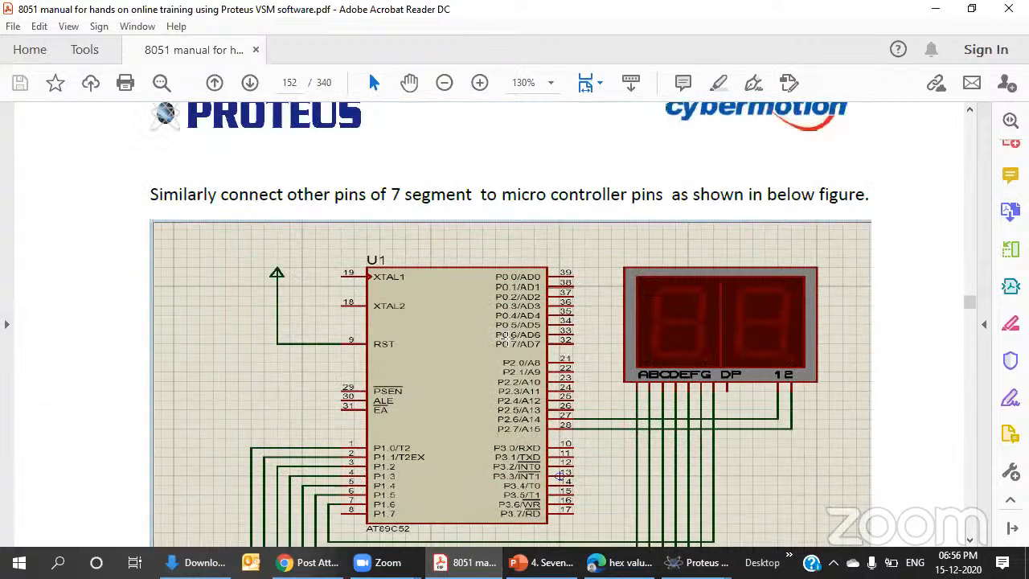
{"action": "scroll", "coordinate": [507, 336], "scroll_direction": "up", "scroll_amount": 18}
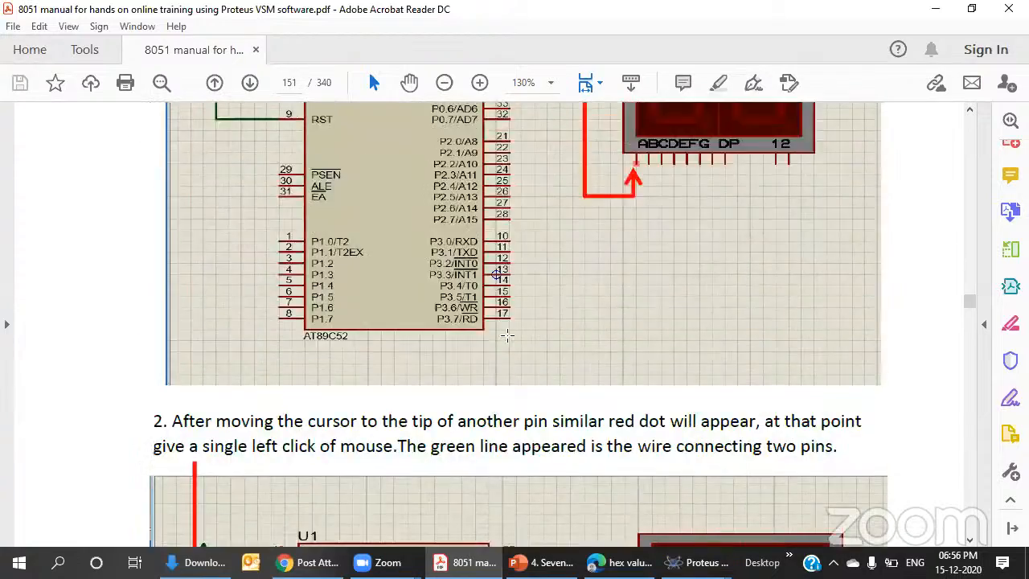
{"action": "scroll", "coordinate": [507, 336], "scroll_direction": "up", "scroll_amount": 15}
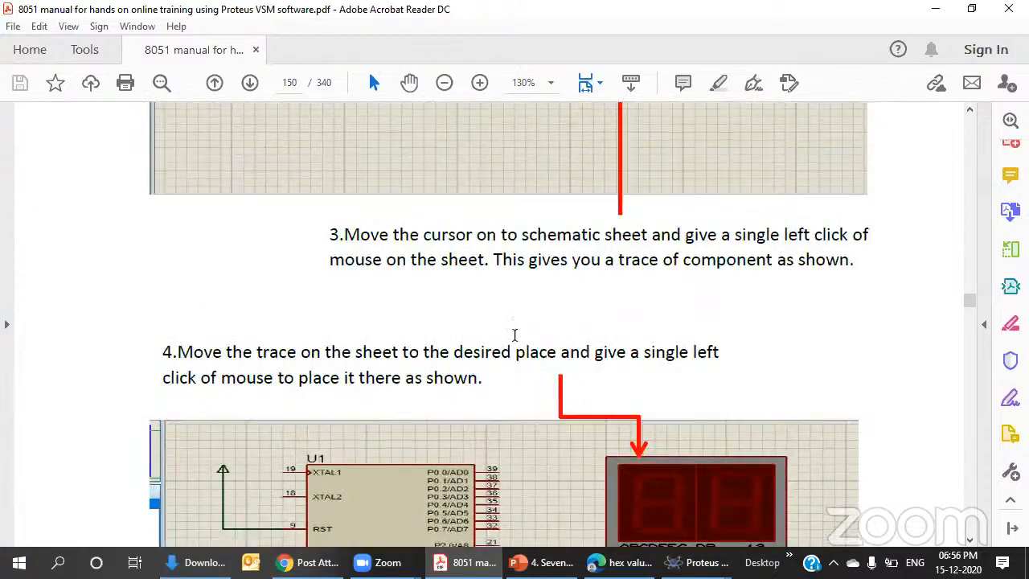
{"action": "scroll", "coordinate": [507, 336], "scroll_direction": "up", "scroll_amount": 11}
{"action": "scroll", "coordinate": [538, 384], "scroll_direction": "up", "scroll_amount": 5}
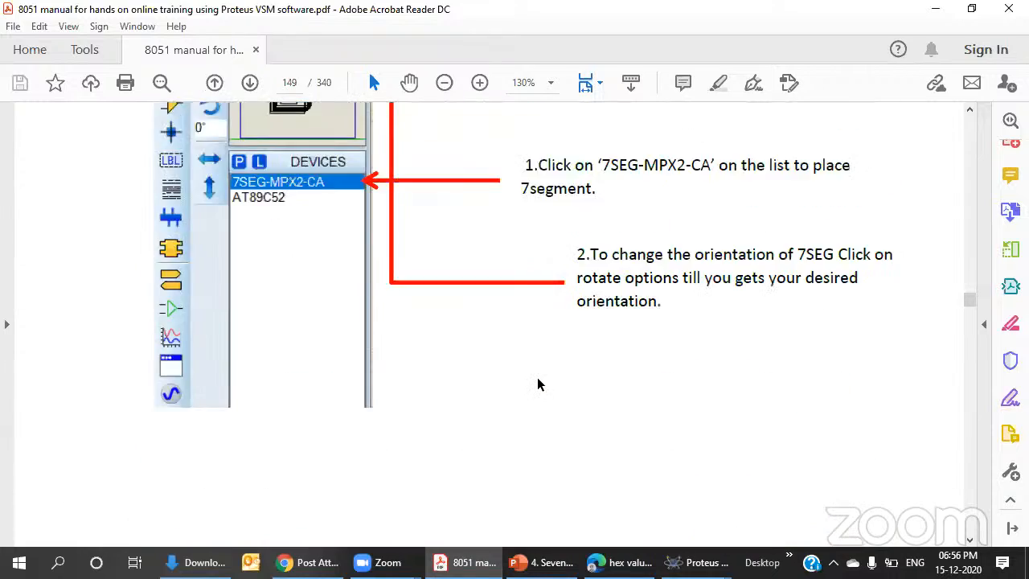
{"action": "scroll", "coordinate": [558, 345], "scroll_direction": "down", "scroll_amount": 8}
{"action": "scroll", "coordinate": [589, 311], "scroll_direction": "down", "scroll_amount": 10}
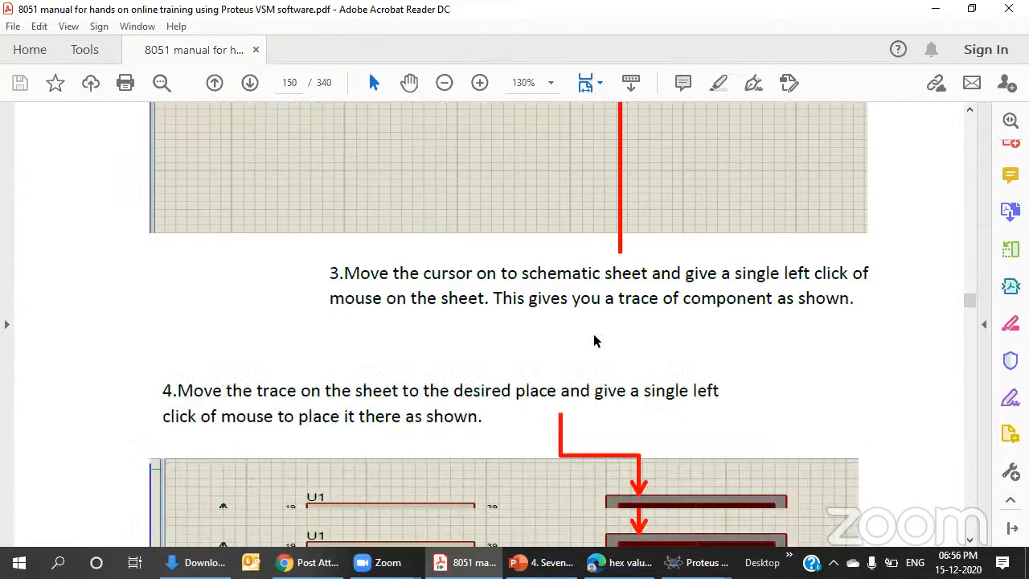
{"action": "scroll", "coordinate": [576, 310], "scroll_direction": "down", "scroll_amount": 12}
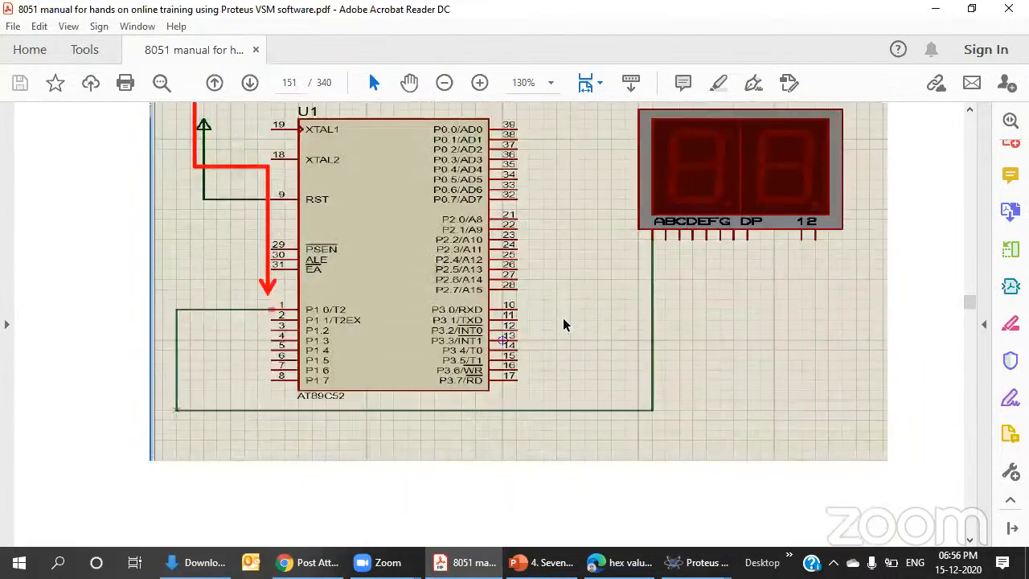
{"action": "scroll", "coordinate": [547, 330], "scroll_direction": "down", "scroll_amount": 5}
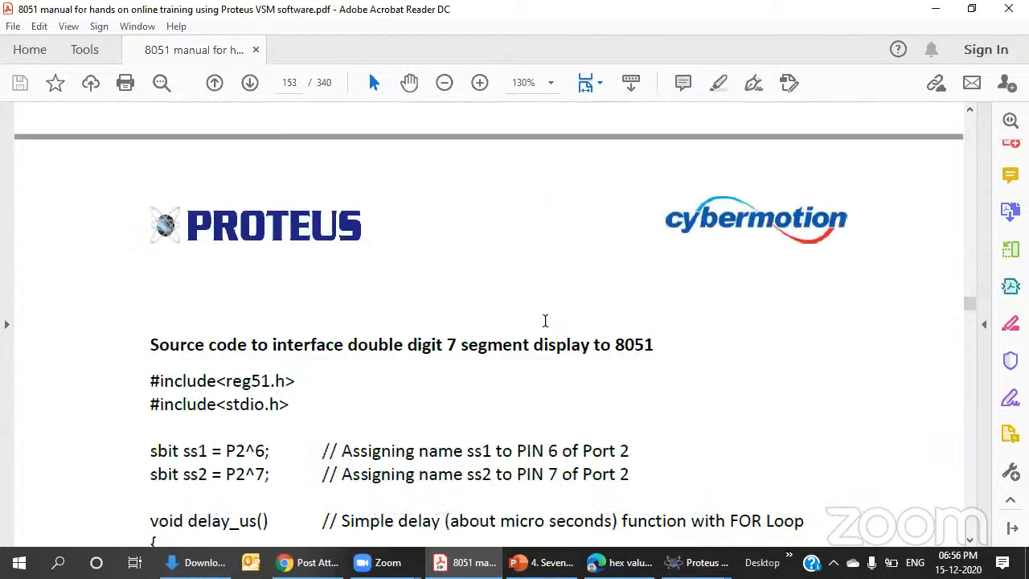
- Copy the includes, the ss1 and ss2 pin assignments and the delay_us() function from the manual into the empty main.c
{"action": "left_click_drag", "start_coordinate": [155, 220], "coordinate": [180, 421]}
{"action": "key", "text": "ctrl+c"}
{"action": "scroll", "coordinate": [180, 421], "scroll_direction": "down", "scroll_amount": 3}
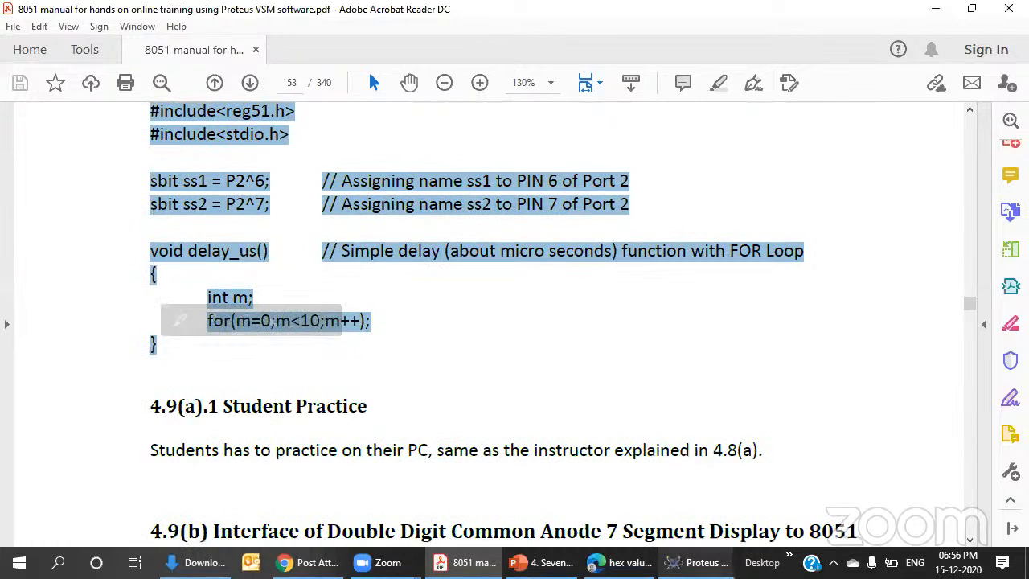
{"action": "mouse_move", "coordinate": [700, 563]}
{"action": "left_click", "coordinate": [606, 502]}
{"action": "left_click", "coordinate": [193, 69]}
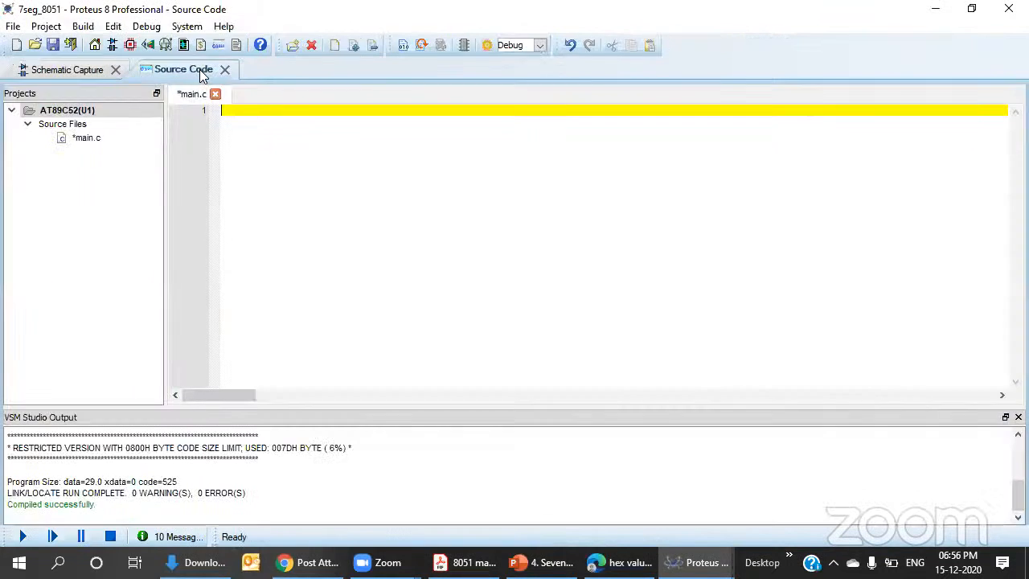
{"action": "key", "text": "ctrl+v"}
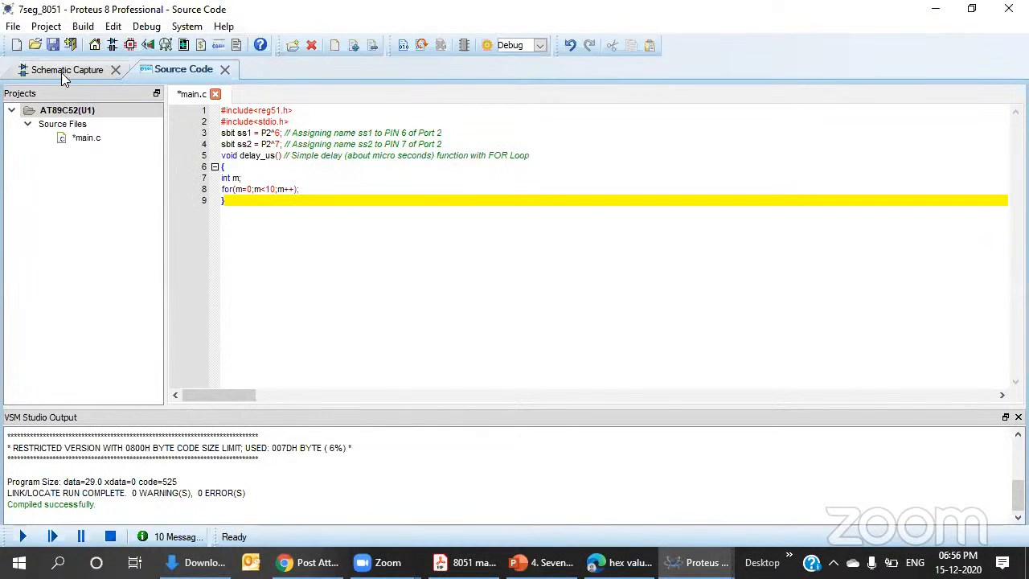
- Copy the void main() code of the manual's section 4.9(b) and paste it into main.c below the delay_us() function
{"action": "left_click", "coordinate": [465, 563]}
{"action": "scroll", "coordinate": [307, 295], "scroll_direction": "down", "scroll_amount": 10}
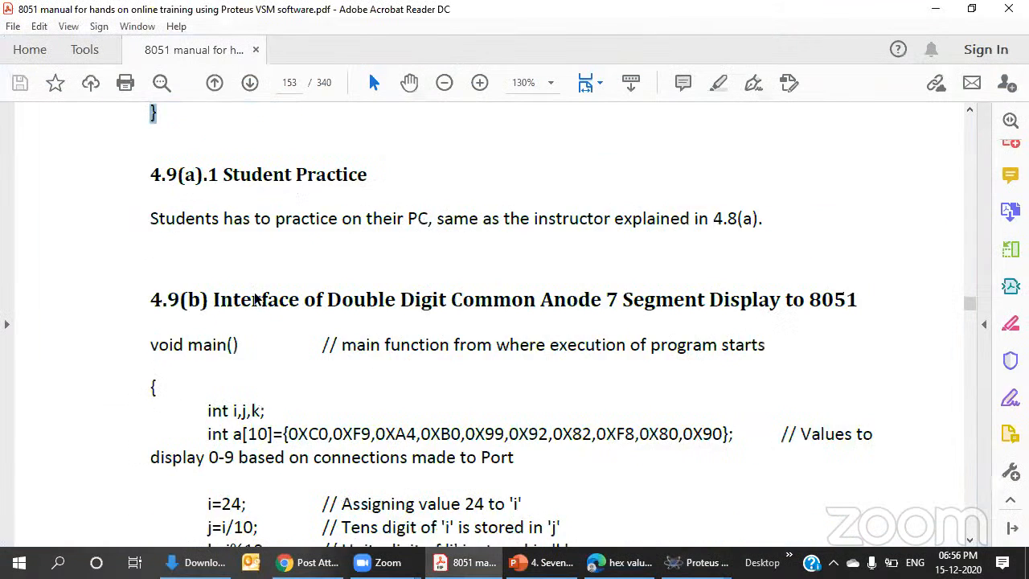
{"action": "left_click_drag", "start_coordinate": [151, 190], "coordinate": [158, 336]}
{"action": "scroll", "coordinate": [158, 336], "scroll_direction": "down", "scroll_amount": 3}
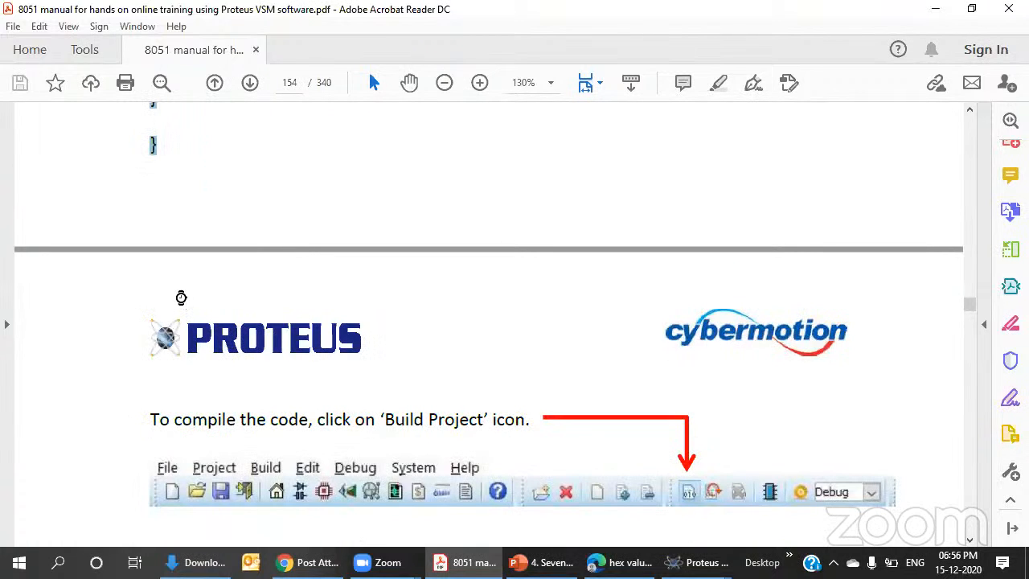
{"action": "mouse_move", "coordinate": [698, 562]}
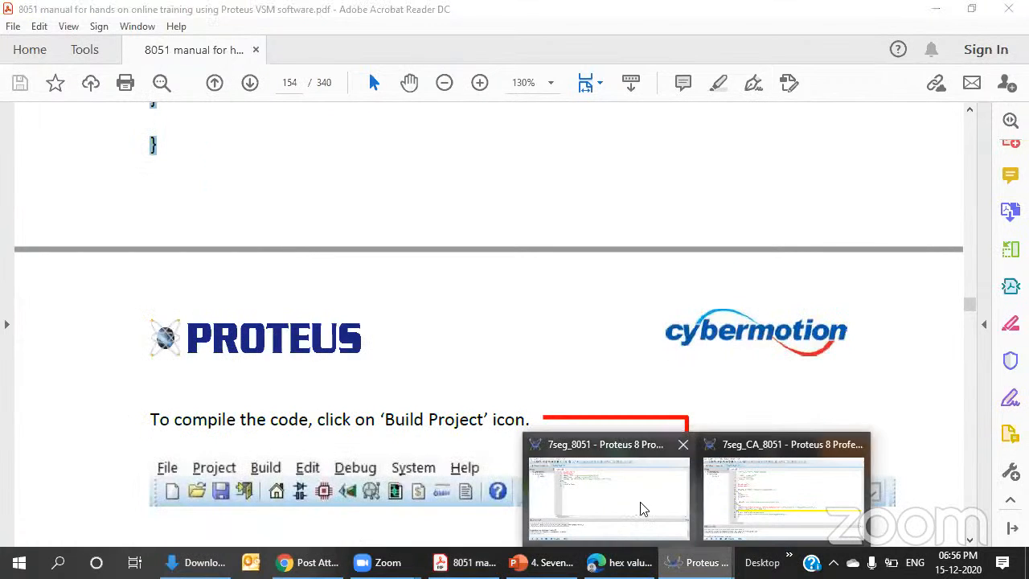
{"action": "left_click", "coordinate": [643, 508]}
{"action": "key", "text": "Return"}
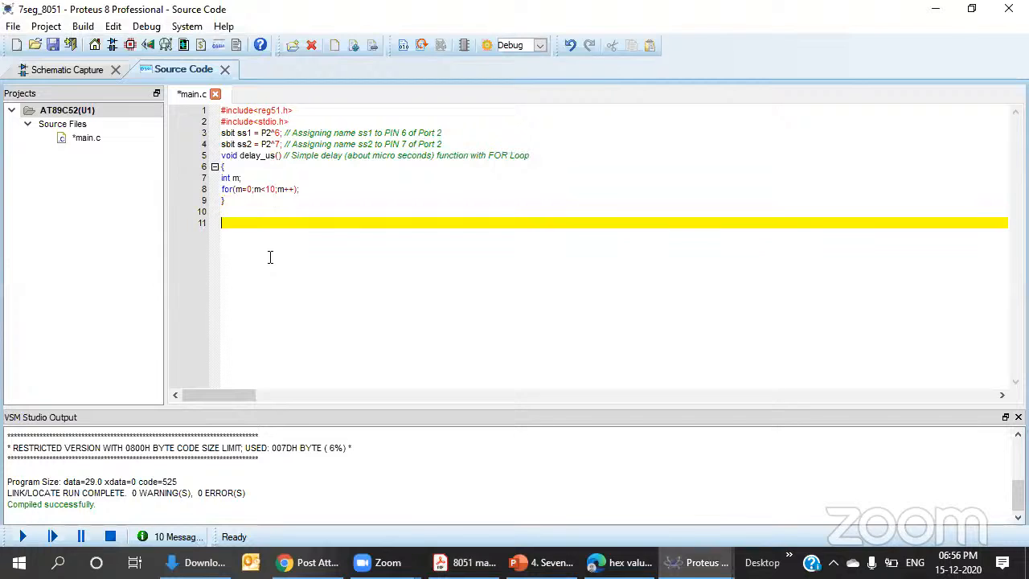
{"action": "type", "text": "void main() // main function from where execution of program starts { int i,j,k; int a[10]={0XC0,0XF9,0XA4,0XB0,0X99,0X92,0X82,0XF8,0X80,0X90}; // Values to display 0-9 based on connections made to Port i=24; // Assigning value 24 to 'i' j=i/10; // Tens digit of 'i' is stored in 'j' k=i%10; // Units digit of 'i' is stored in 'k' while(1) // Loop which executes itself continuously { P1=a[j]; // Sending Tens digit of 'i' to Port 1 ss1=1;ss2=0; // Enabling First 7 Segment Display delay_us(); // Calling delay of about micro seconds ss1=0;ss2=0; // Disabling both 7 Segment Displays P1=a[k]; // Sending Ones digit of 'i' to Port 1 ss1=0;ss2=1; // Enabling Second 7 Segment Display delay_us(); // Calling delay of about micro seconds ss1=0;ss2=0; // Disabling both 7 Segment Displays } }"}
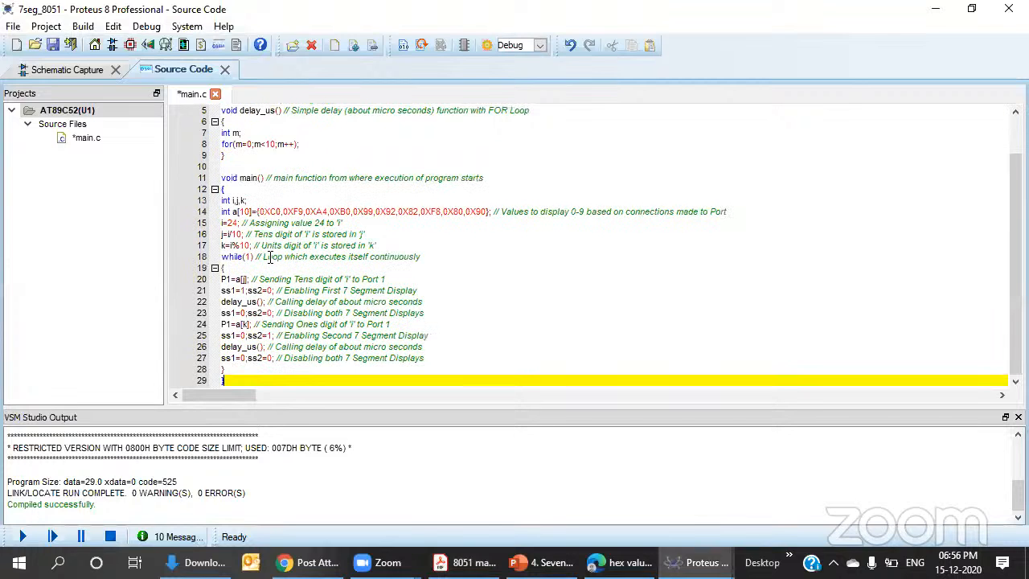
- Run the simulation with the manual's code, check the two-digit display in the schematic, and stop it
{"action": "left_click", "coordinate": [29, 538]}
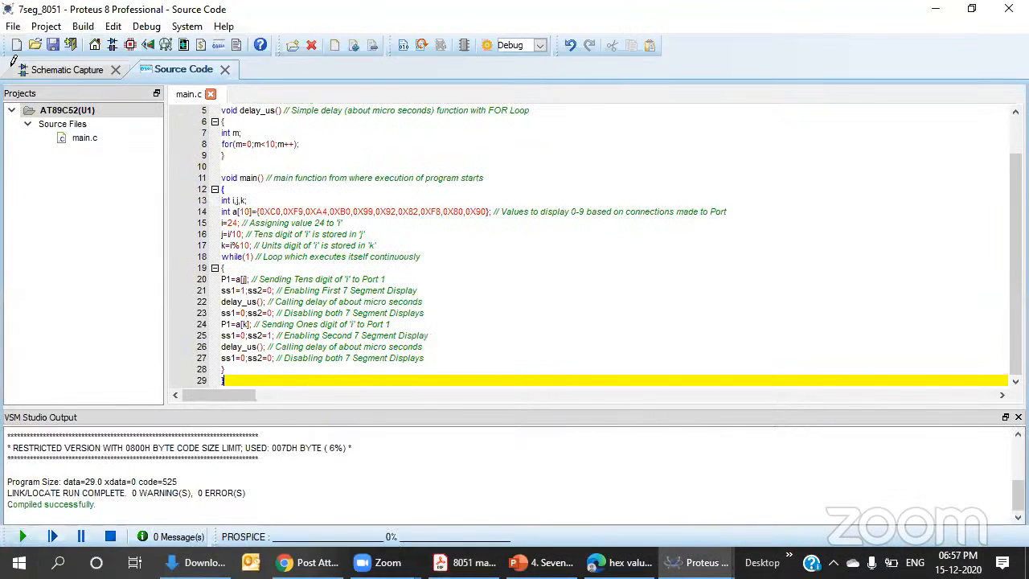
{"action": "left_click", "coordinate": [14, 70]}
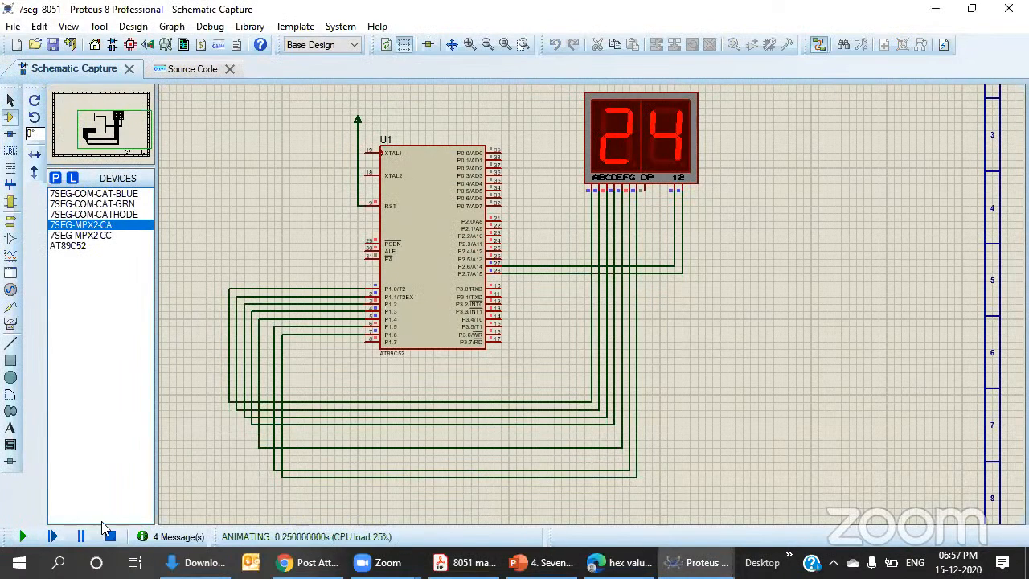
{"action": "left_click", "coordinate": [110, 536]}
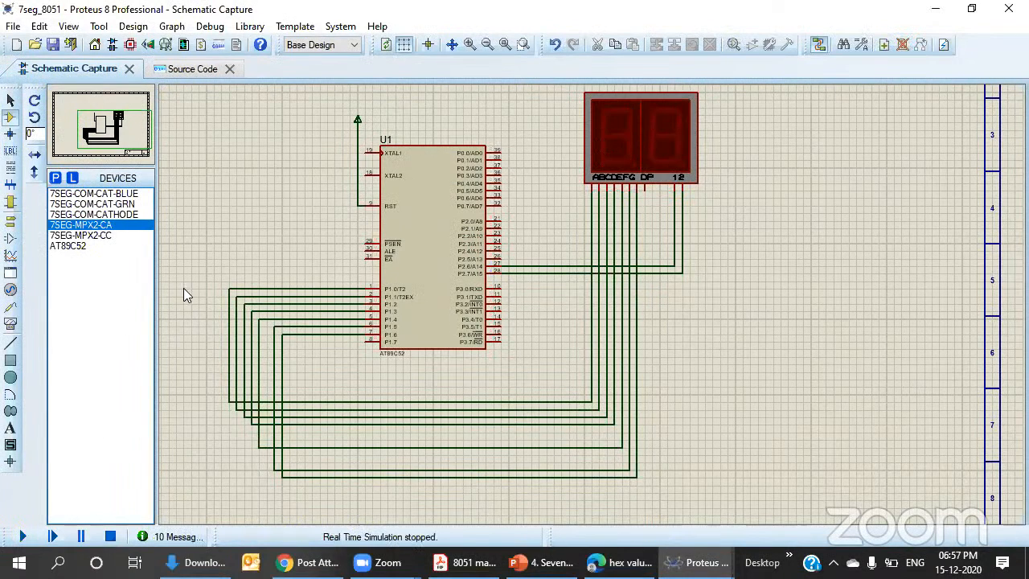
- Set the displayed number to i=91 in main.c, run the simulation to check the display, and stop it
{"action": "key", "text": "BackSpace"}
{"action": "key", "text": "BackSpace"}
{"action": "type", "text": "91"}
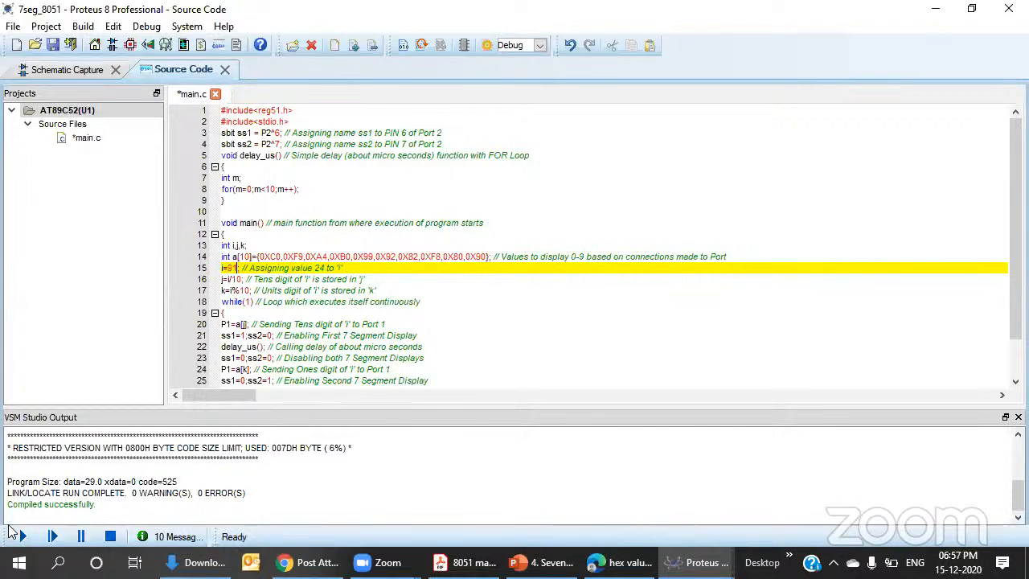
{"action": "left_click", "coordinate": [22, 536]}
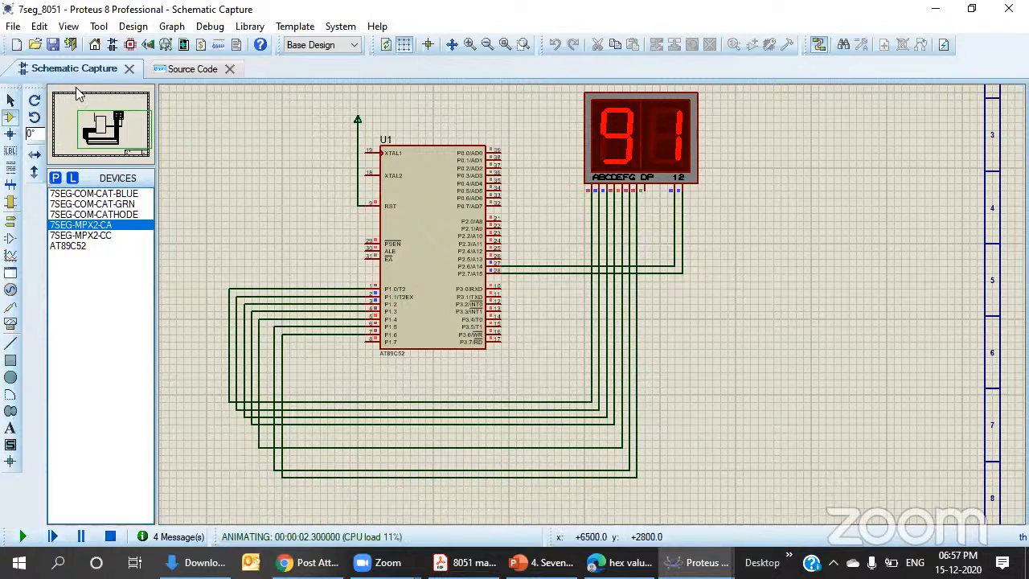
{"action": "left_click", "coordinate": [197, 69]}
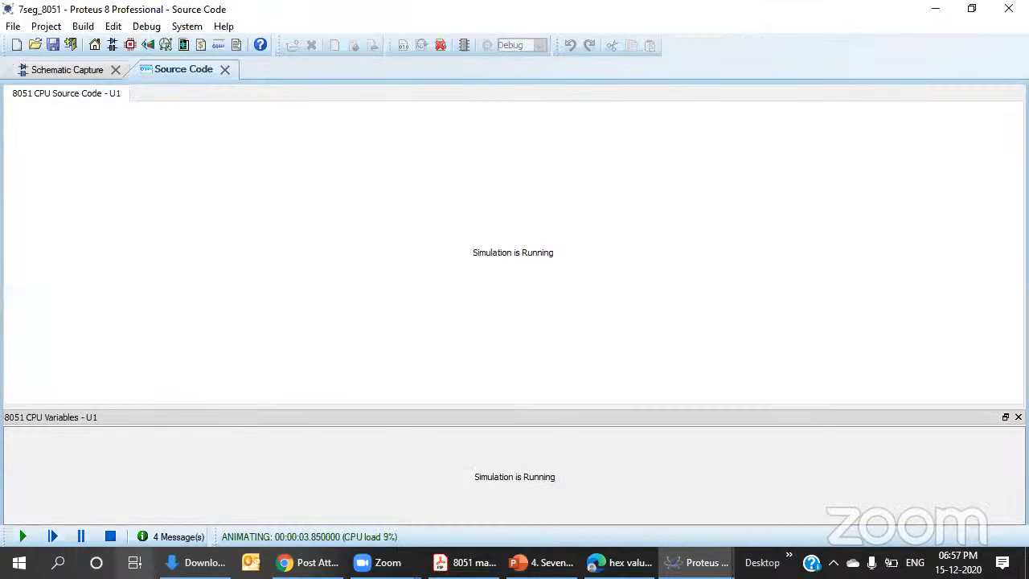
{"action": "left_click", "coordinate": [111, 537]}
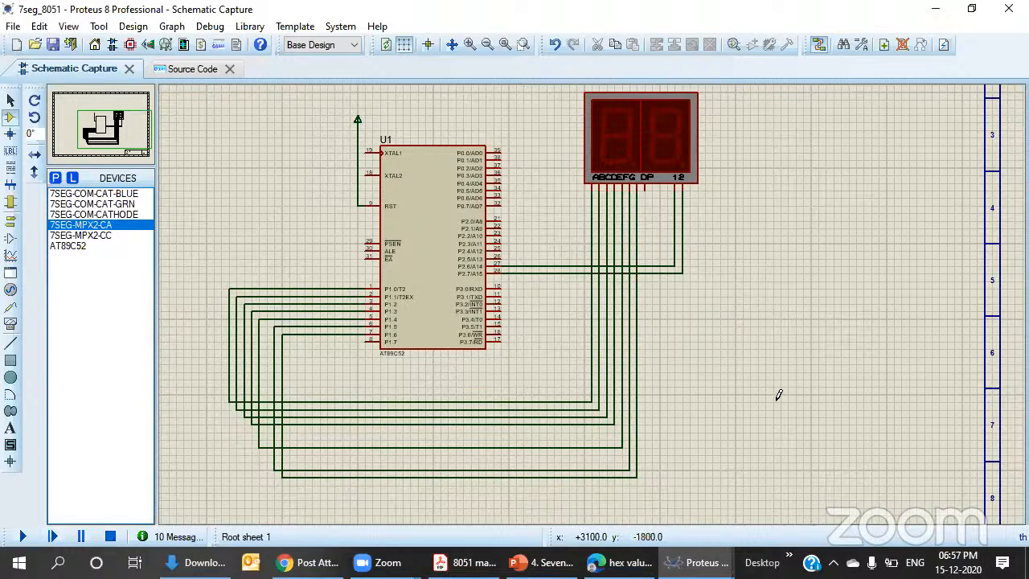
- Inspect the schematic wiring between the AT89C52's port 1 and port 2 pins and the two-digit display
{"action": "scroll", "coordinate": [600, 312], "scroll_direction": "down", "scroll_amount": 1}
{"action": "scroll", "coordinate": [606, 276], "scroll_direction": "up", "scroll_amount": 1}
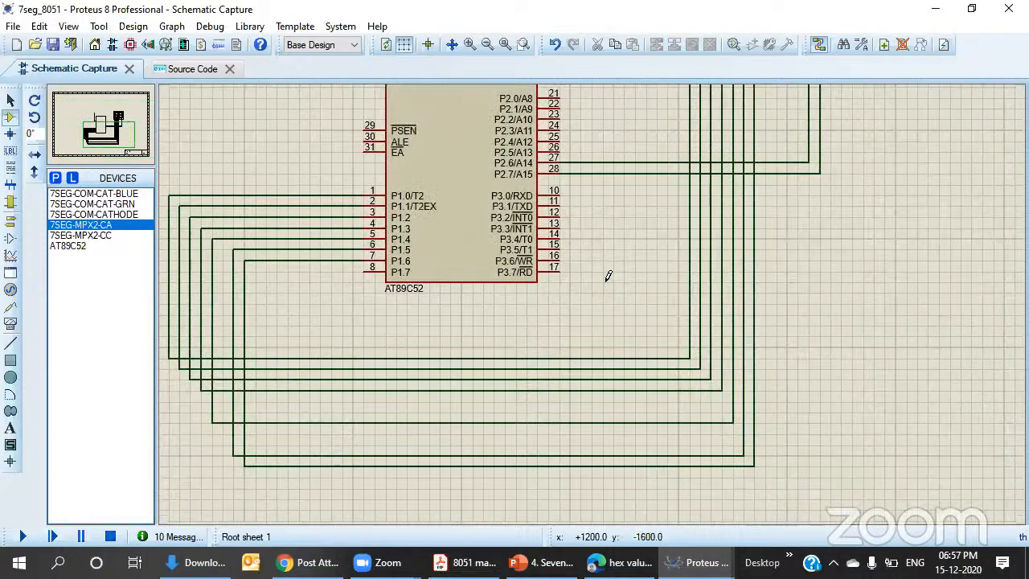
{"action": "scroll", "coordinate": [599, 273], "scroll_direction": "down", "scroll_amount": 1}
{"action": "left_click", "coordinate": [527, 47]}
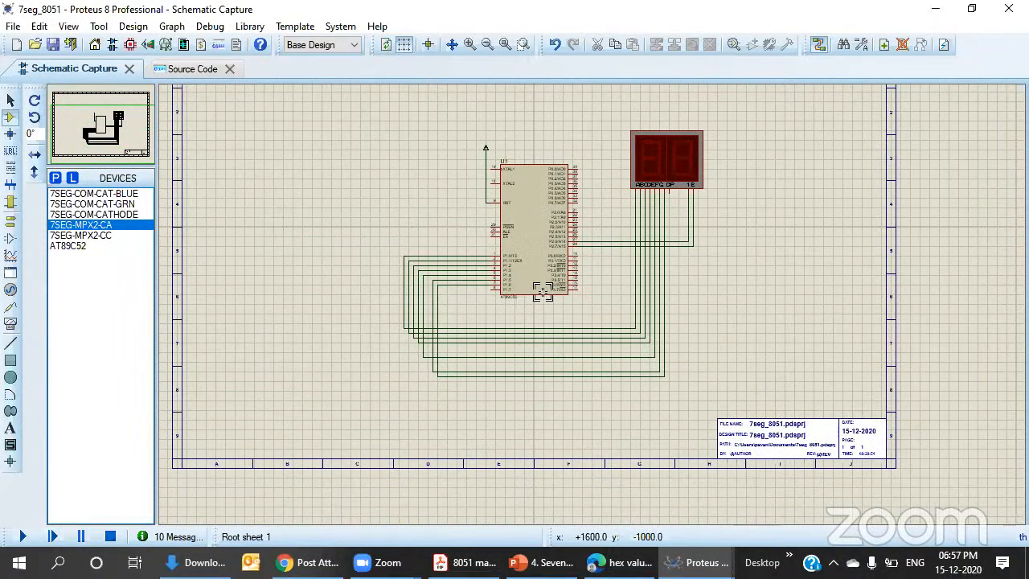
{"action": "left_click_drag", "start_coordinate": [357, 87], "coordinate": [718, 407]}
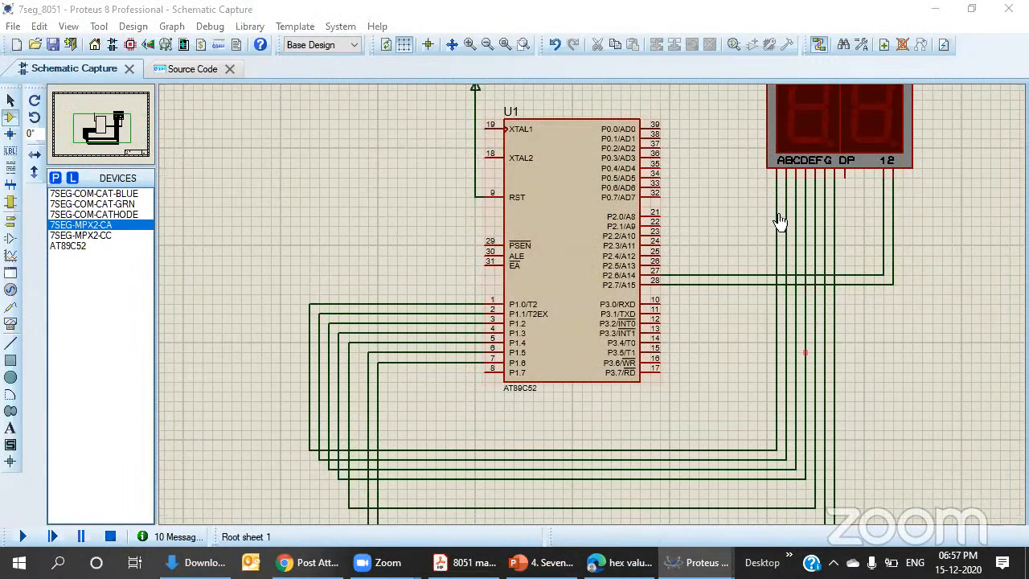
{"action": "scroll", "coordinate": [611, 419], "scroll_direction": "down", "scroll_amount": 1}
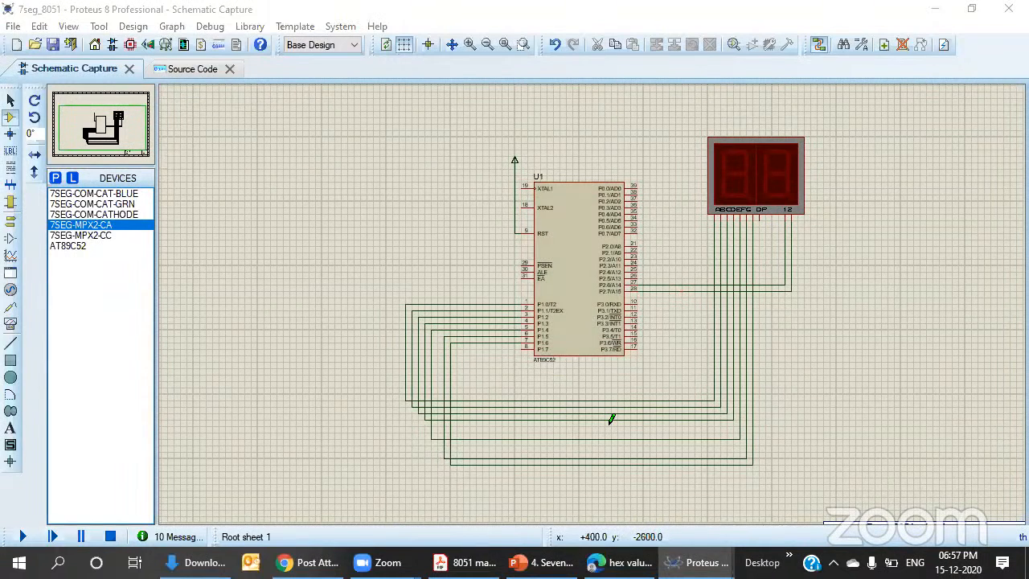
- Run the simulation with i=91 and check the two-digit display in the schematic
{"action": "left_click", "coordinate": [522, 46]}
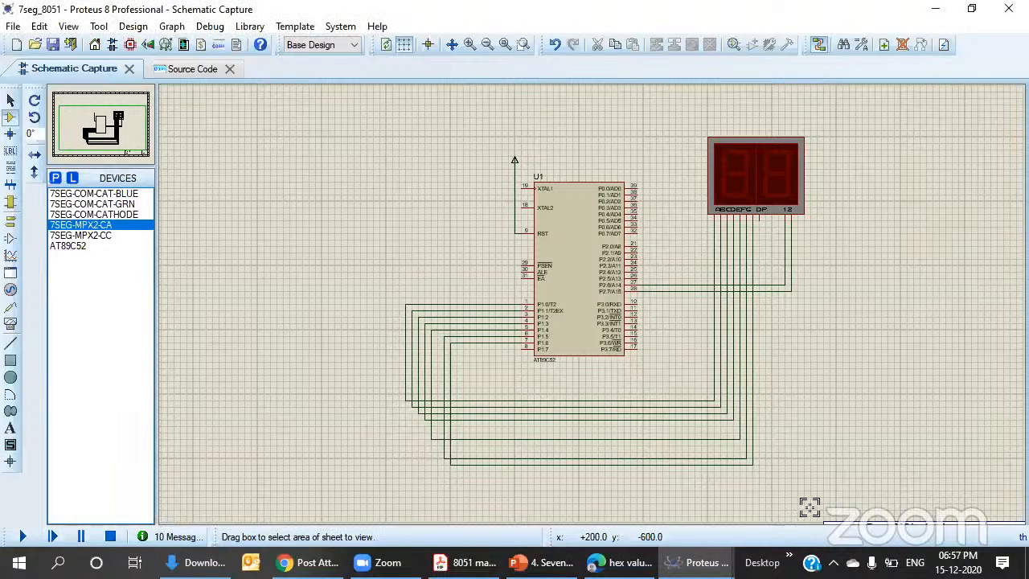
{"action": "left_click_drag", "start_coordinate": [821, 476], "coordinate": [368, 124]}
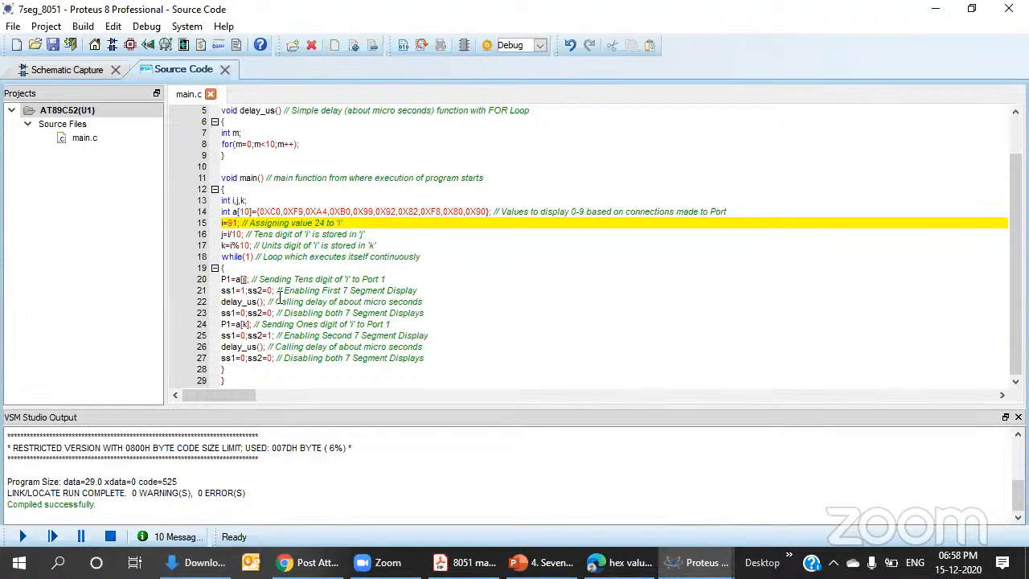
{"action": "left_click", "coordinate": [22, 536]}
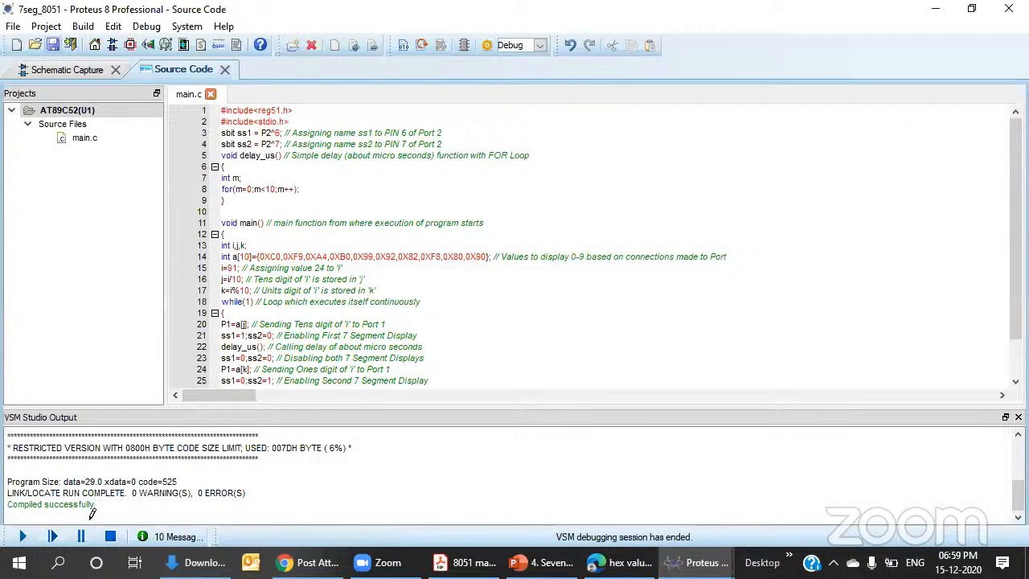
{"action": "key", "text": "F12"}
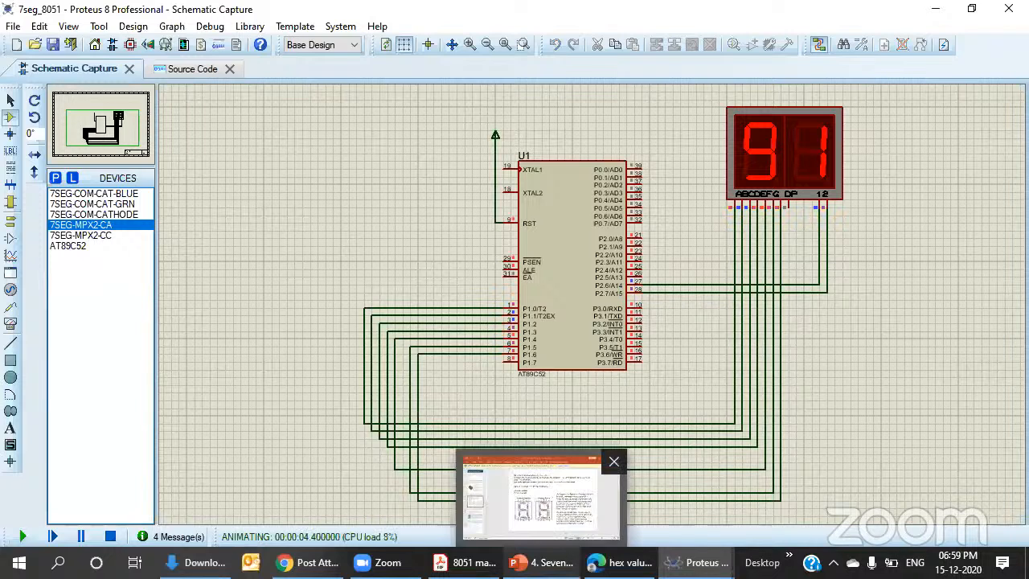
{"action": "left_click", "coordinate": [540, 562]}
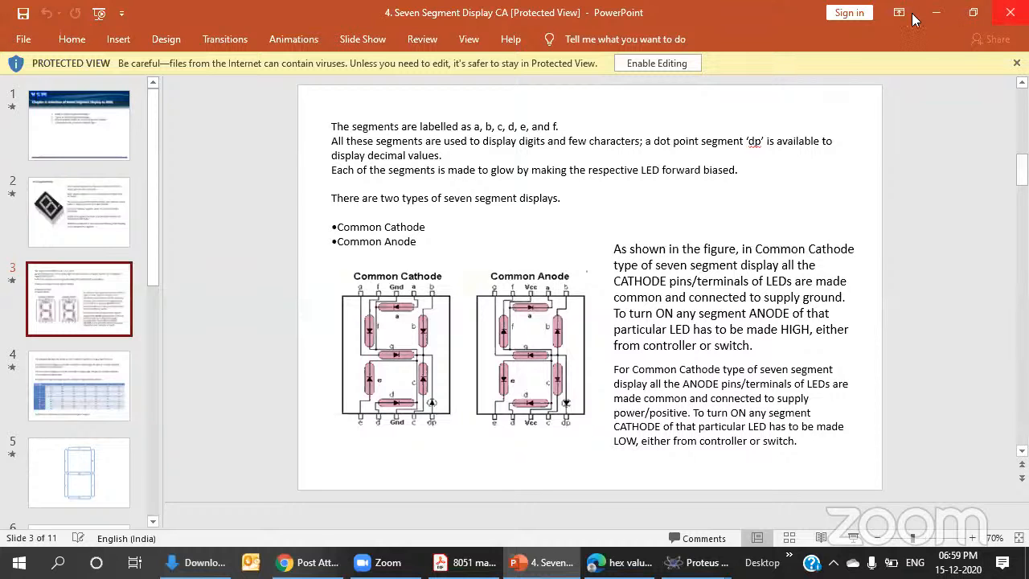
{"action": "key", "text": "alt+Tab"}
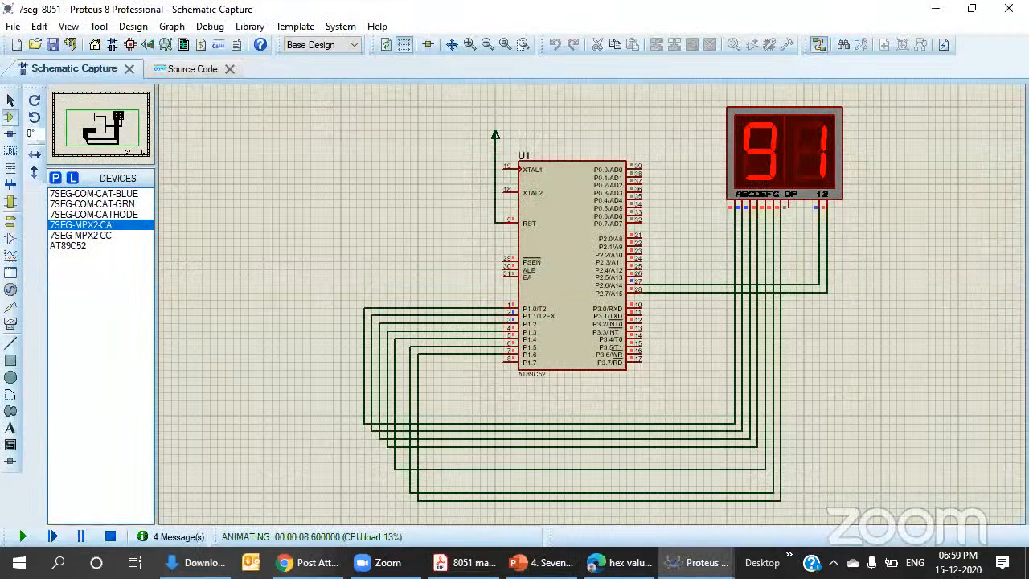
{"action": "left_click", "coordinate": [935, 9]}
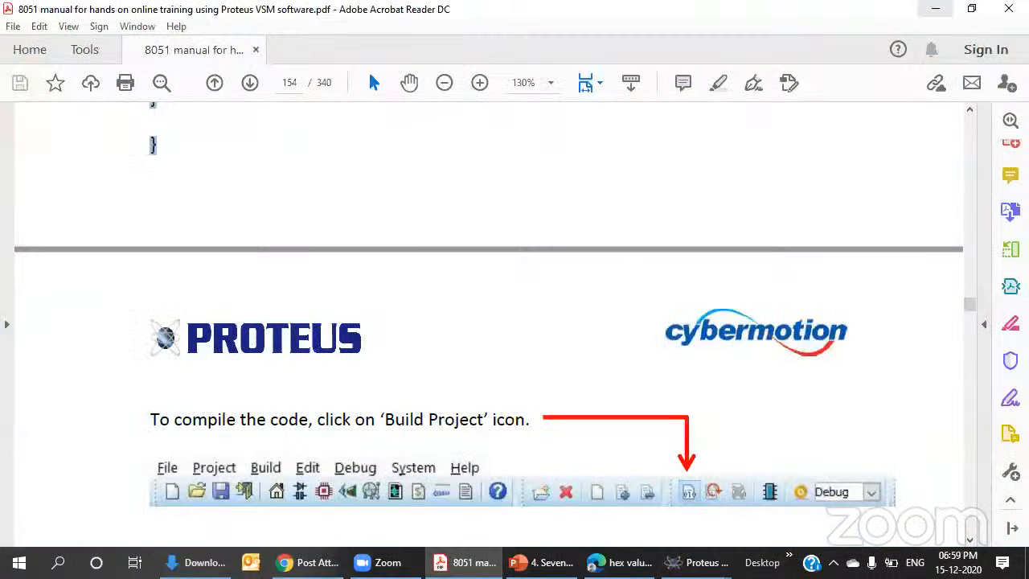
{"action": "left_click", "coordinate": [699, 562]}
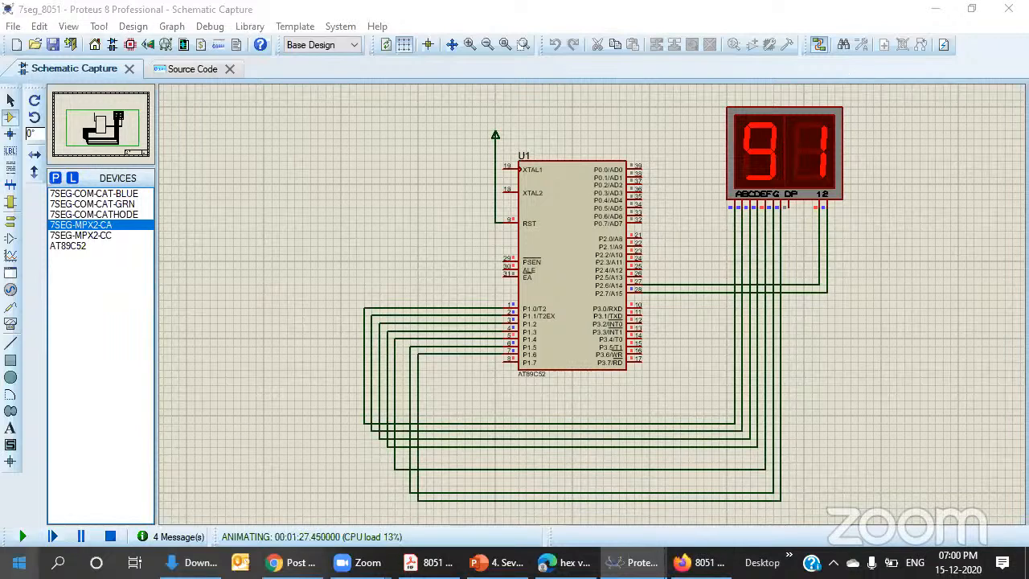
- Stop the simulation and draw a vertical bus to the left of the AT89C52's port 1 wires
{"action": "left_click", "coordinate": [11, 187]}
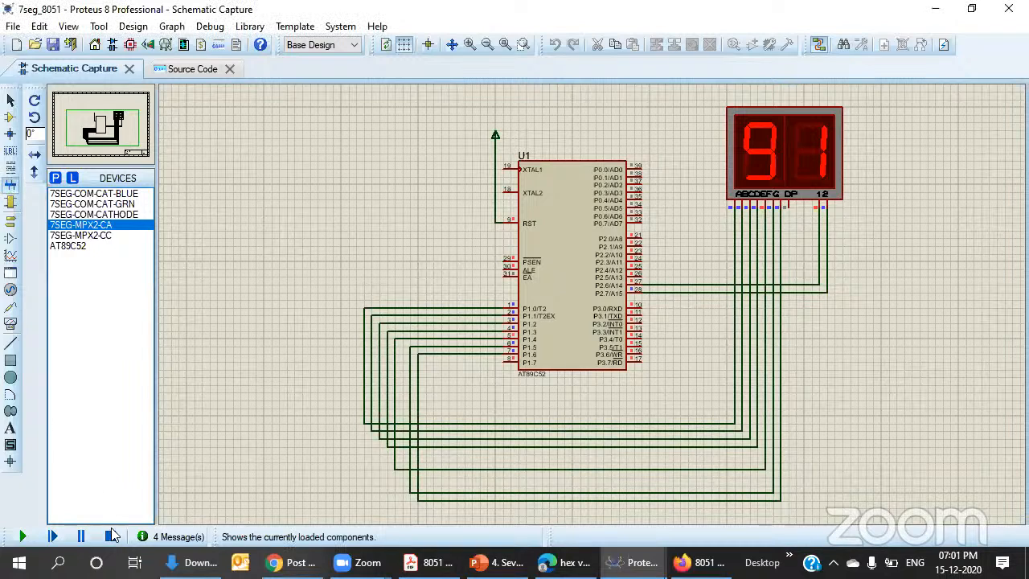
{"action": "left_click", "coordinate": [111, 537]}
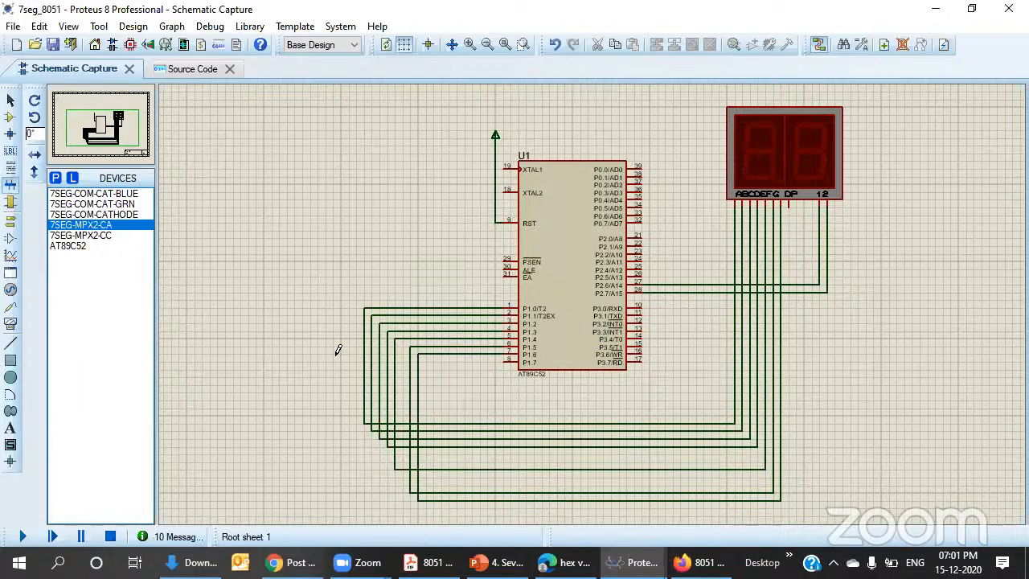
{"action": "left_click", "coordinate": [341, 292]}
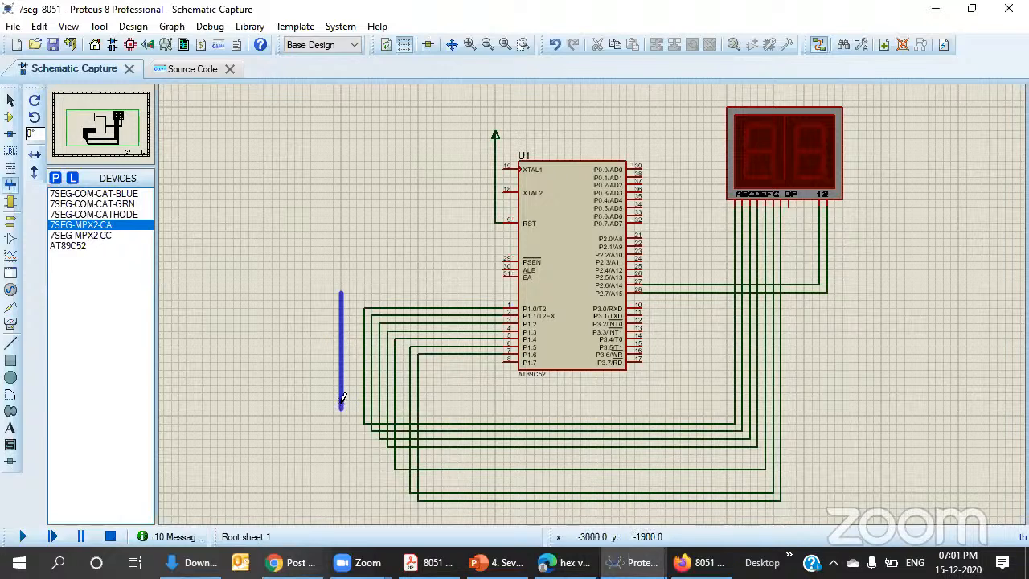
{"action": "left_click", "coordinate": [347, 404]}
{"action": "right_click", "coordinate": [345, 404]}
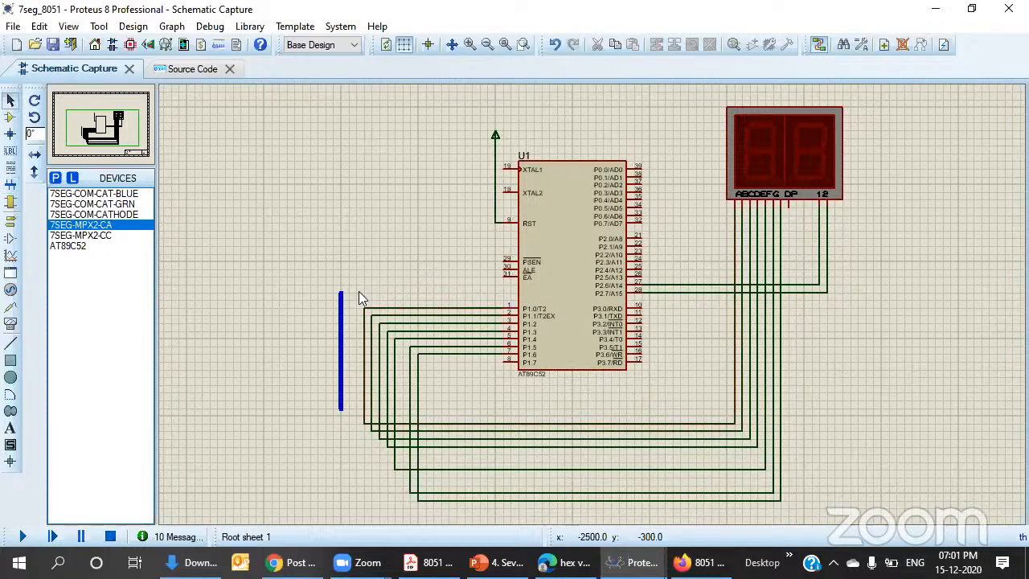
- Delete the seven wires between port 1 and the display, and draw a horizontal bus below the display's segment pins
{"action": "left_click_drag", "start_coordinate": [357, 286], "coordinate": [468, 401]}
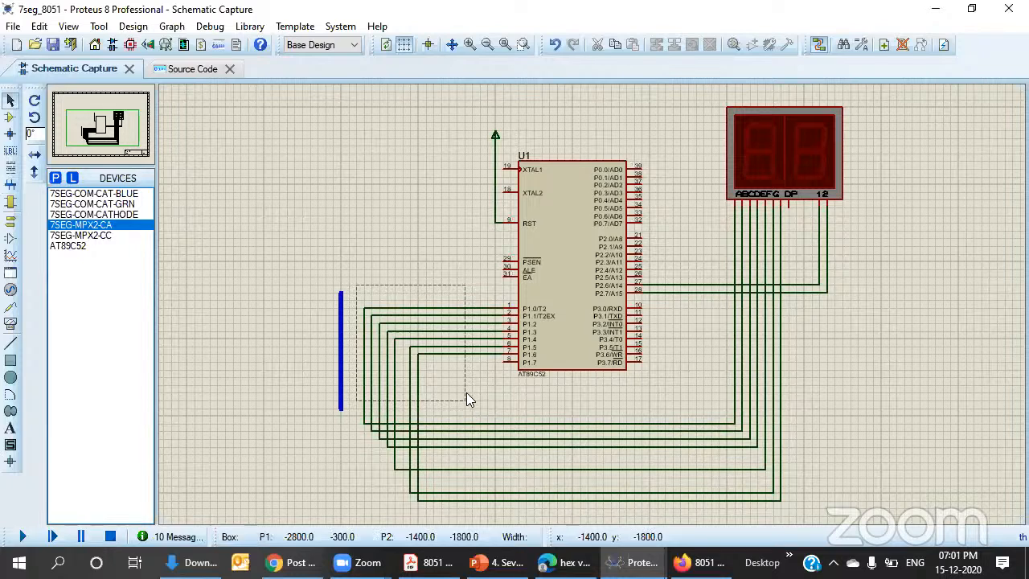
{"action": "key", "text": "Delete"}
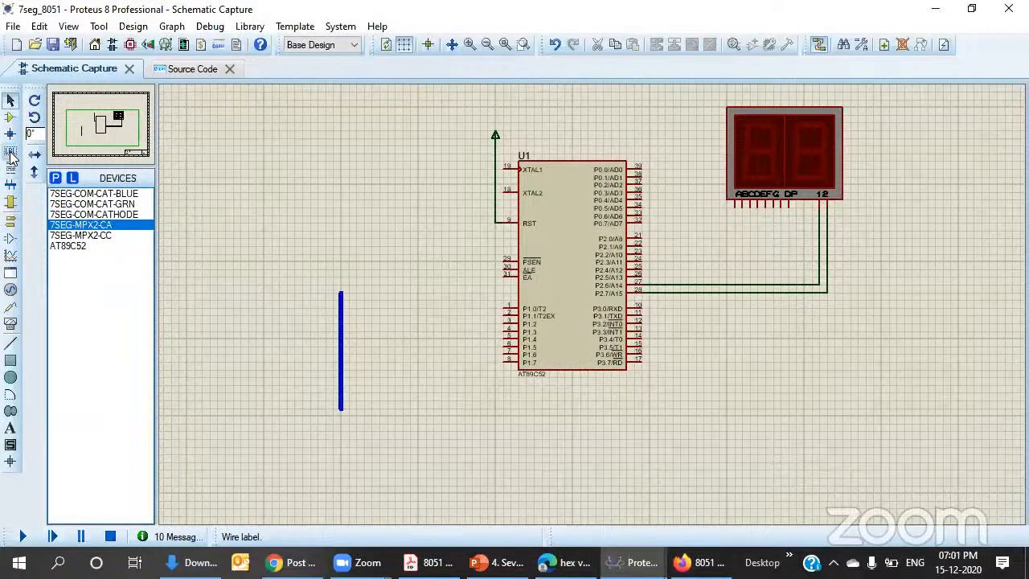
{"action": "left_click", "coordinate": [10, 201]}
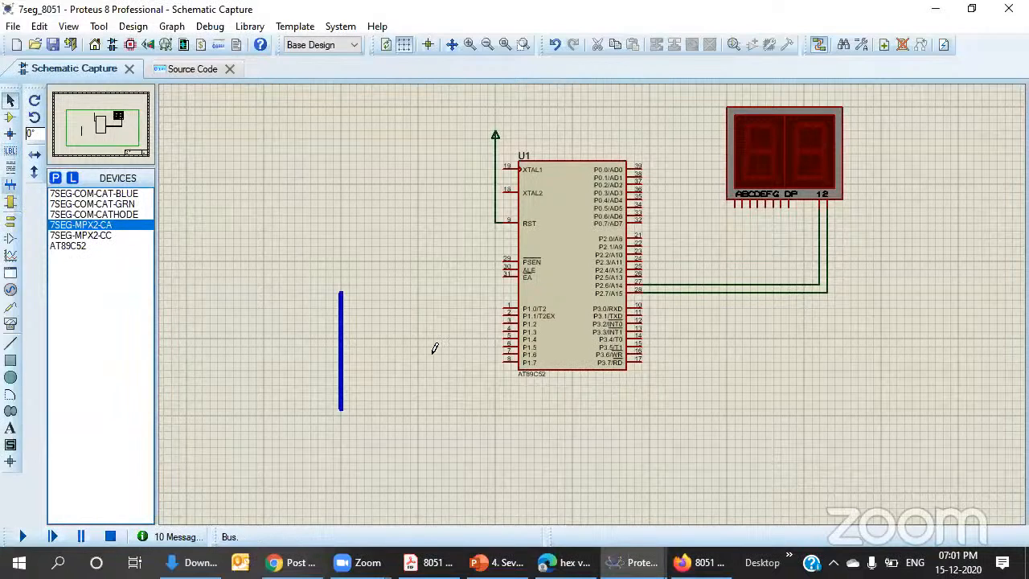
{"action": "left_click", "coordinate": [700, 258]}
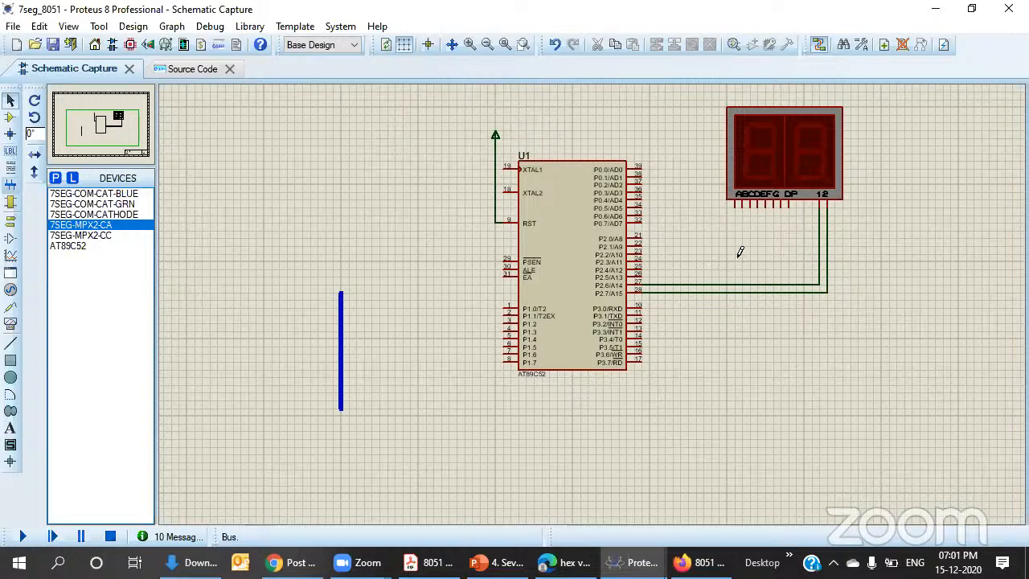
{"action": "double_click", "coordinate": [799, 259]}
{"action": "left_click", "coordinate": [807, 258]}
{"action": "right_click", "coordinate": [805, 258]}
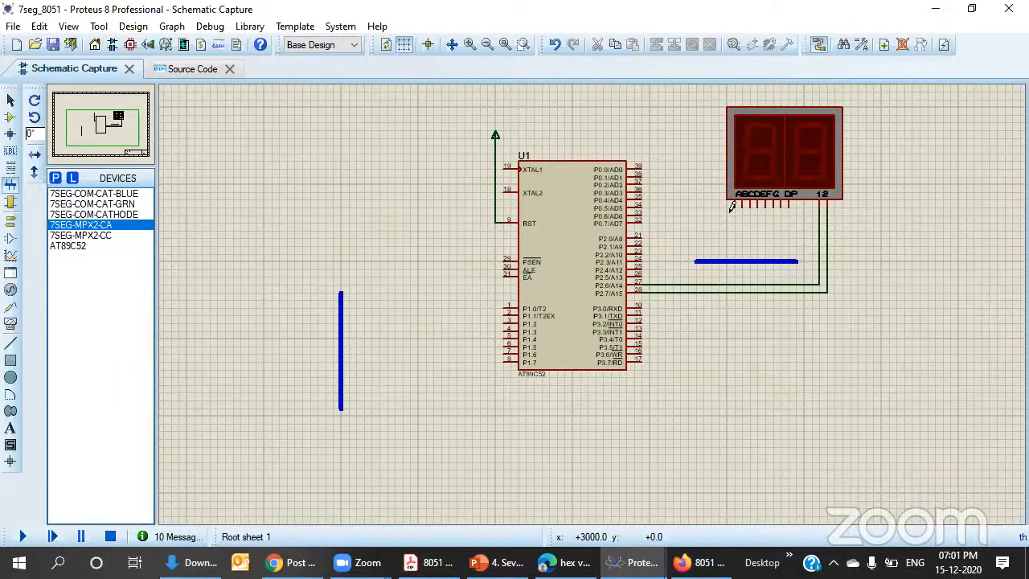
- Wire the display's segment pins A to G straight down to the horizontal bus
{"action": "scroll", "coordinate": [596, 299], "scroll_direction": "up", "scroll_amount": 1}
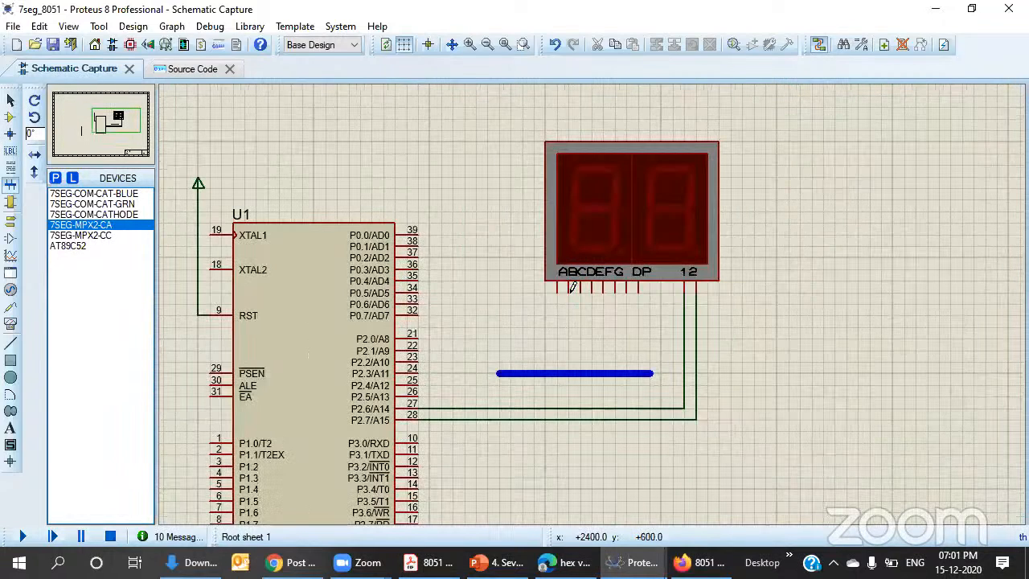
{"action": "left_click", "coordinate": [559, 289]}
{"action": "left_click", "coordinate": [558, 372]}
{"action": "left_click", "coordinate": [569, 292]}
{"action": "left_click", "coordinate": [569, 372]}
{"action": "double_click", "coordinate": [581, 292]}
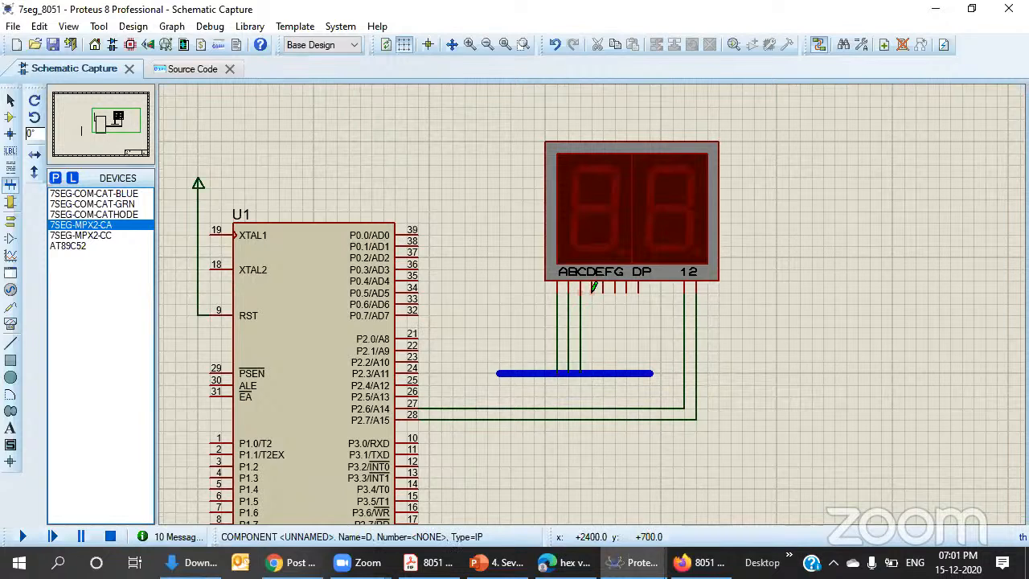
{"action": "double_click", "coordinate": [593, 291]}
{"action": "double_click", "coordinate": [604, 291]}
{"action": "double_click", "coordinate": [615, 292]}
{"action": "double_click", "coordinate": [626, 291]}
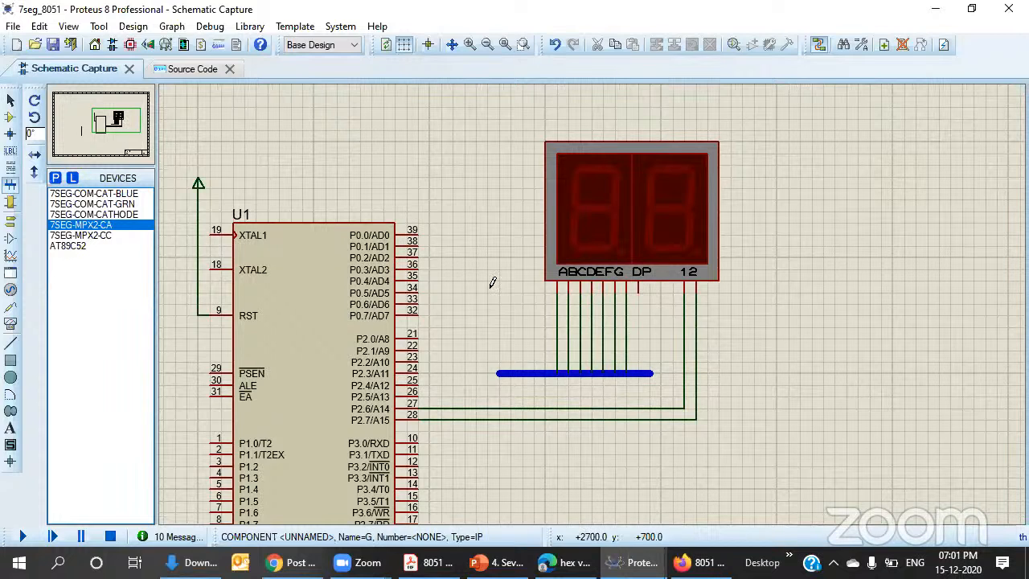
- Wire the AT89C52's port 1 pins P1.0 to P1.6 to the vertical bus
{"action": "scroll", "coordinate": [468, 351], "scroll_direction": "down", "scroll_amount": 3}
{"action": "scroll", "coordinate": [593, 297], "scroll_direction": "up", "scroll_amount": 3}
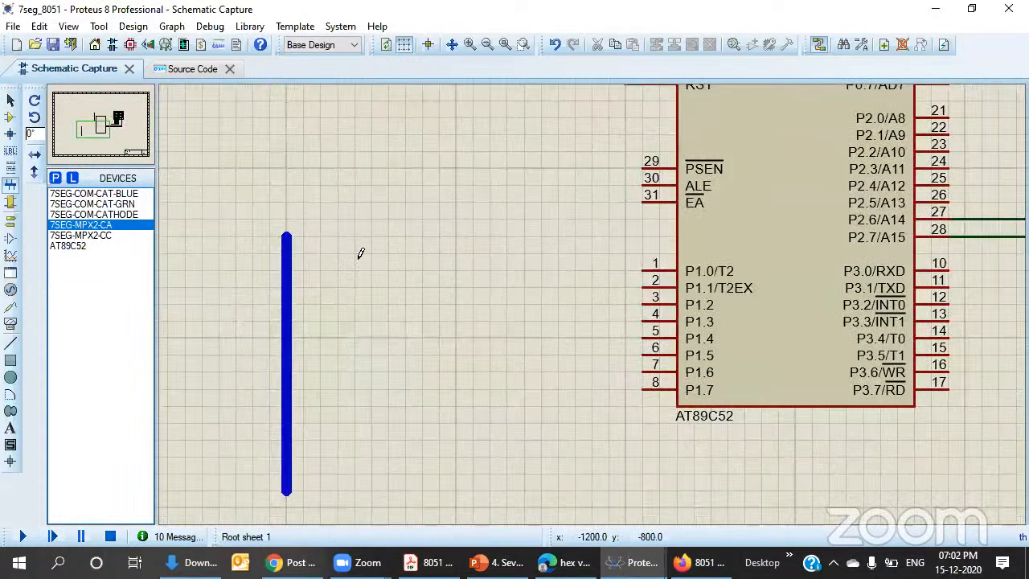
{"action": "left_click", "coordinate": [652, 270]}
{"action": "left_click", "coordinate": [293, 266]}
{"action": "left_click", "coordinate": [651, 287]}
{"action": "left_click", "coordinate": [289, 286]}
{"action": "left_click", "coordinate": [651, 304]}
{"action": "left_click", "coordinate": [287, 304]}
{"action": "double_click", "coordinate": [644, 321]}
{"action": "double_click", "coordinate": [644, 338]}
{"action": "double_click", "coordinate": [644, 355]}
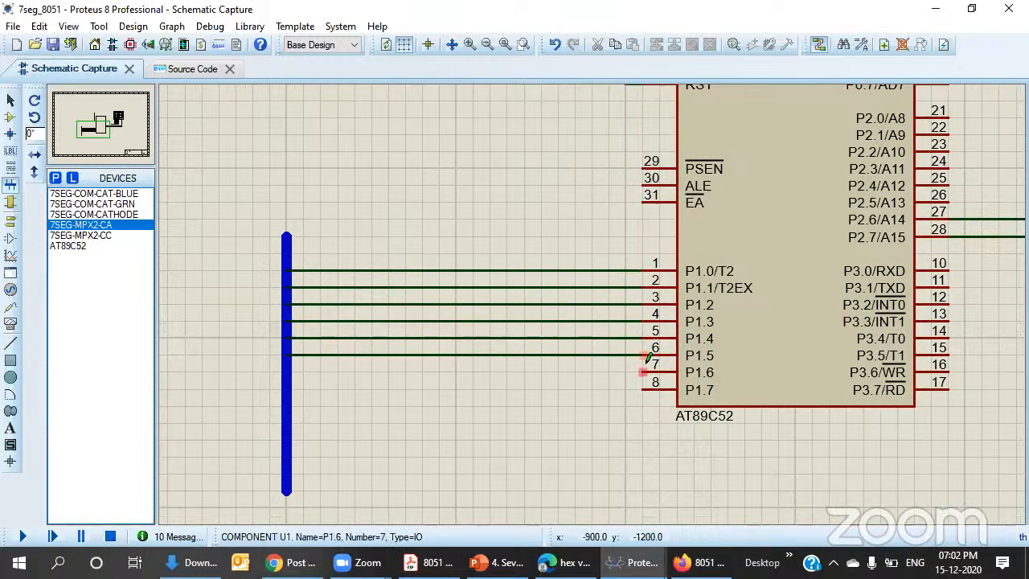
{"action": "double_click", "coordinate": [644, 372]}
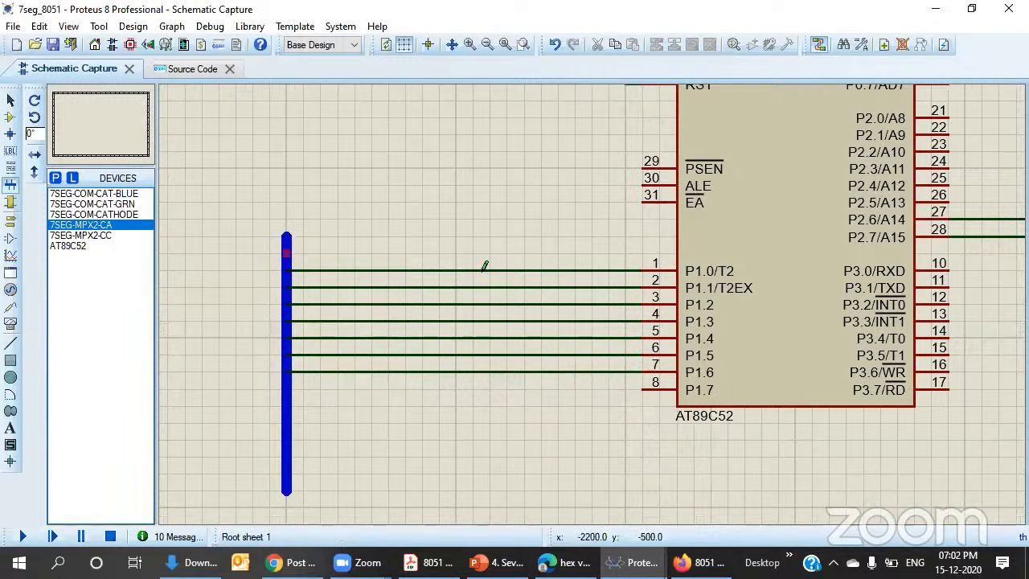
- Label the wire between P1.0 and the vertical bus as a
{"action": "scroll", "coordinate": [593, 299], "scroll_direction": "down", "scroll_amount": 1}
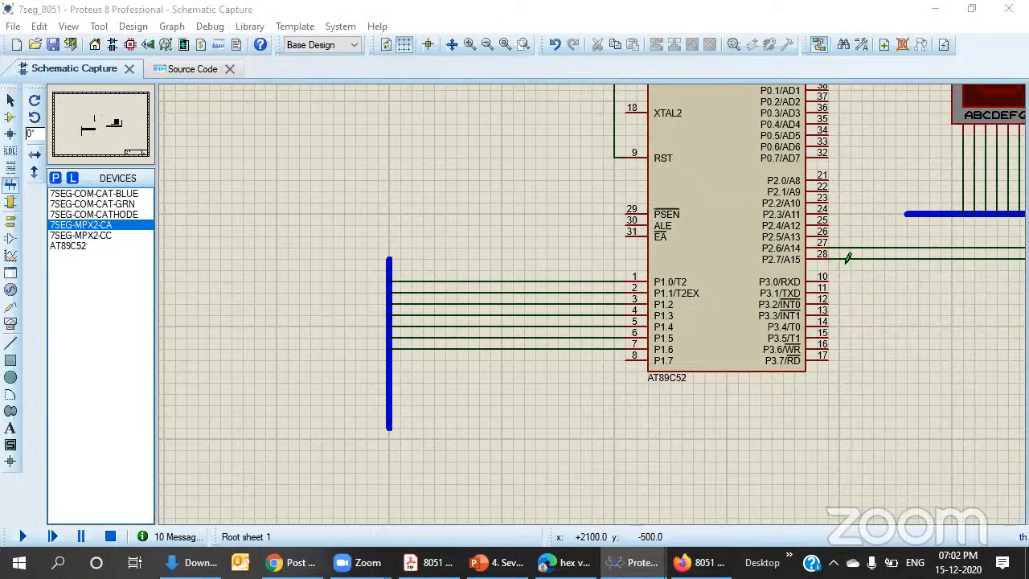
{"action": "scroll", "coordinate": [587, 305], "scroll_direction": "down", "scroll_amount": 1}
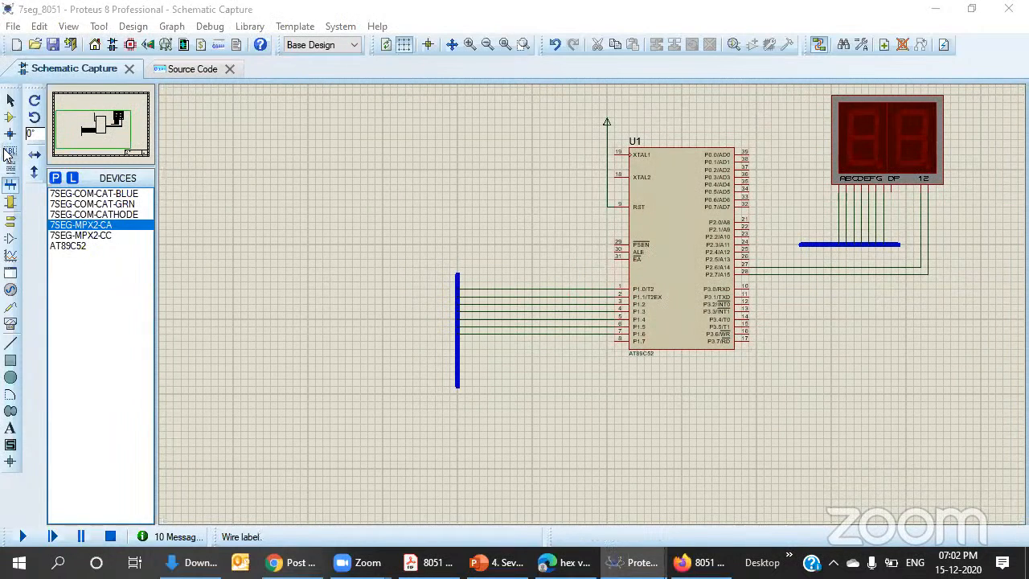
{"action": "left_click", "coordinate": [563, 288]}
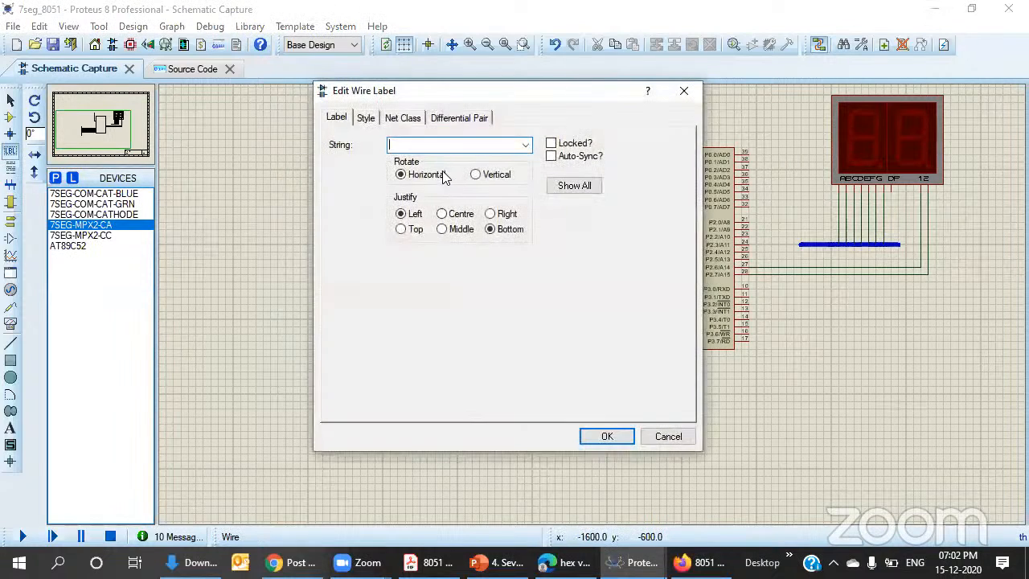
{"action": "left_click", "coordinate": [526, 144]}
{"action": "left_click", "coordinate": [500, 144]}
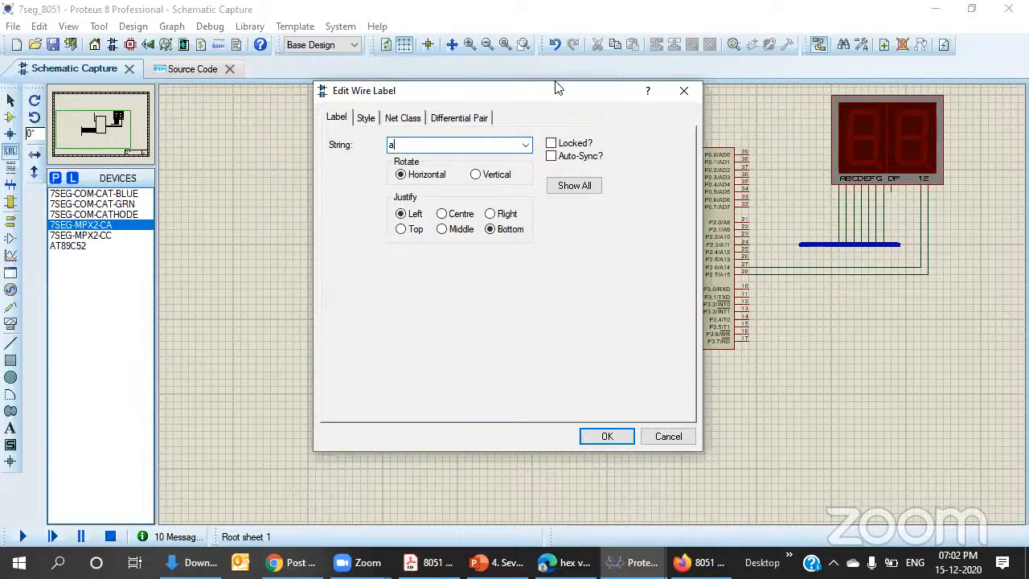
{"action": "left_click_drag", "start_coordinate": [554, 84], "coordinate": [533, 39]}
{"action": "left_click", "coordinate": [582, 383]}
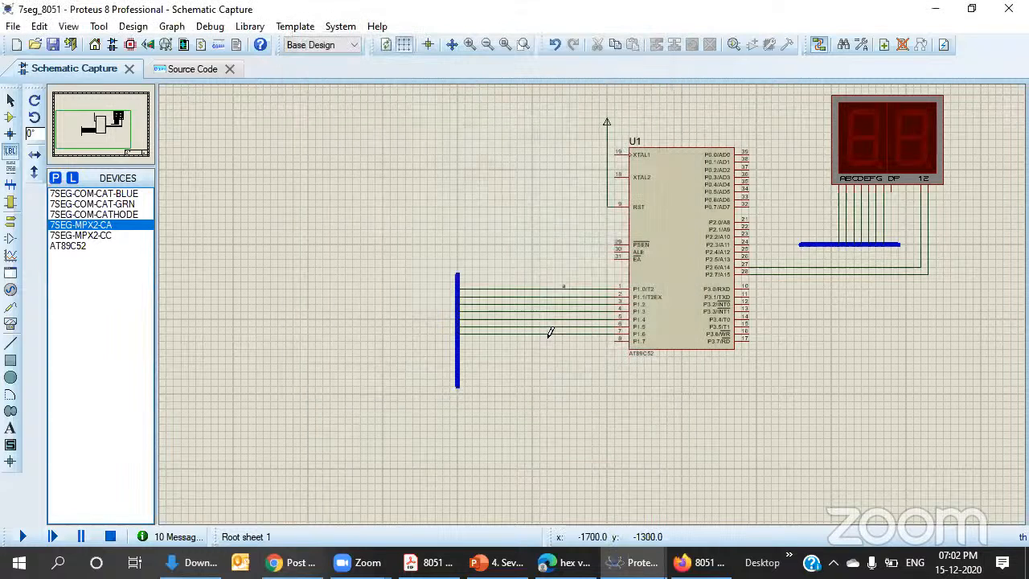
- Label the wires from P1.1 and P1.2 to the vertical bus as b and c
{"action": "left_click", "coordinate": [553, 295]}
{"action": "type", "text": "b"}
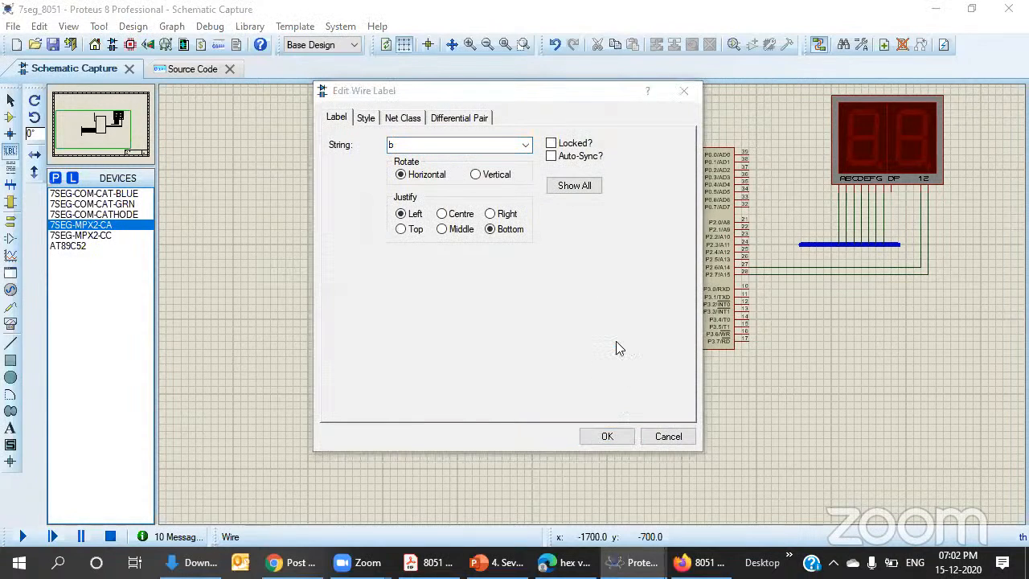
{"action": "left_click", "coordinate": [604, 433]}
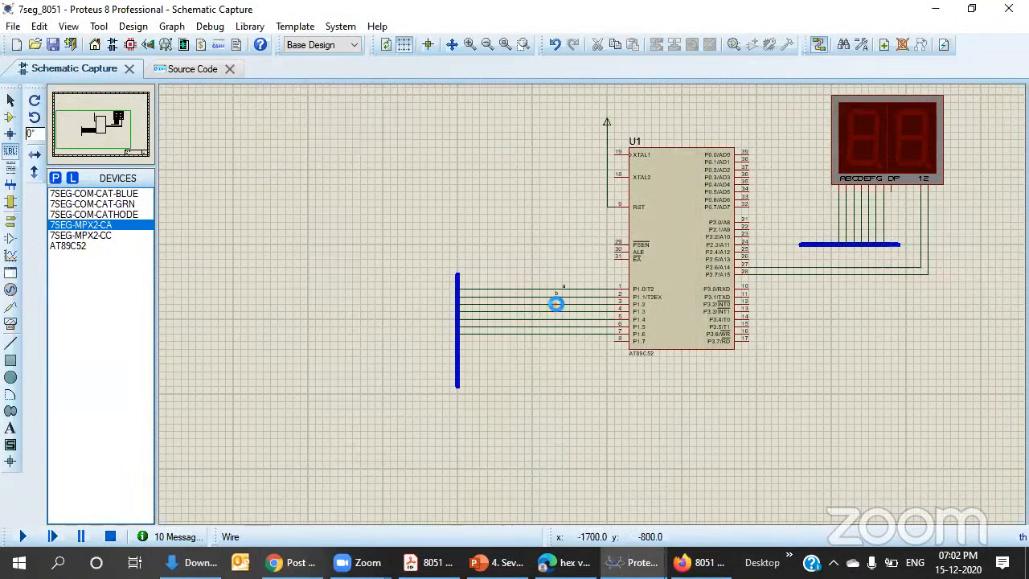
{"action": "left_click", "coordinate": [558, 304]}
{"action": "type", "text": "c"}
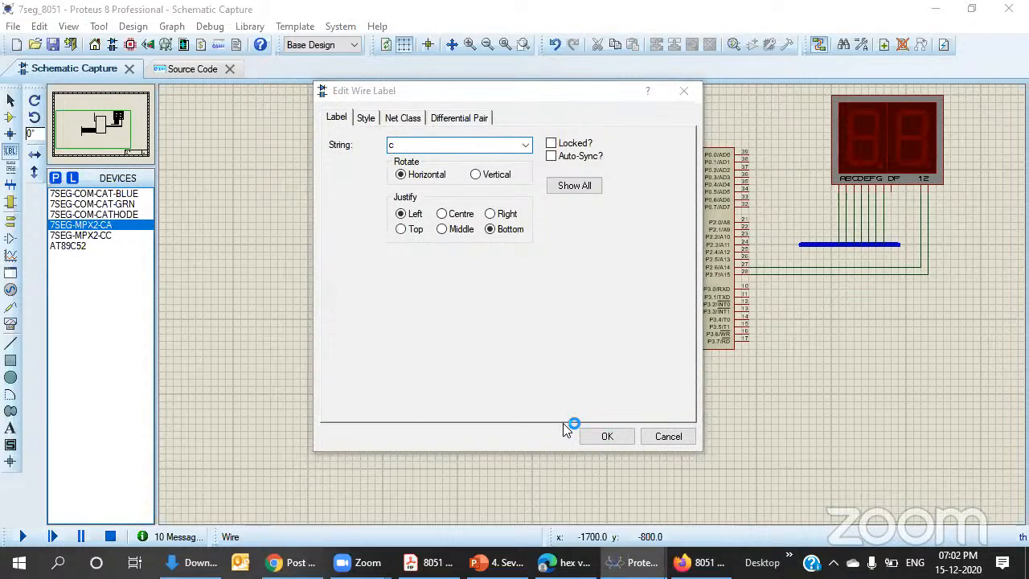
{"action": "left_click", "coordinate": [607, 435]}
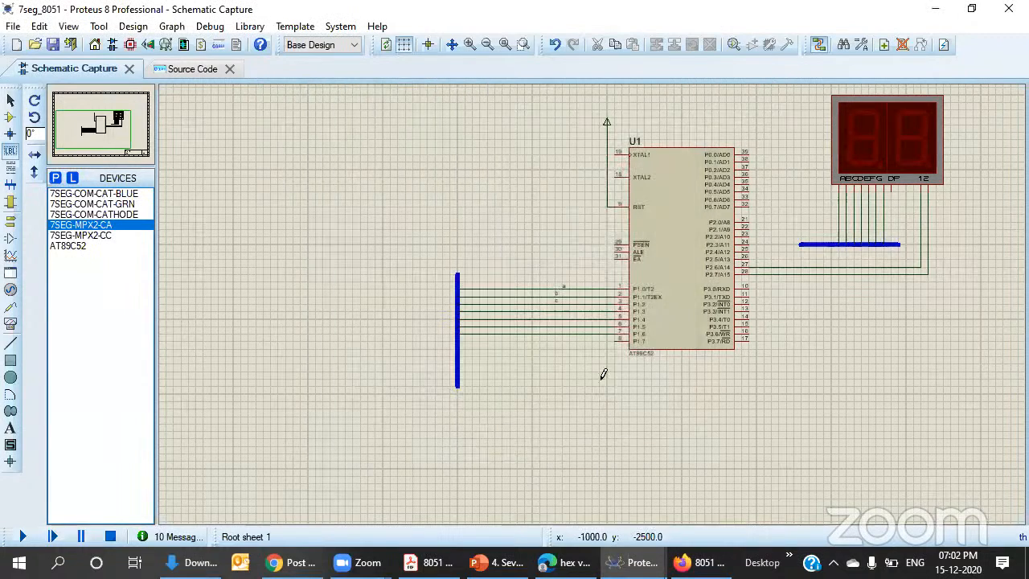
- Label the wires from P1.3 and P1.4 to the vertical bus as d and e
{"action": "left_click", "coordinate": [551, 311]}
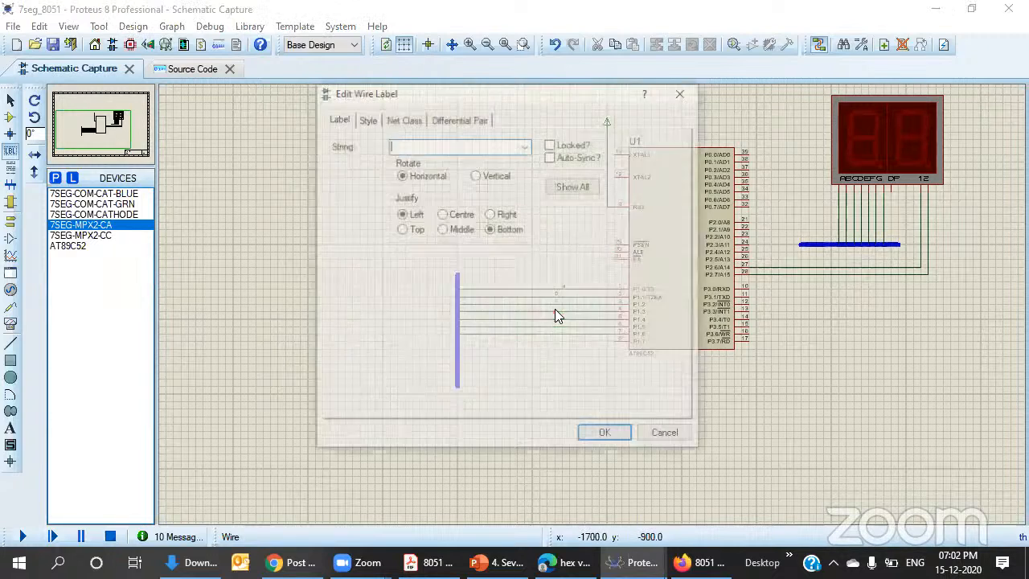
{"action": "type", "text": "d"}
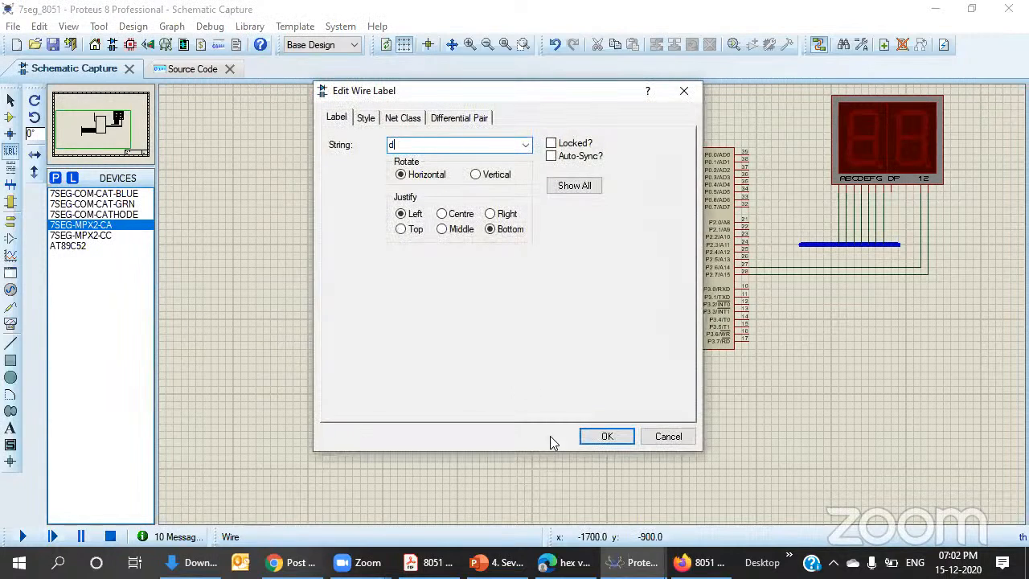
{"action": "left_click", "coordinate": [607, 436]}
{"action": "left_click", "coordinate": [549, 319]}
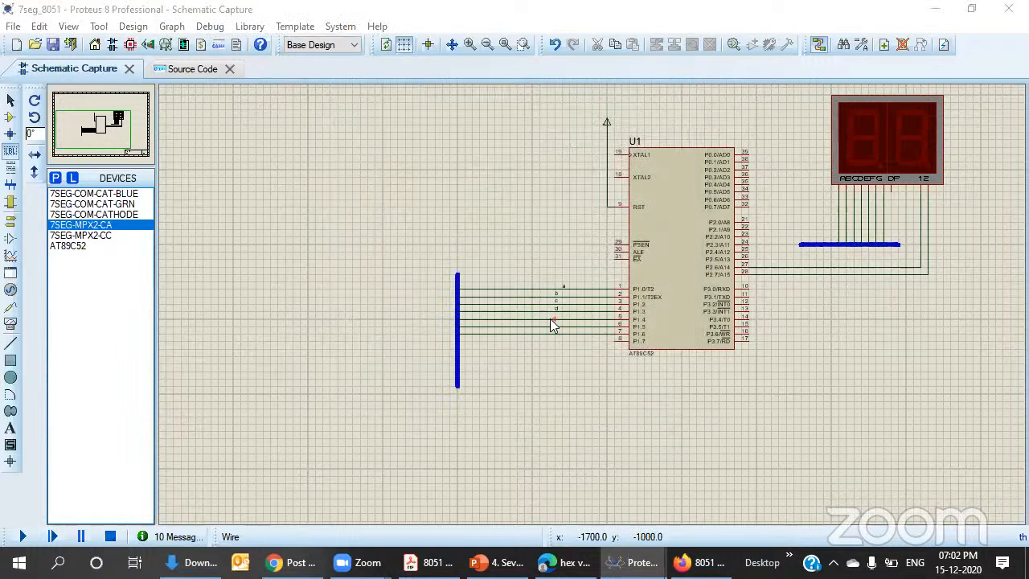
{"action": "type", "text": "e"}
{"action": "left_click", "coordinate": [603, 436]}
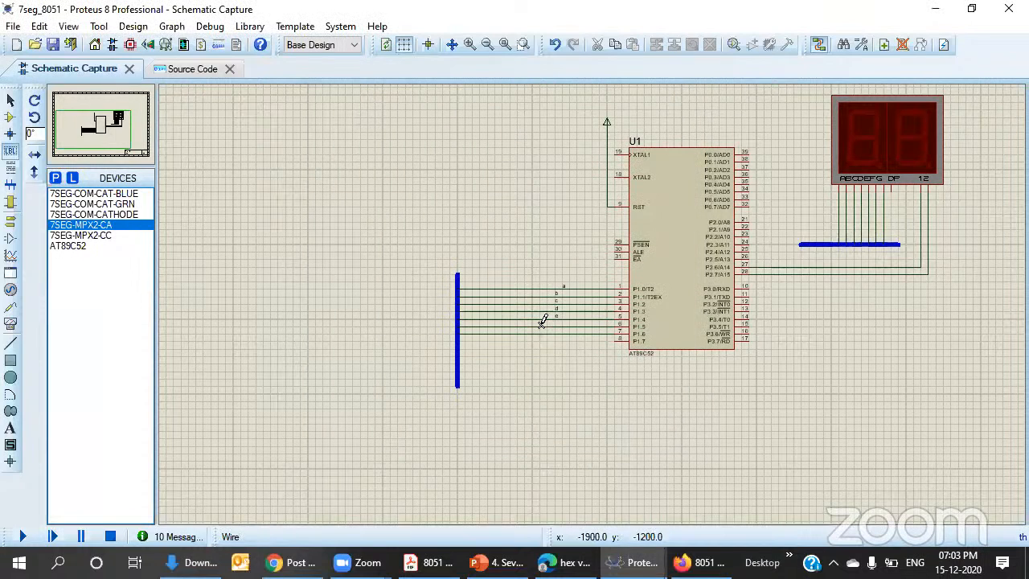
- Label the wires from P1.5 and P1.6 to the vertical bus as f and g
{"action": "left_click", "coordinate": [542, 327]}
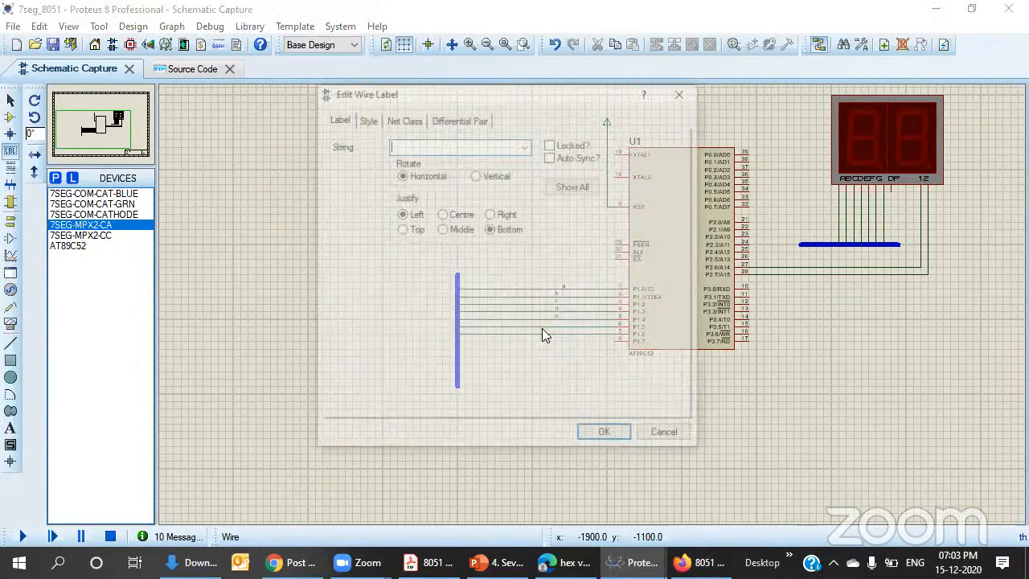
{"action": "type", "text": "f"}
{"action": "left_click", "coordinate": [617, 444]}
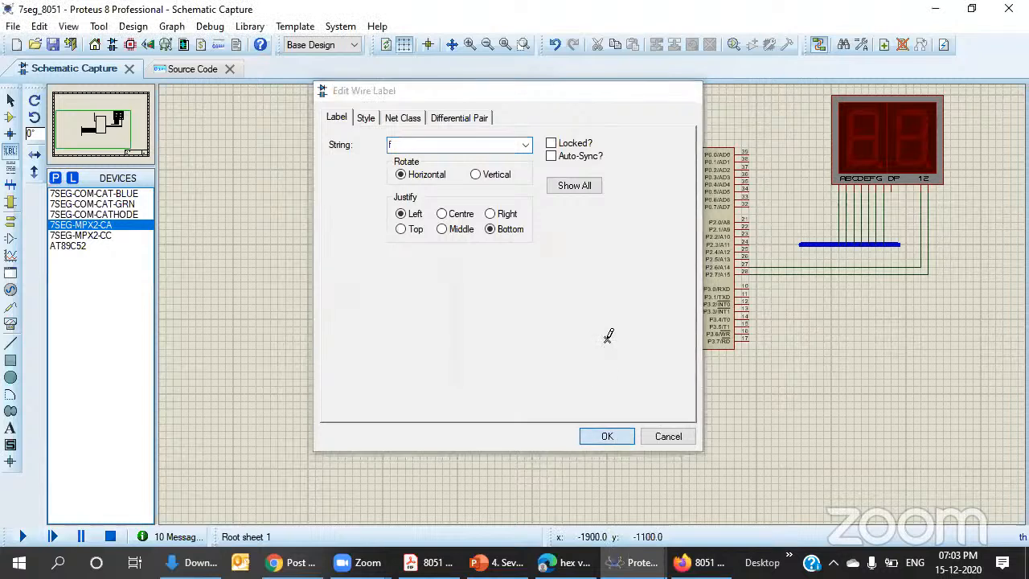
{"action": "left_click", "coordinate": [550, 334]}
{"action": "type", "text": "g"}
{"action": "left_click", "coordinate": [611, 436]}
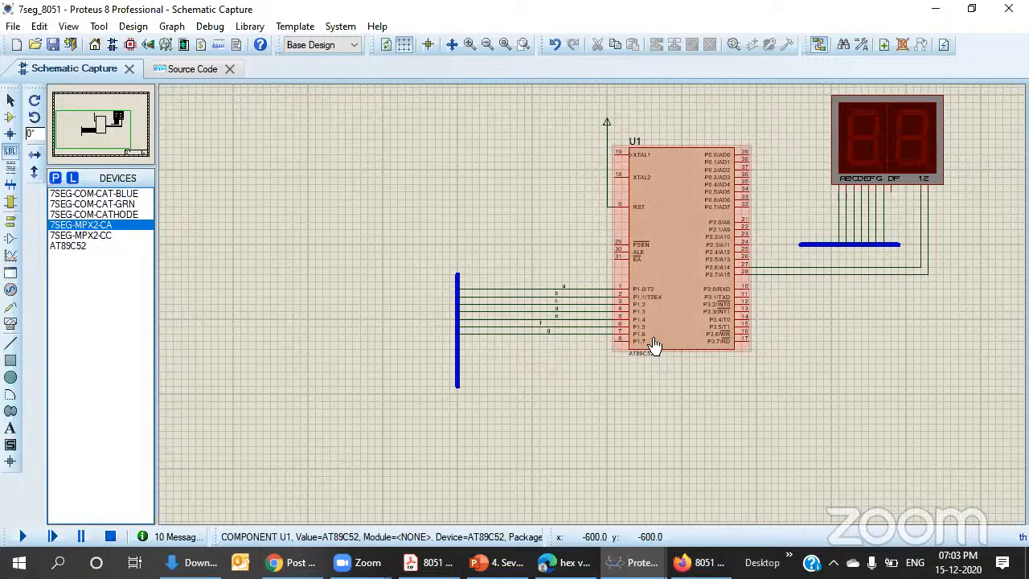
- Assign the existing labels A and B to the wires on the display's segment pins A and B
{"action": "left_click", "coordinate": [837, 205]}
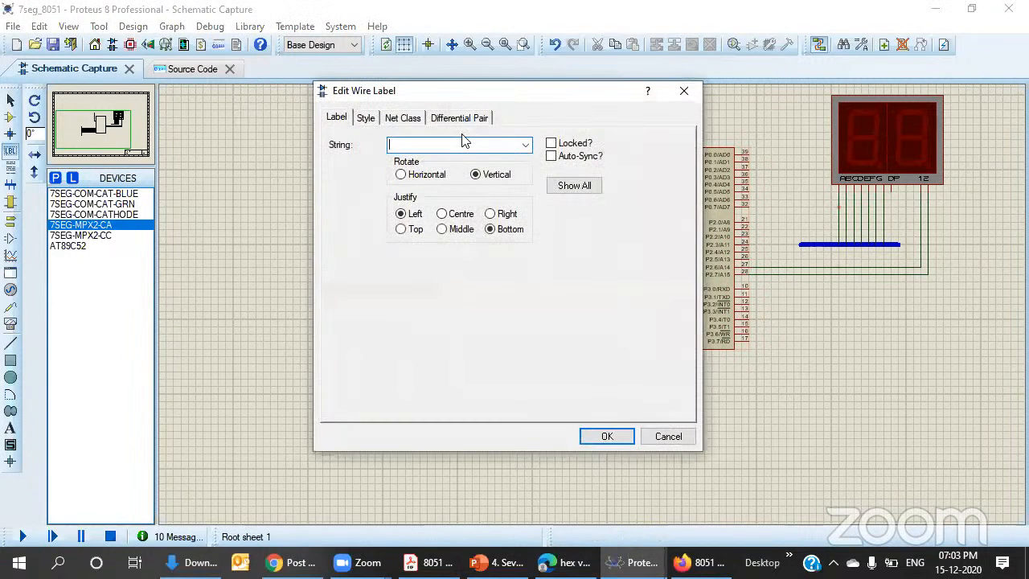
{"action": "left_click", "coordinate": [525, 145]}
{"action": "left_click", "coordinate": [426, 159]}
{"action": "left_click", "coordinate": [614, 436]}
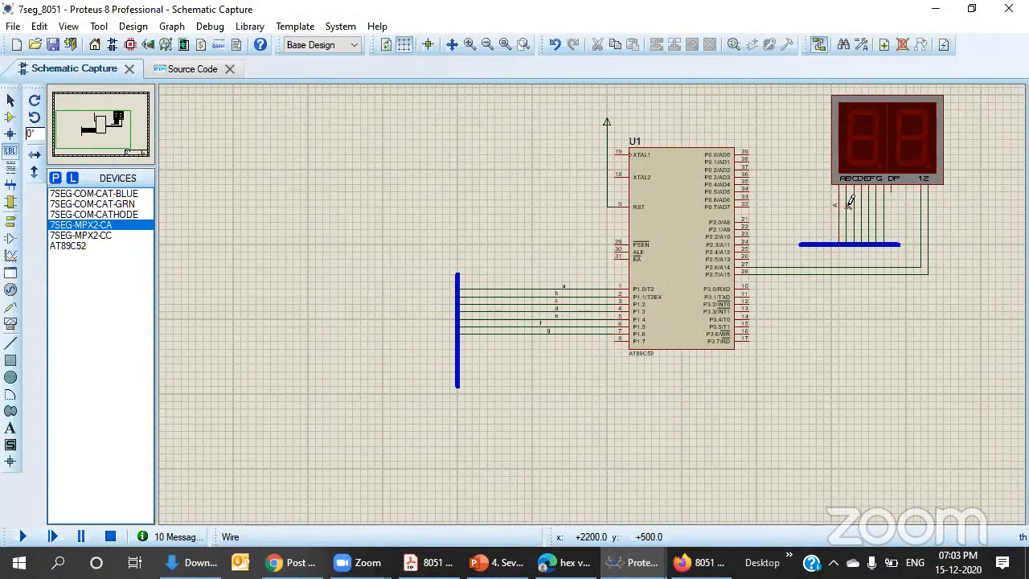
{"action": "left_click", "coordinate": [845, 211]}
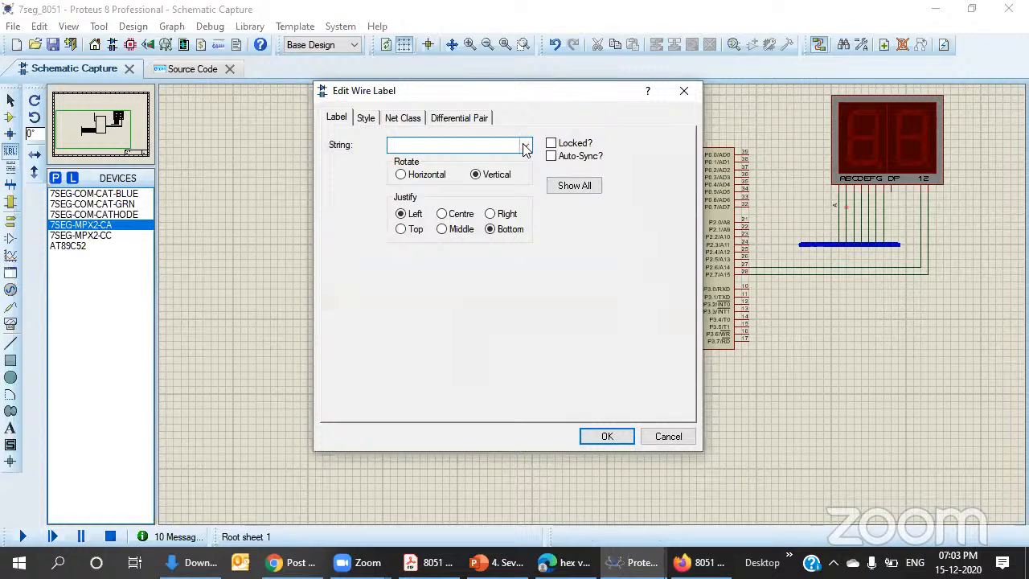
{"action": "left_click", "coordinate": [525, 144]}
{"action": "left_click", "coordinate": [424, 170]}
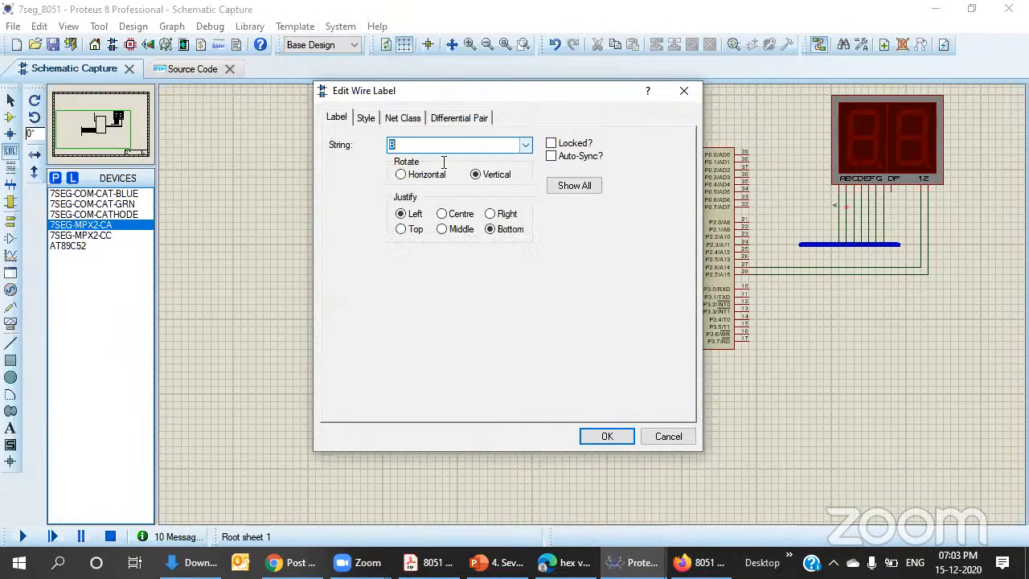
{"action": "left_click", "coordinate": [619, 437]}
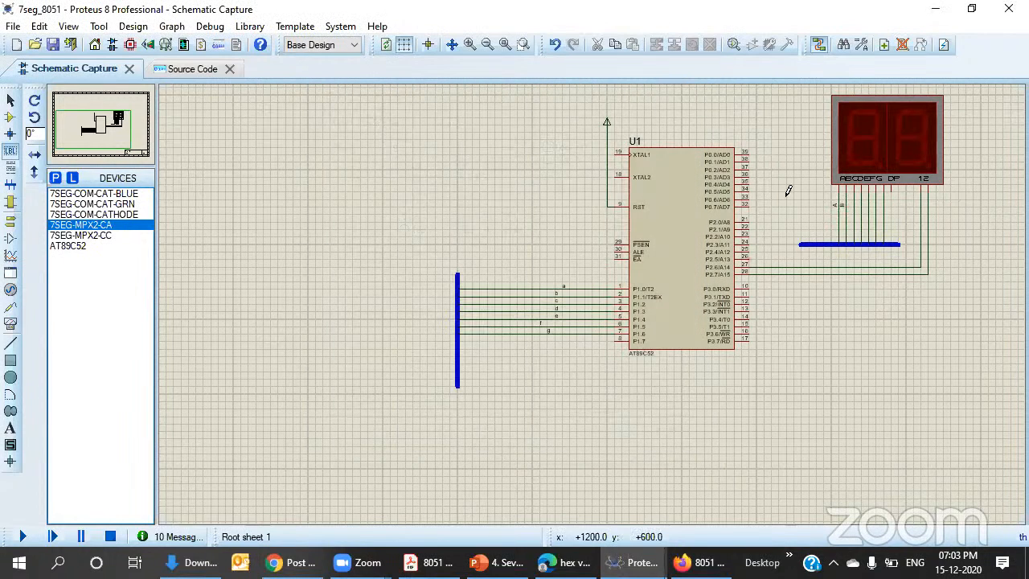
- Assign the existing labels C and D to the wires on the display's segment pins C and D
{"action": "left_click", "coordinate": [849, 202]}
{"action": "left_click", "coordinate": [525, 145]}
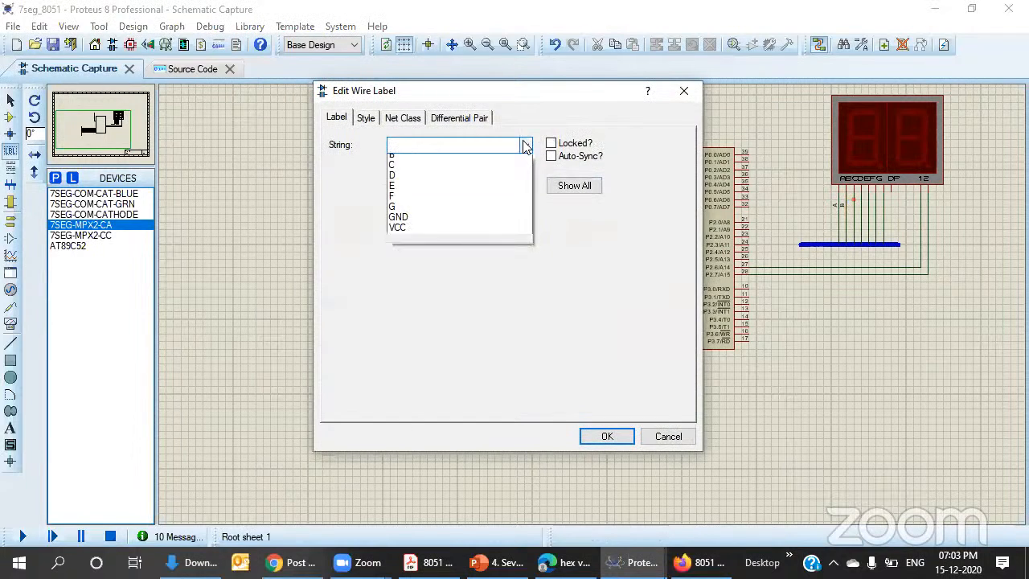
{"action": "left_click", "coordinate": [422, 180]}
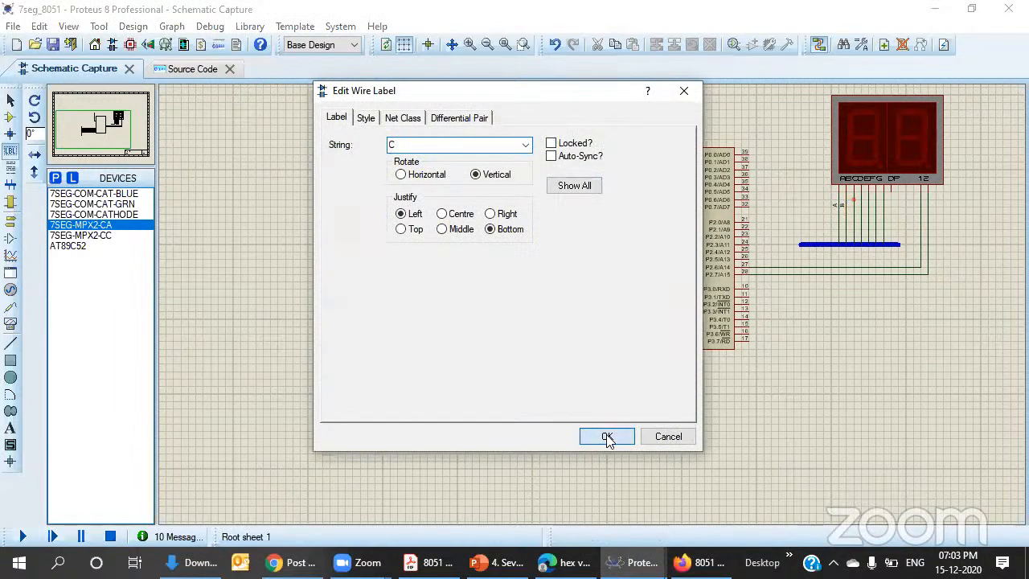
{"action": "left_click", "coordinate": [608, 437]}
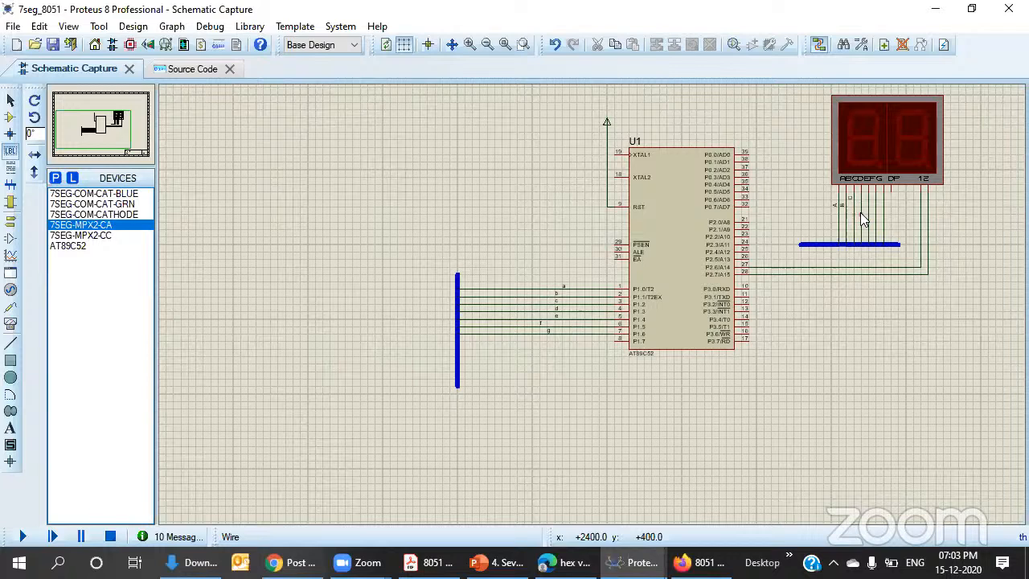
{"action": "left_click", "coordinate": [861, 214]}
{"action": "left_click", "coordinate": [525, 145]}
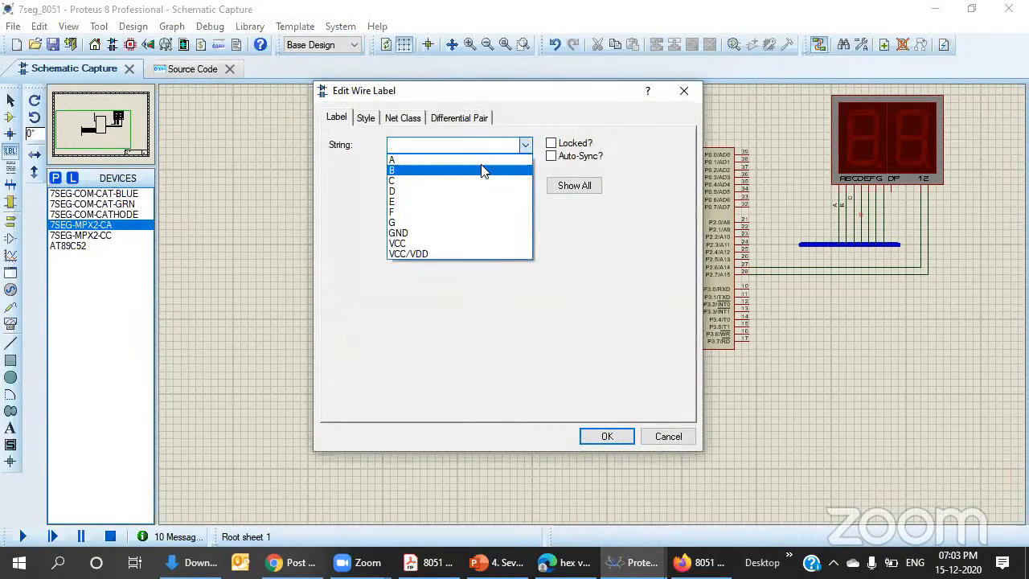
{"action": "left_click", "coordinate": [434, 190]}
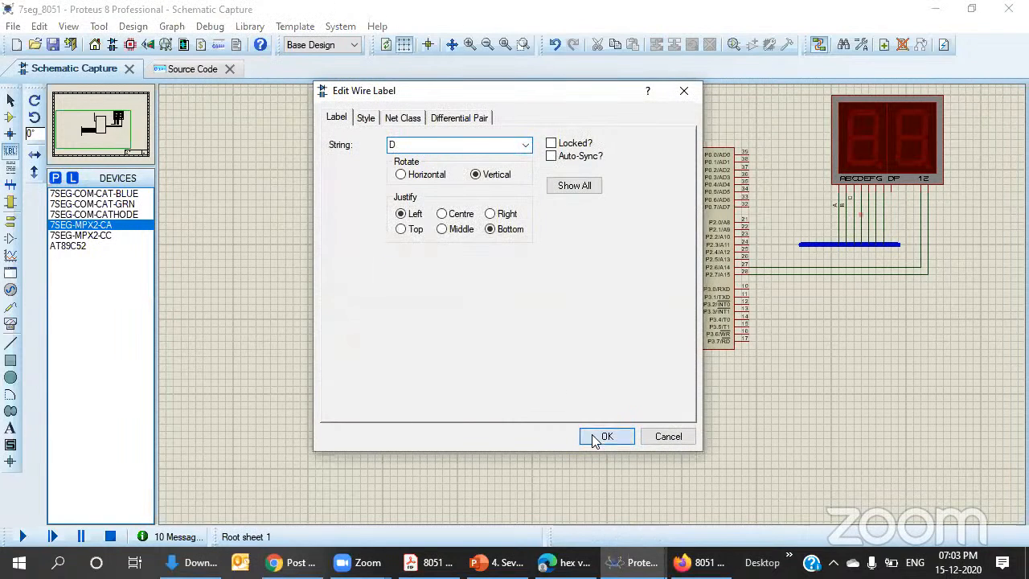
{"action": "left_click", "coordinate": [593, 437]}
- Assign the existing labels E, F and G to the wires on the display's segment pins E, F and G
{"action": "left_click", "coordinate": [869, 213]}
{"action": "left_click", "coordinate": [525, 145]}
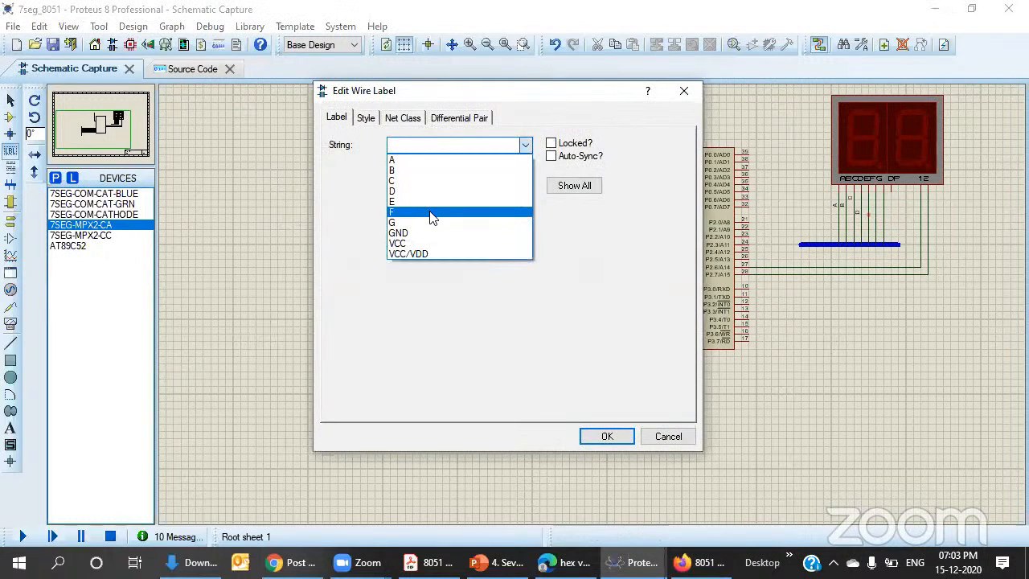
{"action": "left_click", "coordinate": [482, 202]}
{"action": "left_click", "coordinate": [605, 437]}
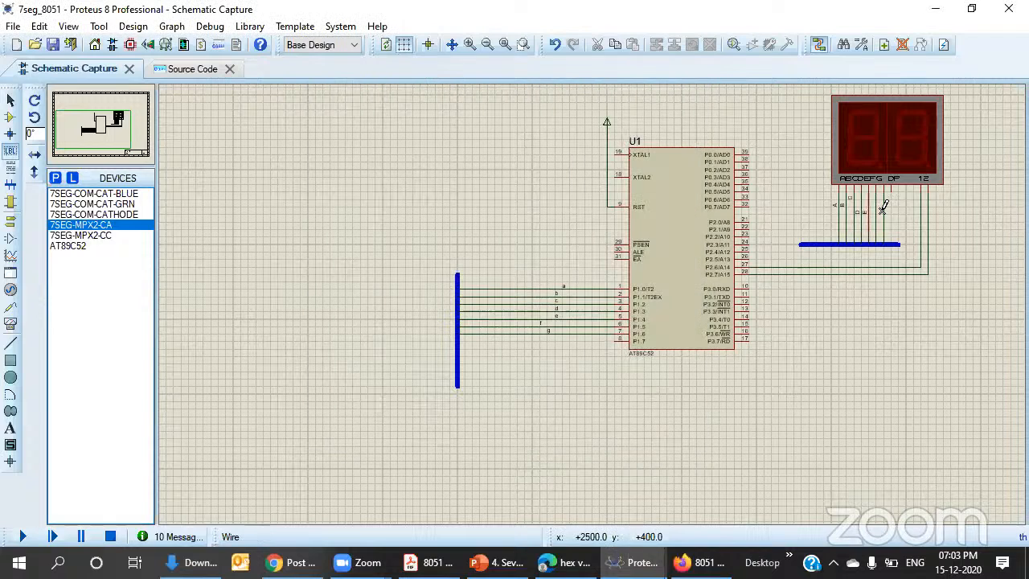
{"action": "left_click", "coordinate": [876, 216]}
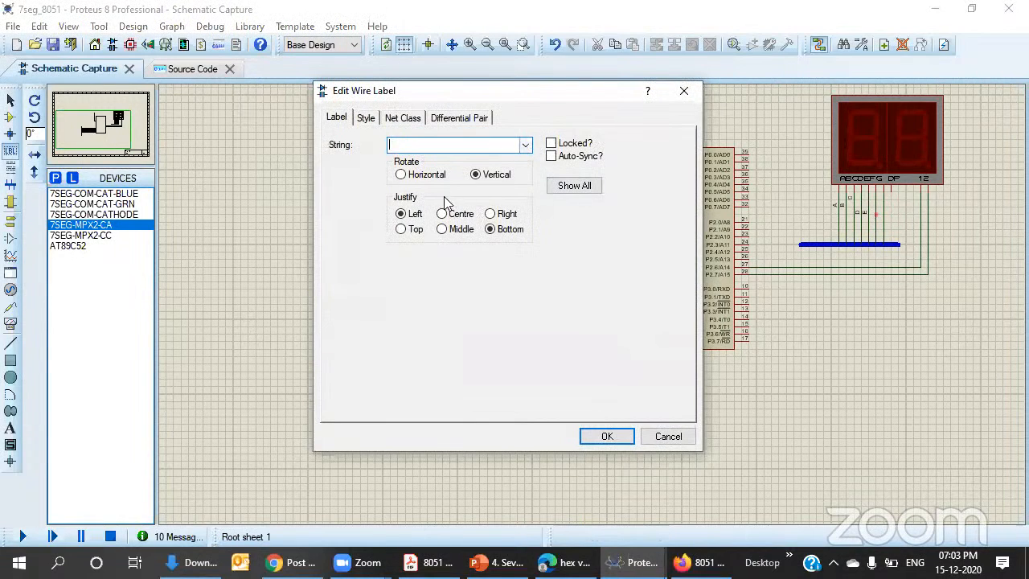
{"action": "left_click", "coordinate": [525, 145]}
{"action": "left_click", "coordinate": [410, 213]}
{"action": "left_click", "coordinate": [607, 436]}
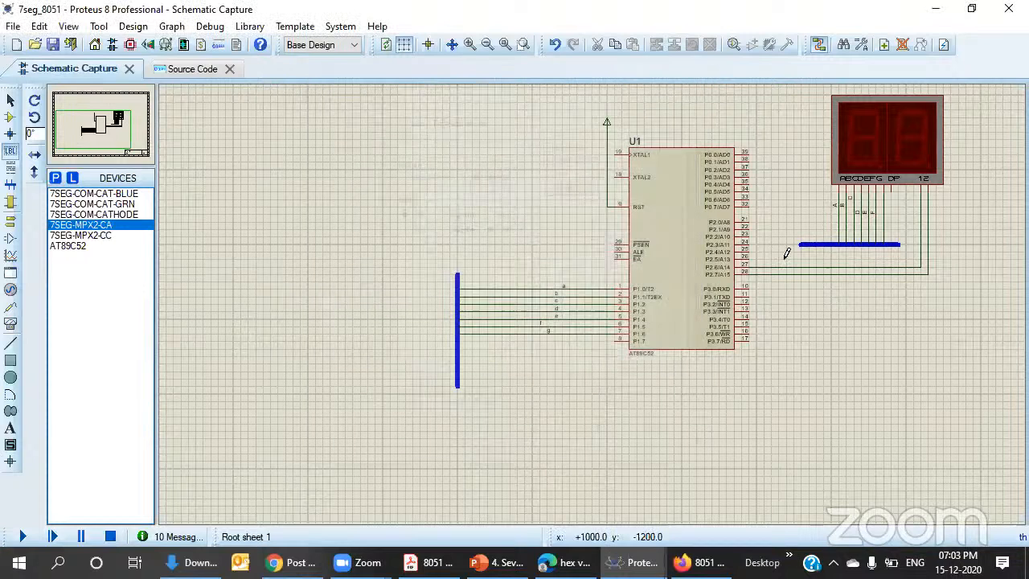
{"action": "left_click", "coordinate": [883, 214]}
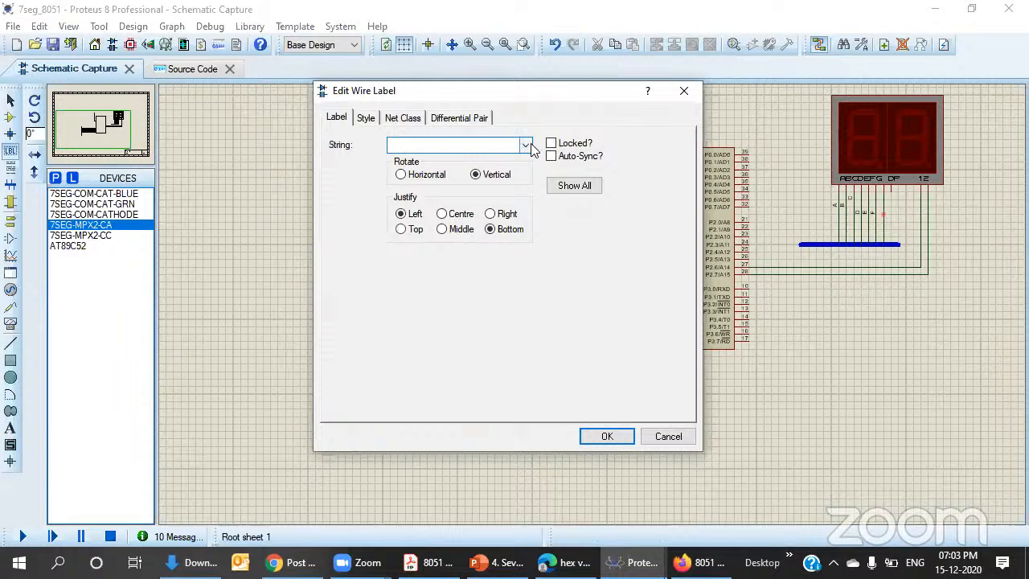
{"action": "left_click", "coordinate": [525, 145]}
{"action": "left_click", "coordinate": [410, 223]}
{"action": "left_click", "coordinate": [607, 437]}
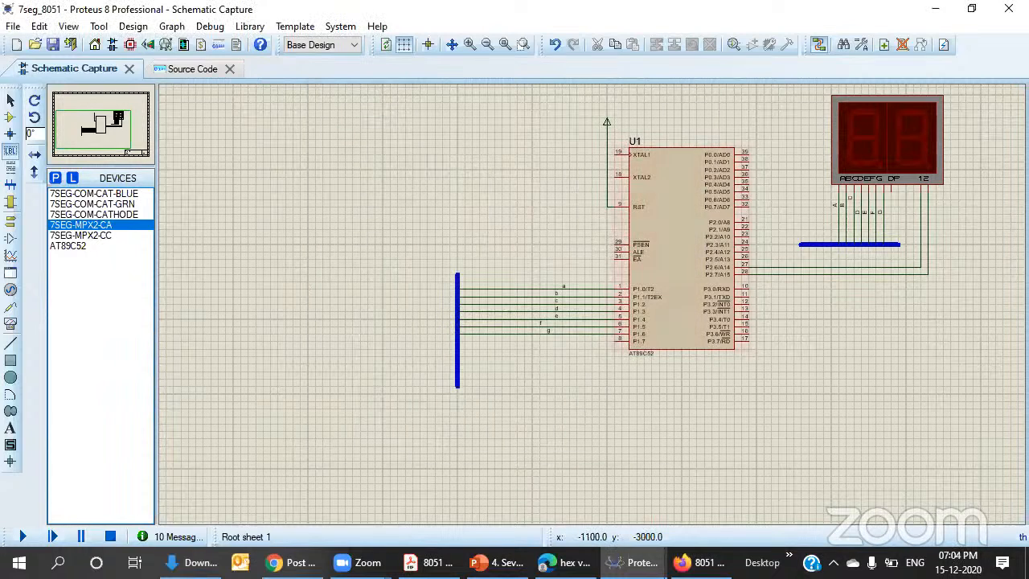
- Run the simulation to check the labelled bus connections, and briefly select the vertical bus with its port 1 wires
{"action": "left_click", "coordinate": [22, 537]}
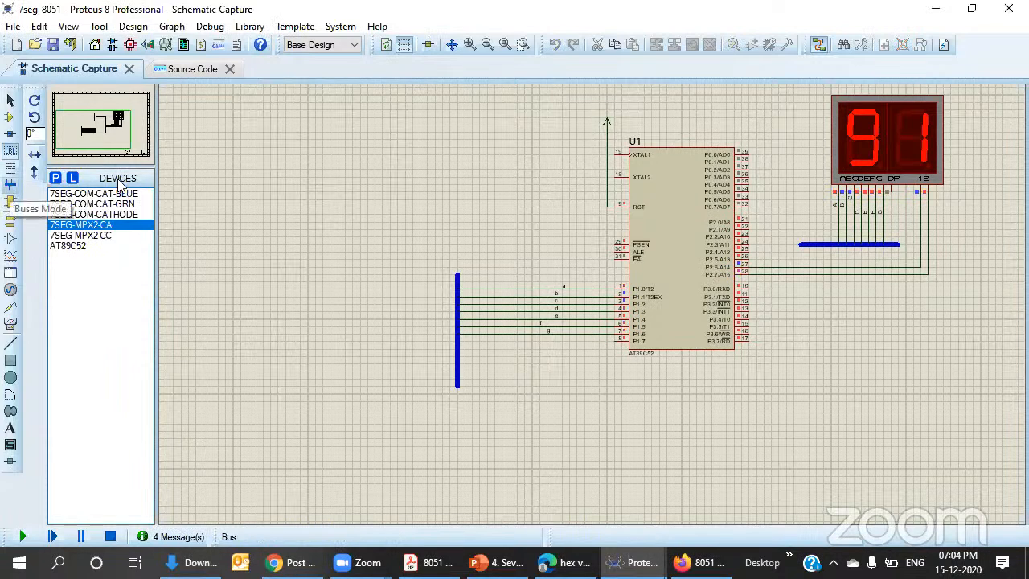
{"action": "left_click", "coordinate": [11, 99]}
{"action": "left_click_drag", "start_coordinate": [405, 244], "coordinate": [515, 431]}
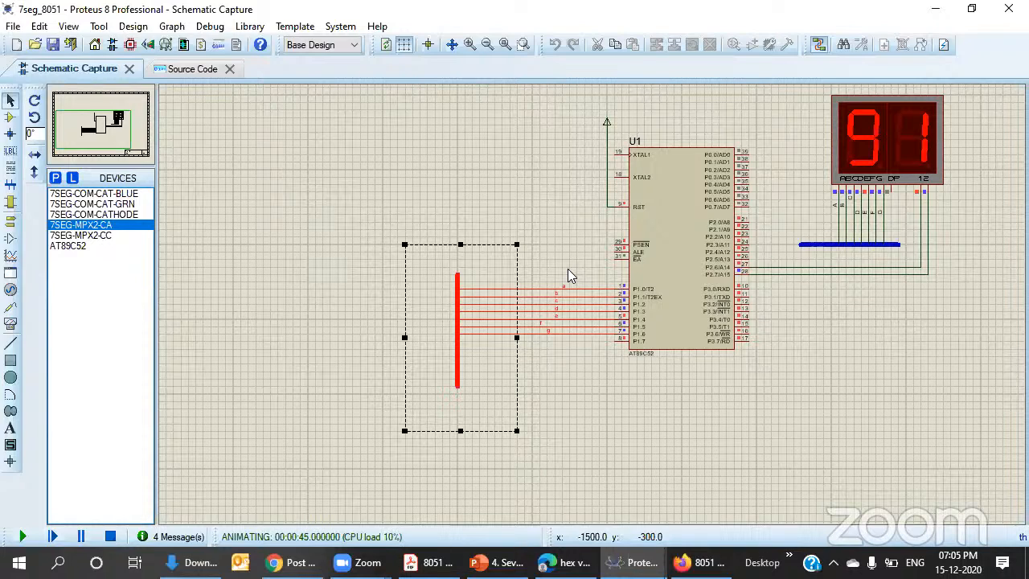
{"action": "left_click", "coordinate": [452, 200]}
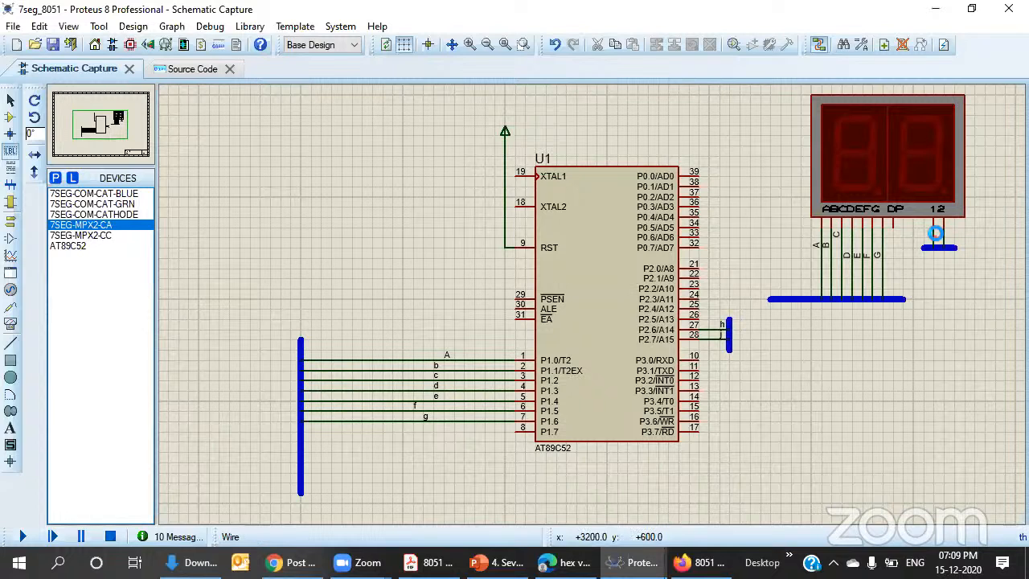
- Assign the existing labels H and J to the wires on the display's digit select pins 1 and 2
{"action": "left_click", "coordinate": [937, 231]}
{"action": "left_click", "coordinate": [524, 147]}
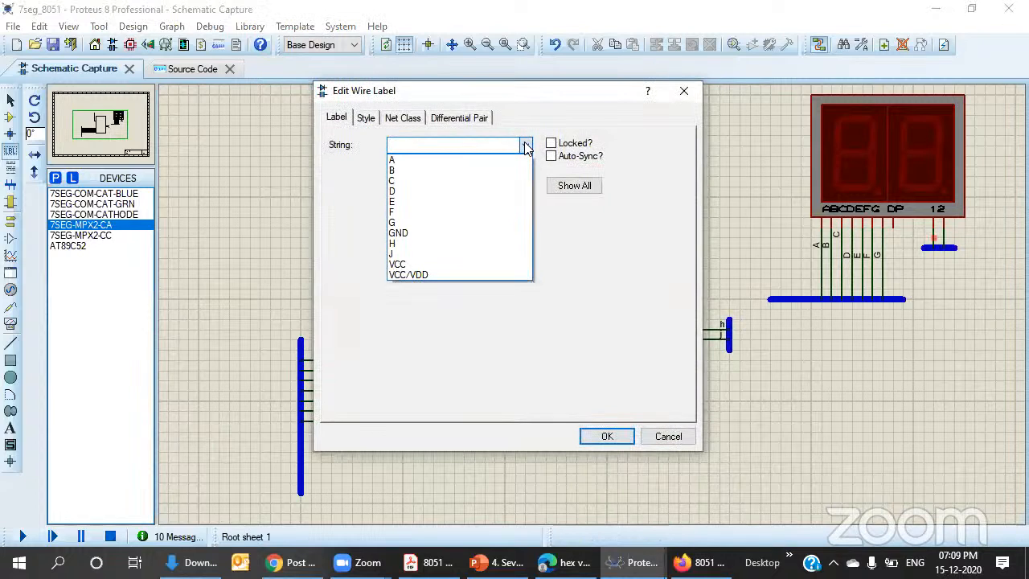
{"action": "left_click", "coordinate": [407, 244]}
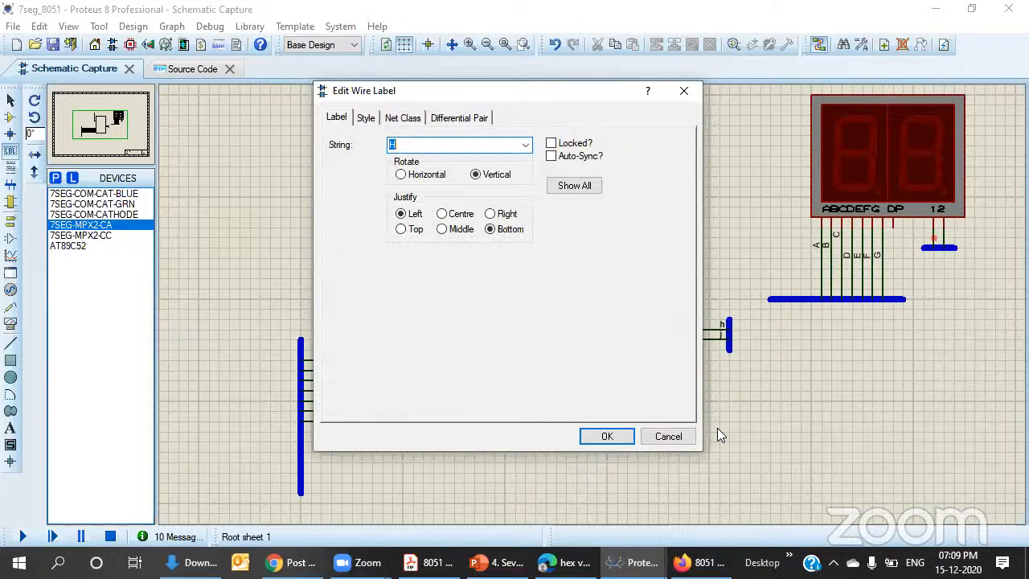
{"action": "left_click", "coordinate": [607, 436]}
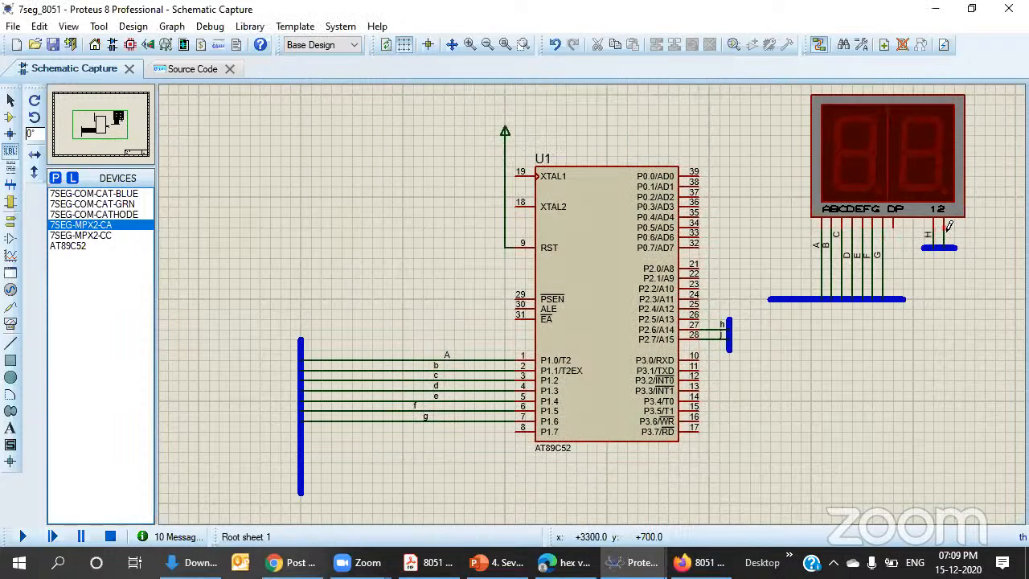
{"action": "left_click", "coordinate": [946, 242]}
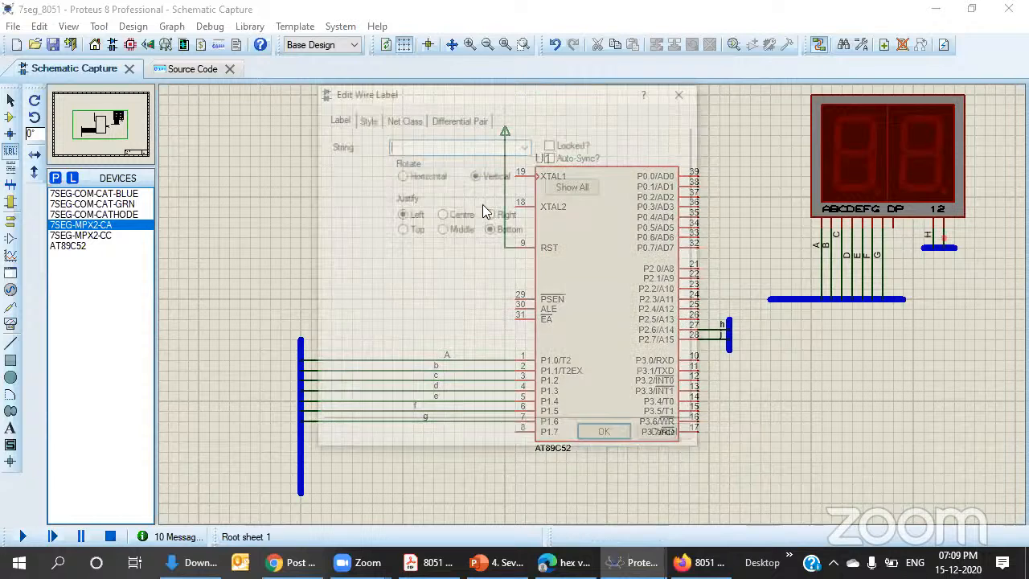
{"action": "left_click", "coordinate": [525, 145]}
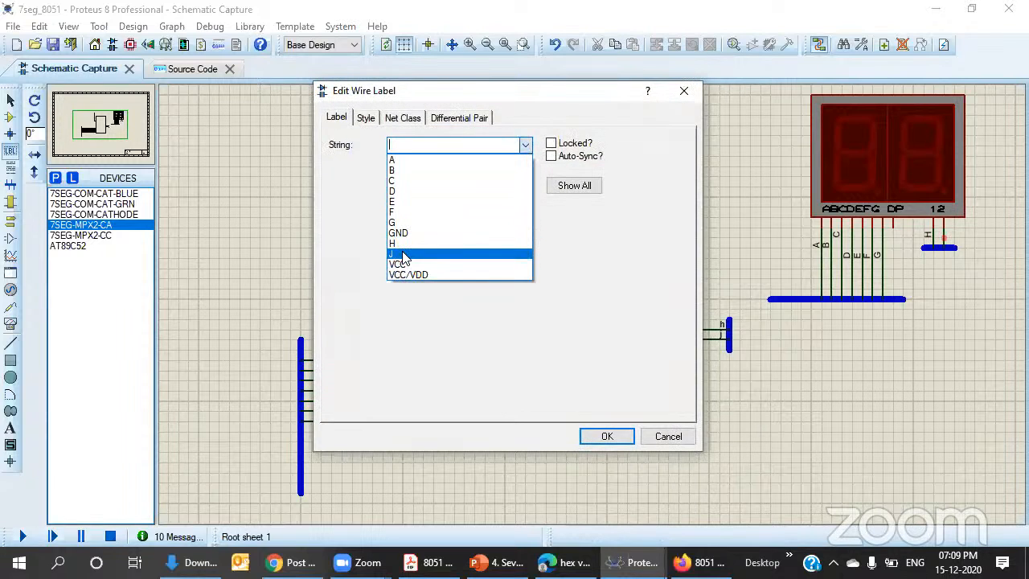
{"action": "left_click", "coordinate": [405, 255]}
{"action": "left_click", "coordinate": [607, 436]}
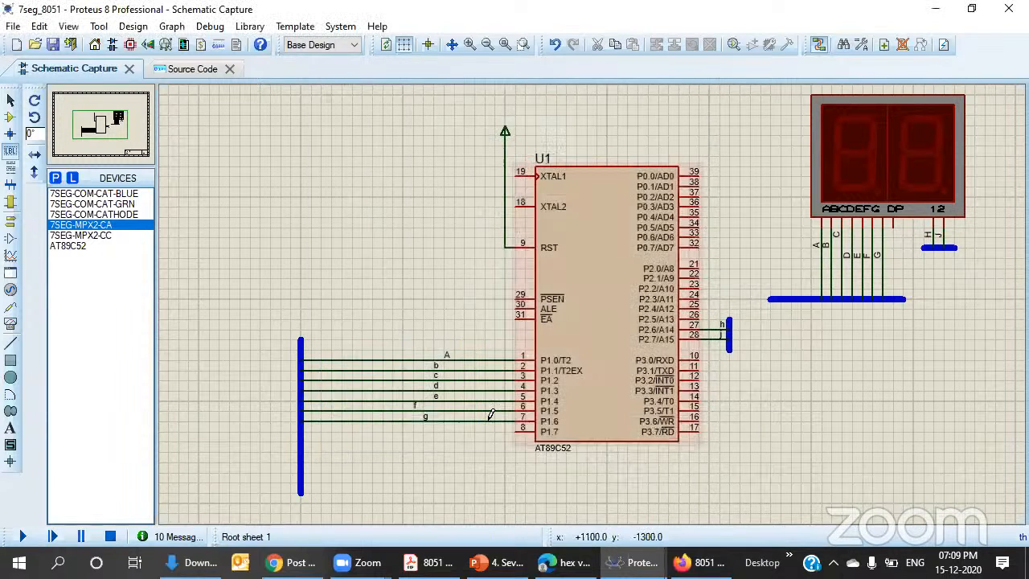
- Run the simulation to check the display with the labelled digit select wires, and stop it
{"action": "left_click", "coordinate": [22, 535]}
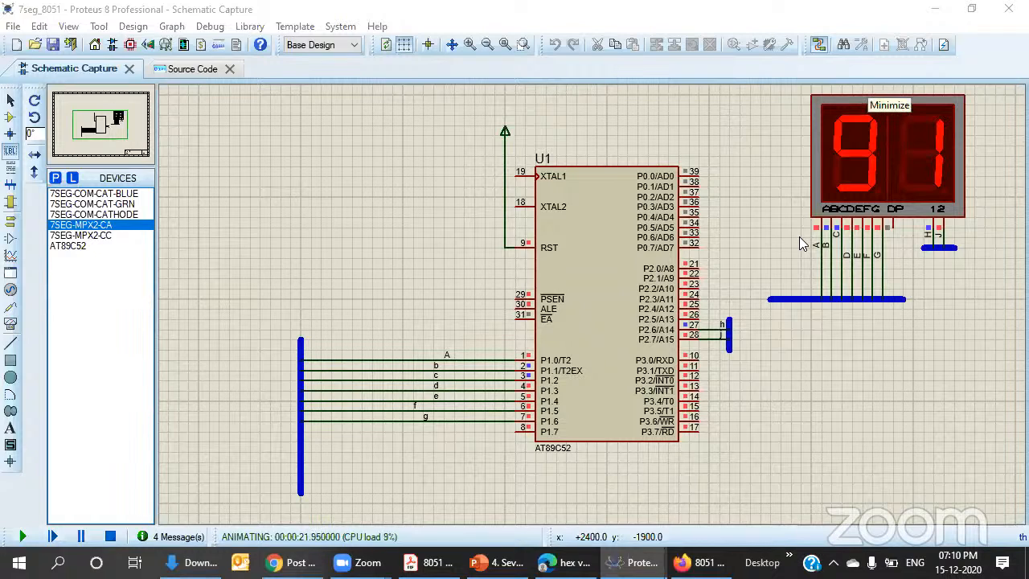
{"action": "left_click", "coordinate": [10, 100]}
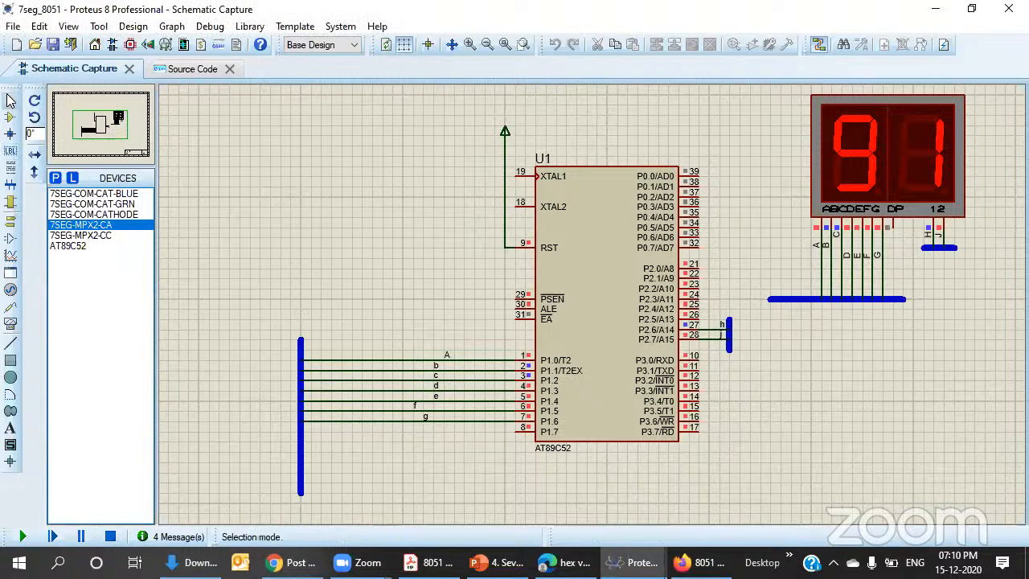
{"action": "left_click_drag", "start_coordinate": [710, 300], "coordinate": [736, 293]}
{"action": "left_click", "coordinate": [716, 330]}
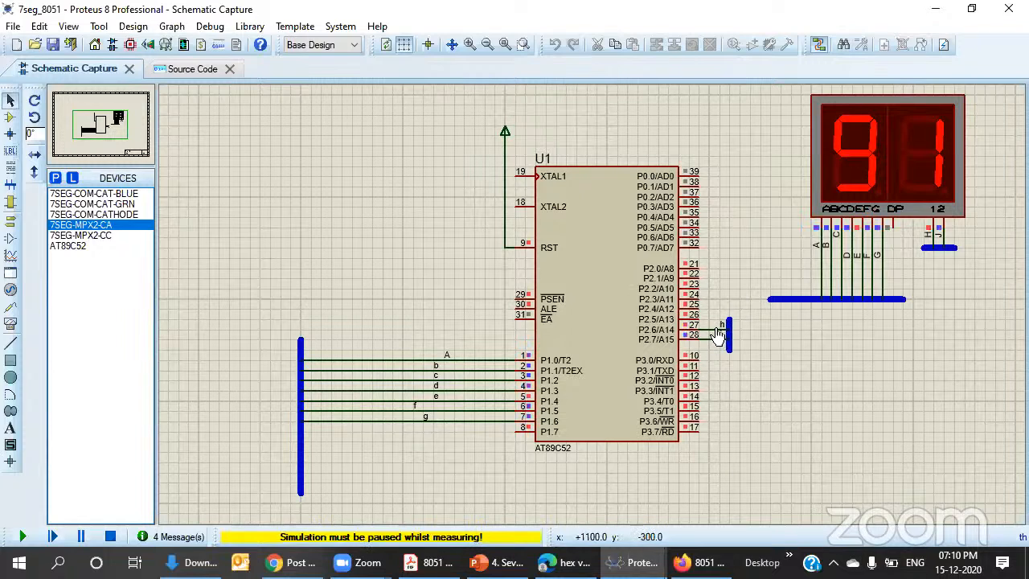
{"action": "left_click", "coordinate": [10, 155]}
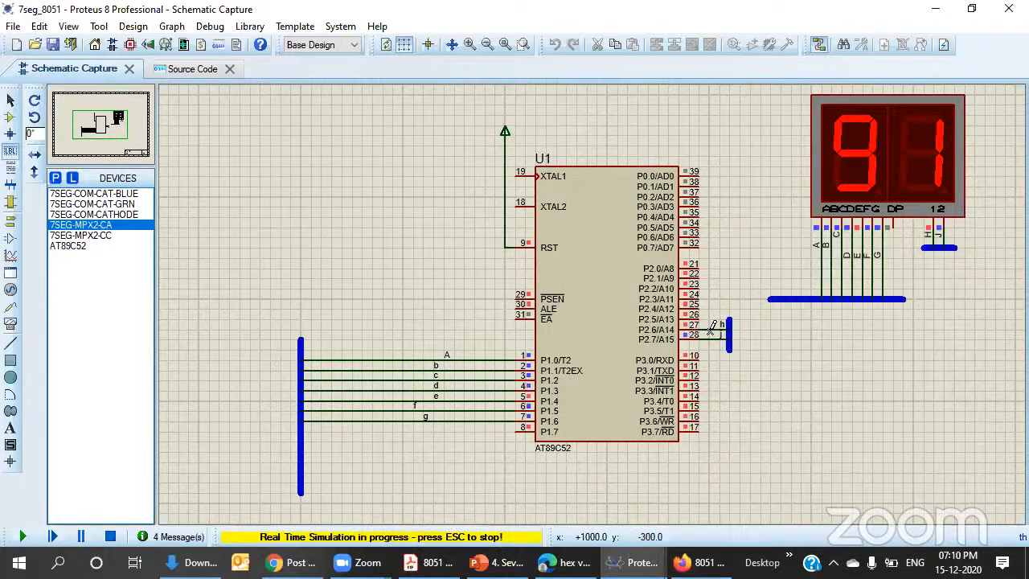
{"action": "key", "text": "Escape"}
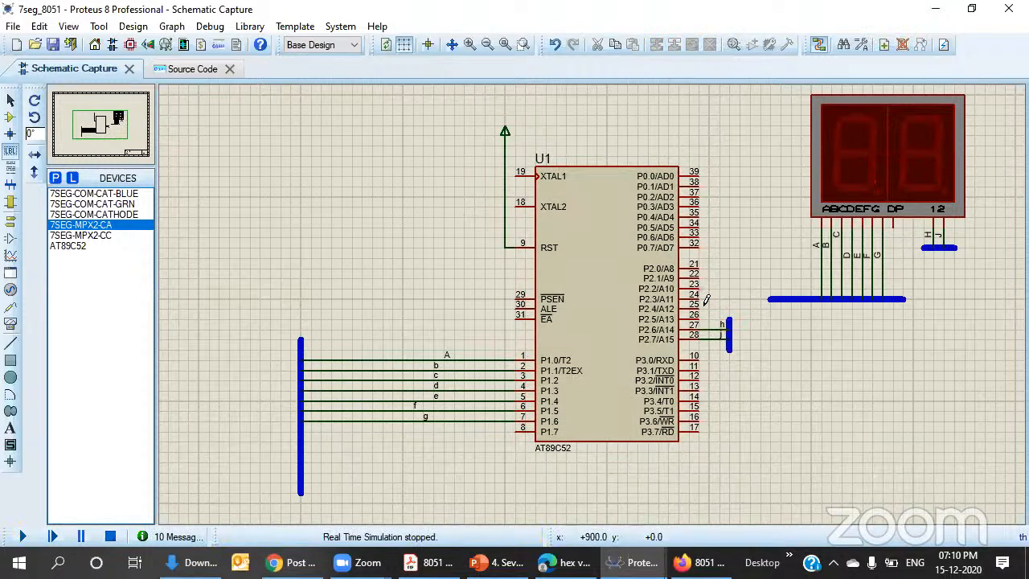
- Delete the short bus and wires at P2.6 and P2.7, and those at the display's digit select pins
{"action": "left_click_drag", "start_coordinate": [712, 310], "coordinate": [750, 386]}
{"action": "key", "text": "Delete"}
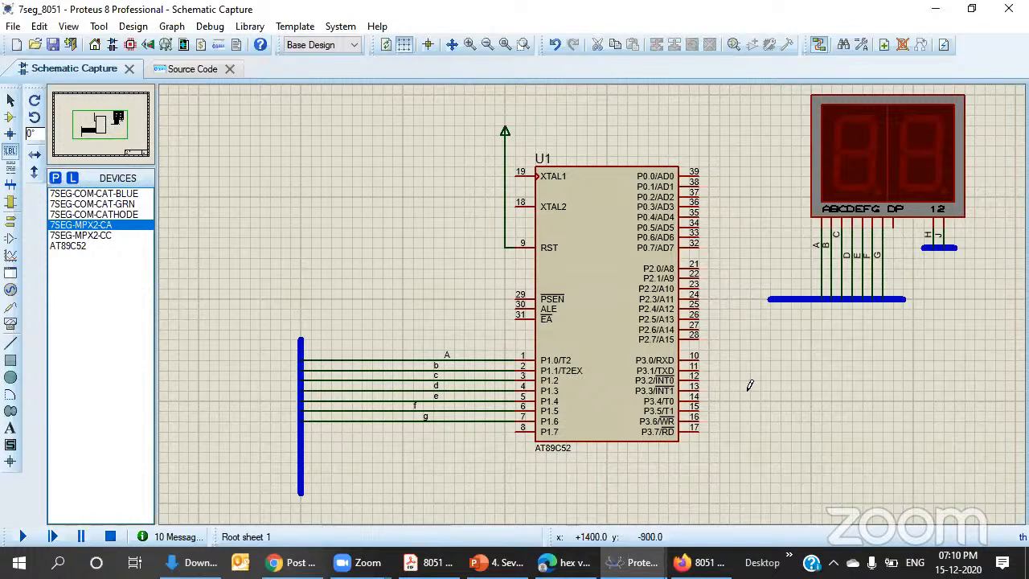
{"action": "left_click_drag", "start_coordinate": [952, 266], "coordinate": [924, 233]}
{"action": "key", "text": "Delete"}
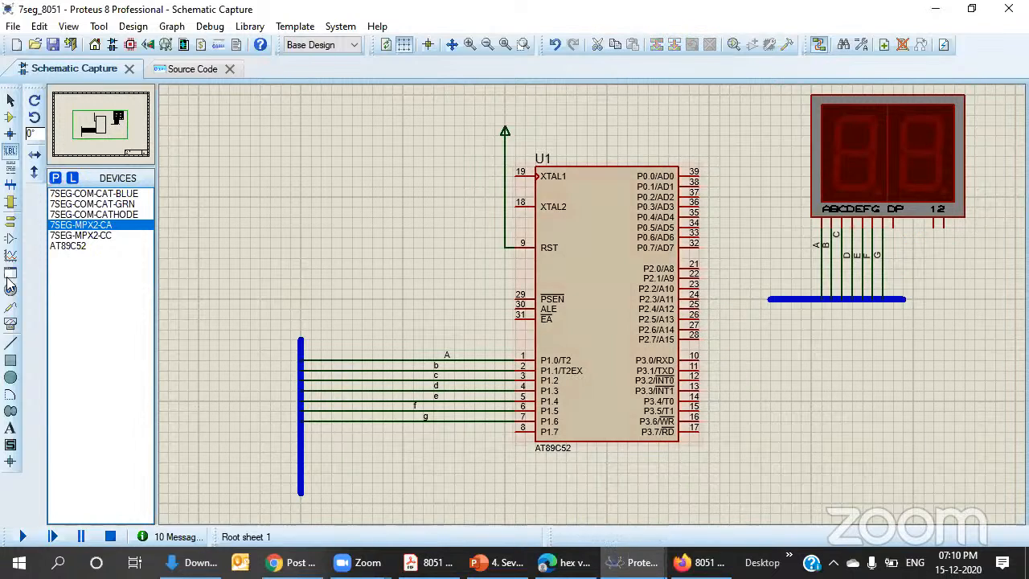
- Draw a short vertical bus beside pins P2.6 and P2.7, and a short horizontal bus below the display's digit select pins
{"action": "left_click", "coordinate": [10, 185]}
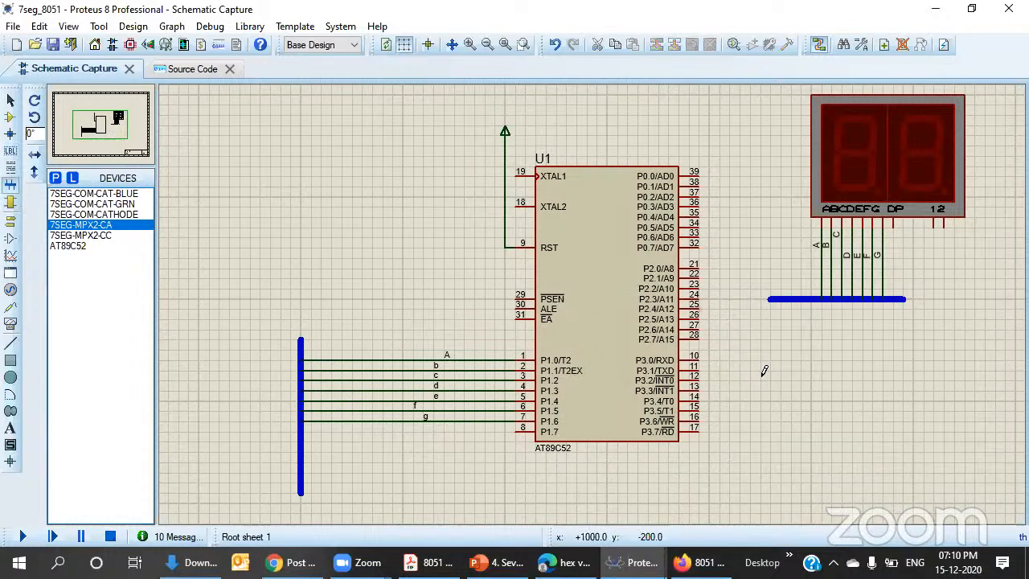
{"action": "left_click", "coordinate": [740, 317]}
{"action": "right_click", "coordinate": [740, 362]}
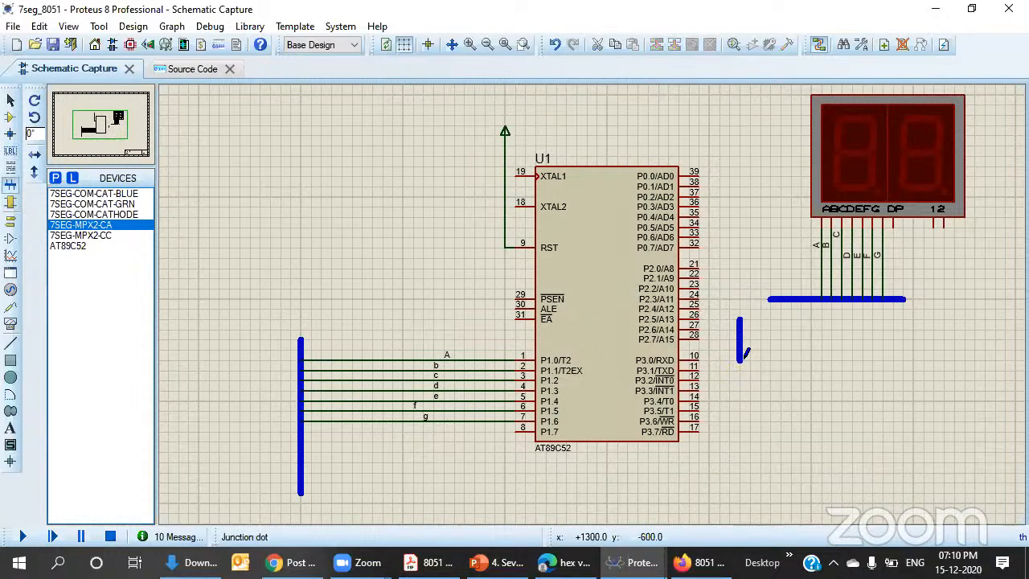
{"action": "left_click", "coordinate": [911, 278]}
{"action": "right_click", "coordinate": [956, 278]}
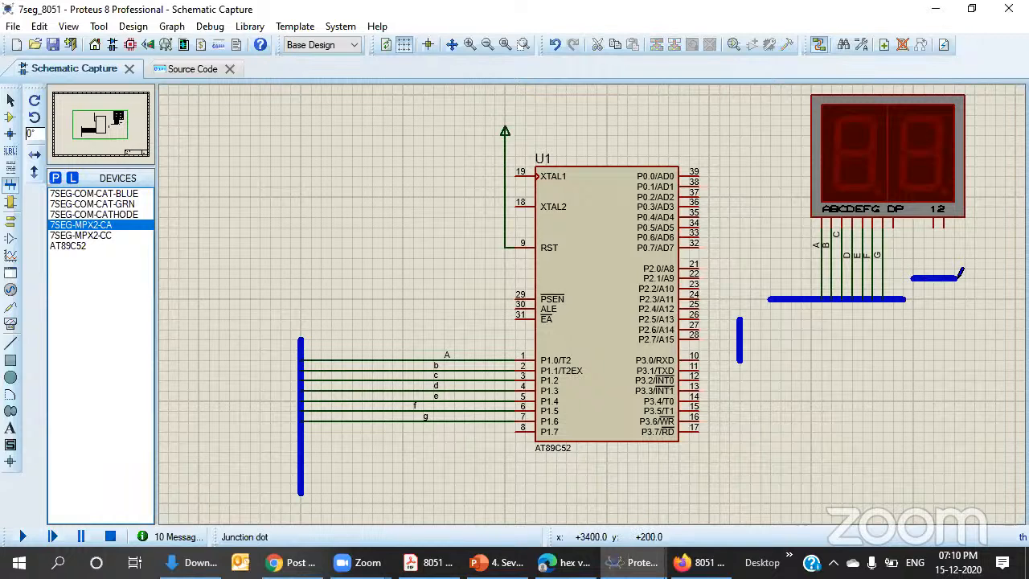
- Wire P2.6 and P2.7 to the short vertical bus, and digit select pins 1 and 2 to the short horizontal bus
{"action": "left_click", "coordinate": [724, 329]}
{"action": "left_click", "coordinate": [701, 339]}
{"action": "left_click", "coordinate": [738, 338]}
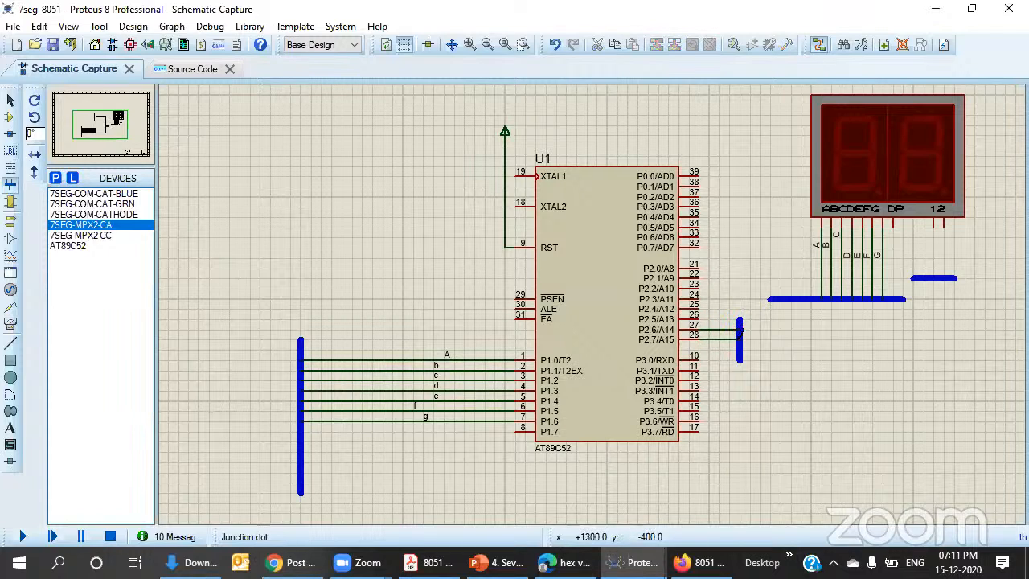
{"action": "left_click", "coordinate": [936, 226]}
{"action": "left_click", "coordinate": [933, 278]}
{"action": "left_click", "coordinate": [944, 225]}
{"action": "left_click", "coordinate": [944, 278]}
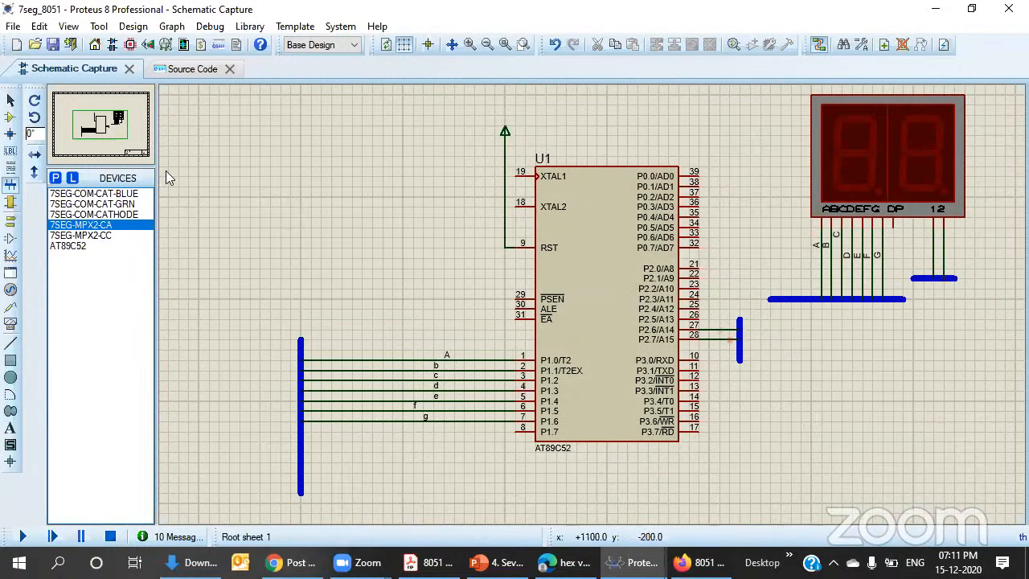
- Label the P2.6 wire 1 and the P2.7 wire 2
{"action": "left_click", "coordinate": [9, 151]}
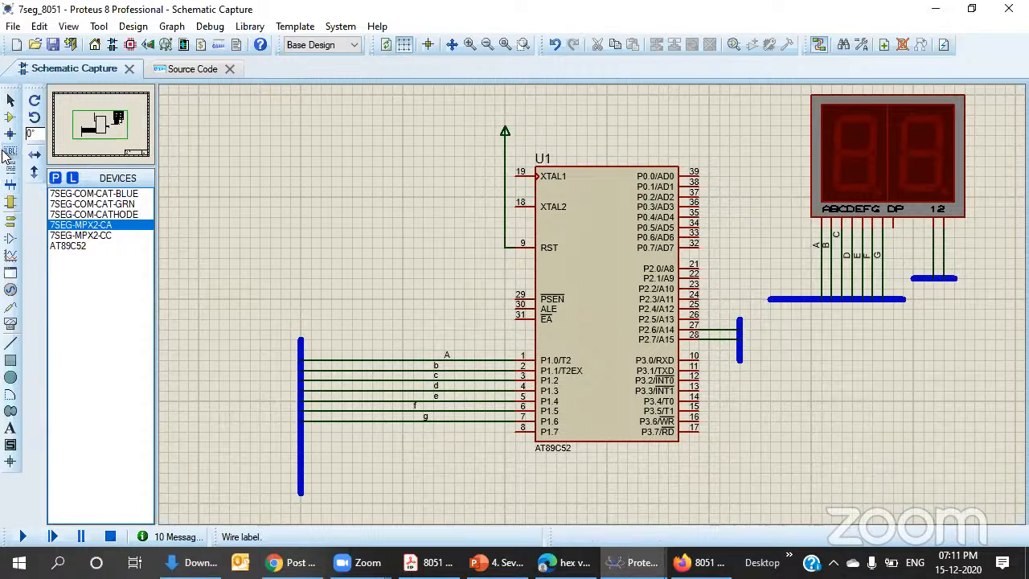
{"action": "left_click", "coordinate": [730, 330]}
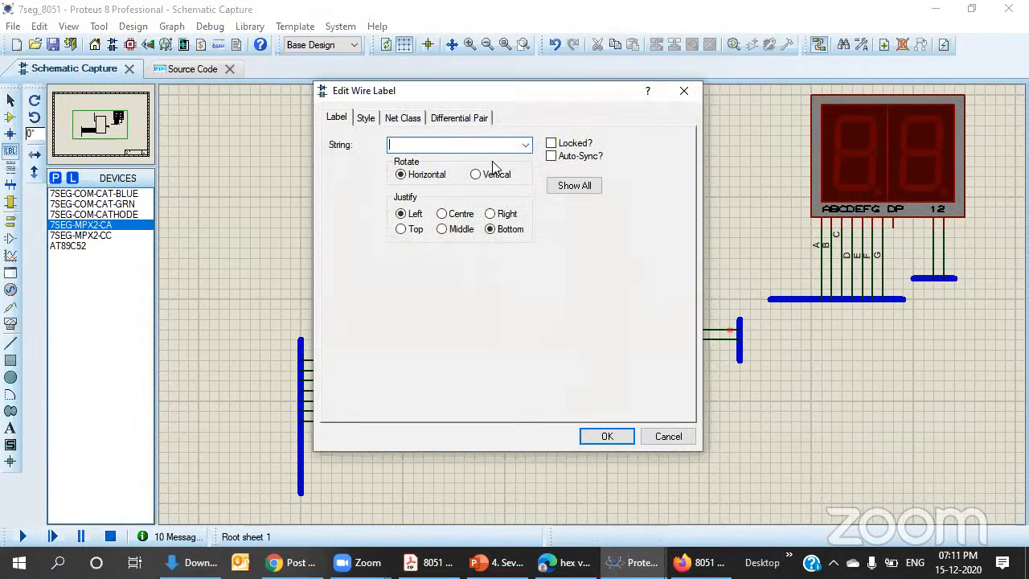
{"action": "left_click", "coordinate": [607, 435]}
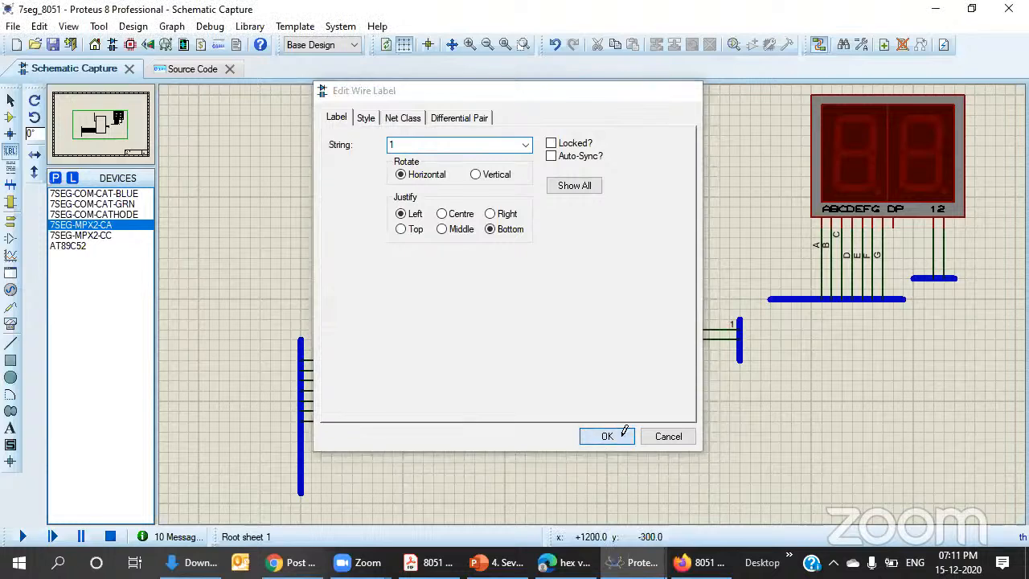
{"action": "left_click", "coordinate": [726, 339]}
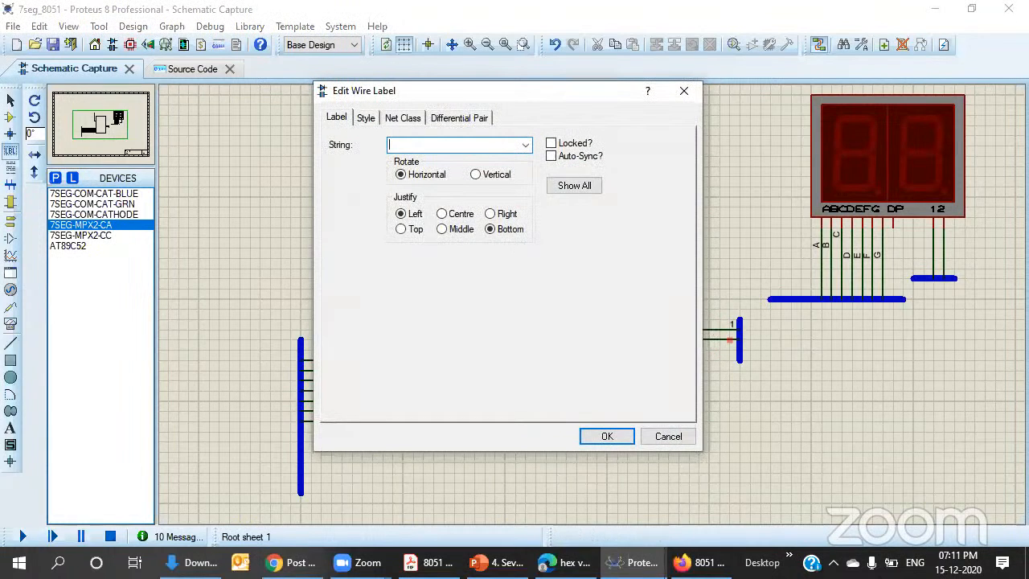
{"action": "left_click", "coordinate": [604, 438]}
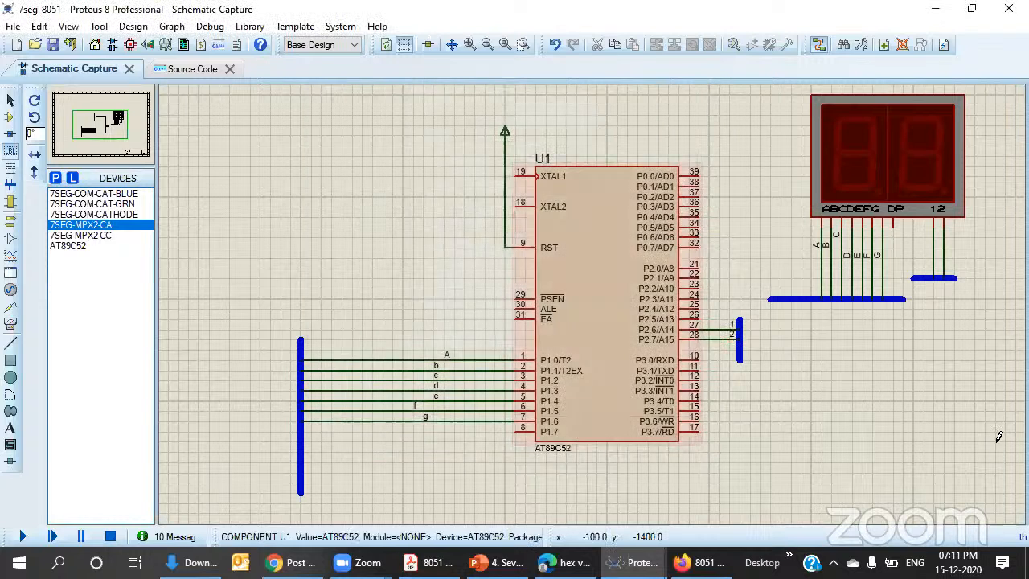
- Label the wires on the display's digit select pins 1 and 2 as 1 and 2
{"action": "left_click", "coordinate": [933, 250]}
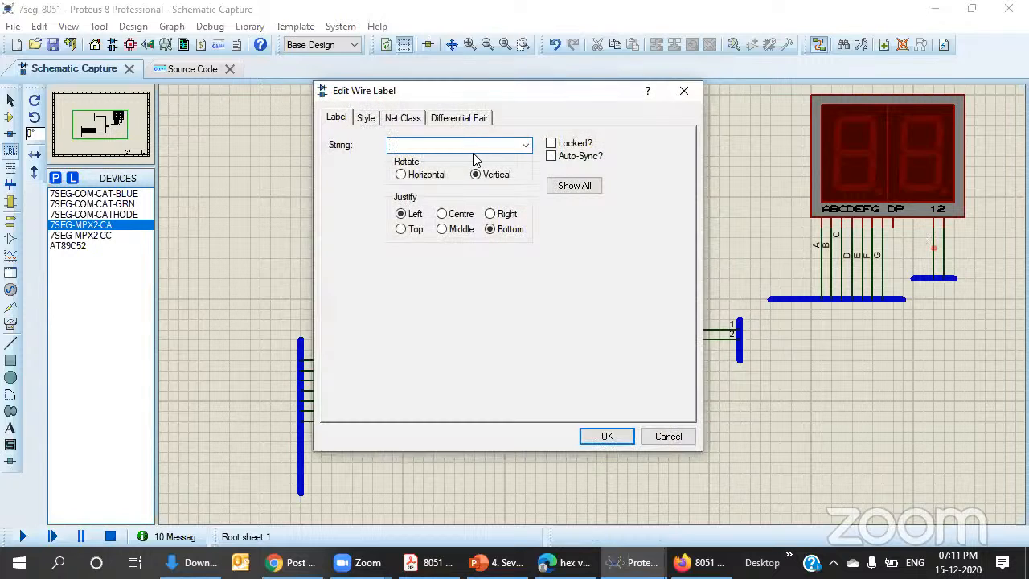
{"action": "type", "text": "1"}
{"action": "left_click", "coordinate": [607, 436]}
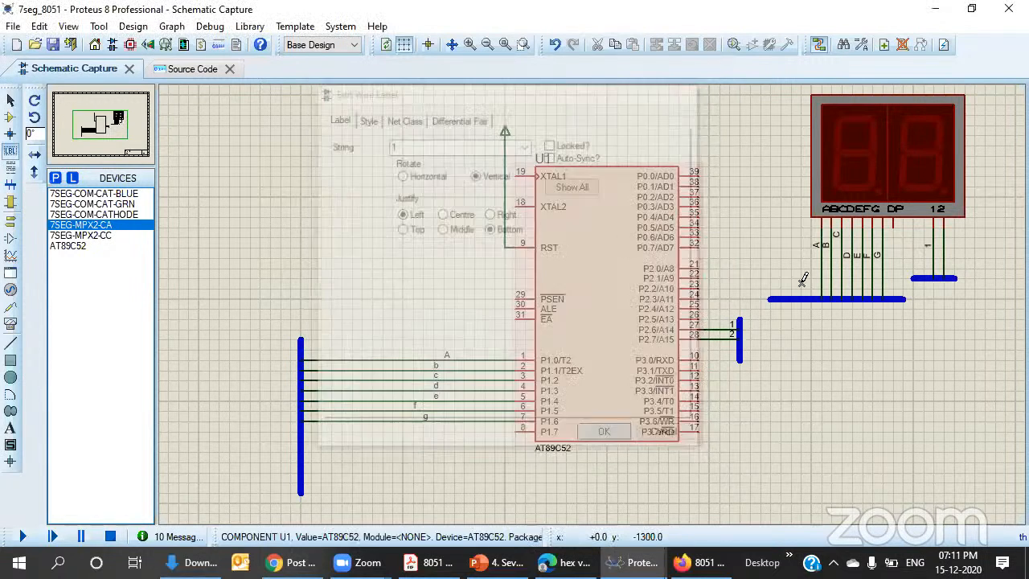
{"action": "left_click", "coordinate": [944, 247]}
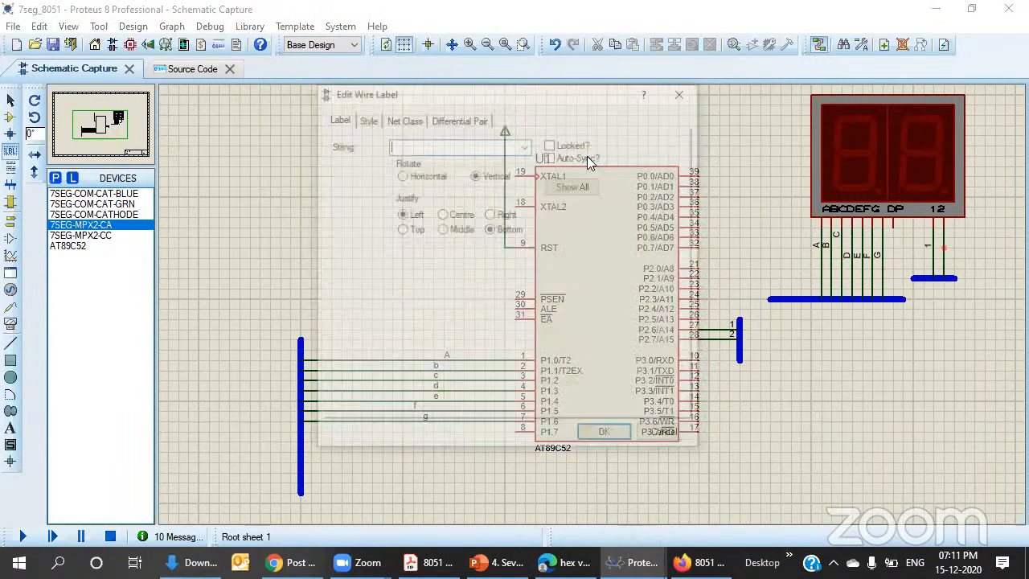
{"action": "left_click", "coordinate": [607, 436]}
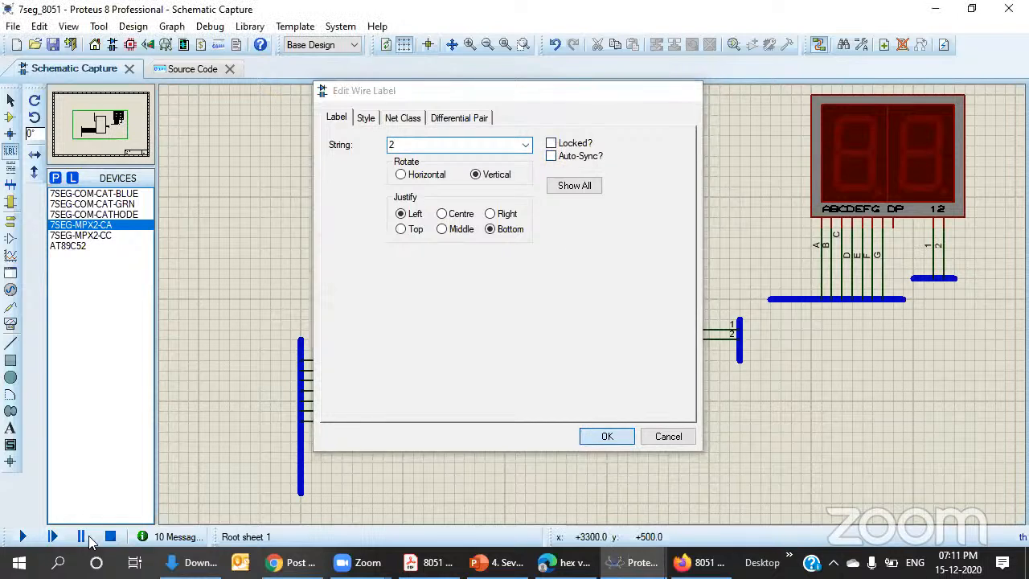
- Run the simulation to check the display with the relabelled digit select connections
{"action": "left_click", "coordinate": [23, 537]}
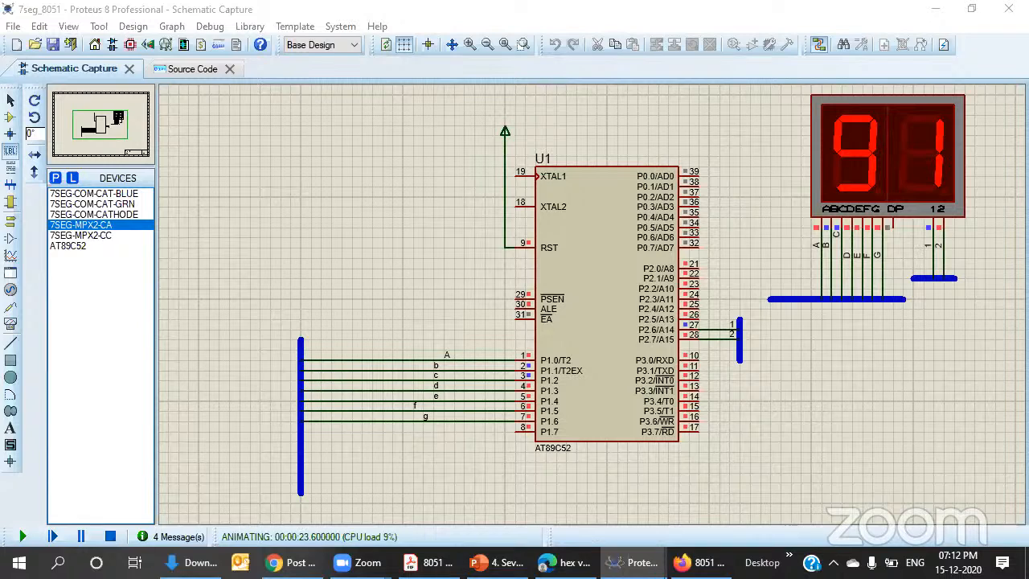
{"action": "left_click", "coordinate": [293, 562]}
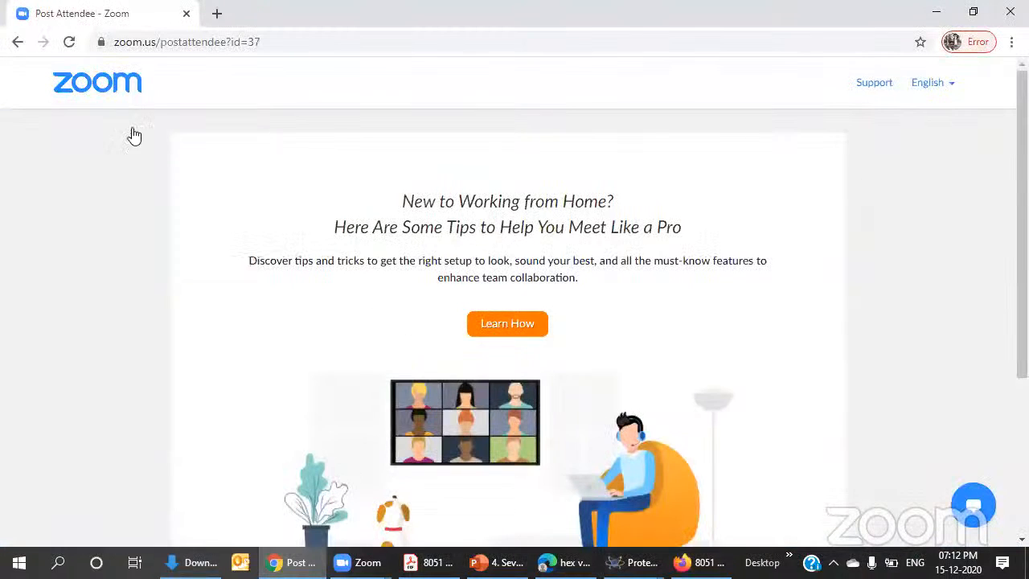
{"action": "left_click", "coordinate": [939, 11]}
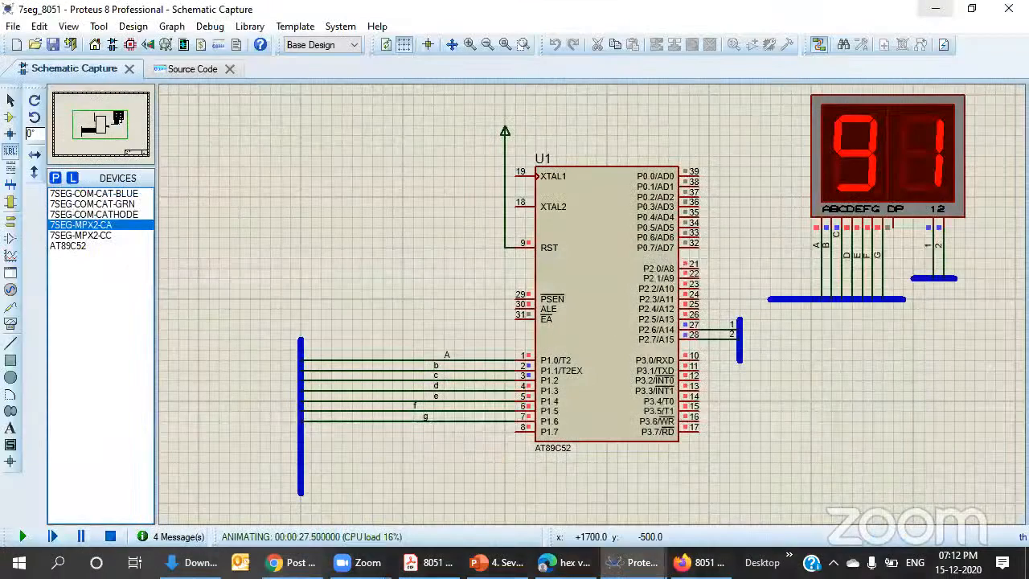
- Switch to Firefox, open the 8051 Chapter 4 quiz form from its invitation email, and view question 7 about bus connections
{"action": "left_click", "coordinate": [699, 562]}
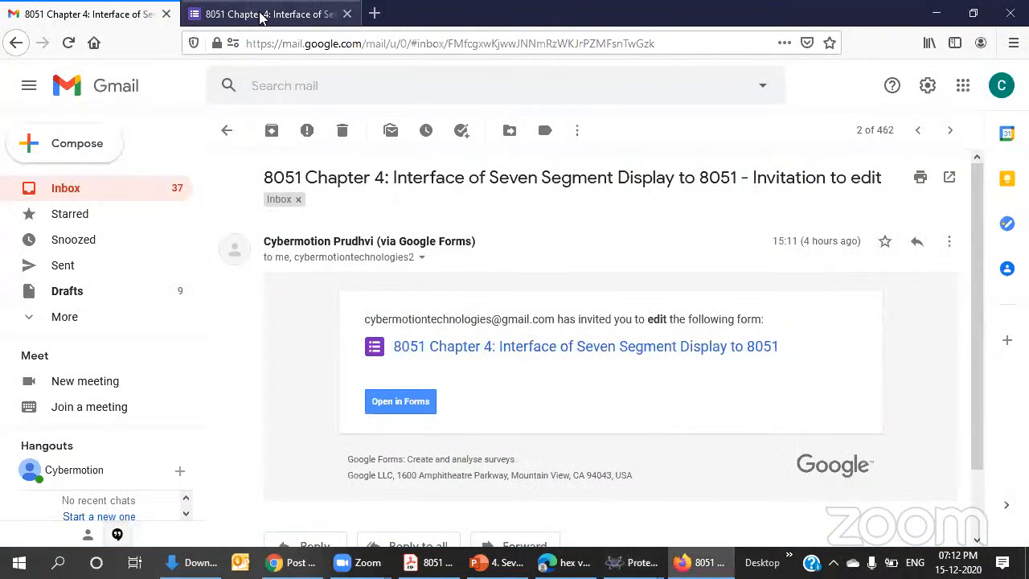
{"action": "left_click", "coordinate": [260, 13]}
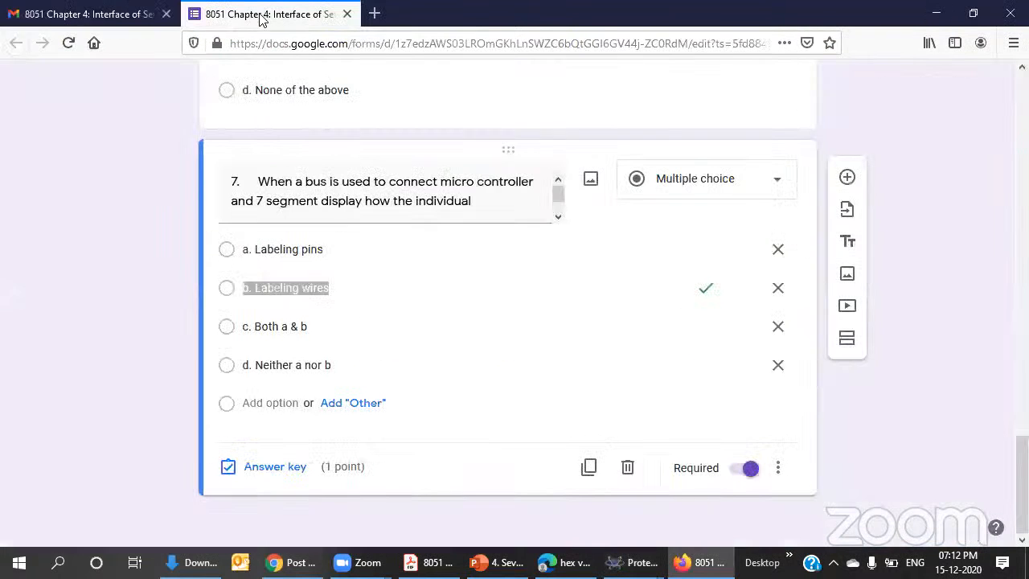
{"action": "left_click", "coordinate": [72, 16]}
{"action": "left_click", "coordinate": [410, 401]}
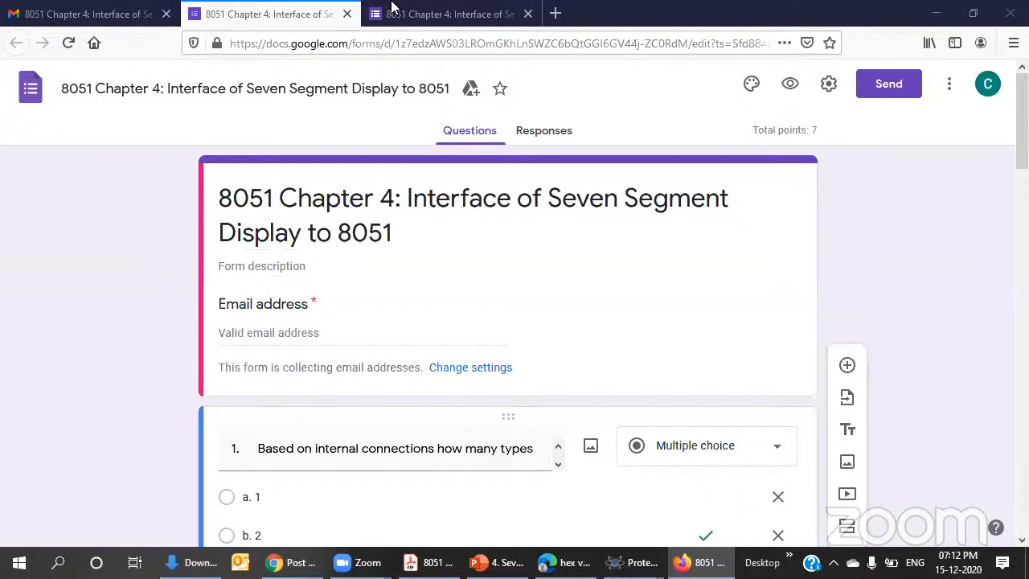
{"action": "left_click", "coordinate": [434, 17]}
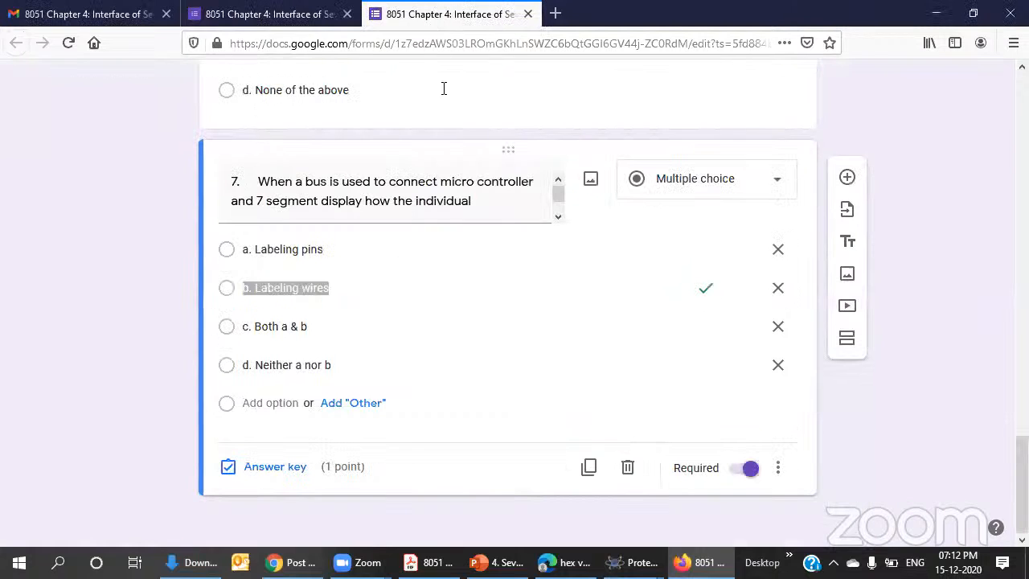
{"action": "mouse_move", "coordinate": [635, 562]}
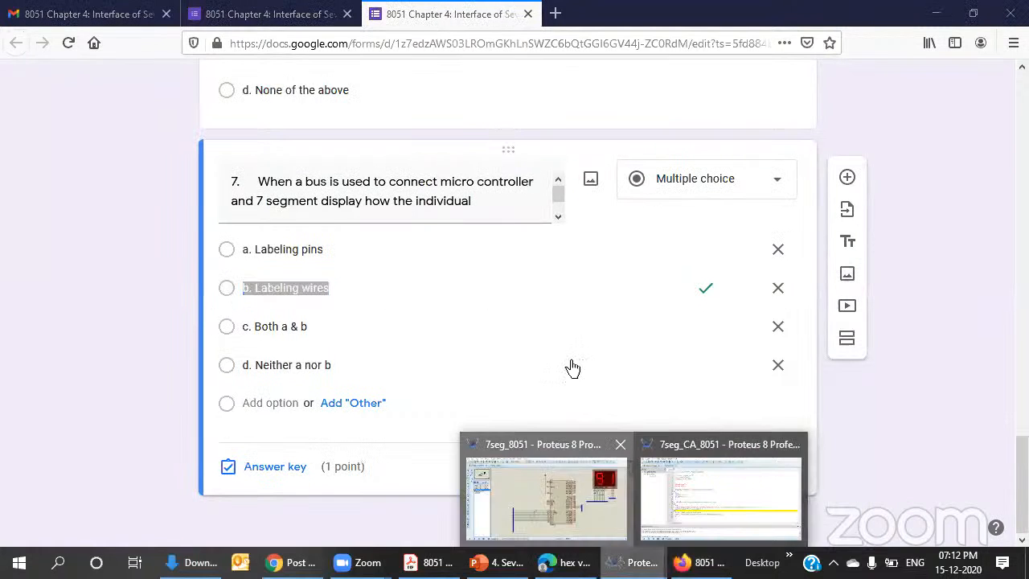
- Switch to the 7seg_8051 project in Proteus and stop the running simulation
{"action": "left_click", "coordinate": [571, 479]}
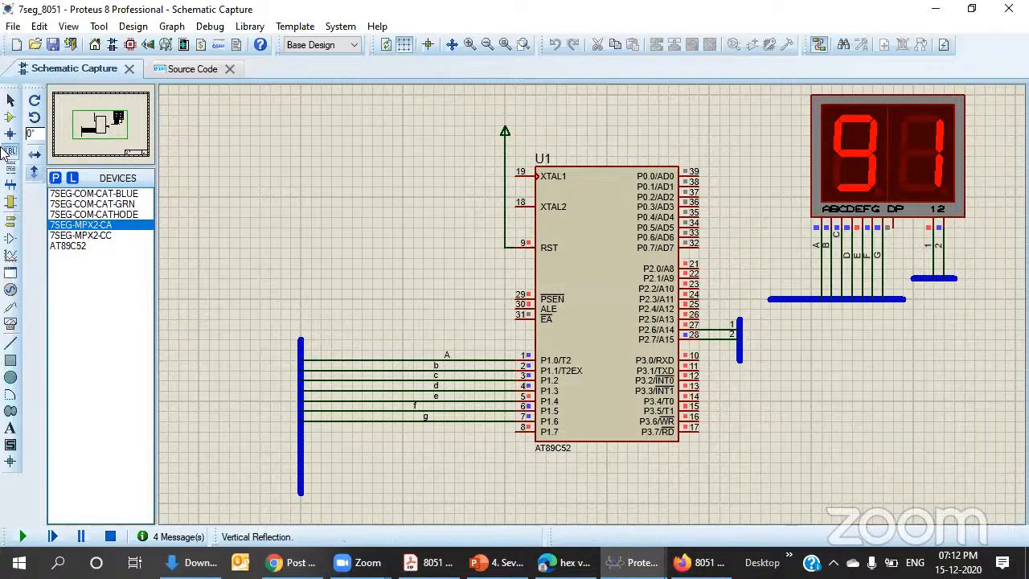
{"action": "left_click", "coordinate": [11, 100]}
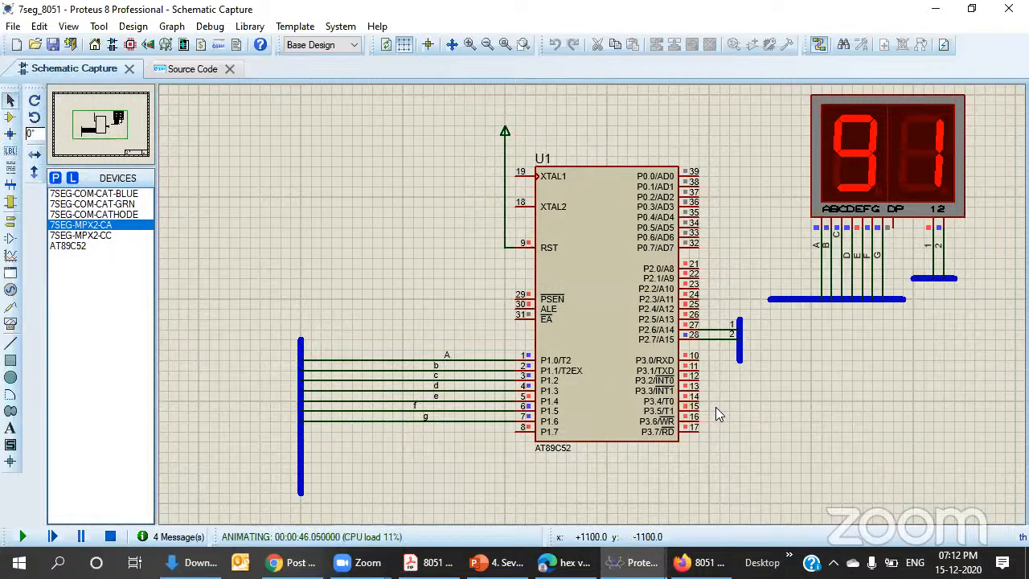
{"action": "left_click", "coordinate": [111, 536]}
- Draw a direct wire from P3.0/RXD to the end of the display's segment bus, and delete it
{"action": "left_click", "coordinate": [698, 360]}
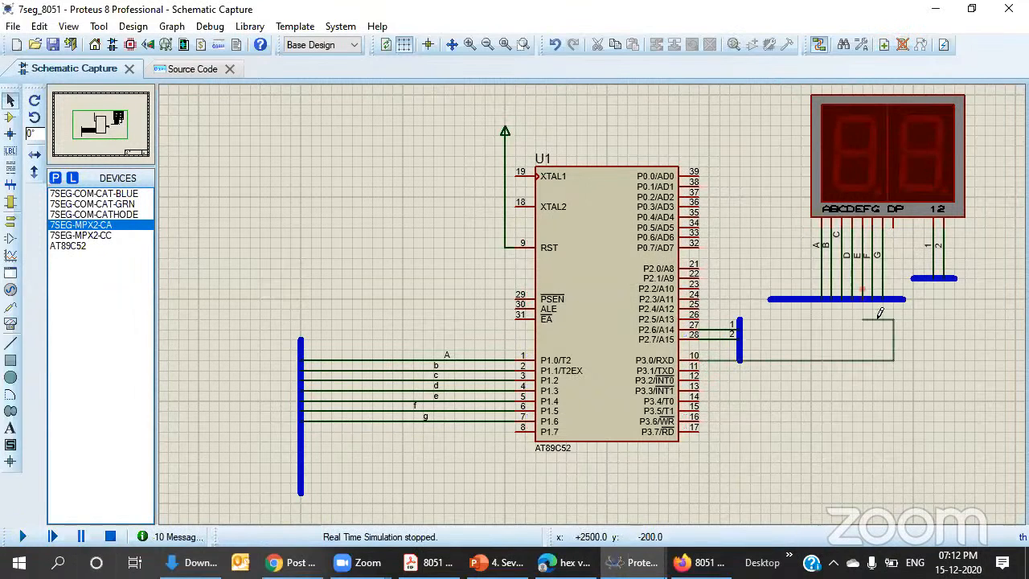
{"action": "left_click", "coordinate": [904, 299]}
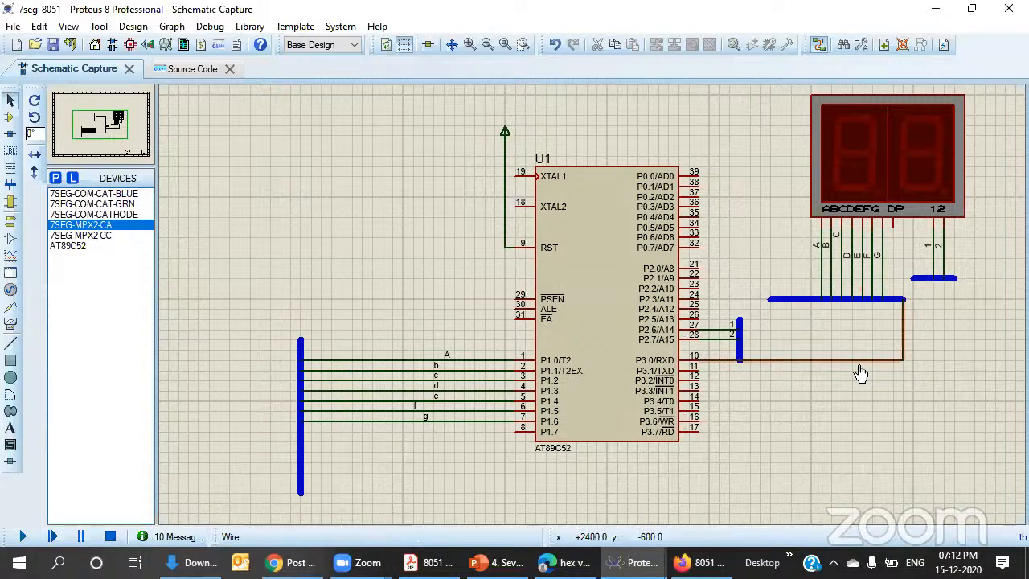
{"action": "left_click", "coordinate": [857, 362]}
{"action": "key", "text": "Delete"}
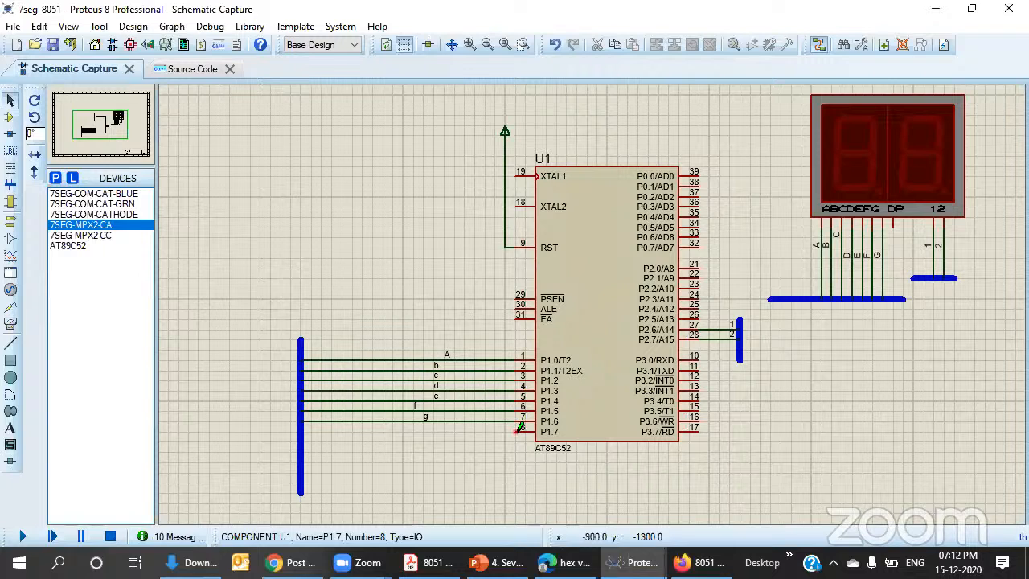
{"action": "scroll", "coordinate": [519, 427], "scroll_direction": "up", "scroll_amount": 3}
{"action": "left_click", "coordinate": [592, 303]}
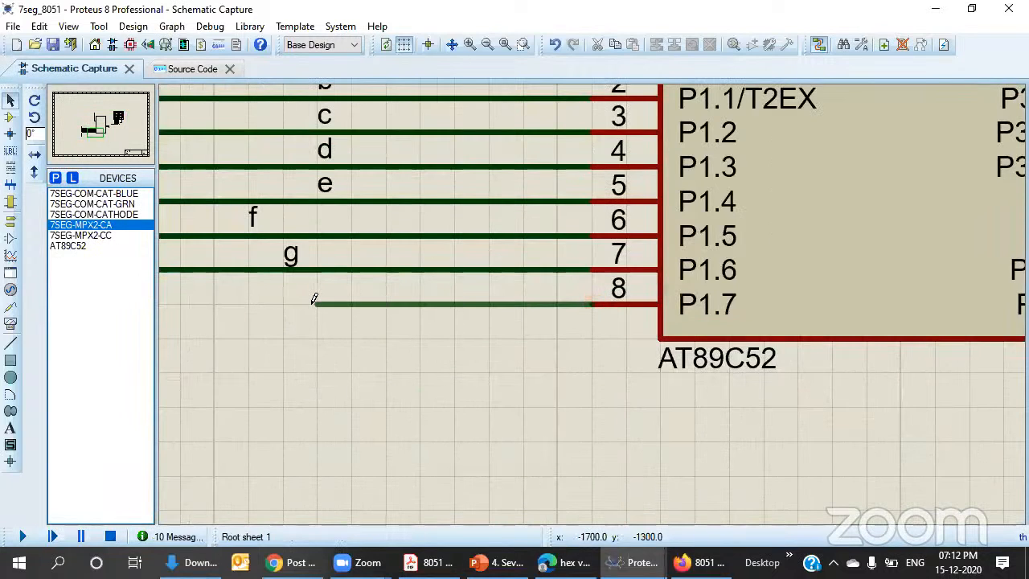
{"action": "right_click", "coordinate": [583, 395]}
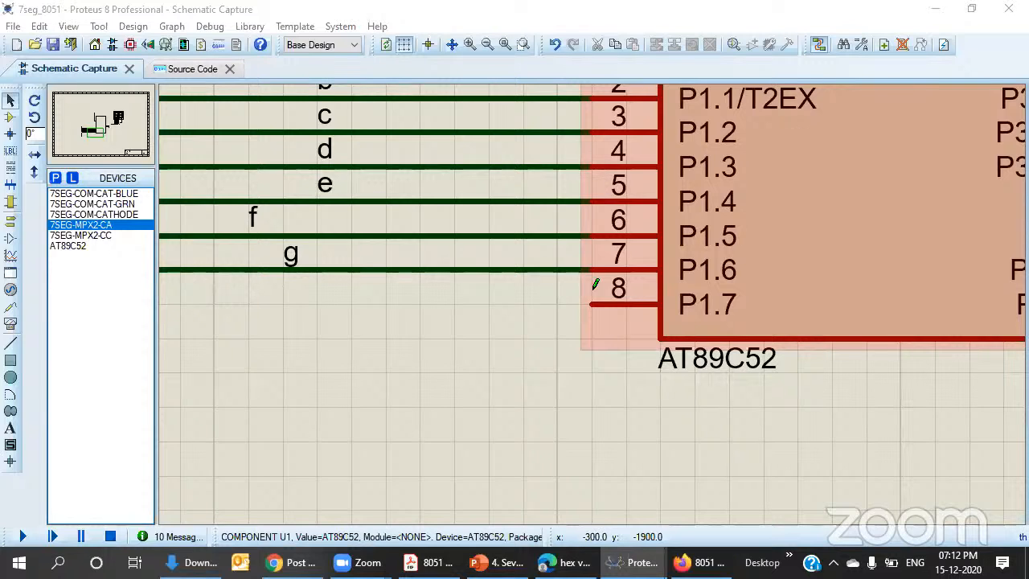
{"action": "scroll", "coordinate": [567, 285], "scroll_direction": "down", "scroll_amount": 3}
{"action": "scroll", "coordinate": [532, 315], "scroll_direction": "up", "scroll_amount": 1}
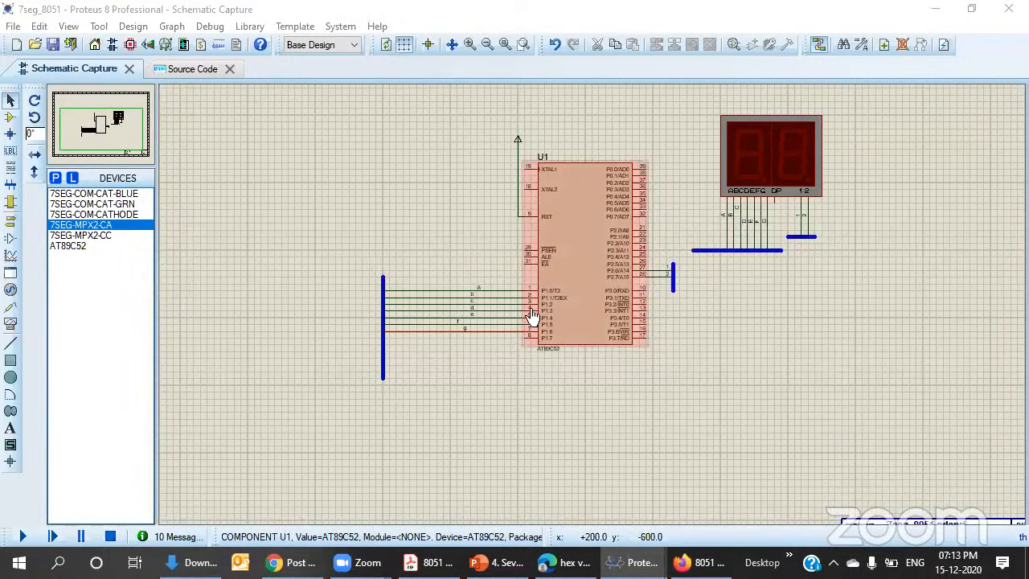
{"action": "scroll", "coordinate": [532, 315], "scroll_direction": "up", "scroll_amount": 1}
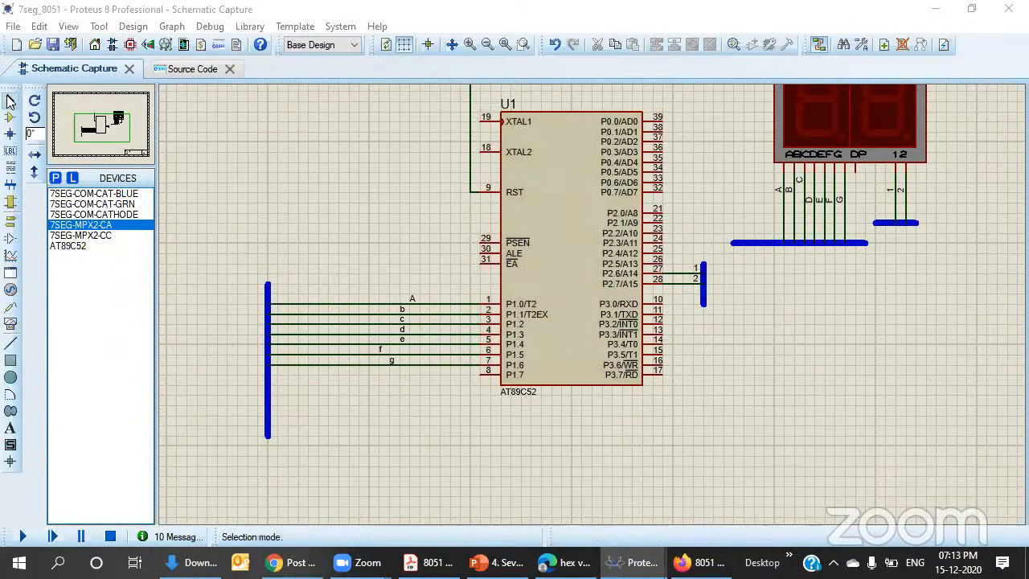
- Draw short vertical trial buses beside the AT89C52 and remove them from the schematic
{"action": "left_click", "coordinate": [10, 185]}
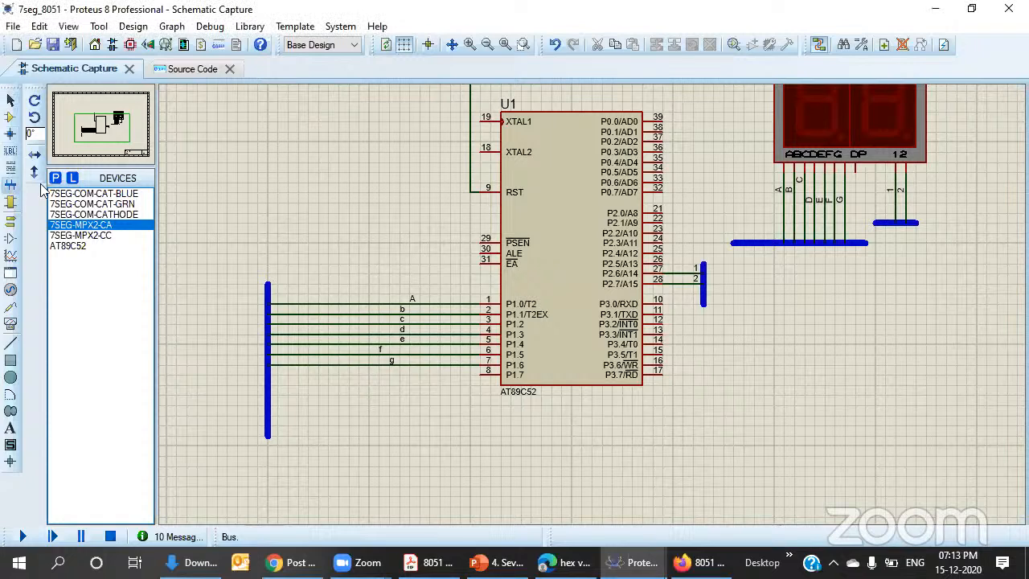
{"action": "left_click", "coordinate": [349, 109]}
{"action": "double_click", "coordinate": [349, 193]}
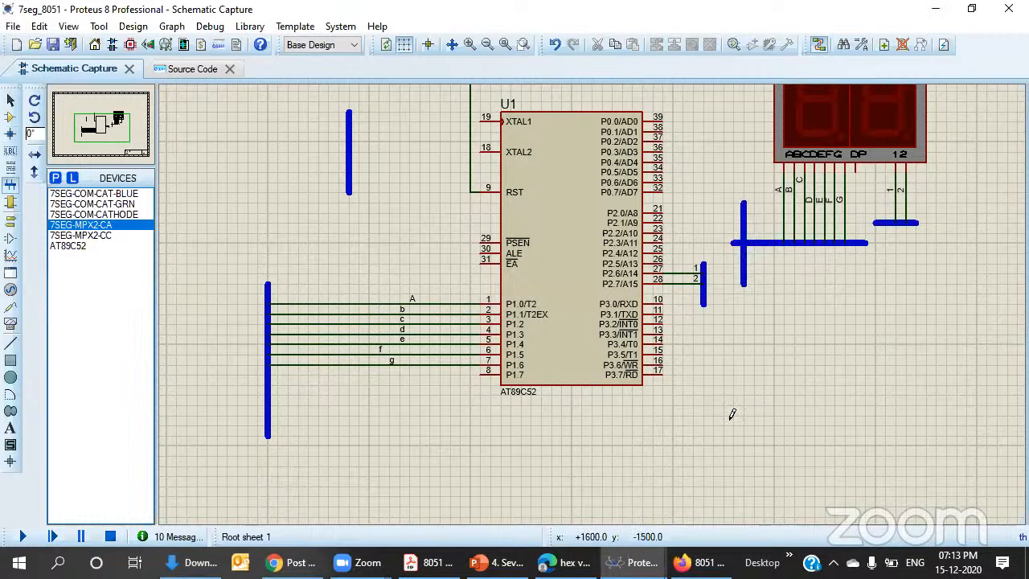
{"action": "left_click", "coordinate": [764, 293]}
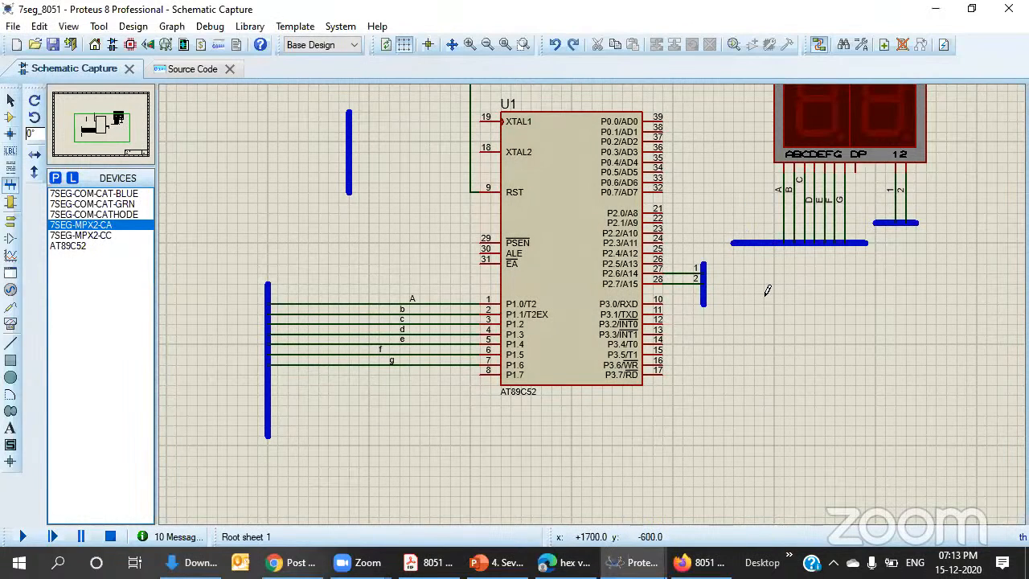
{"action": "right_click", "coordinate": [769, 378]}
{"action": "left_click", "coordinate": [11, 100]}
{"action": "left_click_drag", "start_coordinate": [320, 102], "coordinate": [385, 223]}
{"action": "key", "text": "Delete"}
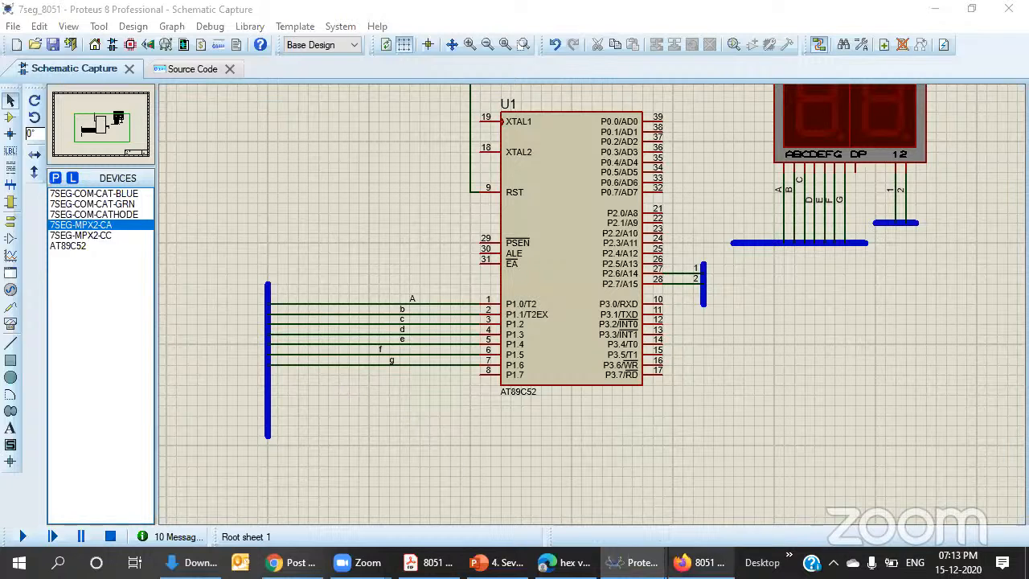
- Switch to Firefox, view the sending options of the 8051 Chapter 4 quiz form, and close them
{"action": "left_click", "coordinate": [698, 561]}
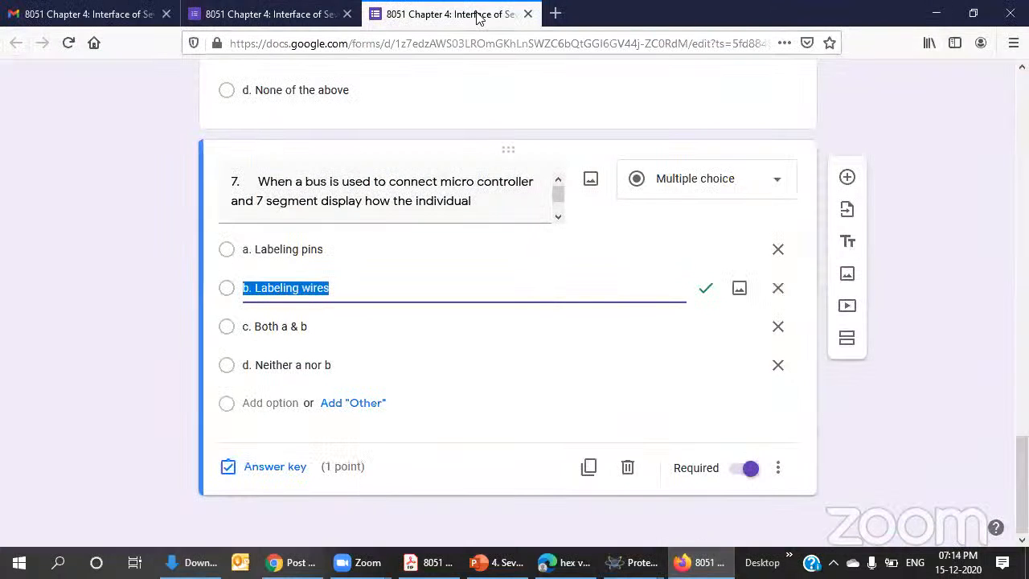
{"action": "left_click", "coordinate": [269, 14]}
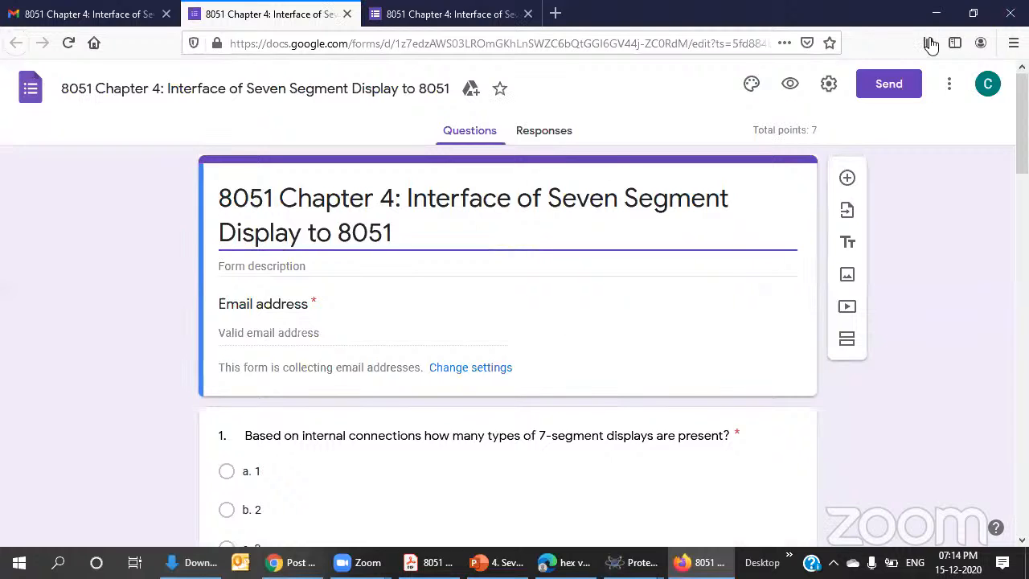
{"action": "left_click", "coordinate": [883, 83]}
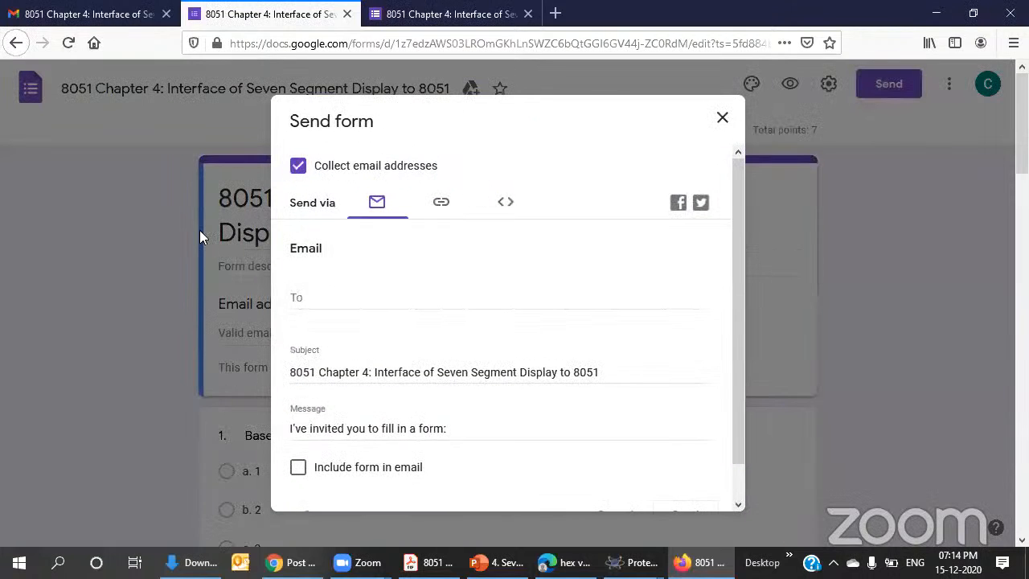
{"action": "left_click", "coordinate": [721, 122]}
- Examine the quiz form's question 7 on bus connections and question 6 on the short delay, including their marked answers
{"action": "scroll", "coordinate": [601, 170], "scroll_direction": "down", "scroll_amount": 15}
{"action": "scroll", "coordinate": [450, 255], "scroll_direction": "down", "scroll_amount": 3}
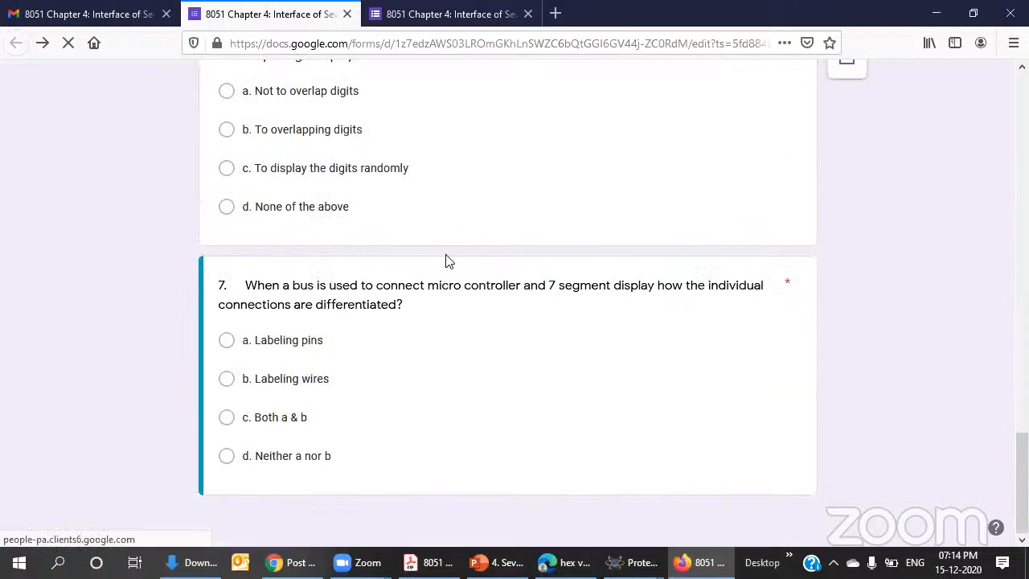
{"action": "left_click", "coordinate": [335, 377]}
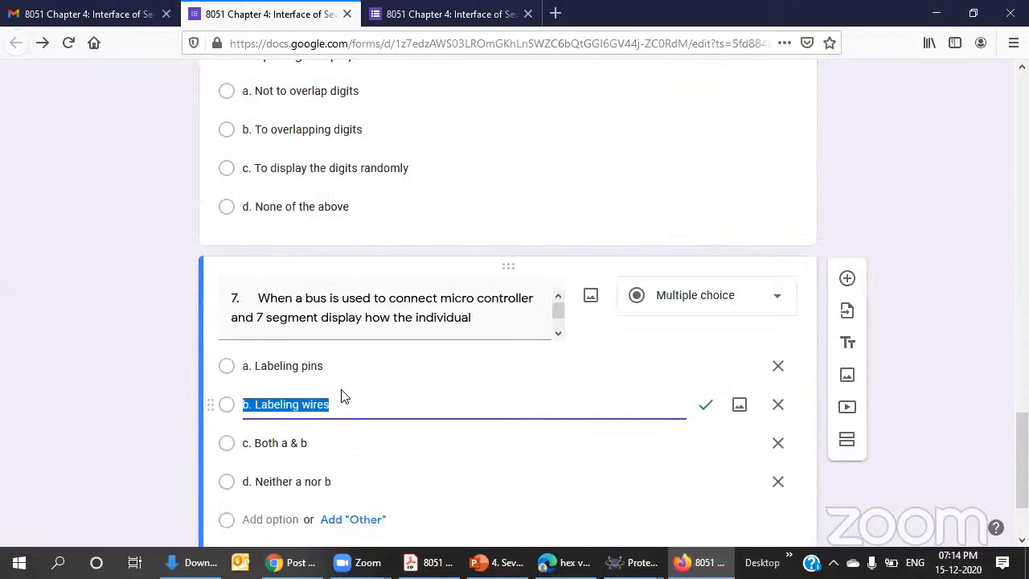
{"action": "scroll", "coordinate": [427, 237], "scroll_direction": "up", "scroll_amount": 2}
{"action": "scroll", "coordinate": [427, 236], "scroll_direction": "up", "scroll_amount": 1}
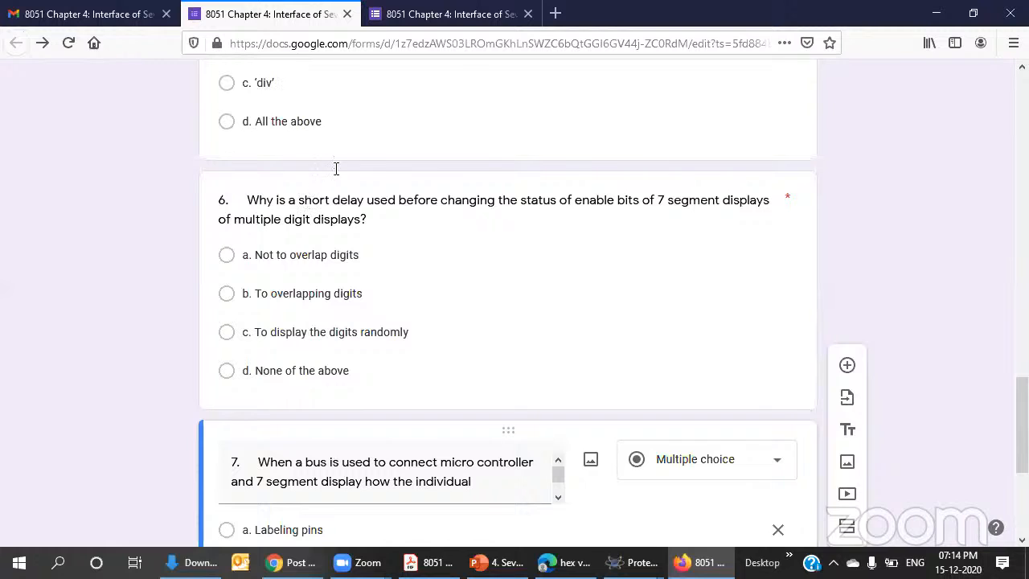
{"action": "left_click", "coordinate": [322, 254]}
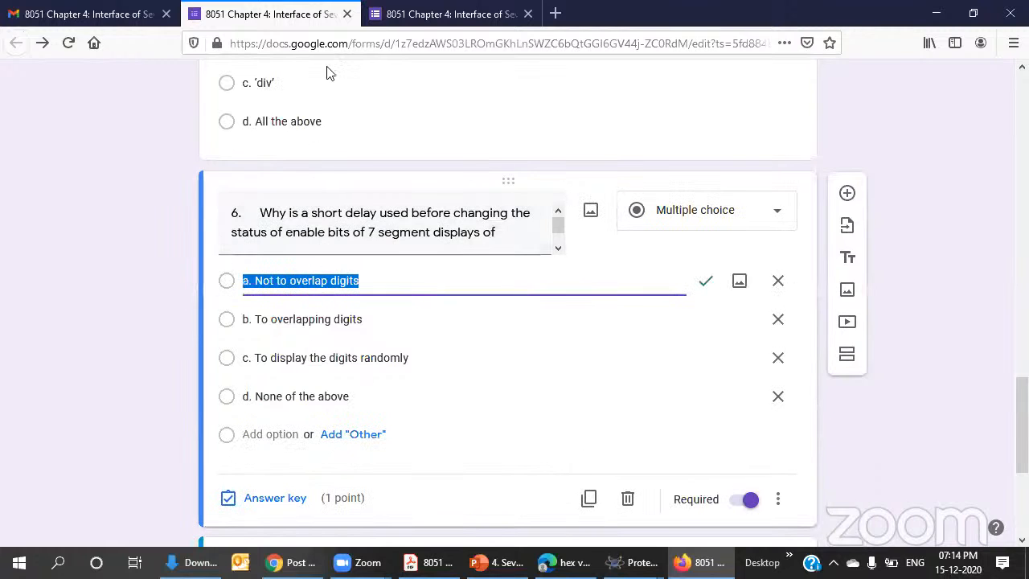
- Open the other copy of the quiz form and look back through its questions from 7 up to the form title
{"action": "left_click", "coordinate": [441, 14]}
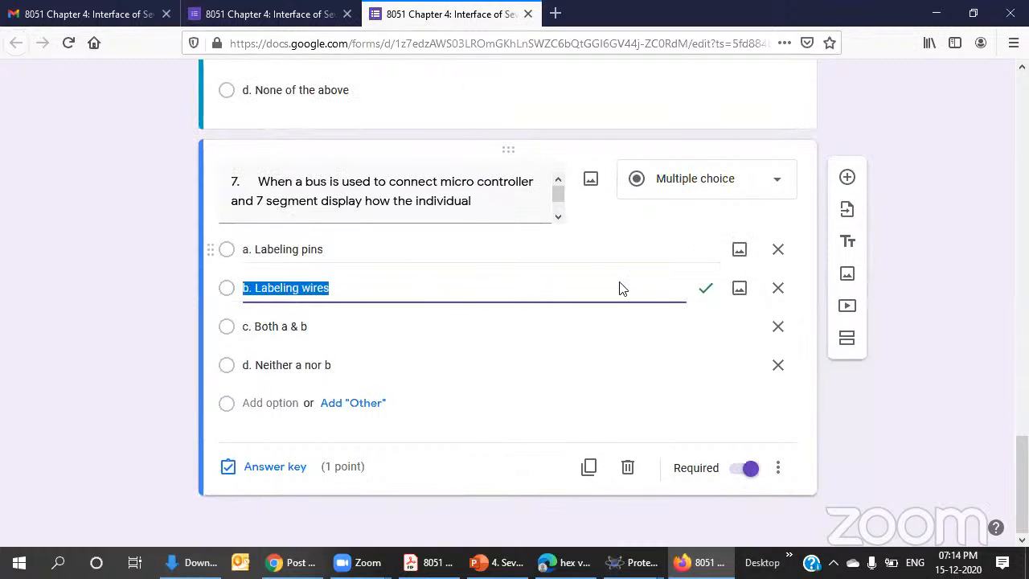
{"action": "scroll", "coordinate": [322, 176], "scroll_direction": "up", "scroll_amount": 3}
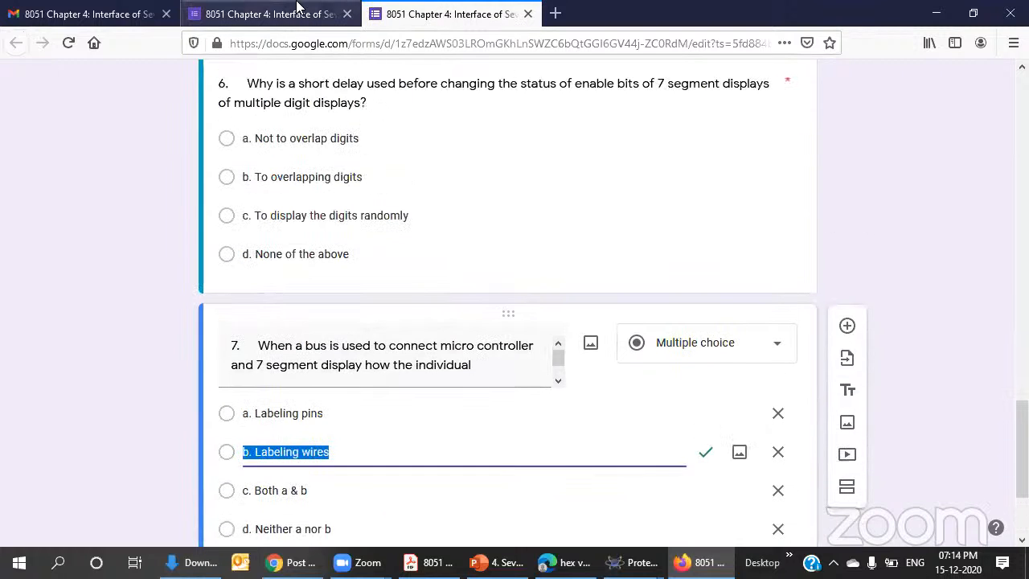
{"action": "scroll", "coordinate": [349, 217], "scroll_direction": "up", "scroll_amount": 4}
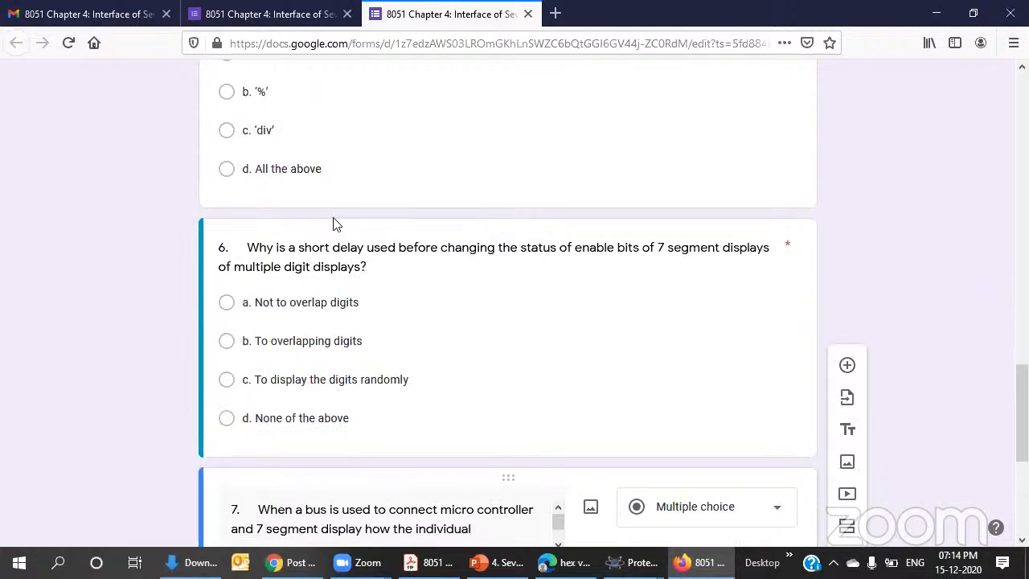
{"action": "scroll", "coordinate": [338, 201], "scroll_direction": "up", "scroll_amount": 4}
{"action": "left_click", "coordinate": [345, 211]}
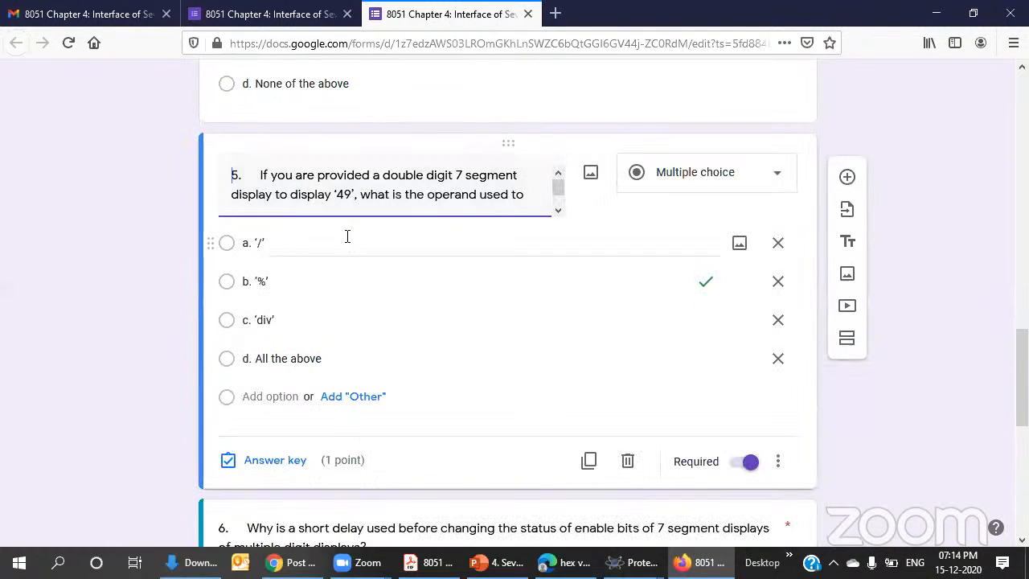
{"action": "scroll", "coordinate": [429, 336], "scroll_direction": "up", "scroll_amount": 15}
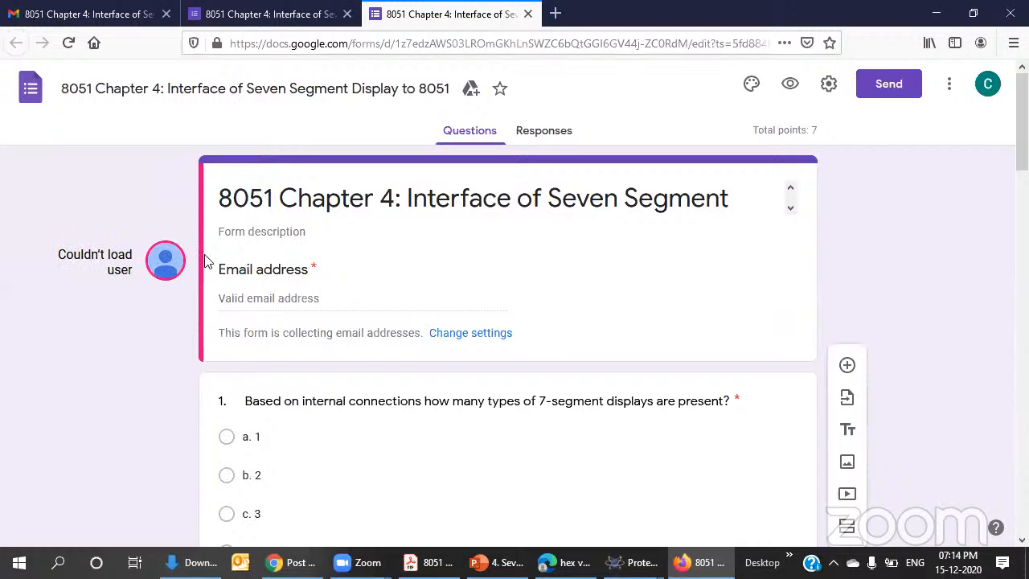
- Read question 5 about separating '9' from '49' in full and examine its marked answer option
{"action": "scroll", "coordinate": [180, 273], "scroll_direction": "down", "scroll_amount": 4}
{"action": "scroll", "coordinate": [180, 271], "scroll_direction": "down", "scroll_amount": 15}
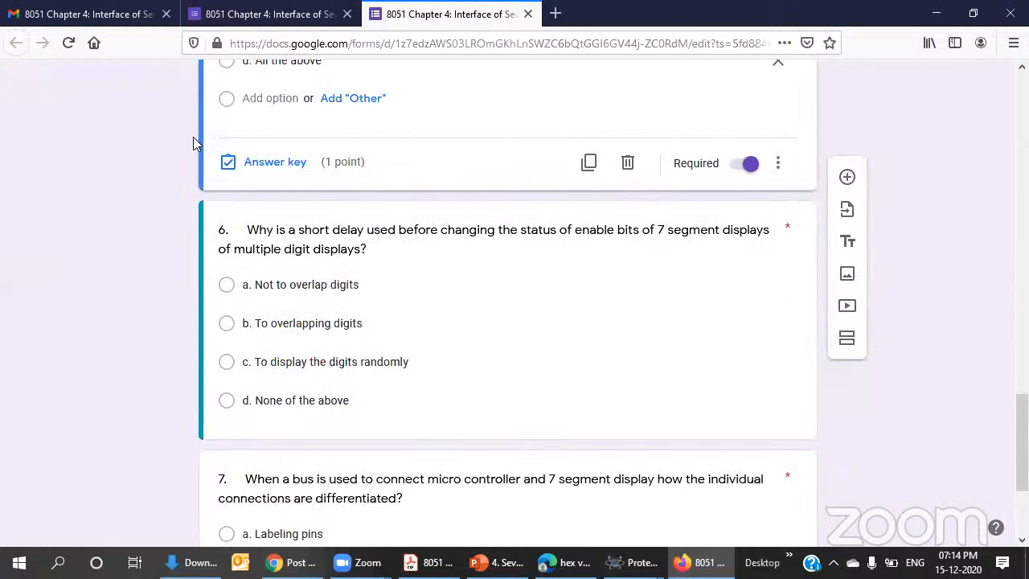
{"action": "scroll", "coordinate": [193, 145], "scroll_direction": "up", "scroll_amount": 2}
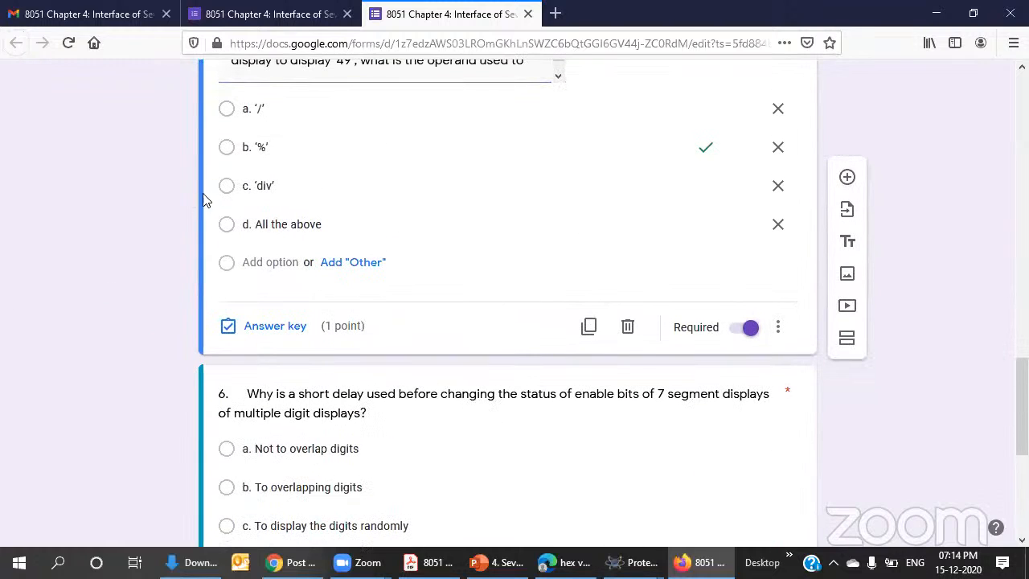
{"action": "left_click", "coordinate": [365, 147]}
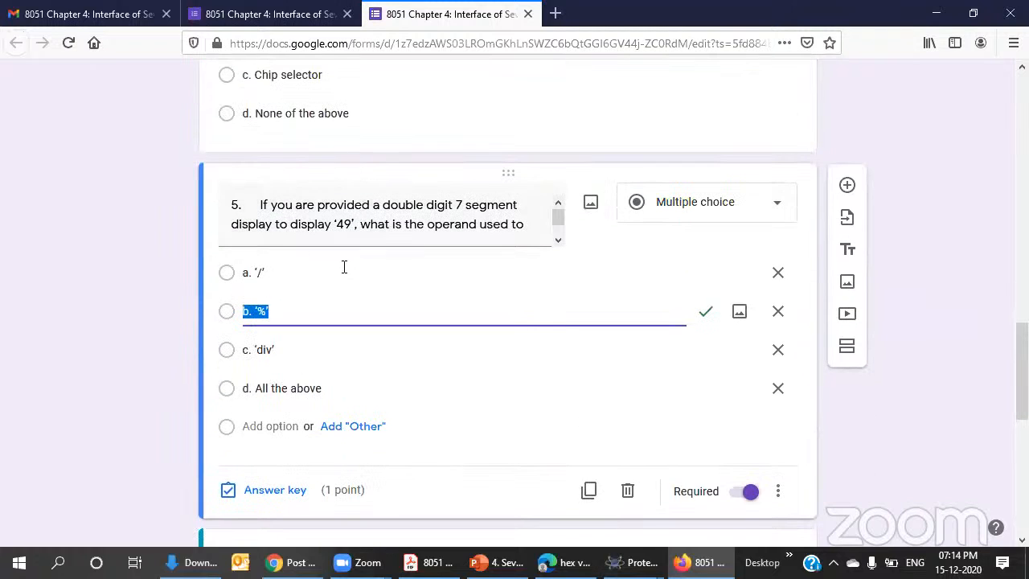
{"action": "left_click", "coordinate": [550, 240]}
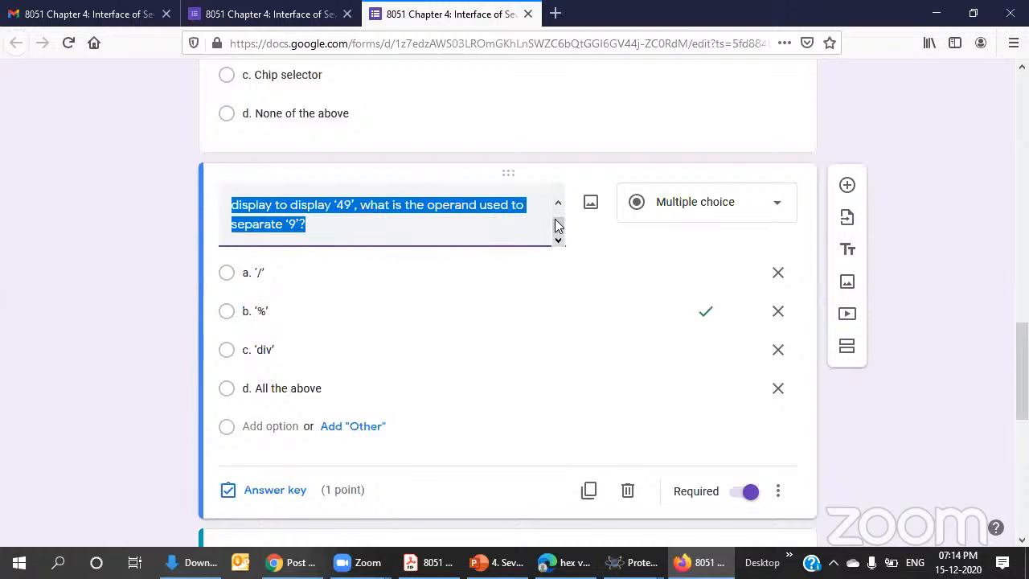
{"action": "left_click", "coordinate": [557, 203]}
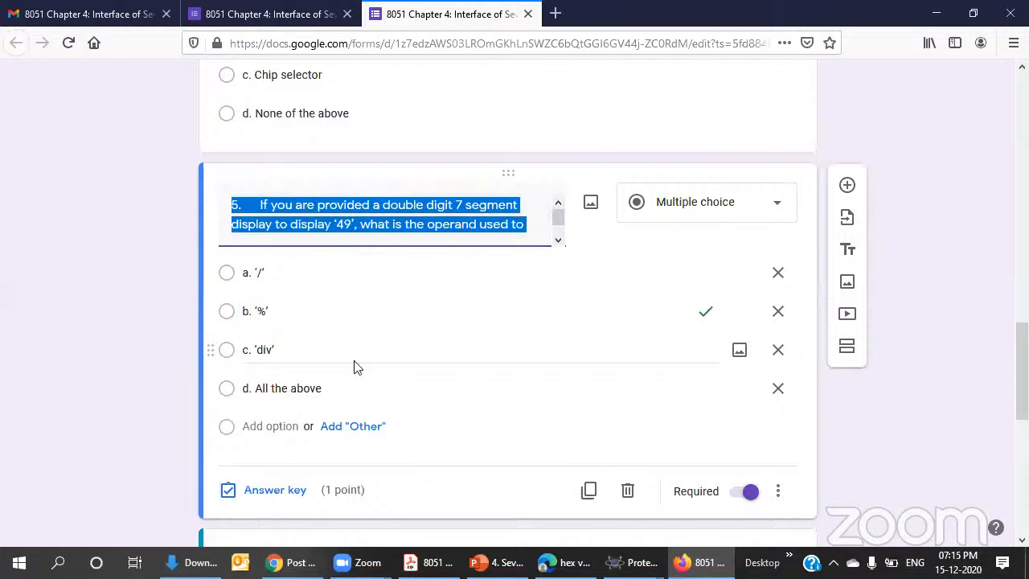
- Review questions 4, 3 and 2 of the quiz form with their answer options
{"action": "scroll", "coordinate": [351, 214], "scroll_direction": "up", "scroll_amount": 3}
{"action": "scroll", "coordinate": [354, 255], "scroll_direction": "down", "scroll_amount": 2}
{"action": "scroll", "coordinate": [416, 152], "scroll_direction": "up", "scroll_amount": 4}
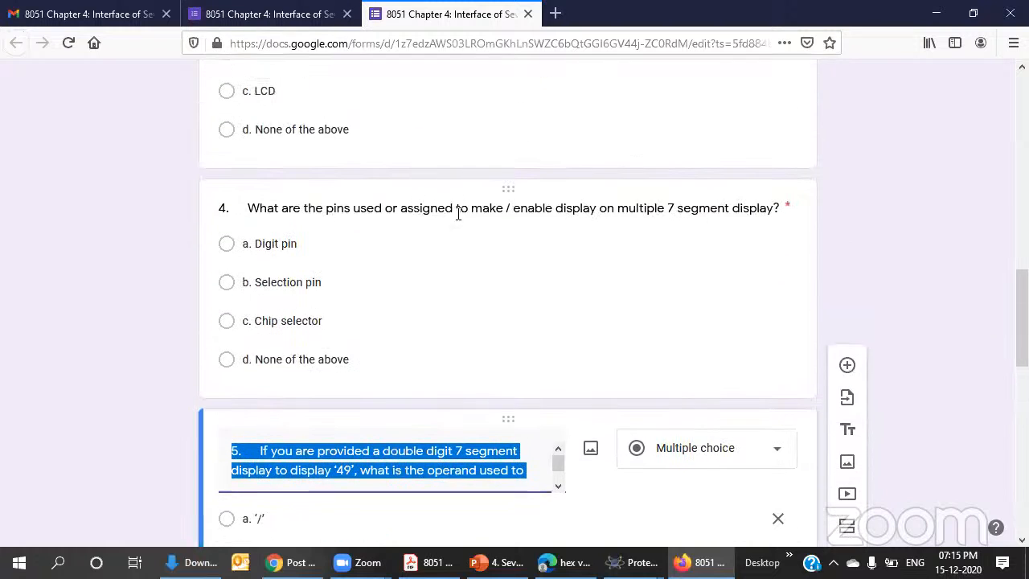
{"action": "scroll", "coordinate": [465, 211], "scroll_direction": "up", "scroll_amount": 4}
{"action": "scroll", "coordinate": [464, 216], "scroll_direction": "down", "scroll_amount": 3}
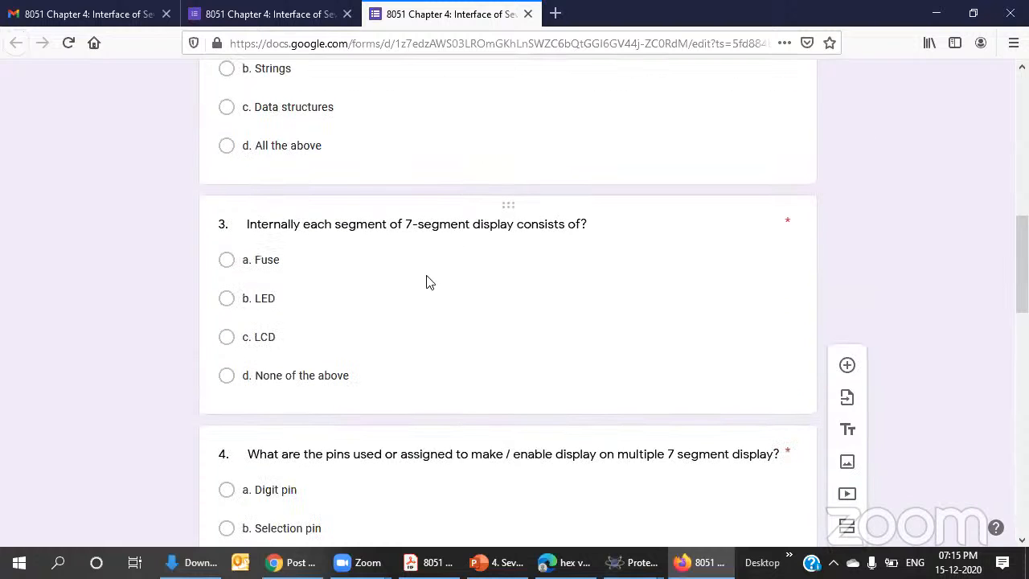
{"action": "scroll", "coordinate": [317, 195], "scroll_direction": "up", "scroll_amount": 4}
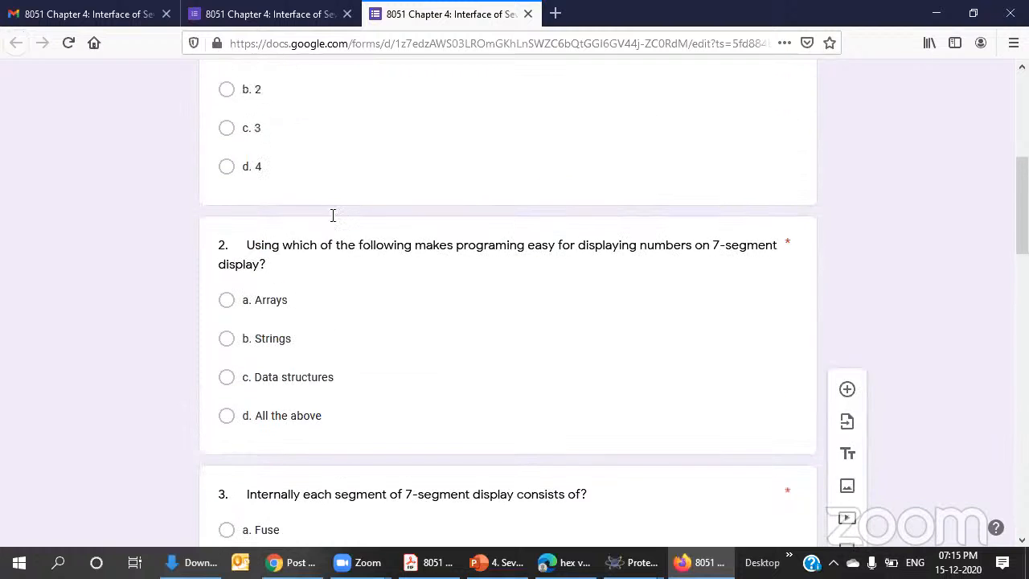
{"action": "scroll", "coordinate": [334, 151], "scroll_direction": "up", "scroll_amount": 2}
- Return to the Gmail invitation email for the quiz form and view its content
{"action": "left_click", "coordinate": [80, 13]}
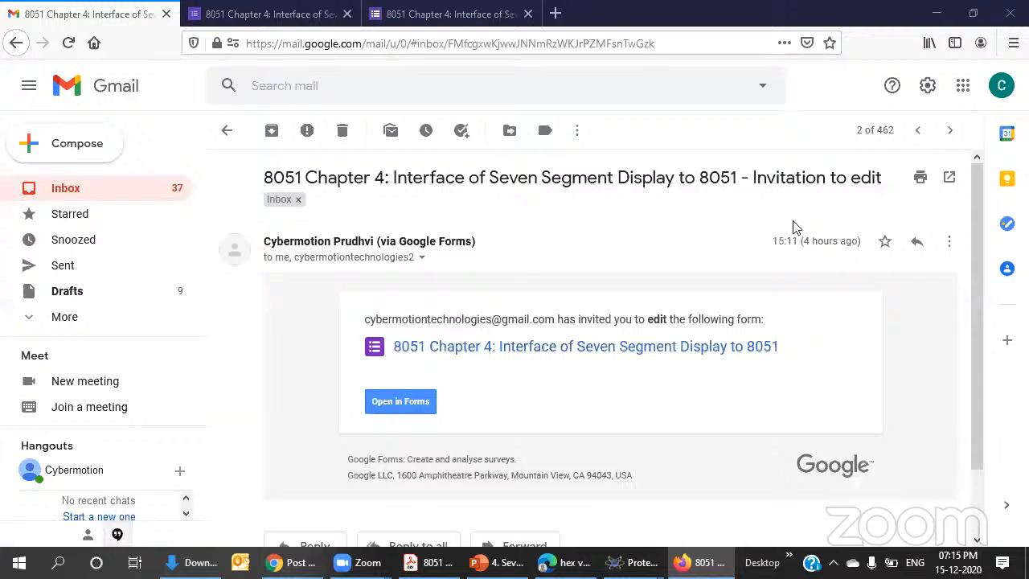
{"action": "scroll", "coordinate": [793, 227], "scroll_direction": "down", "scroll_amount": 2}
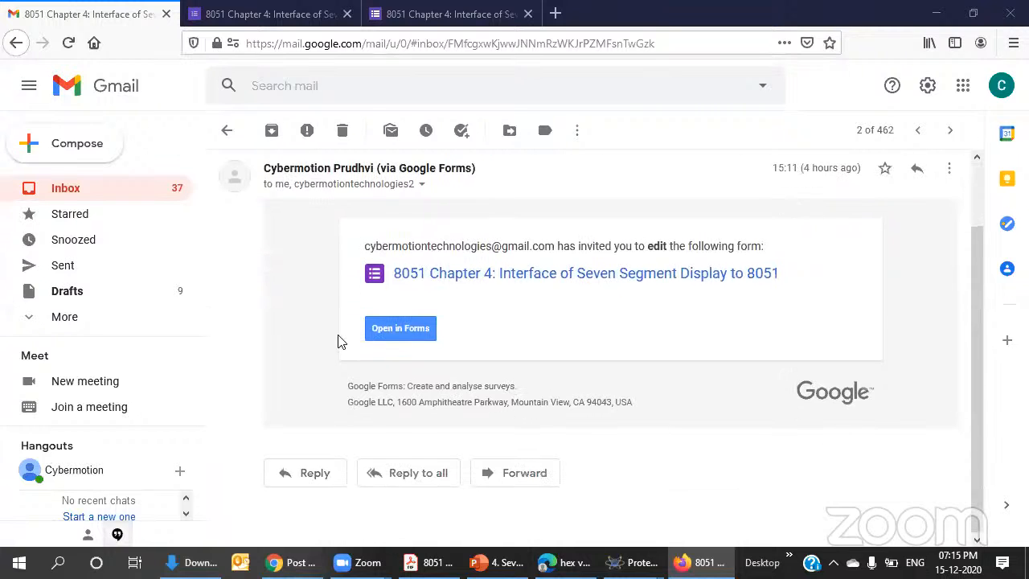
- View the 7seg_8051 schematic in Proteus, and return to the first quiz form copy in Firefox to look at questions 3 and 4
{"action": "mouse_move", "coordinate": [635, 562]}
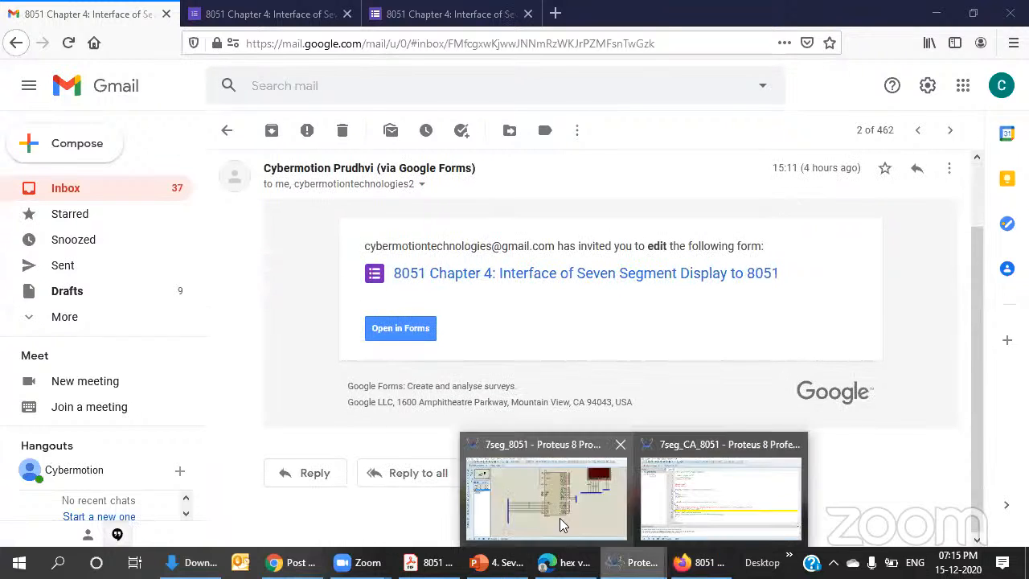
{"action": "left_click", "coordinate": [563, 518]}
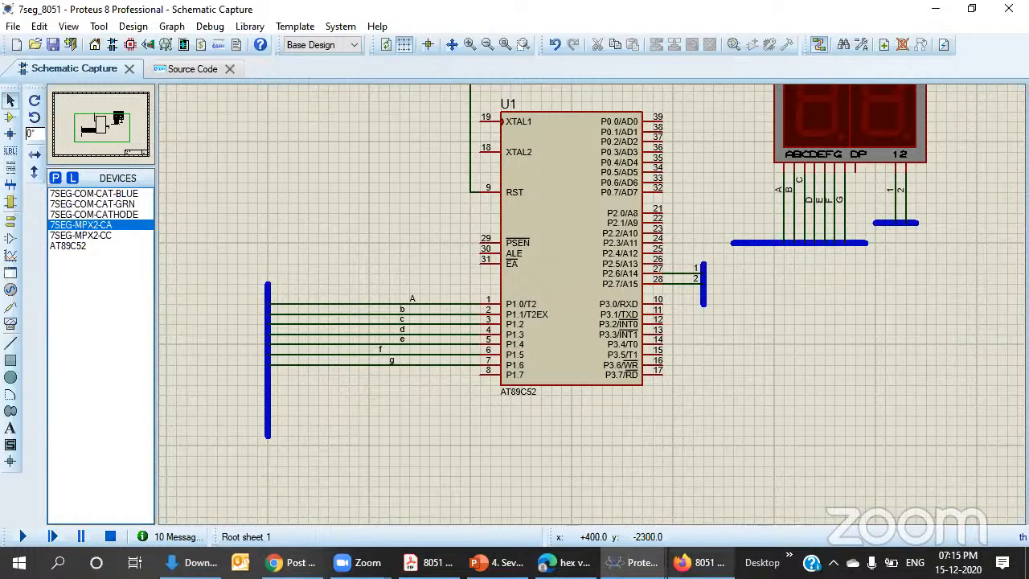
{"action": "left_click", "coordinate": [707, 562]}
{"action": "left_click", "coordinate": [304, 6]}
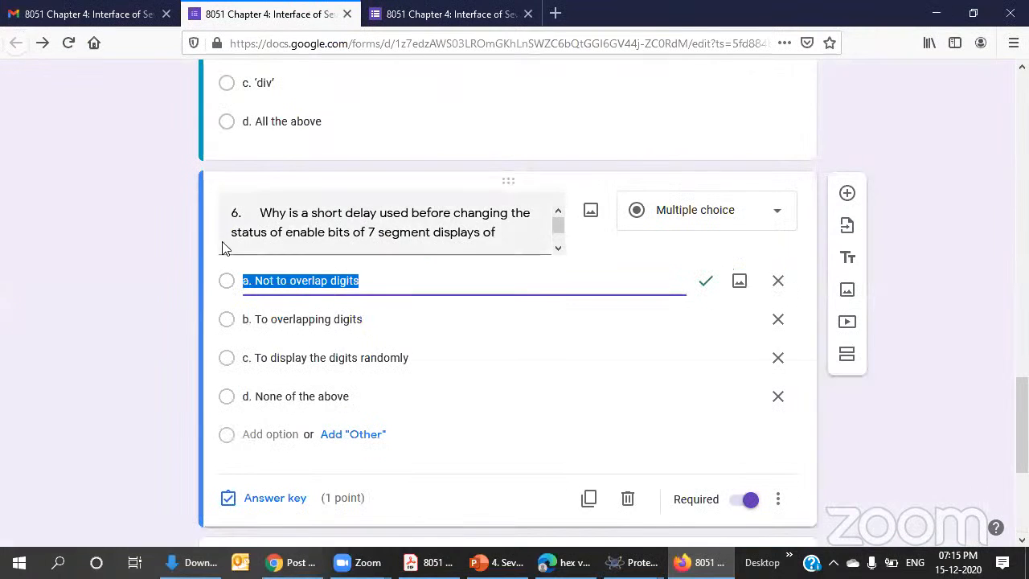
{"action": "scroll", "coordinate": [121, 286], "scroll_direction": "up", "scroll_amount": 15}
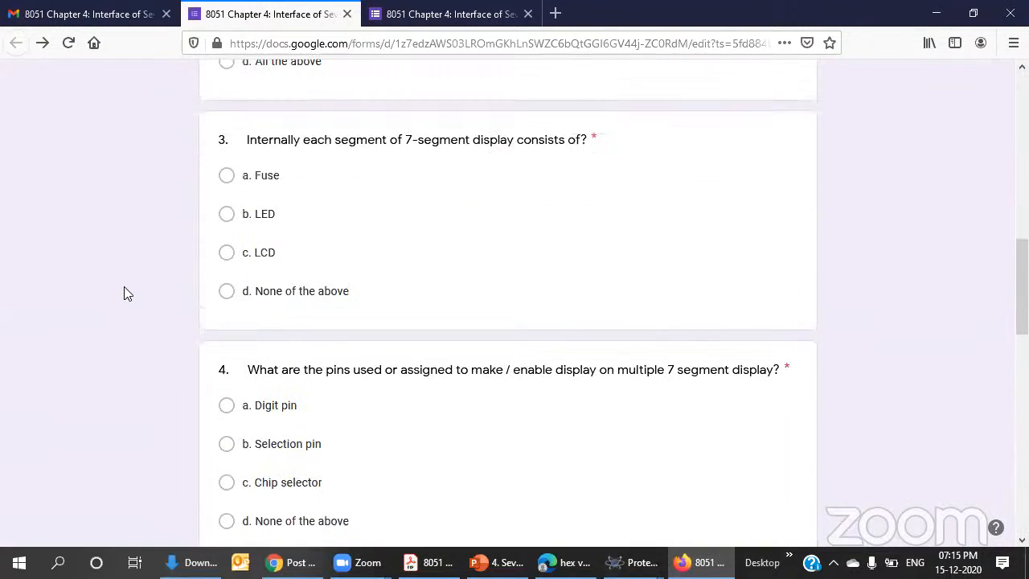
- Check the other copy of the quiz form at its title section, and switch back to the 7seg_8051 project in Proteus
{"action": "left_click", "coordinate": [442, 13]}
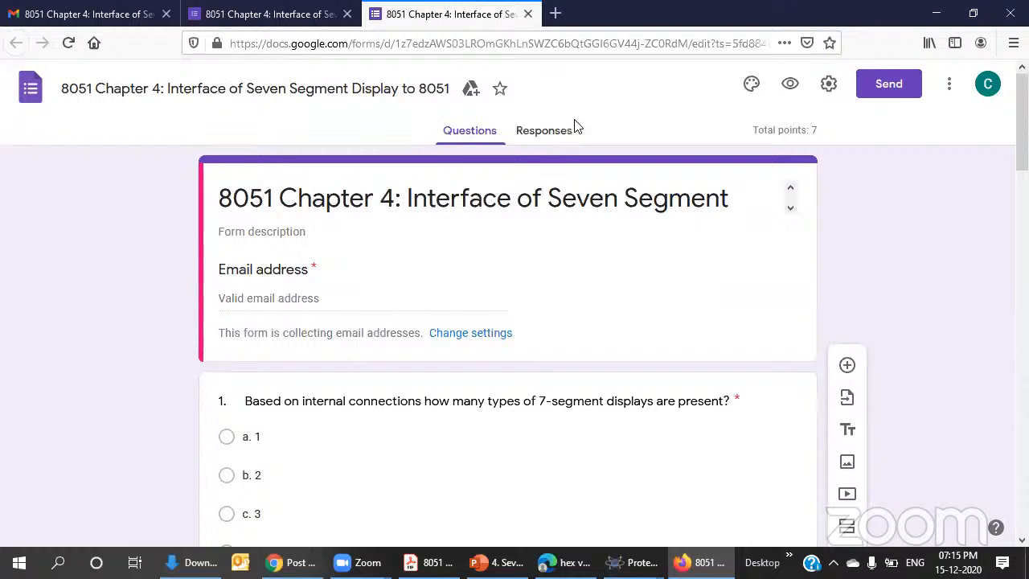
{"action": "left_click", "coordinate": [272, 15]}
{"action": "left_click", "coordinate": [426, 15]}
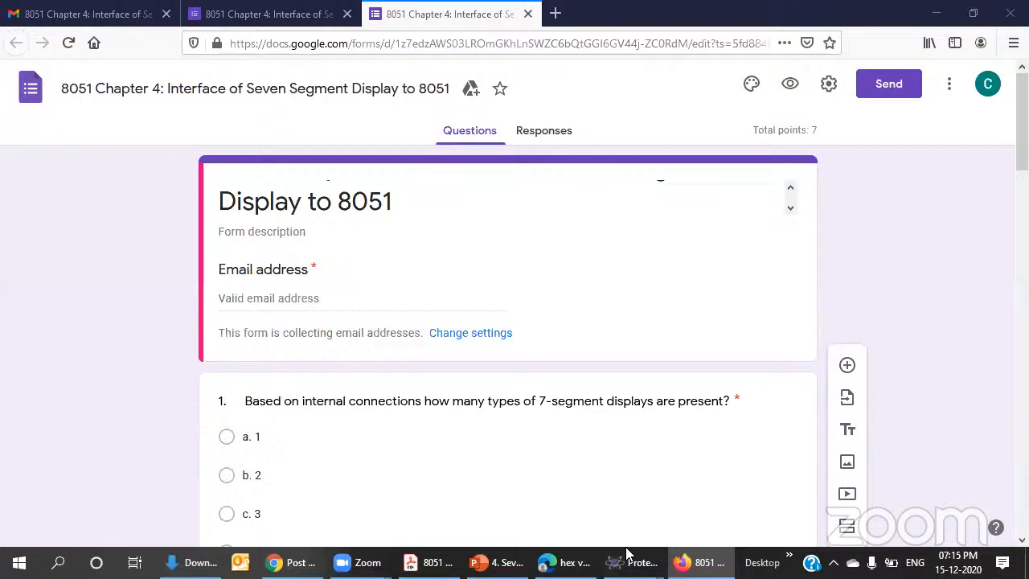
{"action": "mouse_move", "coordinate": [631, 562]}
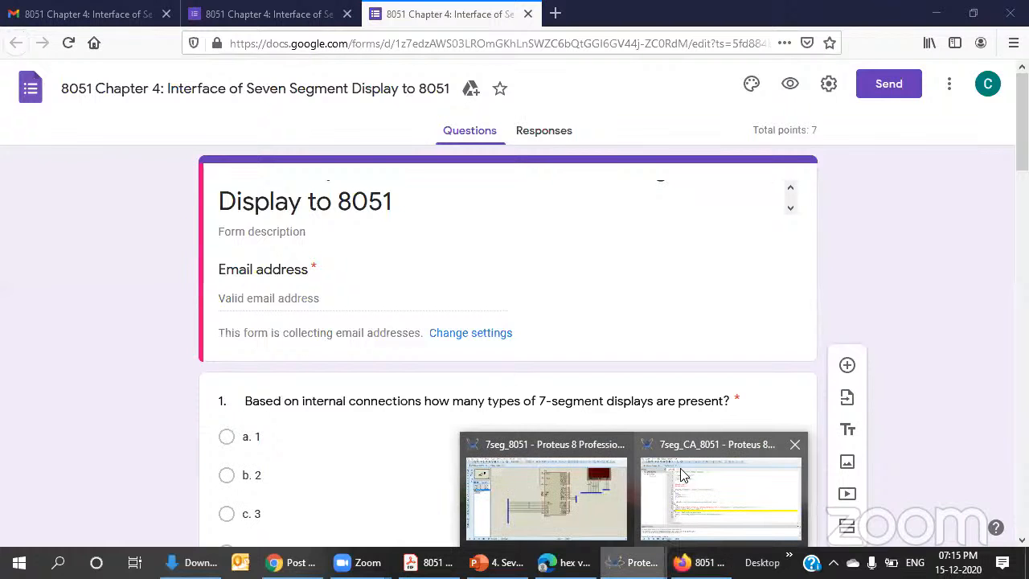
{"action": "left_click", "coordinate": [591, 511]}
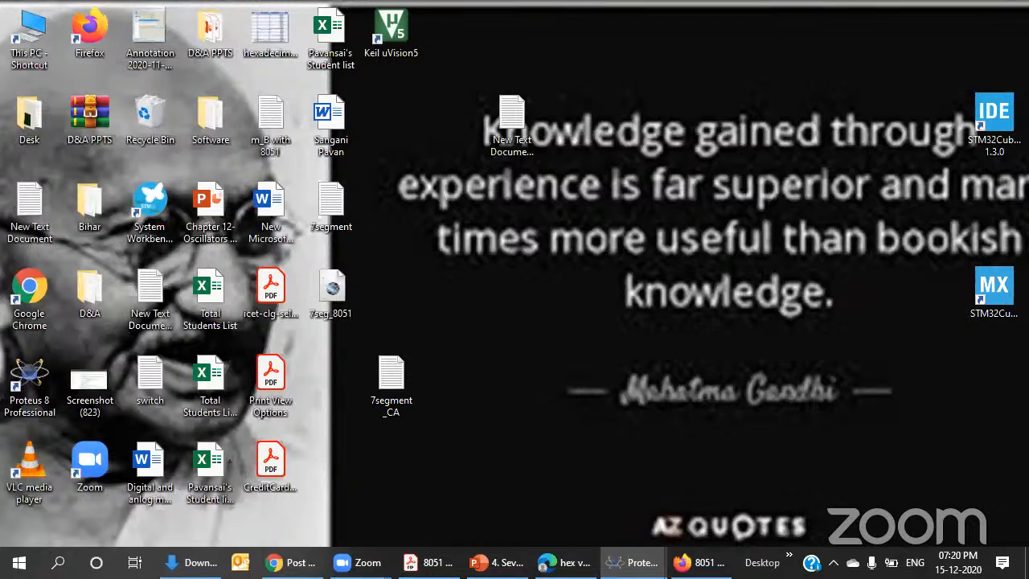
- Switch to the Proteus VSM Training stream on YouTube in the Edge browser and jump to its live position
{"action": "left_click", "coordinate": [565, 563]}
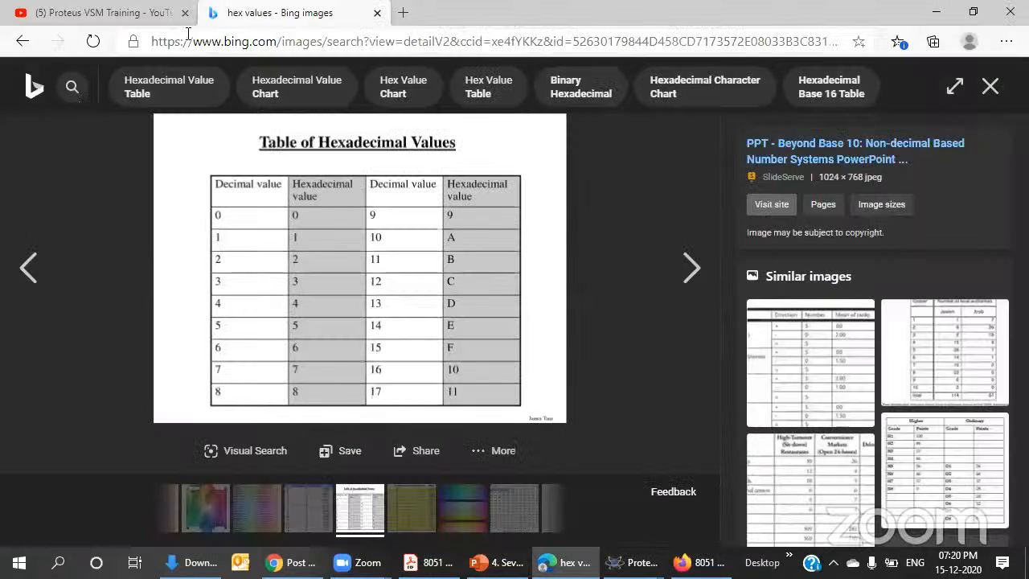
{"action": "left_click", "coordinate": [123, 8]}
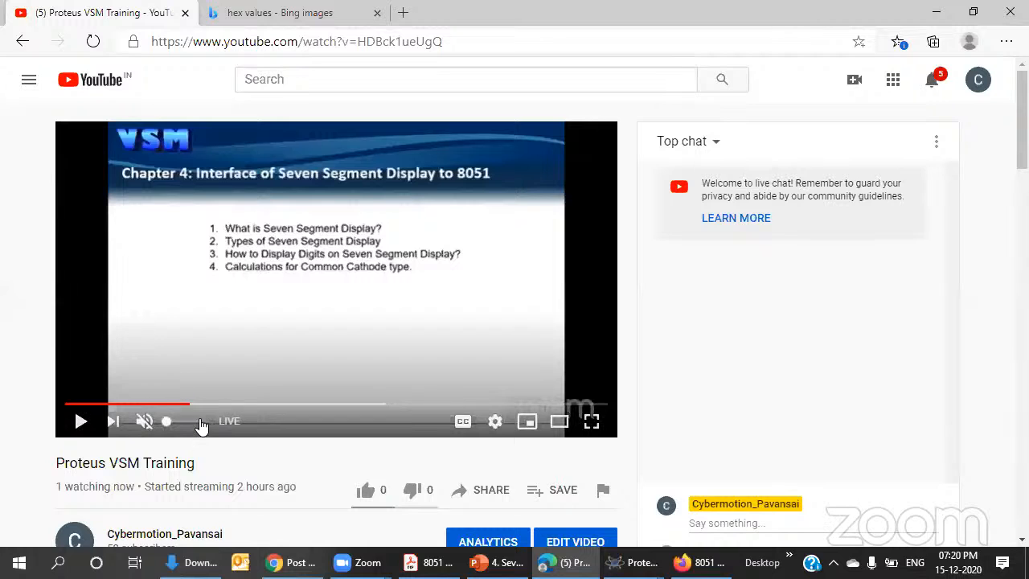
{"action": "left_click", "coordinate": [224, 424]}
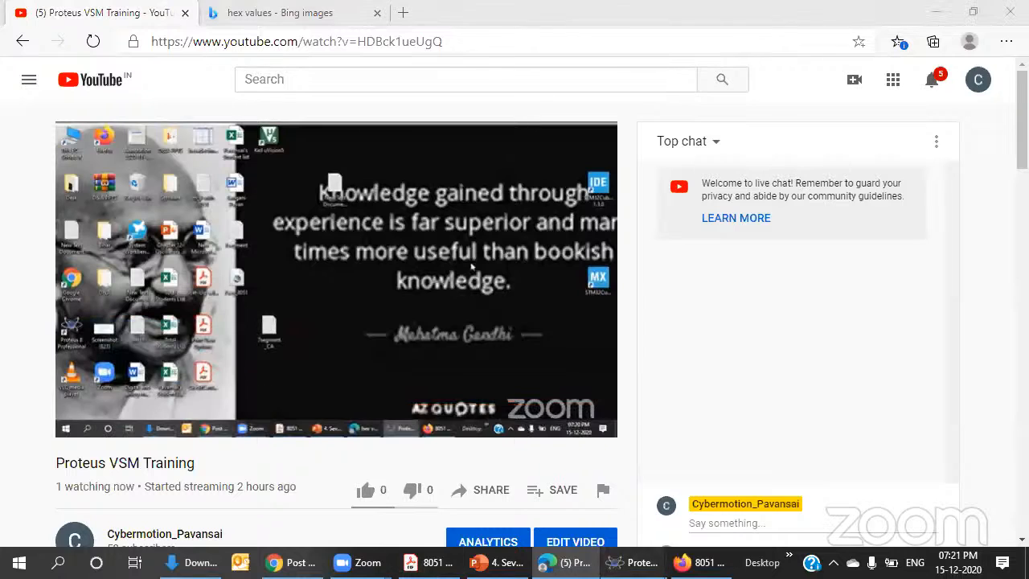
- Return to the 7seg_8051 project in Proteus and run the simulation with the microcontroller and two-digit display both in view
{"action": "mouse_move", "coordinate": [636, 562]}
{"action": "left_click", "coordinate": [554, 495]}
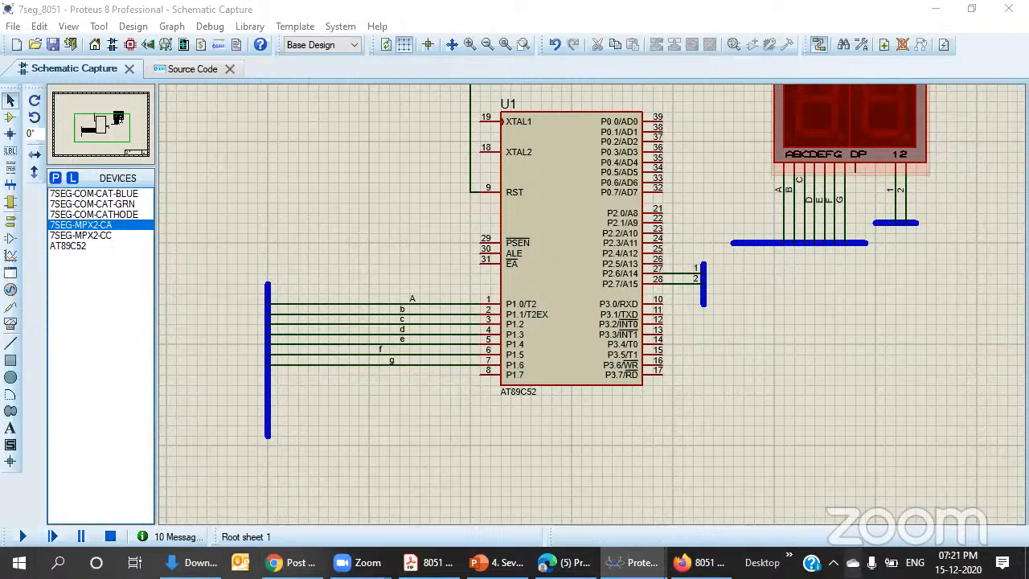
{"action": "scroll", "coordinate": [677, 259], "scroll_direction": "down", "scroll_amount": 1}
{"action": "scroll", "coordinate": [695, 303], "scroll_direction": "up", "scroll_amount": 1}
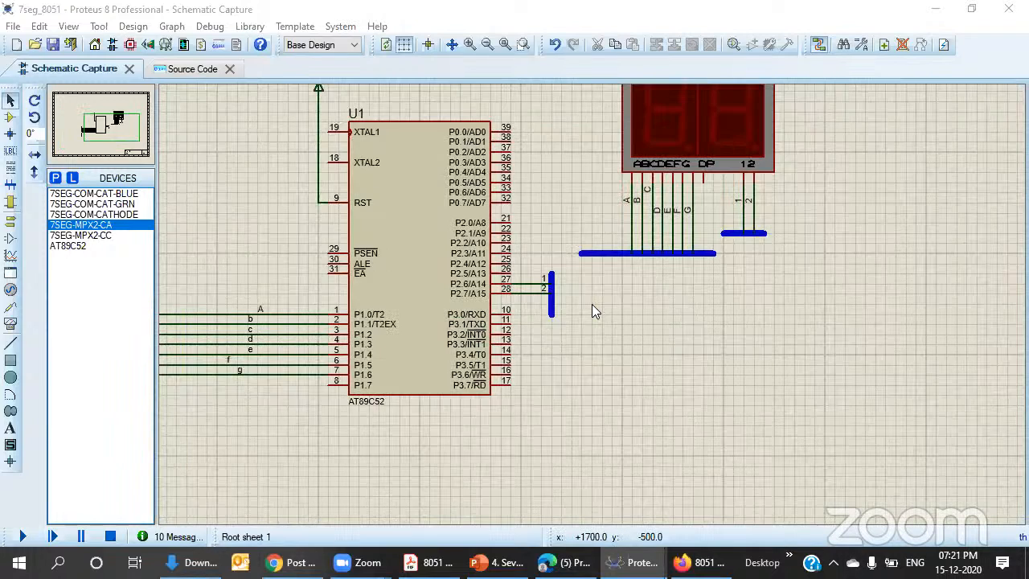
{"action": "scroll", "coordinate": [592, 304], "scroll_direction": "down", "scroll_amount": 1}
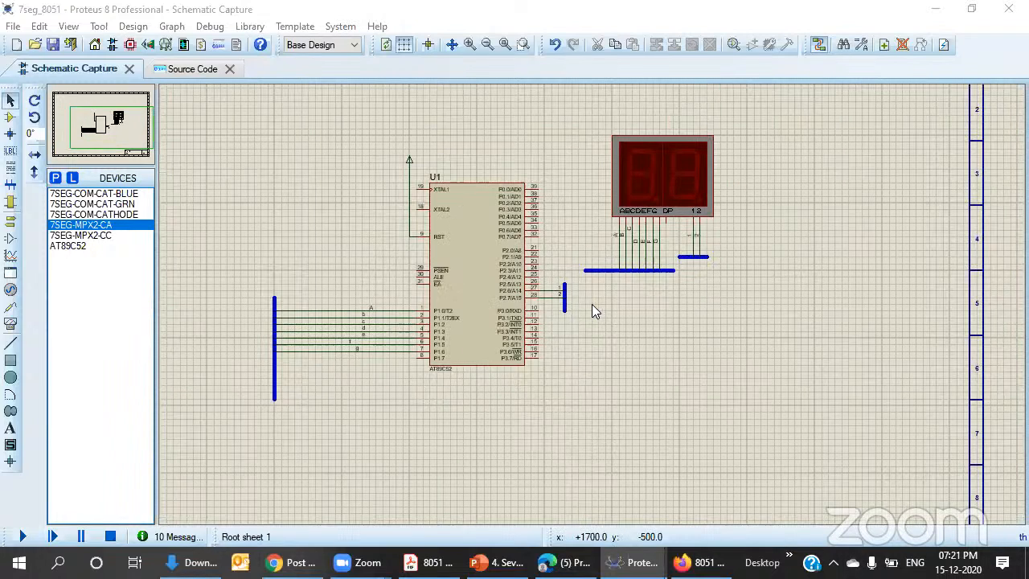
{"action": "left_click", "coordinate": [26, 536]}
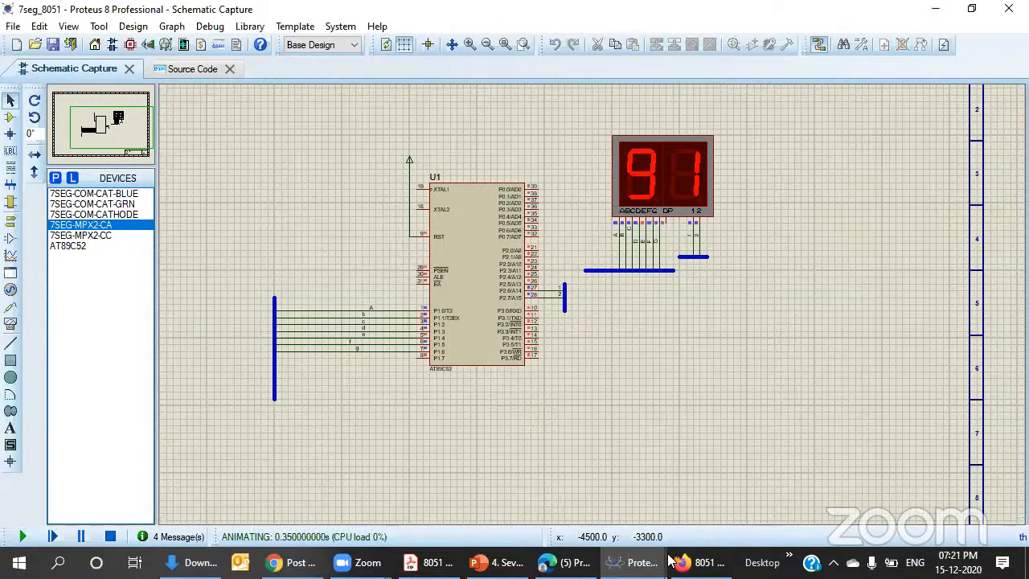